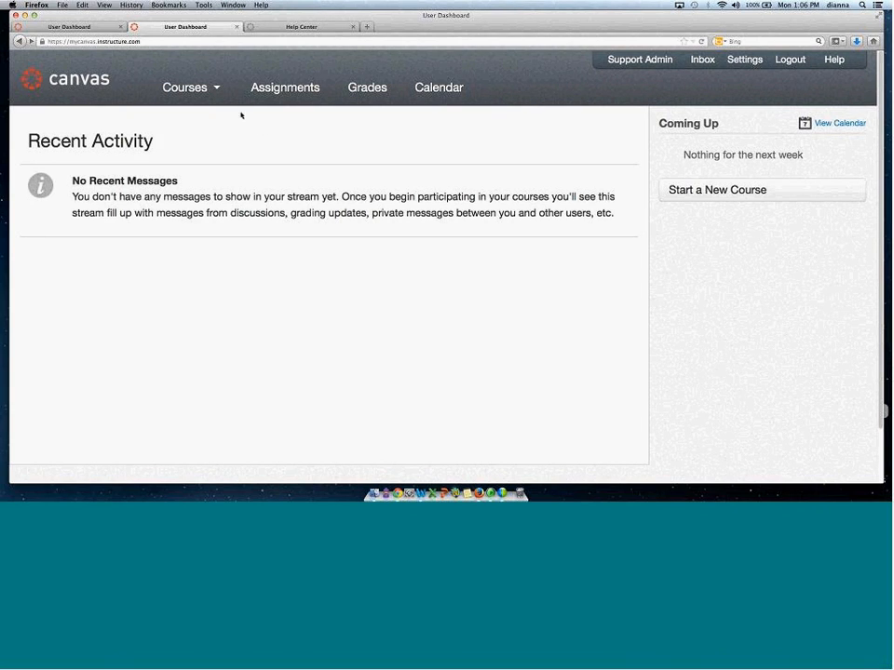
Open the mycanvas.instructure.com managed account to view its course list.
{"action": "mouse_move", "coordinate": [194, 94]}
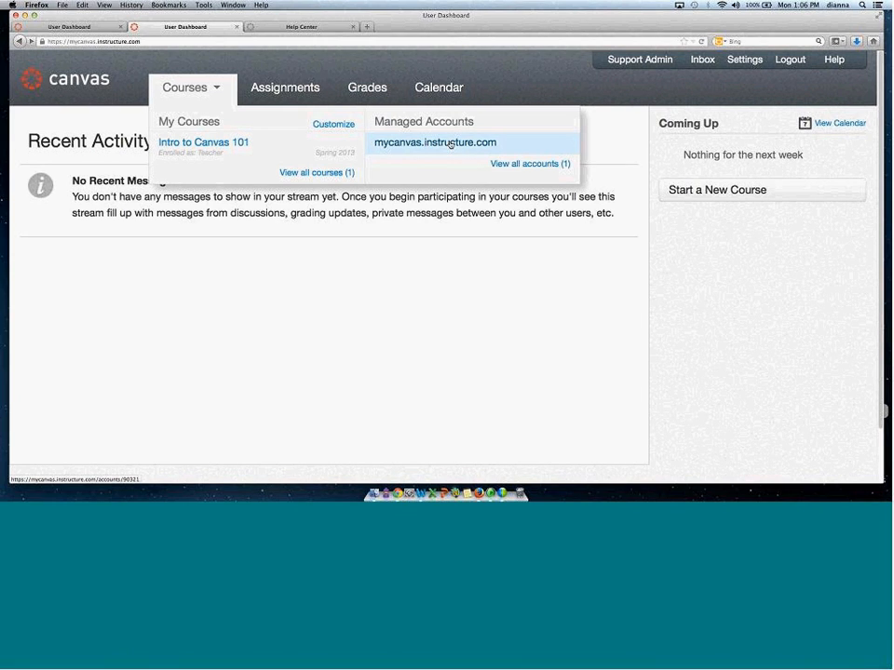
{"action": "left_click", "coordinate": [450, 144]}
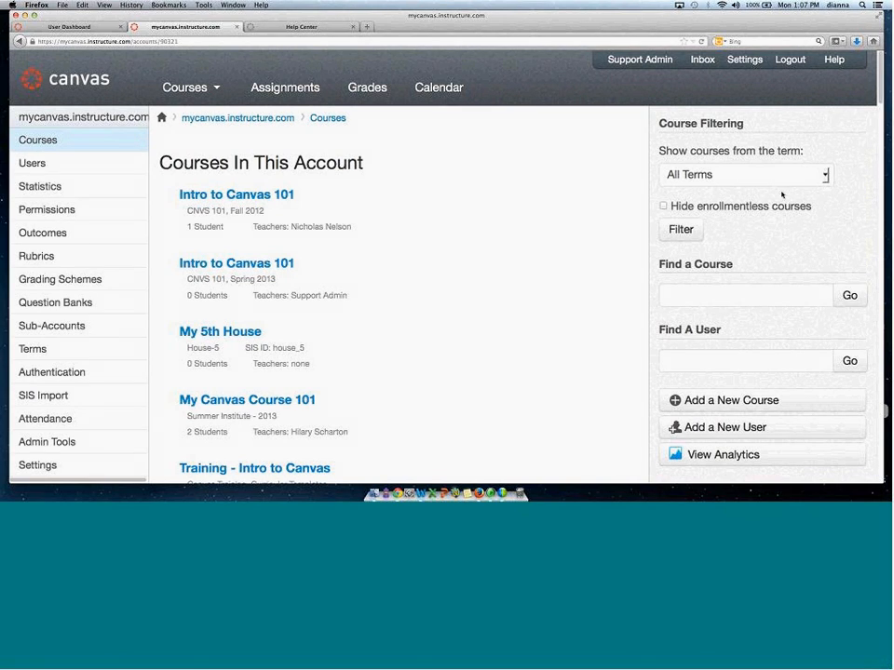
Insert test. after mycanvas in the account page's web address without loading it.
{"action": "mouse_move", "coordinate": [473, 335]}
{"action": "mouse_move", "coordinate": [194, 110]}
{"action": "mouse_move", "coordinate": [600, 215]}
{"action": "left_click", "coordinate": [86, 42]}
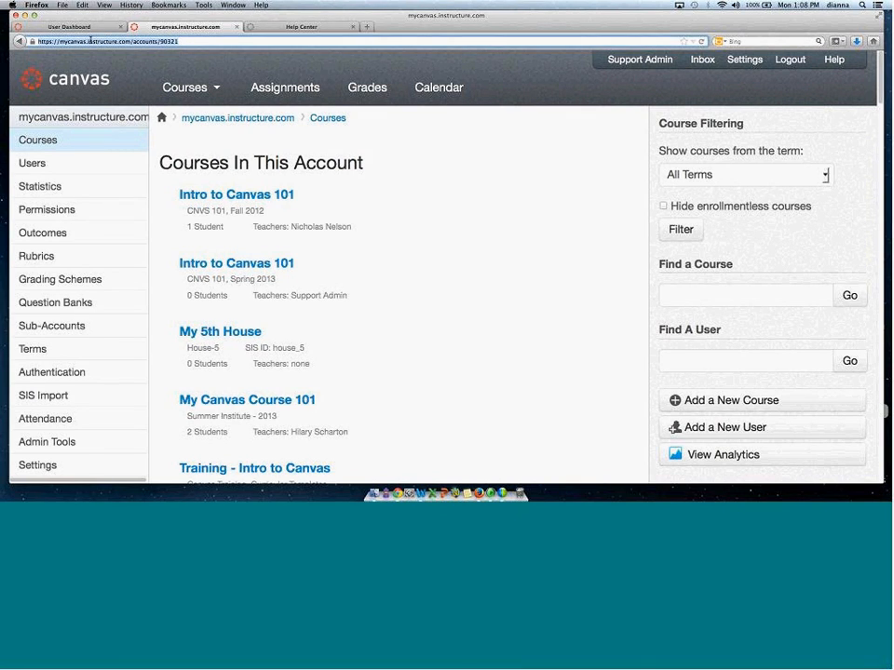
{"action": "left_click", "coordinate": [114, 42]}
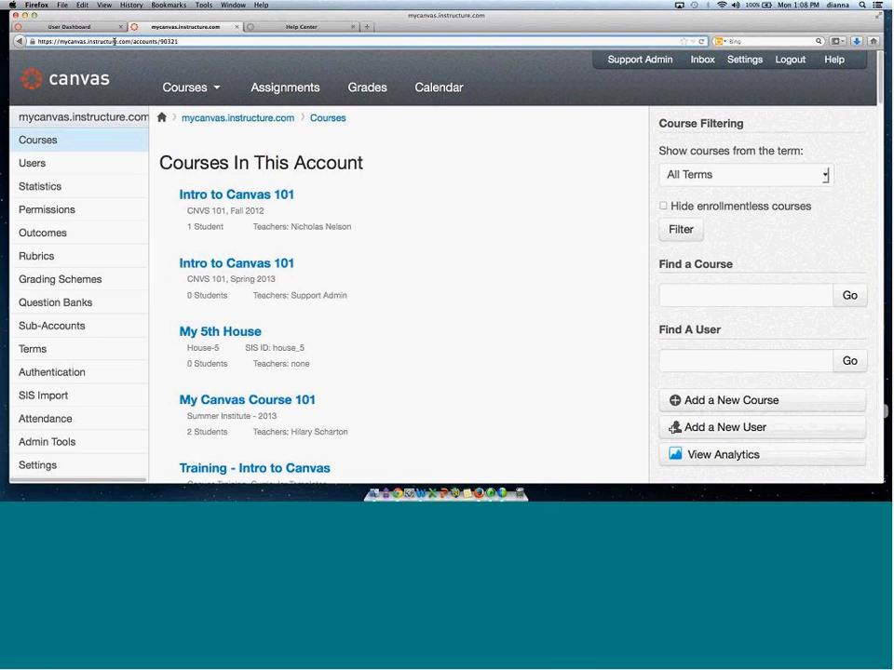
{"action": "type", "text": "test."}
Switch to the Help Center tab and open the 09/03/13 Canvas Beta Release Notes from Release Notes.
{"action": "left_click", "coordinate": [296, 27]}
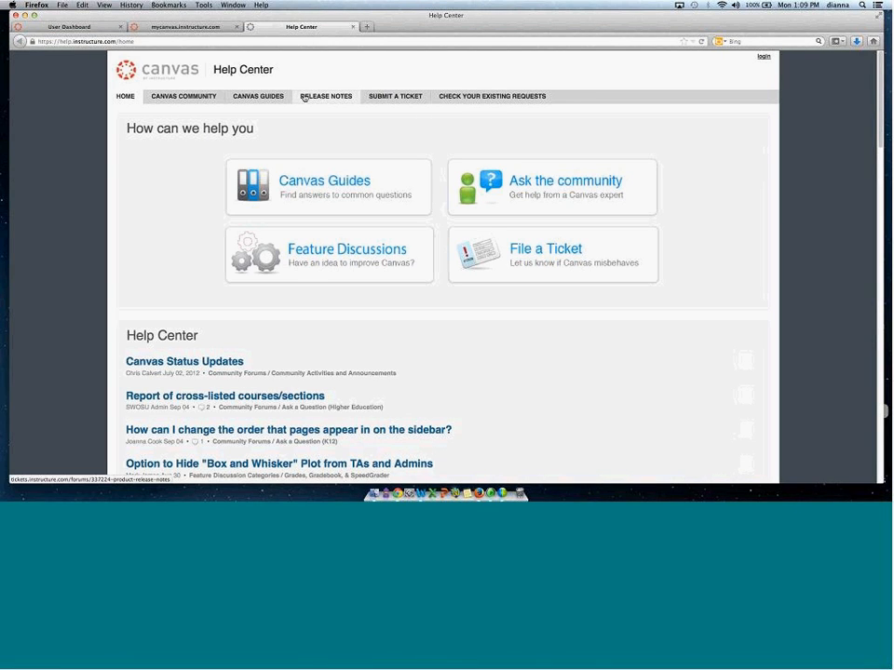
{"action": "left_click", "coordinate": [320, 100]}
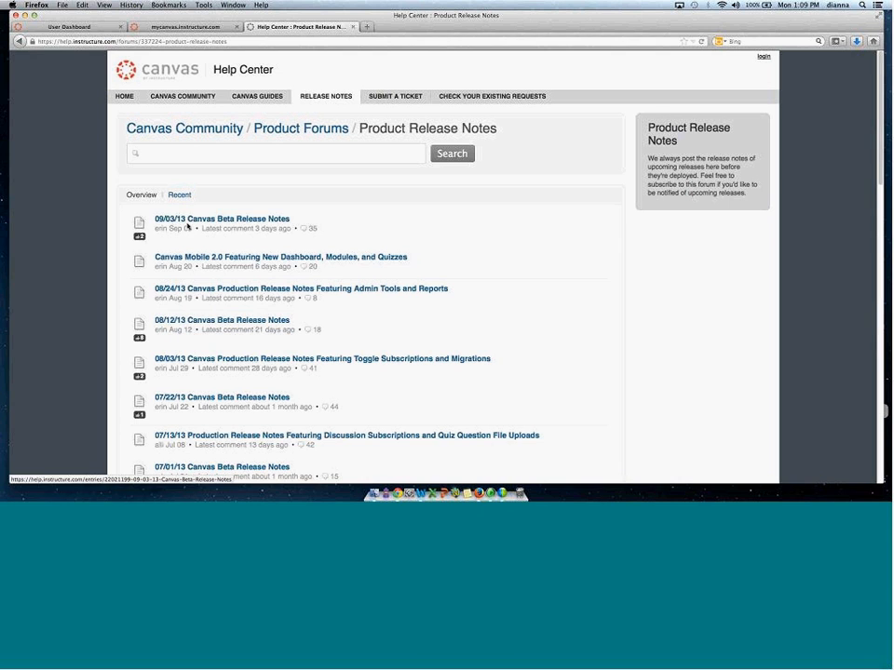
{"action": "left_click", "coordinate": [215, 221]}
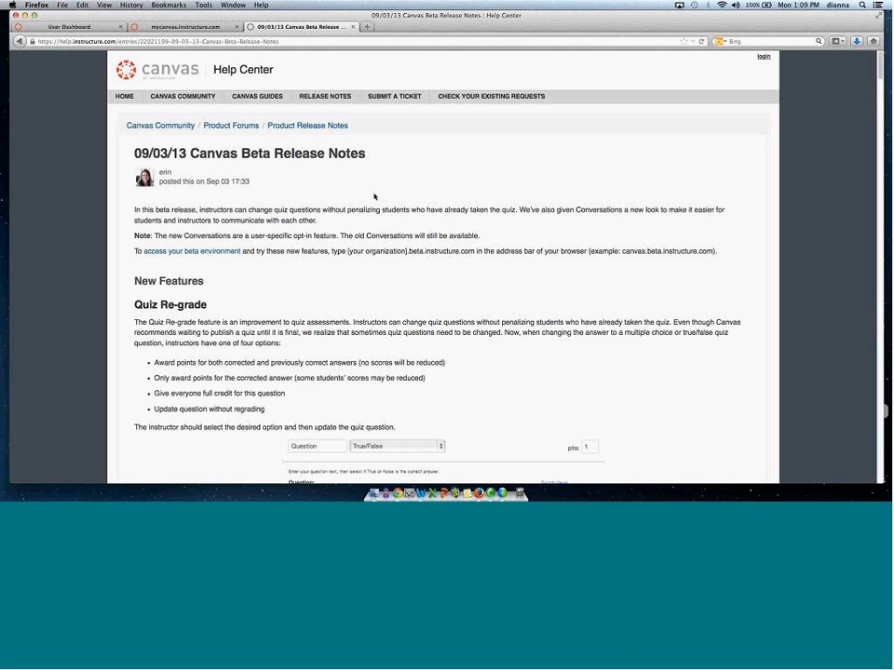
Read through the Quiz Re-grade and Conversations sections of the beta release notes, returning to the top.
{"action": "left_click_drag", "start_coordinate": [142, 306], "coordinate": [151, 306]}
{"action": "triple_click", "coordinate": [226, 304]}
{"action": "scroll", "coordinate": [447, 279], "scroll_direction": "down", "scroll_amount": 5}
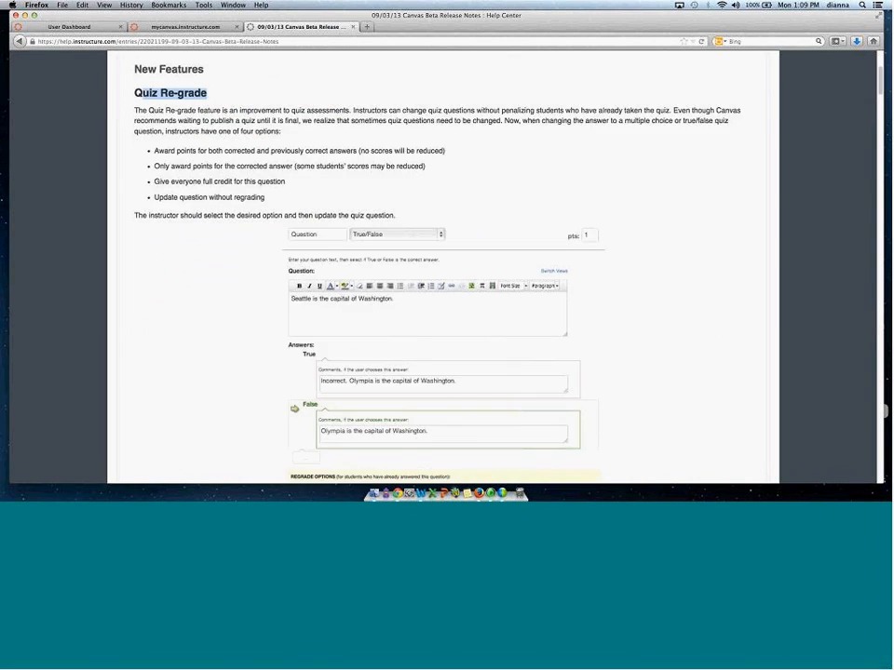
{"action": "scroll", "coordinate": [881, 123], "scroll_direction": "down", "scroll_amount": 10}
{"action": "scroll", "coordinate": [880, 123], "scroll_direction": "down", "scroll_amount": 5}
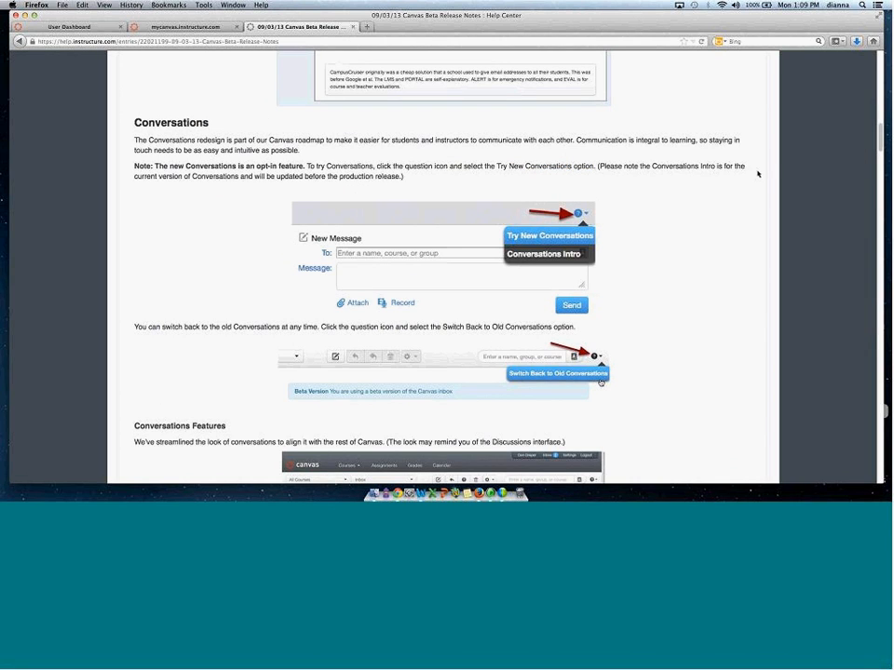
{"action": "left_click_drag", "start_coordinate": [881, 146], "coordinate": [879, 63]}
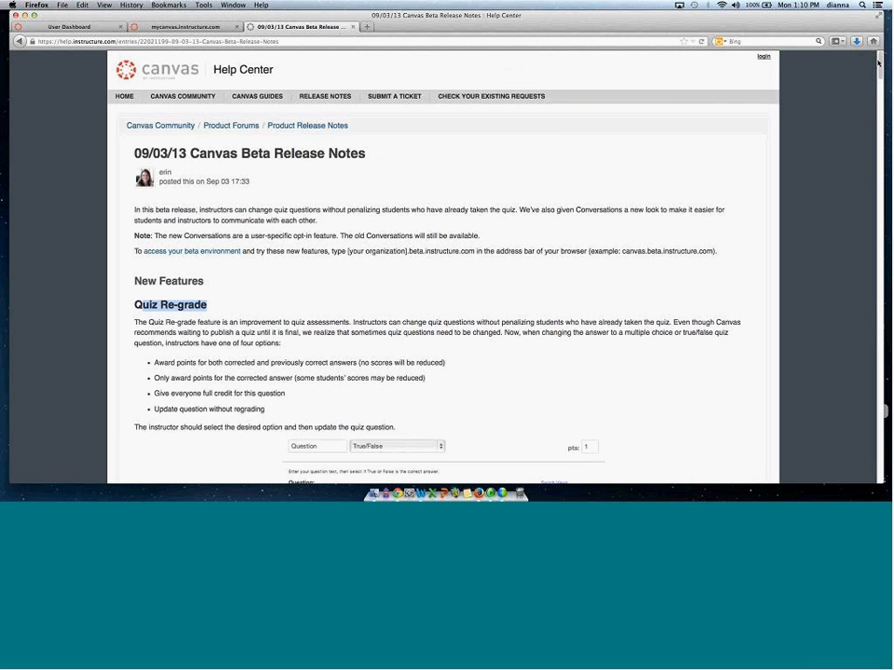
Open the 08/03/13 Canvas Production Release Notes from the release notes list and return to the list.
{"action": "left_click", "coordinate": [313, 95]}
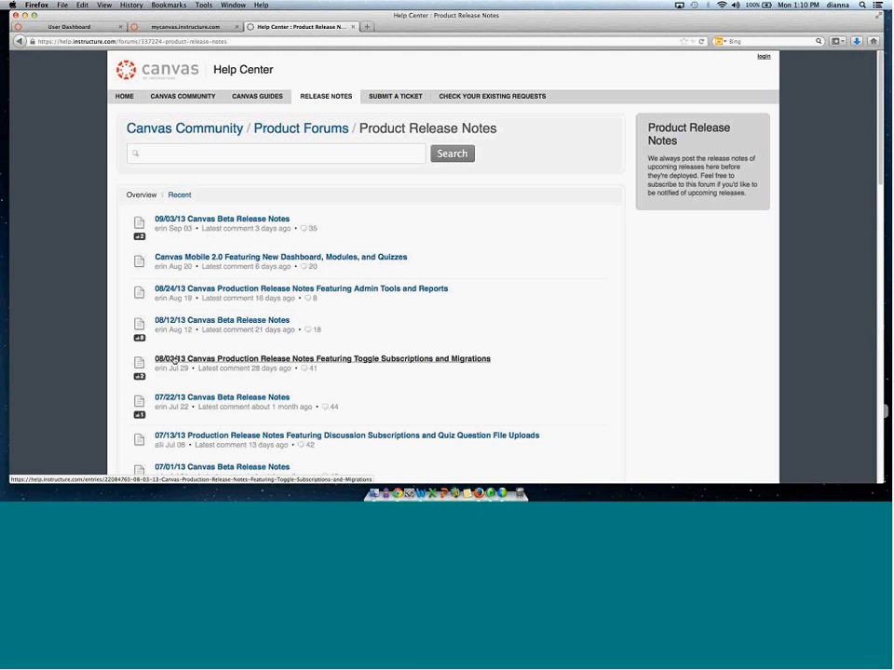
{"action": "left_click", "coordinate": [298, 359]}
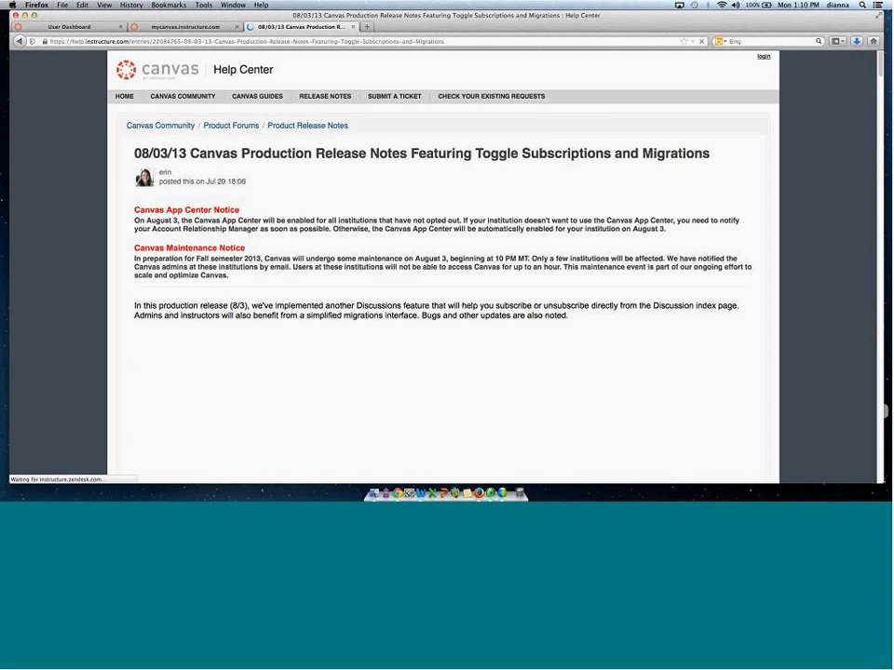
{"action": "left_click", "coordinate": [314, 96]}
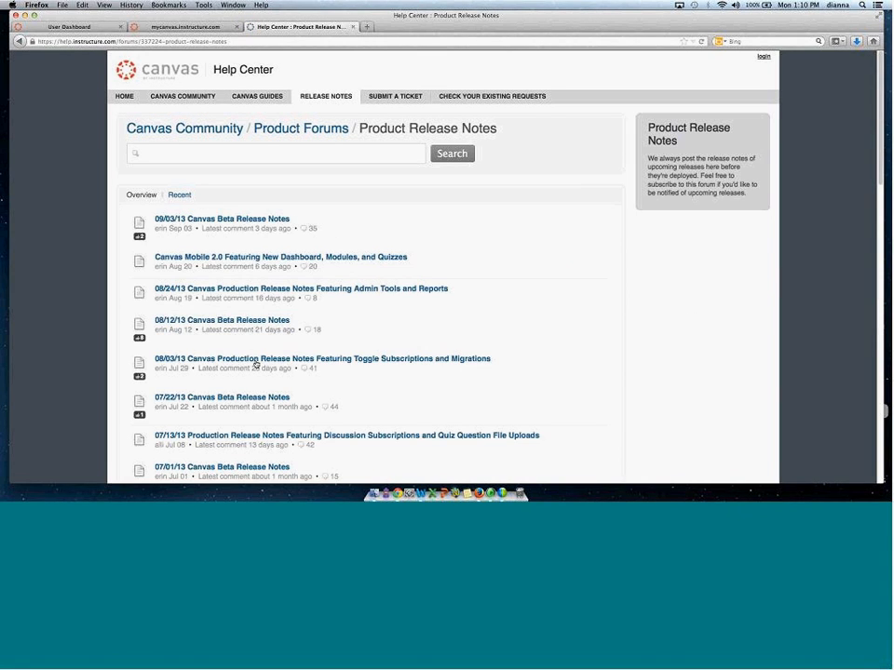
Open the 08/24/13 Canvas Production Release Notes, scroll through its new features, and return to the release notes list.
{"action": "left_click", "coordinate": [250, 291]}
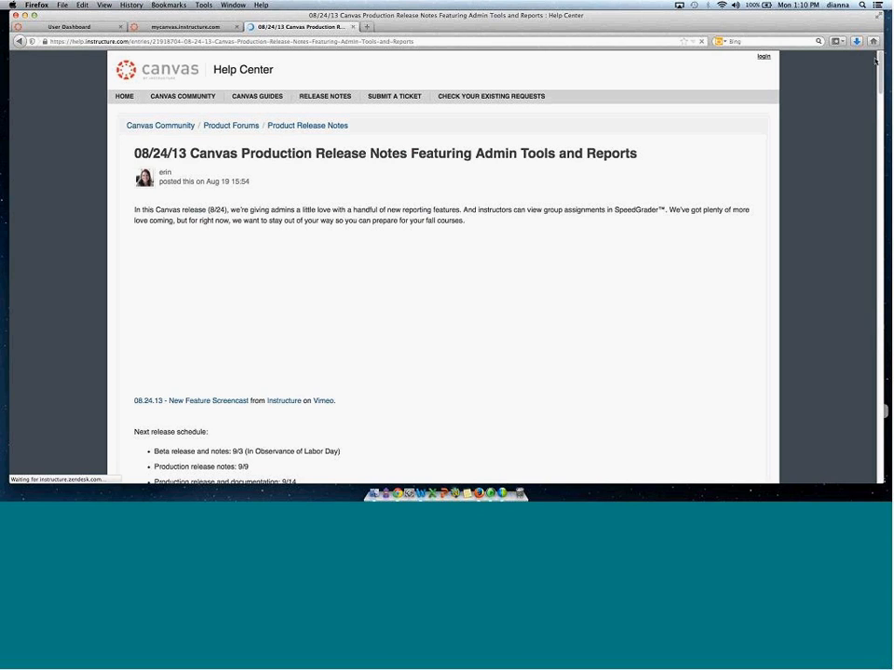
{"action": "scroll", "coordinate": [883, 84], "scroll_direction": "down", "scroll_amount": 2}
{"action": "left_click_drag", "start_coordinate": [883, 84], "coordinate": [883, 121]}
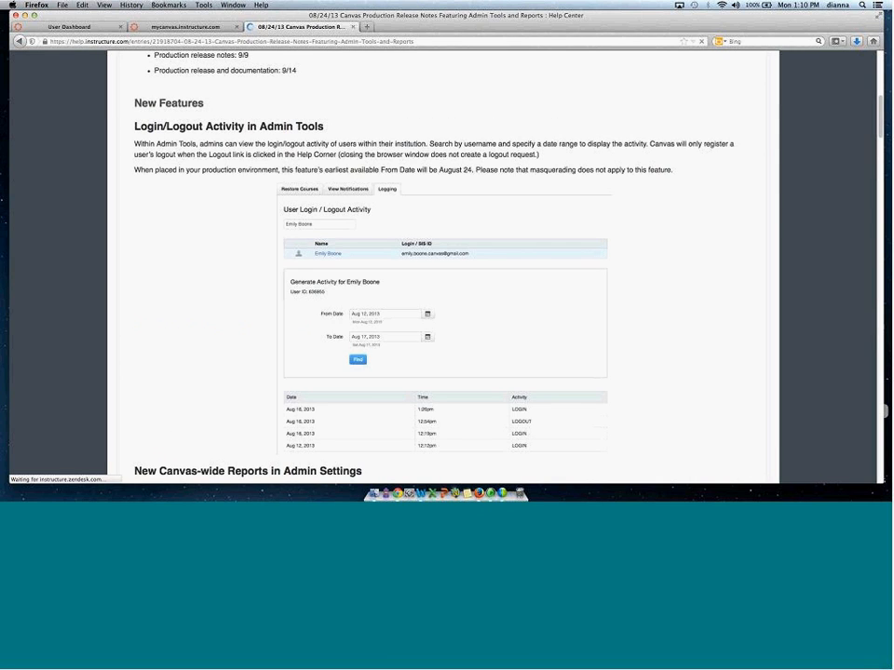
{"action": "scroll", "coordinate": [488, 257], "scroll_direction": "down", "scroll_amount": 1}
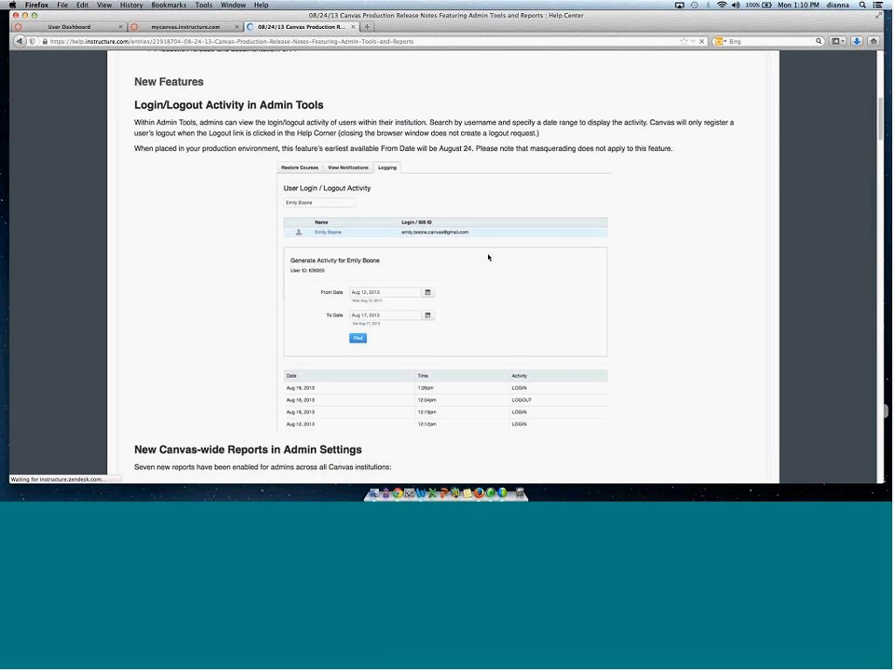
{"action": "scroll", "coordinate": [488, 257], "scroll_direction": "down", "scroll_amount": 5}
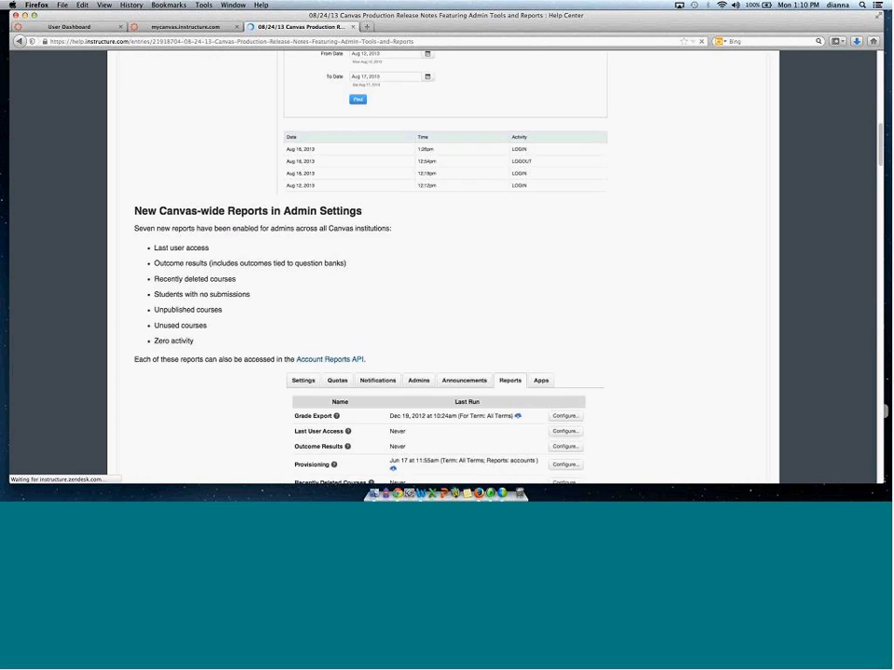
{"action": "left_click_drag", "start_coordinate": [881, 148], "coordinate": [881, 198]}
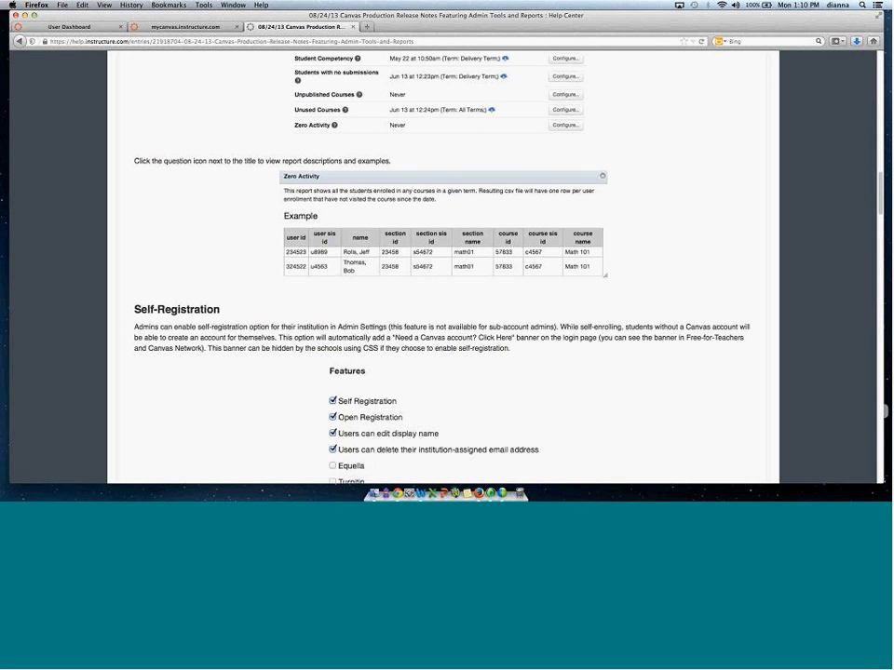
{"action": "scroll", "coordinate": [272, 217], "scroll_direction": "down", "scroll_amount": 3}
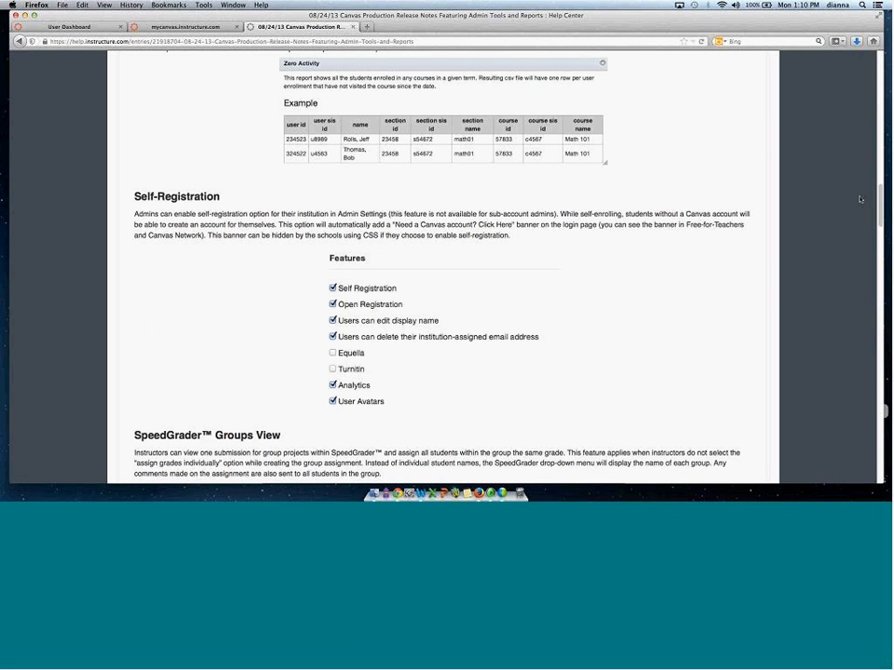
{"action": "scroll", "coordinate": [659, 146], "scroll_direction": "down", "scroll_amount": 3}
{"action": "scroll", "coordinate": [447, 280], "scroll_direction": "down", "scroll_amount": 3}
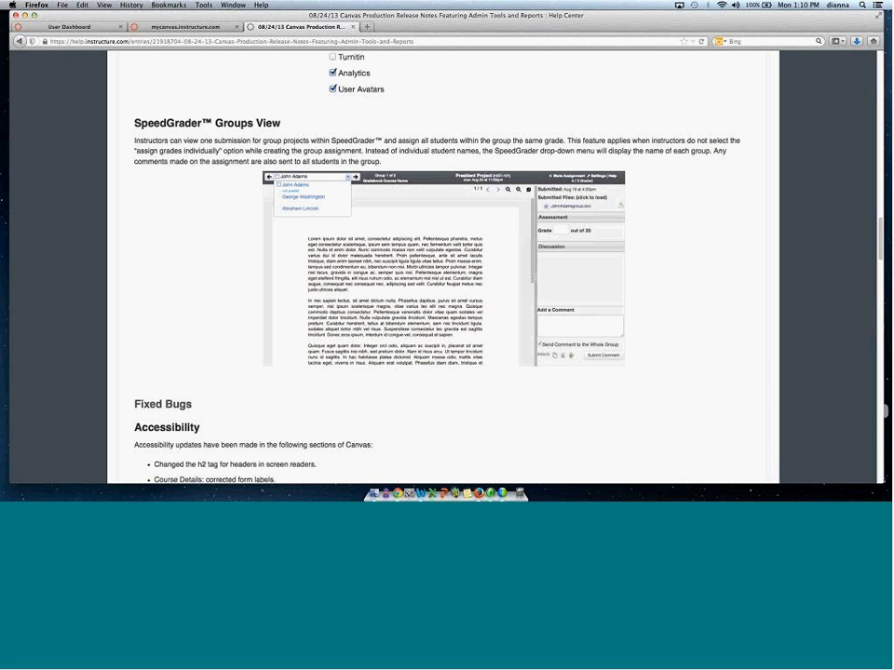
{"action": "left_click_drag", "start_coordinate": [875, 226], "coordinate": [874, 75]}
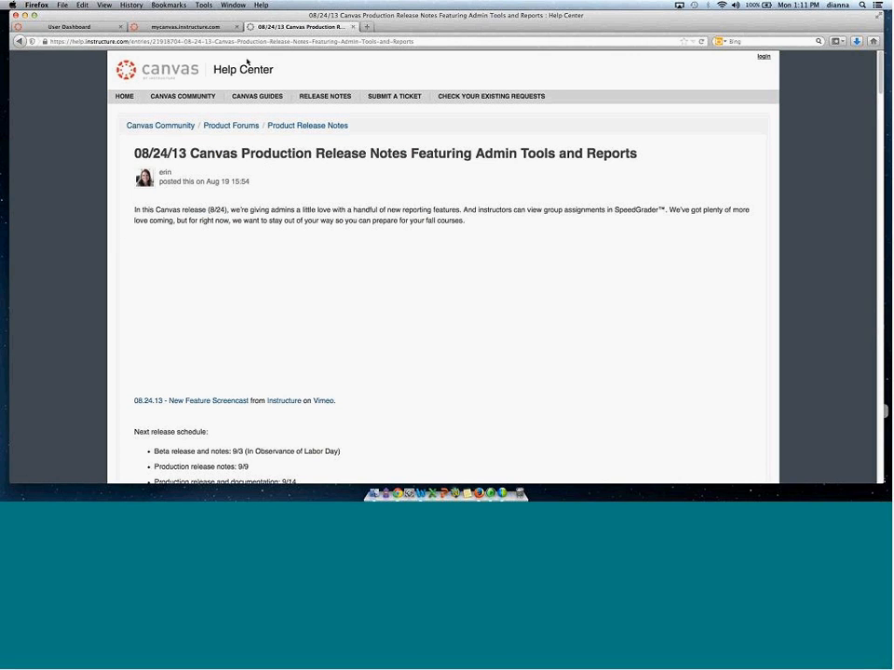
{"action": "left_click", "coordinate": [321, 96]}
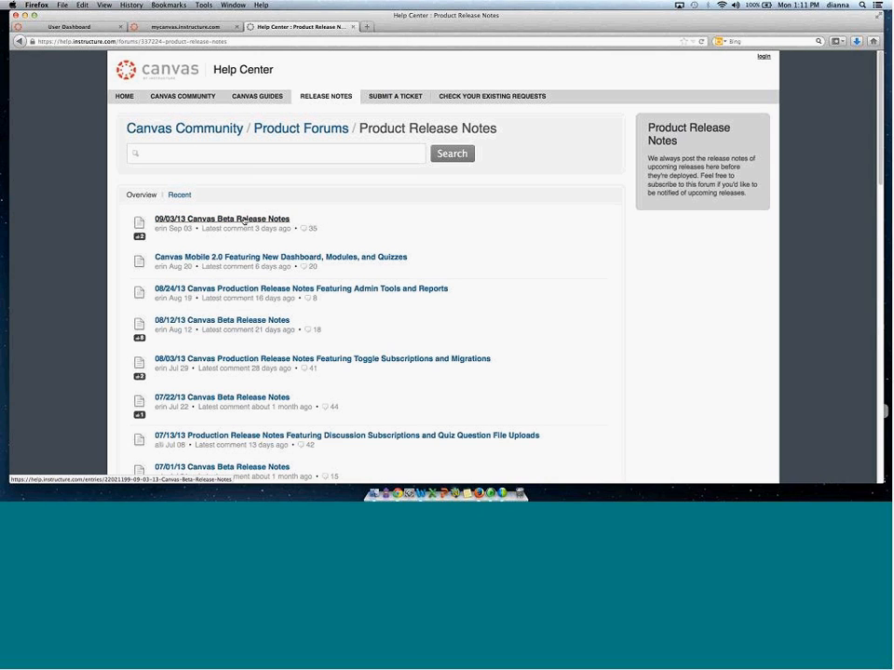
Switch to the account tab, try replacing the subdomain with beta., then restore mycanvas.instructure.com and reload it.
{"action": "left_click", "coordinate": [144, 26]}
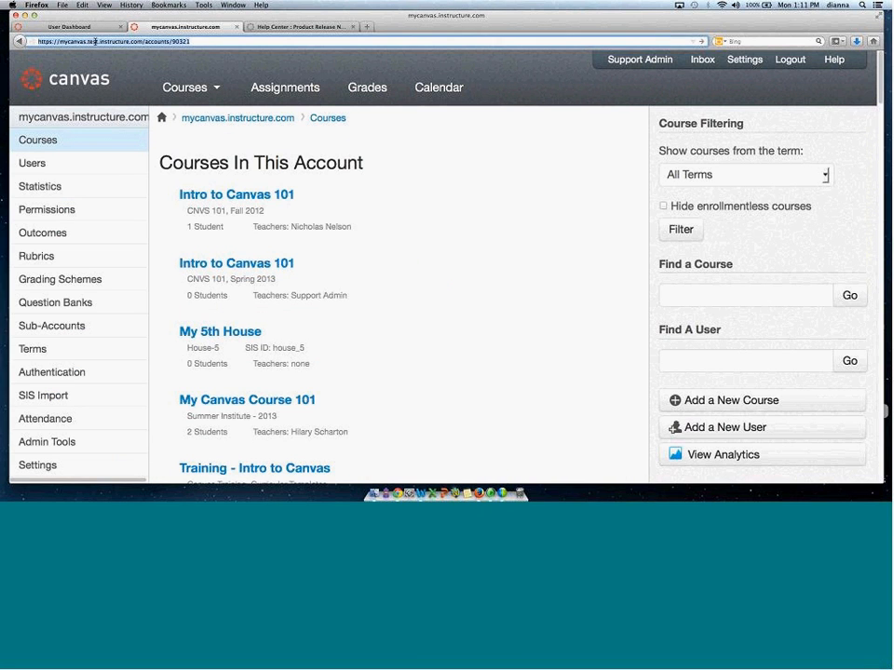
{"action": "key", "text": "BackSpace"}
{"action": "key", "text": "BackSpace"}
{"action": "key", "text": "BackSpace"}
{"action": "key", "text": "BackSpace"}
{"action": "key", "text": "BackSpace"}
{"action": "type", "text": "beta."}
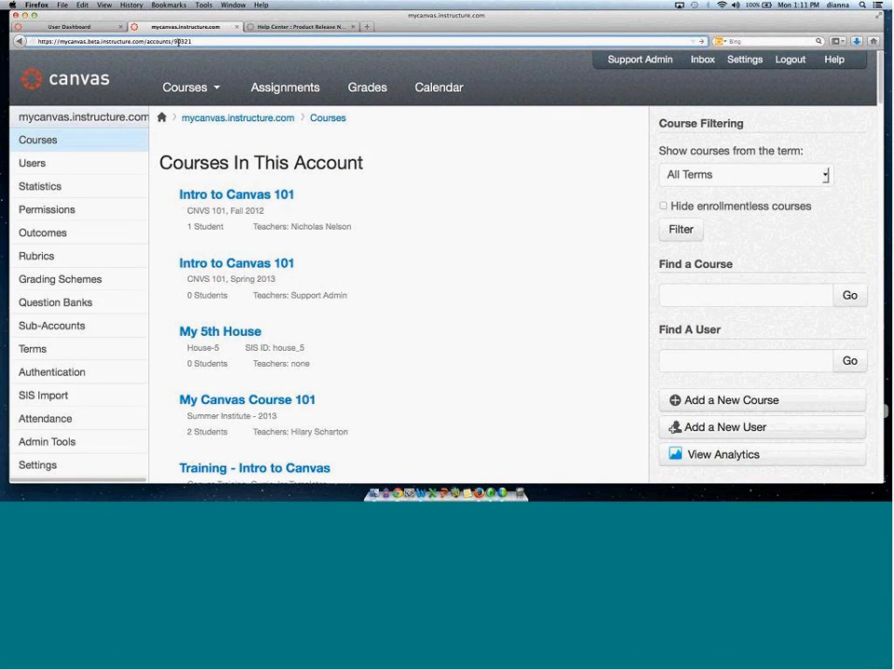
{"action": "key", "text": "BackSpace"}
{"action": "key", "text": "BackSpace"}
{"action": "key", "text": "BackSpace"}
{"action": "key", "text": "BackSpace"}
{"action": "key", "text": "BackSpace"}
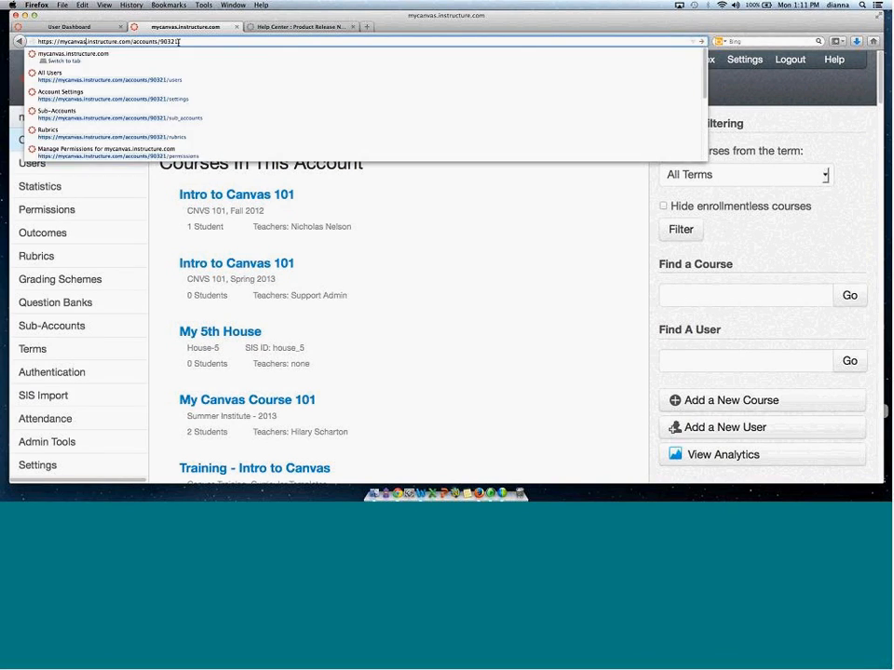
{"action": "key", "text": "Return"}
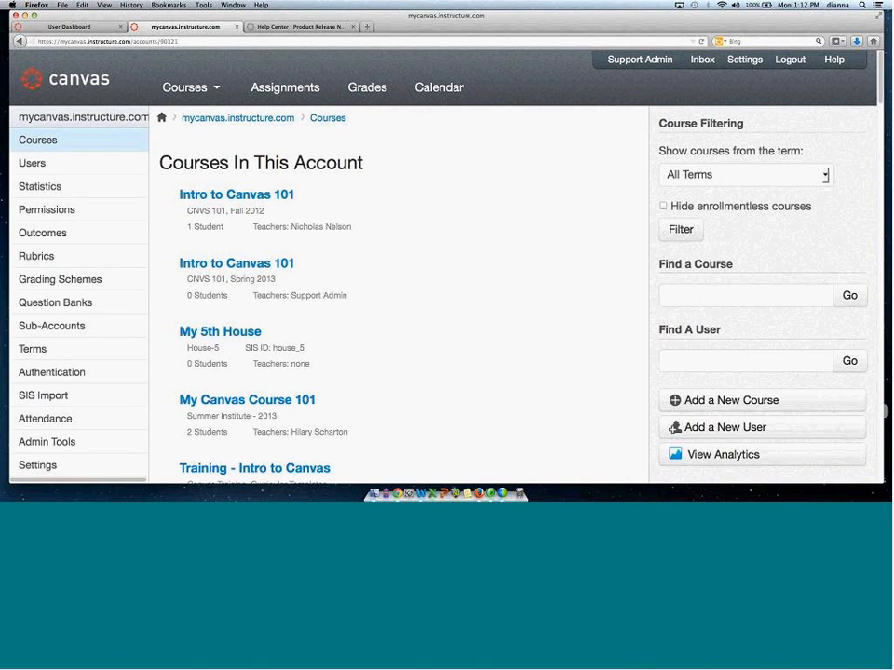
Open the account's Settings and examine the Allow Self-Enrollment options and the student notification checkboxes.
{"action": "left_click", "coordinate": [54, 465]}
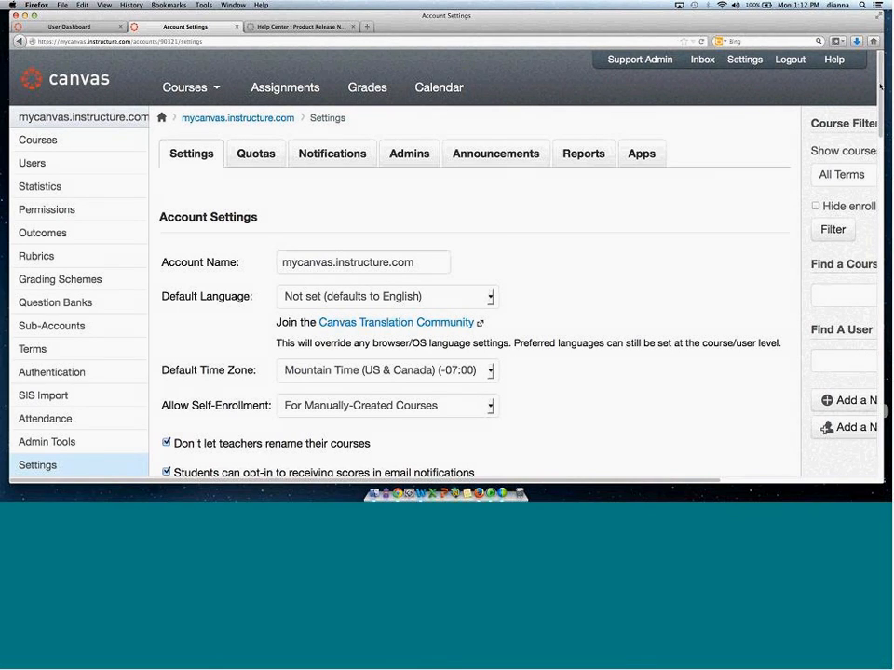
{"action": "scroll", "coordinate": [466, 280], "scroll_direction": "down", "scroll_amount": 3}
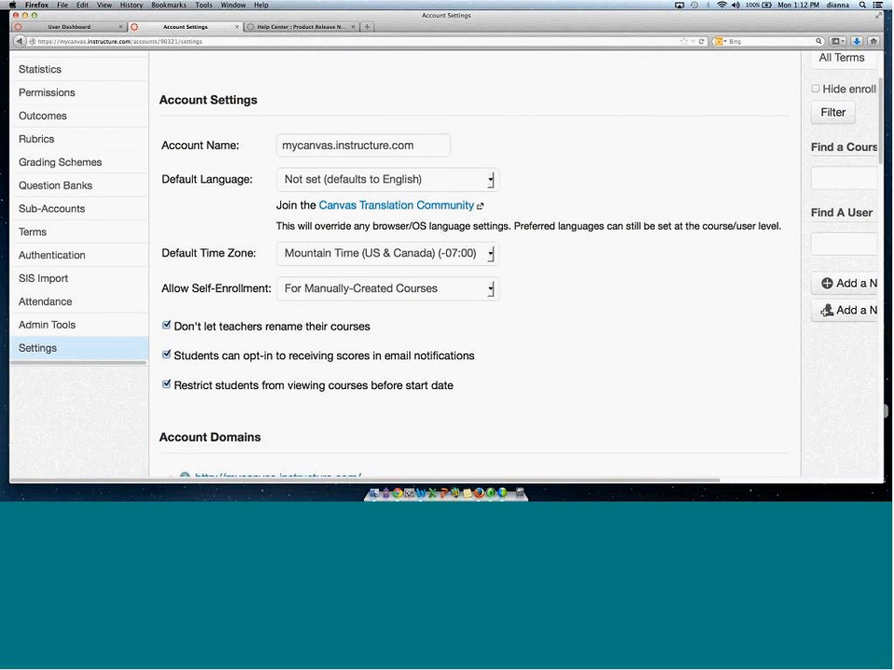
{"action": "scroll", "coordinate": [341, 220], "scroll_direction": "down", "scroll_amount": 1}
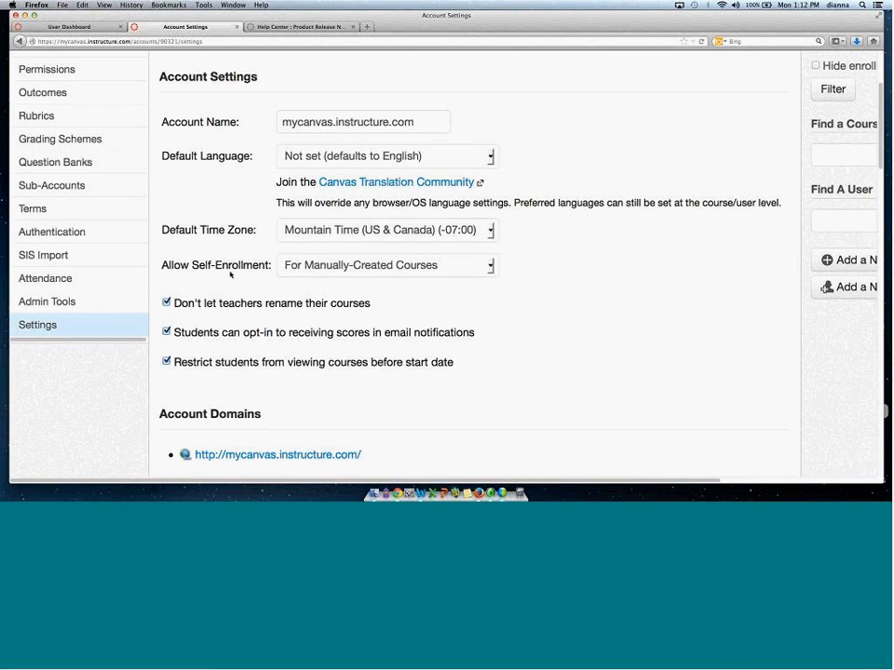
{"action": "left_click_drag", "start_coordinate": [179, 266], "coordinate": [239, 265]}
{"action": "left_click", "coordinate": [445, 268]}
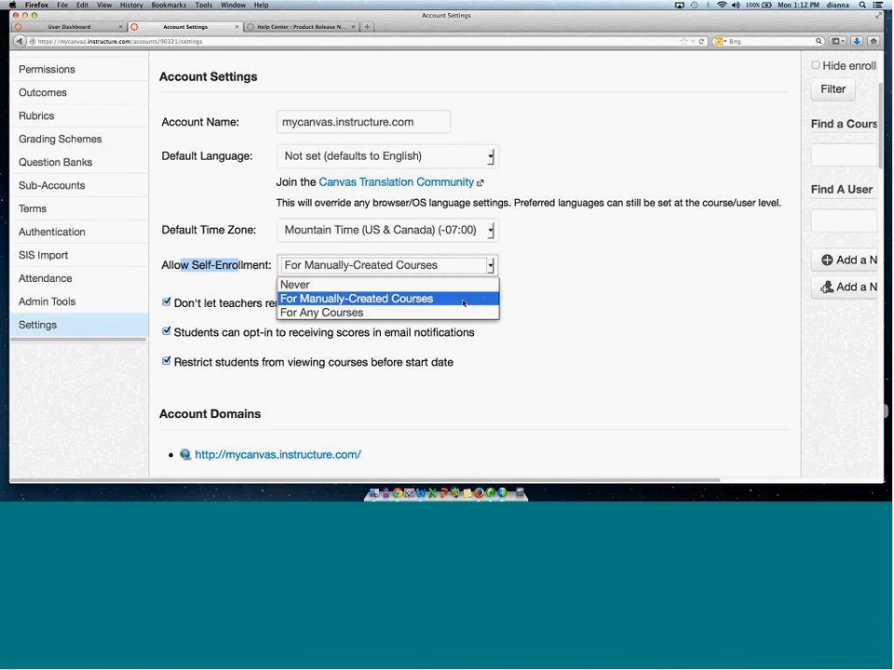
{"action": "left_click", "coordinate": [552, 293]}
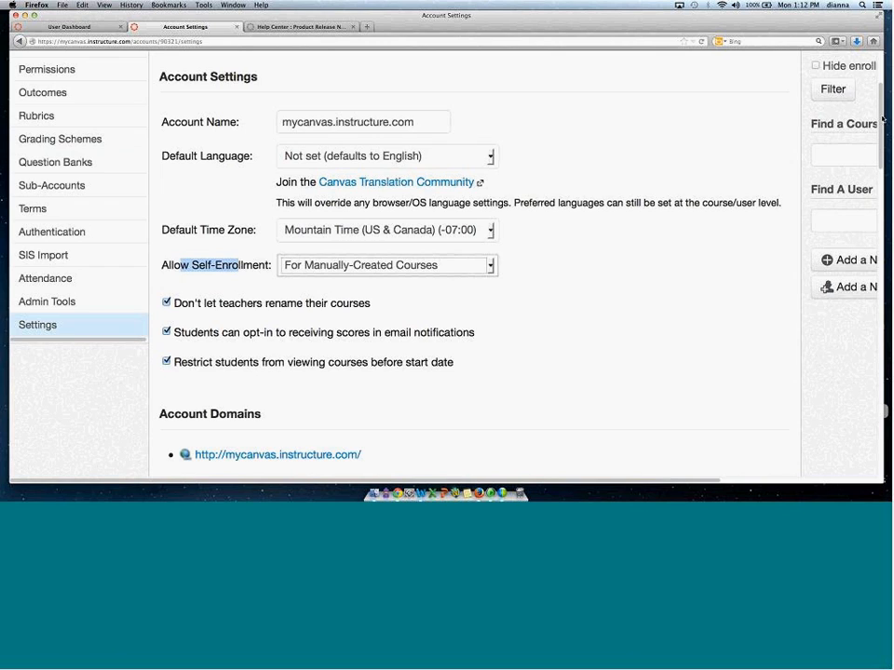
{"action": "scroll", "coordinate": [860, 146], "scroll_direction": "down", "scroll_amount": 3}
{"action": "scroll", "coordinate": [253, 225], "scroll_direction": "down", "scroll_amount": 3}
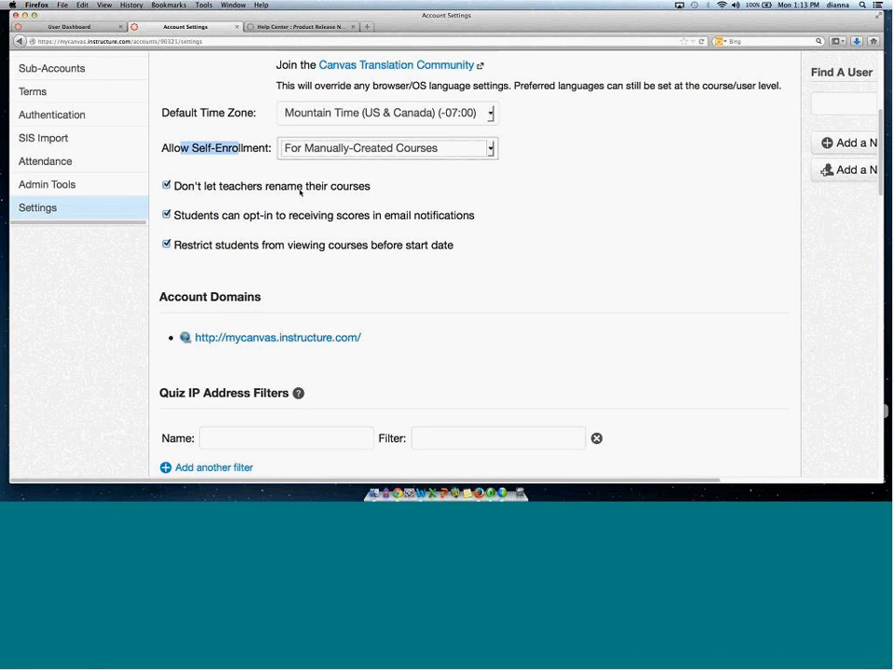
{"action": "left_click_drag", "start_coordinate": [185, 215], "coordinate": [355, 215]}
{"action": "left_click_drag", "start_coordinate": [460, 203], "coordinate": [471, 224]}
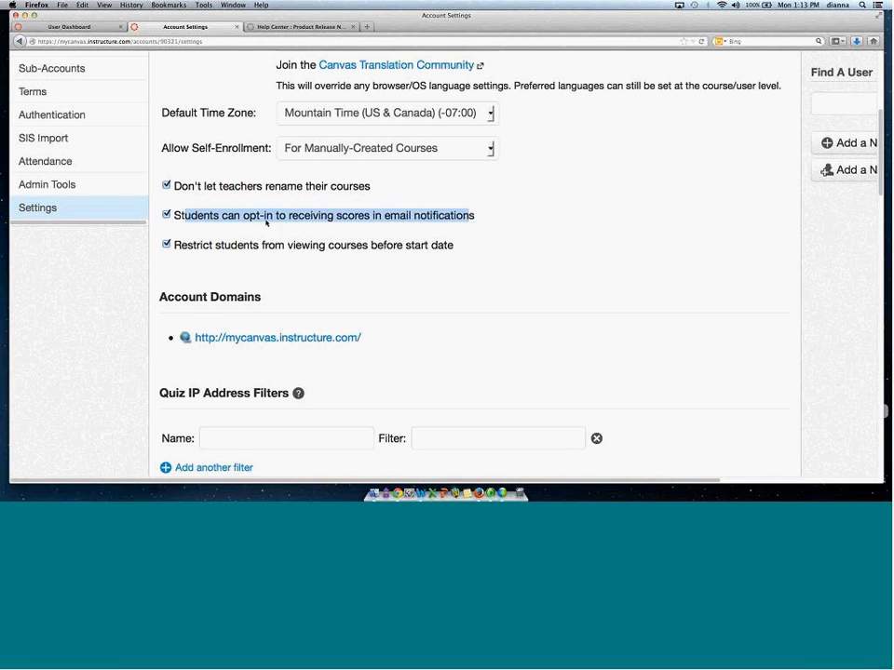
Switch to the User Dashboard tab, open your user profile, and go to its Settings page.
{"action": "left_click", "coordinate": [80, 28]}
{"action": "left_click", "coordinate": [615, 61]}
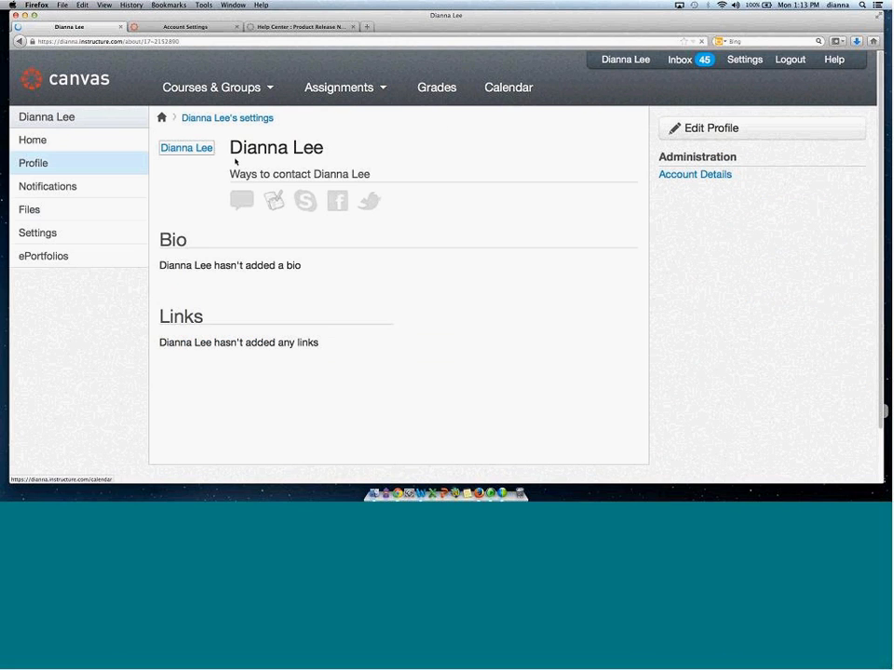
{"action": "left_click", "coordinate": [42, 233]}
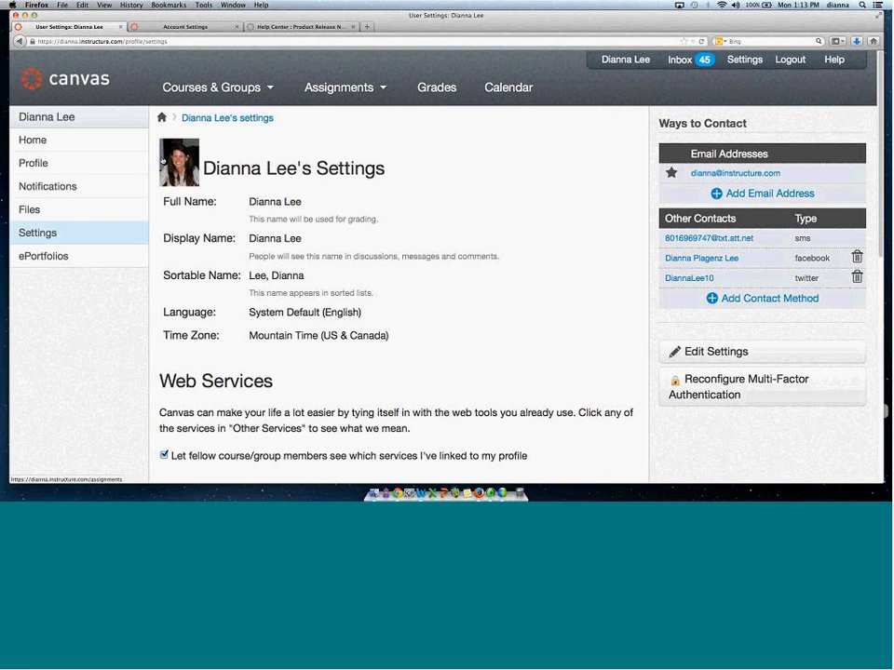
Open Notification Preferences and examine the Course Activities notification options for each contact method.
{"action": "left_click", "coordinate": [48, 187]}
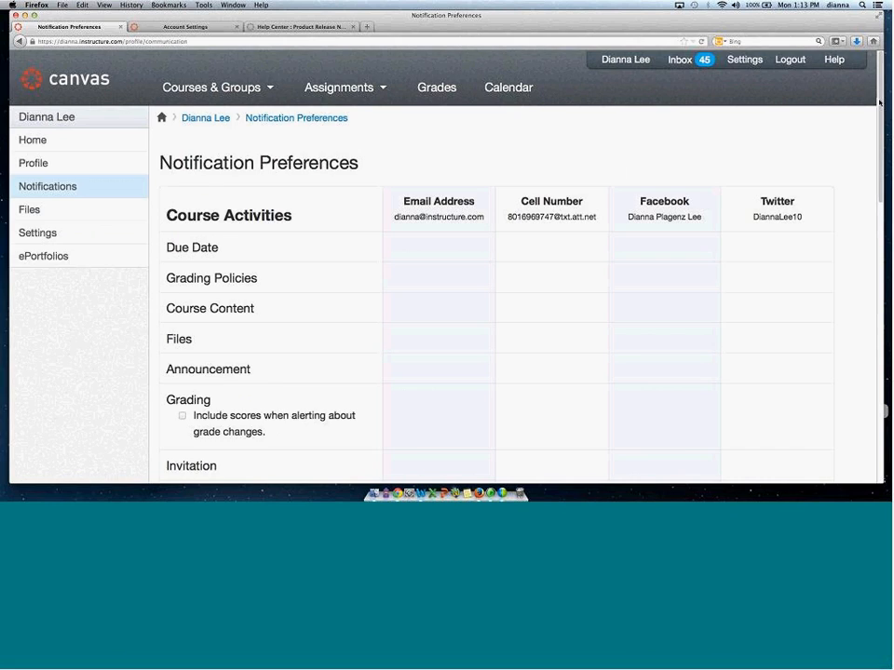
{"action": "scroll", "coordinate": [877, 93], "scroll_direction": "down", "scroll_amount": 3}
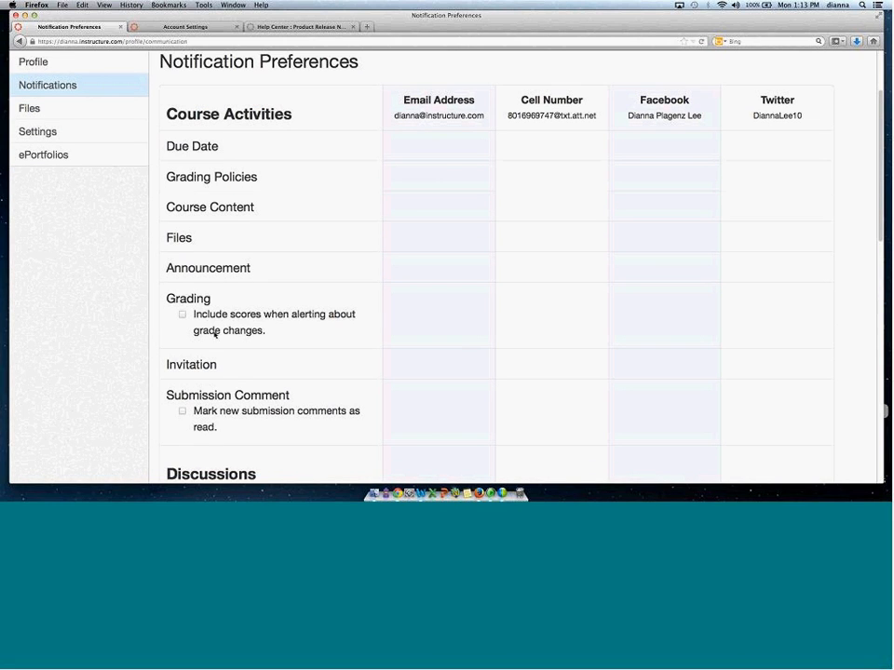
{"action": "left_click_drag", "start_coordinate": [266, 330], "coordinate": [182, 310]}
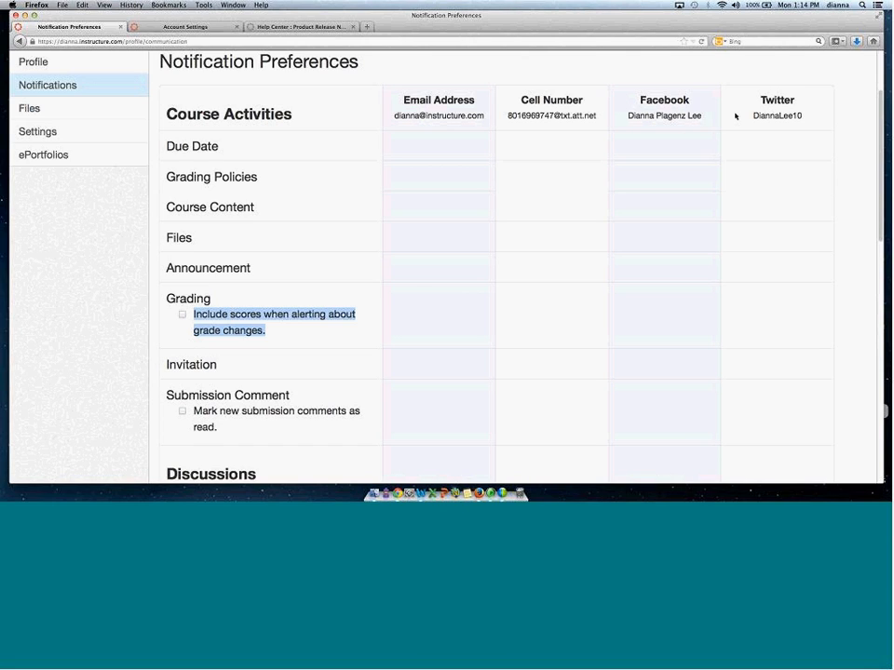
{"action": "left_click", "coordinate": [664, 146]}
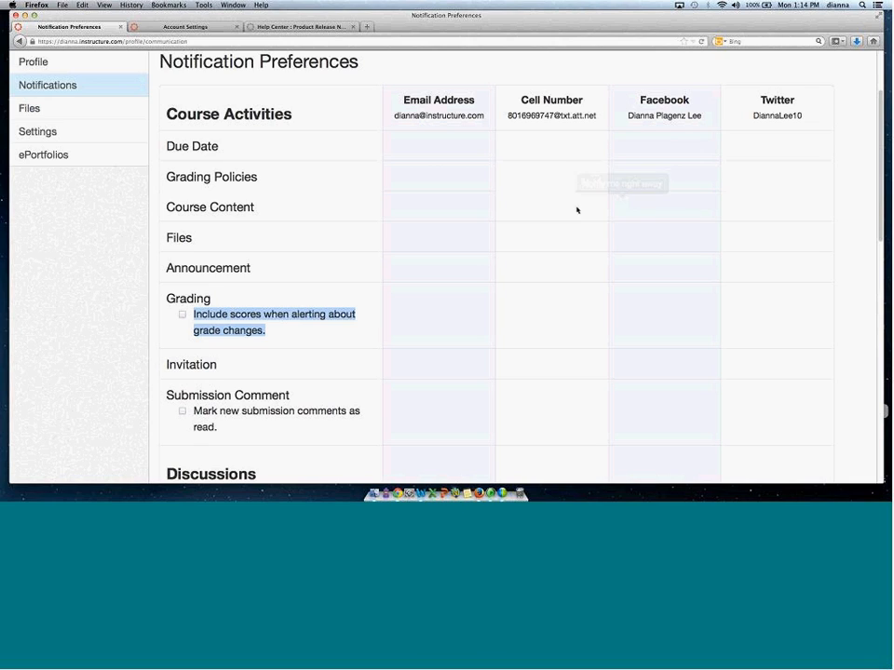
{"action": "mouse_move", "coordinate": [473, 316]}
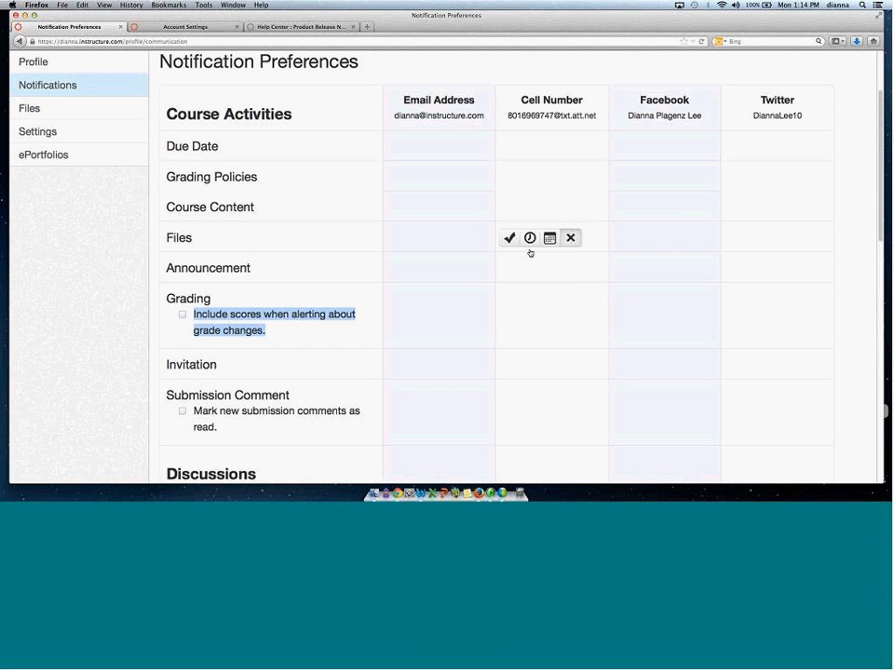
Switch to the account settings tab and examine the Quiz IP Address Filters and Features options.
{"action": "left_click", "coordinate": [197, 26]}
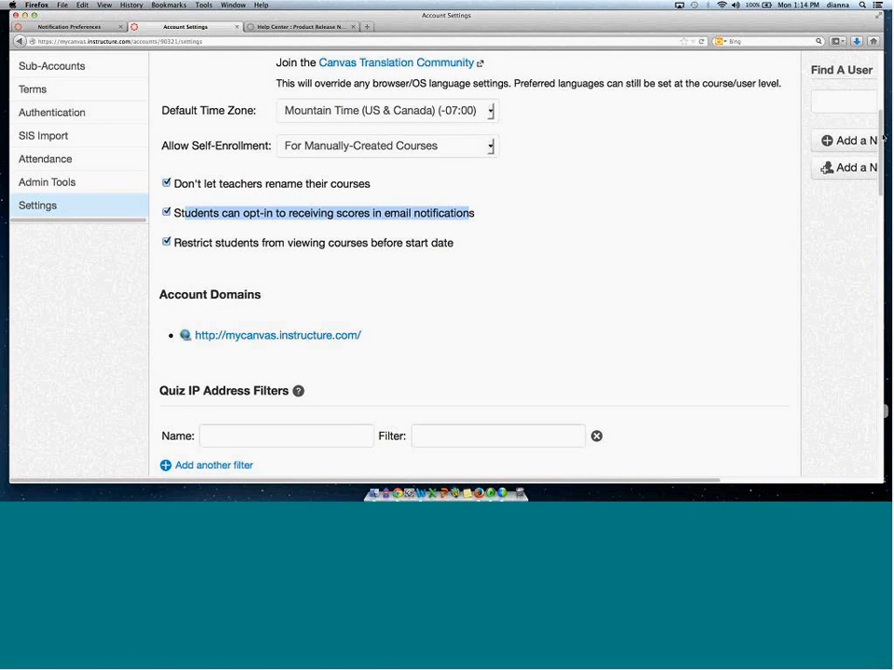
{"action": "scroll", "coordinate": [884, 174], "scroll_direction": "down", "scroll_amount": 4}
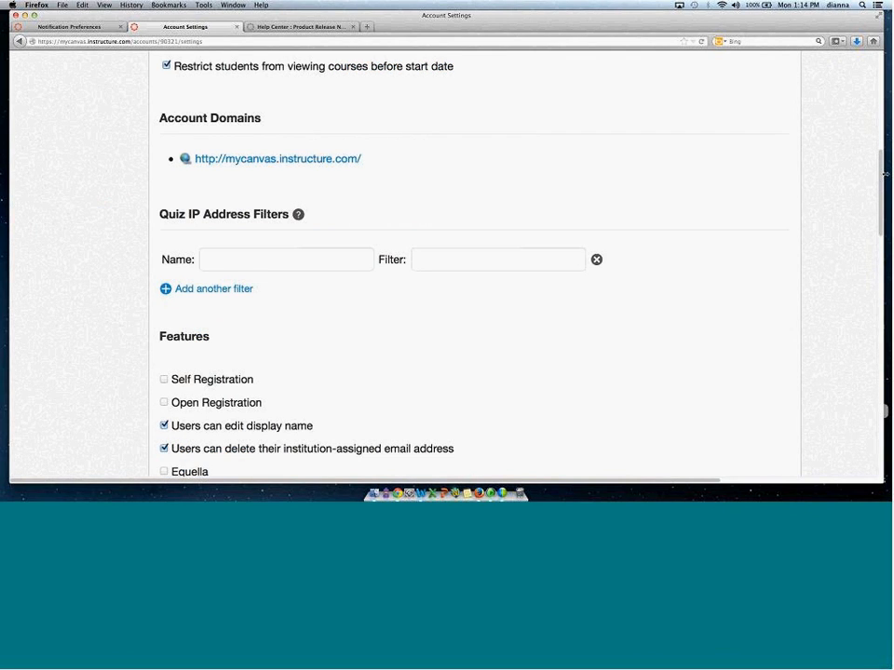
{"action": "scroll", "coordinate": [884, 174], "scroll_direction": "down", "scroll_amount": 1}
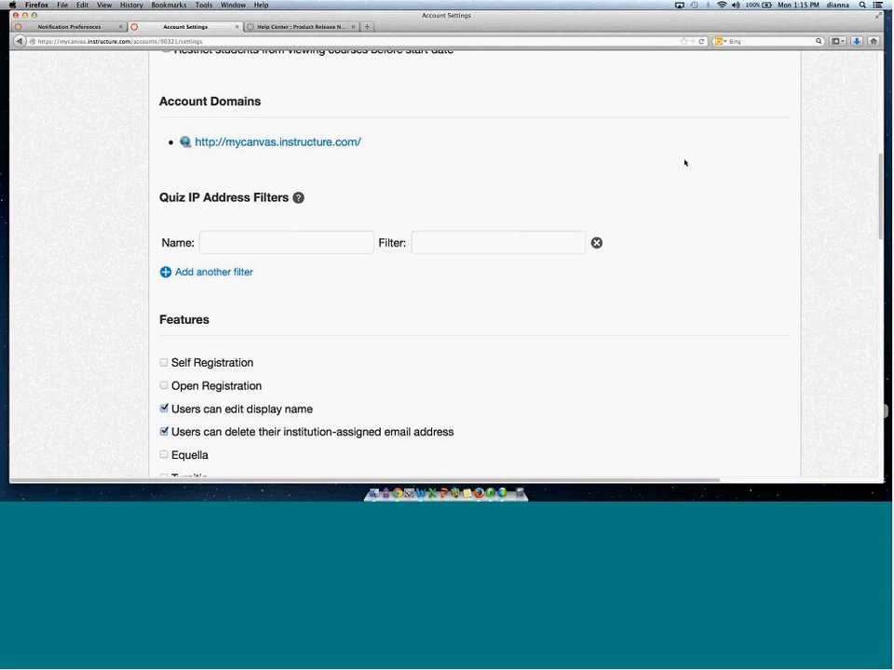
{"action": "left_click_drag", "start_coordinate": [881, 168], "coordinate": [880, 141]}
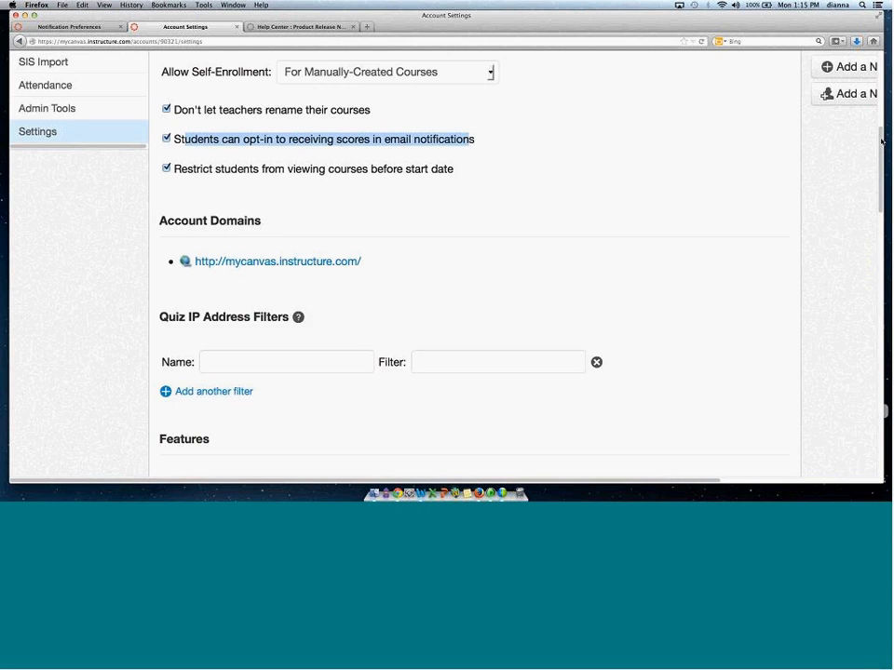
{"action": "scroll", "coordinate": [157, 224], "scroll_direction": "down", "scroll_amount": 3}
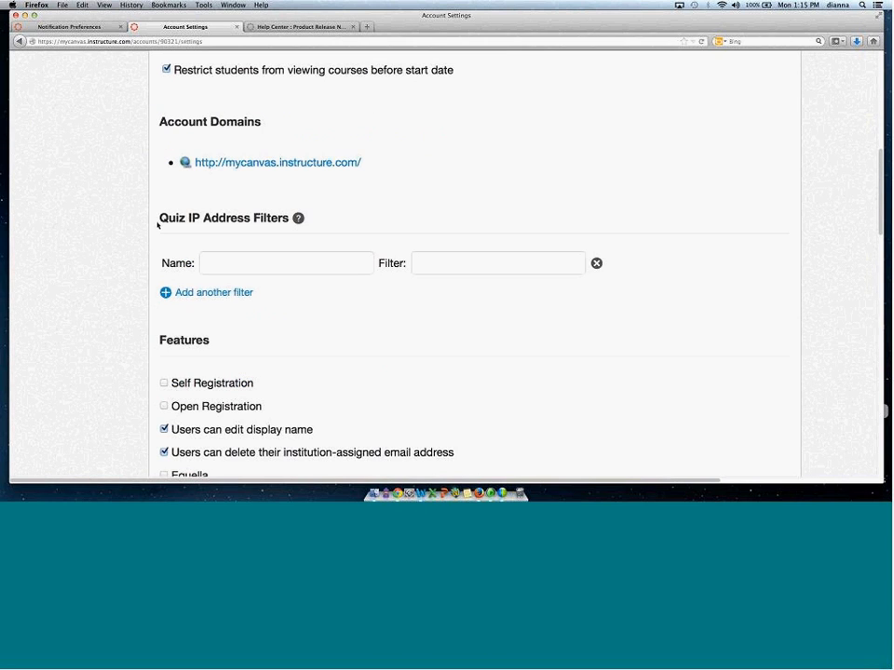
{"action": "left_click_drag", "start_coordinate": [157, 225], "coordinate": [313, 224]}
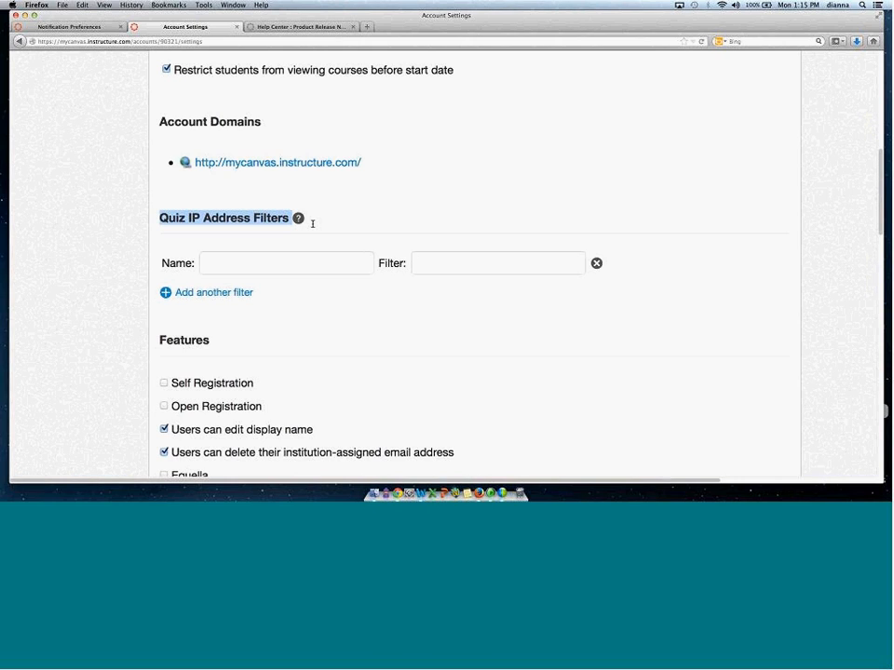
{"action": "left_click", "coordinate": [240, 264]}
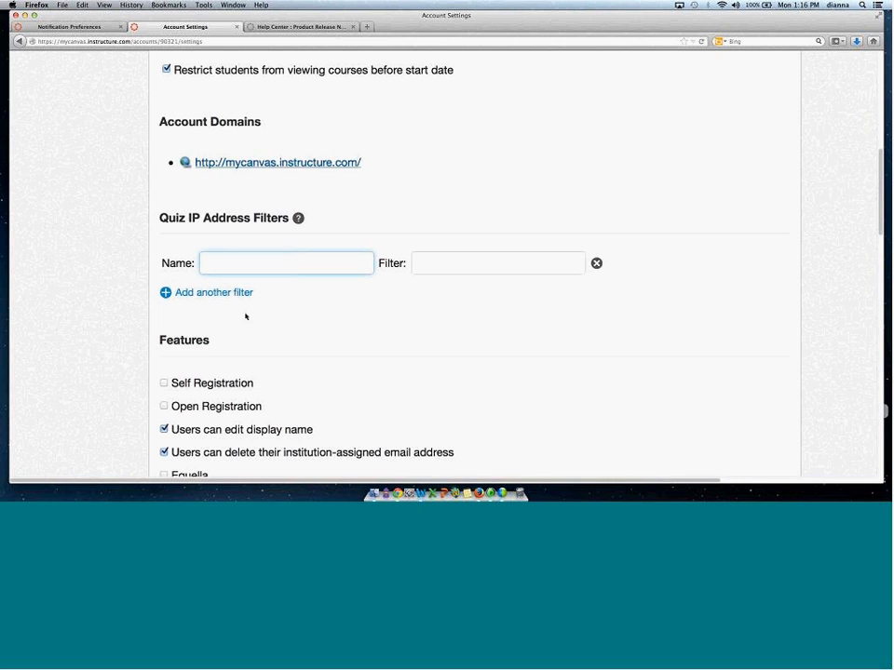
{"action": "scroll", "coordinate": [877, 228], "scroll_direction": "down", "scroll_amount": 5}
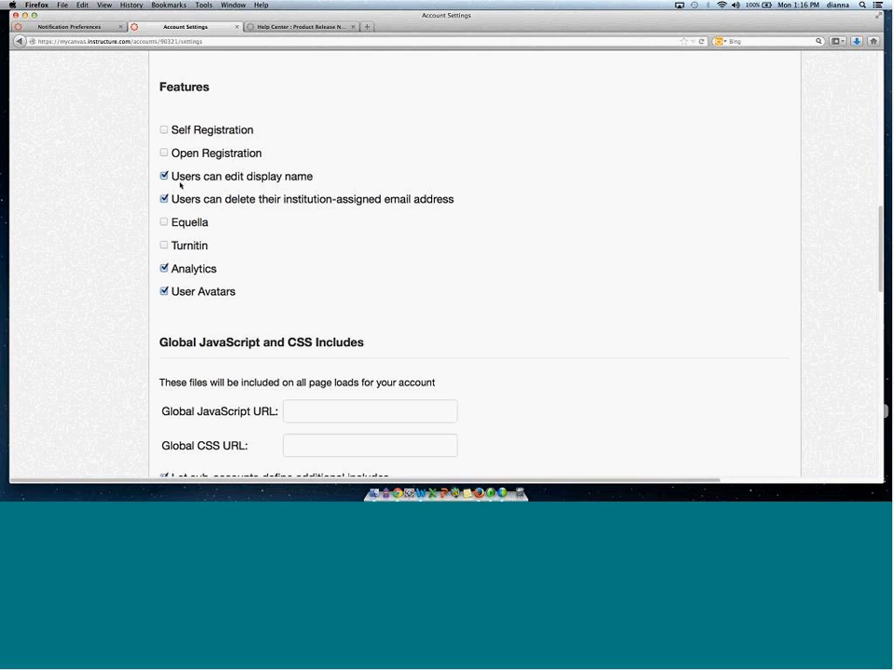
{"action": "left_click_drag", "start_coordinate": [180, 184], "coordinate": [309, 186]}
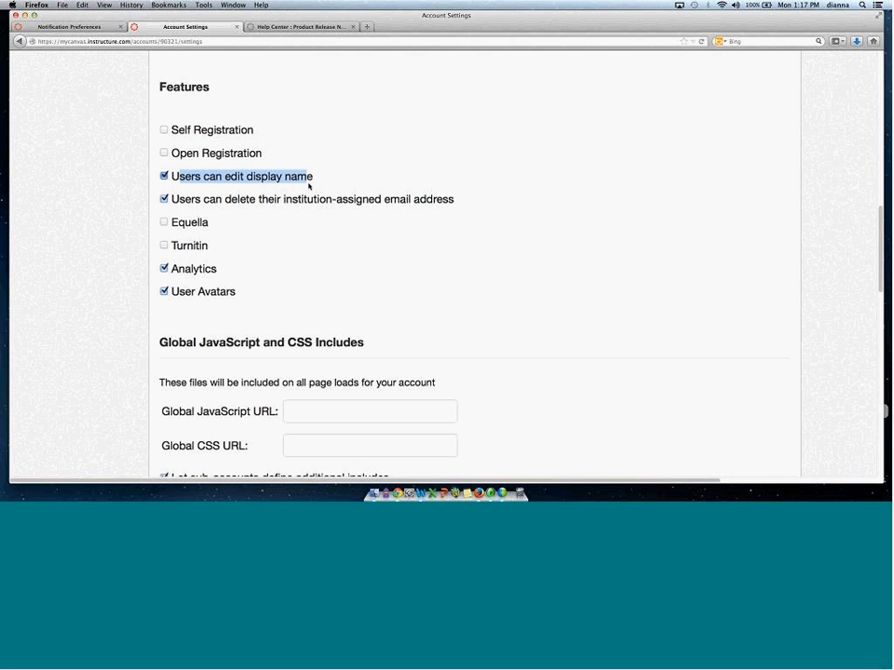
Return to the user tab, open your Settings page, and open its settings form for editing.
{"action": "left_click", "coordinate": [112, 28]}
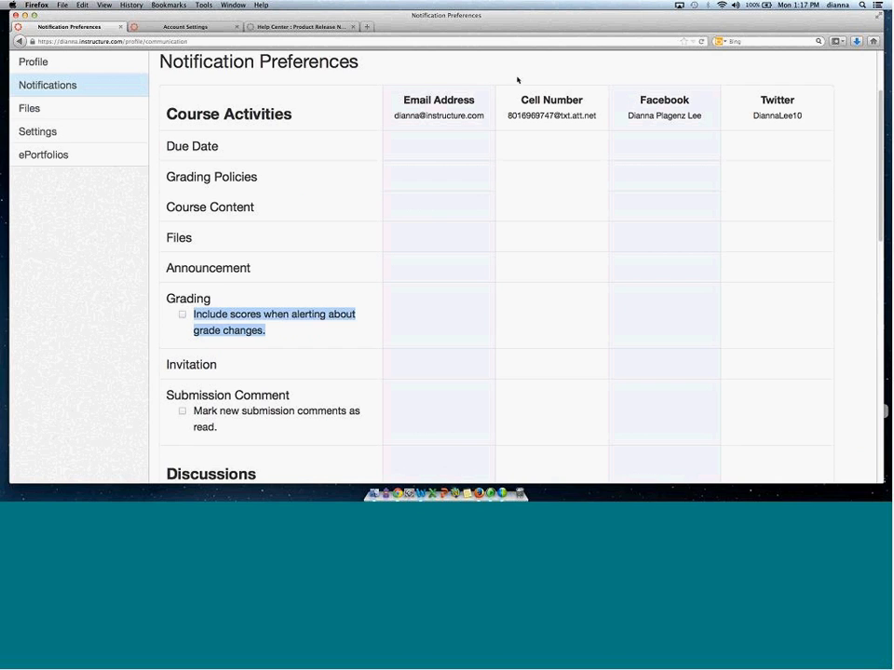
{"action": "scroll", "coordinate": [883, 100], "scroll_direction": "up", "scroll_amount": 3}
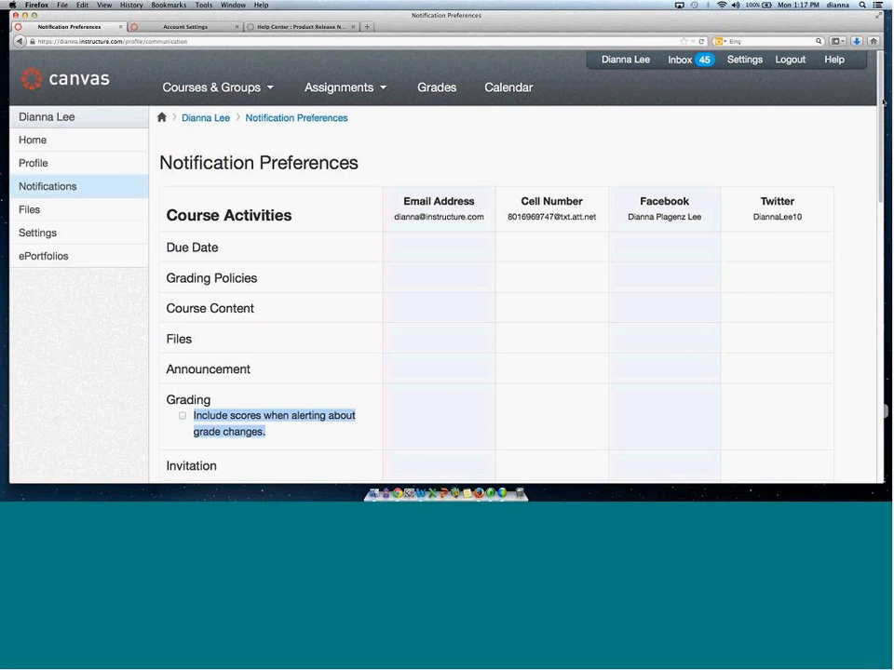
{"action": "left_click", "coordinate": [53, 232]}
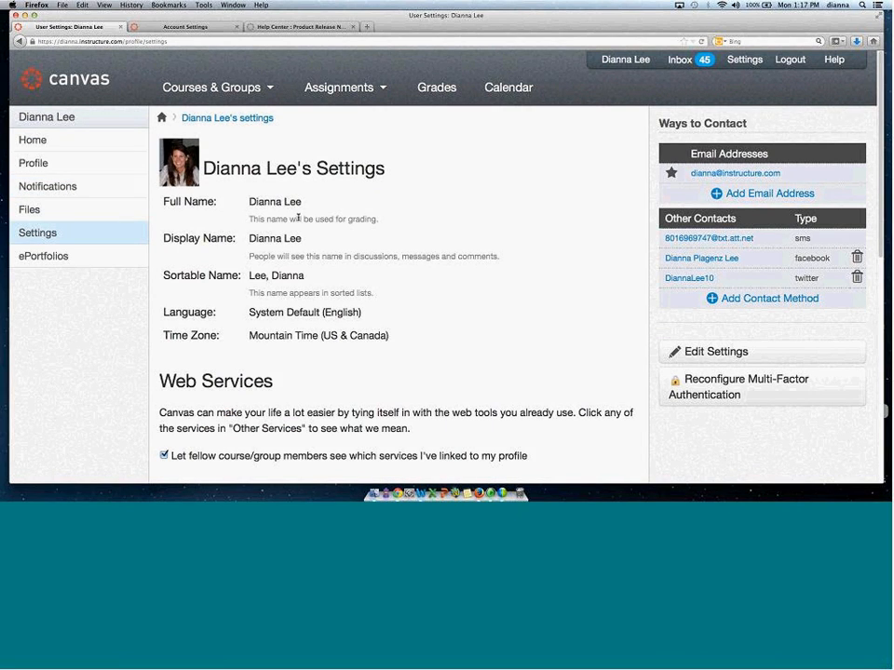
{"action": "left_click_drag", "start_coordinate": [164, 240], "coordinate": [244, 239]}
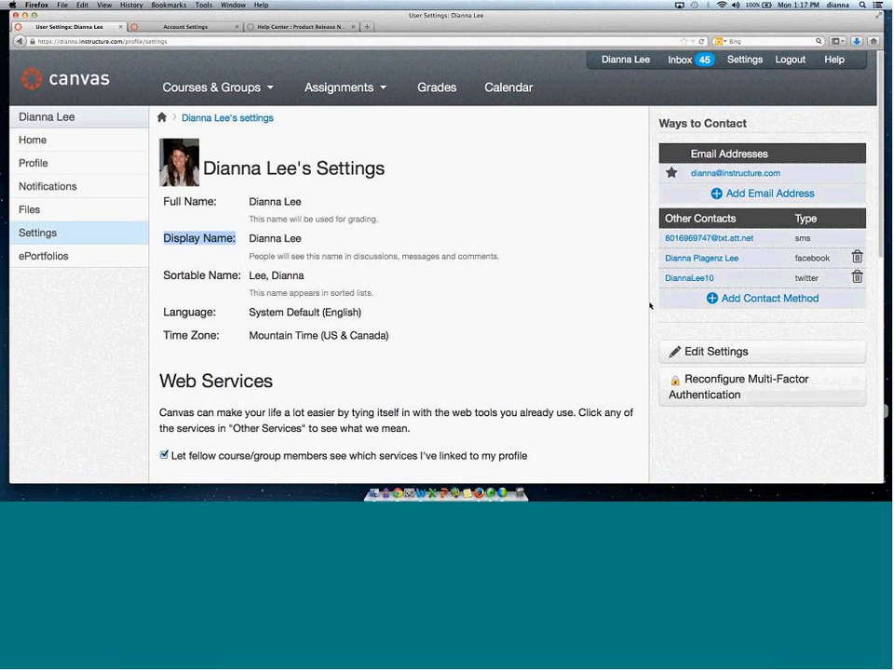
{"action": "left_click", "coordinate": [742, 352]}
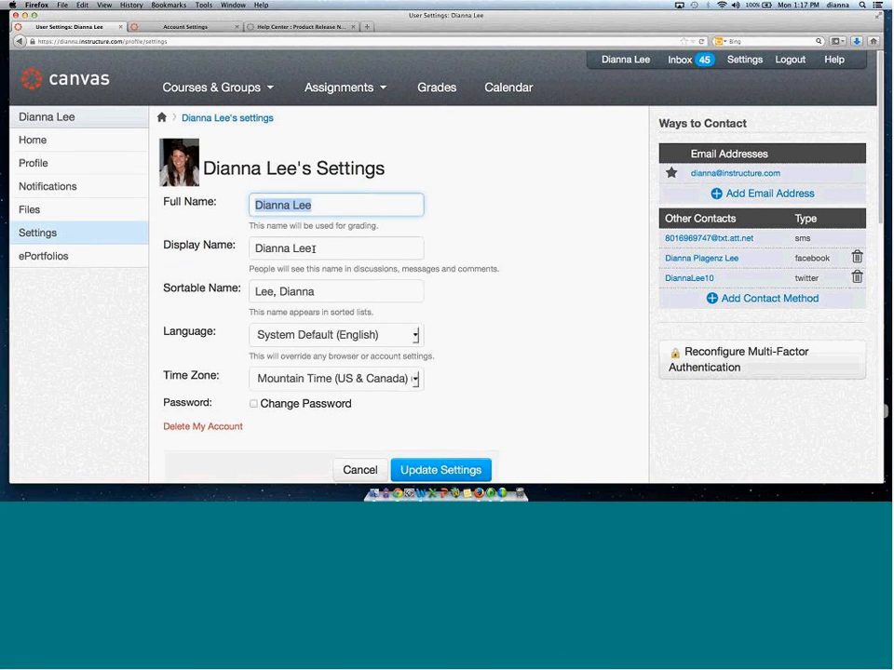
{"action": "key", "text": "Tab"}
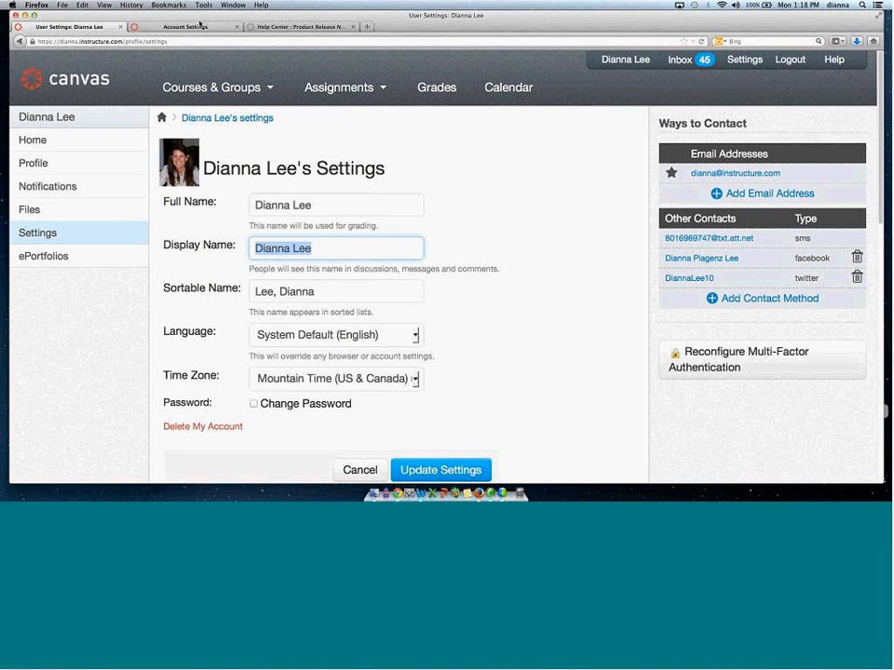
{"action": "left_click", "coordinate": [158, 25]}
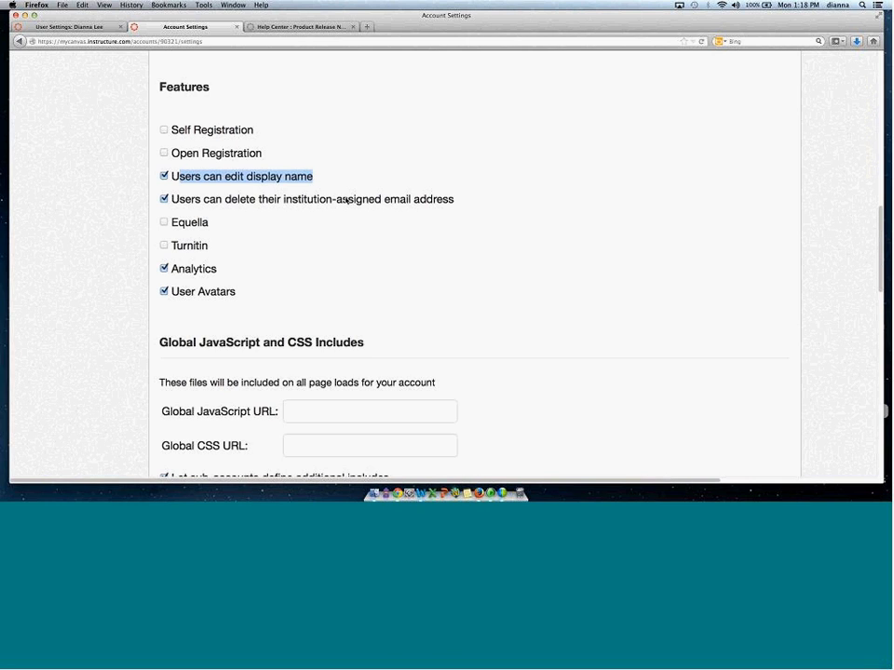
{"action": "left_click", "coordinate": [55, 27]}
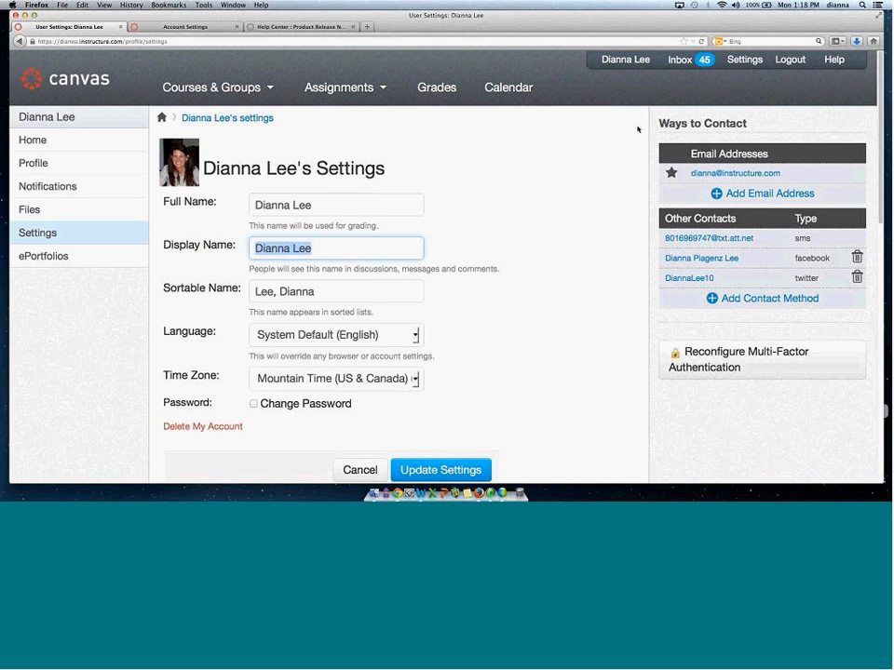
Open the Add Email Address dialog, view its Text (SMS) registration options, and close it.
{"action": "left_click_drag", "start_coordinate": [667, 123], "coordinate": [757, 124]}
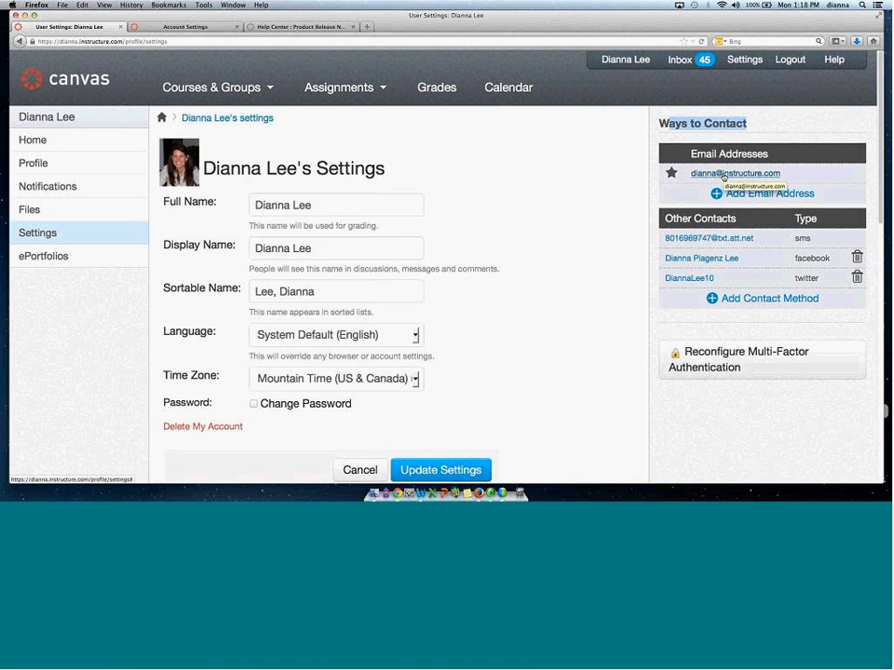
{"action": "left_click", "coordinate": [754, 194]}
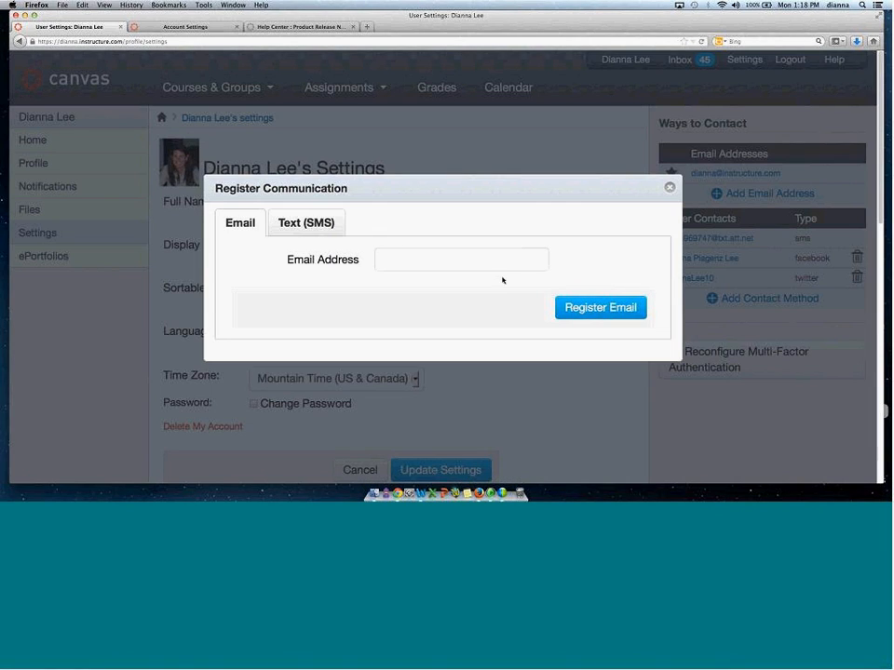
{"action": "left_click", "coordinate": [317, 229]}
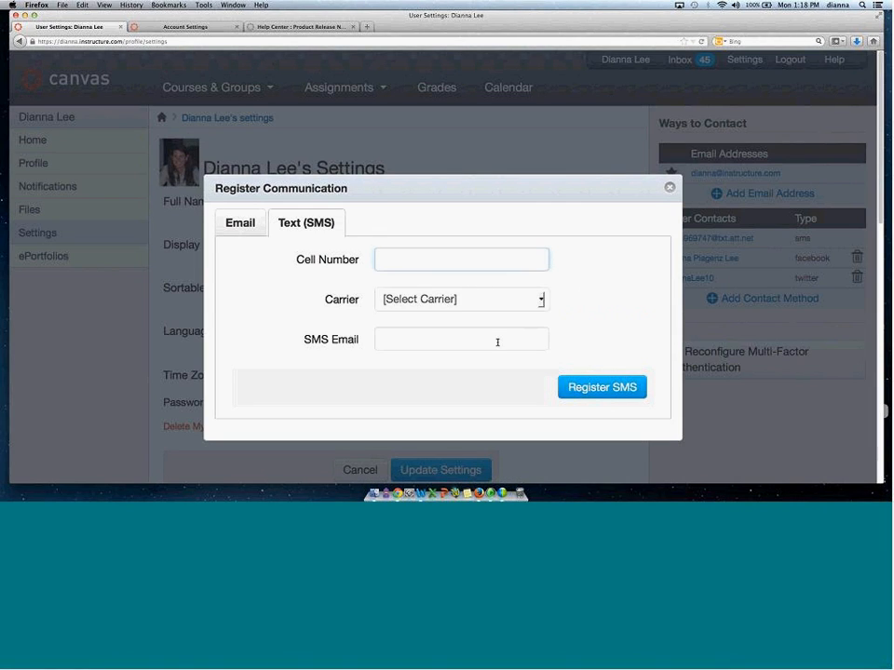
{"action": "left_click", "coordinate": [670, 187]}
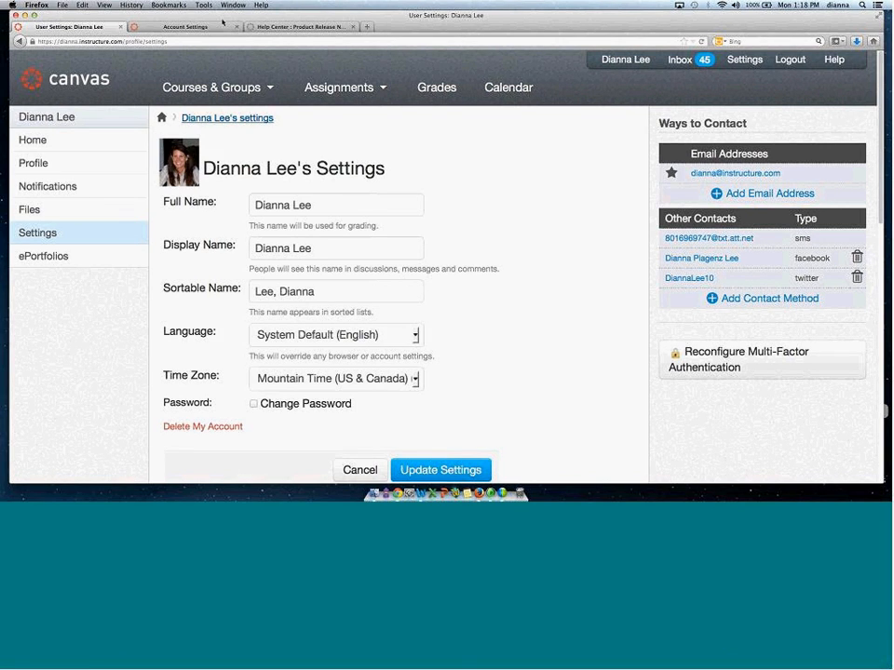
Switch between the tabs and open your user Profile page.
{"action": "key", "text": "ctrl+Tab"}
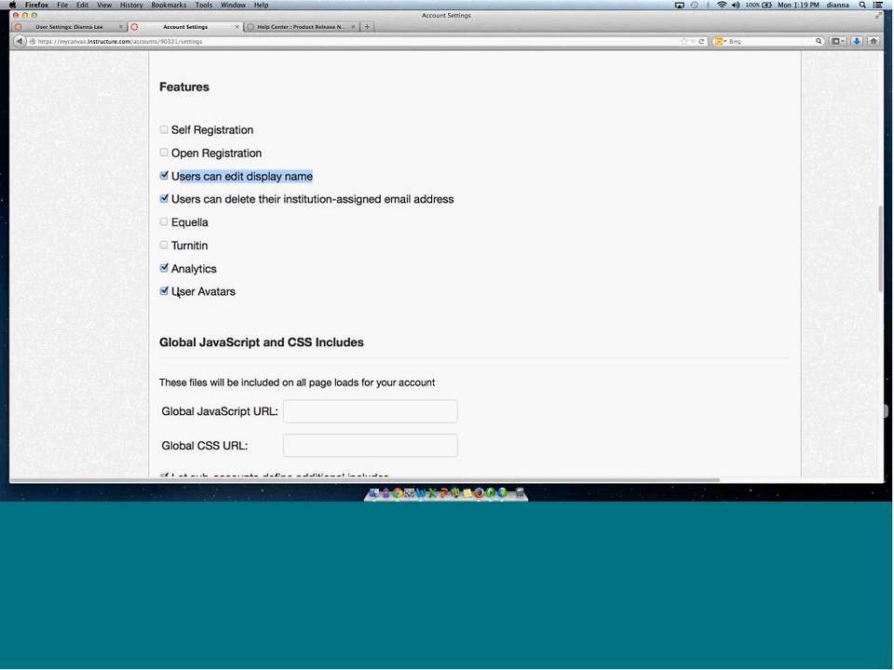
{"action": "left_click", "coordinate": [58, 26]}
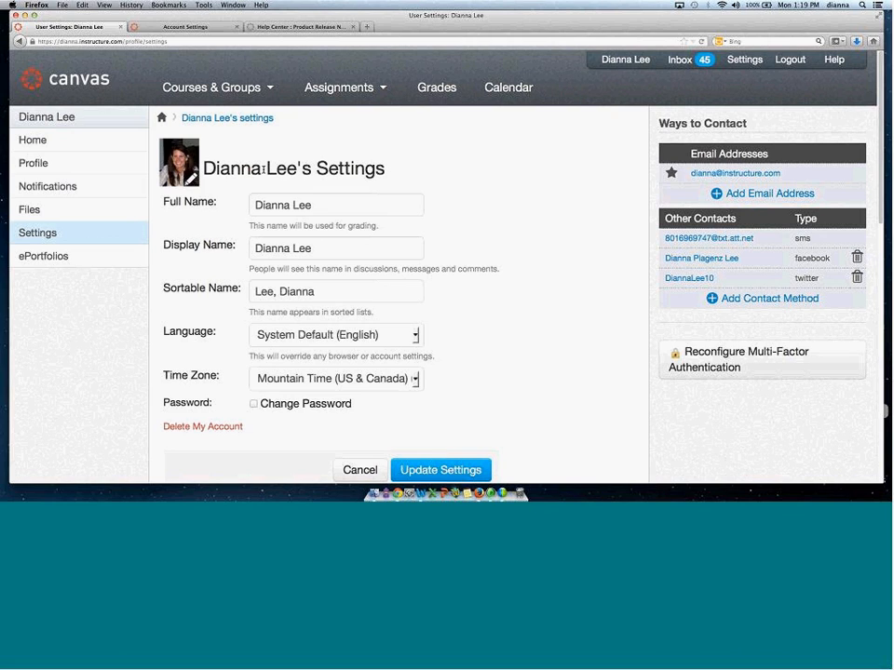
{"action": "left_click", "coordinate": [34, 165]}
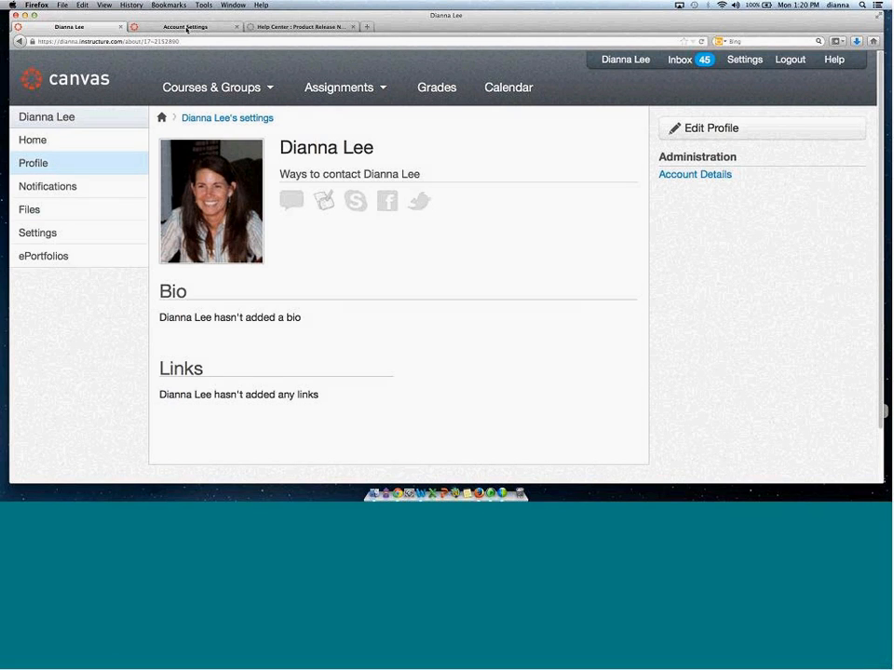
Switch to the account settings tab and review the Features, Global JavaScript and CSS Includes, and custom help links sections.
{"action": "left_click", "coordinate": [186, 27]}
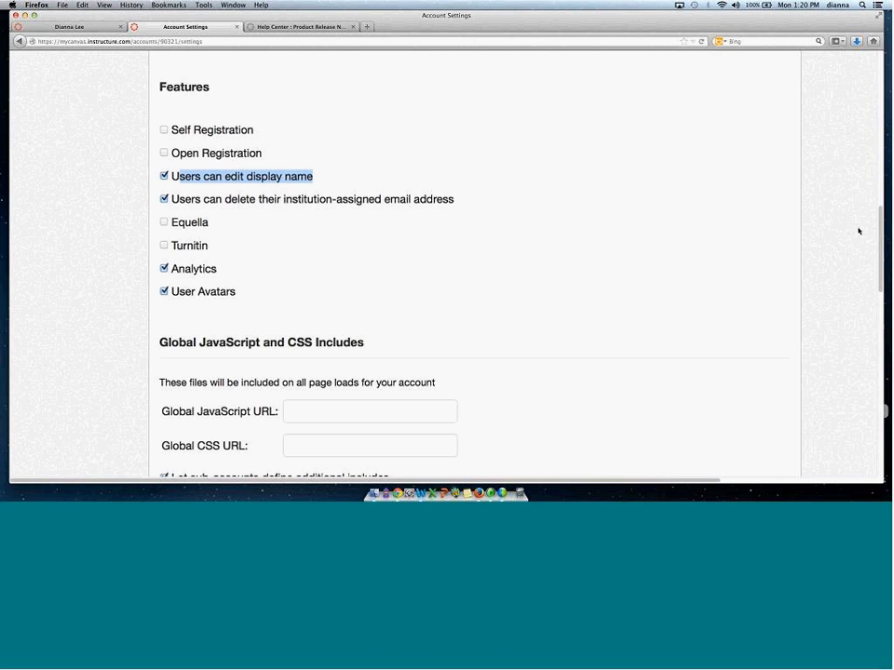
{"action": "left_click_drag", "start_coordinate": [873, 222], "coordinate": [875, 236]}
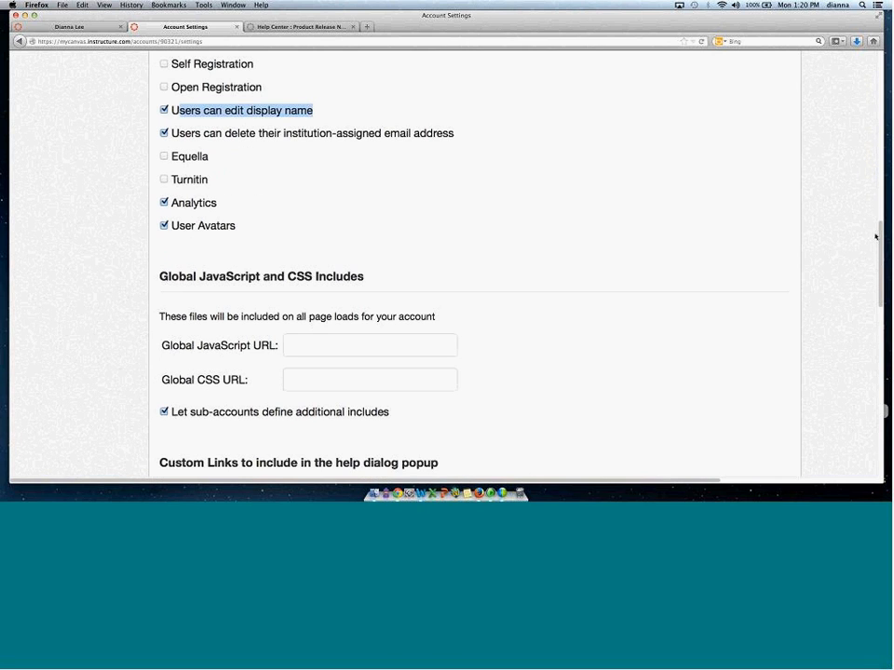
{"action": "scroll", "coordinate": [146, 153], "scroll_direction": "down", "scroll_amount": 3}
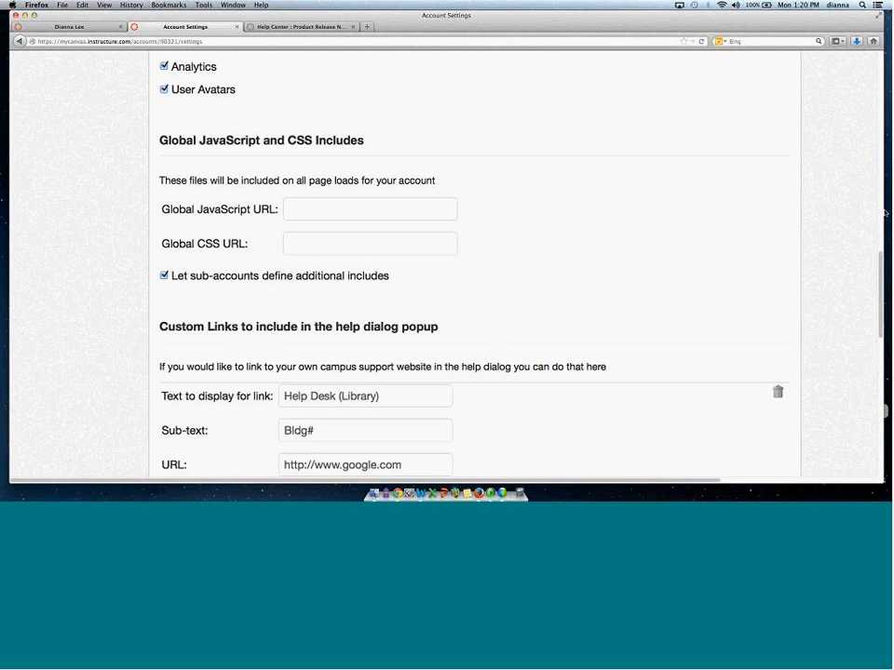
{"action": "left_click_drag", "start_coordinate": [878, 273], "coordinate": [878, 56]}
{"action": "scroll", "coordinate": [53, 69], "scroll_direction": "up", "scroll_amount": 1}
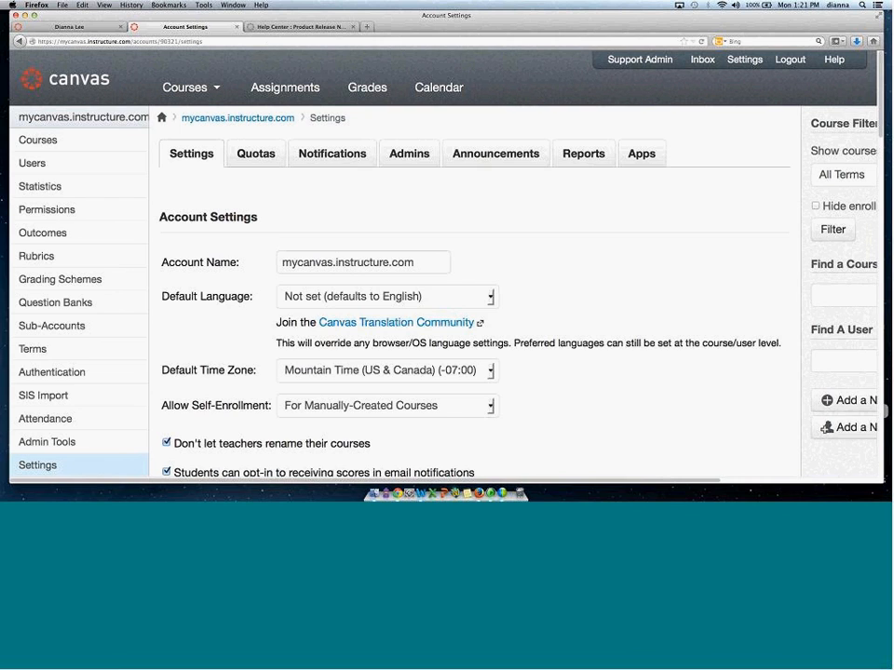
{"action": "scroll", "coordinate": [880, 147], "scroll_direction": "down", "scroll_amount": 5}
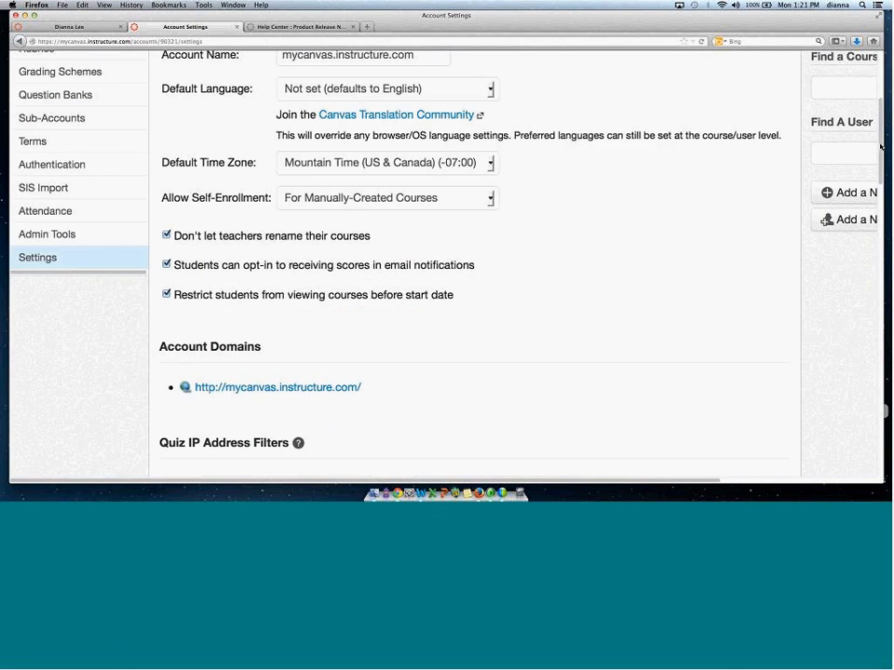
{"action": "scroll", "coordinate": [881, 146], "scroll_direction": "down", "scroll_amount": 8}
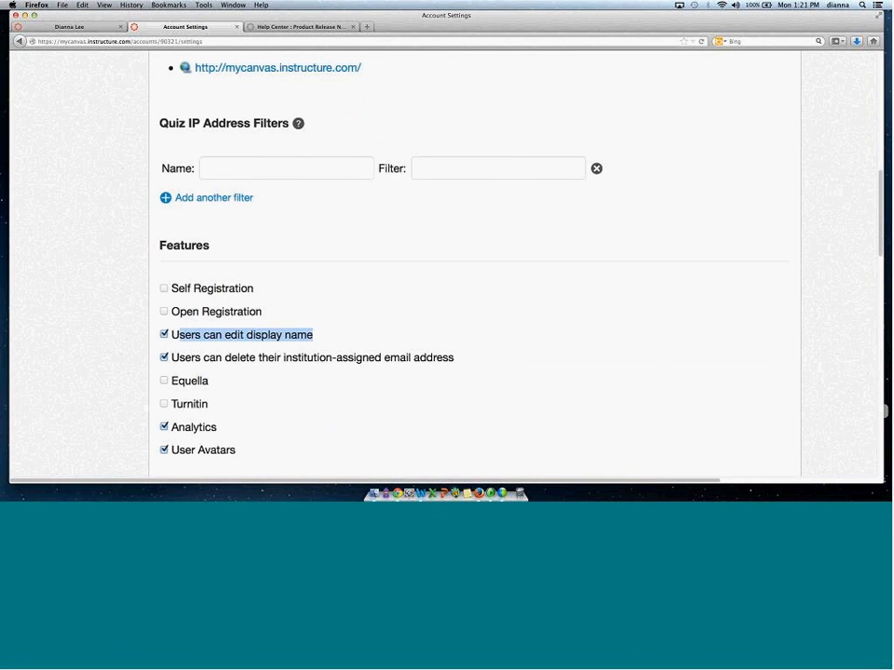
Review the custom help link's display text, sub-text, URL and availability settings, briefly switching to the profile tab and back.
{"action": "scroll", "coordinate": [877, 280], "scroll_direction": "down", "scroll_amount": 7}
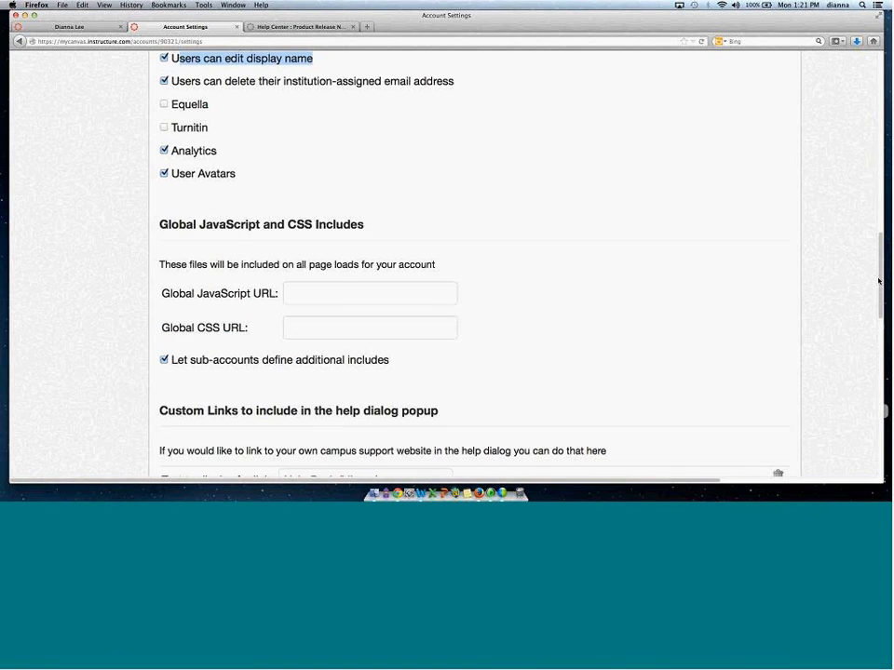
{"action": "scroll", "coordinate": [838, 251], "scroll_direction": "down", "scroll_amount": 2}
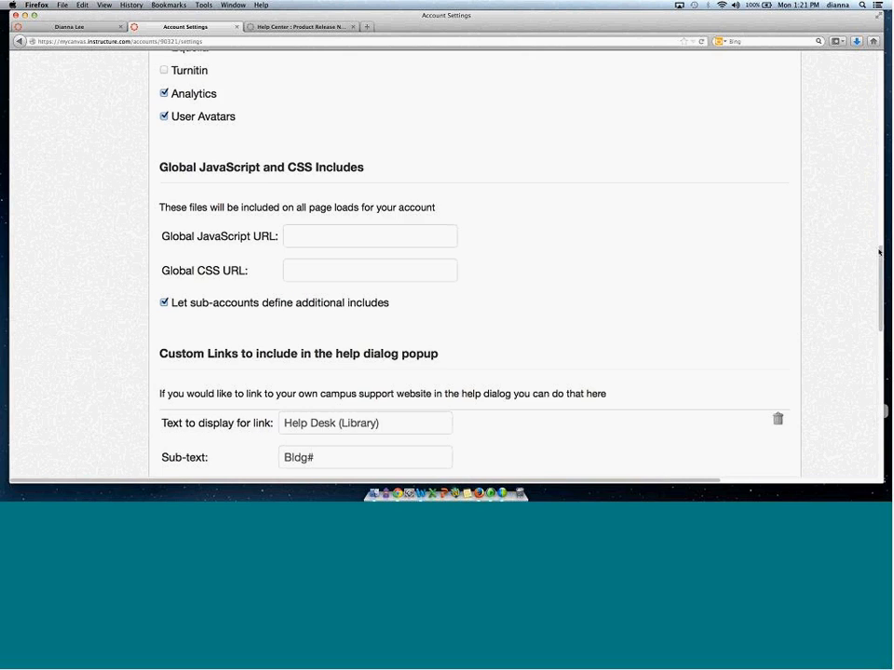
{"action": "left_click_drag", "start_coordinate": [880, 256], "coordinate": [877, 294]}
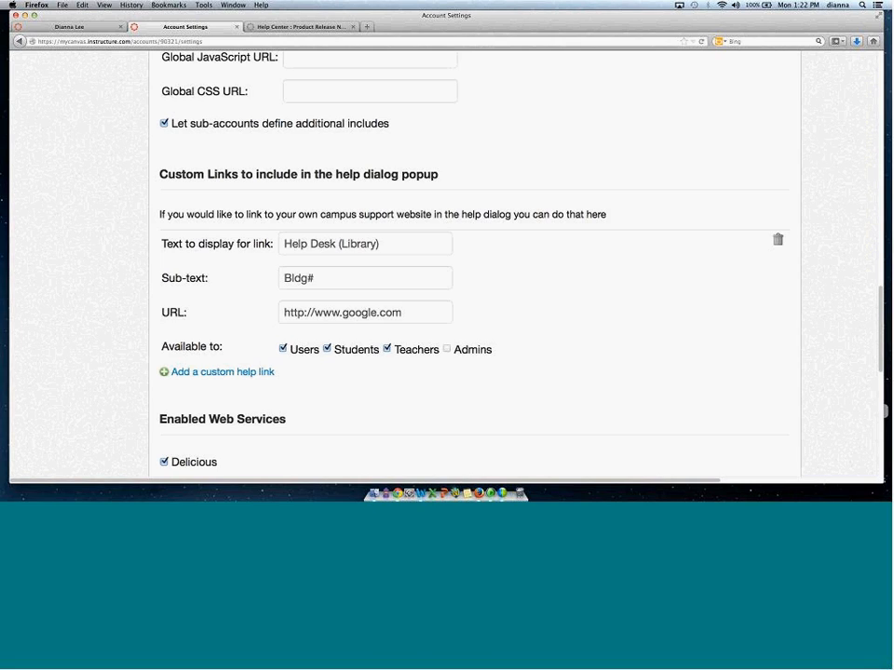
{"action": "left_click", "coordinate": [58, 29]}
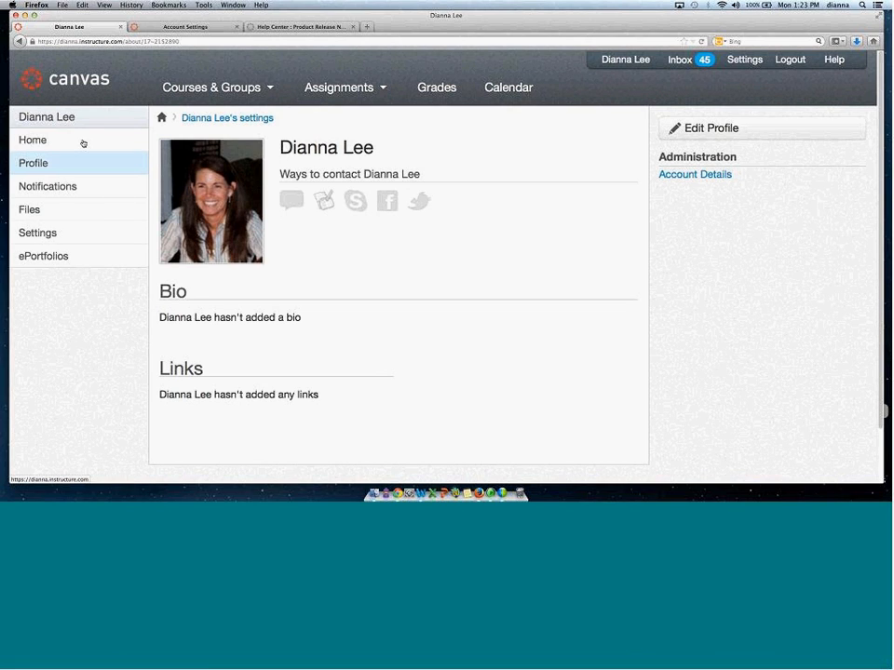
{"action": "mouse_move", "coordinate": [174, 191]}
{"action": "left_click", "coordinate": [185, 29]}
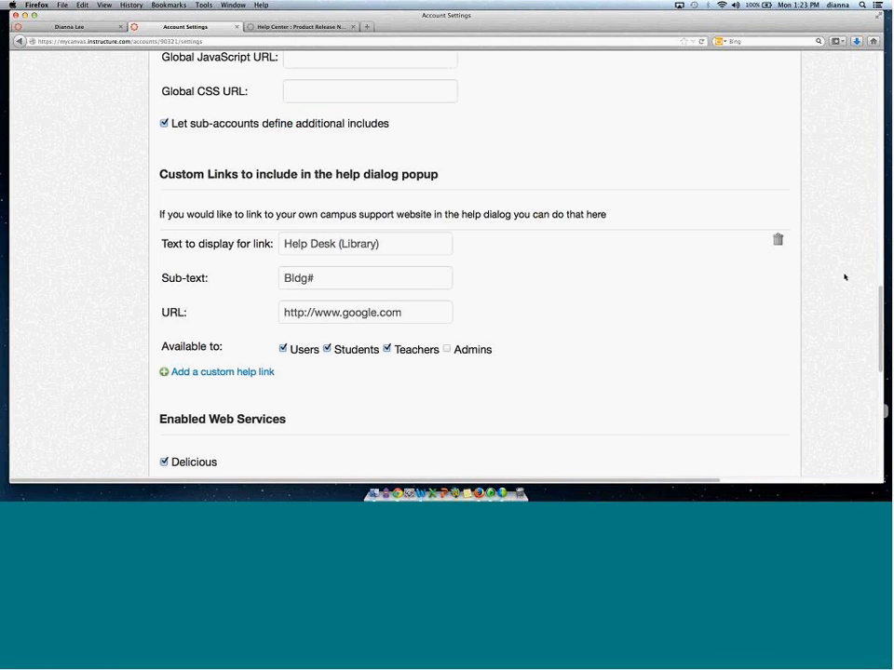
{"action": "left_click_drag", "start_coordinate": [880, 310], "coordinate": [880, 287]}
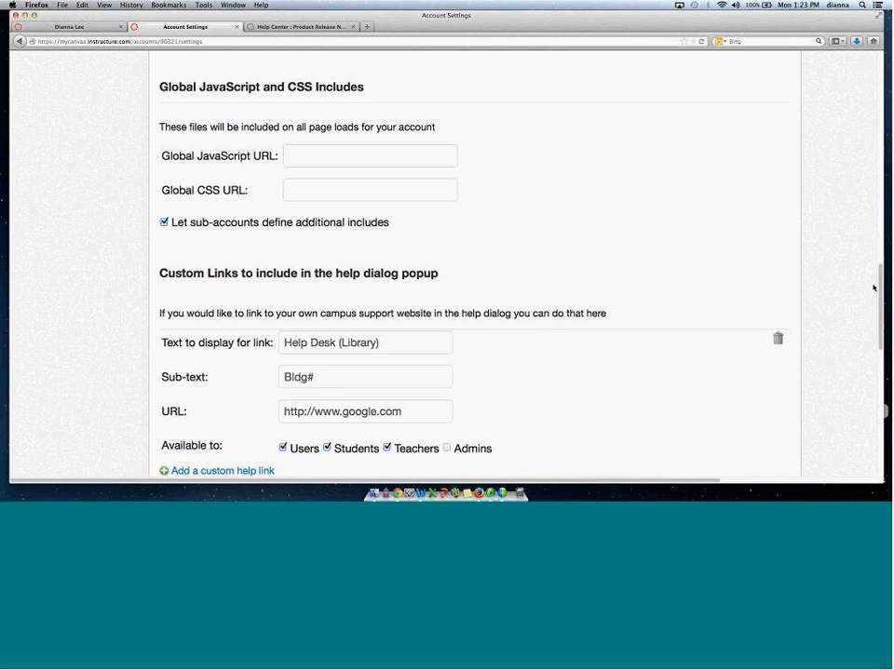
{"action": "left_click_drag", "start_coordinate": [874, 288], "coordinate": [872, 272]}
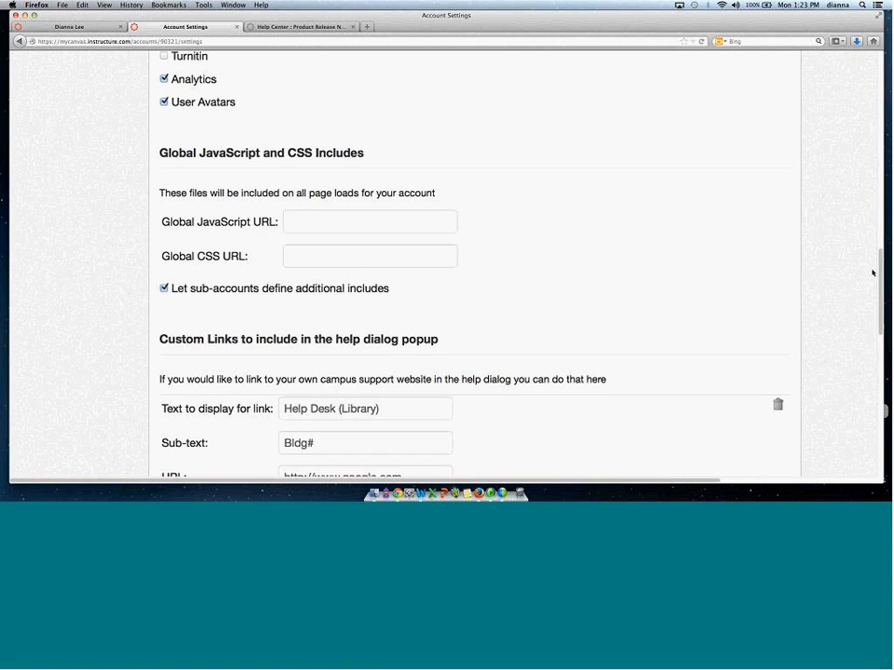
{"action": "left_click_drag", "start_coordinate": [872, 272], "coordinate": [881, 56]}
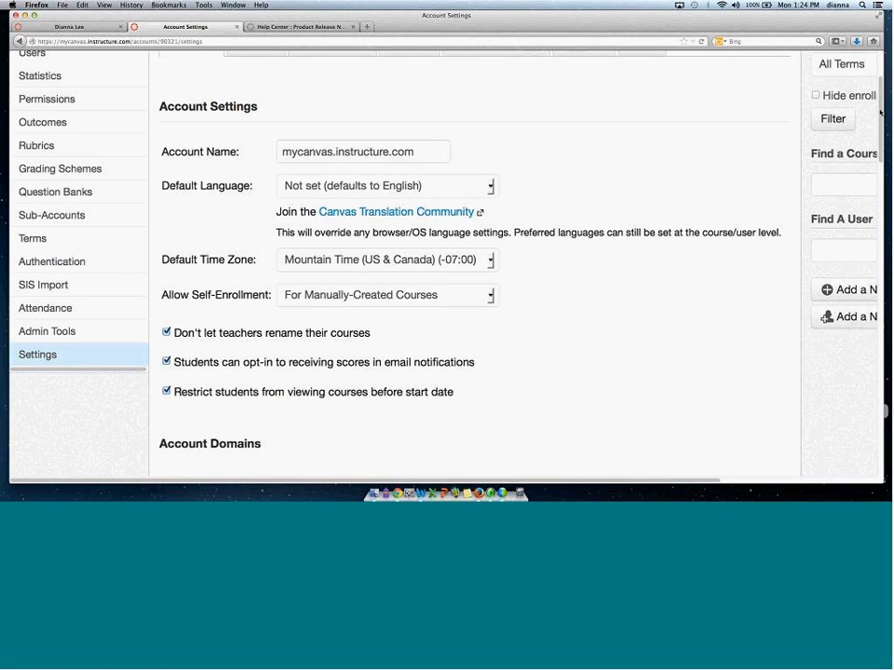
Scroll through the account settings from the top down to the custom help links section.
{"action": "scroll", "coordinate": [107, 210], "scroll_direction": "down", "scroll_amount": 1}
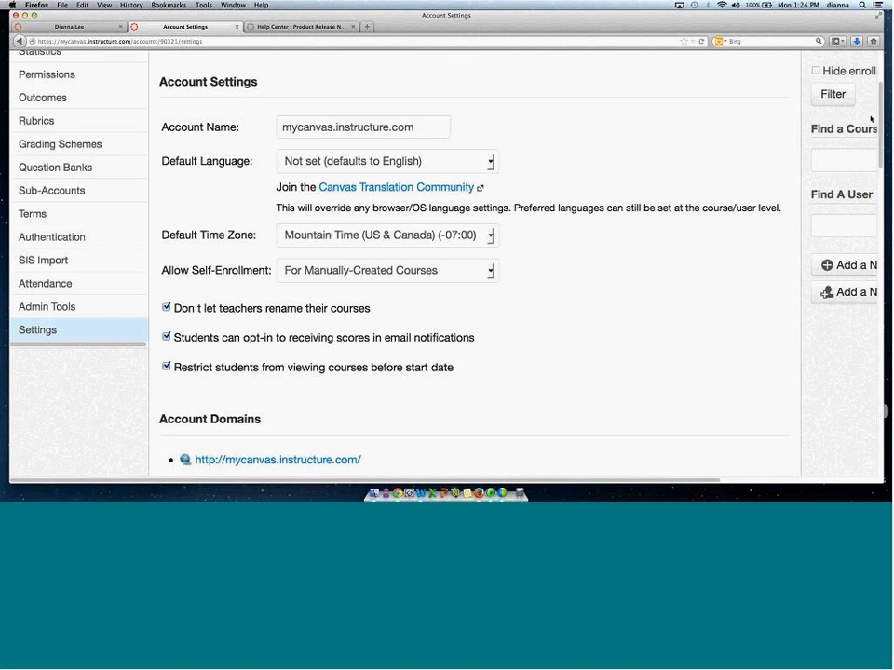
{"action": "scroll", "coordinate": [875, 118], "scroll_direction": "down", "scroll_amount": 1}
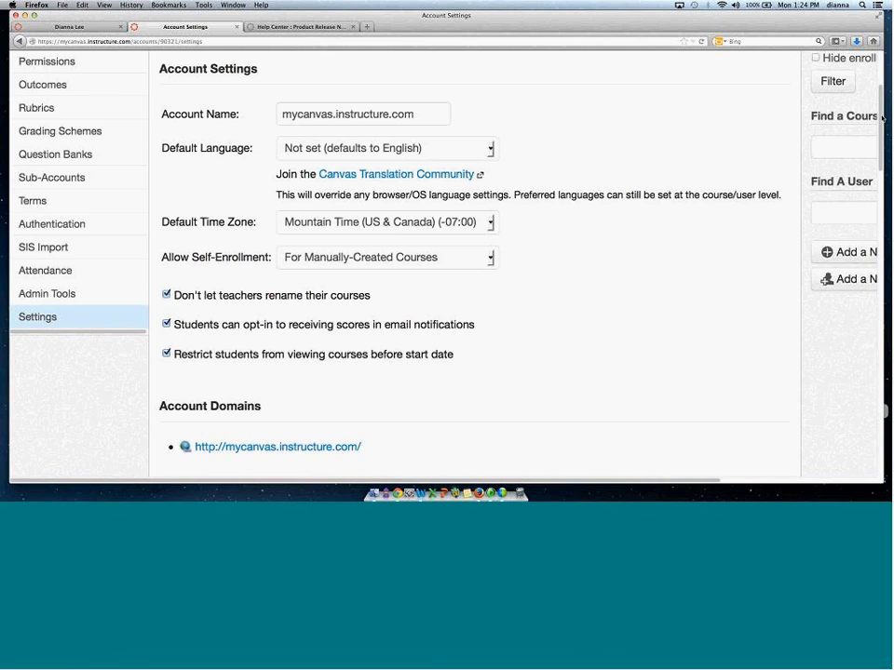
{"action": "left_click_drag", "start_coordinate": [882, 117], "coordinate": [869, 221]}
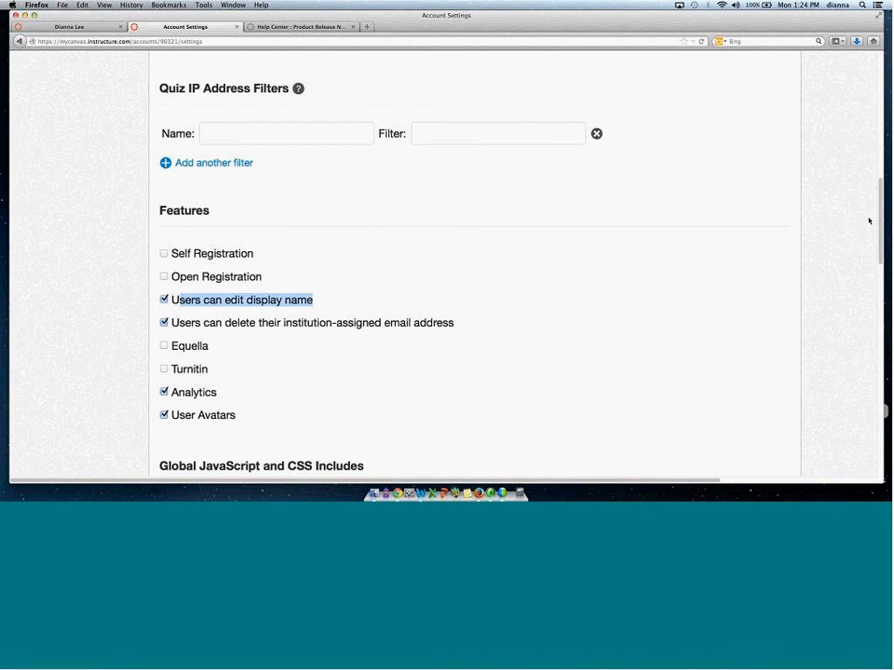
{"action": "scroll", "coordinate": [719, 267], "scroll_direction": "down", "scroll_amount": 10}
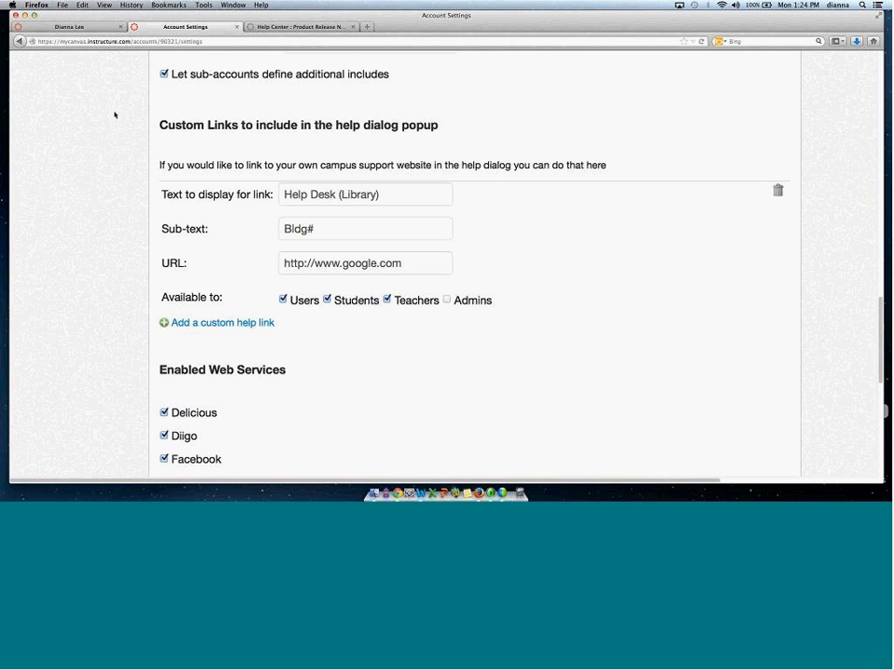
Open the Help menu's Ask Your Instructor a Question form and view its course choices.
{"action": "left_click", "coordinate": [70, 28]}
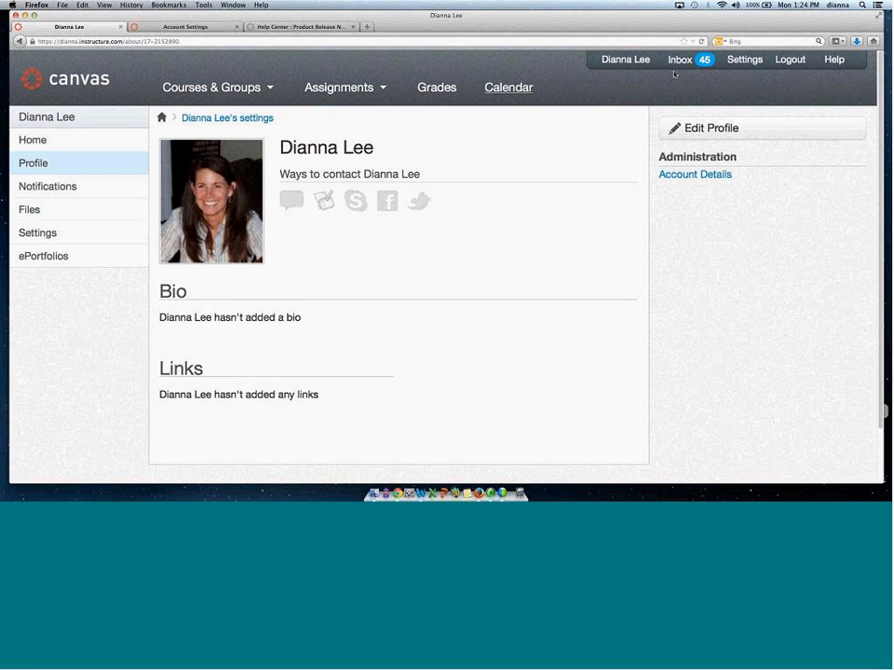
{"action": "left_click", "coordinate": [834, 61]}
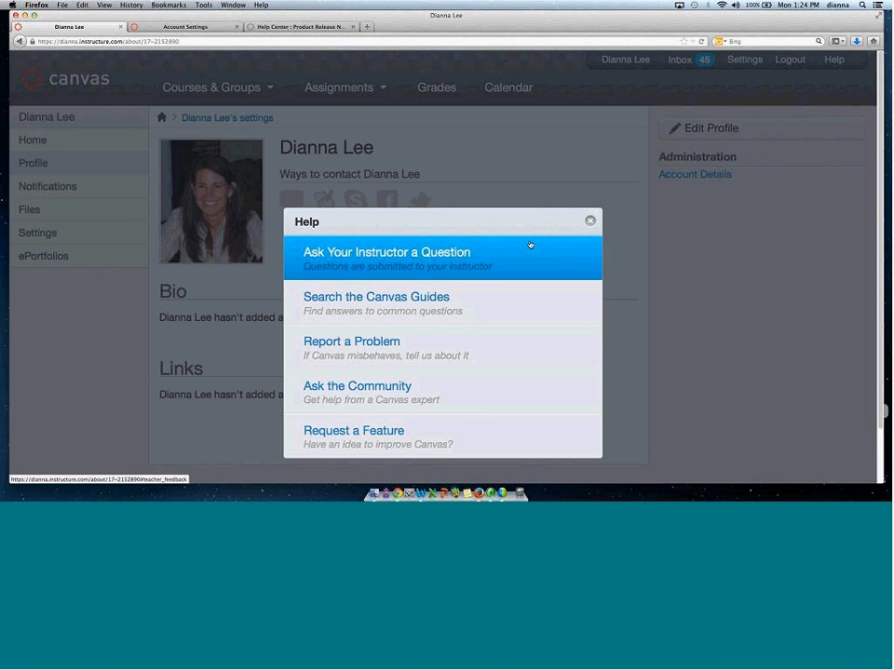
{"action": "left_click", "coordinate": [436, 254]}
{"action": "left_click", "coordinate": [585, 233]}
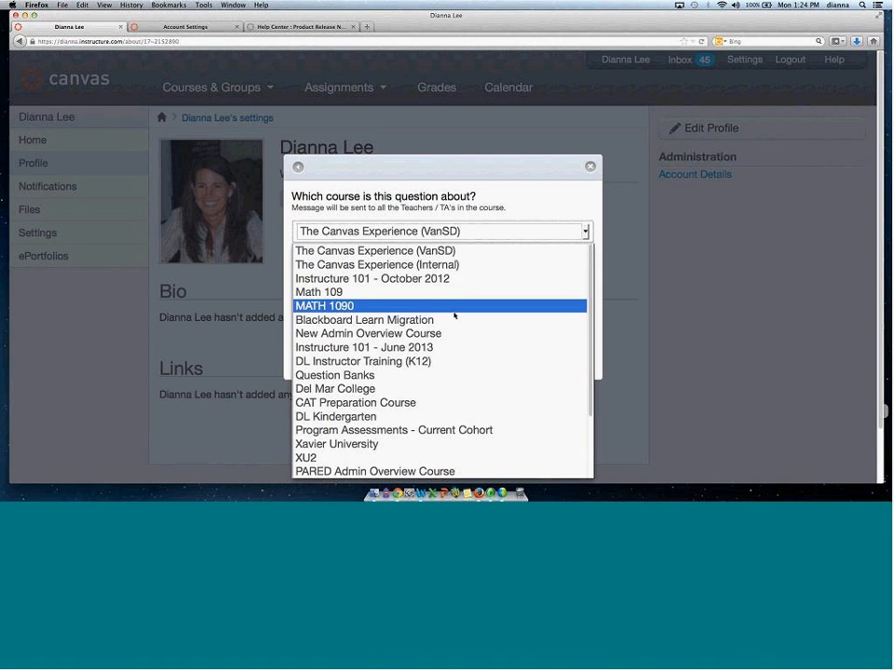
{"action": "left_click", "coordinate": [642, 243]}
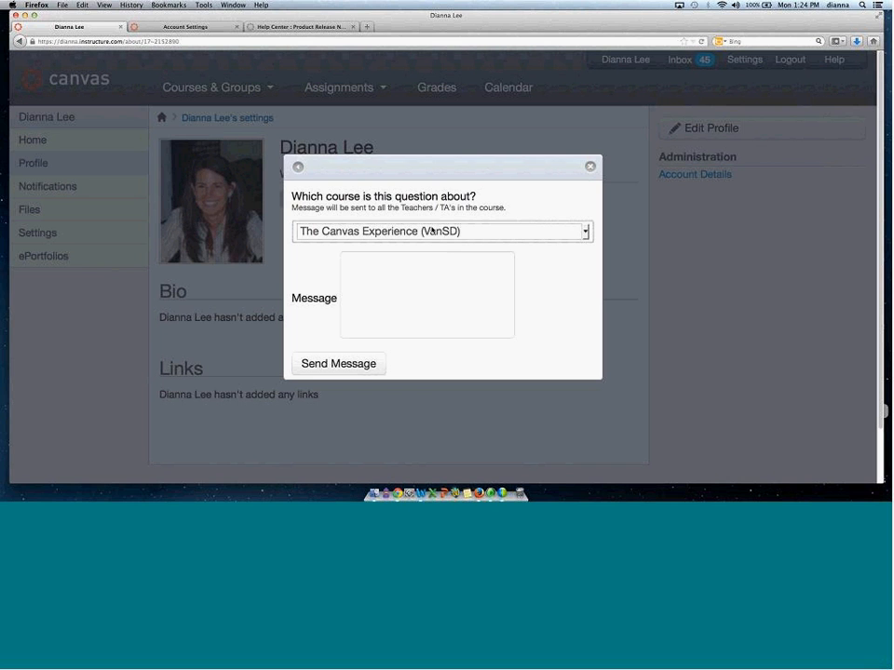
Open Search the Canvas Guides from the Help menu and scroll through the Canvas Guides page.
{"action": "left_click", "coordinate": [849, 71]}
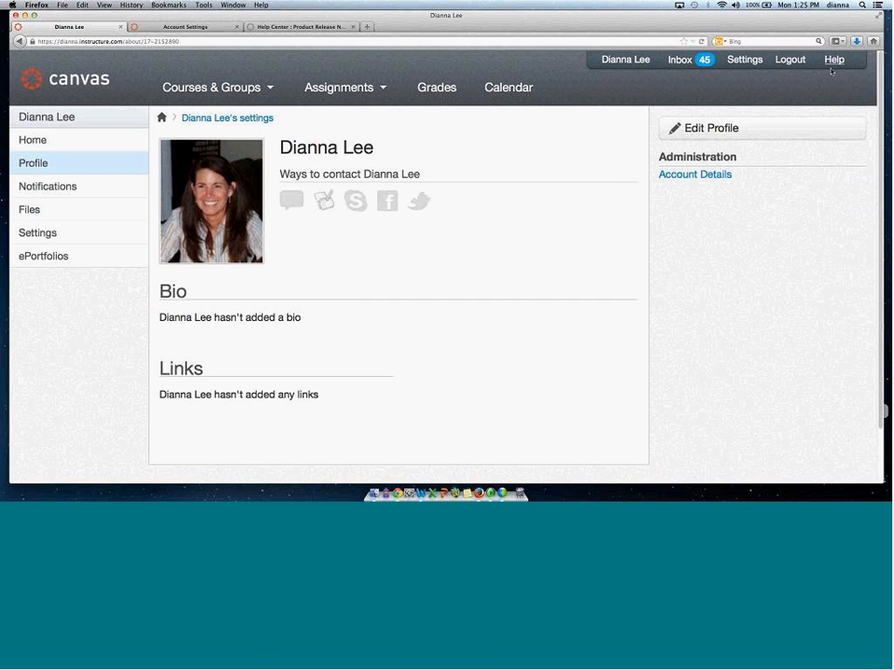
{"action": "left_click", "coordinate": [370, 243]}
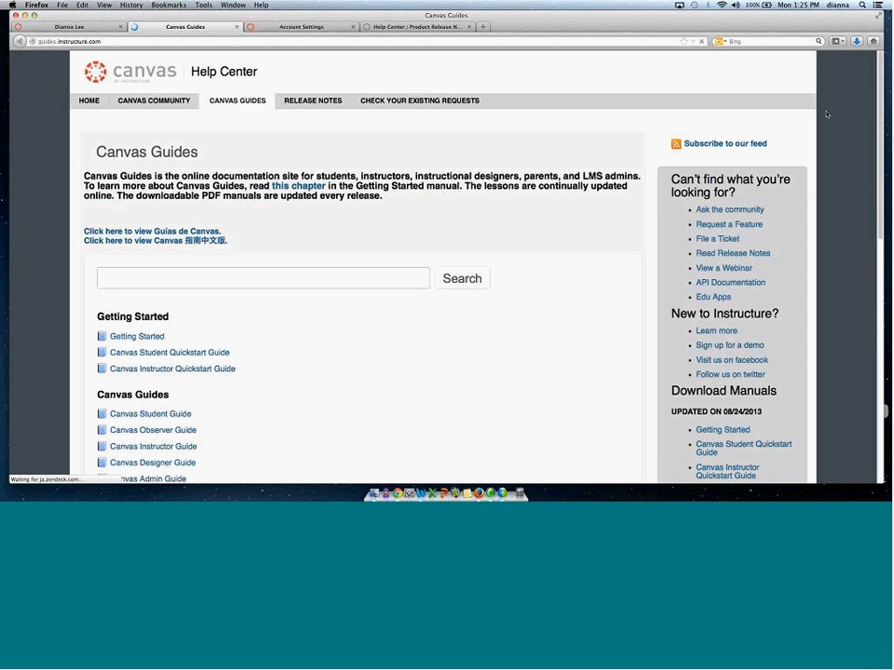
{"action": "scroll", "coordinate": [875, 129], "scroll_direction": "down", "scroll_amount": 2}
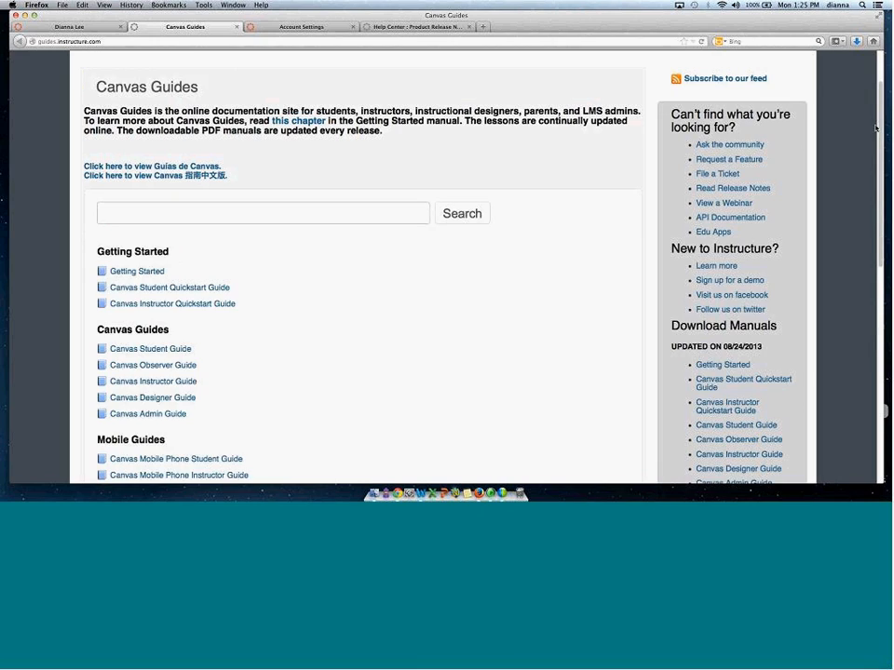
{"action": "scroll", "coordinate": [390, 275], "scroll_direction": "down", "scroll_amount": 1}
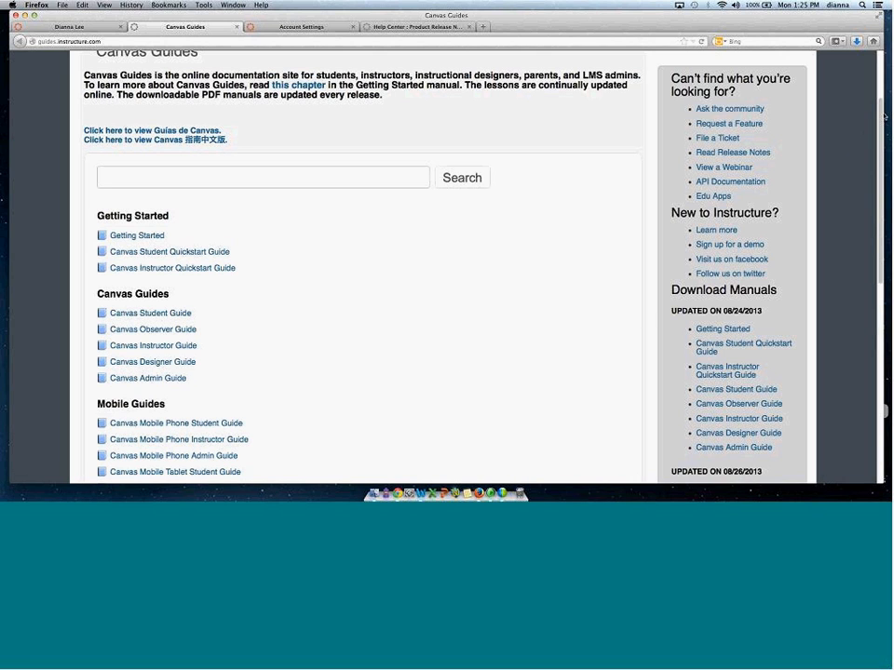
{"action": "scroll", "coordinate": [880, 123], "scroll_direction": "down", "scroll_amount": 1}
{"action": "scroll", "coordinate": [274, 295], "scroll_direction": "down", "scroll_amount": 5}
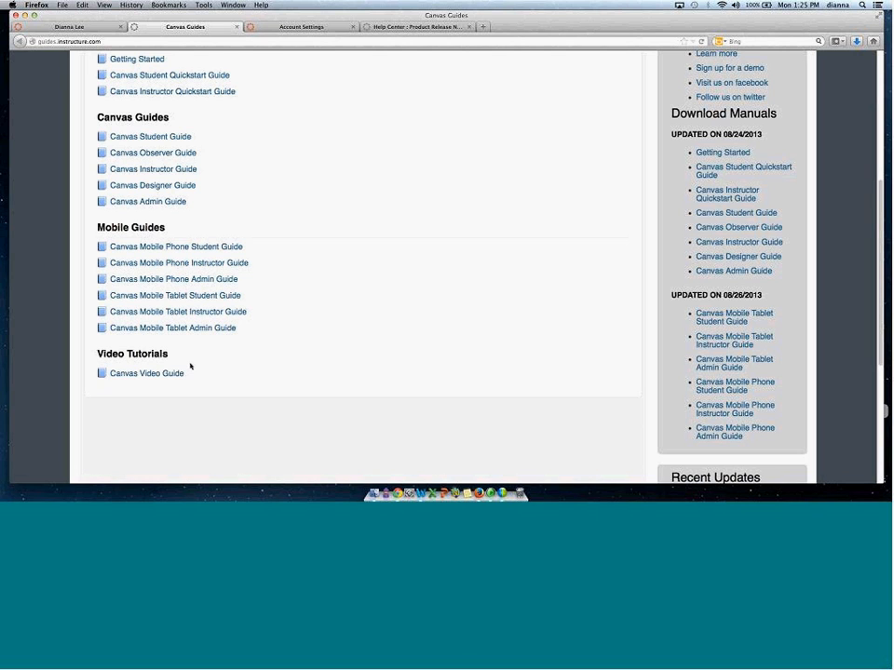
{"action": "scroll", "coordinate": [658, 159], "scroll_direction": "up", "scroll_amount": 2}
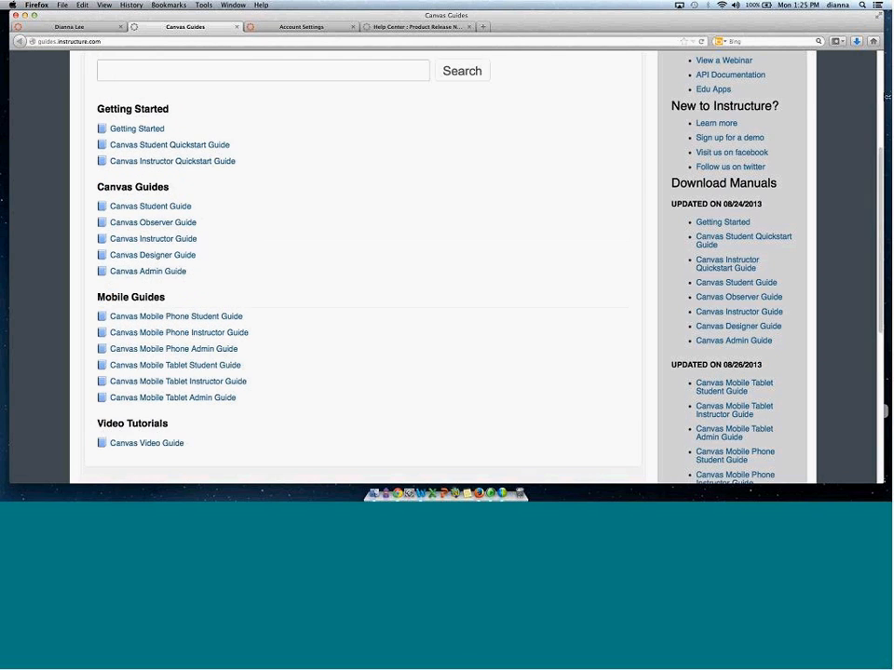
{"action": "scroll", "coordinate": [447, 270], "scroll_direction": "up", "scroll_amount": 5}
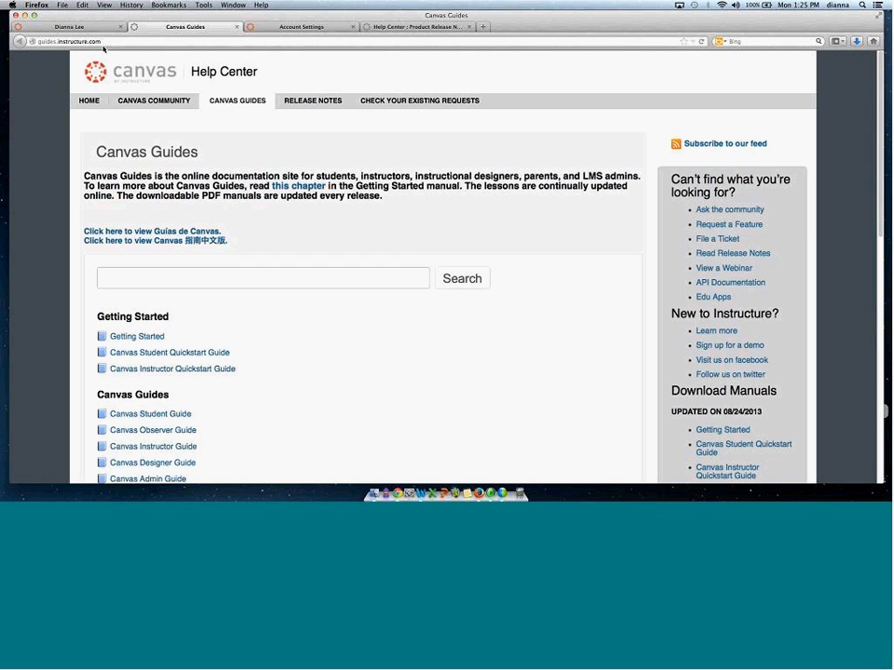
Open the Report a Problem ticket form from the Help menu, review its fields, and close it.
{"action": "left_click", "coordinate": [70, 26]}
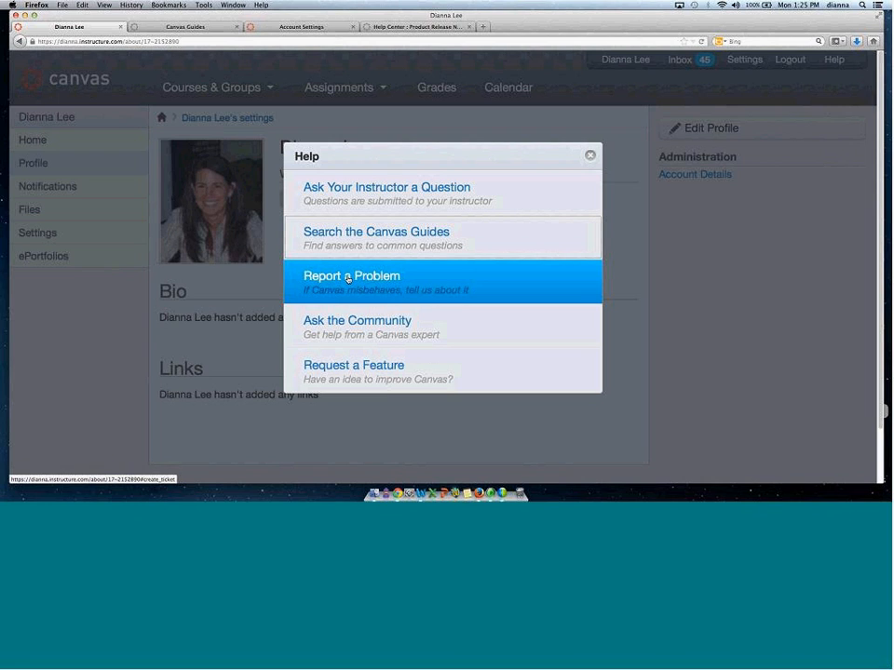
{"action": "left_click", "coordinate": [363, 277]}
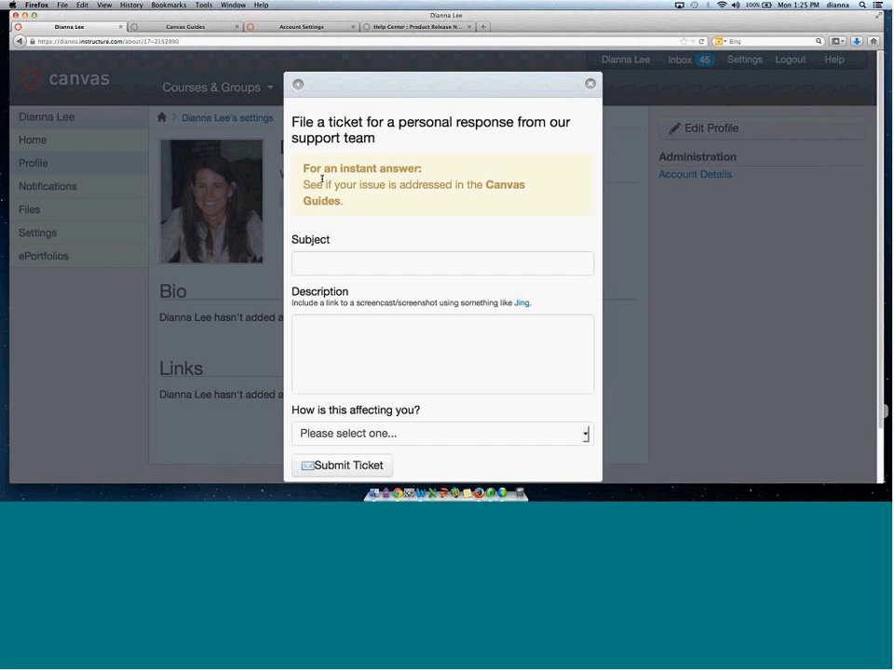
{"action": "left_click_drag", "start_coordinate": [305, 169], "coordinate": [394, 215]}
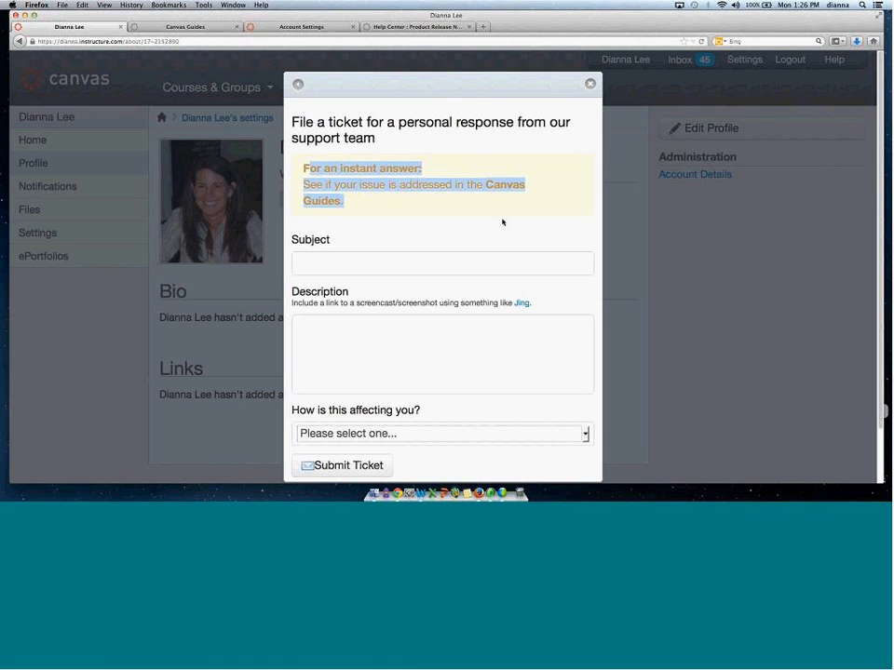
{"action": "left_click", "coordinate": [299, 265]}
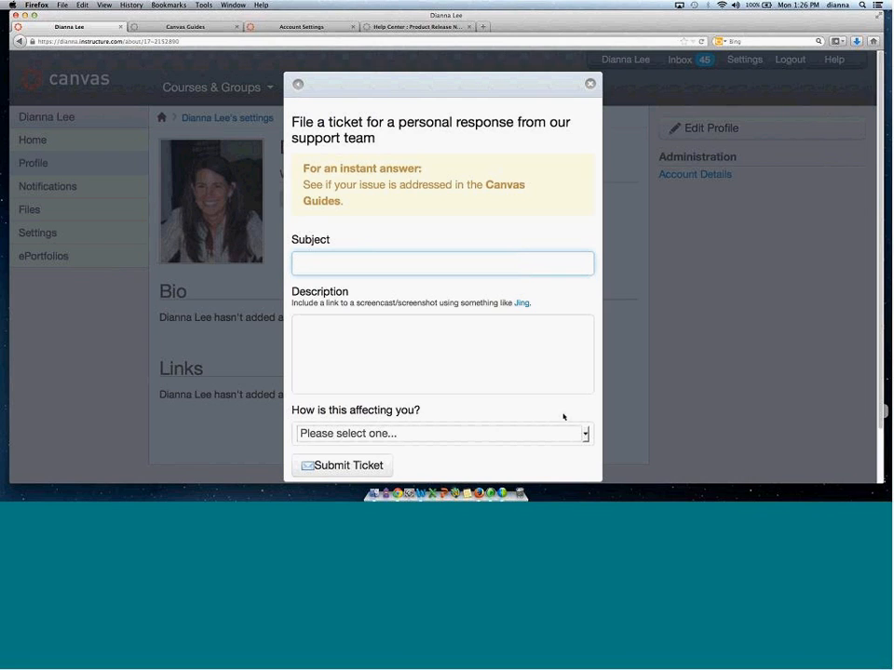
{"action": "left_click", "coordinate": [588, 433]}
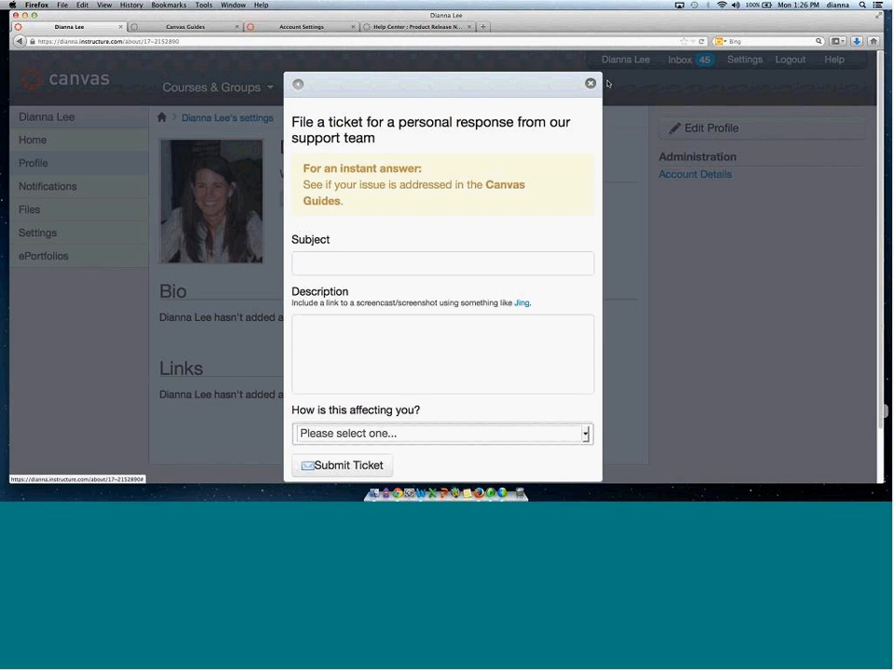
{"action": "left_click", "coordinate": [591, 84]}
Open the Ask the Community forum and the Request a Feature categories page from the Help menu.
{"action": "left_click", "coordinate": [833, 60]}
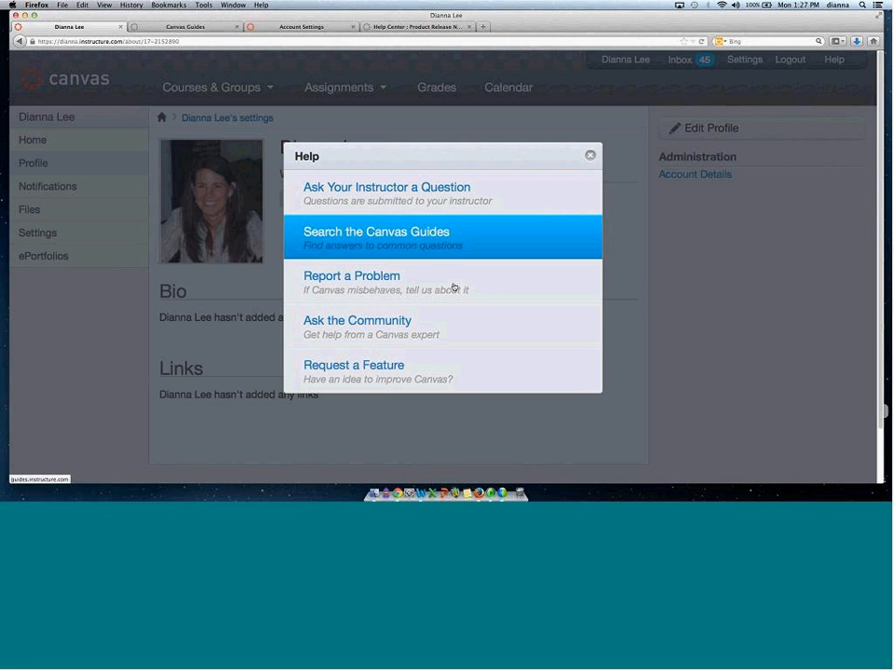
{"action": "left_click", "coordinate": [390, 323]}
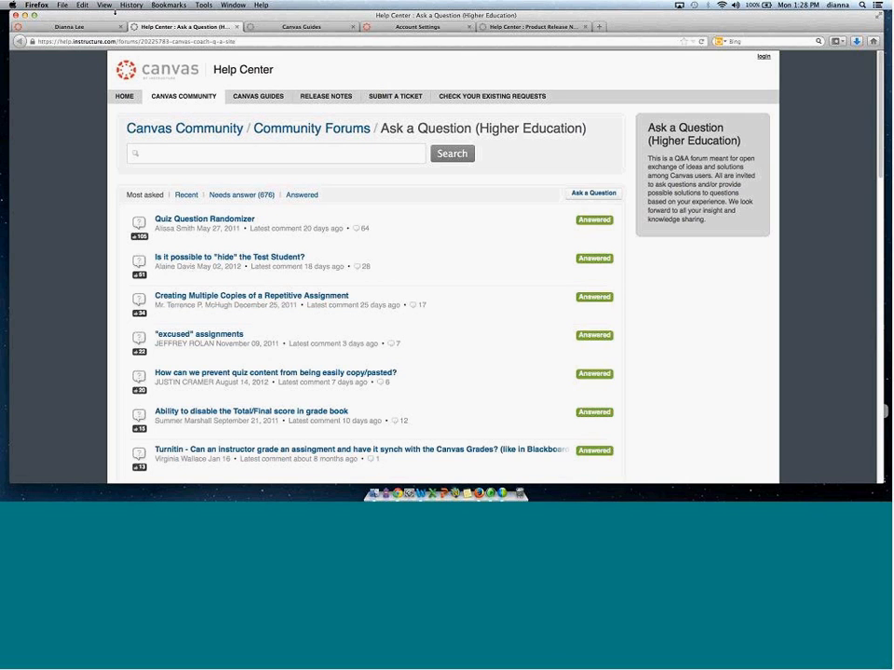
{"action": "left_click", "coordinate": [68, 26]}
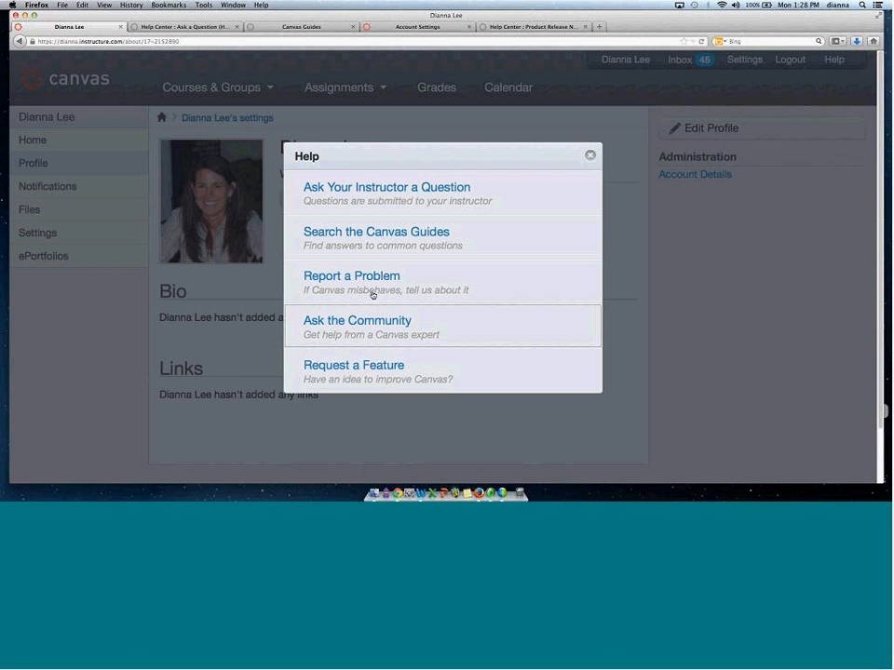
{"action": "left_click", "coordinate": [395, 366]}
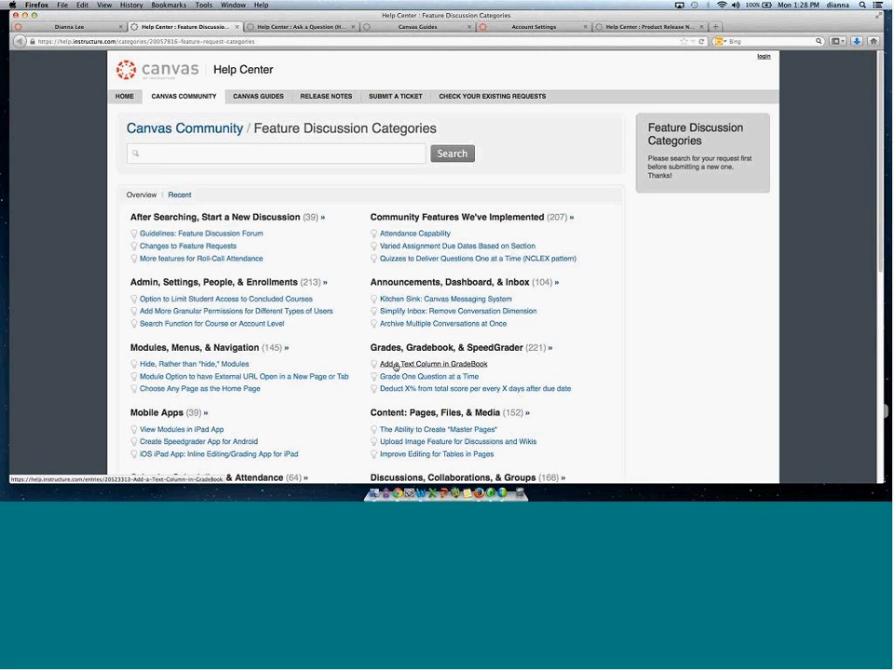
Open the Add a Text Column in GradeBook feature request and read through its comments.
{"action": "left_click", "coordinate": [442, 366]}
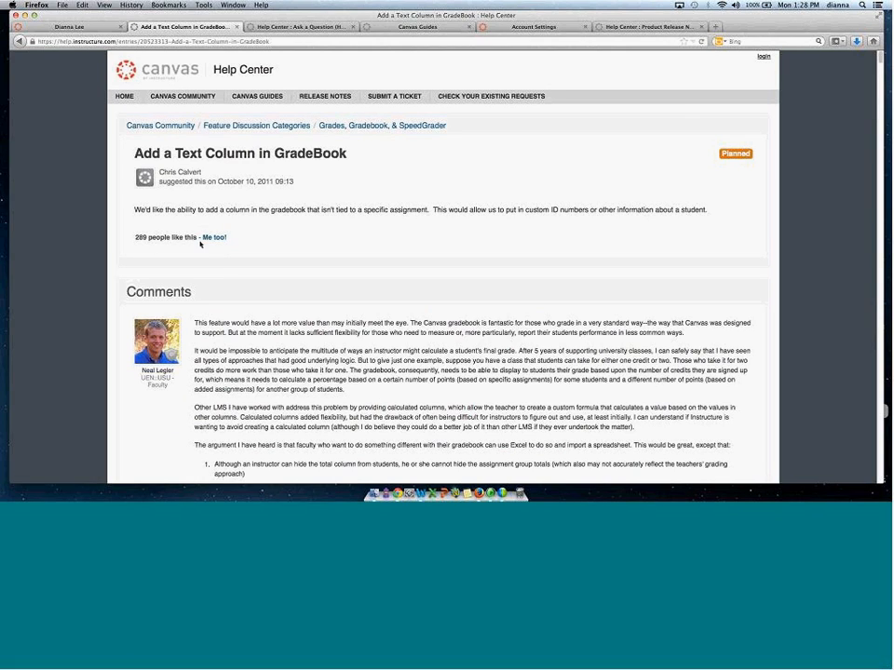
{"action": "left_click_drag", "start_coordinate": [121, 242], "coordinate": [265, 243]}
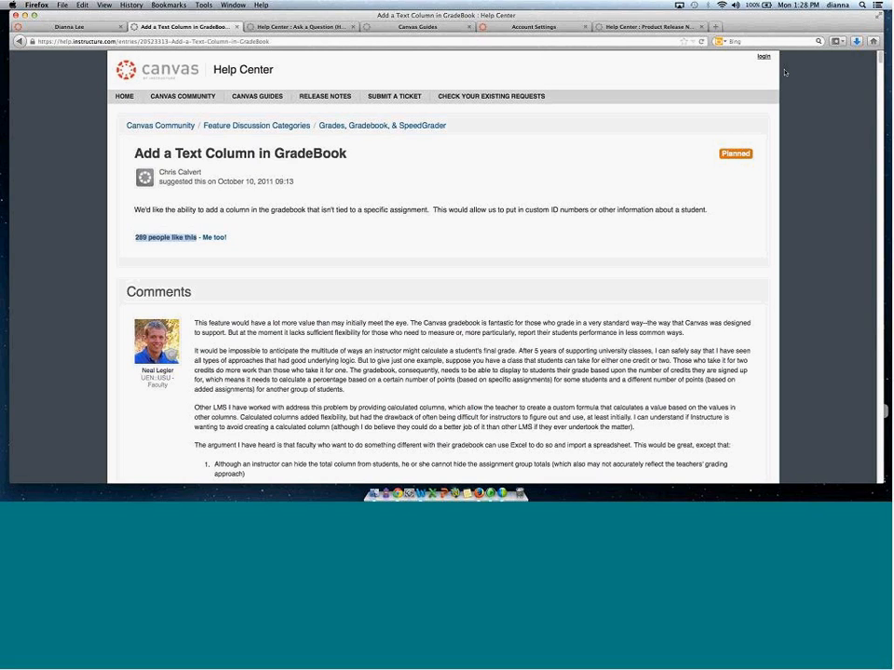
{"action": "left_click_drag", "start_coordinate": [879, 59], "coordinate": [881, 124]}
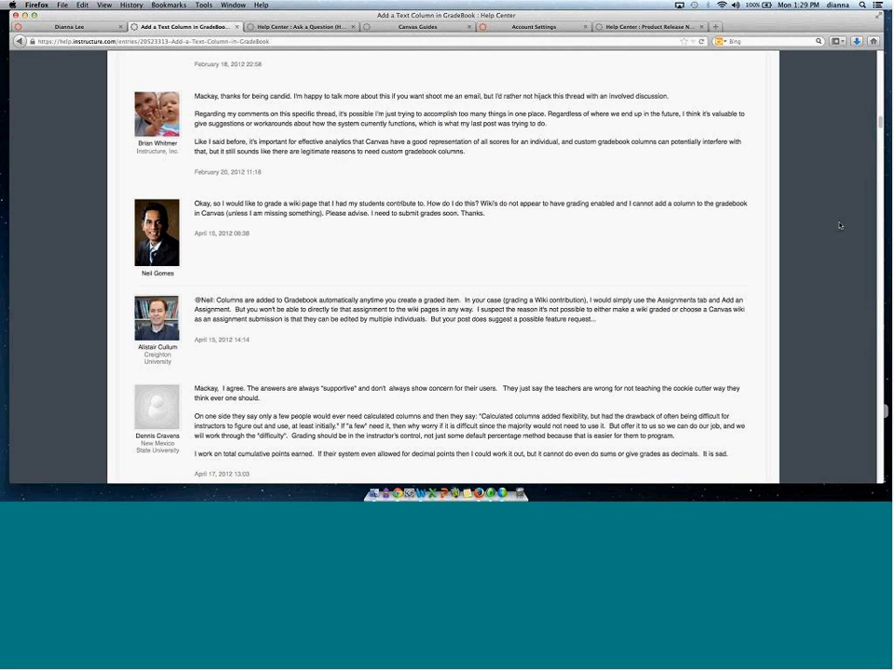
Return to the Feature Discussion Categories and open the After Searching, Start a New Discussion forum.
{"action": "left_click_drag", "start_coordinate": [881, 105], "coordinate": [881, 55]}
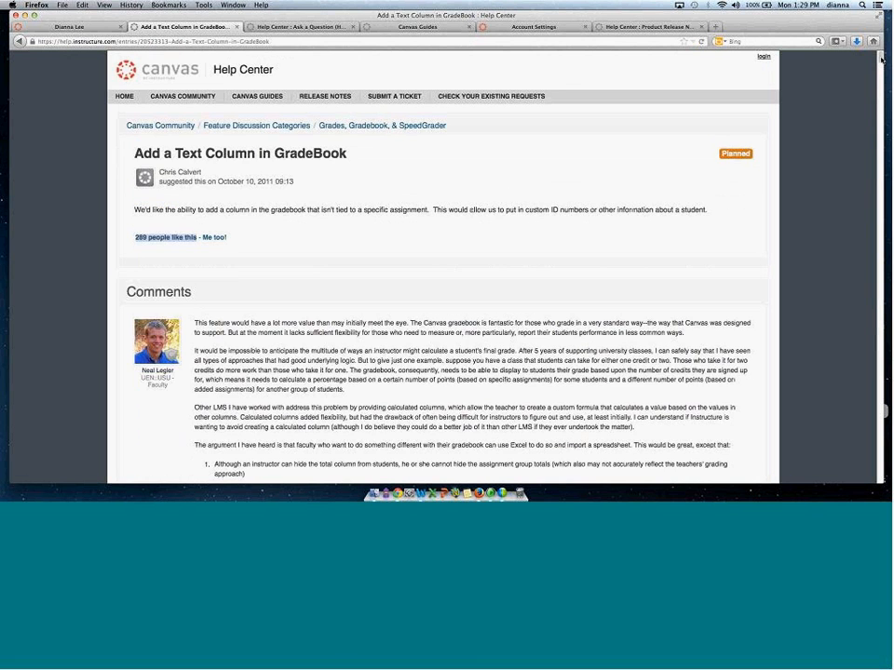
{"action": "left_click", "coordinate": [253, 126]}
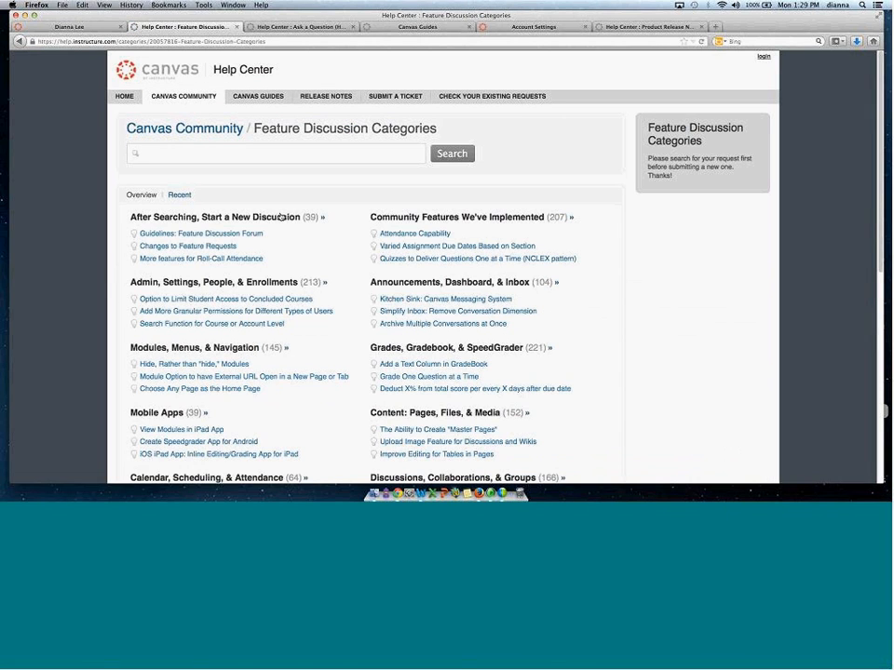
{"action": "left_click", "coordinate": [267, 220]}
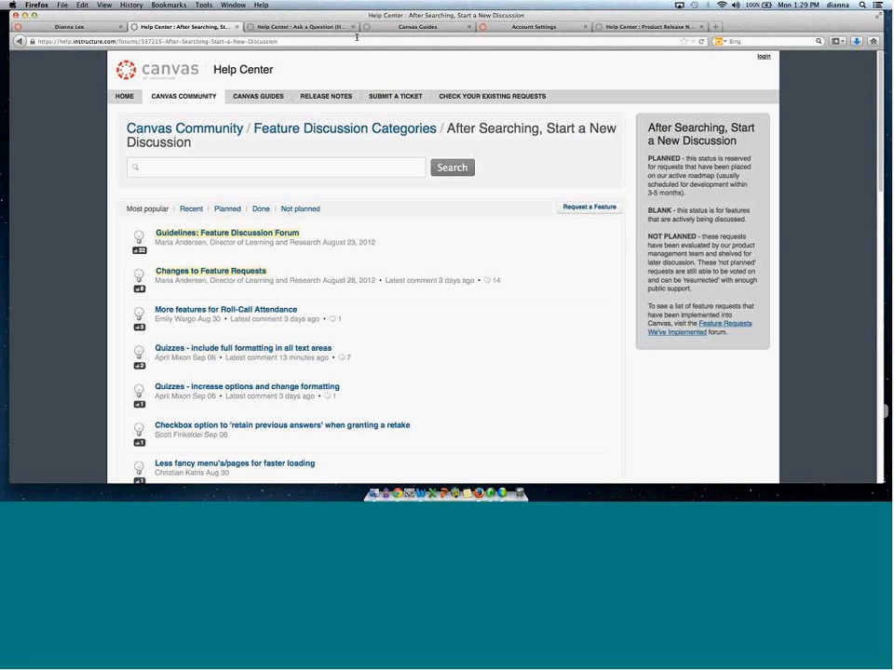
Switch to Account Settings and examine the custom help link's display text and URL fields.
{"action": "left_click", "coordinate": [527, 26]}
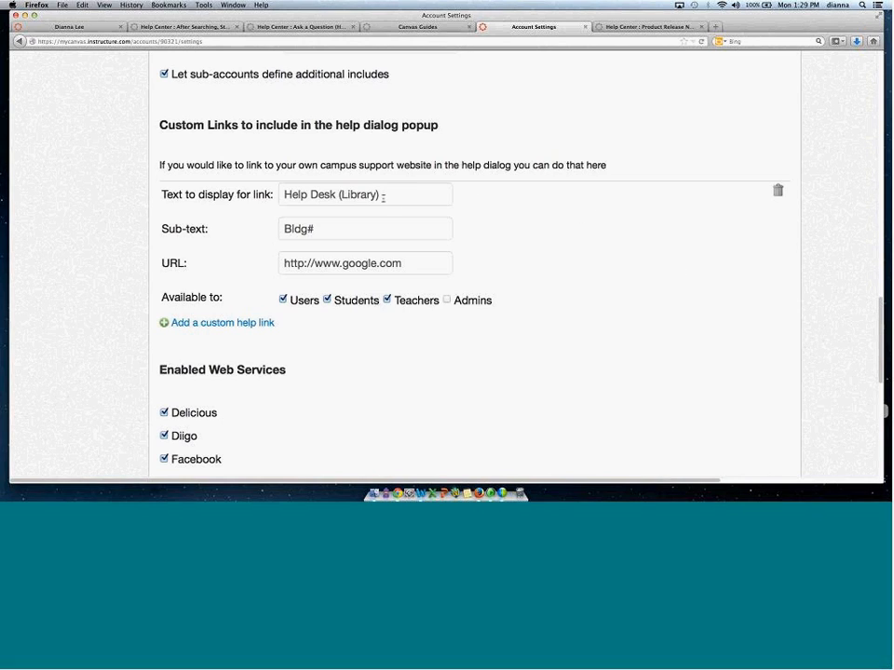
{"action": "left_click_drag", "start_coordinate": [402, 195], "coordinate": [255, 193]}
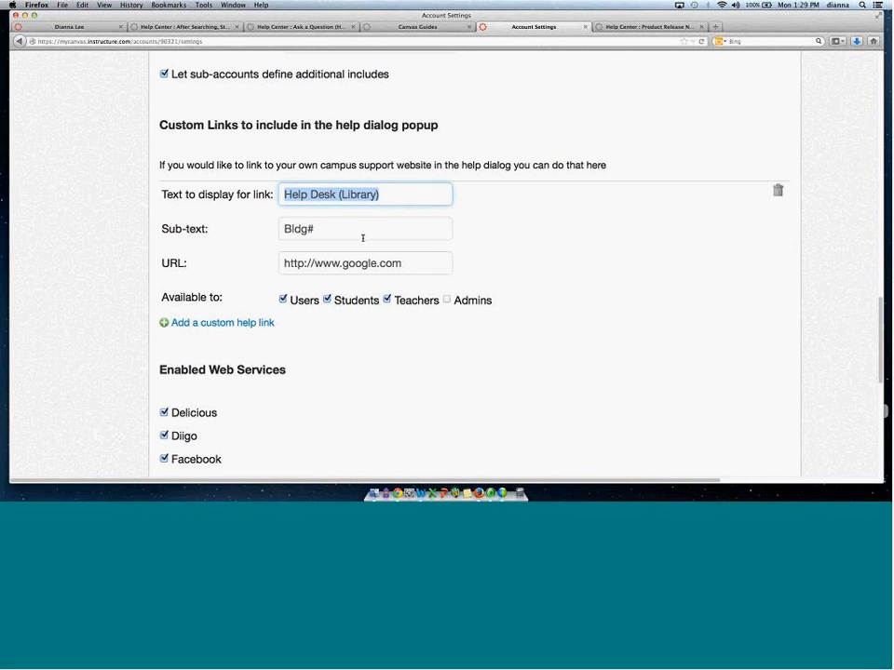
{"action": "left_click_drag", "start_coordinate": [427, 265], "coordinate": [278, 264]}
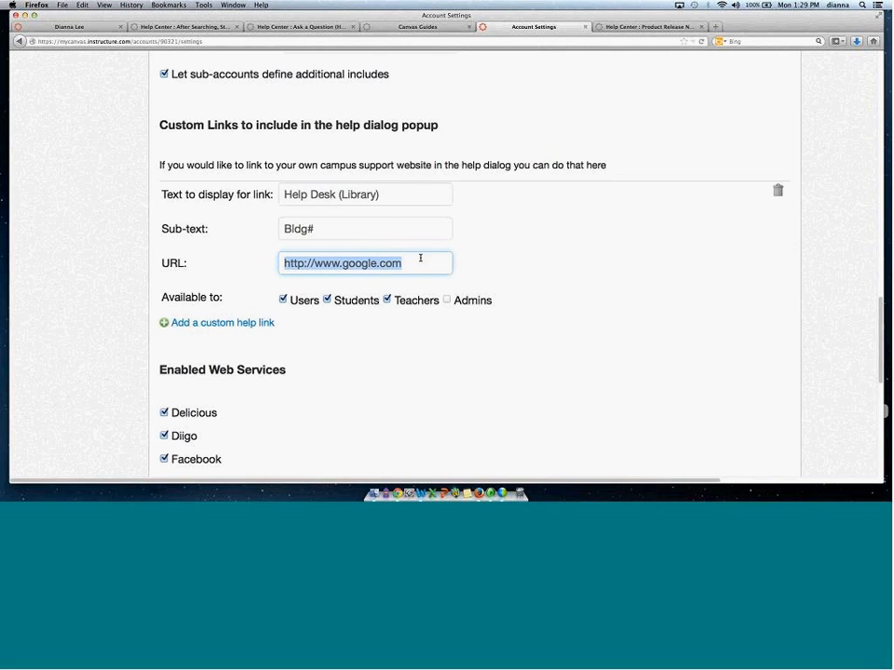
Make the custom help link available to Admins only, clearing Users, Students and Teachers.
{"action": "left_click", "coordinate": [285, 313]}
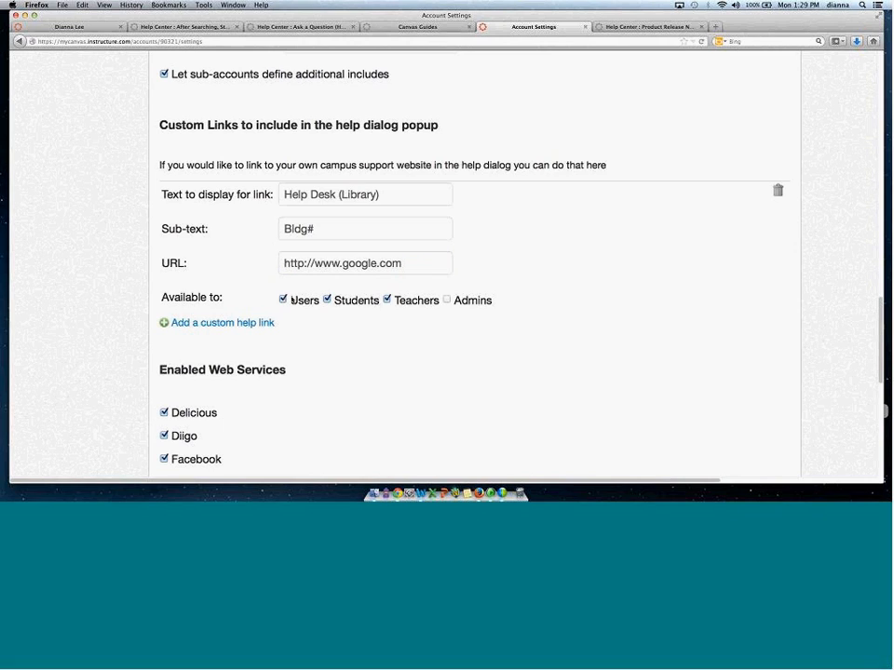
{"action": "left_click", "coordinate": [328, 300]}
{"action": "left_click", "coordinate": [388, 298]}
{"action": "left_click", "coordinate": [283, 299]}
{"action": "left_click", "coordinate": [327, 300]}
{"action": "left_click", "coordinate": [326, 299]}
{"action": "left_click", "coordinate": [386, 300]}
{"action": "left_click", "coordinate": [388, 299]}
{"action": "left_click", "coordinate": [447, 299]}
Add a blank custom help link and delete it again.
{"action": "left_click", "coordinate": [198, 324]}
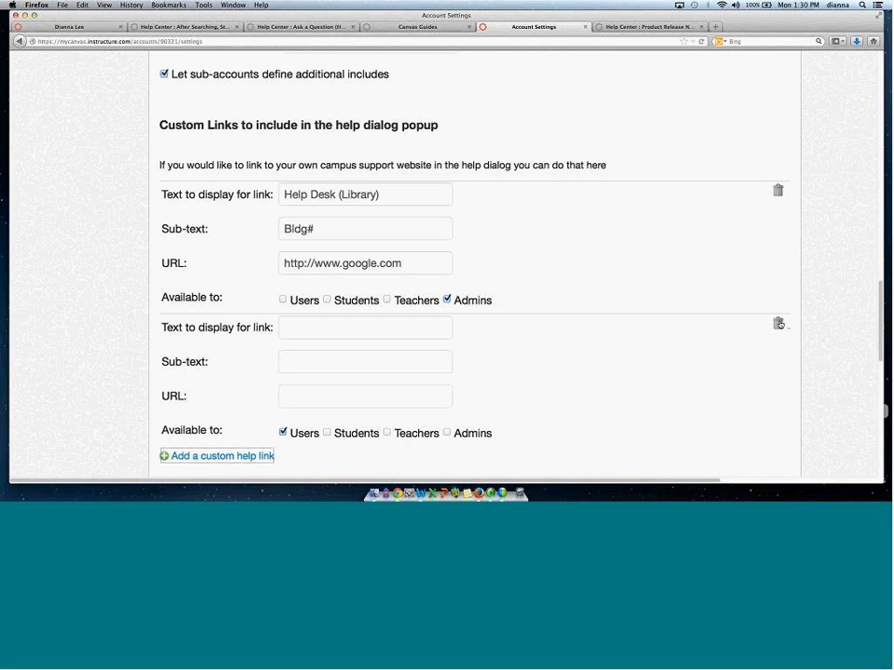
{"action": "left_click", "coordinate": [778, 323]}
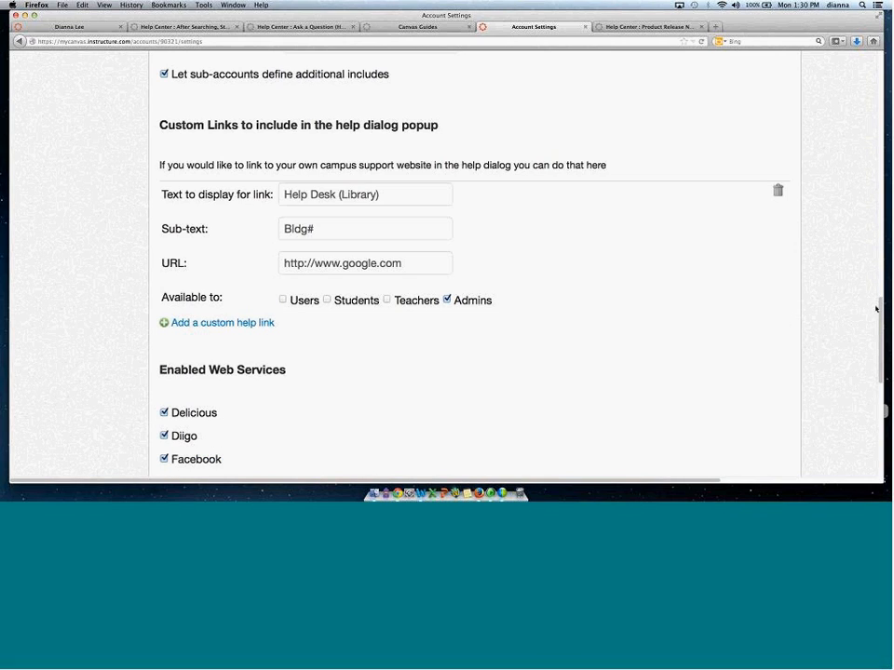
Scroll through the Enabled Web Services section of the account settings.
{"action": "scroll", "coordinate": [878, 295], "scroll_direction": "up", "scroll_amount": 2}
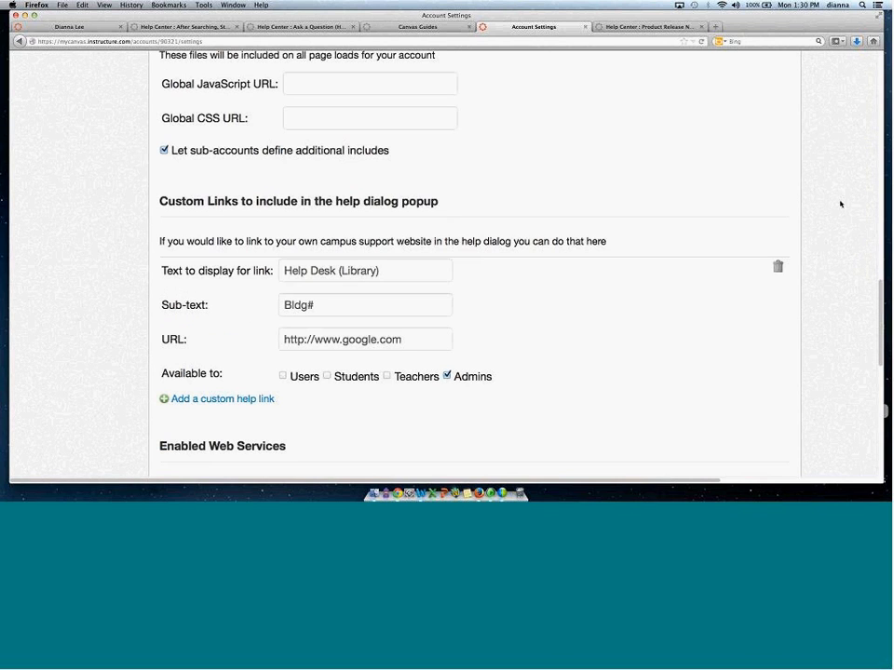
{"action": "scroll", "coordinate": [883, 279], "scroll_direction": "up", "scroll_amount": 3}
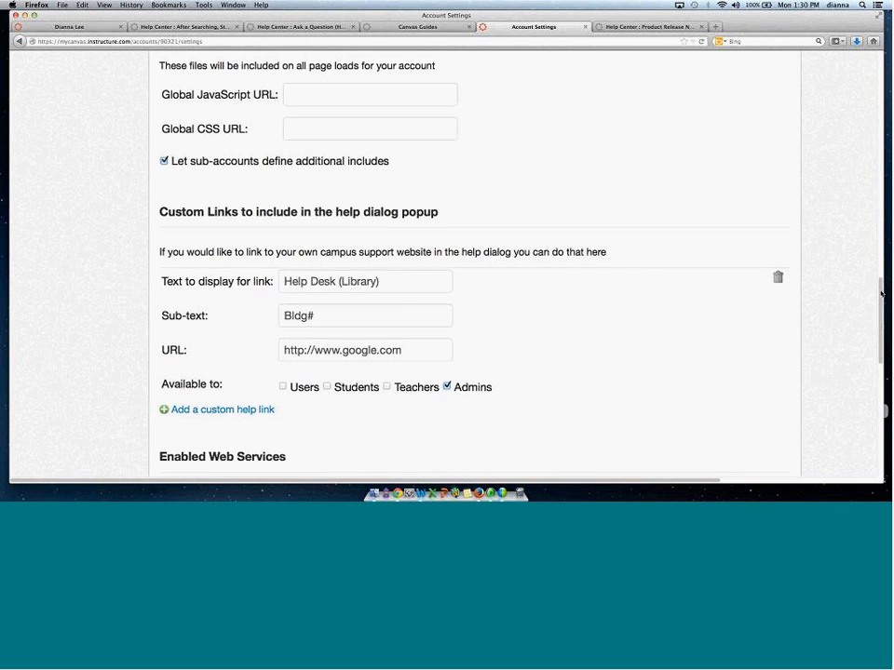
{"action": "scroll", "coordinate": [883, 277], "scroll_direction": "down", "scroll_amount": 1}
{"action": "scroll", "coordinate": [883, 283], "scroll_direction": "down", "scroll_amount": 1}
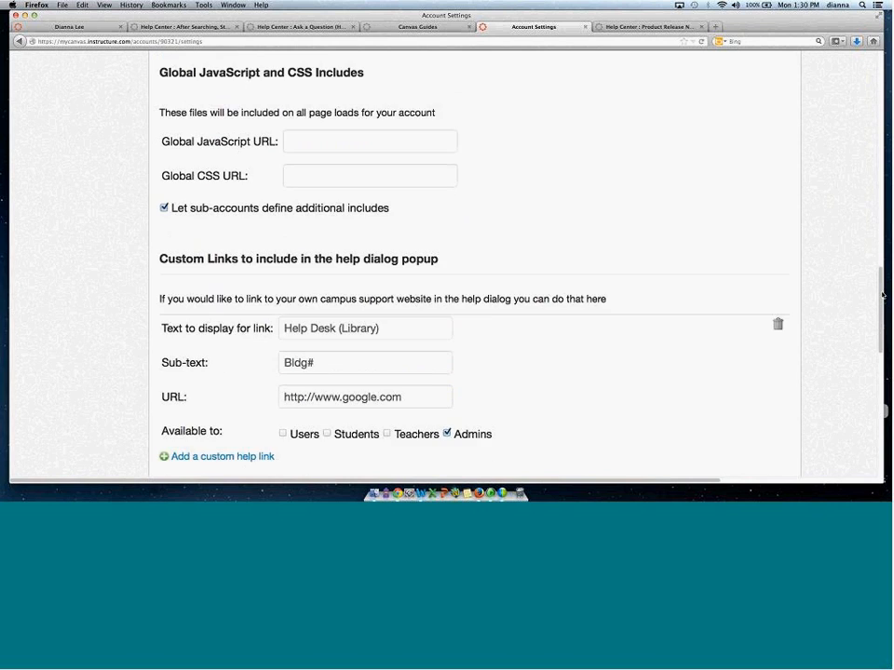
{"action": "scroll", "coordinate": [882, 294], "scroll_direction": "down", "scroll_amount": 4}
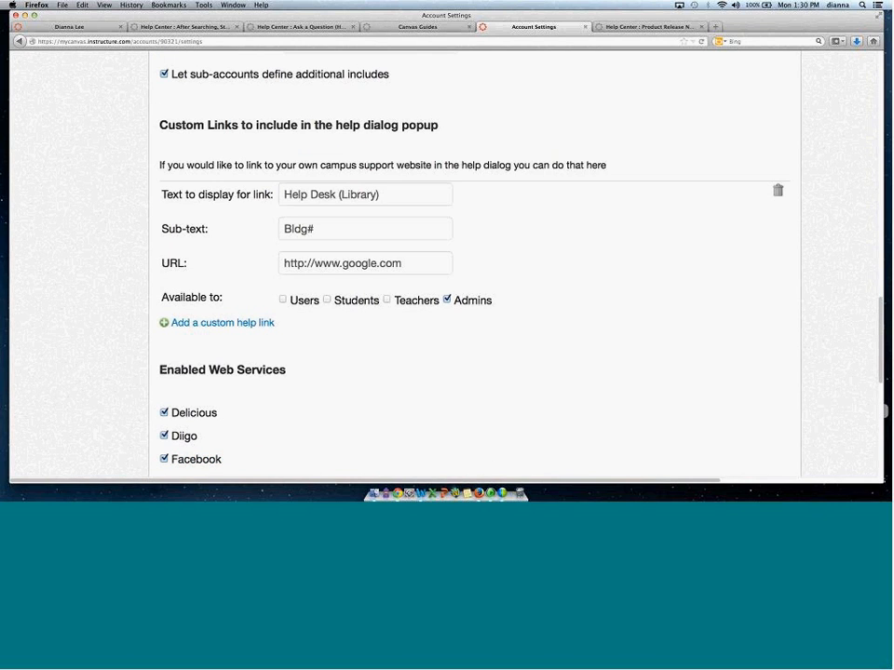
{"action": "scroll", "coordinate": [879, 325], "scroll_direction": "down", "scroll_amount": 2}
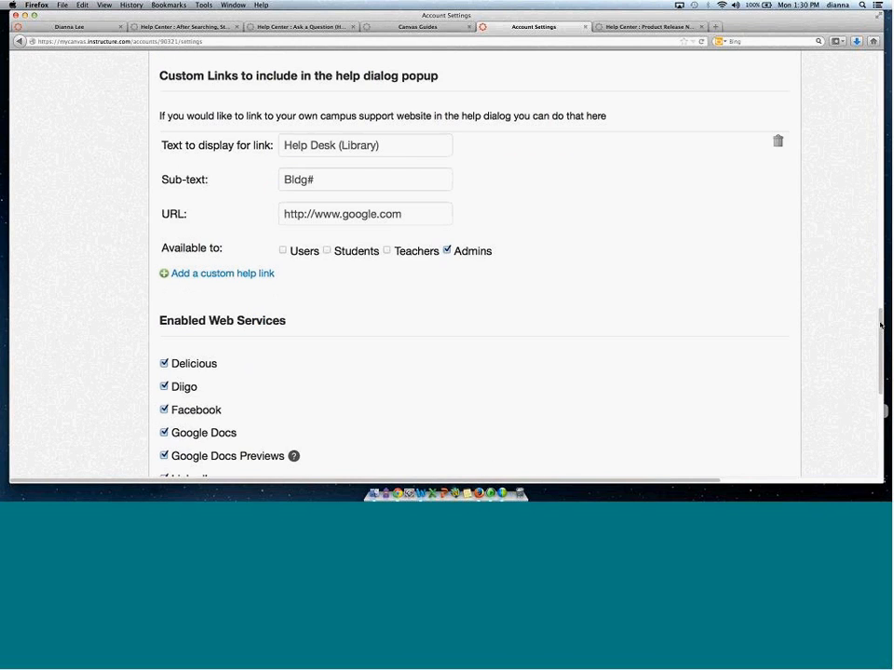
{"action": "scroll", "coordinate": [880, 325], "scroll_direction": "down", "scroll_amount": 1}
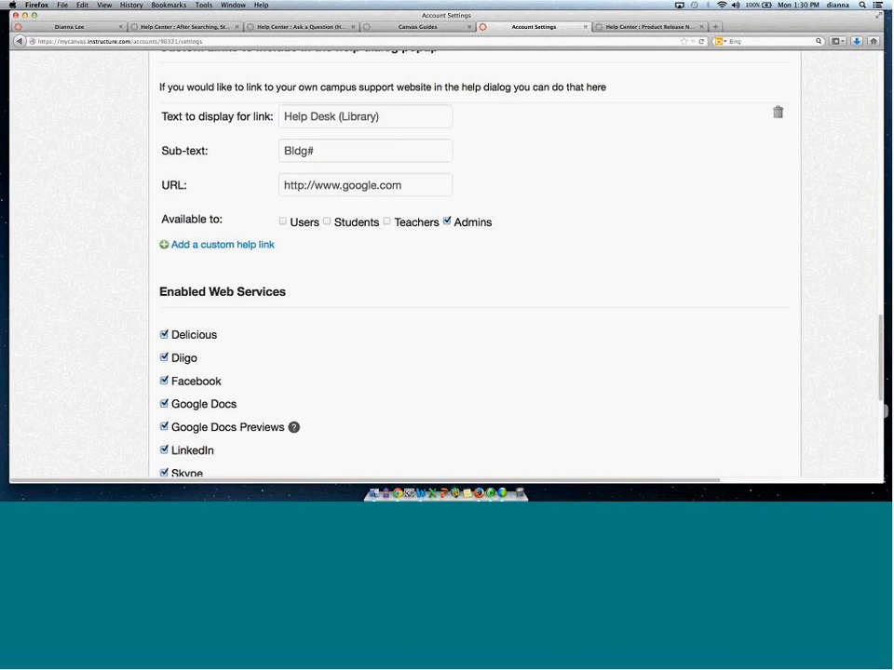
{"action": "scroll", "coordinate": [881, 347], "scroll_direction": "down", "scroll_amount": 2}
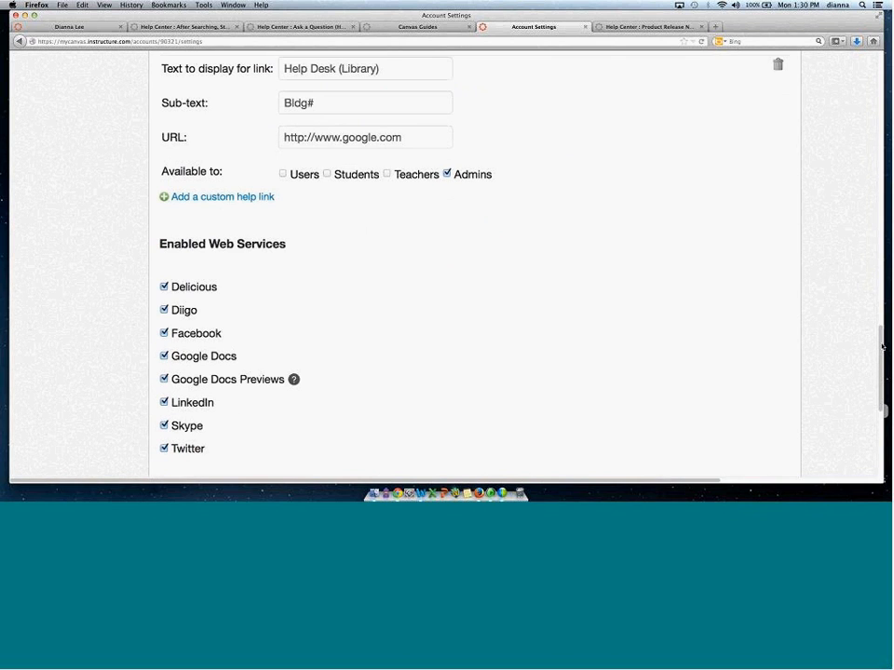
{"action": "scroll", "coordinate": [355, 318], "scroll_direction": "down", "scroll_amount": 5}
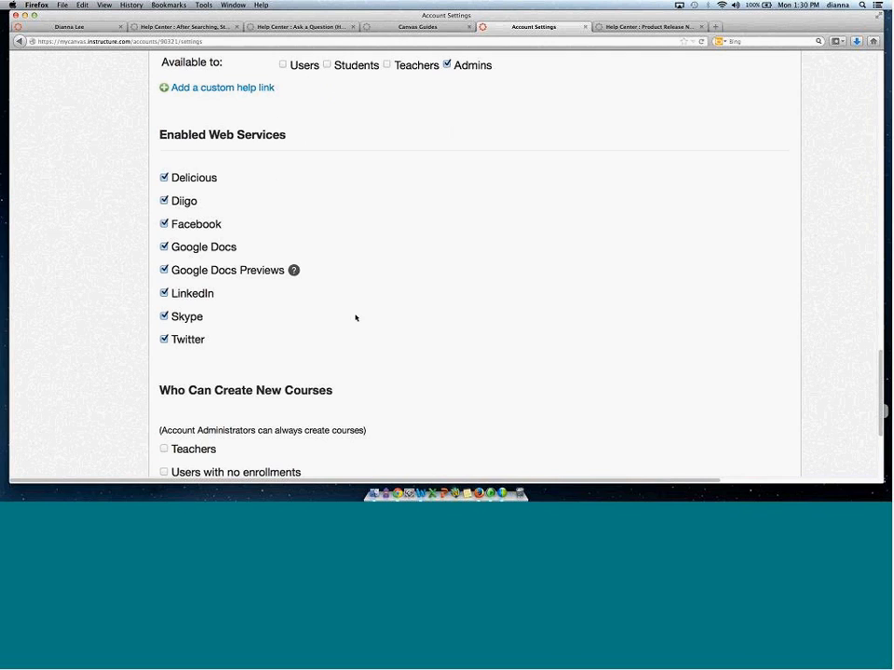
{"action": "left_click_drag", "start_coordinate": [159, 135], "coordinate": [287, 136]}
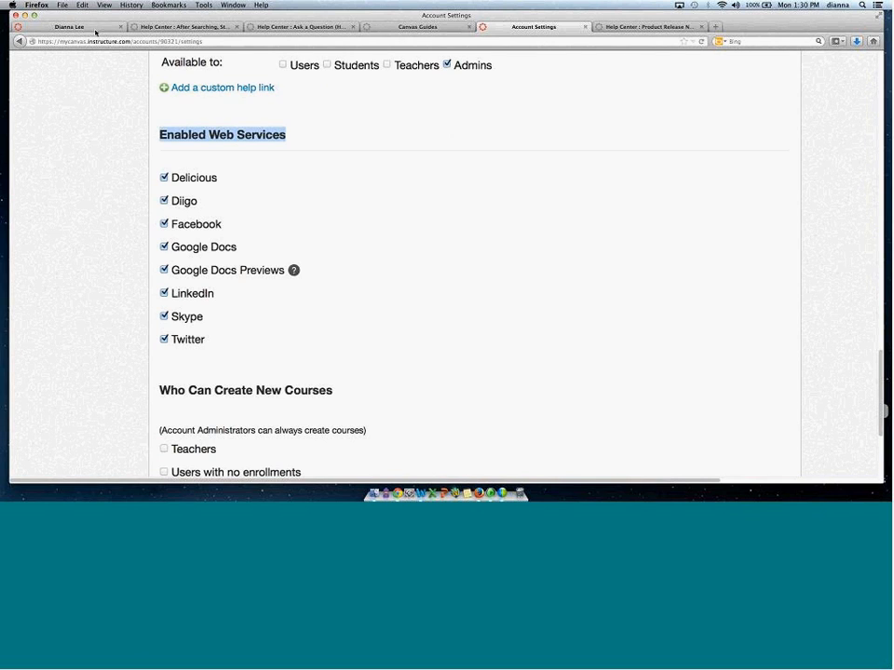
Open the personal user Settings page and scroll to its Web Services section.
{"action": "left_click", "coordinate": [96, 30]}
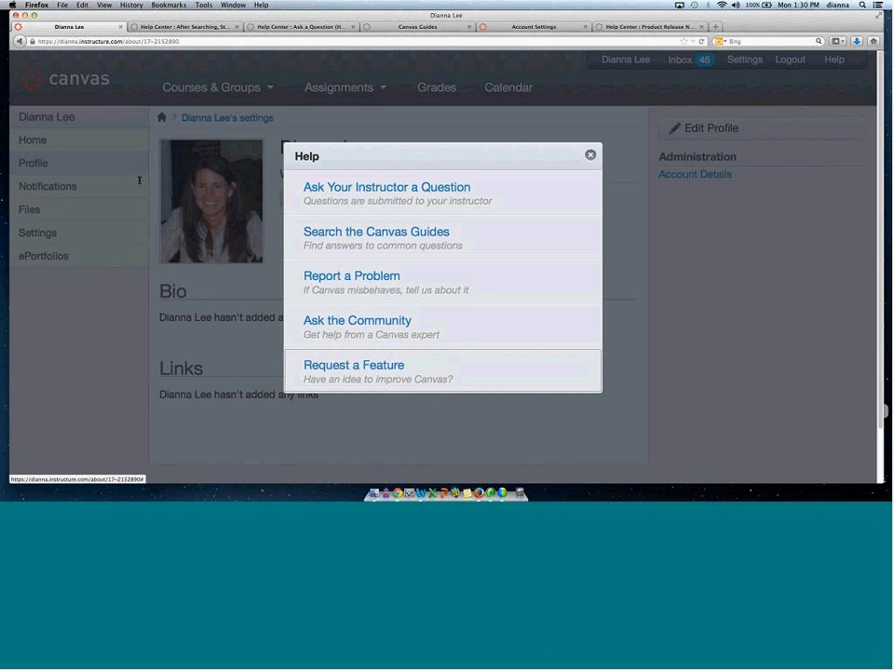
{"action": "left_click", "coordinate": [138, 179]}
{"action": "left_click", "coordinate": [751, 61]}
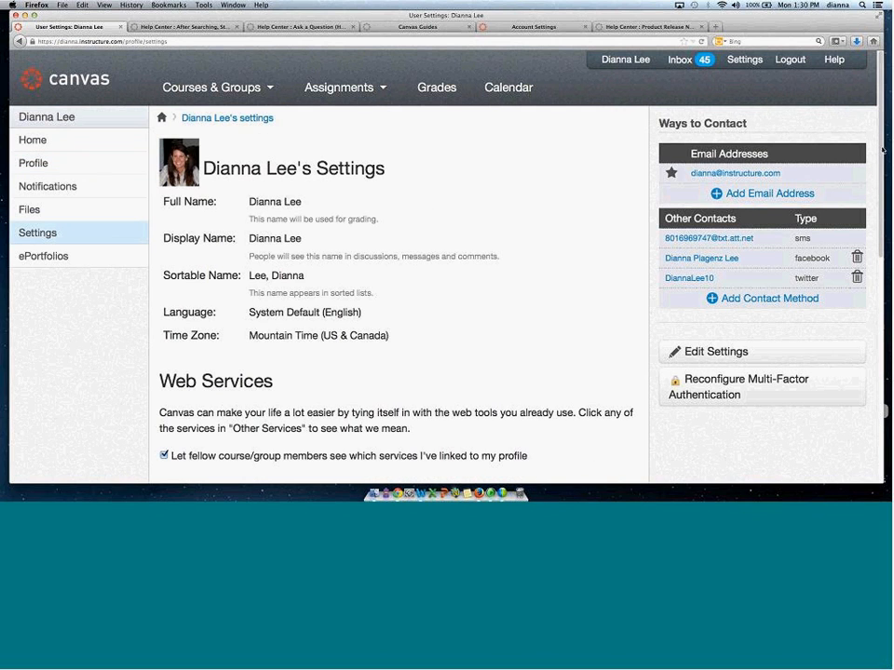
{"action": "scroll", "coordinate": [661, 112], "scroll_direction": "down", "scroll_amount": 5}
{"action": "scroll", "coordinate": [411, 350], "scroll_direction": "down", "scroll_amount": 1}
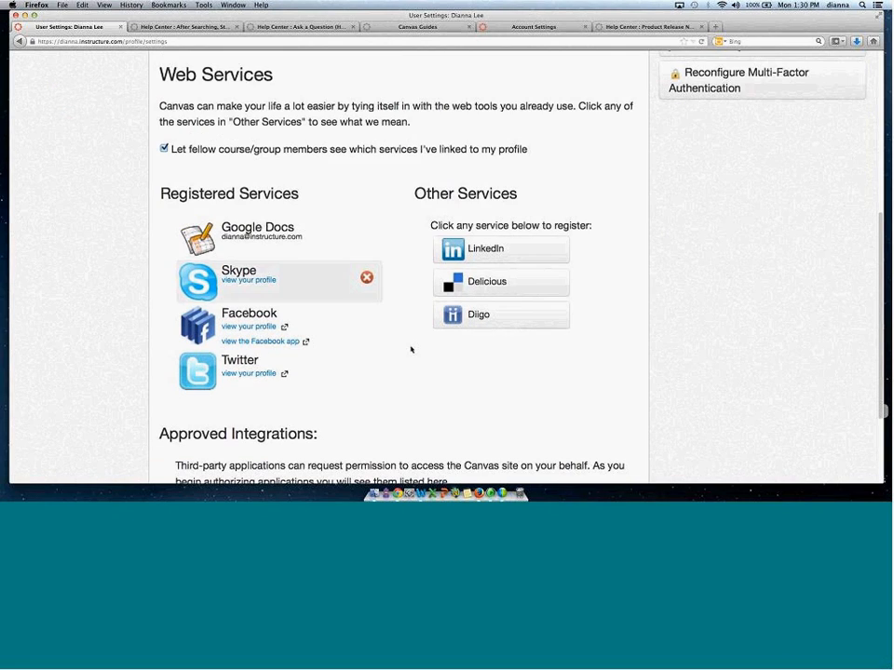
Open the LinkedIn registration dialog under Other Services and close it.
{"action": "mouse_move", "coordinate": [331, 332]}
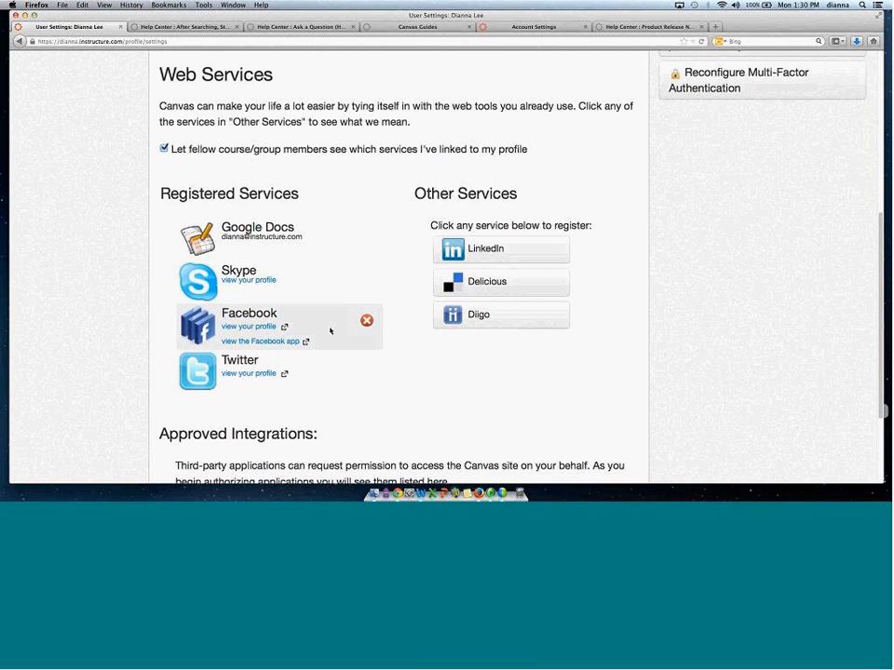
{"action": "mouse_move", "coordinate": [355, 265]}
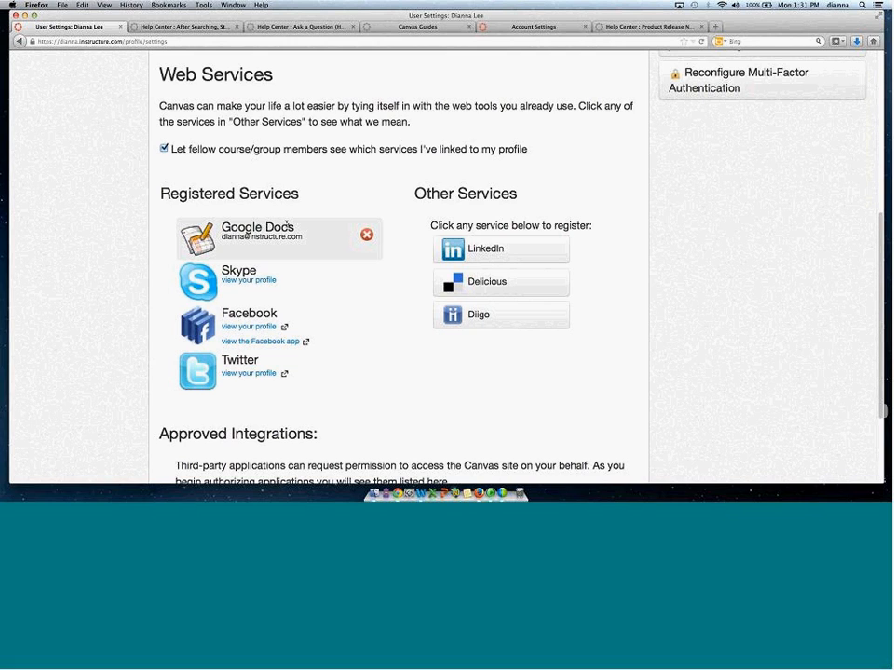
{"action": "left_click", "coordinate": [505, 248]}
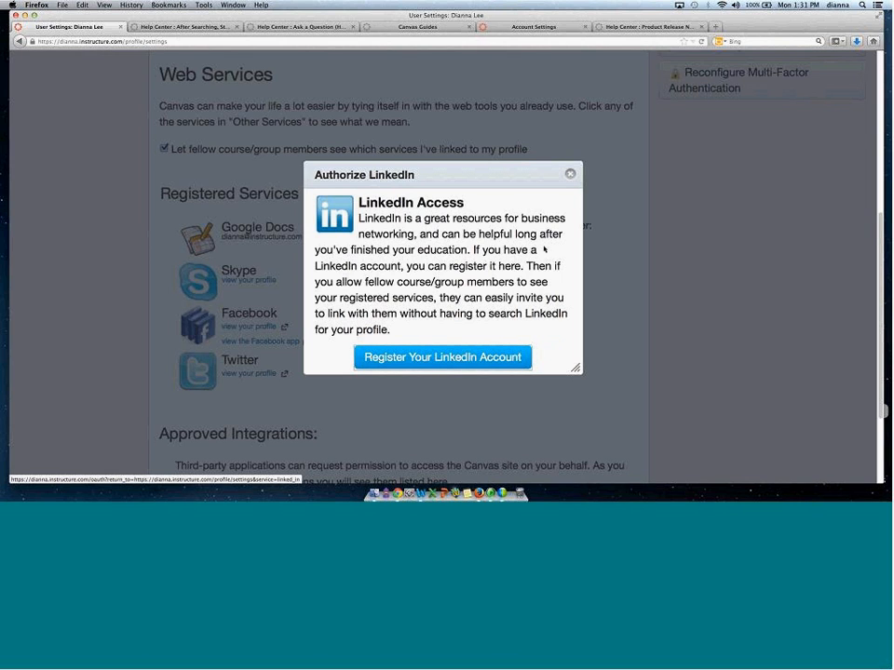
{"action": "left_click", "coordinate": [571, 174]}
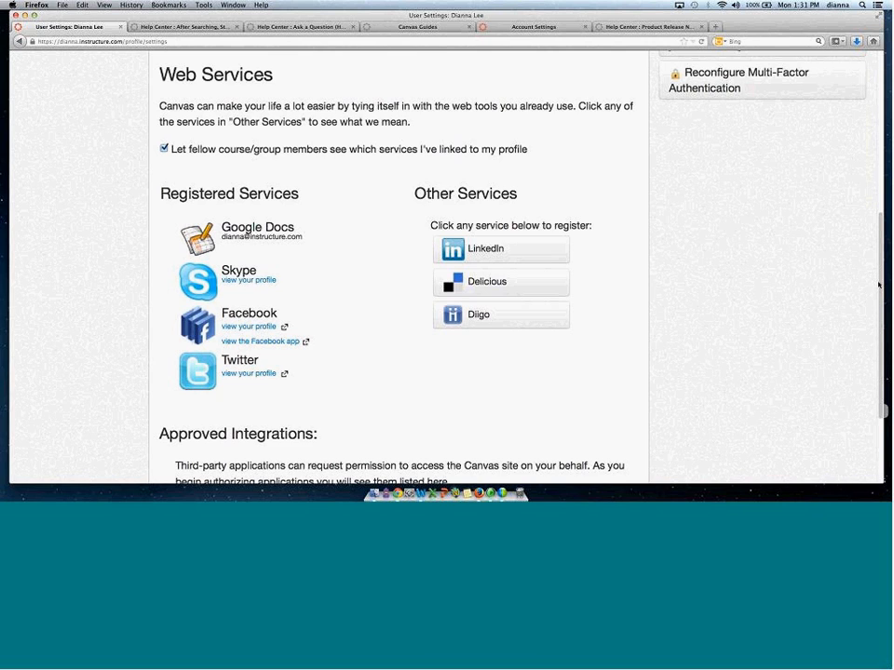
Return to Account Settings and review the Who Can Create New Courses section.
{"action": "scroll", "coordinate": [880, 286], "scroll_direction": "up", "scroll_amount": 3}
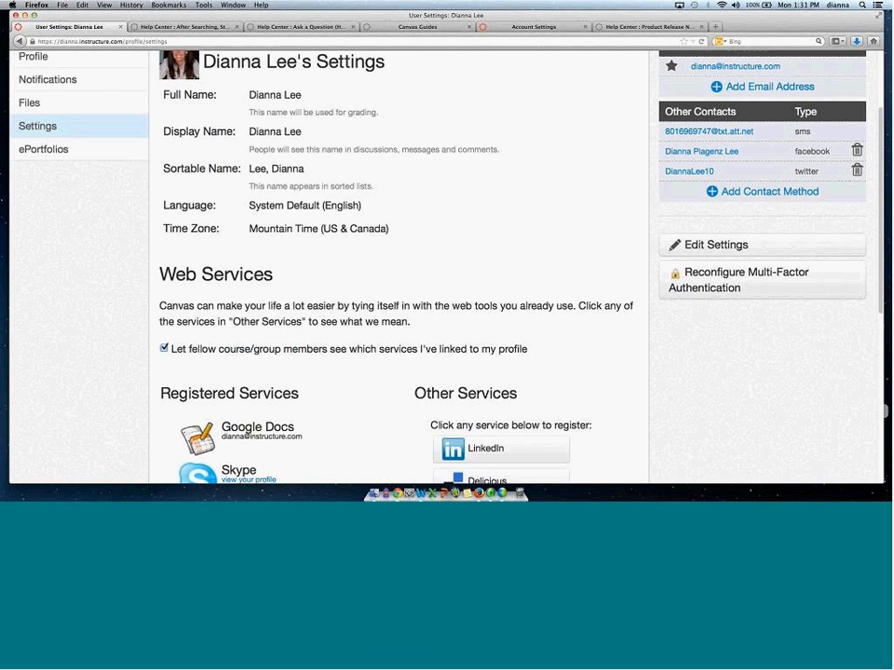
{"action": "scroll", "coordinate": [447, 279], "scroll_direction": "up", "scroll_amount": 3}
{"action": "scroll", "coordinate": [309, 354], "scroll_direction": "down", "scroll_amount": 6}
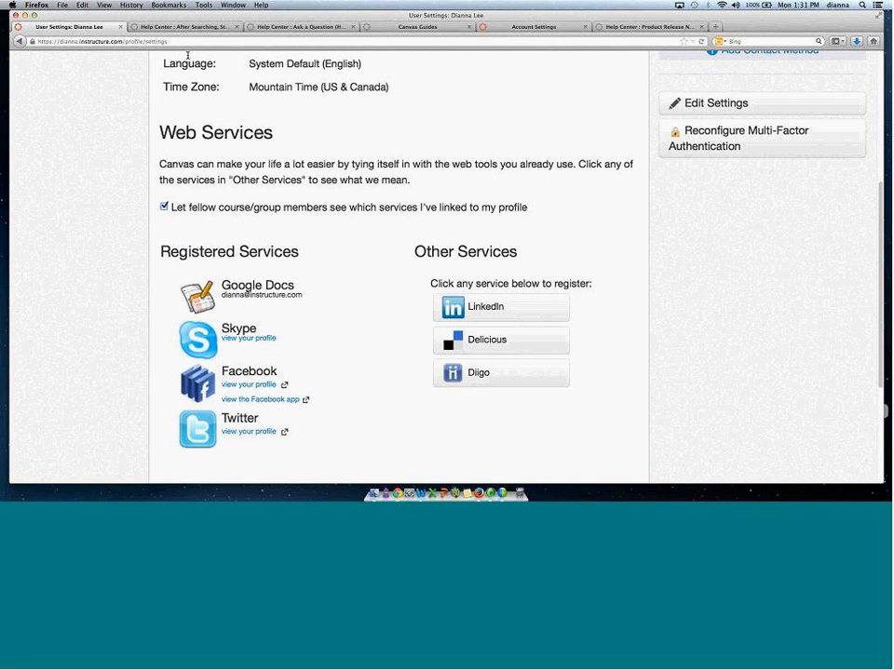
{"action": "left_click", "coordinate": [534, 26]}
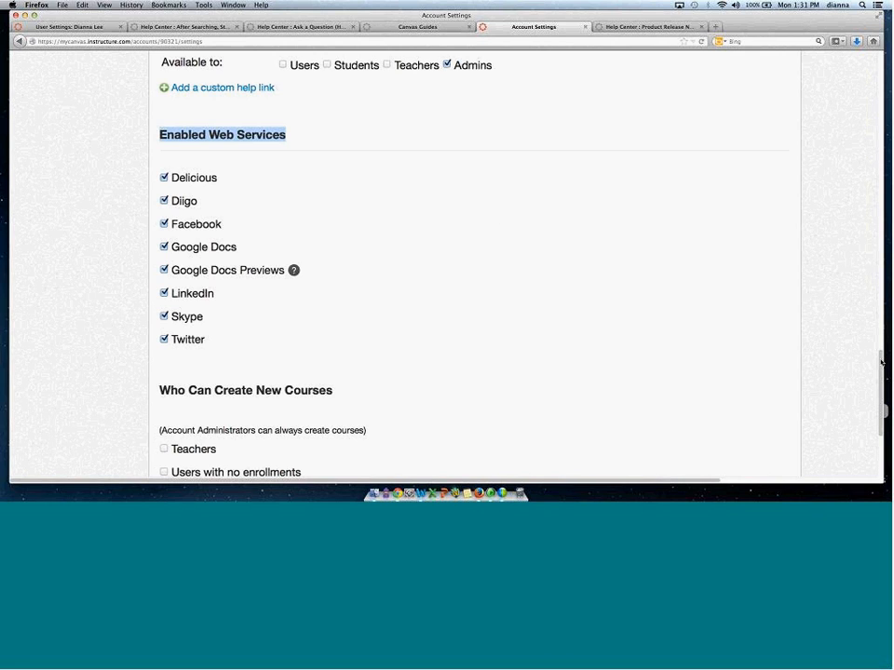
{"action": "left_click_drag", "start_coordinate": [881, 362], "coordinate": [881, 381]}
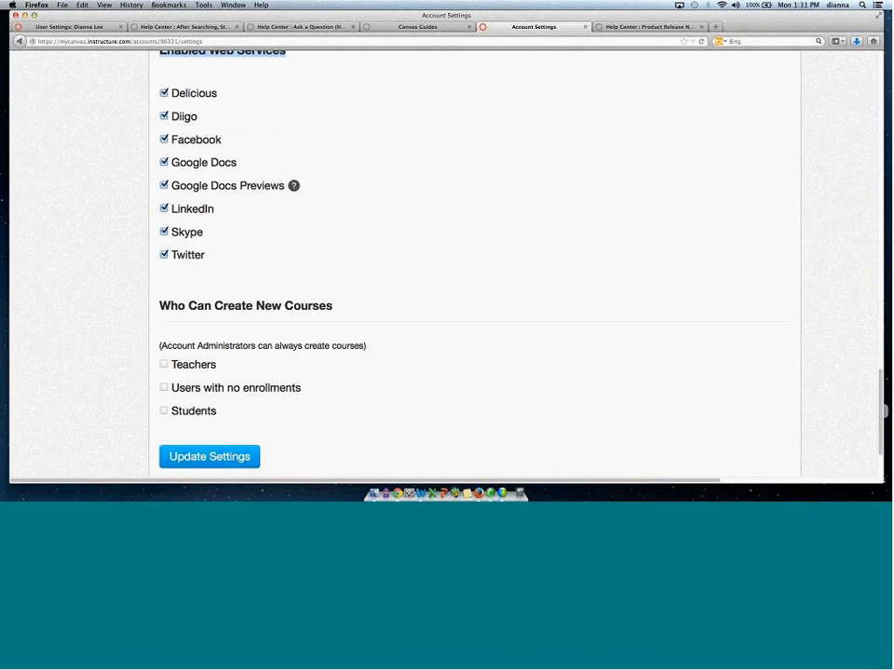
{"action": "scroll", "coordinate": [626, 357], "scroll_direction": "down", "scroll_amount": 2}
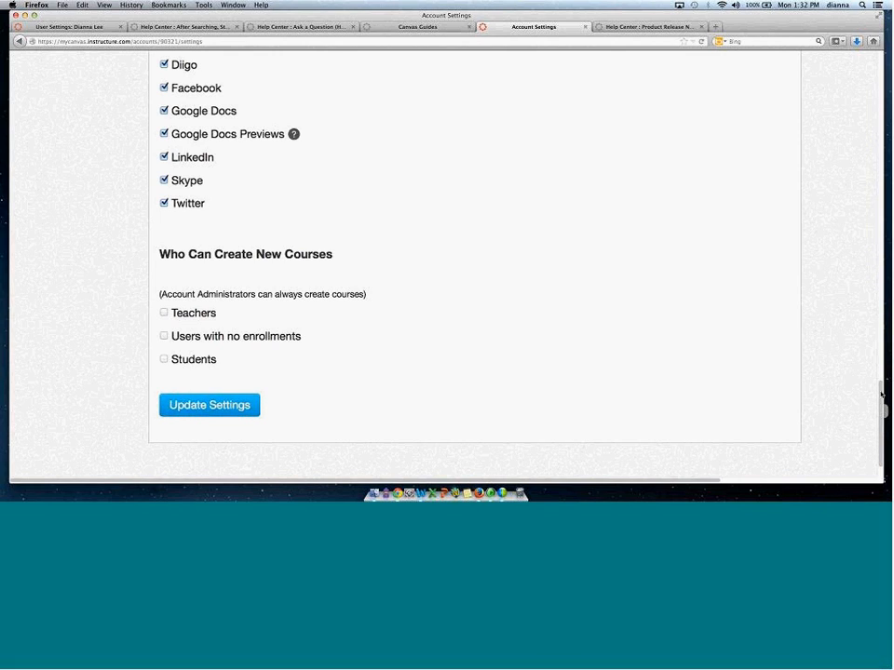
Open the Quotas tab of the account settings and review the default course, user and group quotas.
{"action": "left_click_drag", "start_coordinate": [880, 388], "coordinate": [782, 73]}
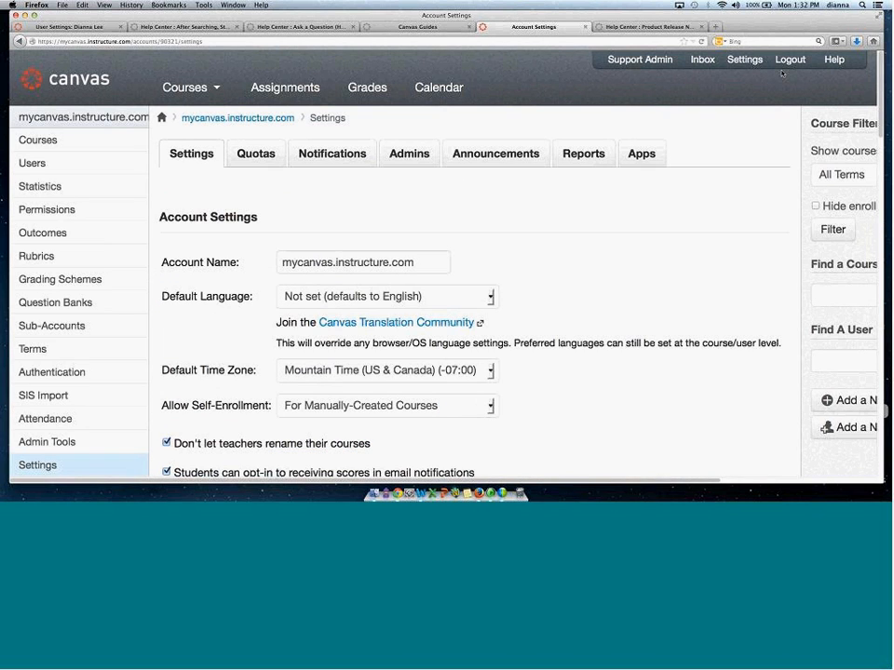
{"action": "left_click", "coordinate": [255, 153]}
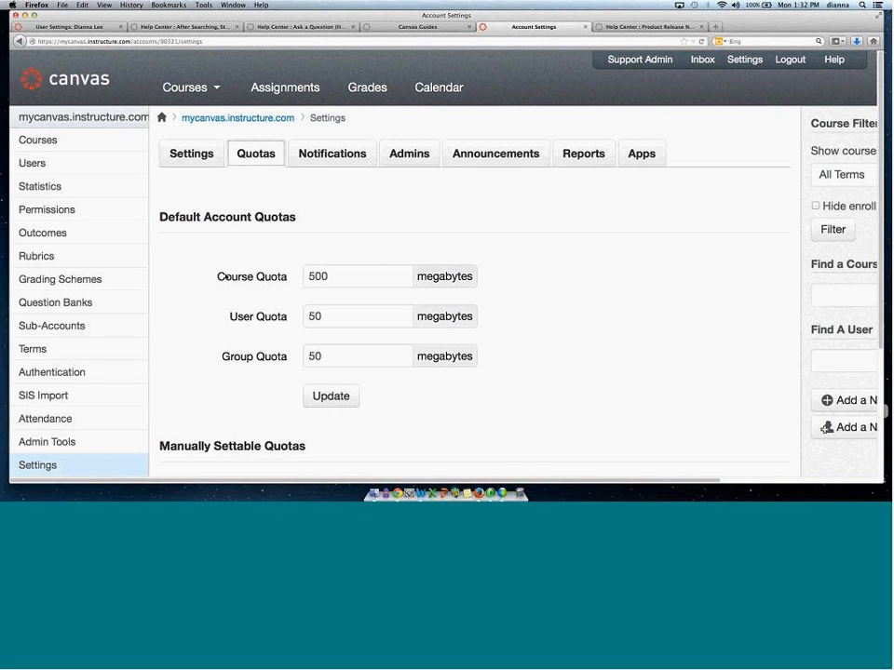
{"action": "left_click_drag", "start_coordinate": [211, 278], "coordinate": [272, 278]}
{"action": "left_click_drag", "start_coordinate": [234, 316], "coordinate": [269, 316]}
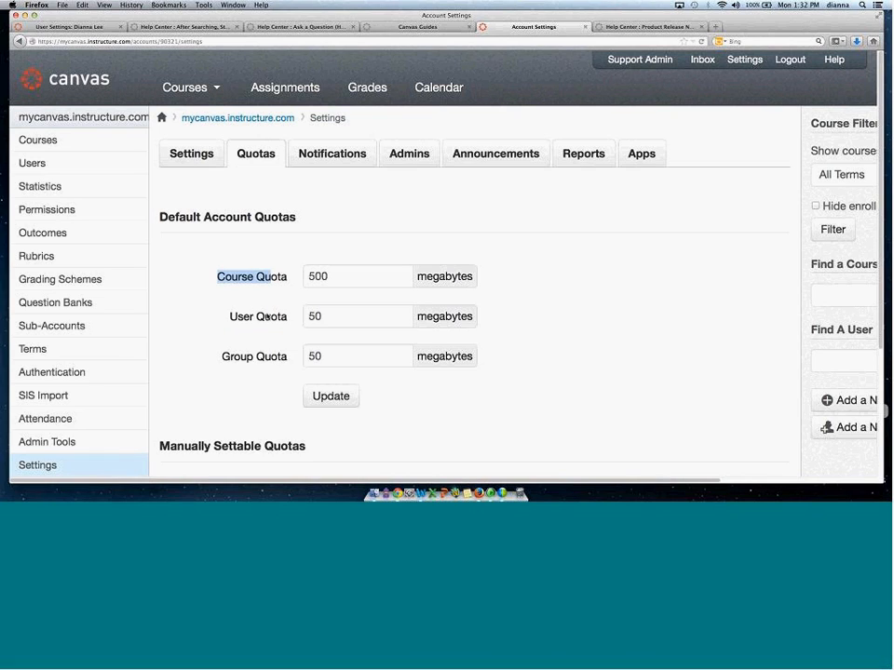
{"action": "left_click_drag", "start_coordinate": [225, 355], "coordinate": [291, 351]}
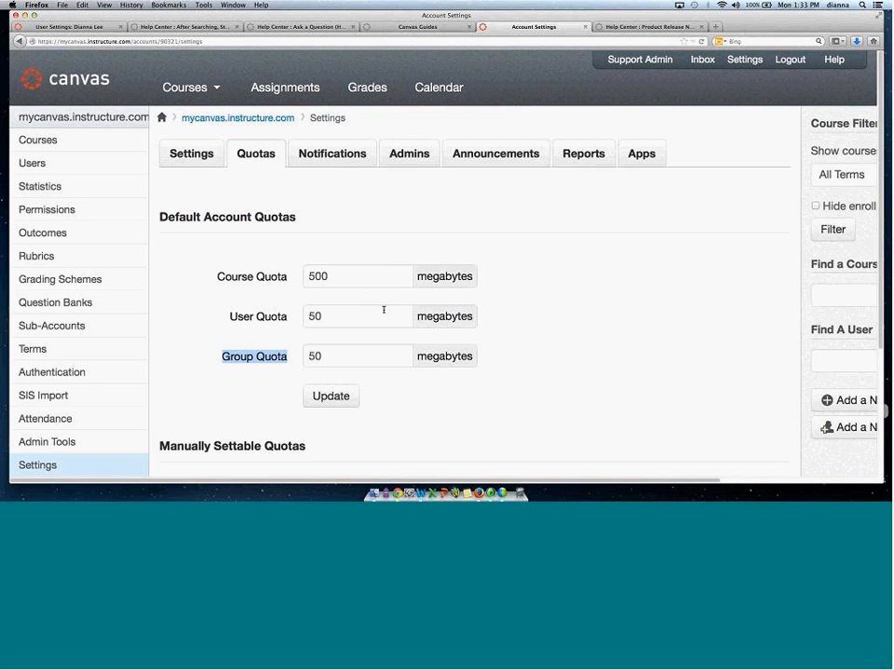
Open the Notifications tab and review the e-mail notification From settings and their example.
{"action": "left_click", "coordinate": [333, 155]}
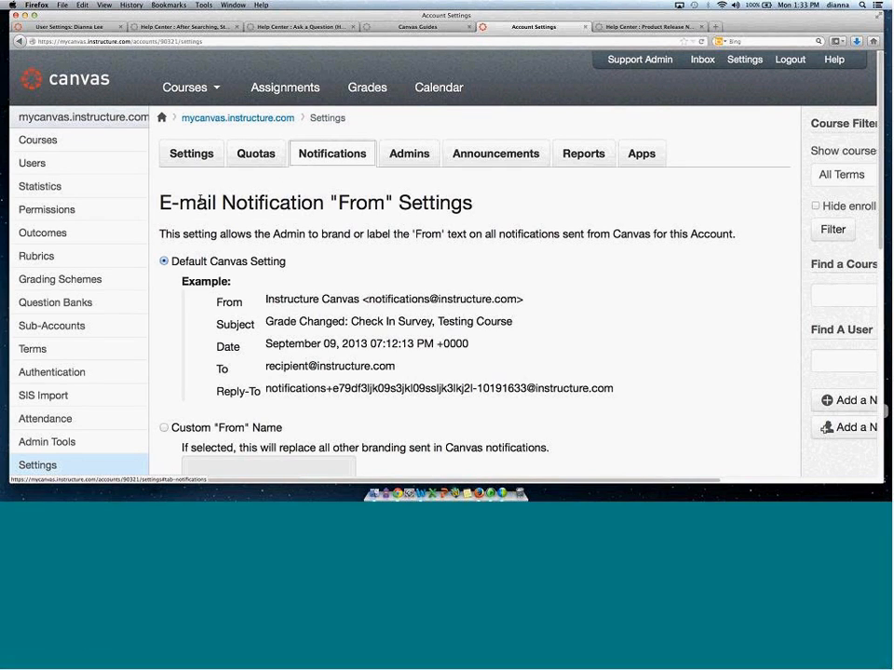
{"action": "left_click_drag", "start_coordinate": [179, 203], "coordinate": [480, 201]}
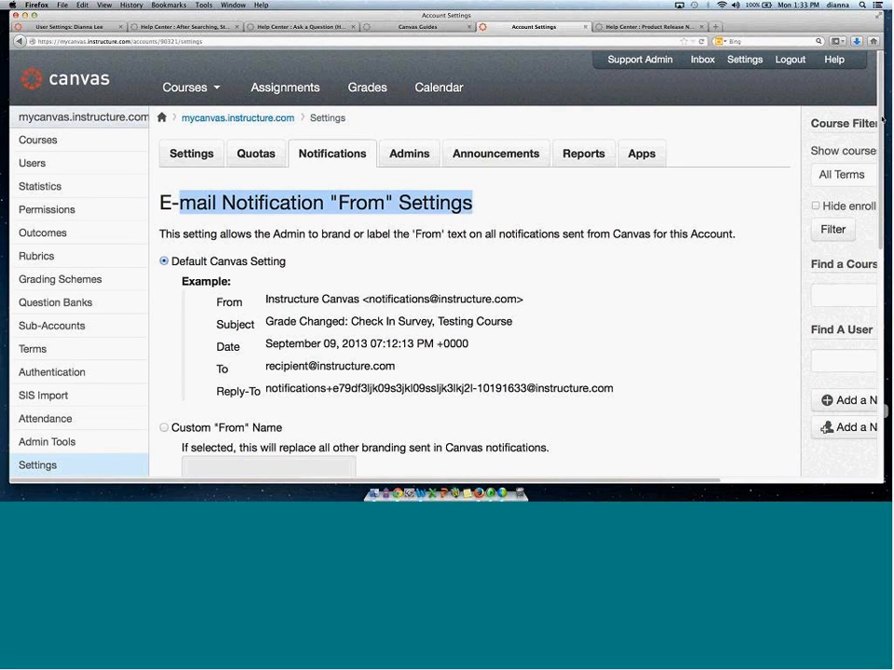
{"action": "scroll", "coordinate": [284, 275], "scroll_direction": "down", "scroll_amount": 2}
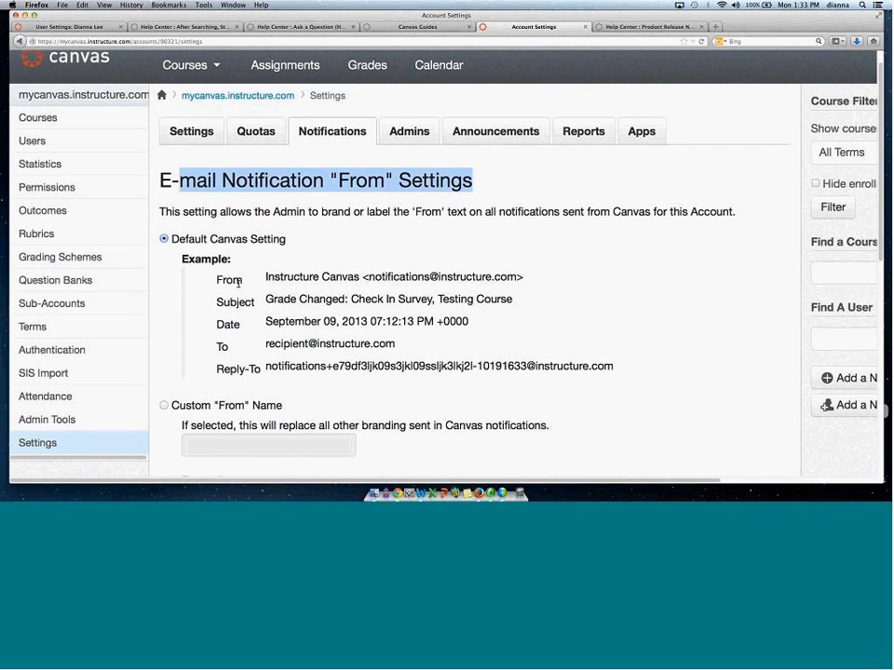
{"action": "left_click_drag", "start_coordinate": [265, 277], "coordinate": [543, 277]}
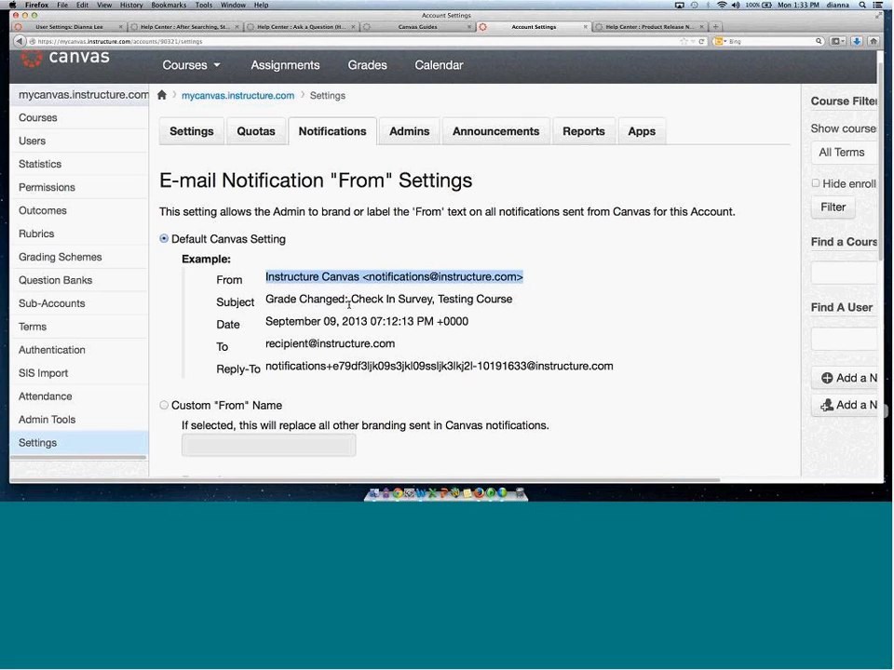
Switch the notification sender to a custom From name and enter TCS.
{"action": "left_click", "coordinate": [163, 407]}
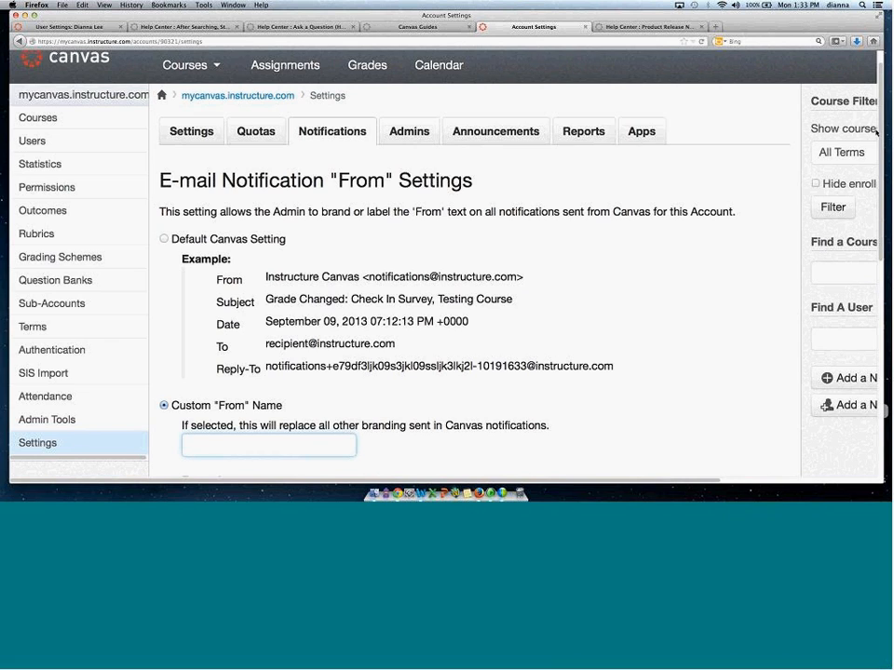
{"action": "scroll", "coordinate": [757, 261], "scroll_direction": "down", "scroll_amount": 5}
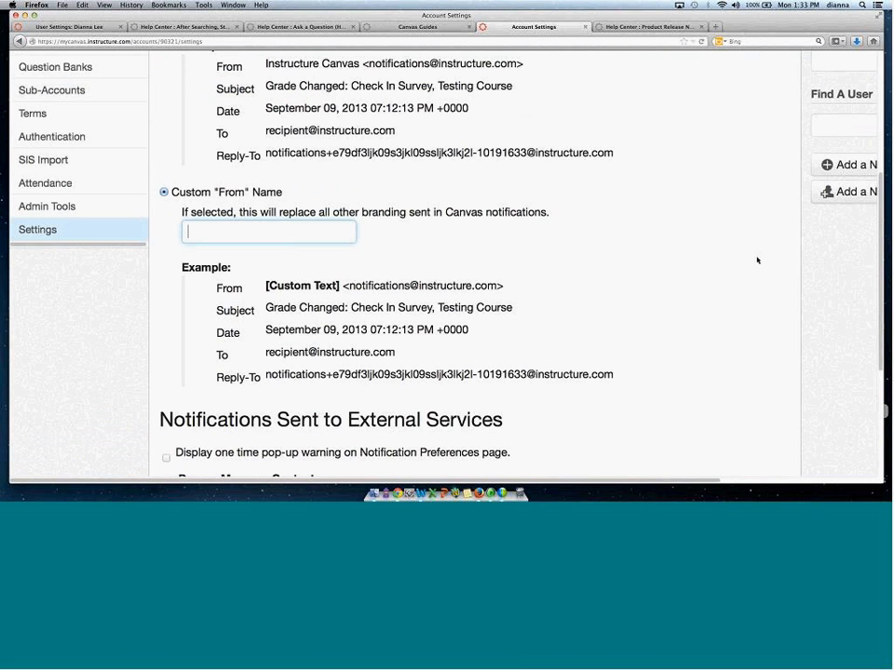
{"action": "scroll", "coordinate": [205, 236], "scroll_direction": "down", "scroll_amount": 1}
{"action": "left_click", "coordinate": [222, 204]}
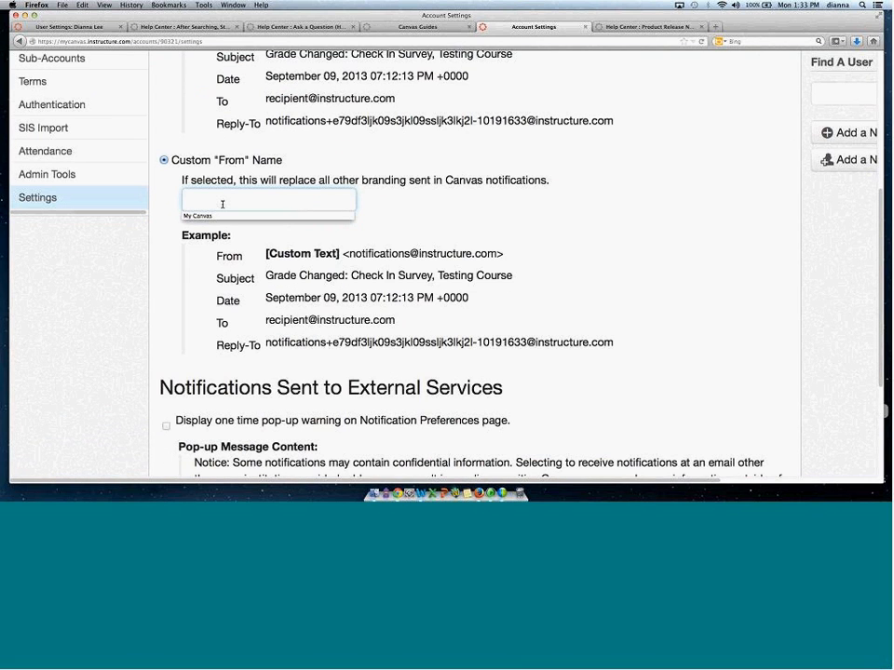
{"action": "type", "text": "TCS"}
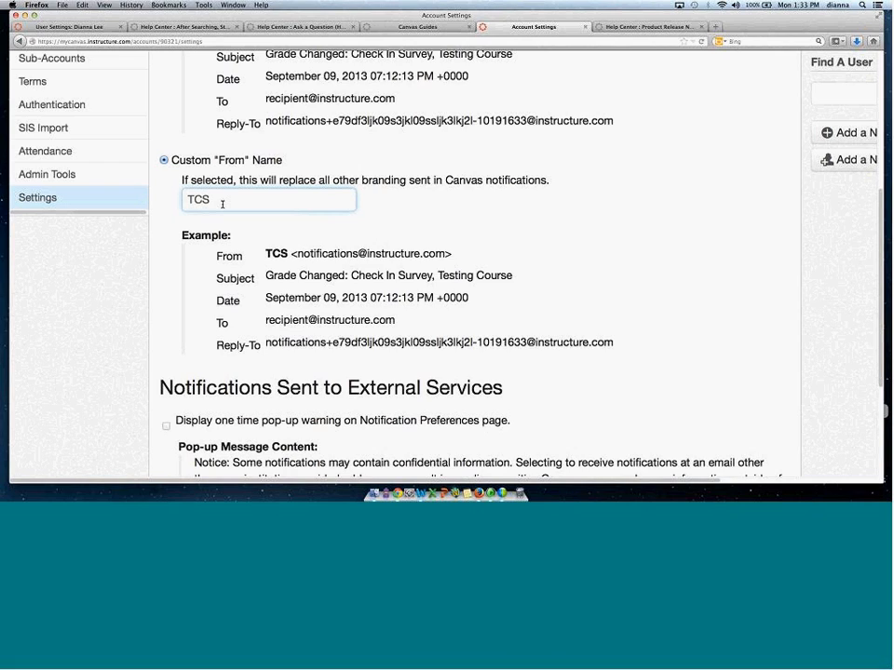
{"action": "left_click", "coordinate": [225, 255]}
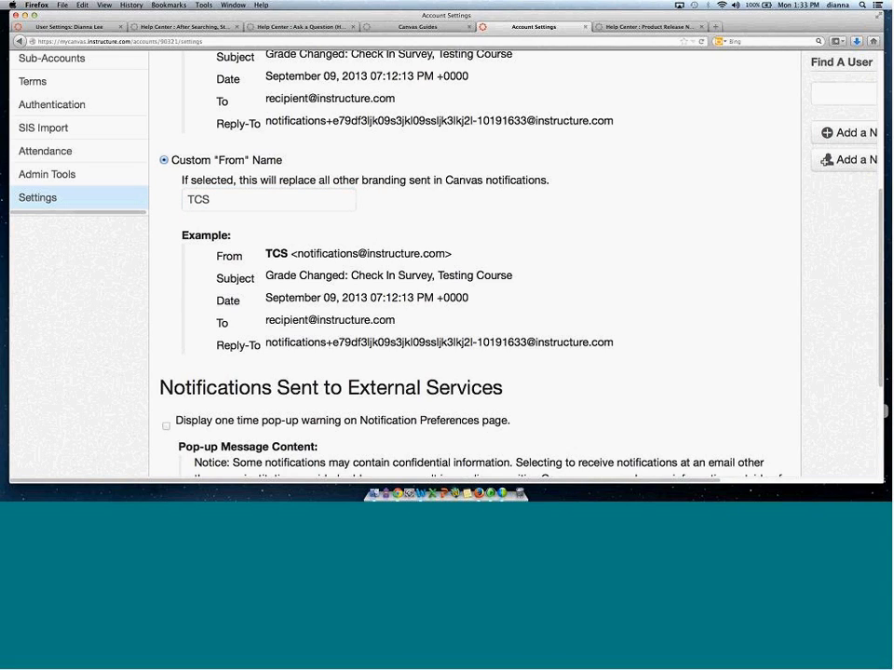
{"action": "left_click_drag", "start_coordinate": [310, 253], "coordinate": [423, 254]}
{"action": "left_click_drag", "start_coordinate": [265, 253], "coordinate": [294, 253]}
Check and then uncheck the one-time pop-up warning option under Notifications Sent to External Services.
{"action": "scroll", "coordinate": [878, 224], "scroll_direction": "down", "scroll_amount": 5}
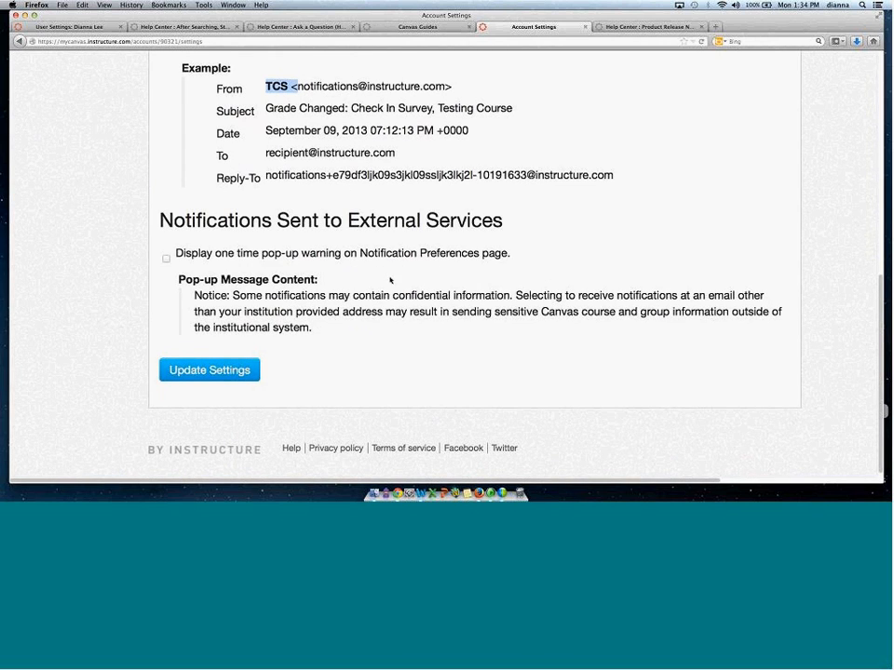
{"action": "left_click_drag", "start_coordinate": [184, 253], "coordinate": [416, 254]}
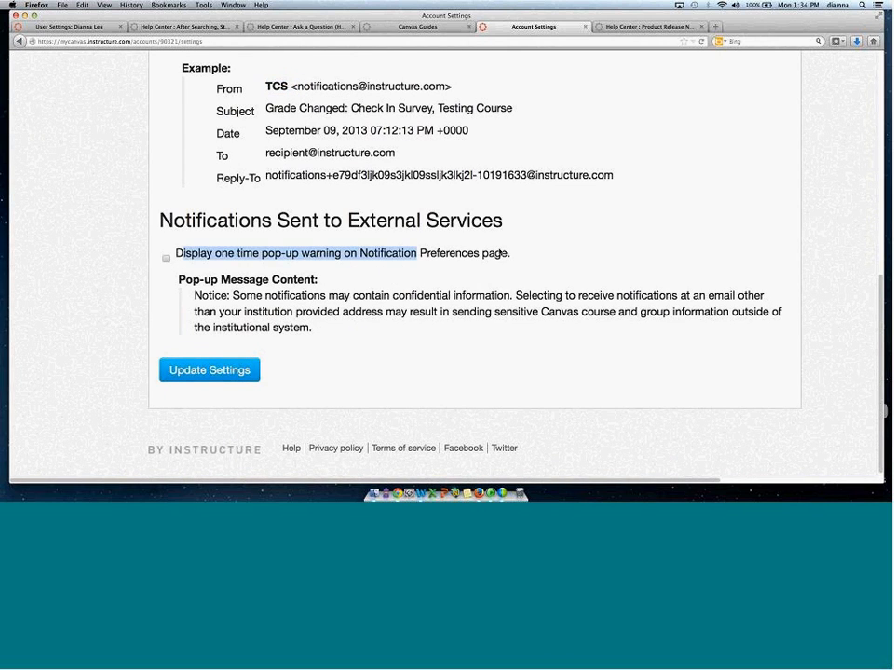
{"action": "left_click_drag", "start_coordinate": [500, 253], "coordinate": [510, 254]}
{"action": "left_click", "coordinate": [166, 259]}
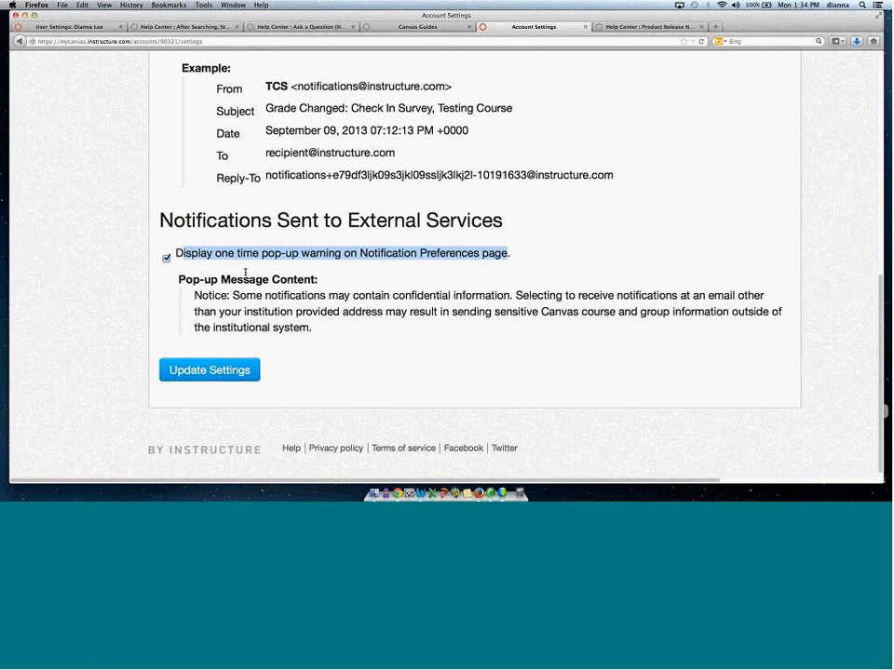
{"action": "left_click", "coordinate": [166, 259]}
{"action": "scroll", "coordinate": [852, 114], "scroll_direction": "up", "scroll_amount": 3}
{"action": "scroll", "coordinate": [852, 114], "scroll_direction": "up", "scroll_amount": 4}
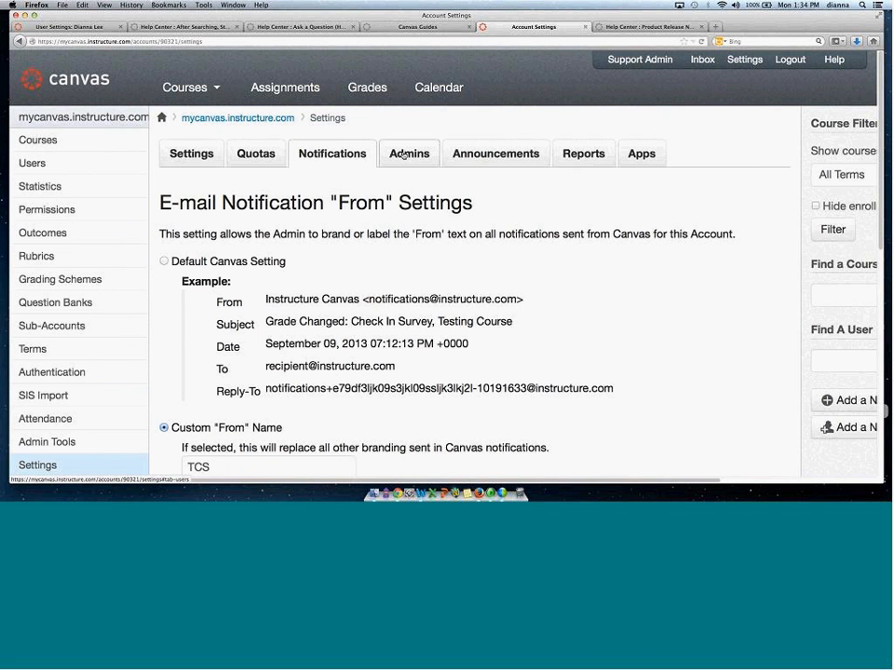
Open the Admins tab and review the listed account admins.
{"action": "left_click", "coordinate": [404, 155]}
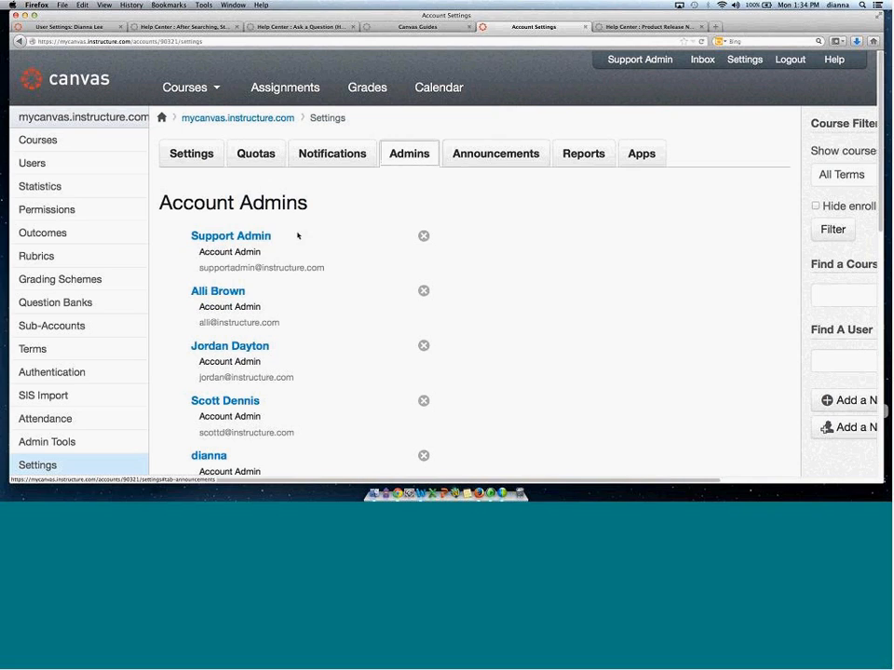
{"action": "left_click_drag", "start_coordinate": [200, 251], "coordinate": [261, 253]}
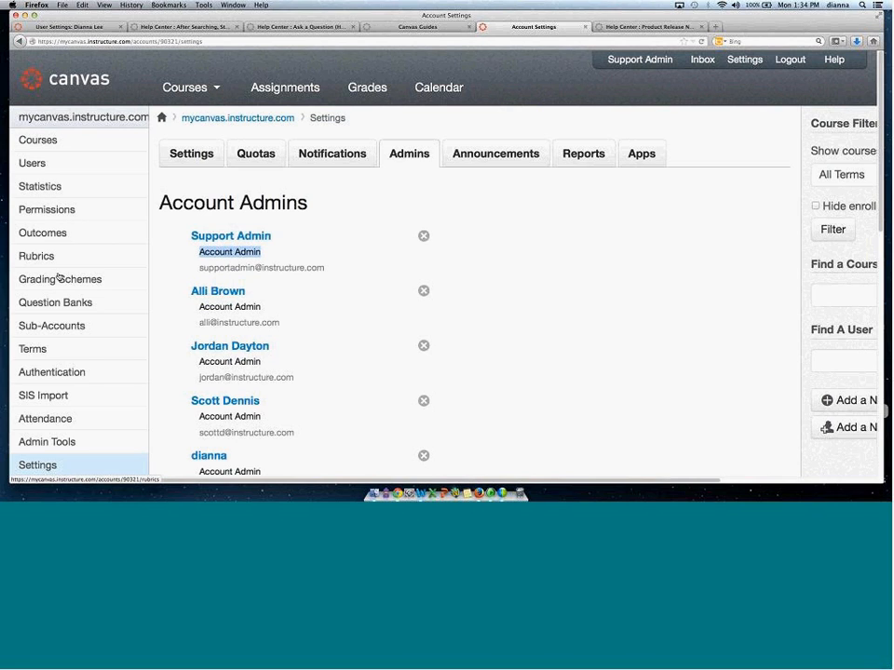
Open the account Permissions page and review the Account Roles permission table.
{"action": "left_click", "coordinate": [54, 213]}
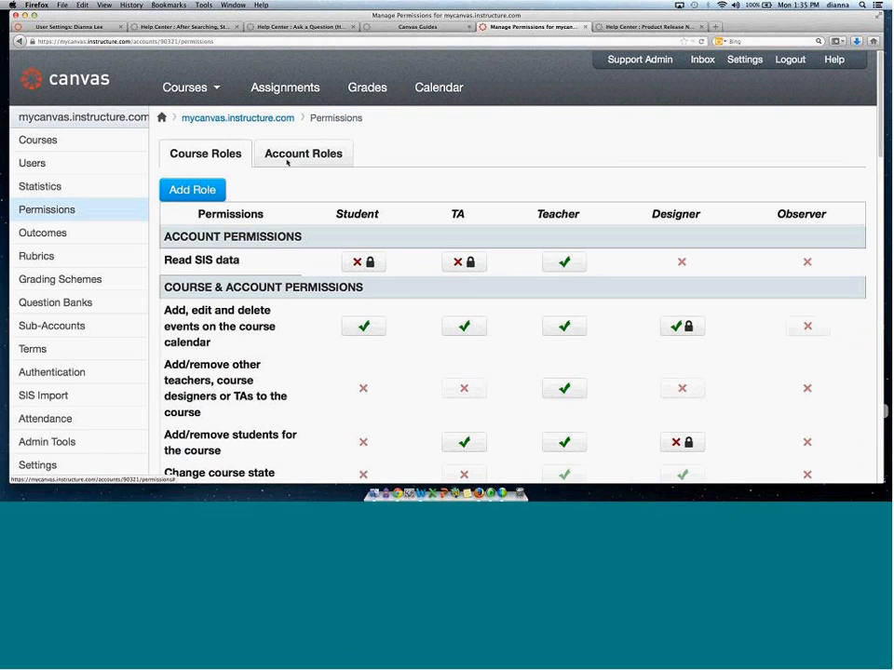
{"action": "left_click", "coordinate": [291, 156]}
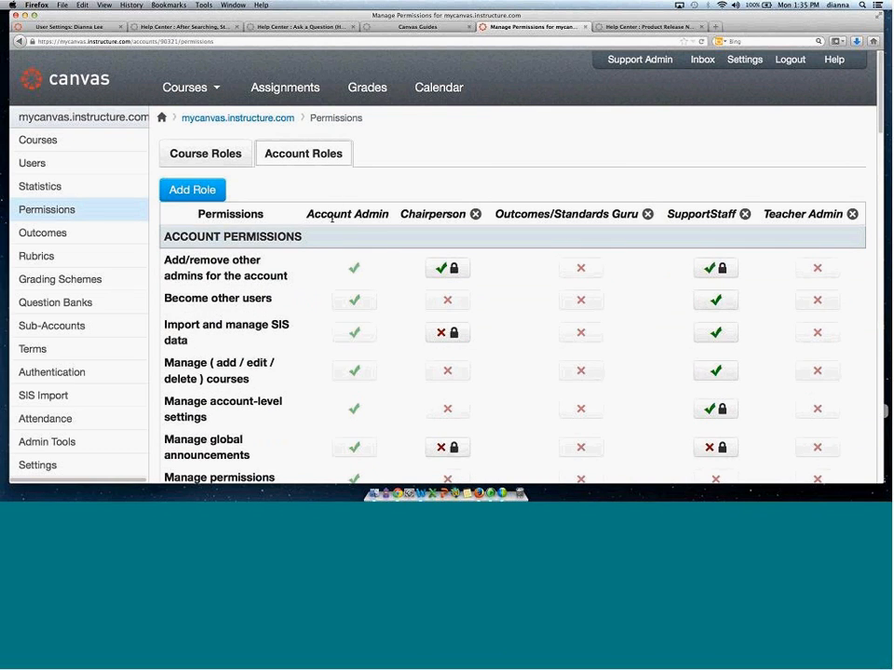
{"action": "left_click_drag", "start_coordinate": [307, 214], "coordinate": [386, 216]}
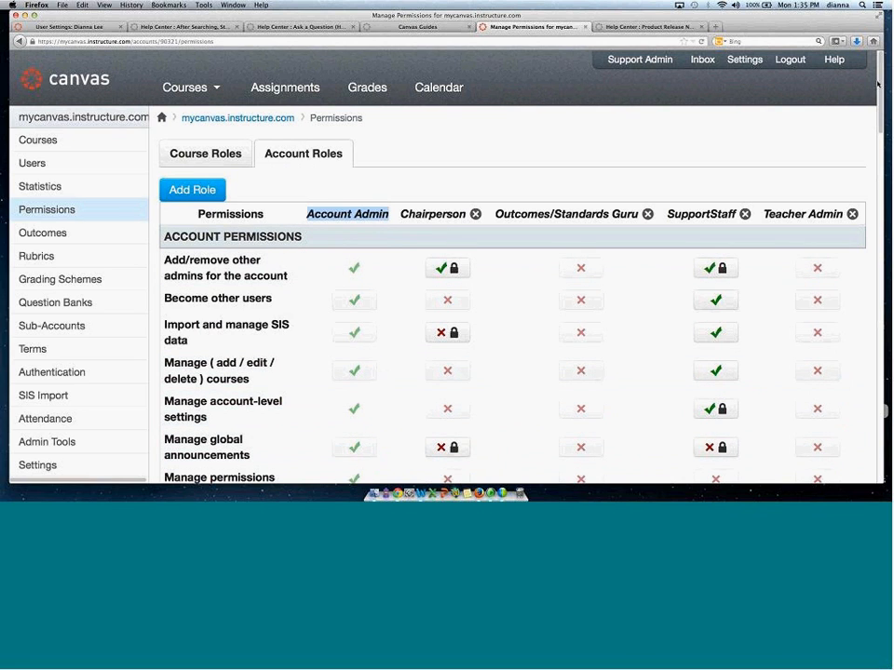
{"action": "mouse_move", "coordinate": [880, 85]}
{"action": "left_mouse_down"}
{"action": "mouse_move", "coordinate": [873, 224]}
{"action": "mouse_move", "coordinate": [868, 97]}
{"action": "left_mouse_up"}
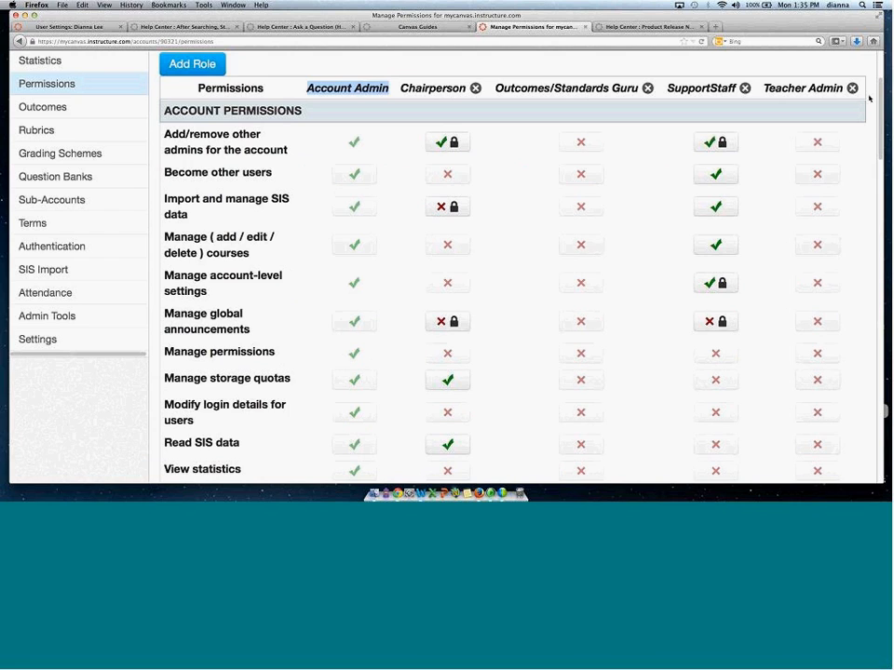
{"action": "scroll", "coordinate": [424, 198], "scroll_direction": "up", "scroll_amount": 3}
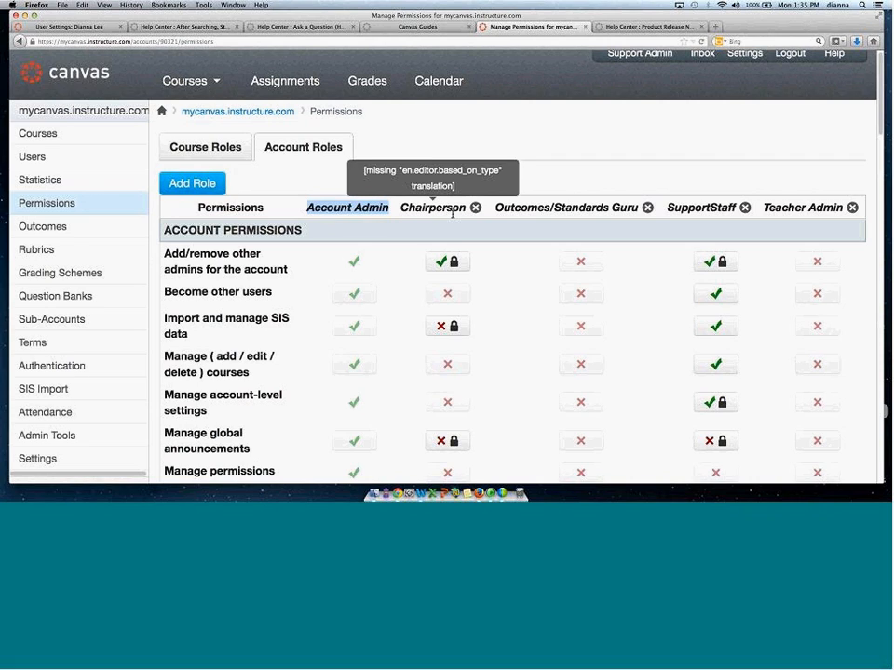
{"action": "left_click_drag", "start_coordinate": [504, 207], "coordinate": [573, 206]}
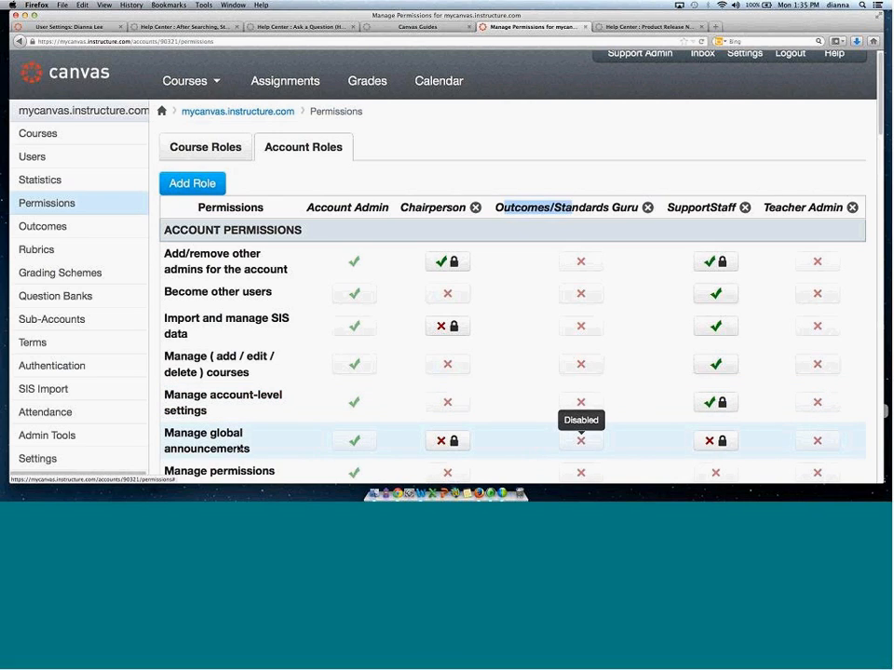
Enable Manage global announcements and Read SIS data for the Outcomes/Standards Guru role.
{"action": "left_click", "coordinate": [592, 440]}
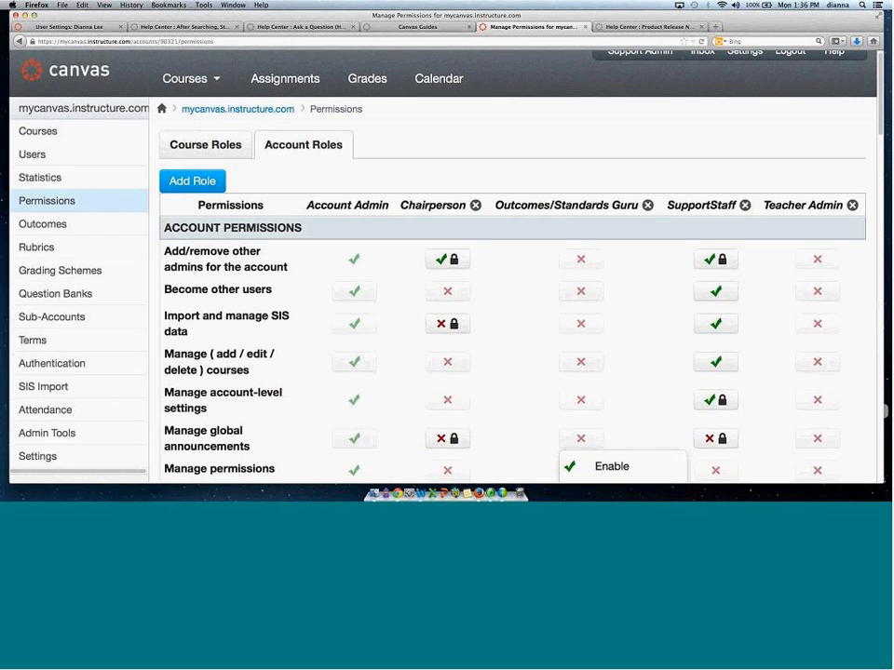
{"action": "scroll", "coordinate": [603, 231], "scroll_direction": "down", "scroll_amount": 5}
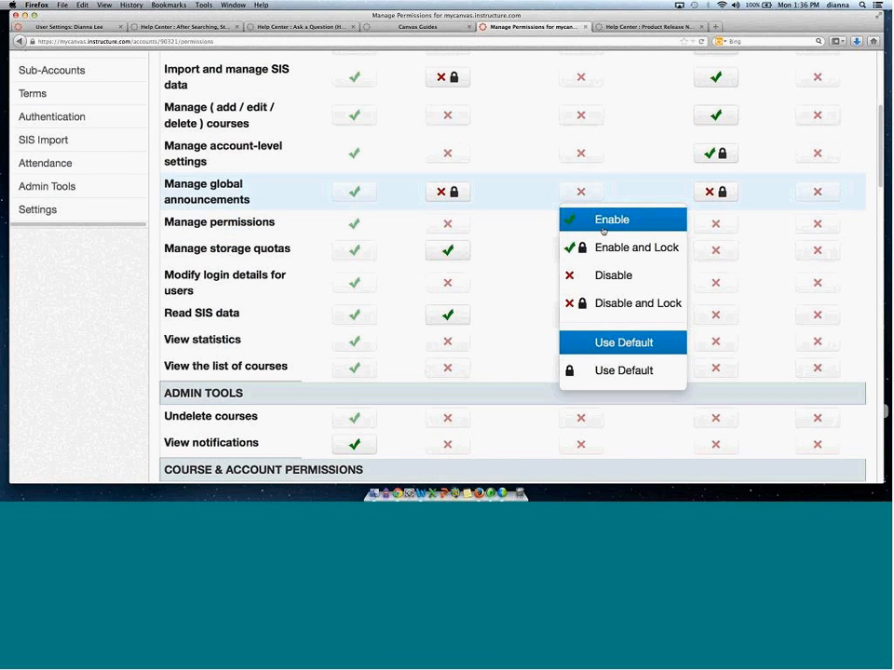
{"action": "left_click", "coordinate": [604, 230]}
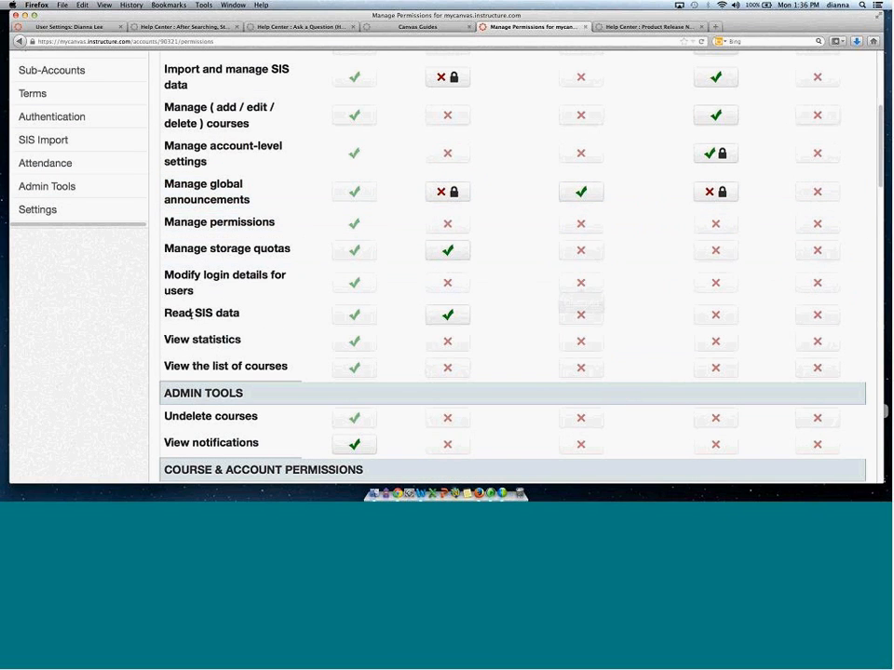
{"action": "left_click", "coordinate": [588, 315]}
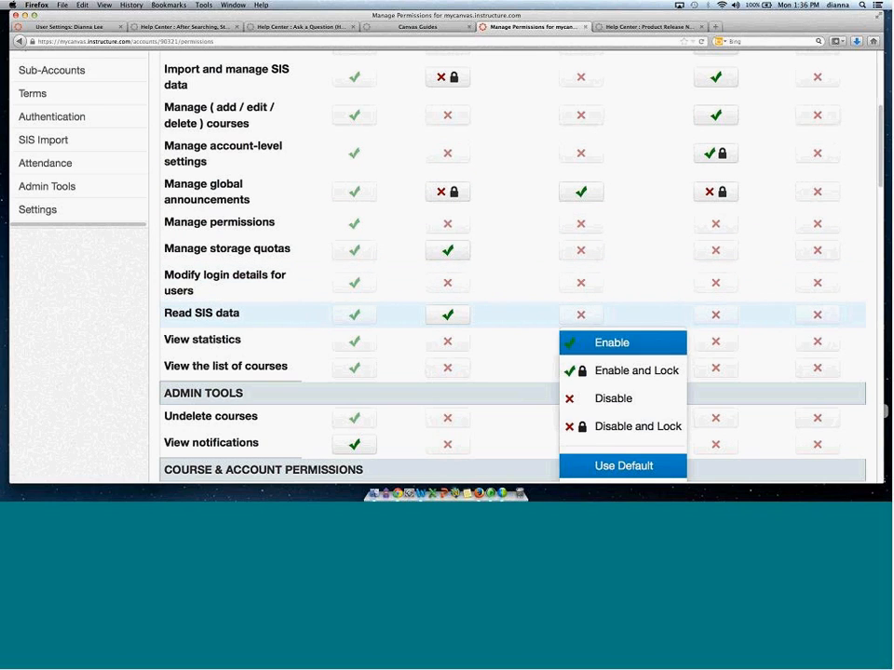
{"action": "left_click", "coordinate": [604, 343]}
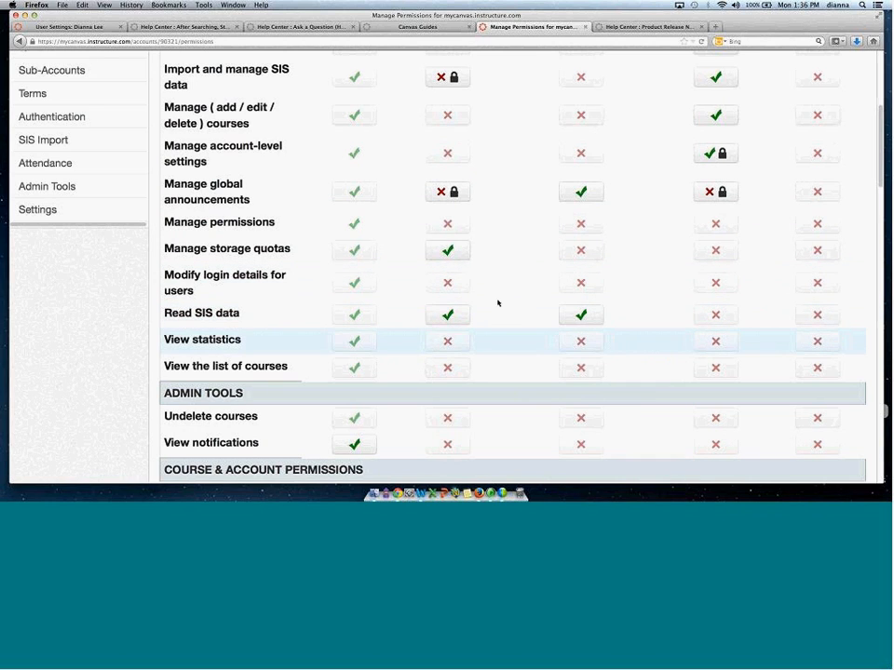
Delete the Teacher Admin account role.
{"action": "mouse_move", "coordinate": [349, 228]}
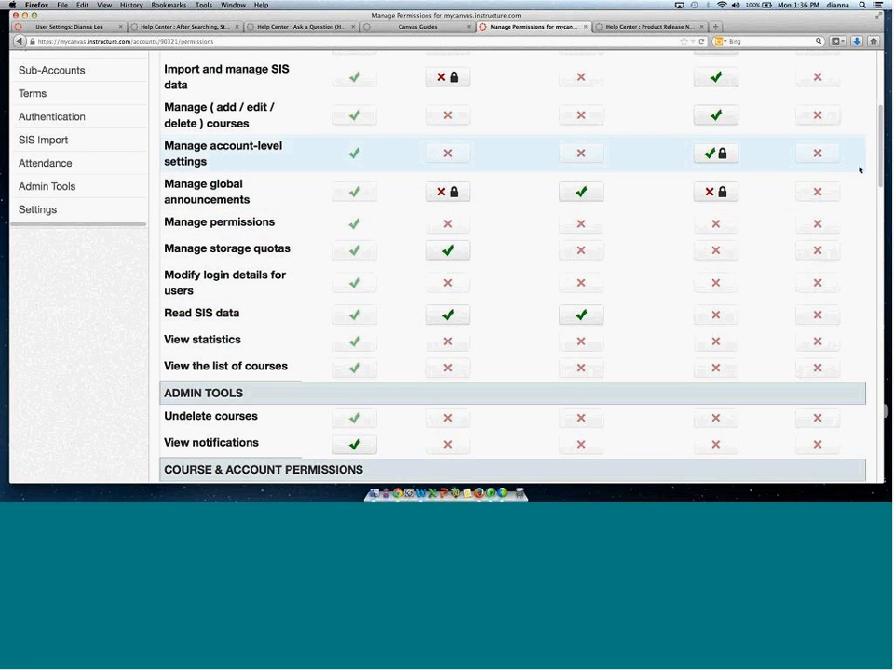
{"action": "scroll", "coordinate": [856, 171], "scroll_direction": "up", "scroll_amount": 1}
{"action": "scroll", "coordinate": [745, 145], "scroll_direction": "up", "scroll_amount": 5}
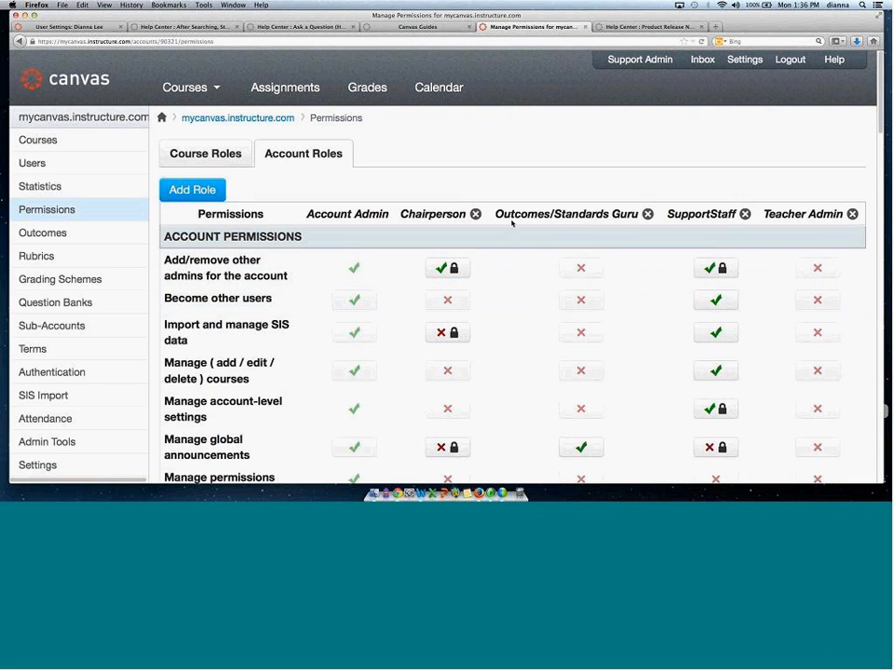
{"action": "left_click_drag", "start_coordinate": [304, 214], "coordinate": [391, 216]}
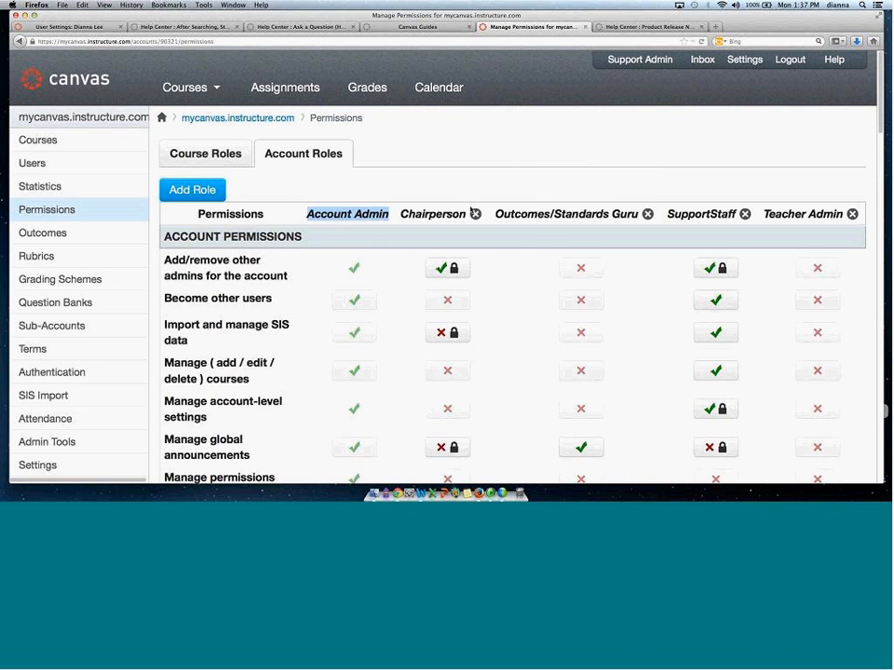
{"action": "left_click", "coordinate": [852, 215]}
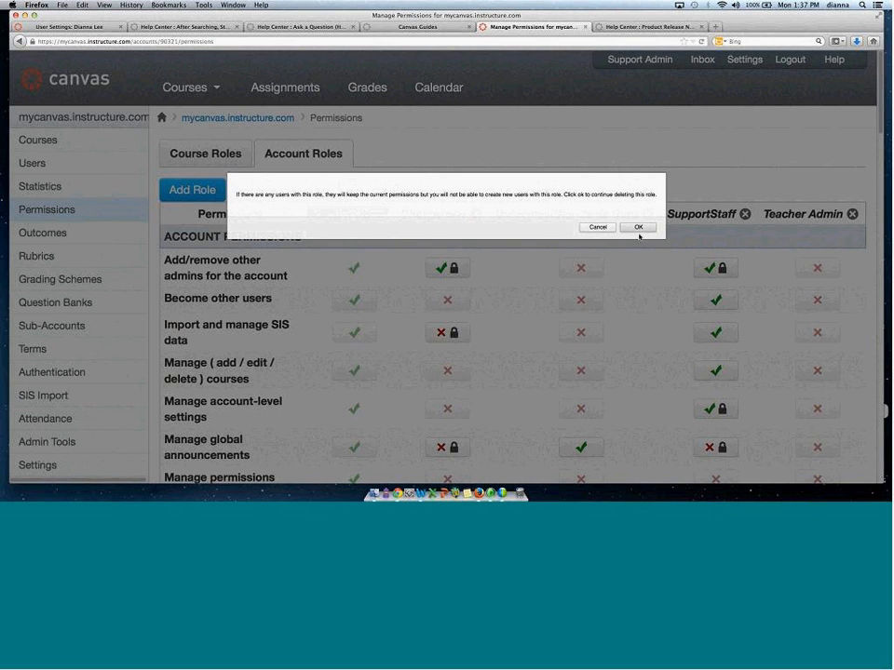
{"action": "key", "text": "Return"}
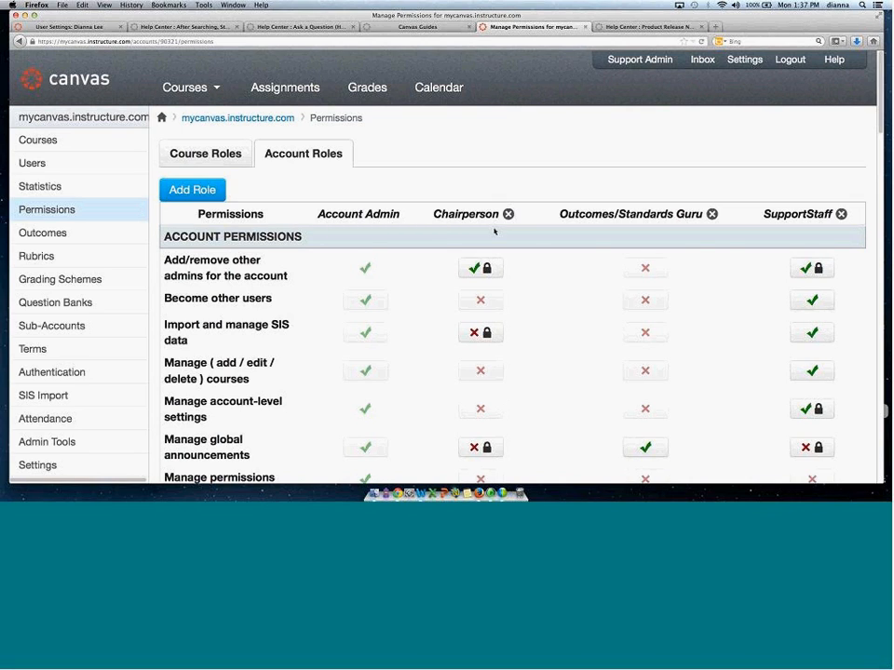
Switch to the Course Roles permissions table and preview the Add Role form without adding a role.
{"action": "triple_click", "coordinate": [393, 215]}
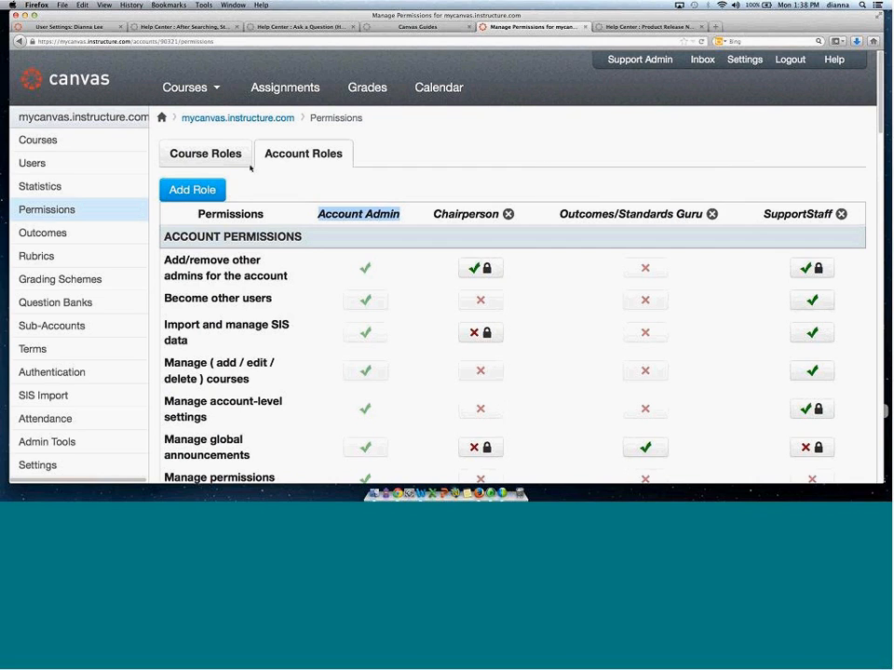
{"action": "left_click", "coordinate": [216, 160]}
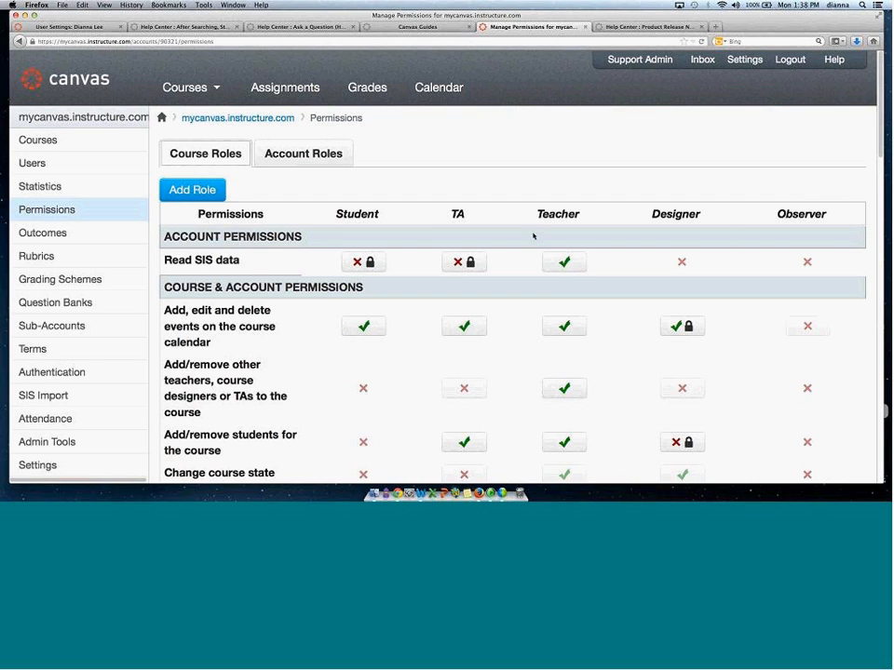
{"action": "left_click", "coordinate": [180, 192]}
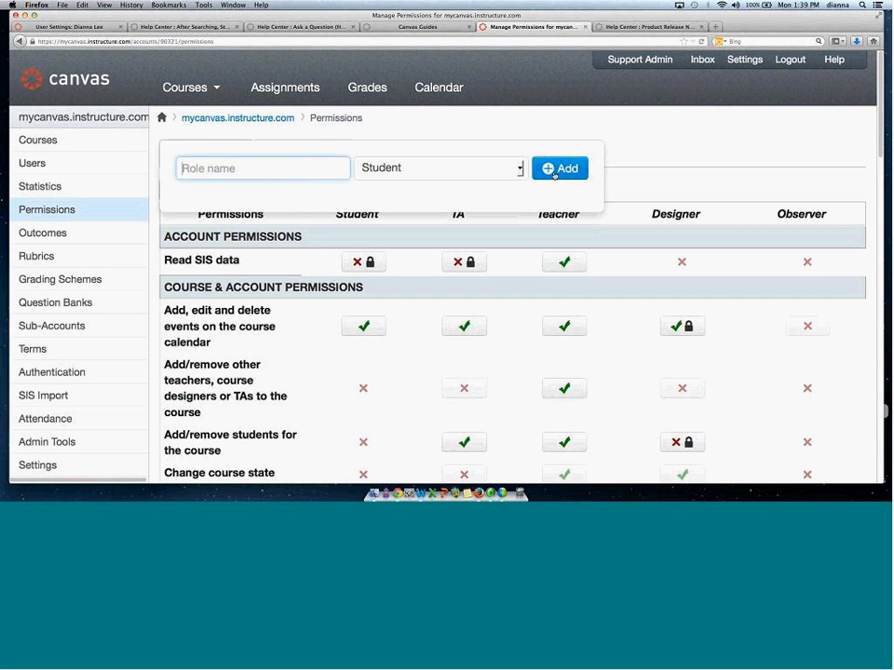
{"action": "left_click", "coordinate": [660, 184]}
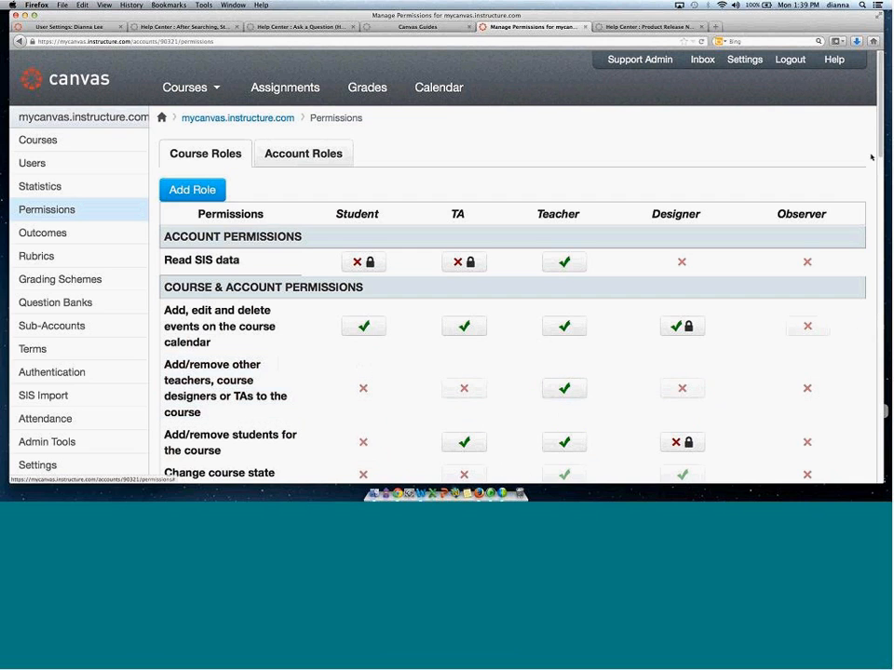
{"action": "mouse_move", "coordinate": [880, 100]}
{"action": "left_mouse_down"}
{"action": "mouse_move", "coordinate": [880, 154]}
{"action": "mouse_move", "coordinate": [879, 108]}
{"action": "left_mouse_up"}
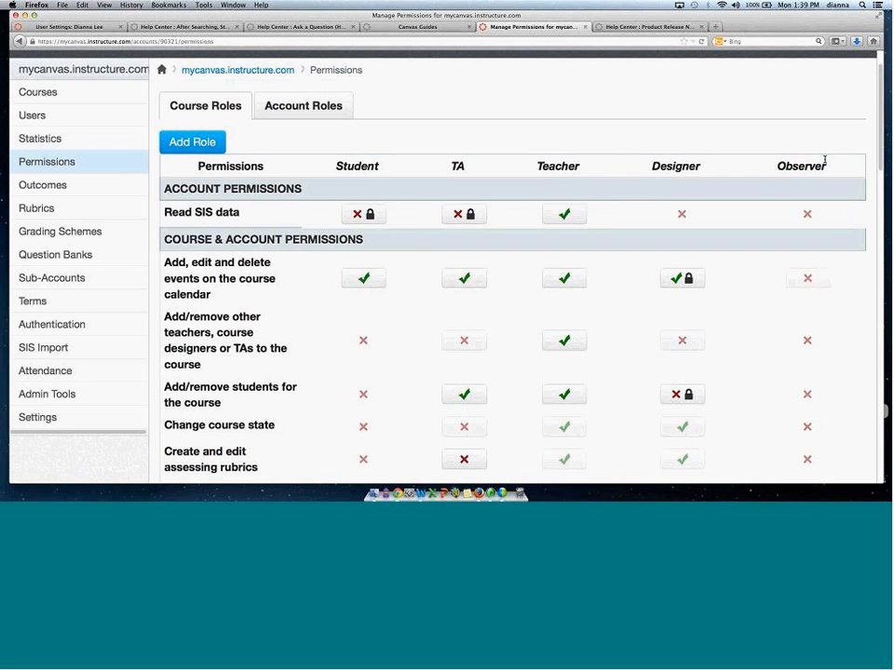
{"action": "scroll", "coordinate": [873, 122], "scroll_direction": "up", "scroll_amount": 2}
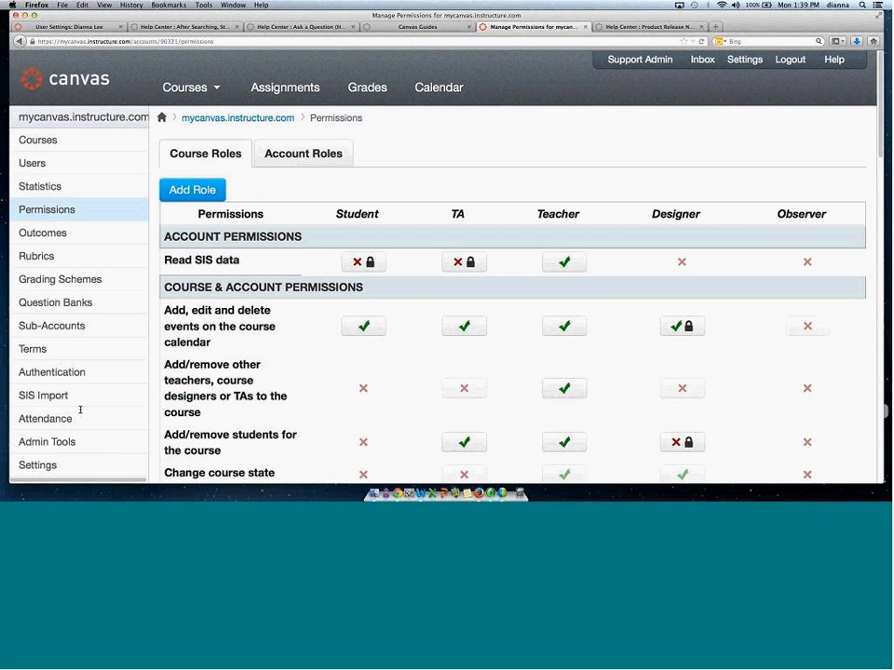
Open the account Settings Admins tab and scroll through the list of account admins.
{"action": "left_click", "coordinate": [50, 465]}
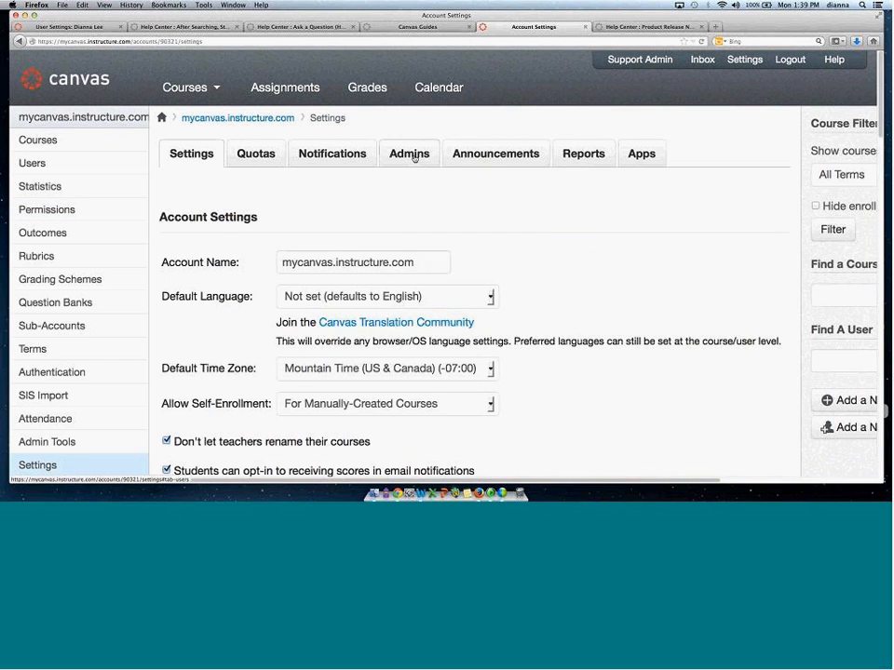
{"action": "left_click", "coordinate": [411, 156]}
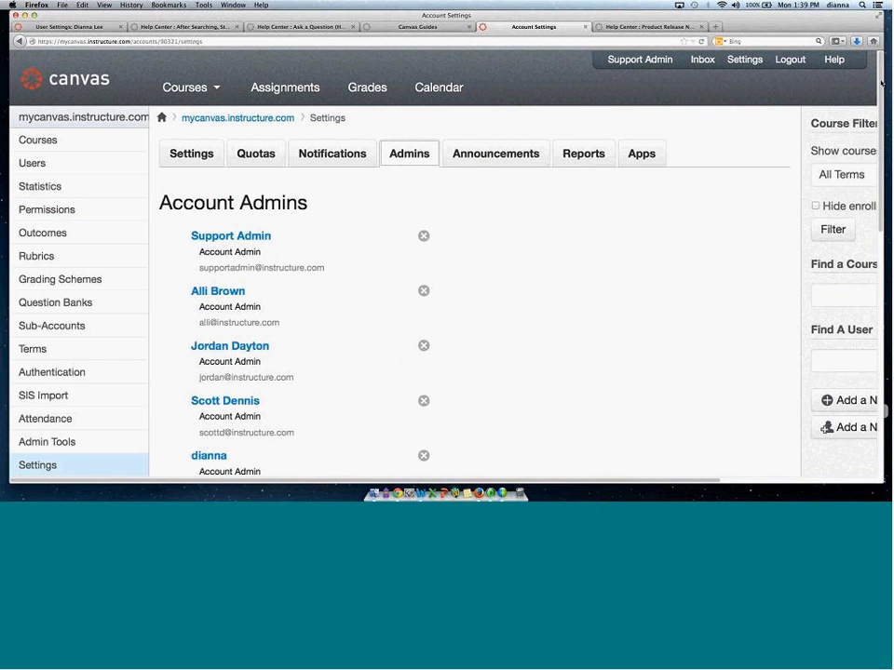
{"action": "scroll", "coordinate": [879, 85], "scroll_direction": "down", "scroll_amount": 1}
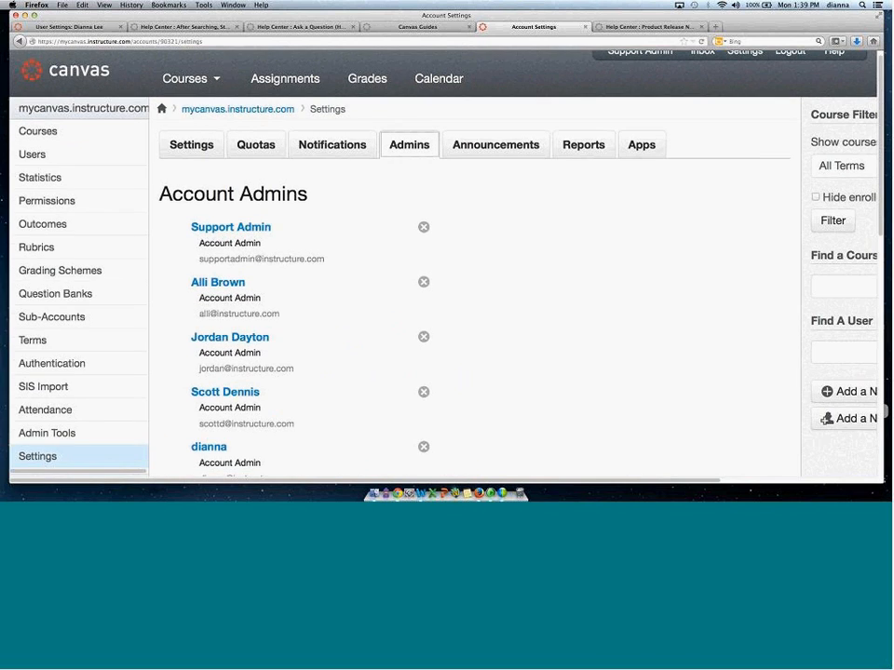
{"action": "scroll", "coordinate": [240, 412], "scroll_direction": "down", "scroll_amount": 10}
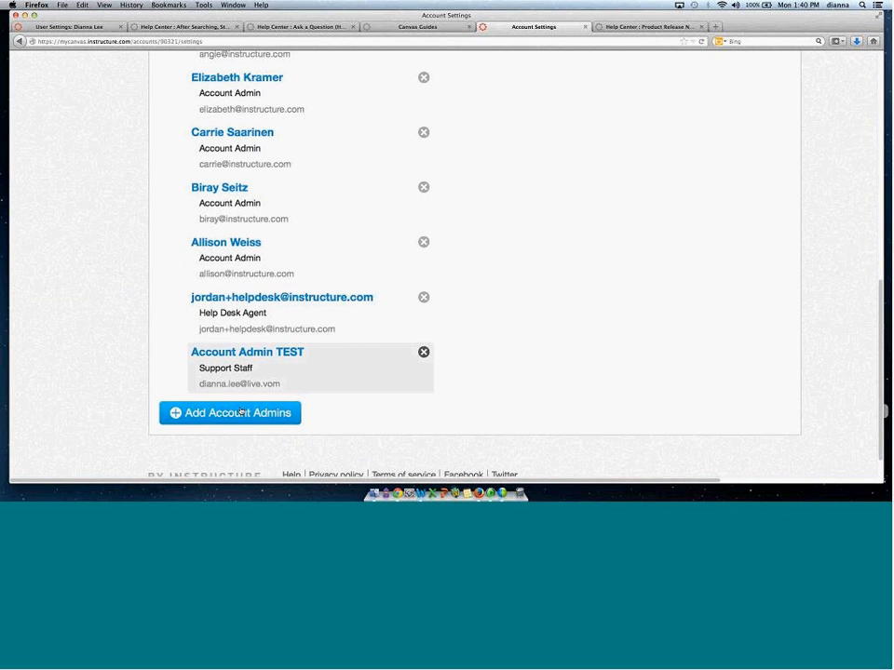
Open the Add Account Admins form, choose the Chairperson role, and cancel without adding anyone.
{"action": "left_click", "coordinate": [240, 412]}
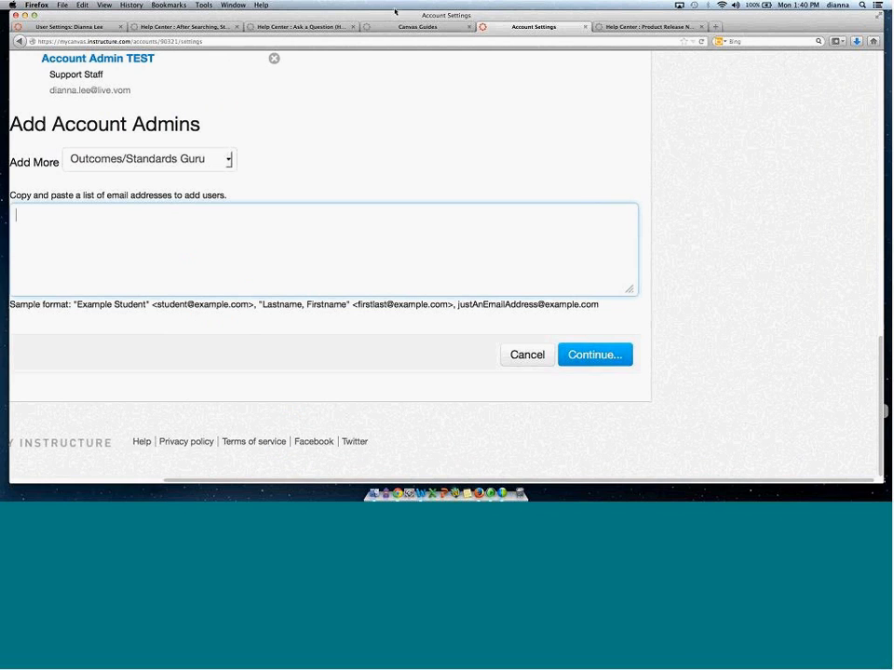
{"action": "left_click_drag", "start_coordinate": [399, 16], "coordinate": [411, 16]}
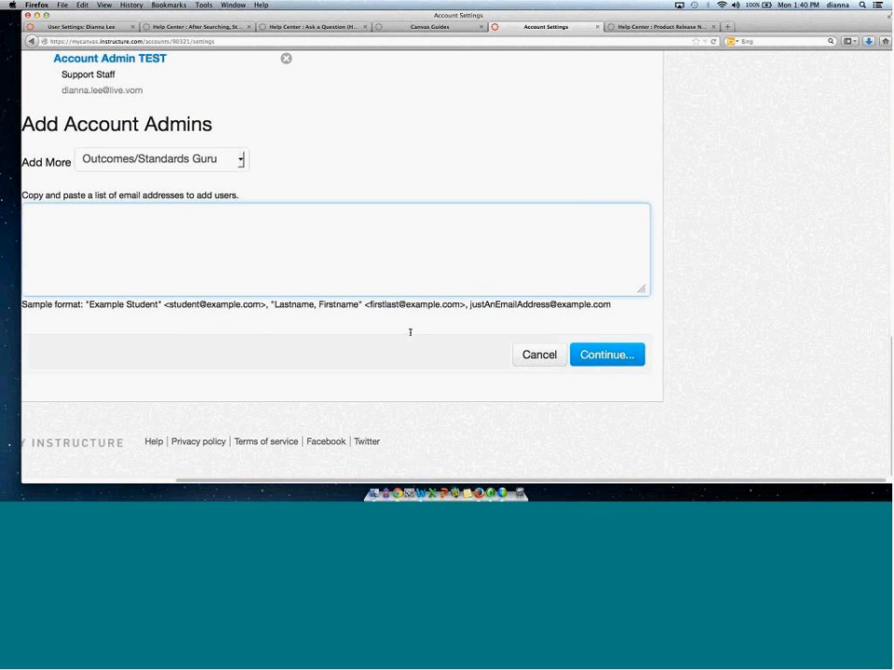
{"action": "scroll", "coordinate": [309, 167], "scroll_direction": "left", "scroll_amount": 3}
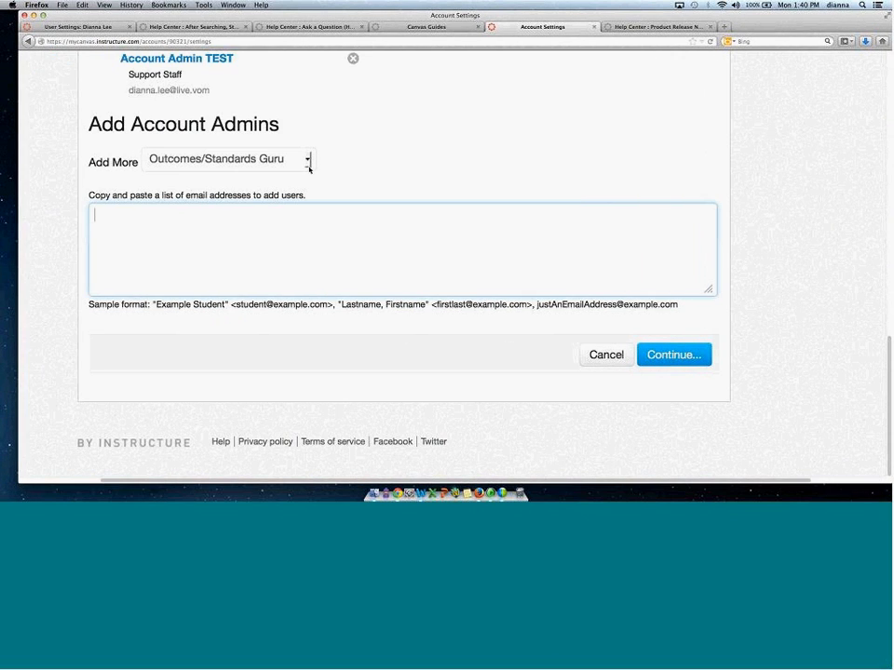
{"action": "left_click", "coordinate": [307, 160]}
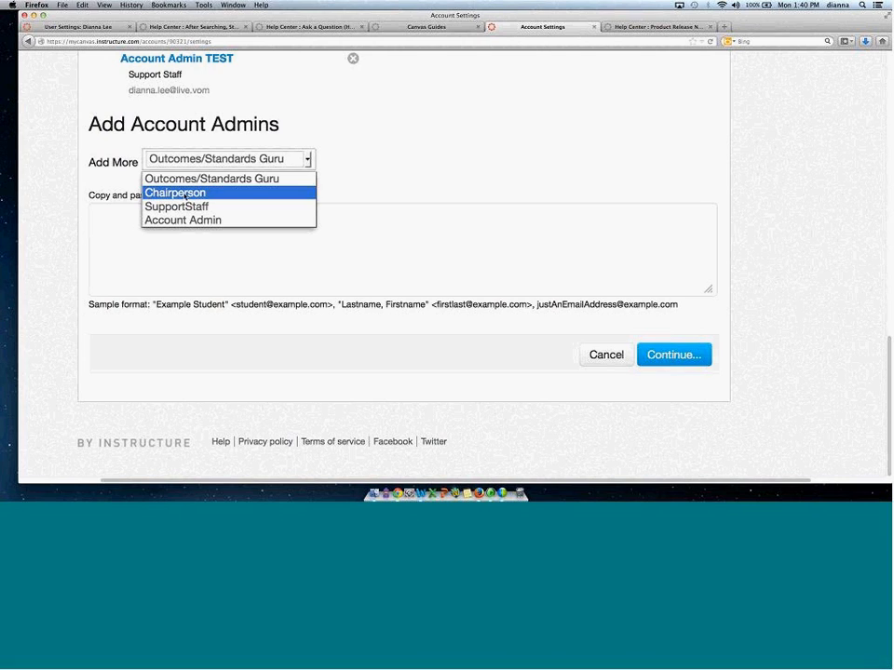
{"action": "left_click", "coordinate": [209, 191]}
{"action": "left_click", "coordinate": [112, 219]}
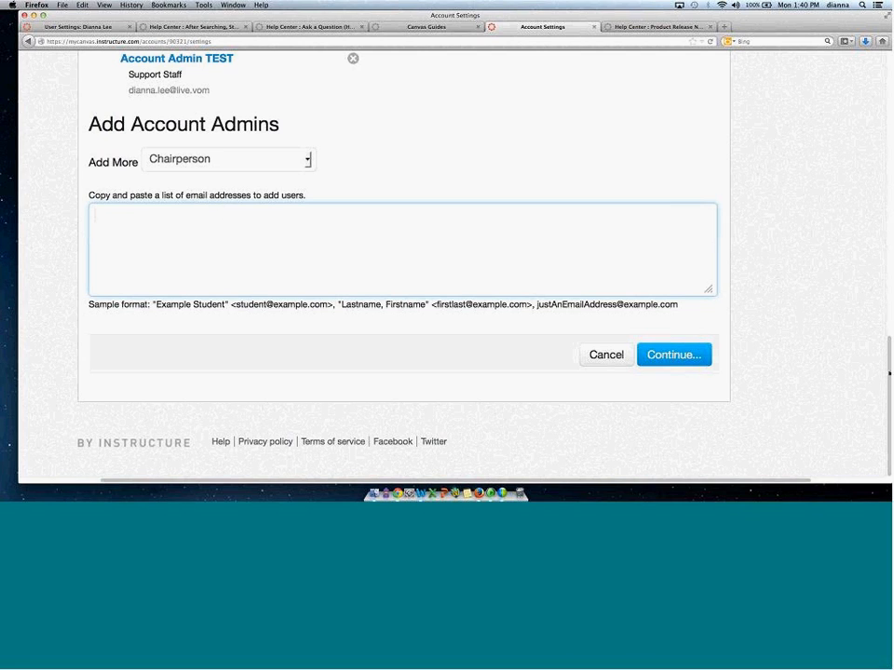
{"action": "scroll", "coordinate": [889, 372], "scroll_direction": "up", "scroll_amount": 1}
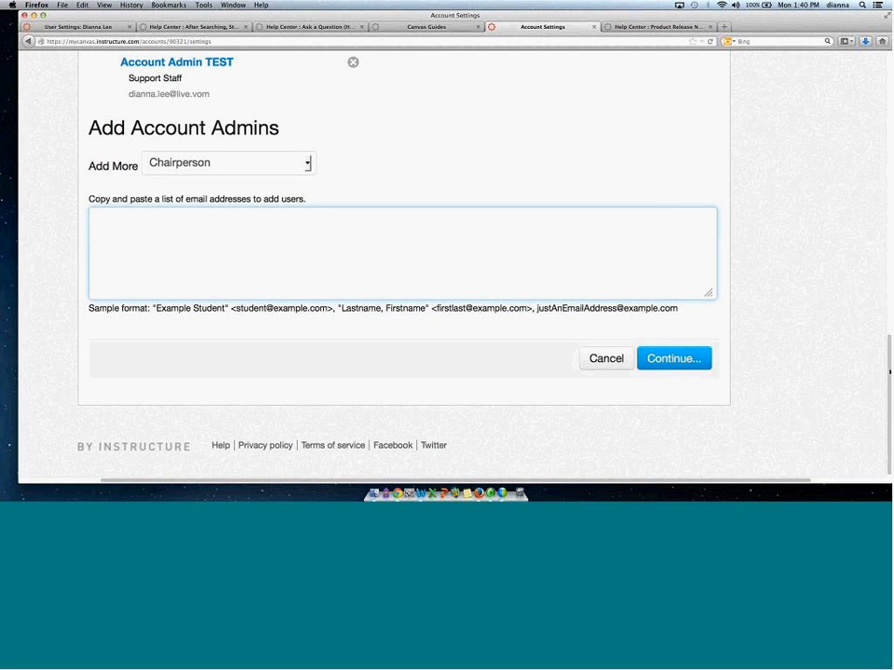
{"action": "left_click", "coordinate": [604, 358]}
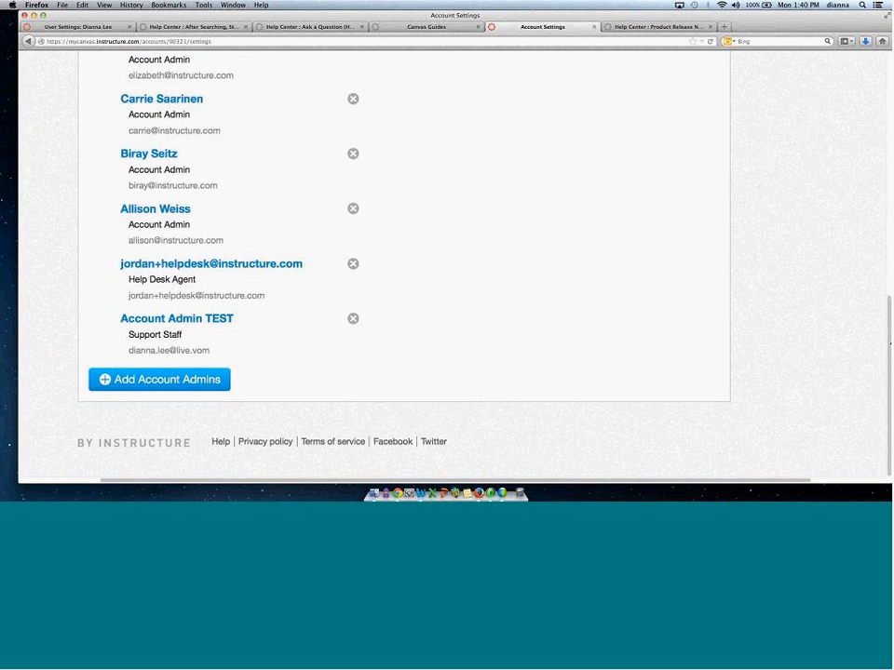
Open the Global Announcements tab and start a new announcement, reviewing its date fields and icon options.
{"action": "left_click_drag", "start_coordinate": [888, 341], "coordinate": [626, 43]}
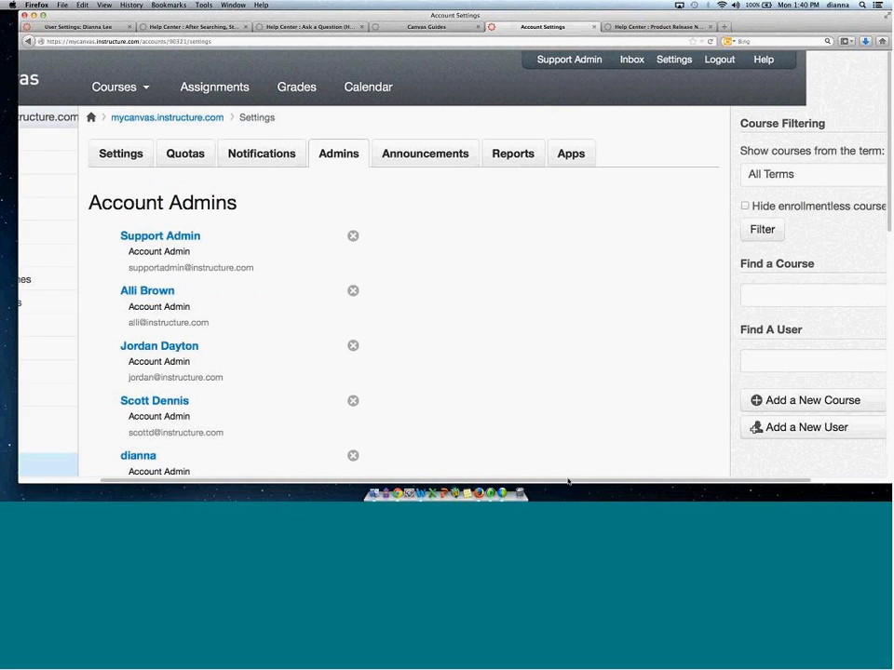
{"action": "left_click_drag", "start_coordinate": [569, 481], "coordinate": [479, 481]}
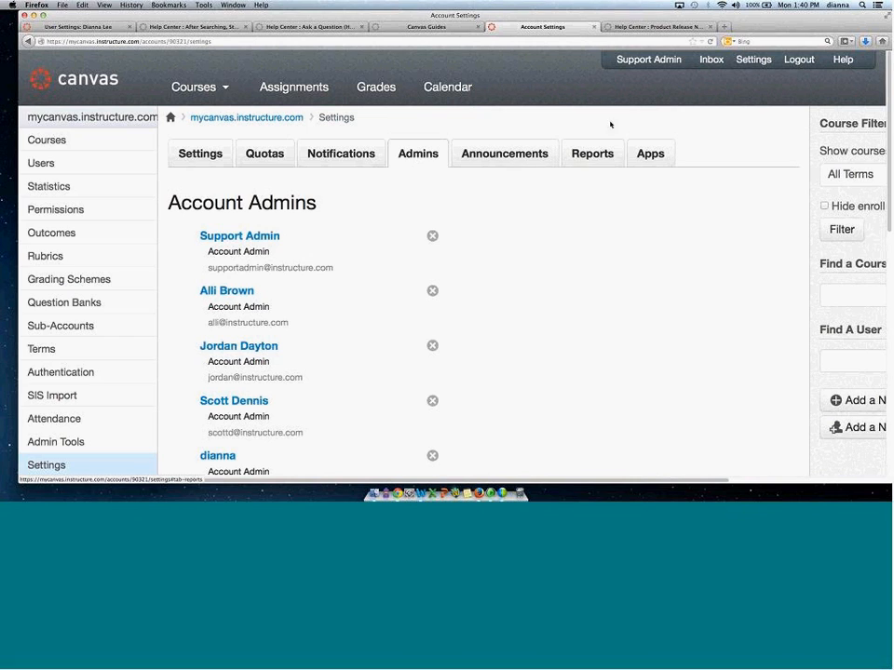
{"action": "left_click", "coordinate": [498, 154]}
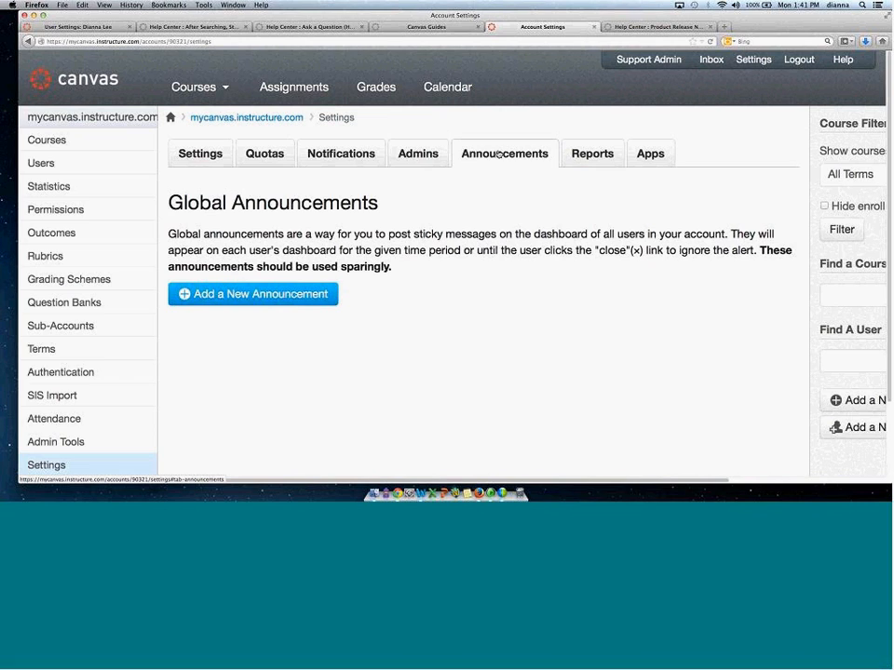
{"action": "left_click", "coordinate": [235, 293]}
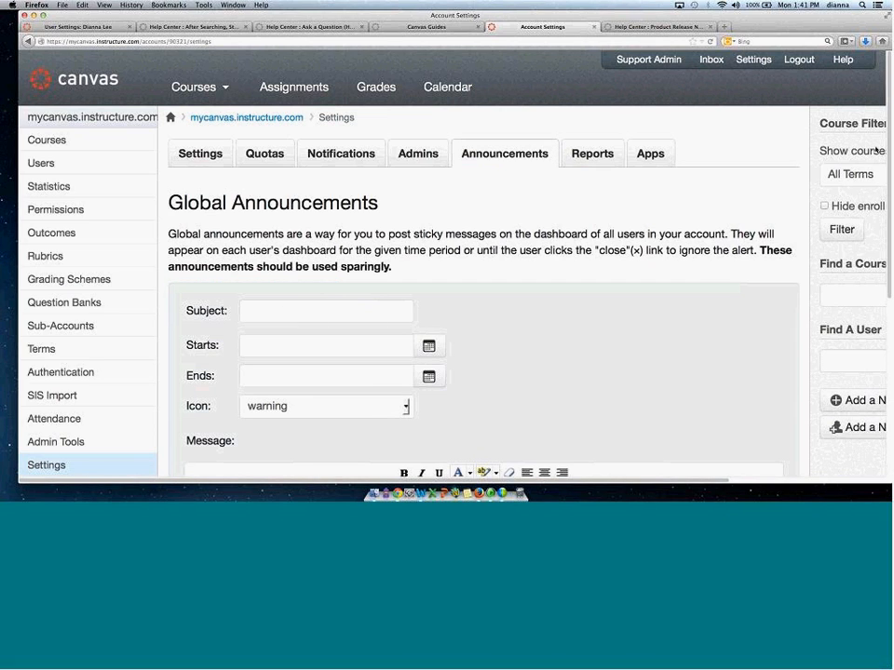
{"action": "scroll", "coordinate": [311, 154], "scroll_direction": "down", "scroll_amount": 3}
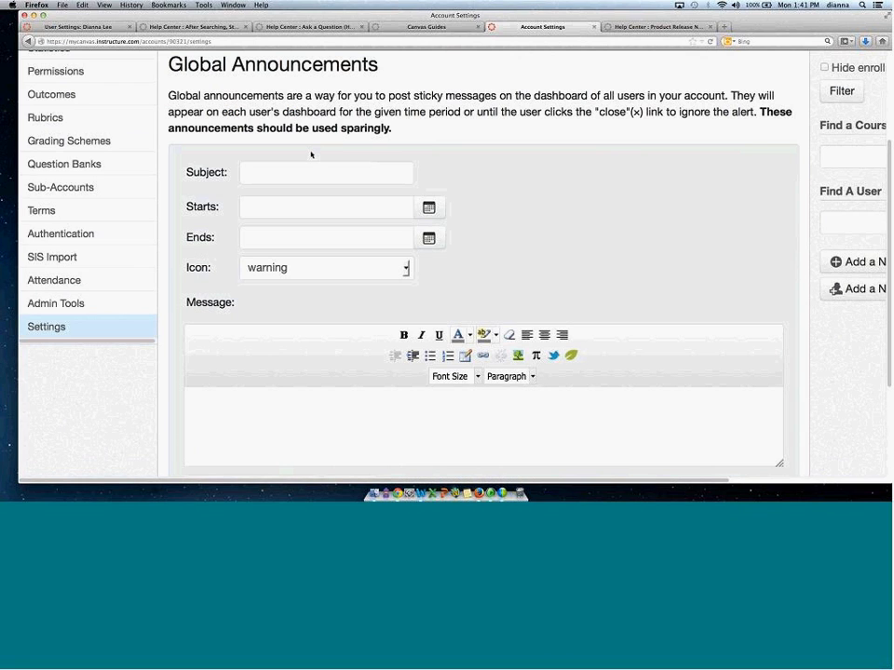
{"action": "left_click", "coordinate": [280, 207]}
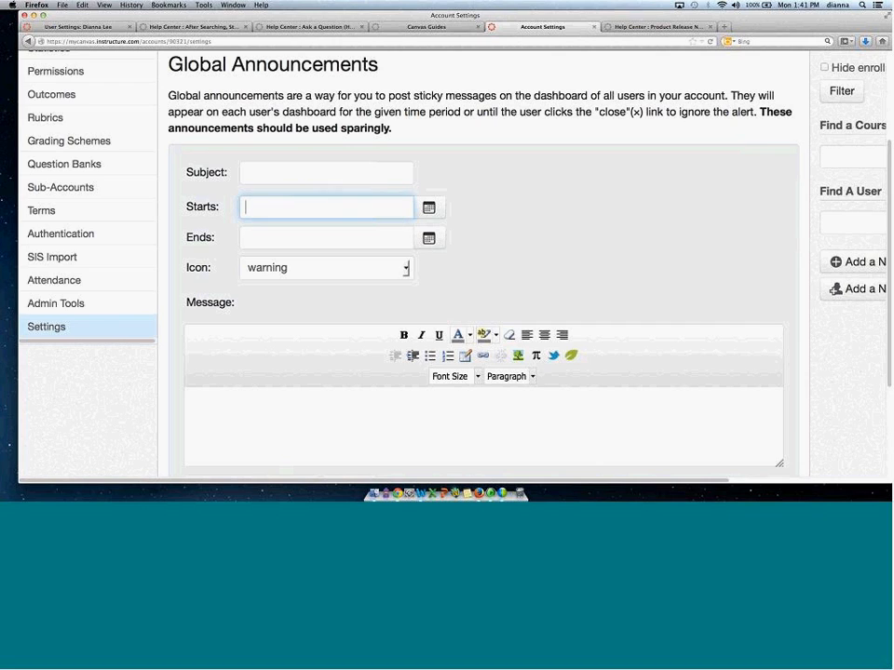
{"action": "left_click", "coordinate": [405, 267]}
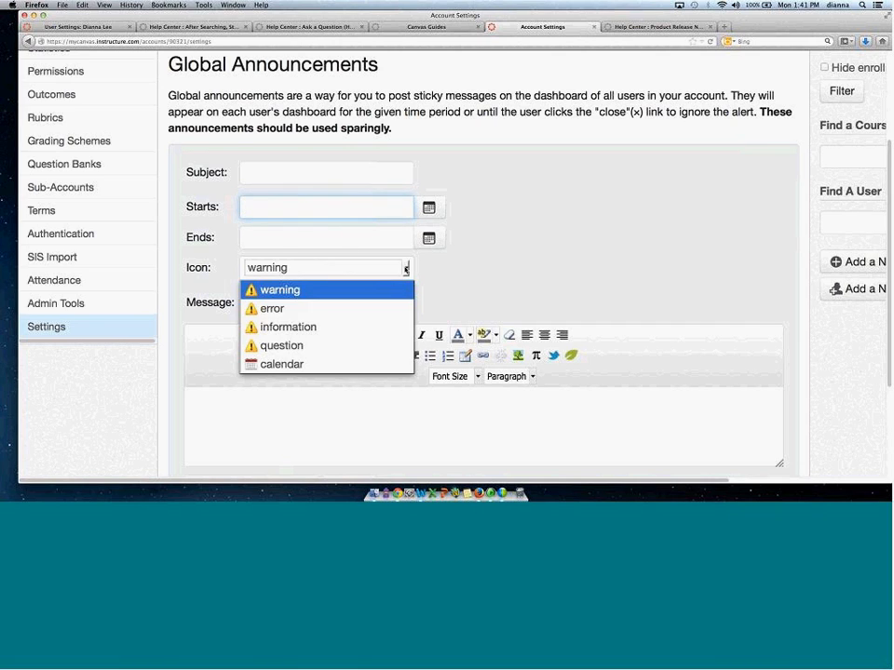
{"action": "left_click", "coordinate": [509, 277]}
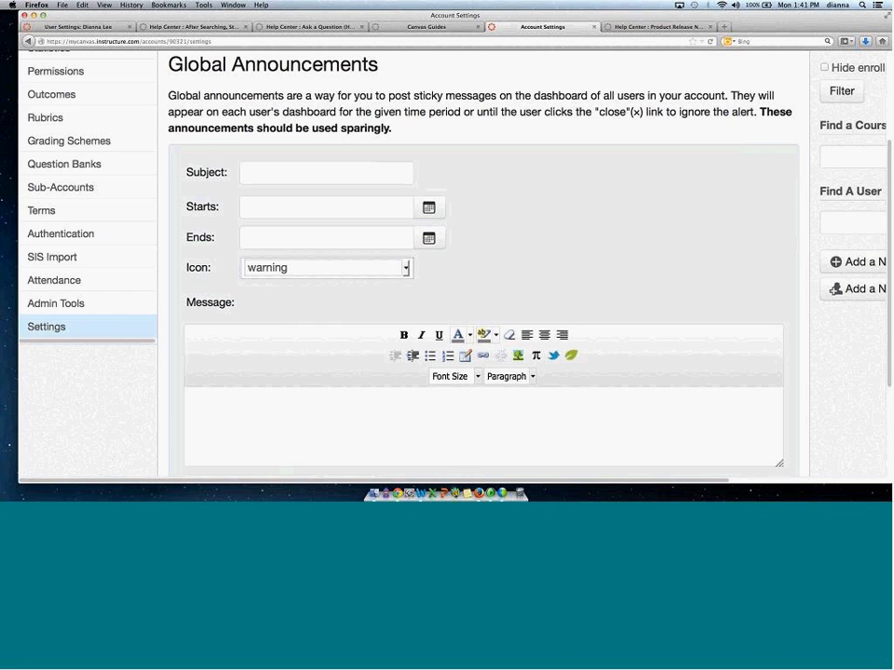
{"action": "scroll", "coordinate": [239, 405], "scroll_direction": "down", "scroll_amount": 2}
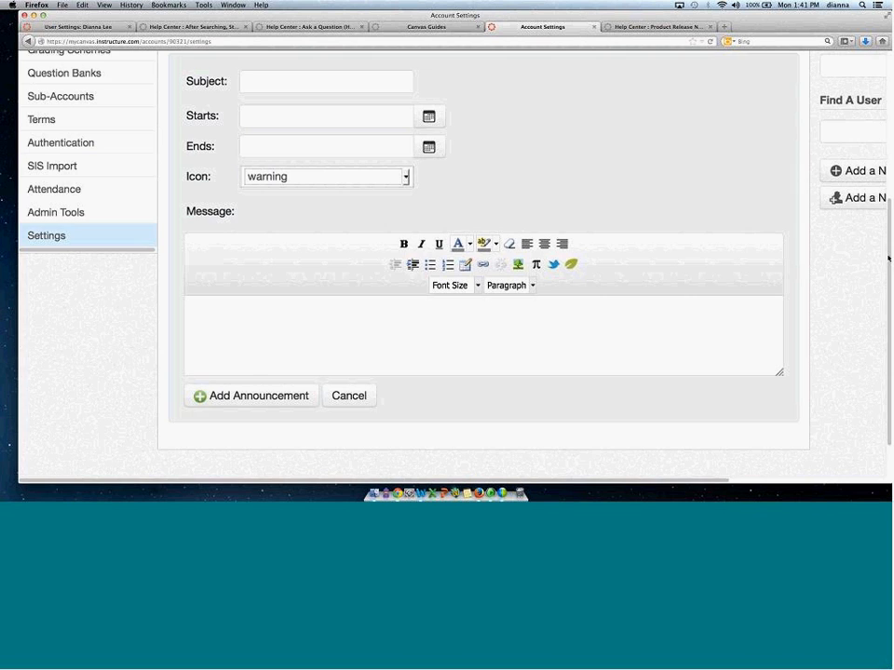
{"action": "scroll", "coordinate": [887, 261], "scroll_direction": "up", "scroll_amount": 3}
{"action": "scroll", "coordinate": [466, 201], "scroll_direction": "up", "scroll_amount": 1}
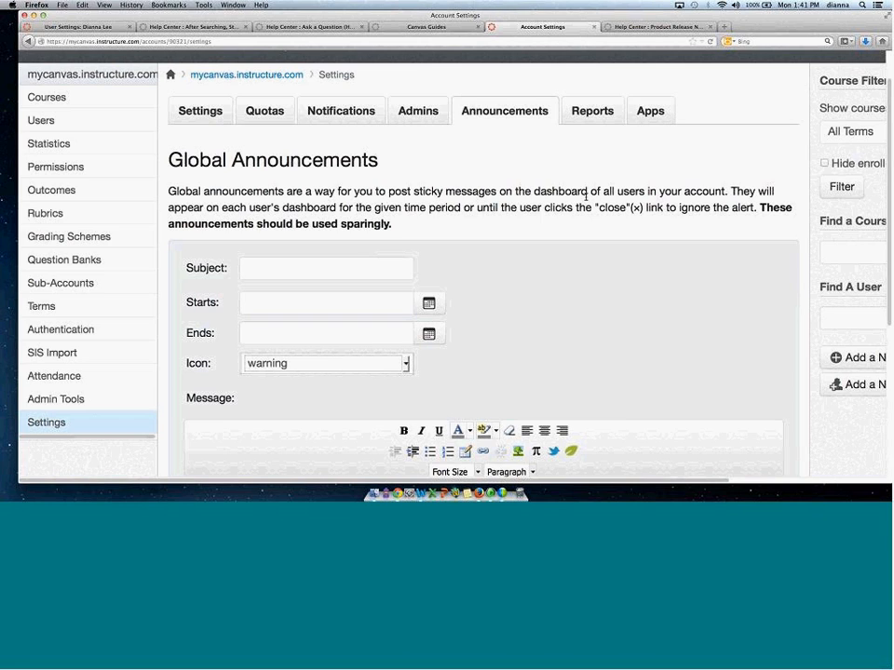
Open the Reports tab and view the Grade Export report's description and example.
{"action": "left_click", "coordinate": [598, 113]}
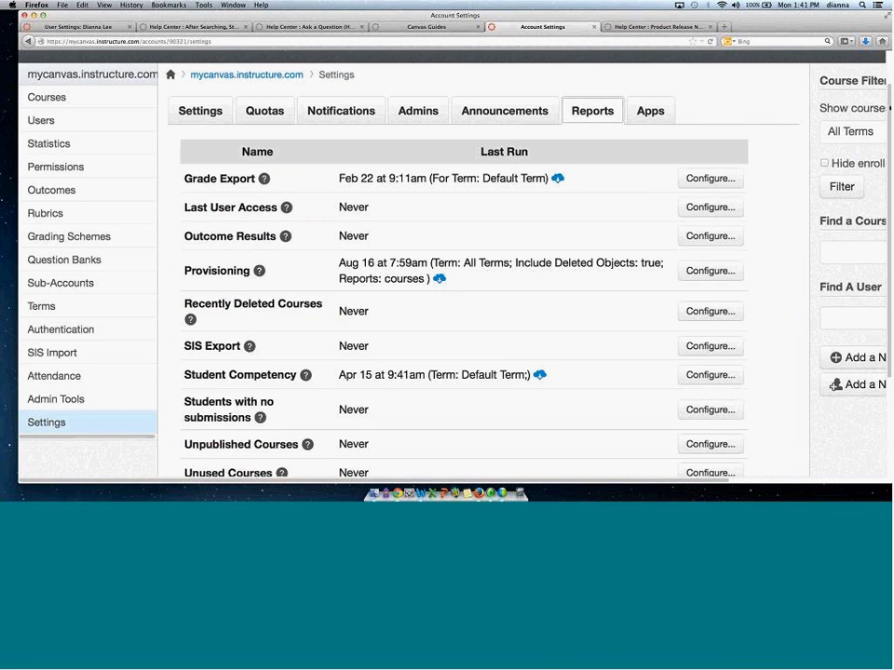
{"action": "scroll", "coordinate": [456, 280], "scroll_direction": "down", "scroll_amount": 1}
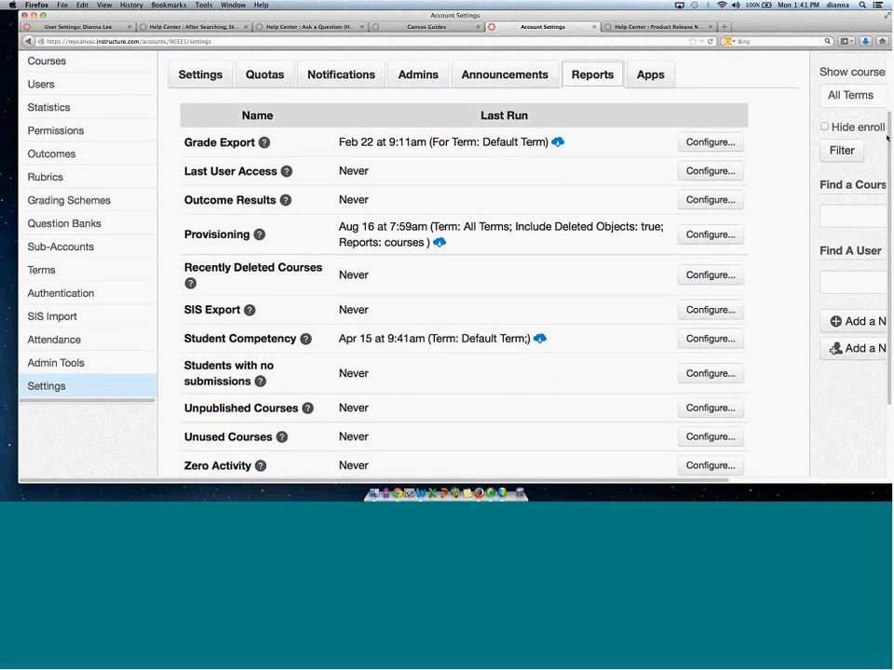
{"action": "scroll", "coordinate": [886, 136], "scroll_direction": "down", "scroll_amount": 1}
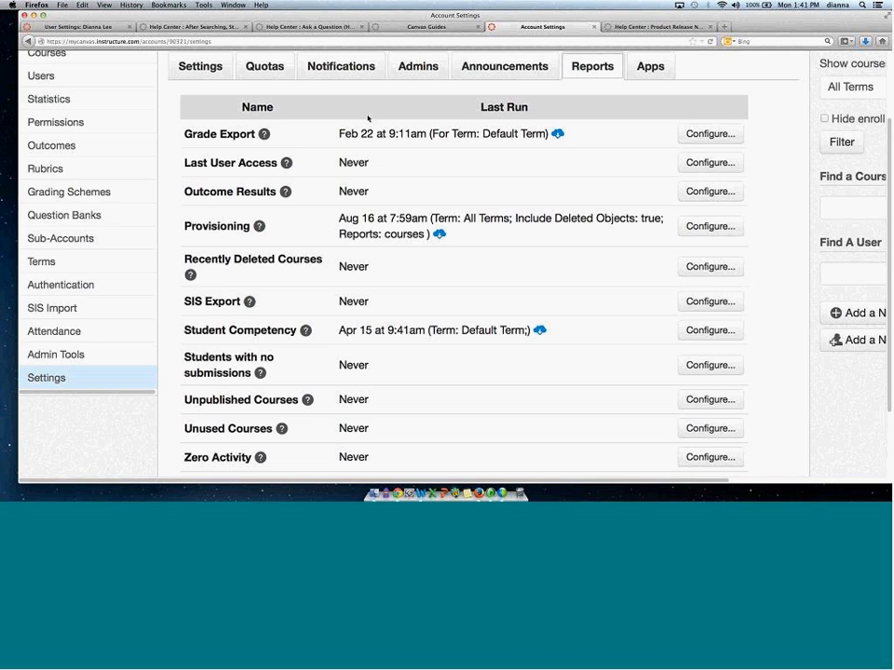
{"action": "left_click", "coordinate": [263, 135]}
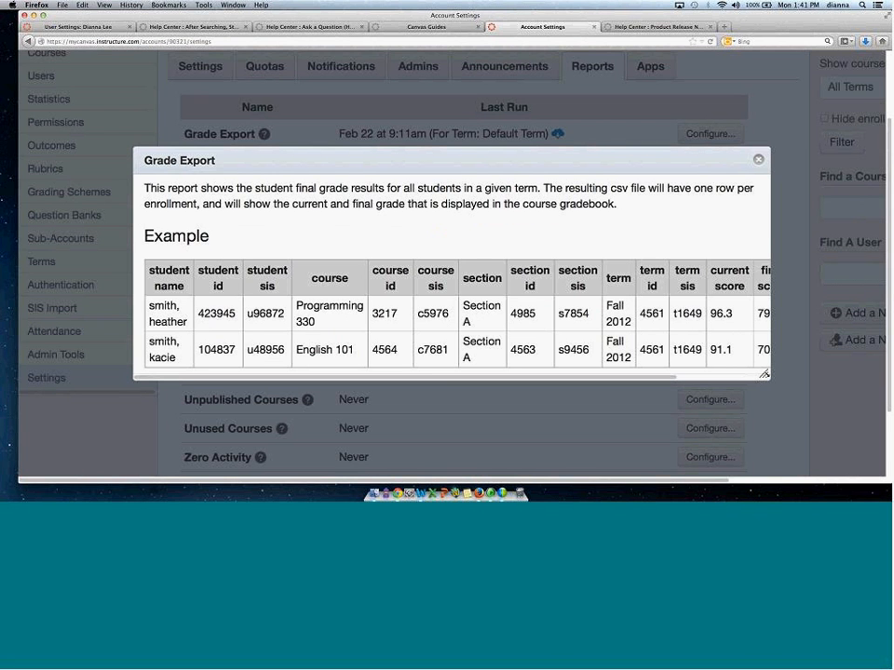
{"action": "left_click_drag", "start_coordinate": [637, 153], "coordinate": [541, 117]}
{"action": "left_click_drag", "start_coordinate": [767, 351], "coordinate": [798, 350]}
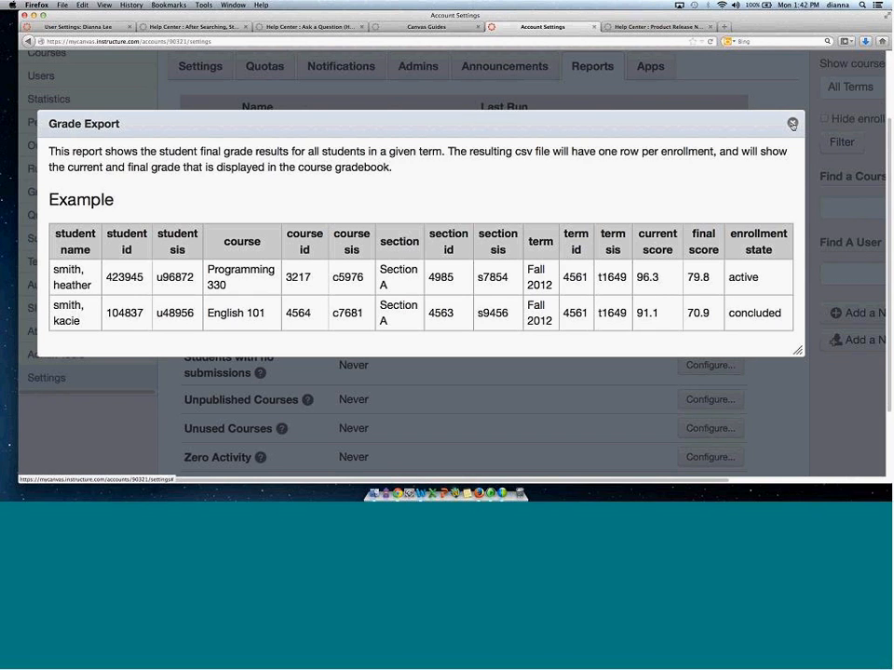
{"action": "left_click", "coordinate": [791, 124]}
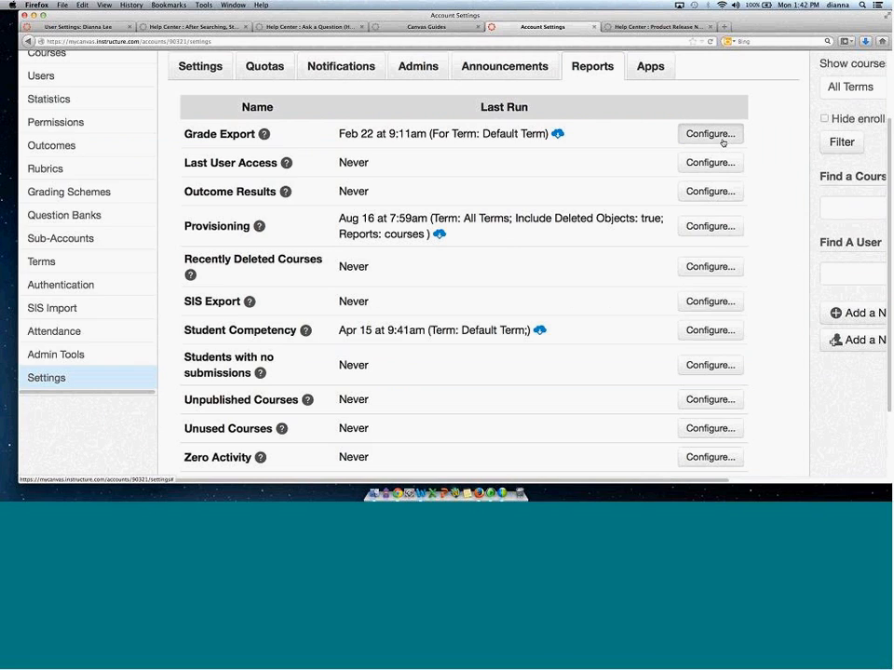
Open the Grade Export report configuration, review its term choices, and close it without running.
{"action": "left_click", "coordinate": [720, 139]}
{"action": "left_click", "coordinate": [498, 236]}
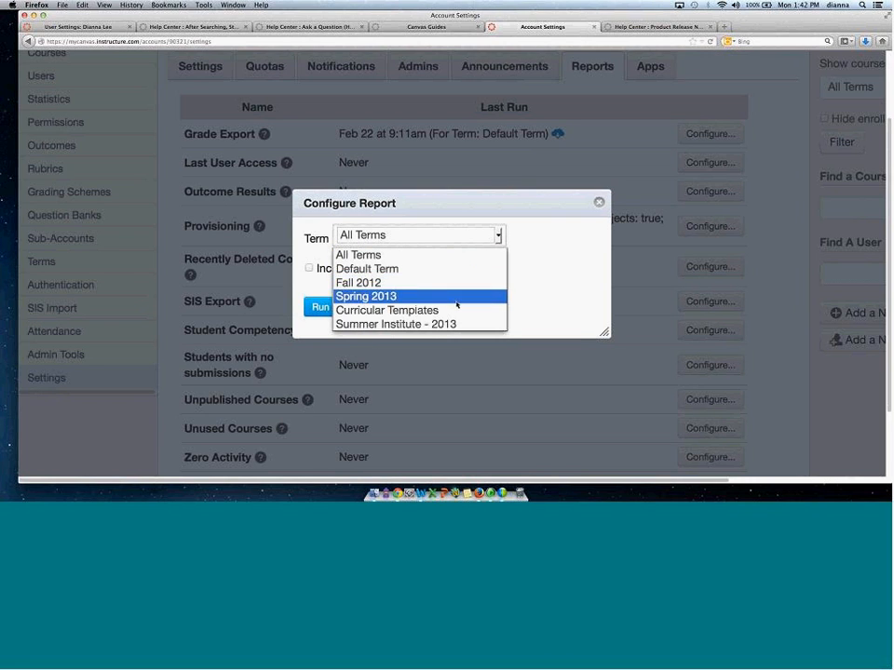
{"action": "left_click", "coordinate": [599, 202]}
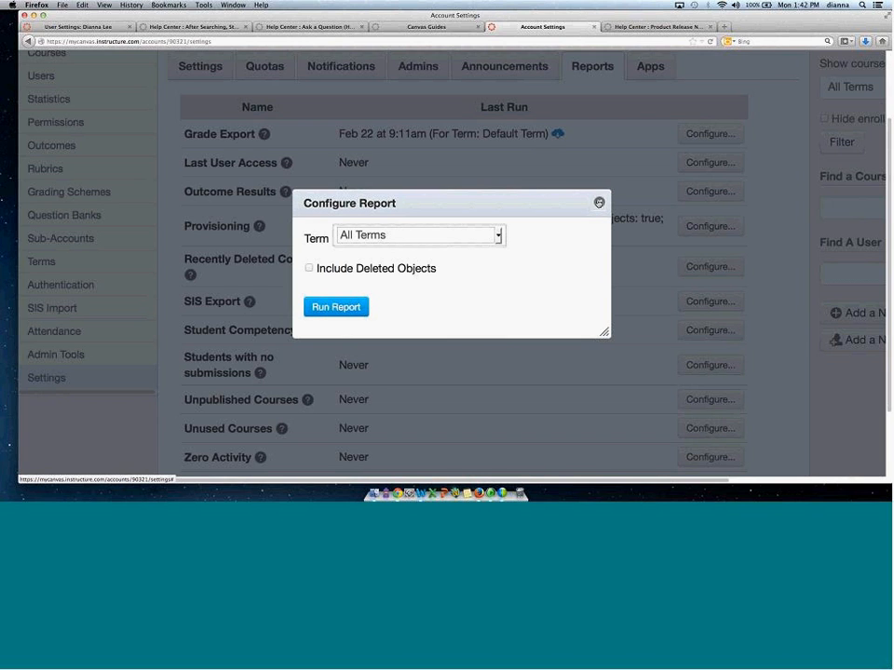
Close the report configuration, then open the Outcome Results report's description and widen it to review the full example table.
{"action": "left_click", "coordinate": [599, 202]}
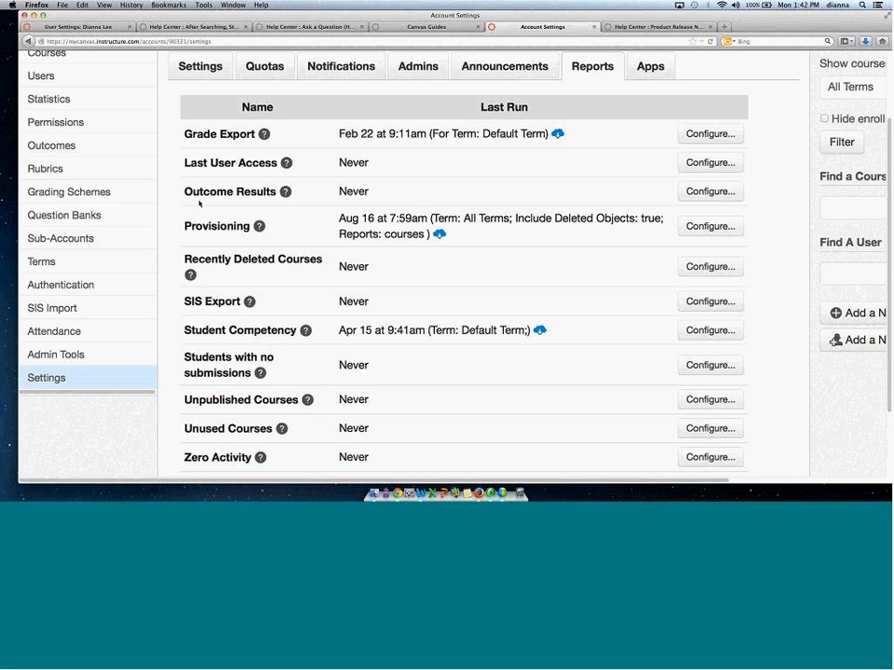
{"action": "left_click_drag", "start_coordinate": [183, 197], "coordinate": [282, 195]}
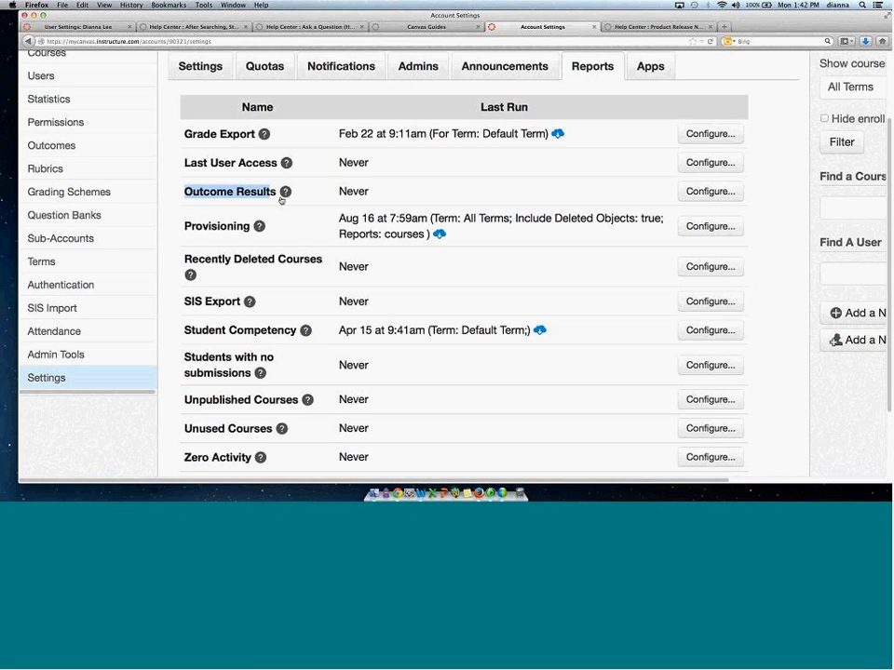
{"action": "left_click", "coordinate": [287, 196]}
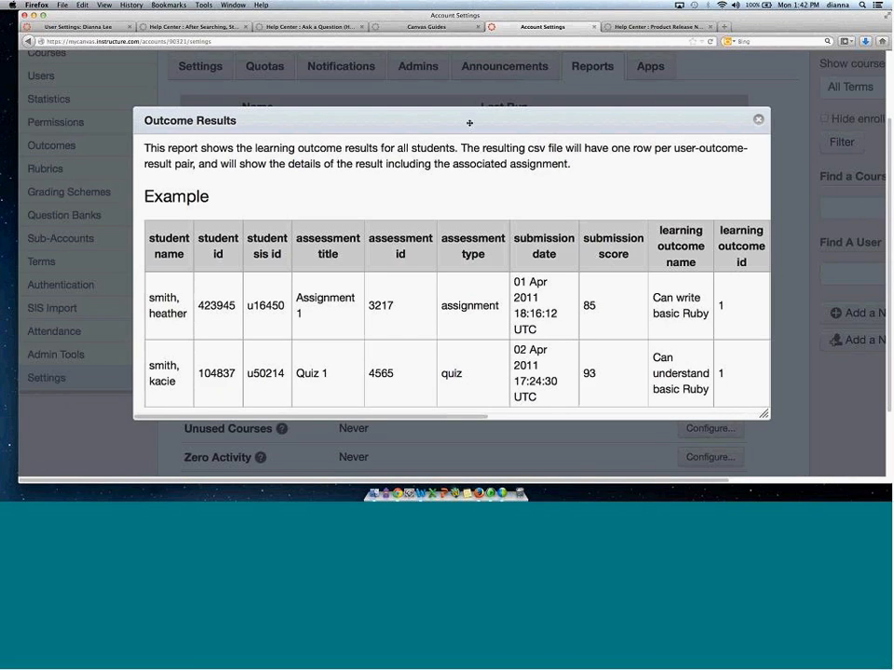
{"action": "left_click_drag", "start_coordinate": [430, 120], "coordinate": [313, 92]}
{"action": "left_click_drag", "start_coordinate": [649, 383], "coordinate": [871, 385]}
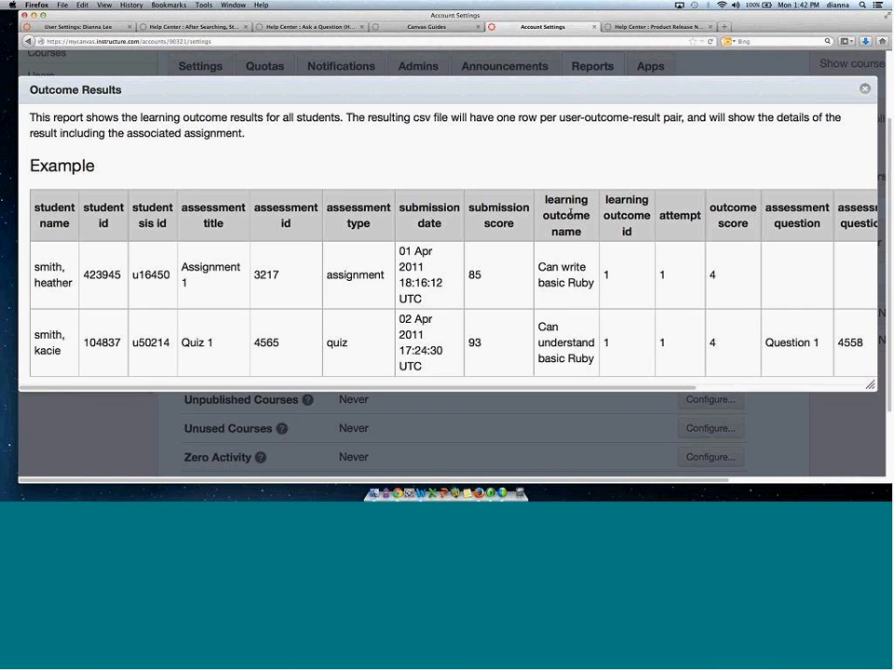
{"action": "left_click_drag", "start_coordinate": [570, 214], "coordinate": [593, 282]}
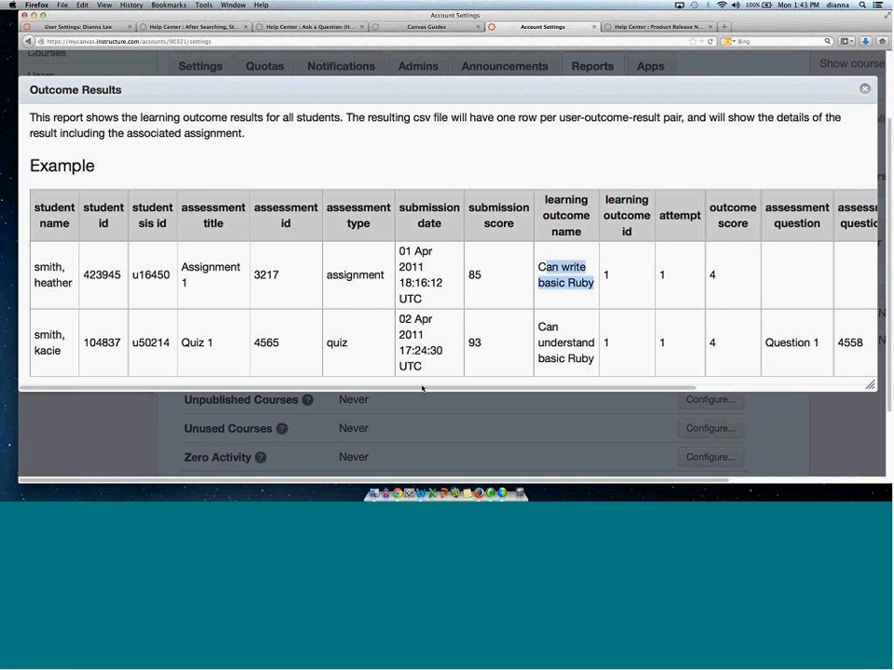
{"action": "scroll", "coordinate": [484, 353], "scroll_direction": "right", "scroll_amount": 5}
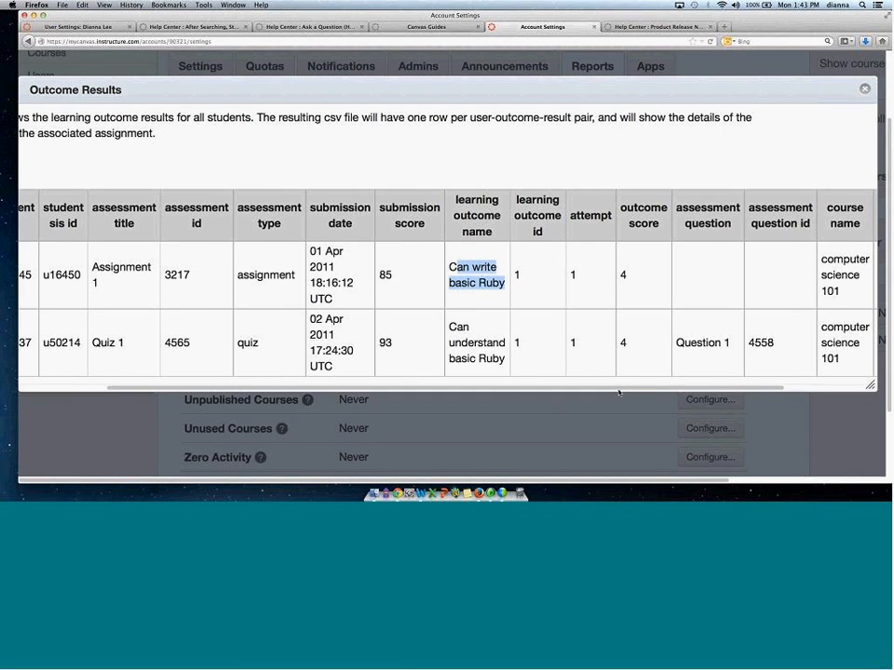
{"action": "scroll", "coordinate": [804, 357], "scroll_direction": "right", "scroll_amount": 5}
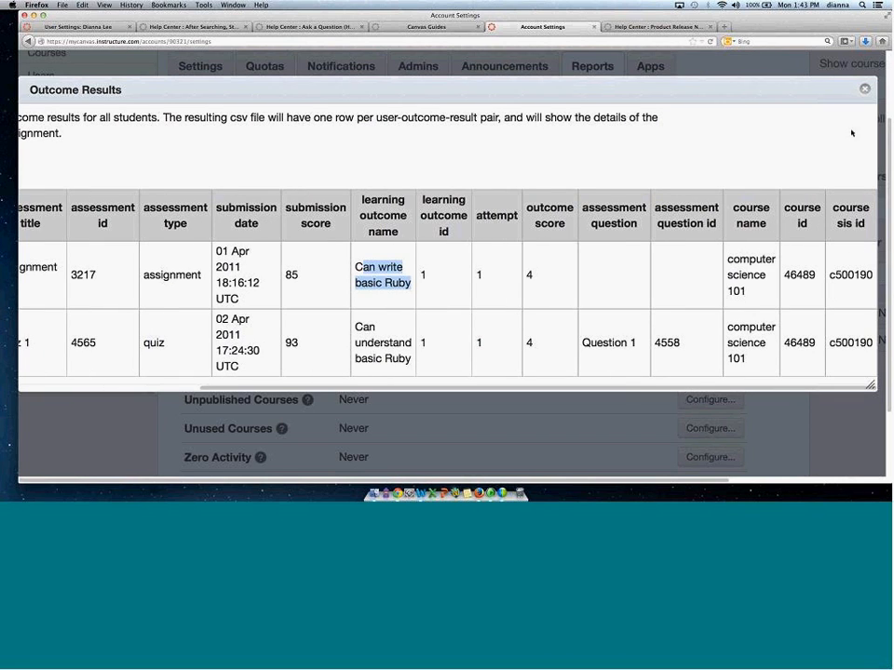
{"action": "left_click", "coordinate": [865, 90]}
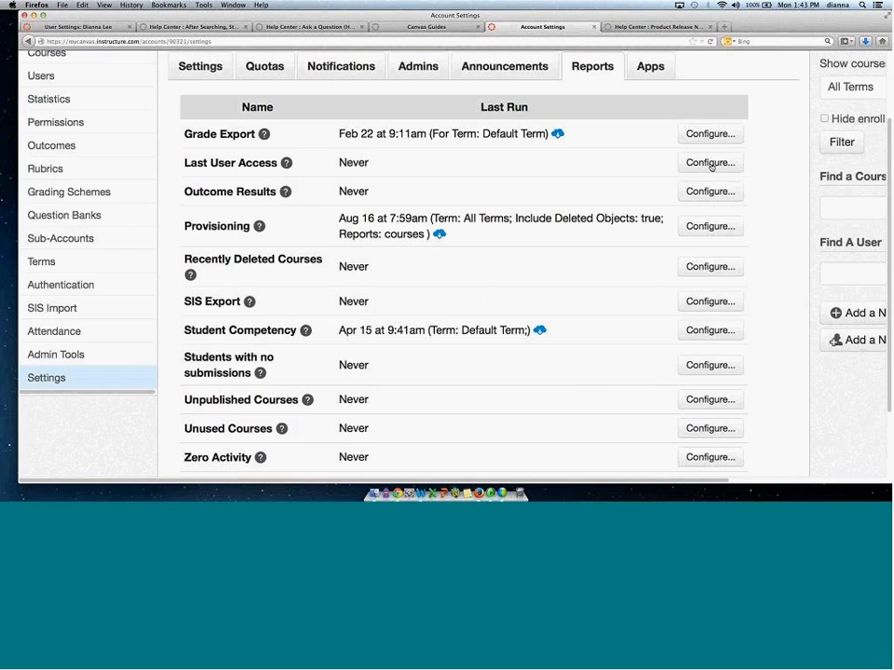
Open the Outcome Results report configuration, review its term and order options, and close it without running.
{"action": "left_click", "coordinate": [707, 190]}
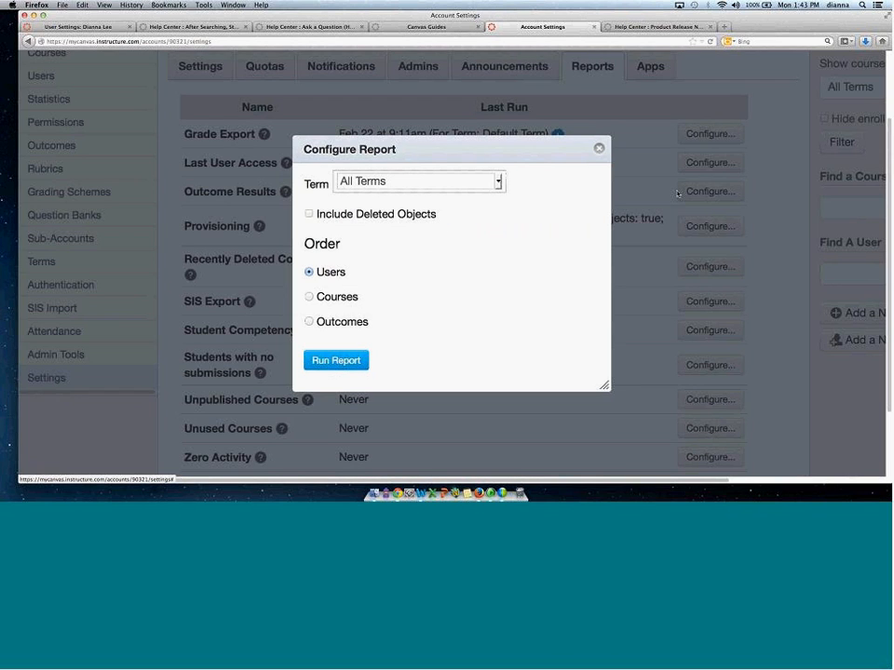
{"action": "left_click", "coordinate": [499, 184]}
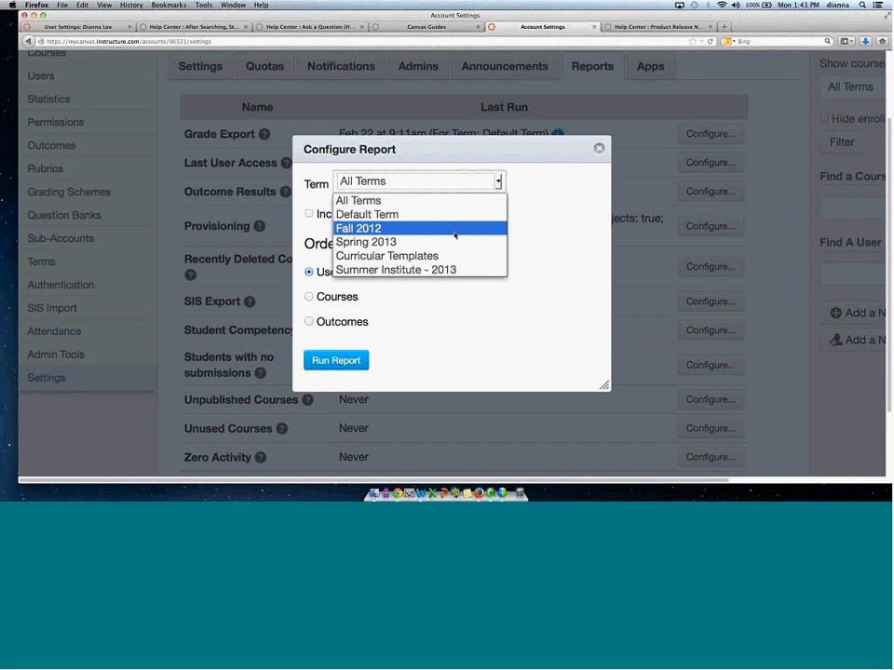
{"action": "left_click", "coordinate": [554, 239]}
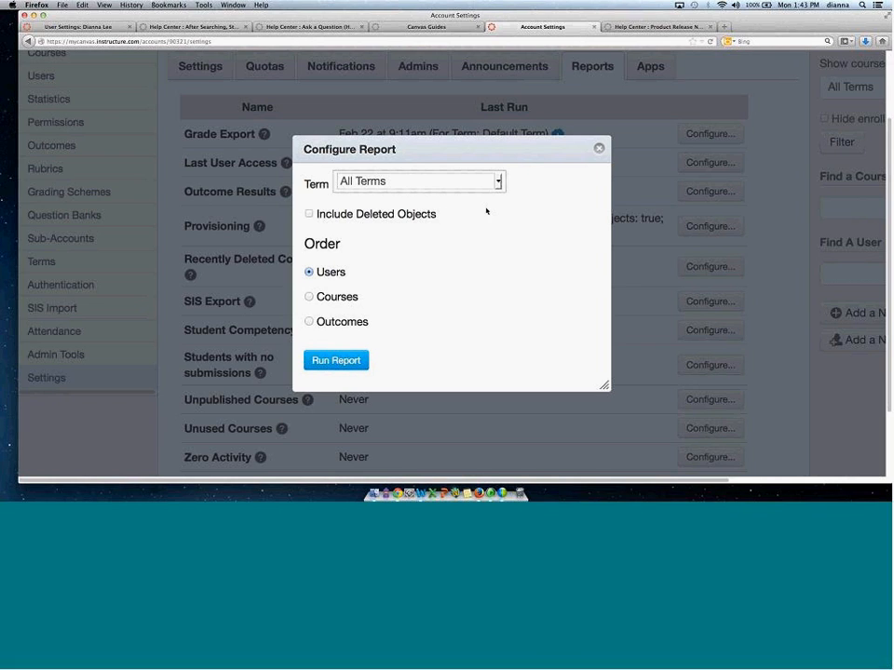
{"action": "left_click", "coordinate": [309, 214]}
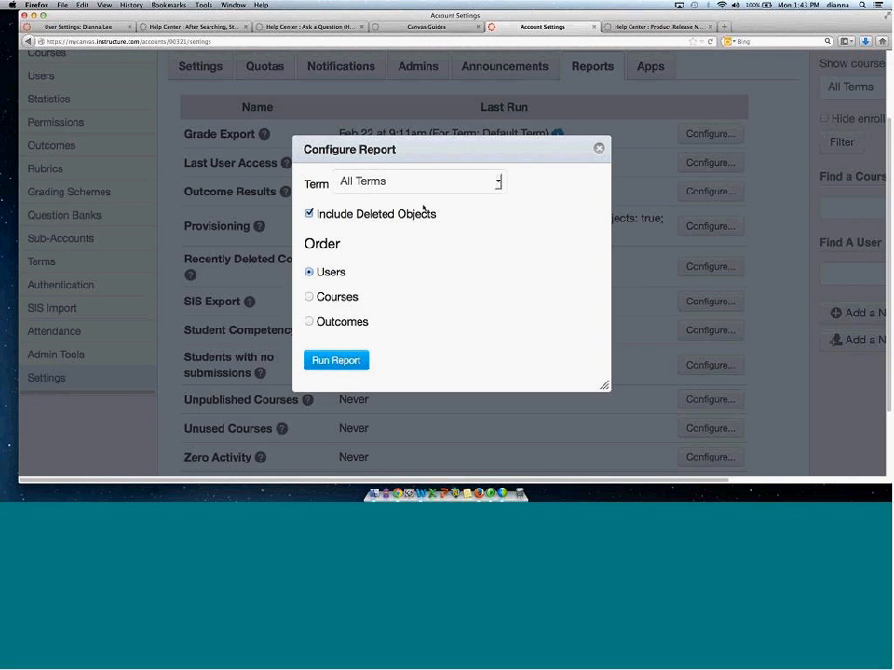
{"action": "left_click", "coordinate": [600, 149]}
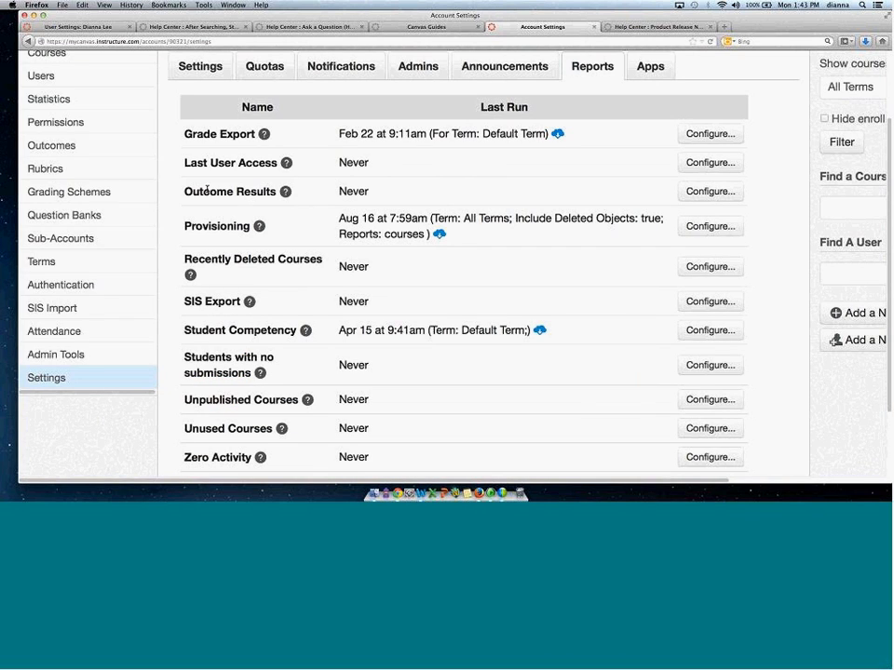
Open the Provisioning report's description and close it.
{"action": "left_click_drag", "start_coordinate": [193, 191], "coordinate": [252, 189]}
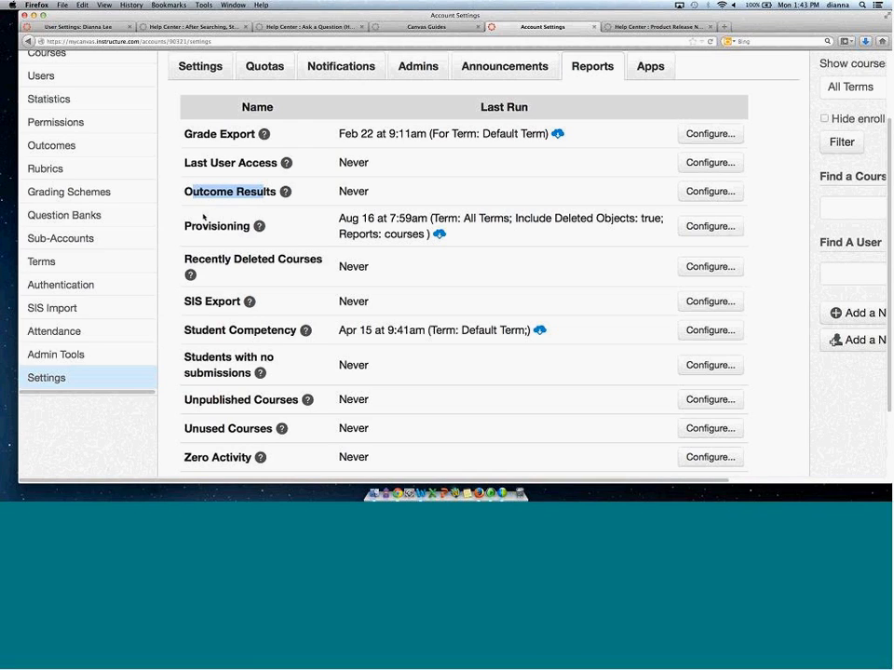
{"action": "left_click_drag", "start_coordinate": [185, 225], "coordinate": [217, 224]}
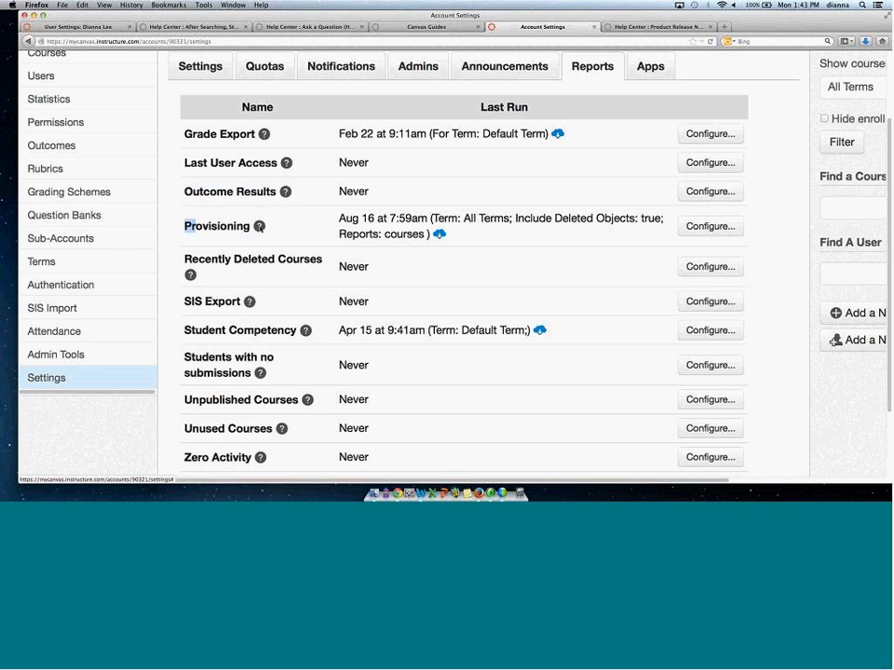
{"action": "left_click", "coordinate": [259, 226]}
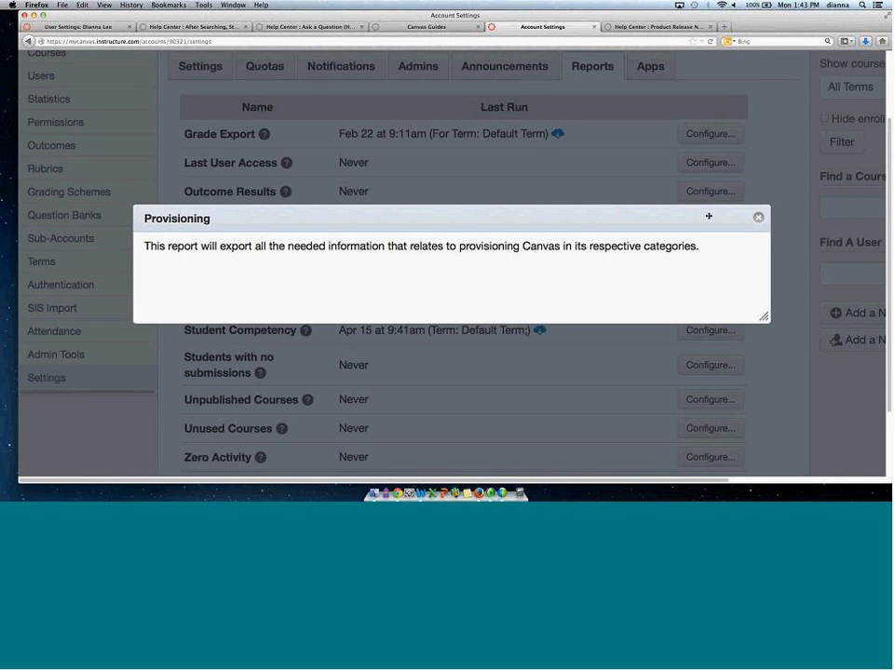
{"action": "left_click", "coordinate": [757, 220]}
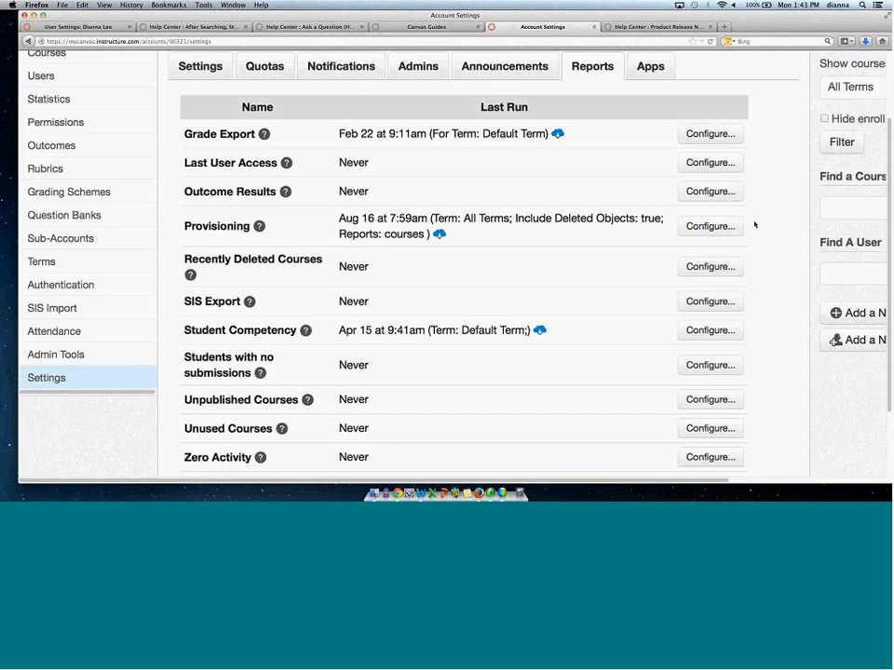
Open the Provisioning report configuration, review its term choices and CSV options, and close it without running.
{"action": "left_click", "coordinate": [712, 228]}
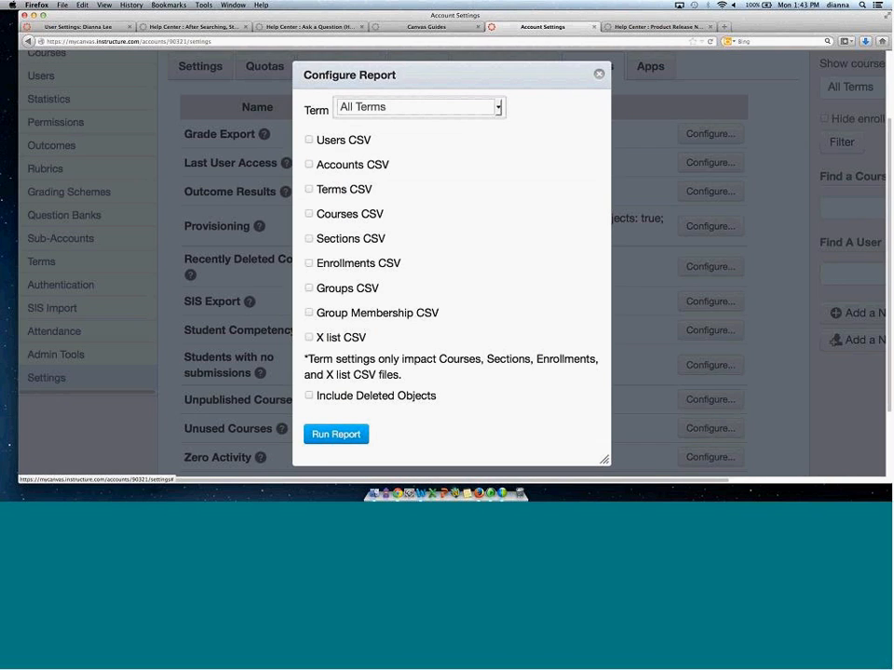
{"action": "left_click", "coordinate": [395, 107]}
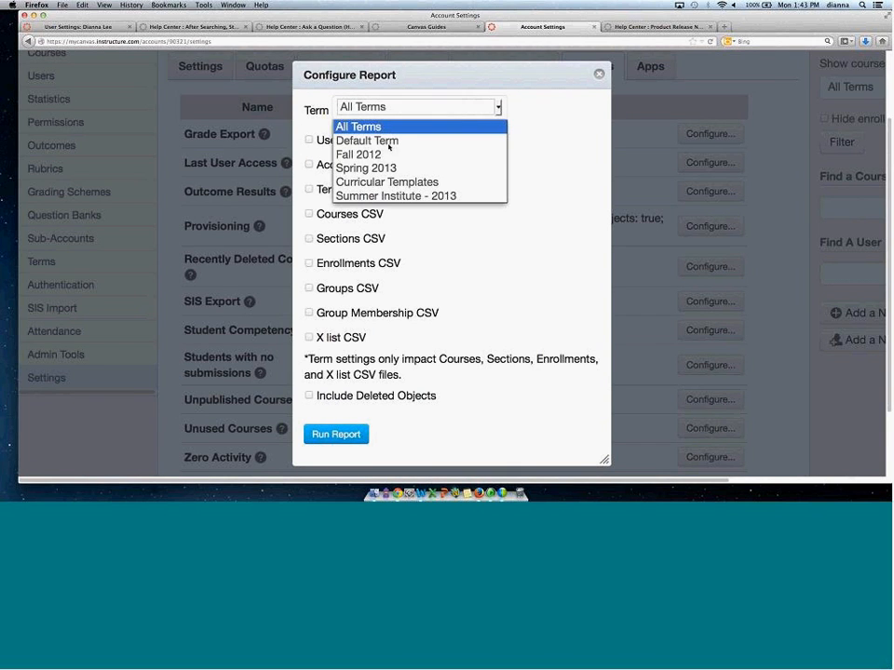
{"action": "left_click", "coordinate": [580, 179]}
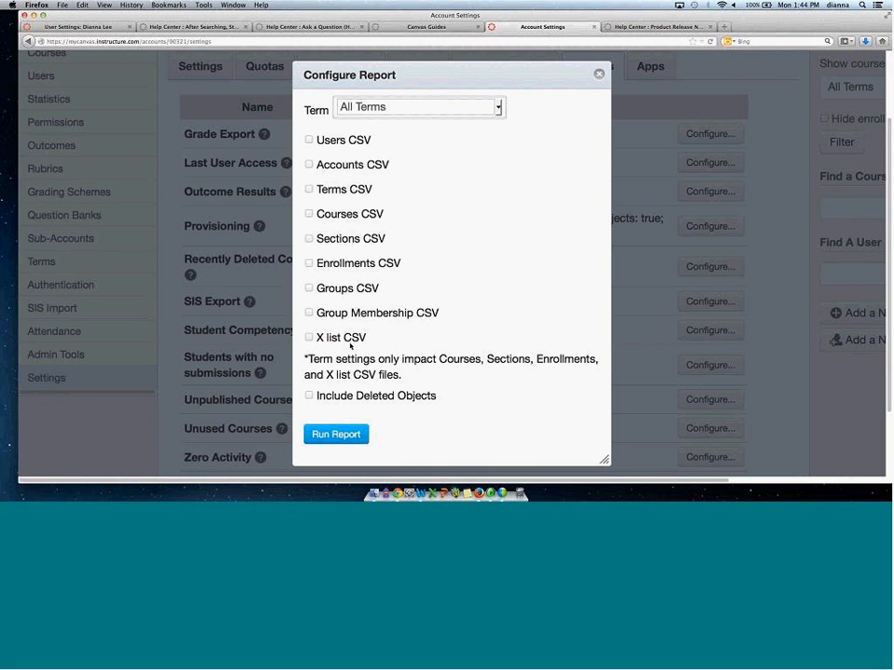
{"action": "left_click_drag", "start_coordinate": [333, 397], "coordinate": [429, 378]}
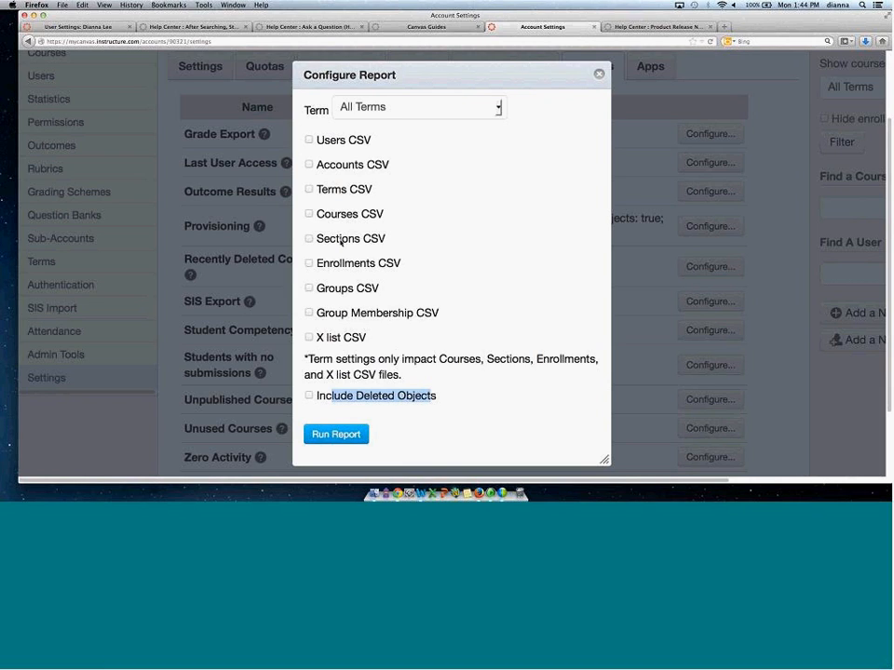
{"action": "left_click", "coordinate": [309, 214]}
{"action": "left_click", "coordinate": [310, 397]}
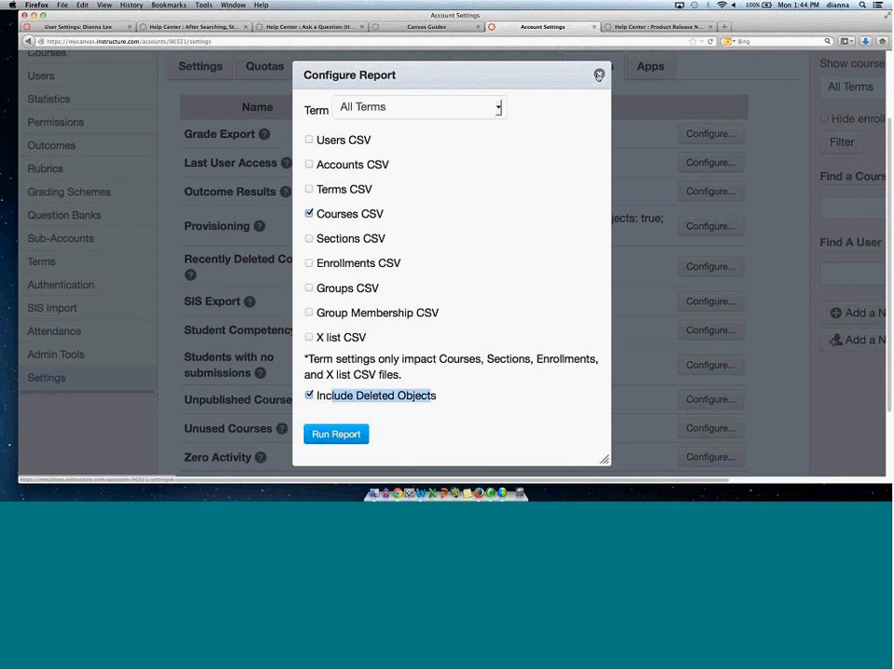
{"action": "left_click", "coordinate": [599, 74]}
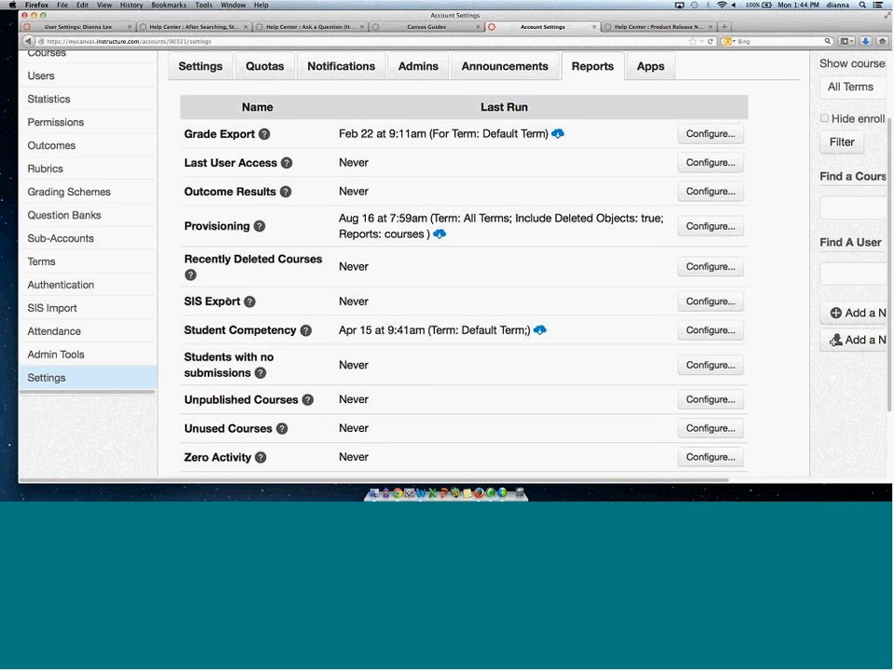
Open the SIS Export report's description and close it.
{"action": "triple_click", "coordinate": [227, 300]}
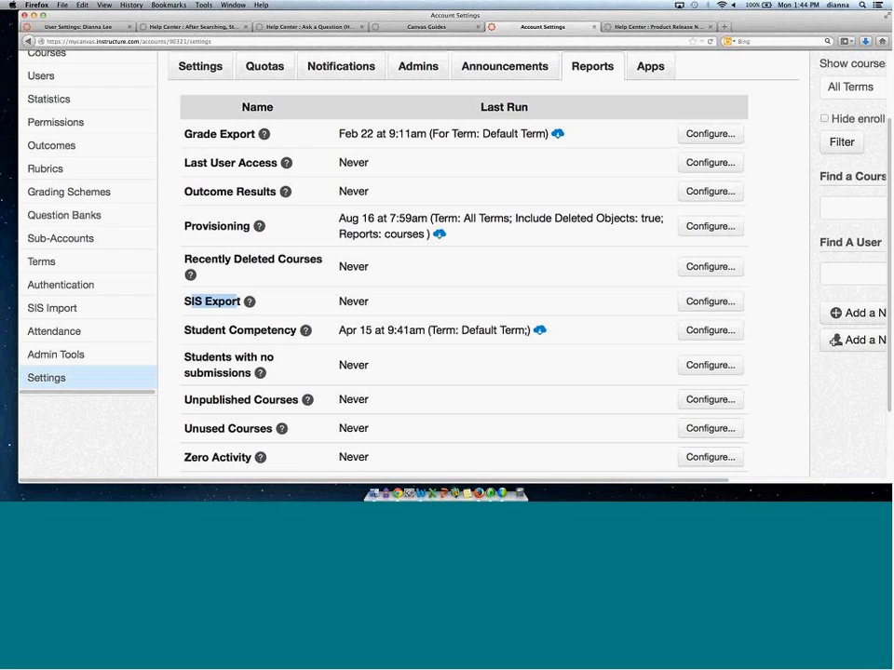
{"action": "left_click", "coordinate": [249, 300]}
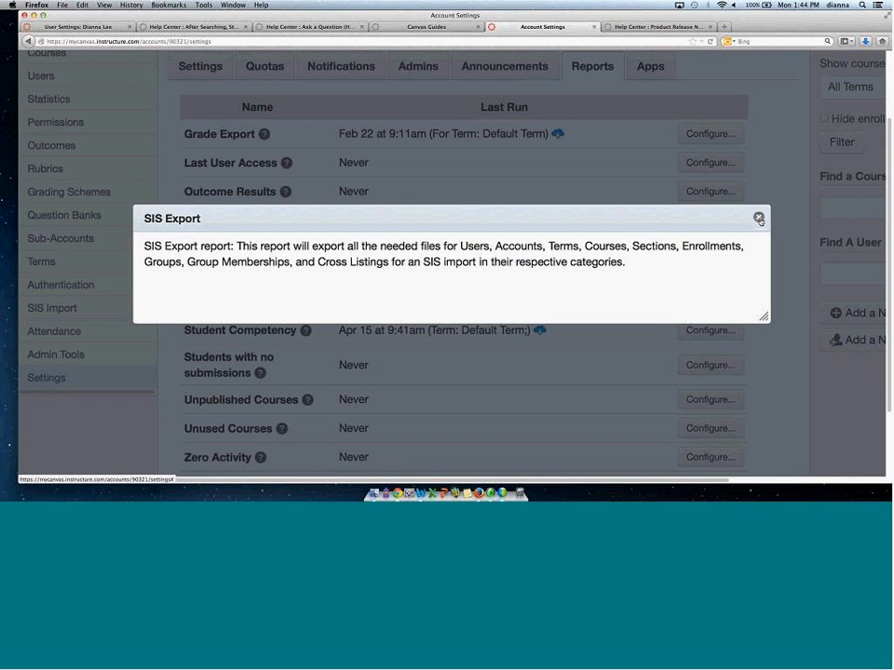
{"action": "left_click", "coordinate": [759, 218]}
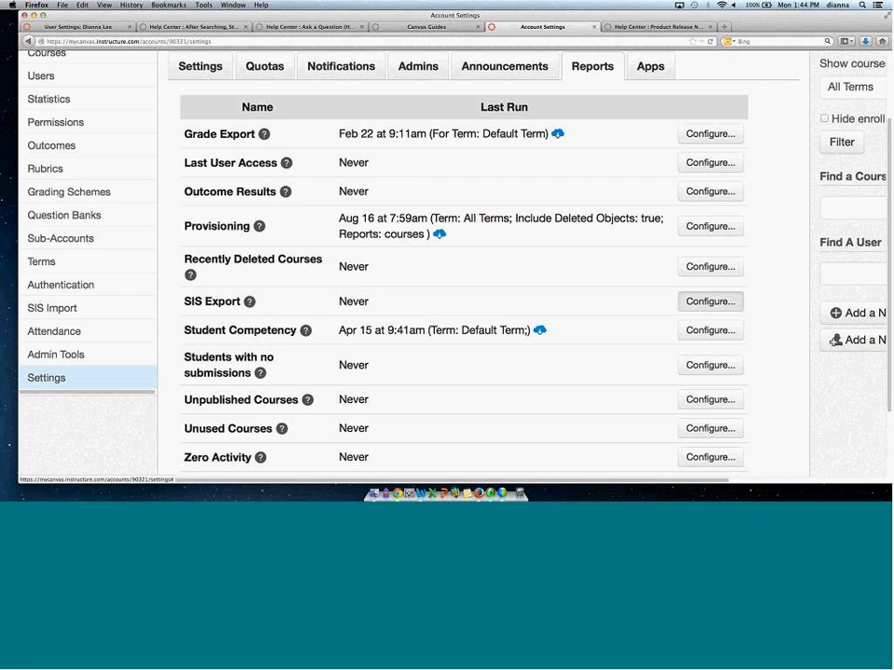
Open the SIS Export report configuration, review its term choices, and close it without running.
{"action": "left_click", "coordinate": [707, 301]}
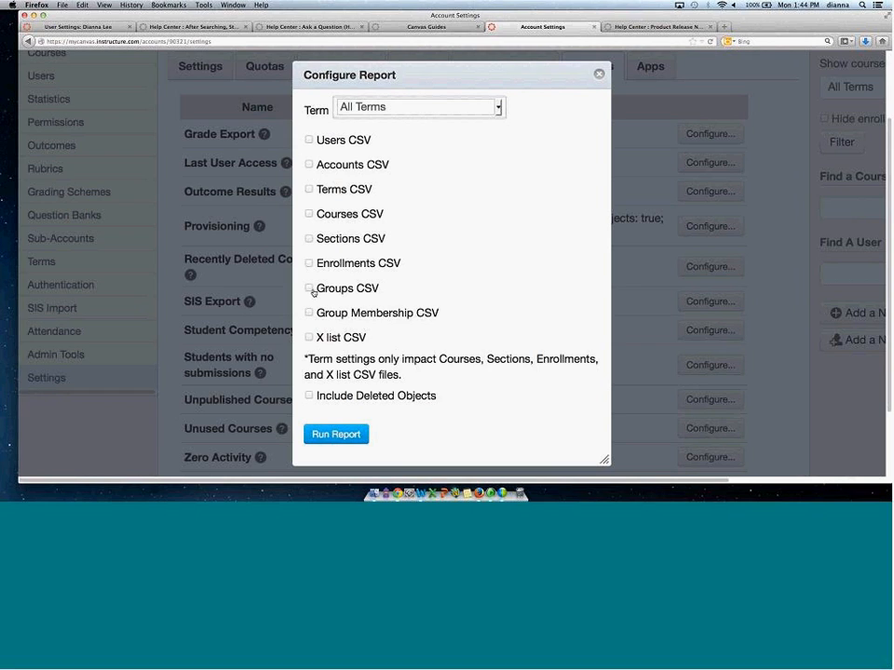
{"action": "left_click", "coordinate": [499, 108]}
{"action": "left_click", "coordinate": [499, 108]}
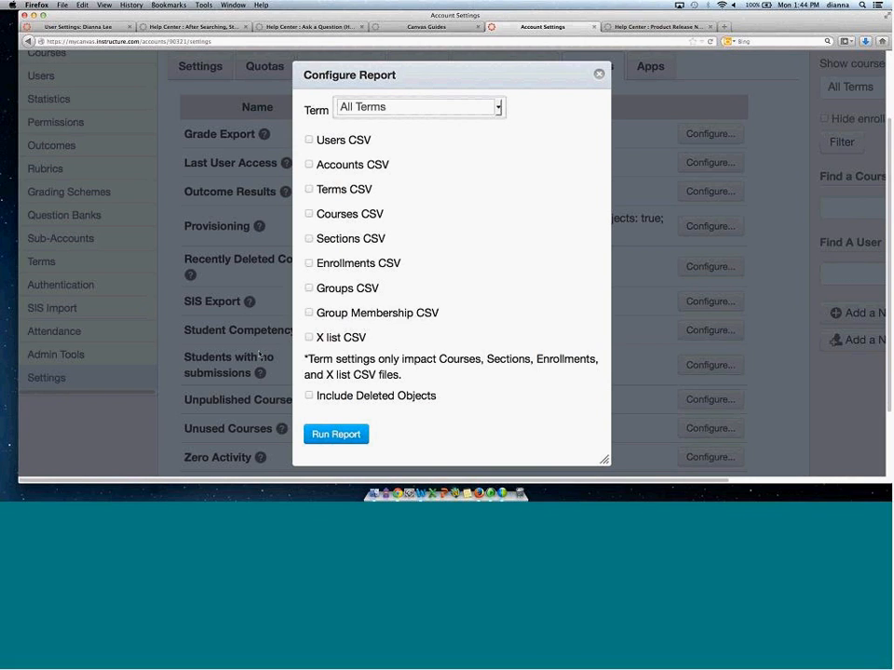
{"action": "left_click", "coordinate": [601, 74]}
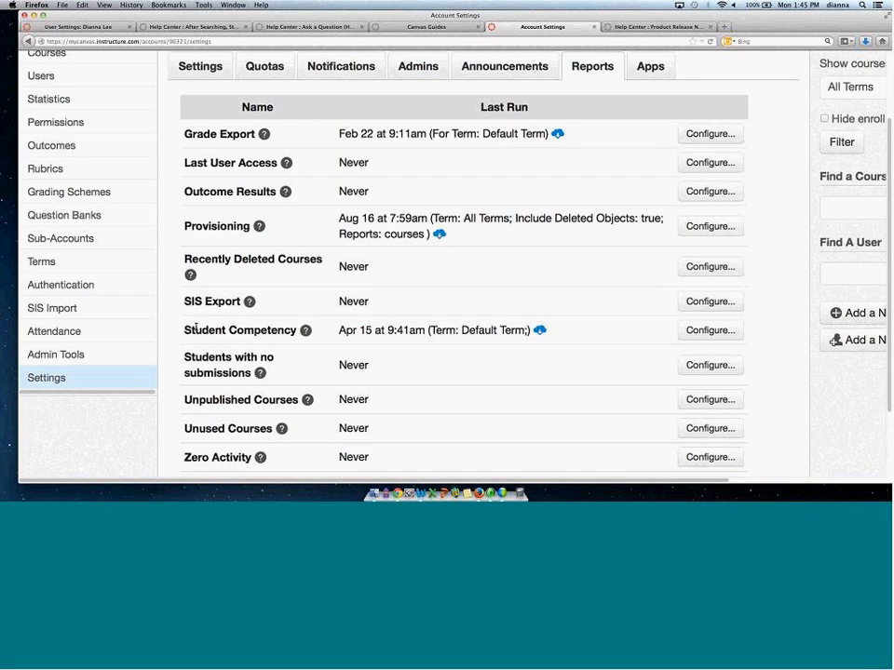
Open the Student Competency report's description and enlarge it to review the example table's columns.
{"action": "triple_click", "coordinate": [282, 330]}
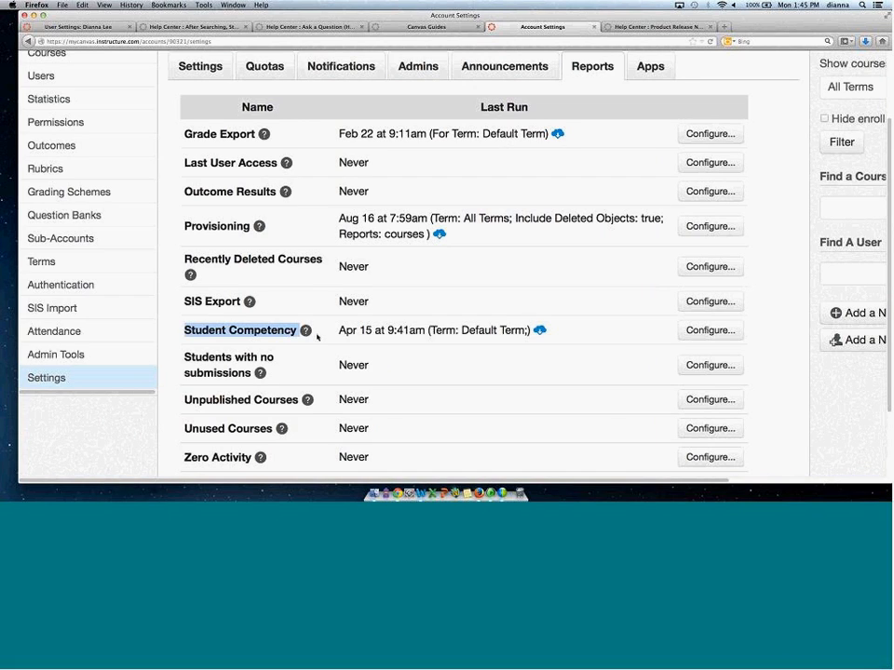
{"action": "left_click", "coordinate": [303, 333]}
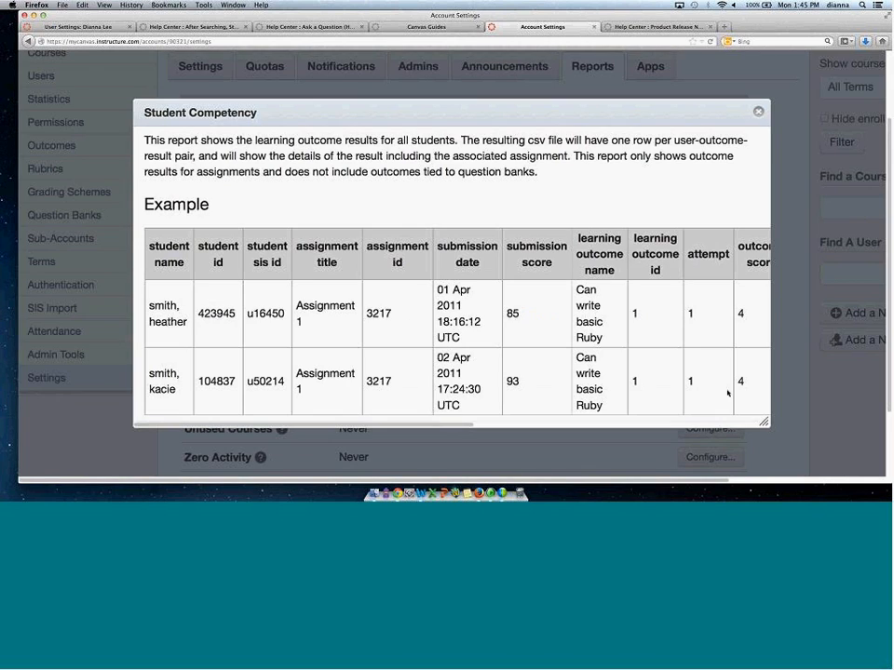
{"action": "left_click_drag", "start_coordinate": [588, 282], "coordinate": [854, 410]}
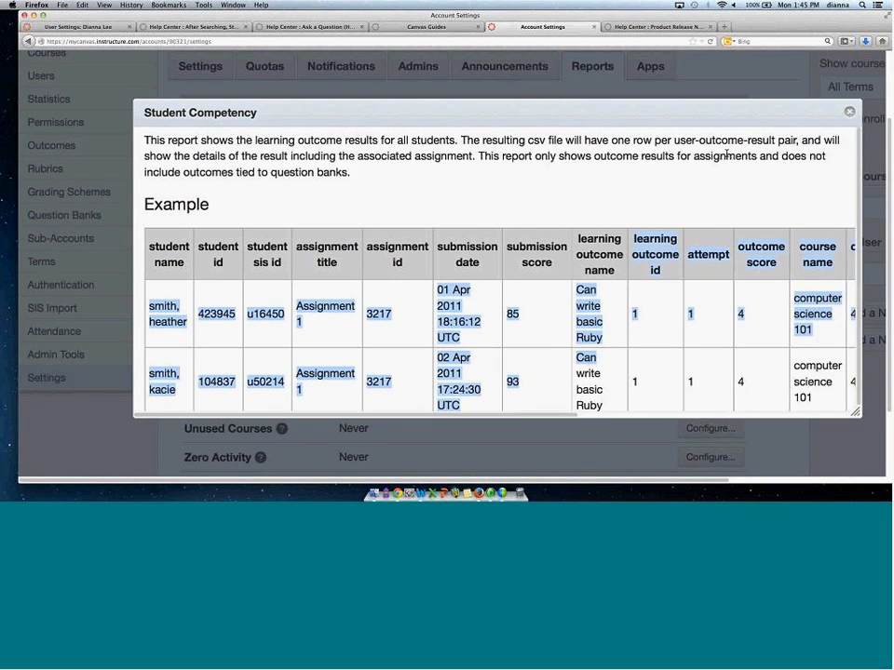
{"action": "left_click_drag", "start_coordinate": [597, 98], "coordinate": [482, 82]}
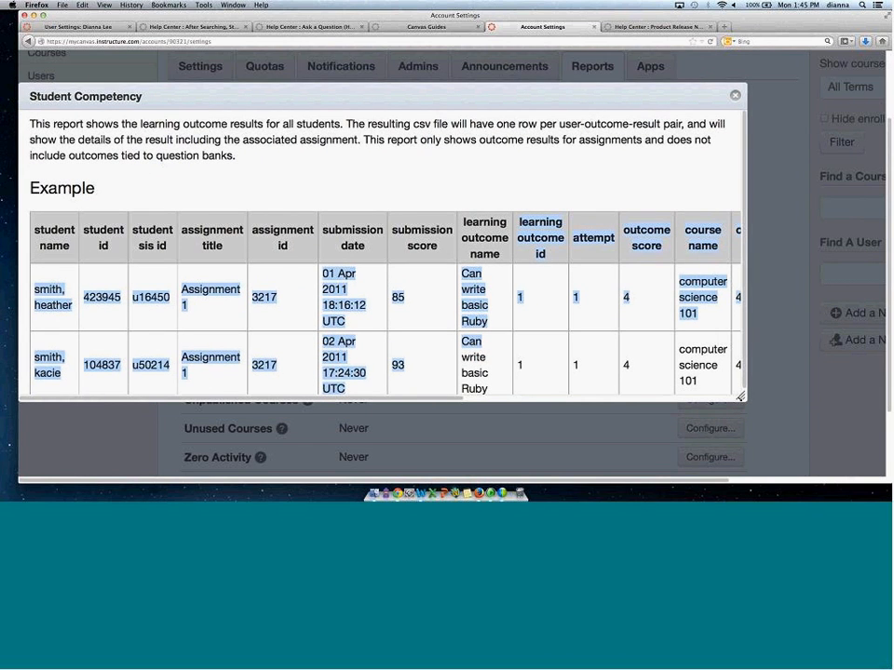
{"action": "left_click_drag", "start_coordinate": [763, 402], "coordinate": [830, 396]}
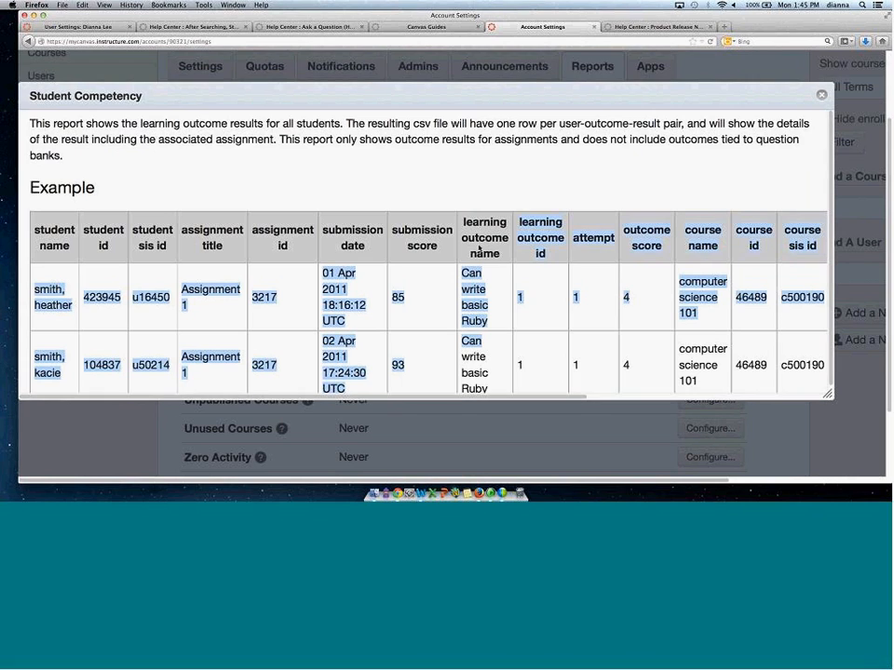
{"action": "left_click_drag", "start_coordinate": [483, 350], "coordinate": [731, 276]}
{"action": "left_click", "coordinate": [730, 276]}
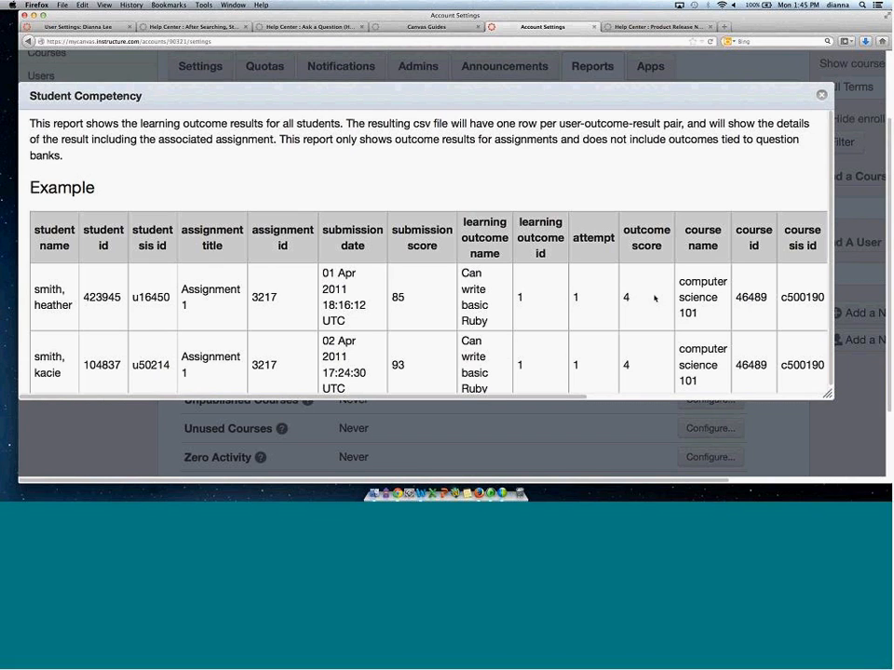
Close the Student Competency description, then open and close the descriptions of the Students with no submissions and Zero Activity reports.
{"action": "left_click", "coordinate": [820, 94]}
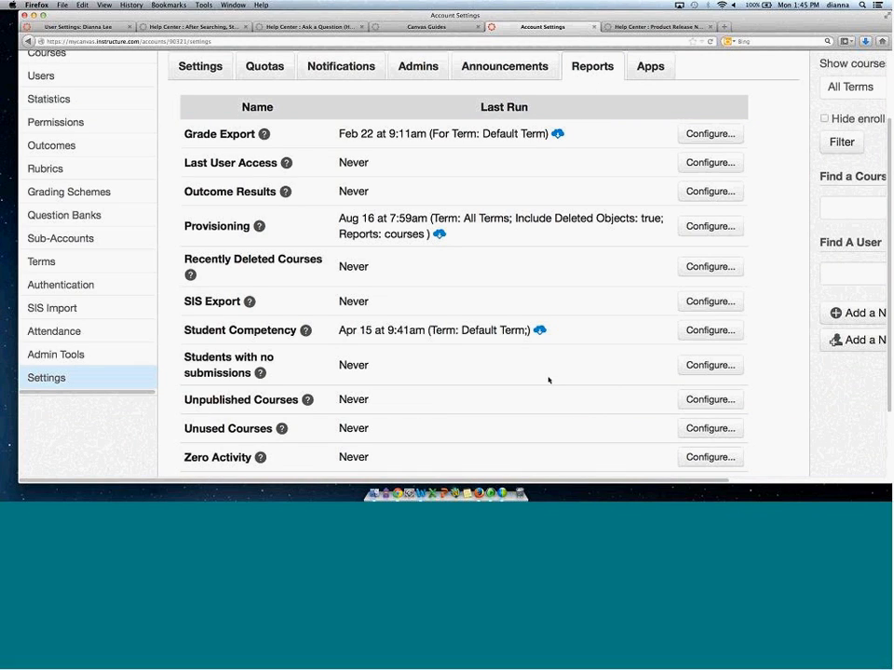
{"action": "left_click", "coordinate": [261, 373]}
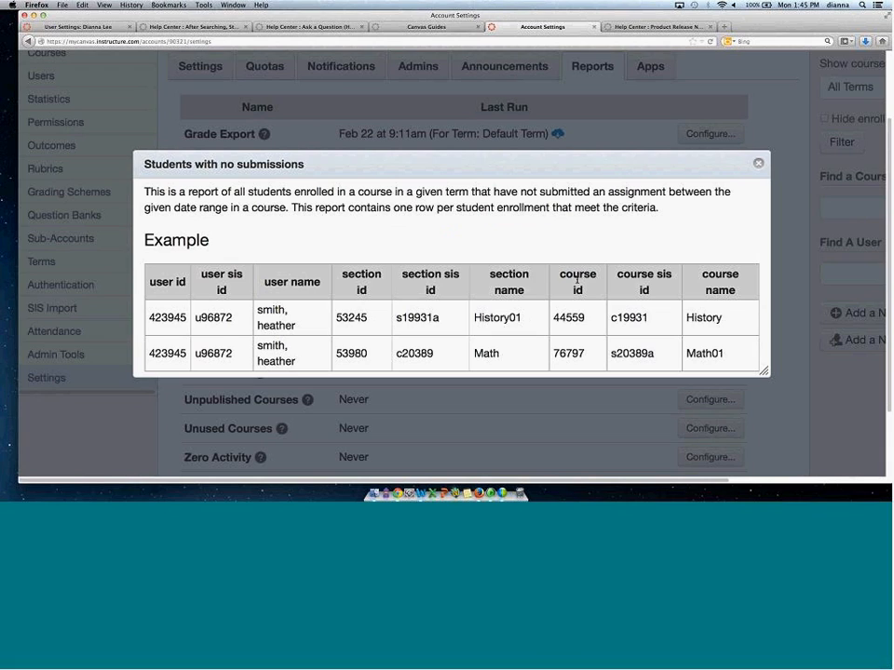
{"action": "left_click", "coordinate": [757, 164]}
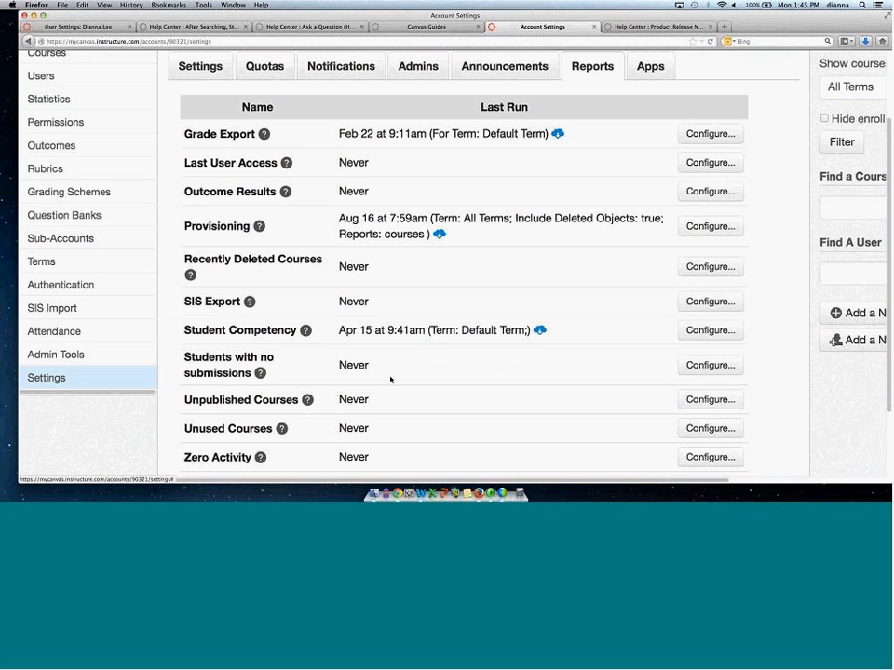
{"action": "left_click", "coordinate": [261, 457]}
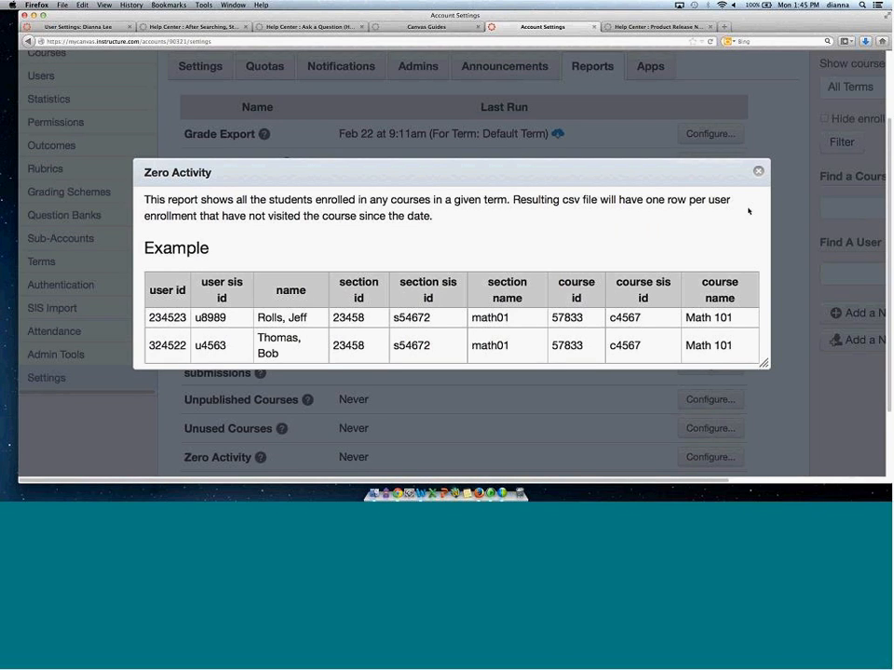
{"action": "left_click", "coordinate": [758, 171]}
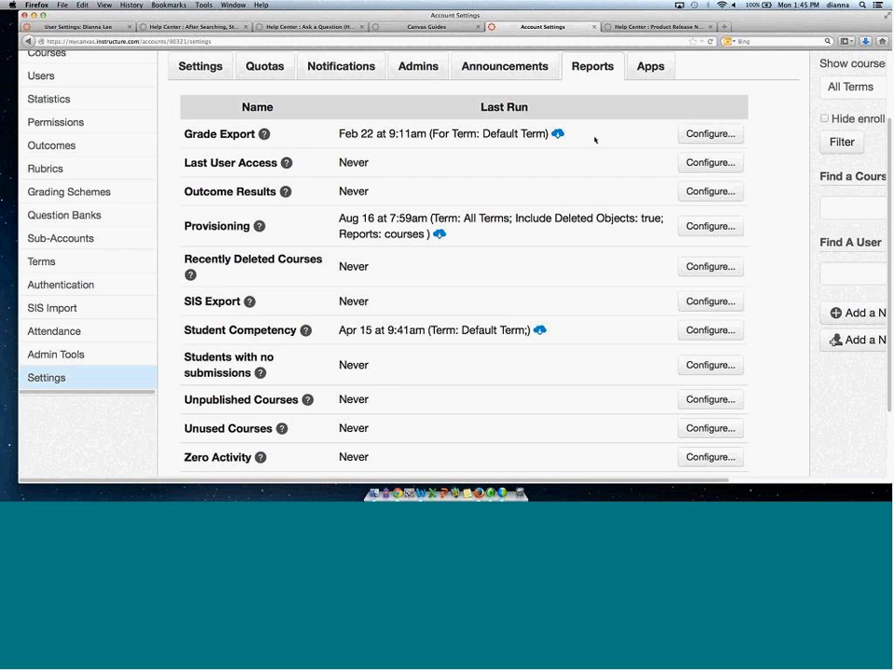
Open the account's external Apps center and browse the available apps.
{"action": "left_click", "coordinate": [647, 73]}
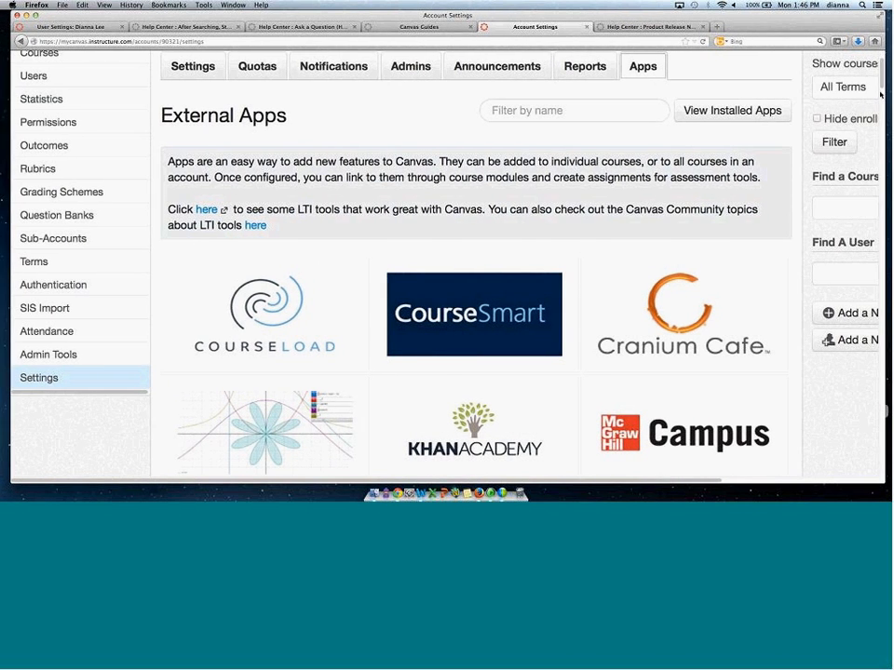
{"action": "scroll", "coordinate": [886, 409], "scroll_direction": "down", "scroll_amount": 5}
{"action": "left_click_drag", "start_coordinate": [880, 118], "coordinate": [882, 295]}
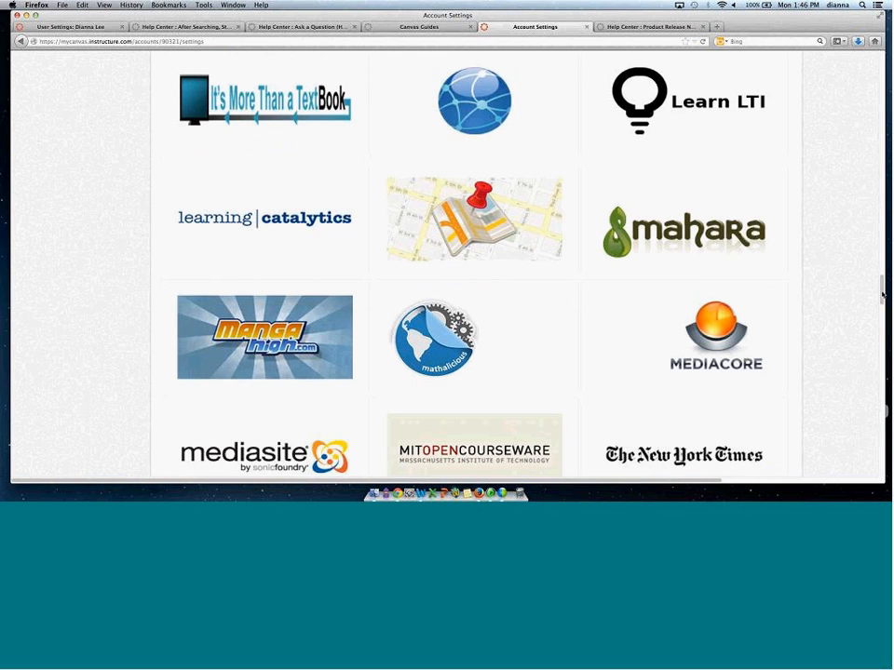
{"action": "left_click_drag", "start_coordinate": [881, 296], "coordinate": [883, 366]}
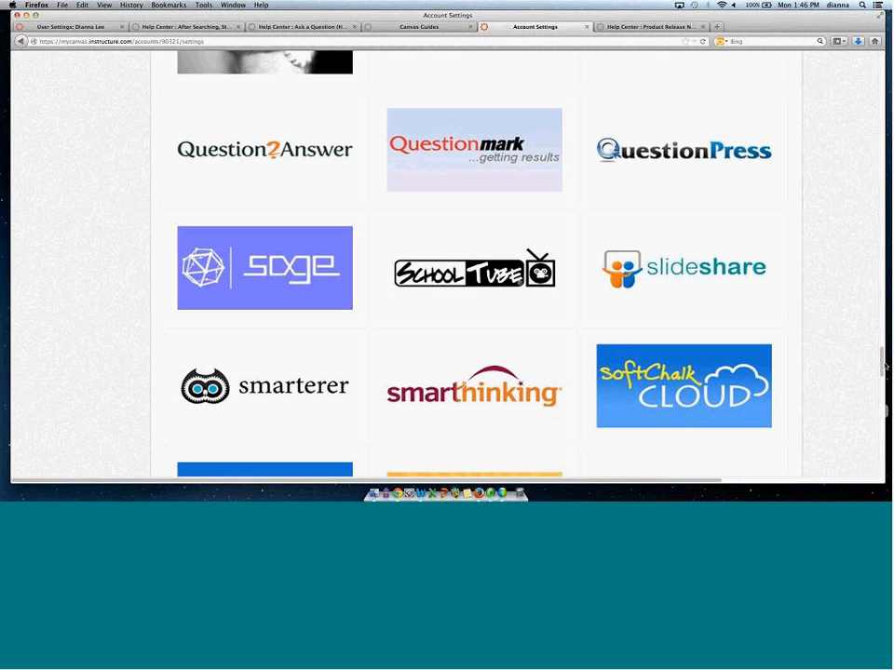
Open the Smarthinking app, start adding it, review the Add App fields, and close the dialog without submitting.
{"action": "left_click", "coordinate": [474, 387]}
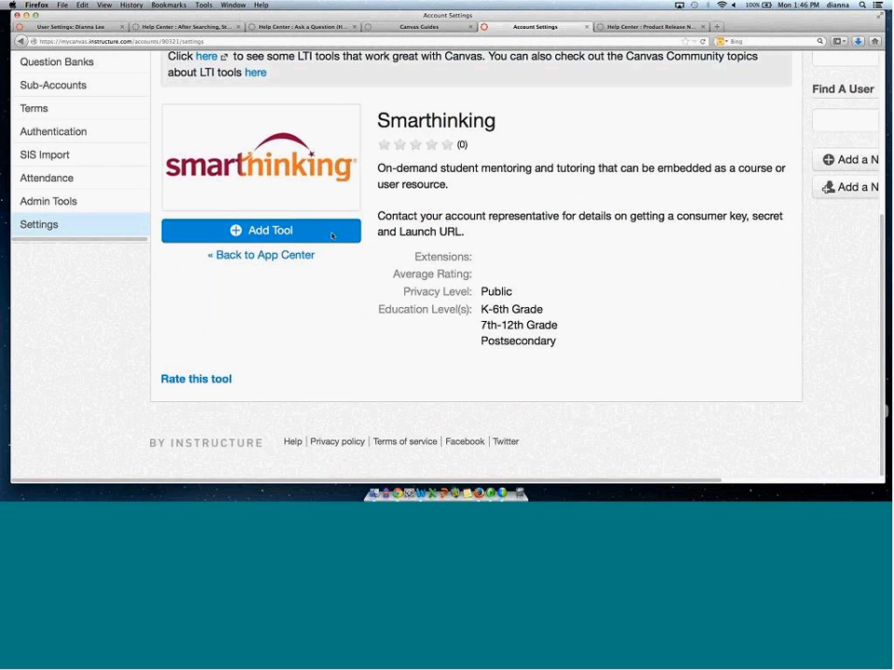
{"action": "left_click", "coordinate": [333, 236]}
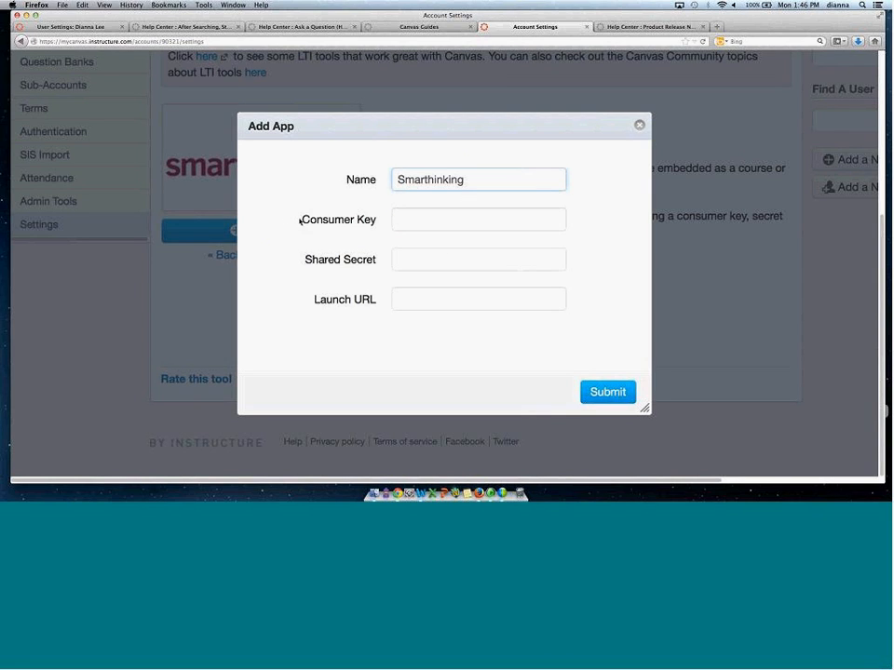
{"action": "left_click_drag", "start_coordinate": [300, 221], "coordinate": [372, 223]}
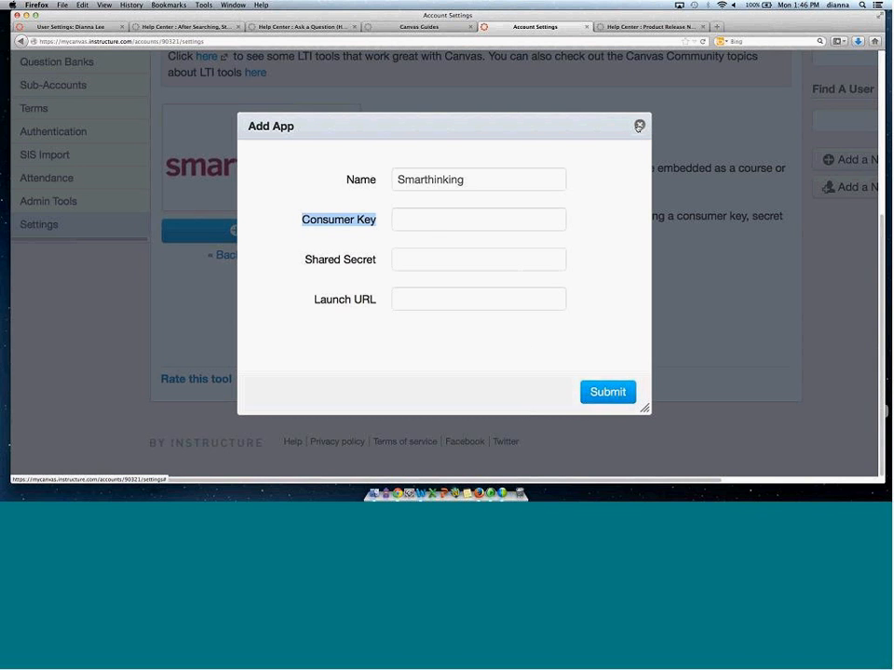
{"action": "left_click", "coordinate": [640, 126]}
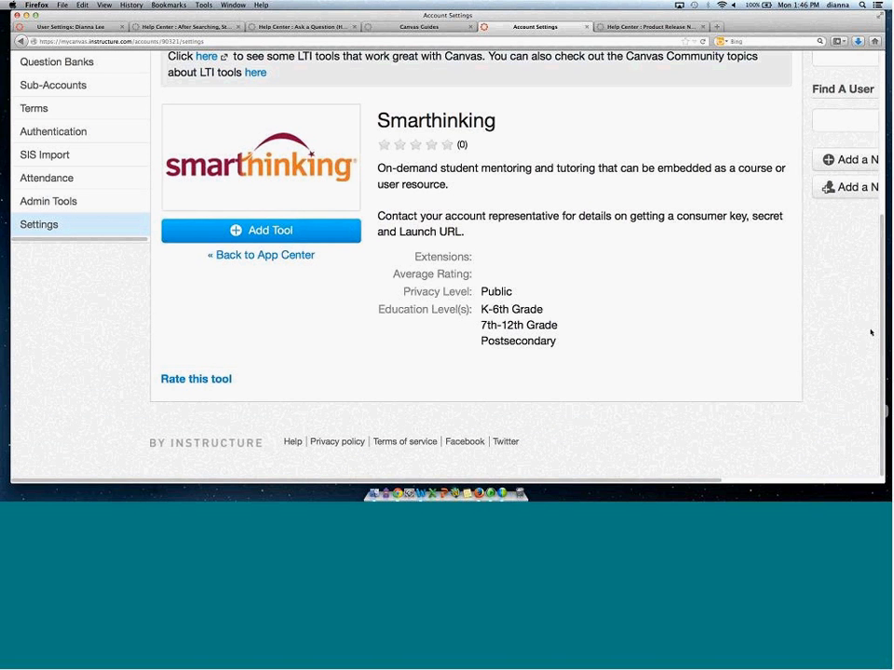
Return to the App Center, browse the app list again and open the Redirect Tool app's details.
{"action": "scroll", "coordinate": [886, 289], "scroll_direction": "up", "scroll_amount": 2}
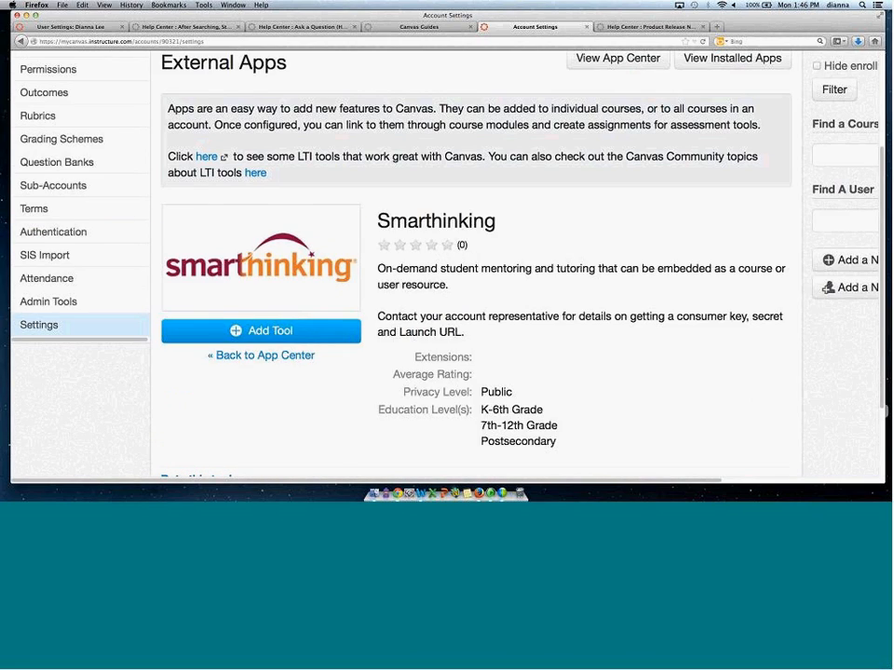
{"action": "scroll", "coordinate": [619, 198], "scroll_direction": "up", "scroll_amount": 3}
{"action": "left_click", "coordinate": [618, 198]}
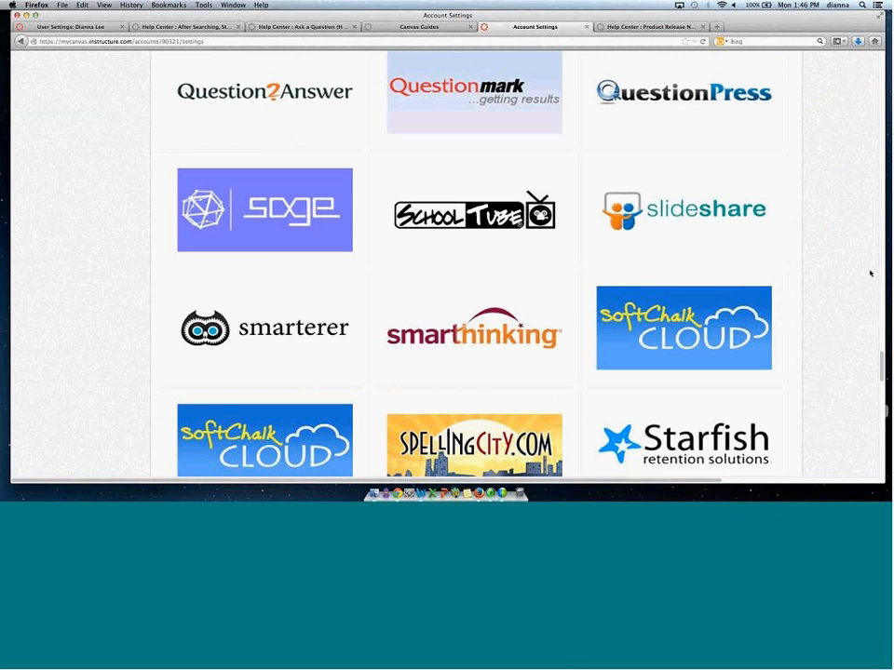
{"action": "scroll", "coordinate": [886, 348], "scroll_direction": "up", "scroll_amount": 1}
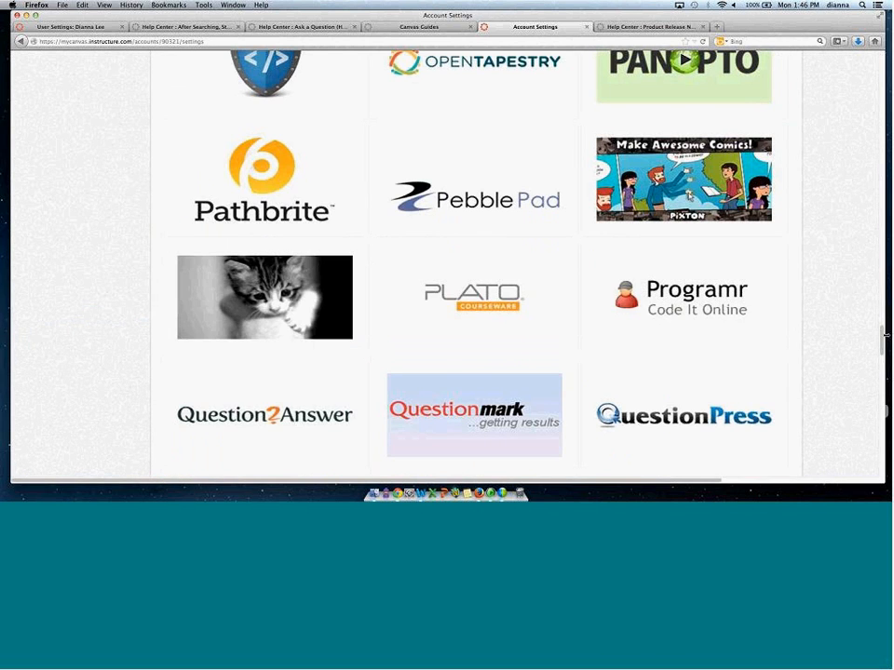
{"action": "left_click_drag", "start_coordinate": [884, 337], "coordinate": [883, 264]}
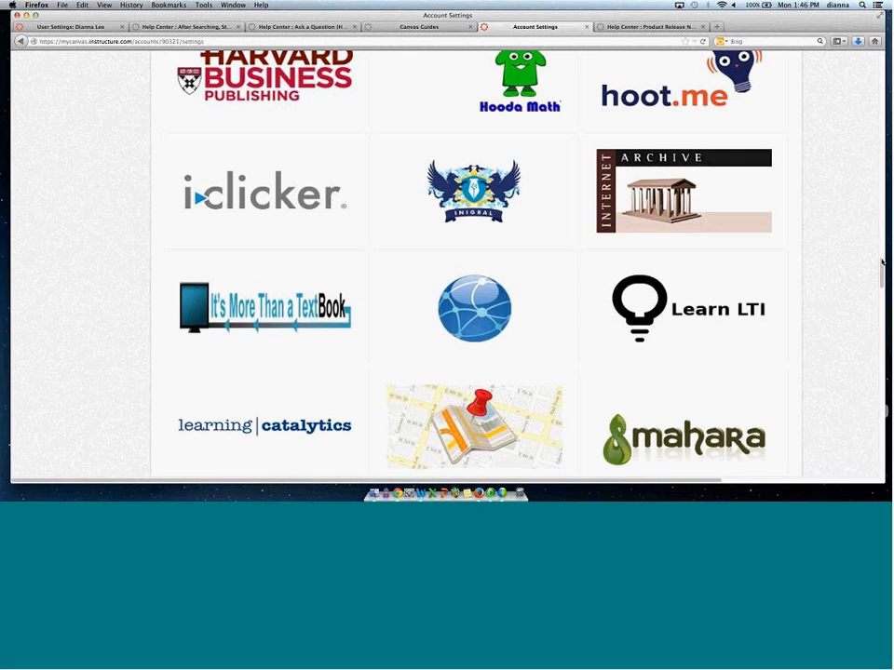
{"action": "left_click_drag", "start_coordinate": [882, 264], "coordinate": [881, 187]}
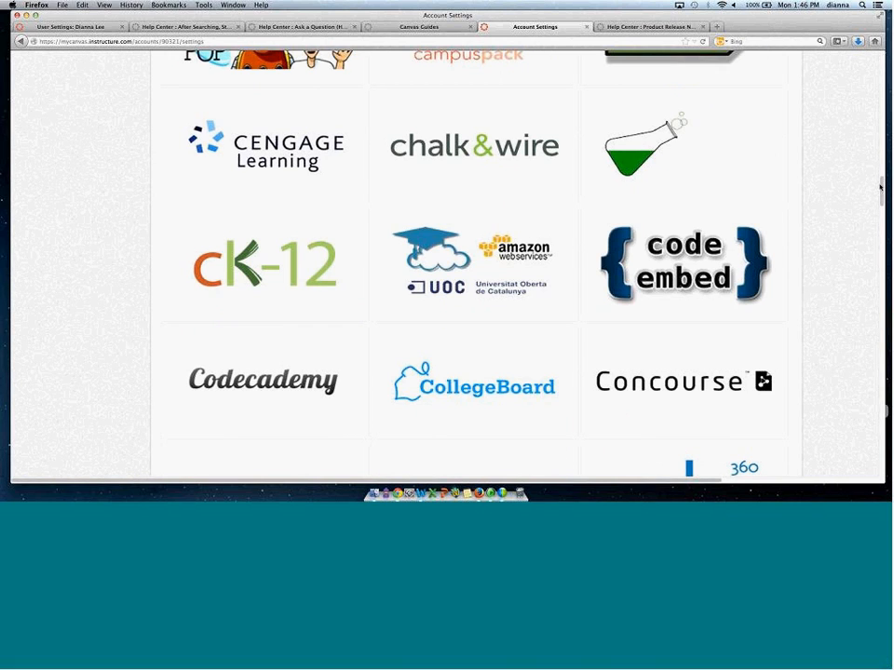
{"action": "left_click_drag", "start_coordinate": [881, 187], "coordinate": [880, 121]}
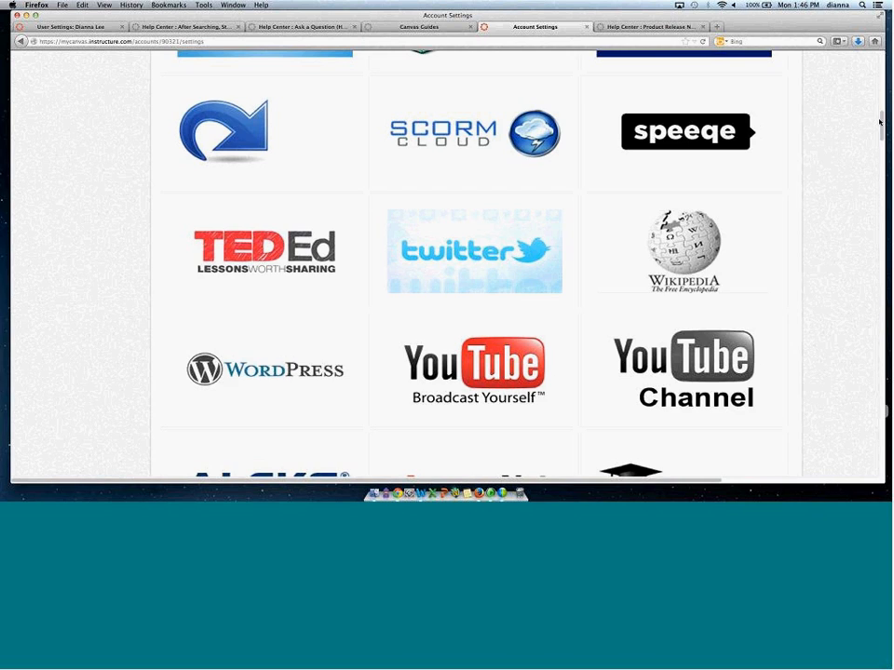
{"action": "left_click_drag", "start_coordinate": [878, 122], "coordinate": [879, 115]}
{"action": "mouse_move", "coordinate": [271, 218]}
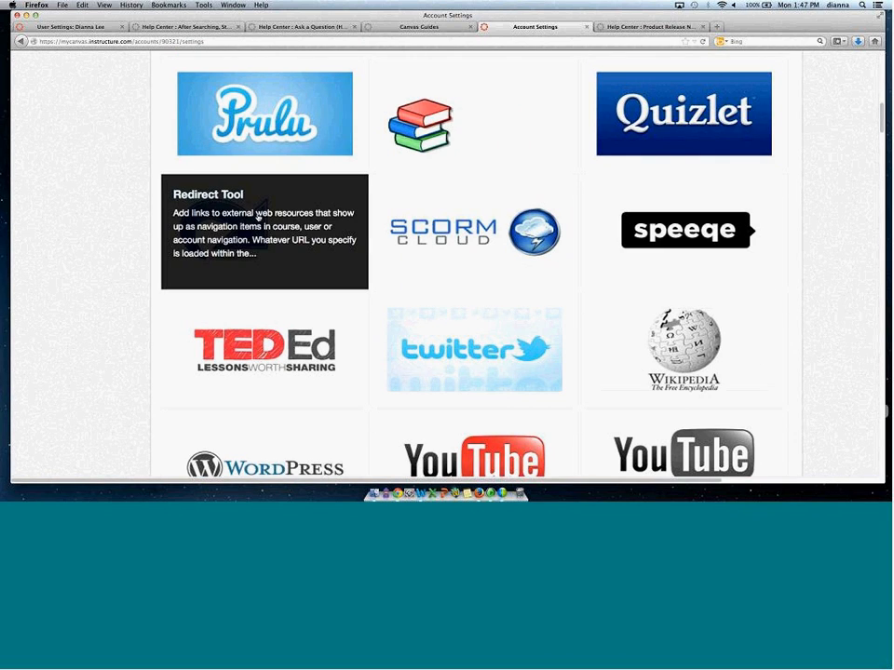
{"action": "left_click", "coordinate": [253, 220]}
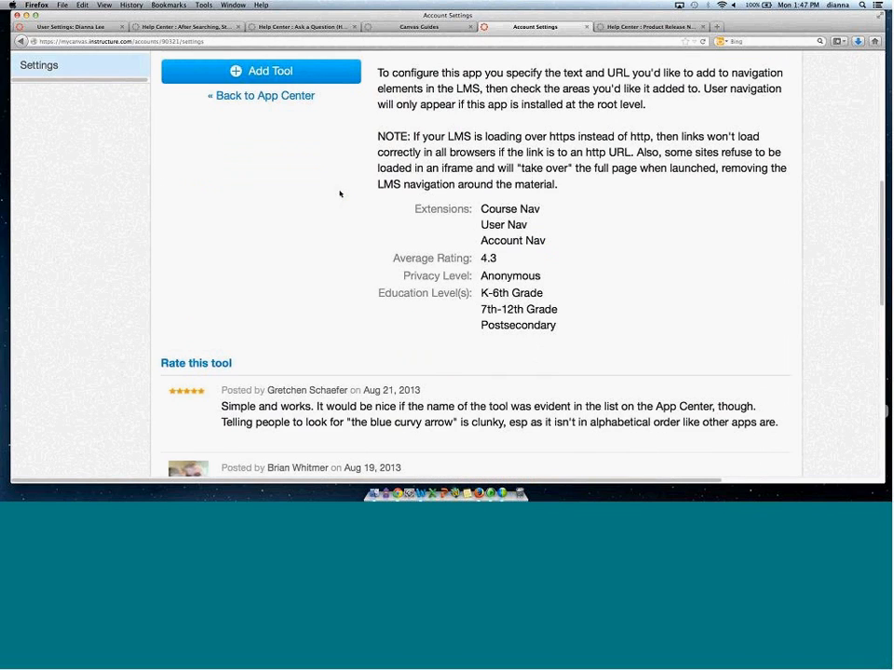
Start adding the Redirect Tool, review its link name, URL and navigation options, and close the dialog without submitting.
{"action": "left_click_drag", "start_coordinate": [881, 260], "coordinate": [887, 179]}
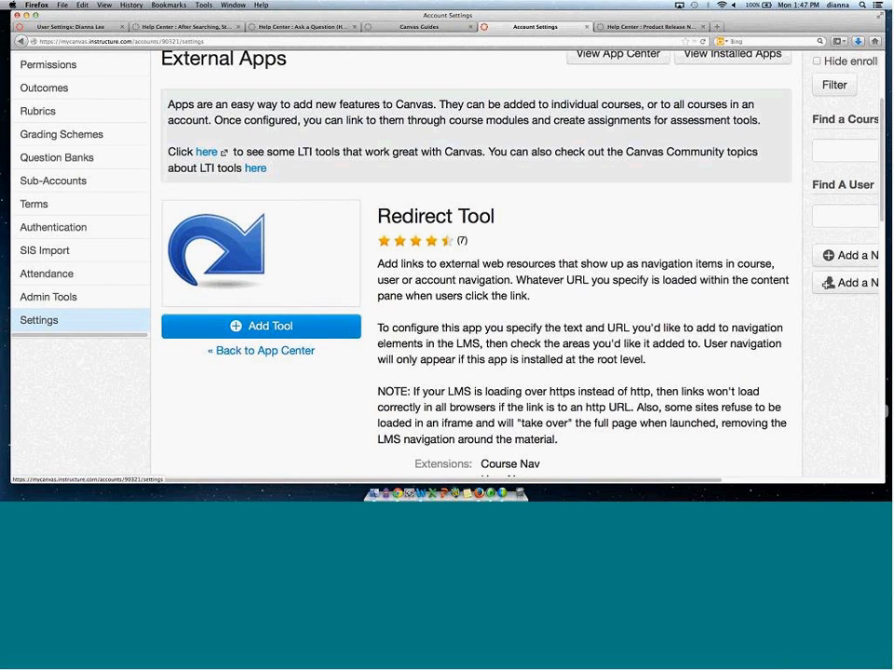
{"action": "left_click", "coordinate": [248, 327]}
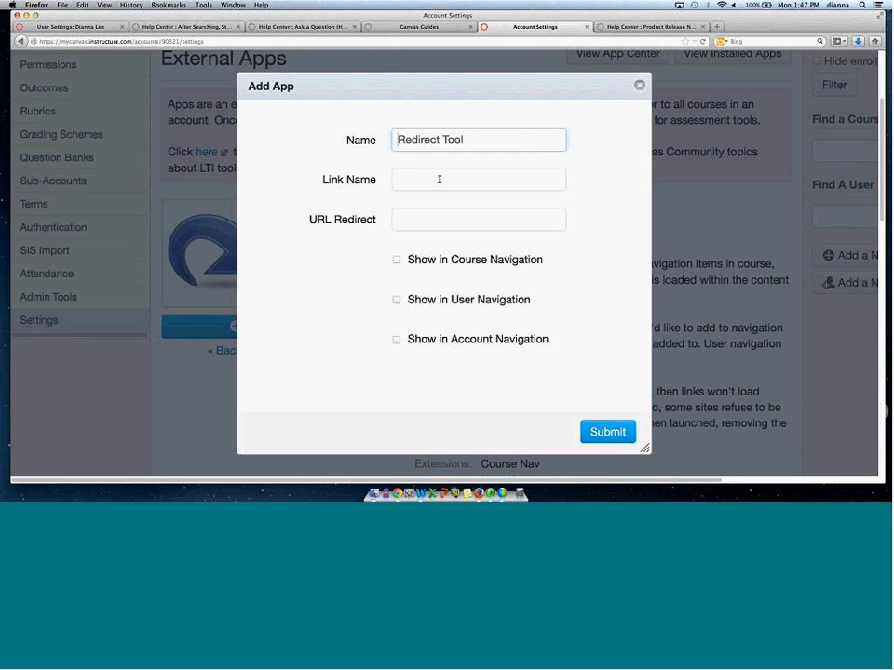
{"action": "left_click_drag", "start_coordinate": [310, 227], "coordinate": [376, 226]}
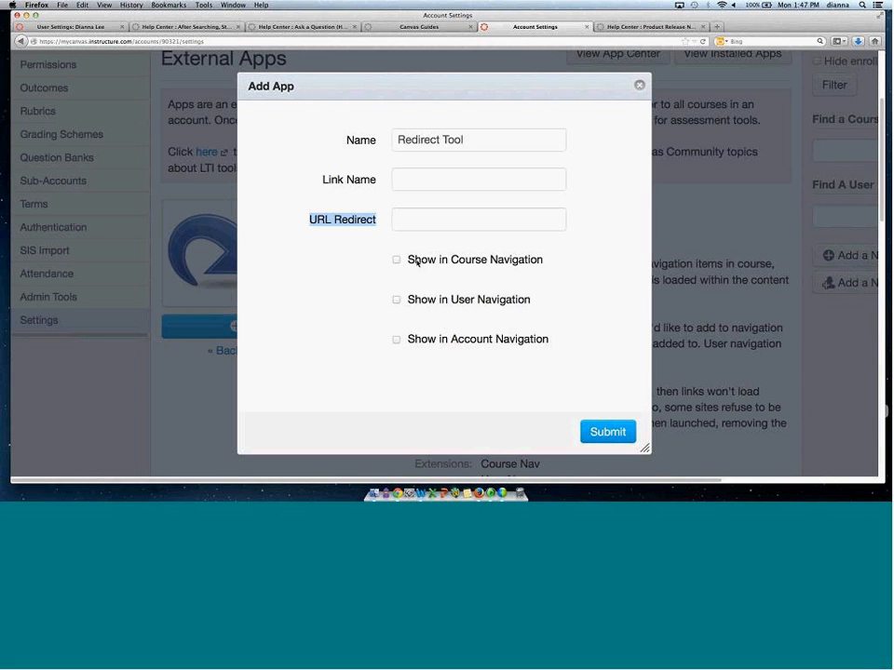
{"action": "left_click_drag", "start_coordinate": [421, 261], "coordinate": [537, 262]}
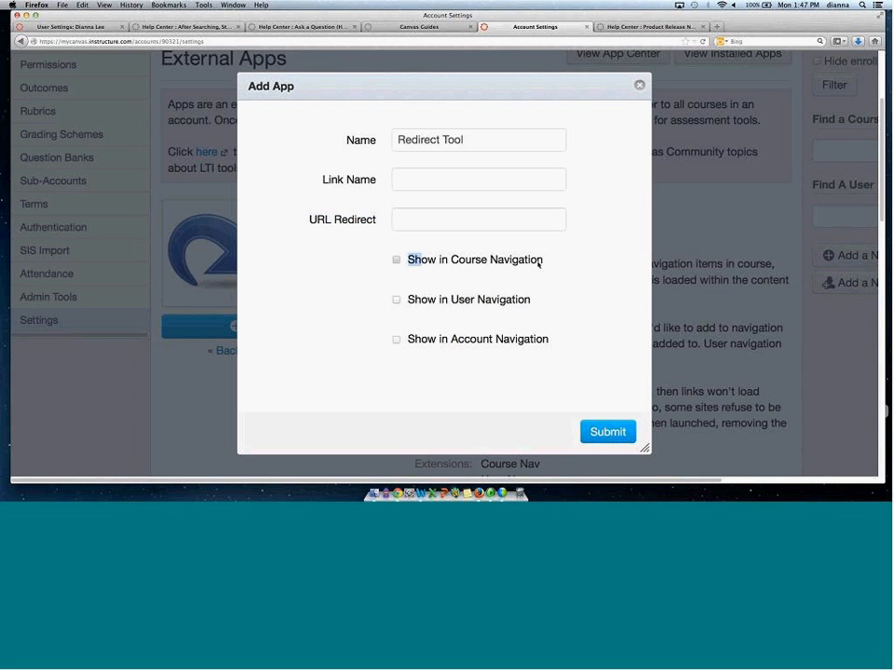
{"action": "left_click_drag", "start_coordinate": [463, 301], "coordinate": [527, 296]}
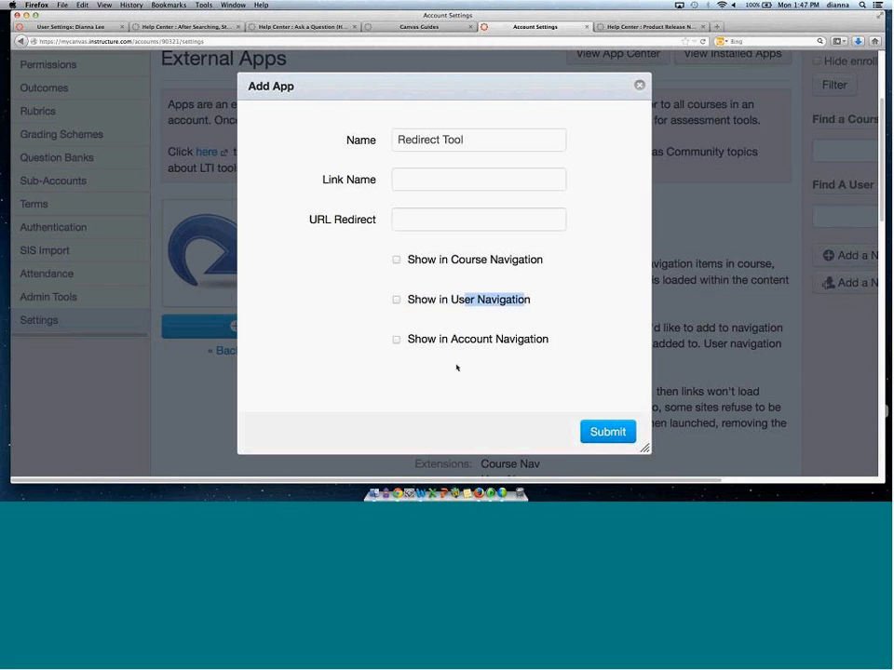
{"action": "left_click_drag", "start_coordinate": [465, 340], "coordinate": [529, 341]}
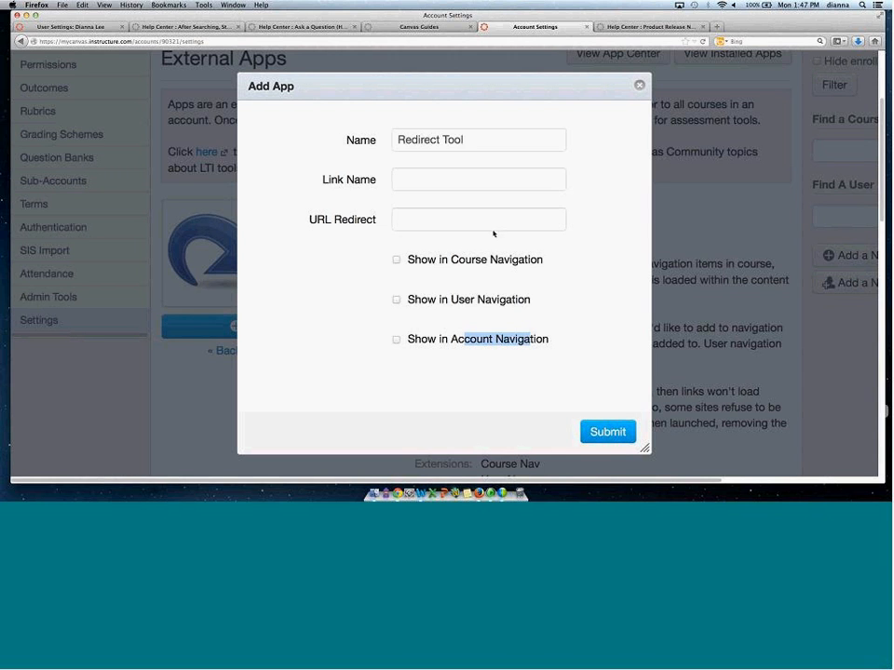
{"action": "left_click", "coordinate": [638, 84]}
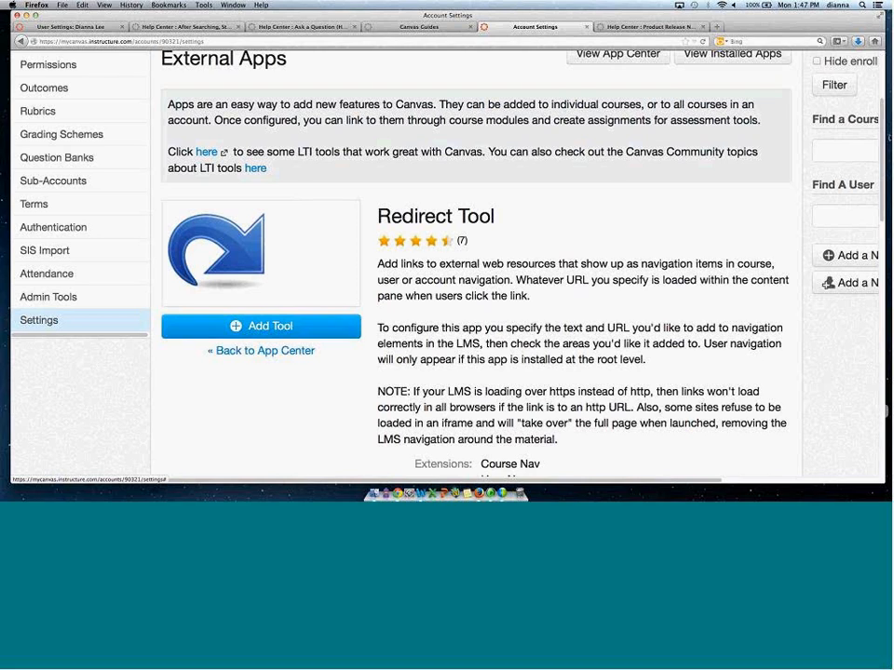
View the account's installed external apps and their extensions.
{"action": "scroll", "coordinate": [665, 105], "scroll_direction": "up", "scroll_amount": 3}
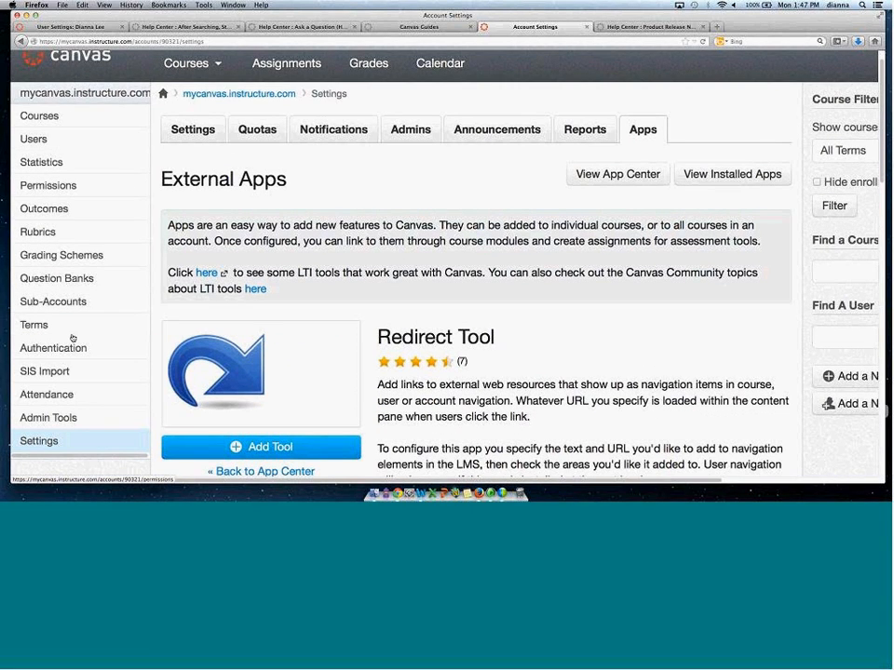
{"action": "left_click", "coordinate": [731, 175]}
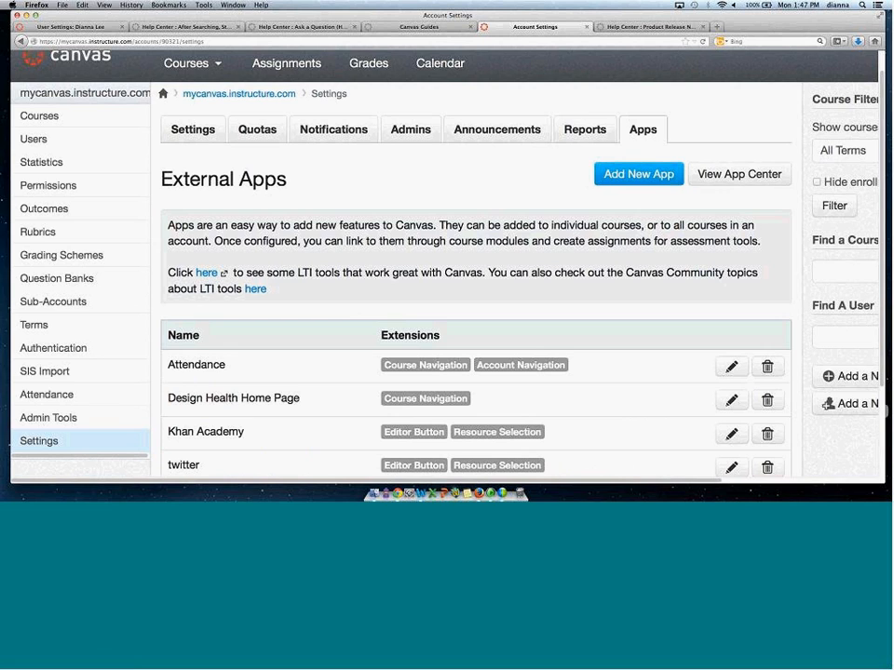
{"action": "scroll", "coordinate": [475, 280], "scroll_direction": "down", "scroll_amount": 2}
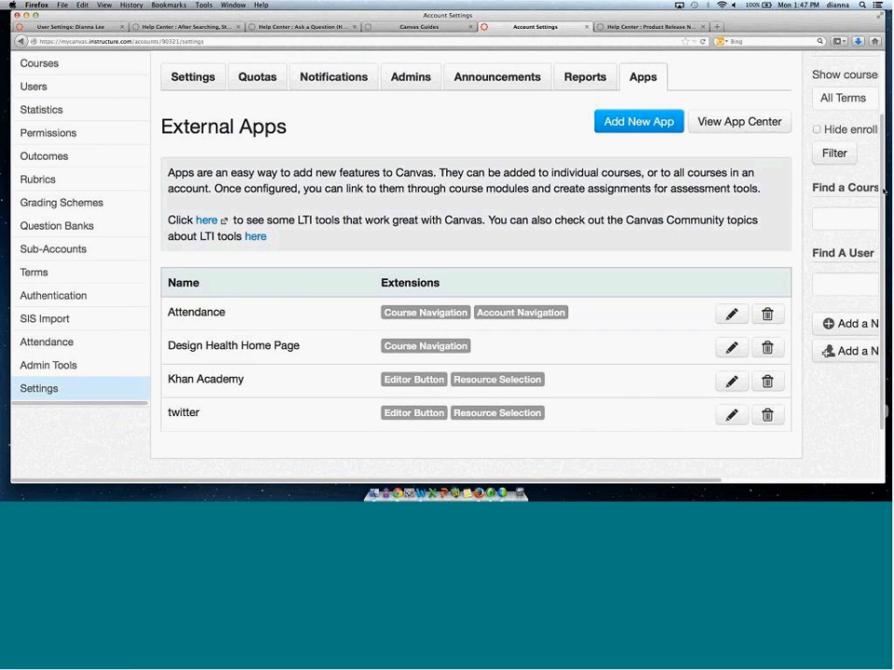
{"action": "scroll", "coordinate": [714, 301], "scroll_direction": "down", "scroll_amount": 1}
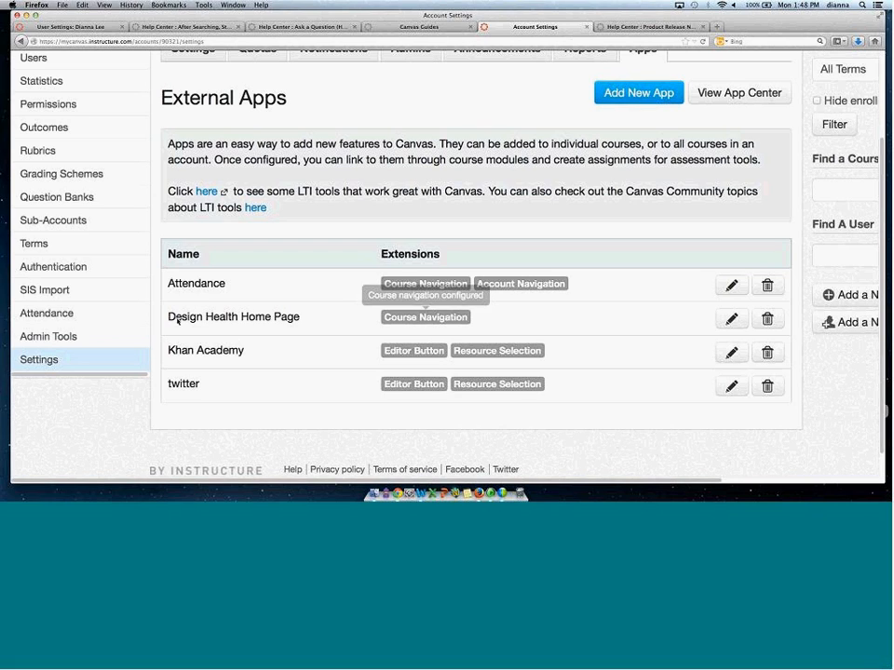
{"action": "left_click_drag", "start_coordinate": [167, 316], "coordinate": [299, 321]}
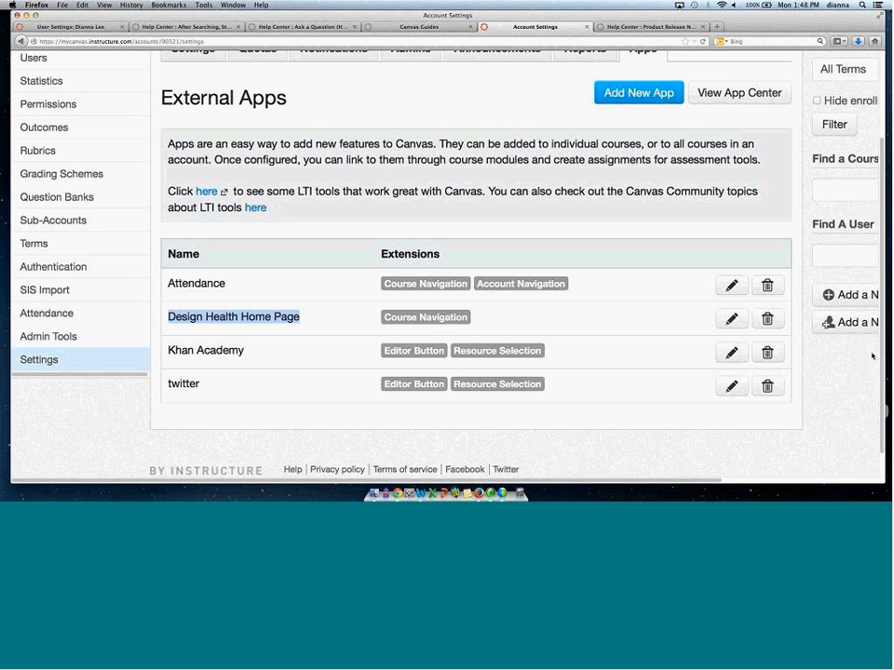
{"action": "scroll", "coordinate": [883, 348], "scroll_direction": "up", "scroll_amount": 1}
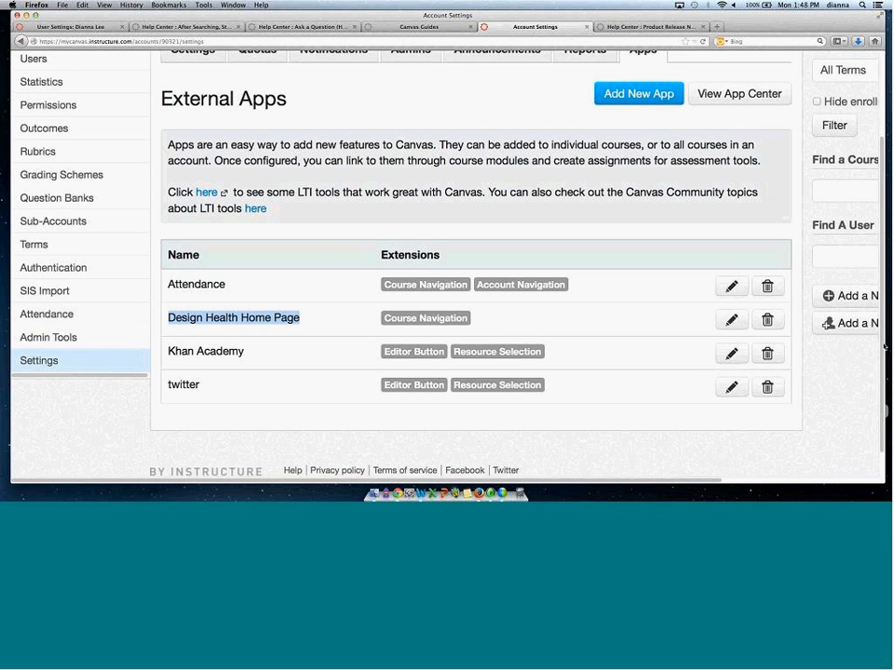
{"action": "scroll", "coordinate": [880, 288], "scroll_direction": "up", "scroll_amount": 3}
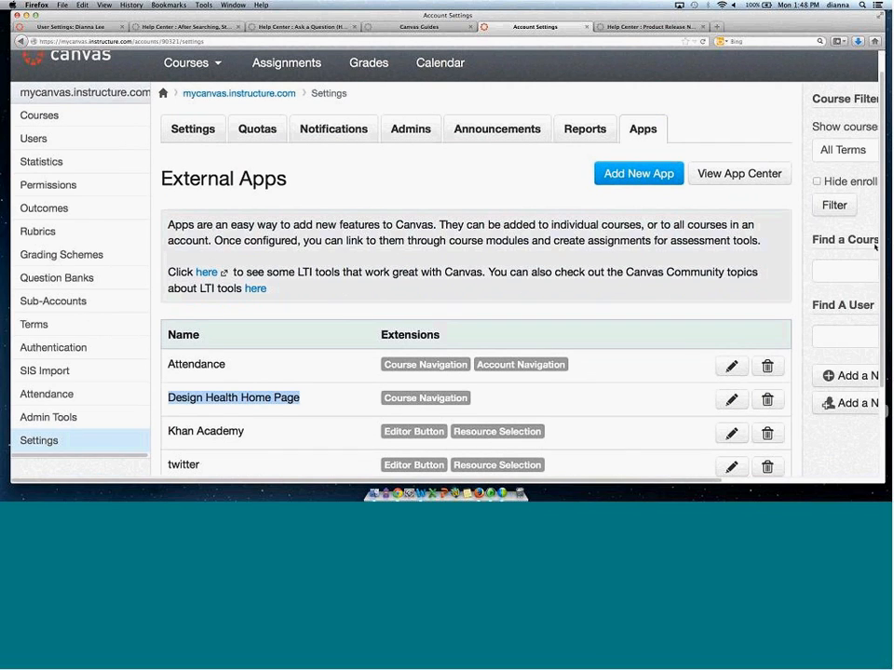
{"action": "scroll", "coordinate": [875, 246], "scroll_direction": "up", "scroll_amount": 1}
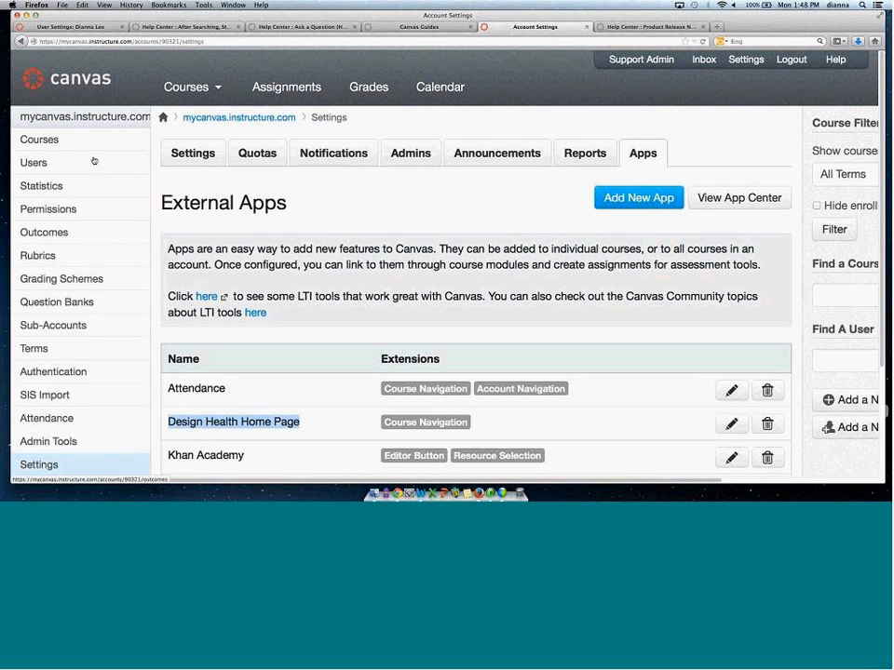
Open the Sub-Accounts page, start adding a sub-account under the root account, and browse the sub-account hierarchy.
{"action": "left_click", "coordinate": [46, 325]}
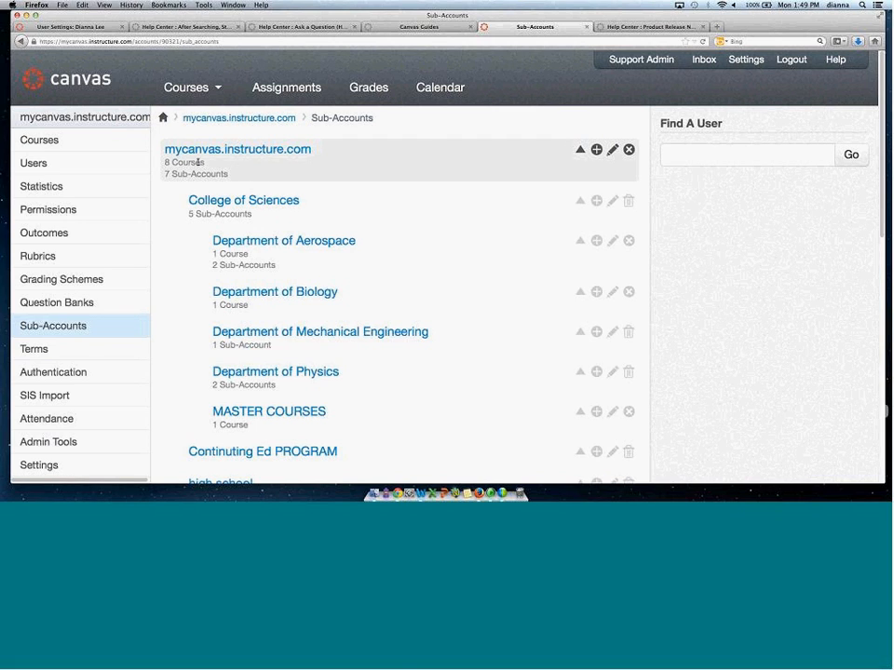
{"action": "left_click", "coordinate": [596, 149]}
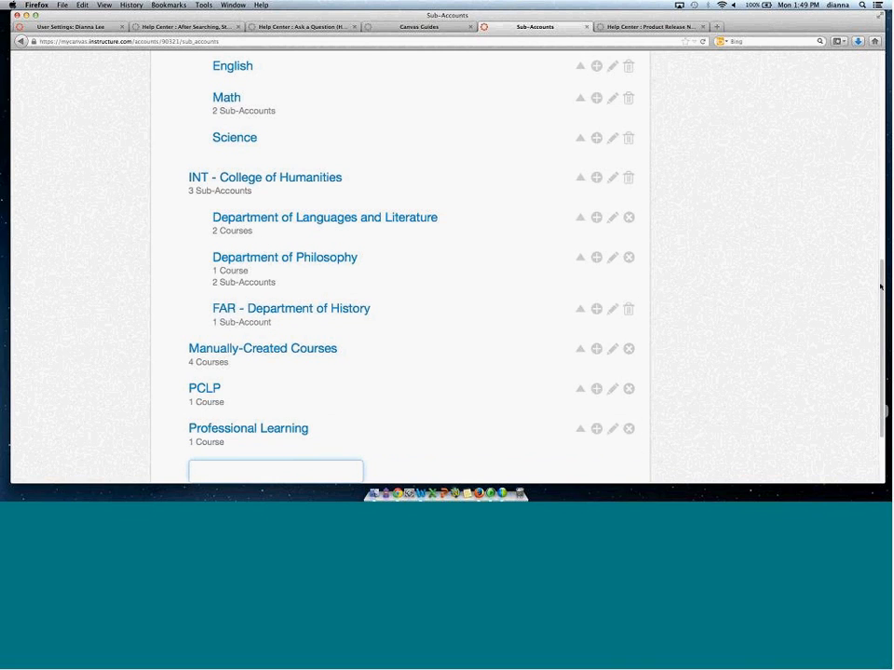
{"action": "scroll", "coordinate": [877, 205], "scroll_direction": "up", "scroll_amount": 3}
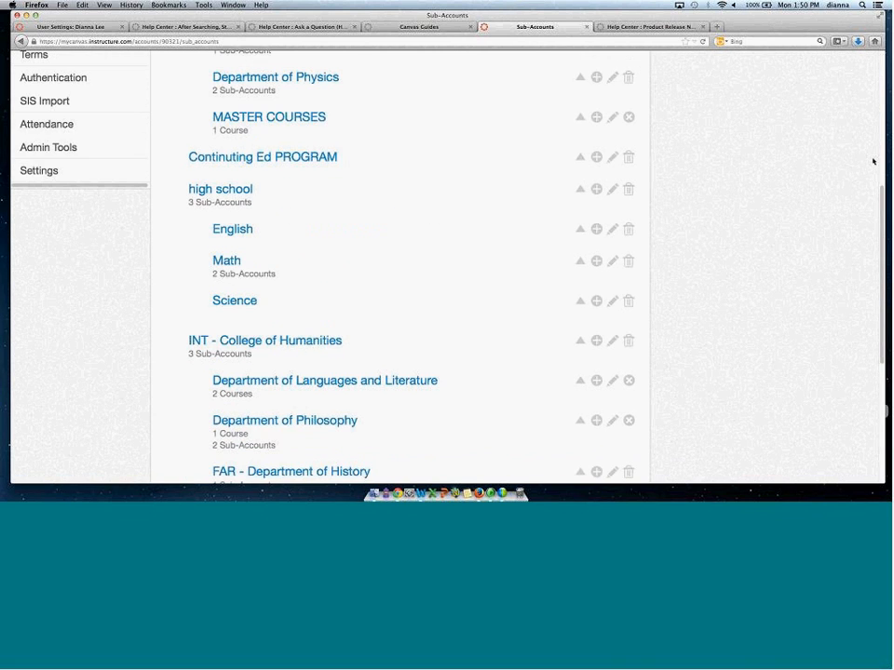
{"action": "scroll", "coordinate": [295, 177], "scroll_direction": "up", "scroll_amount": 5}
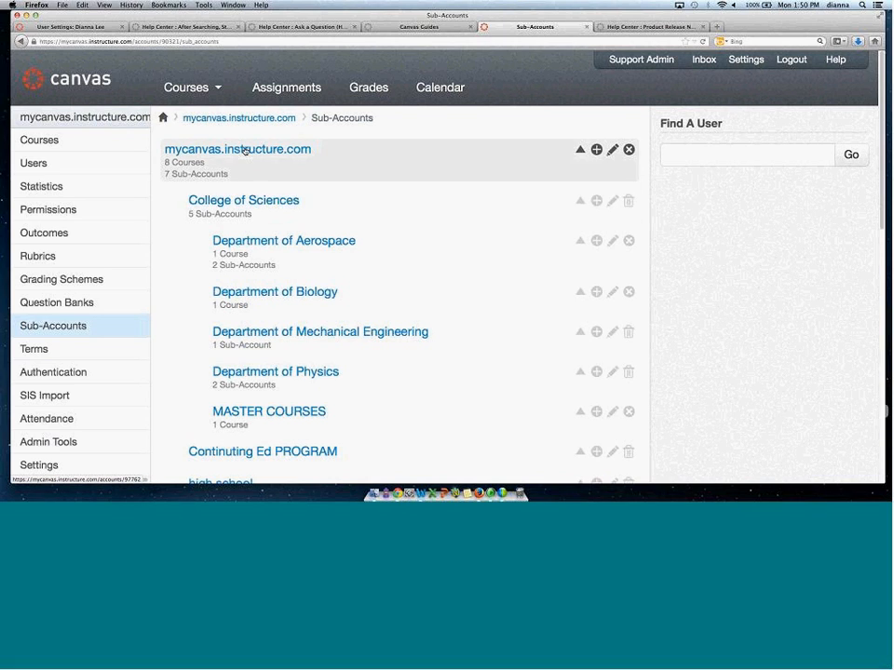
Open the College of Sciences sub-account in a new tab and close two Help Center tabs.
{"action": "right_click", "coordinate": [253, 205]}
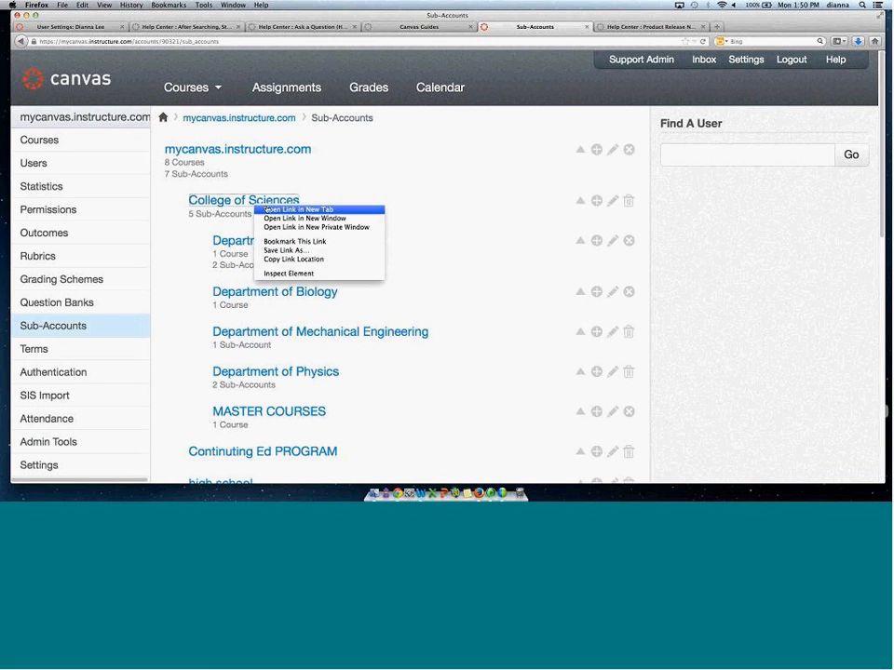
{"action": "left_click", "coordinate": [266, 209]}
{"action": "left_click", "coordinate": [335, 27]}
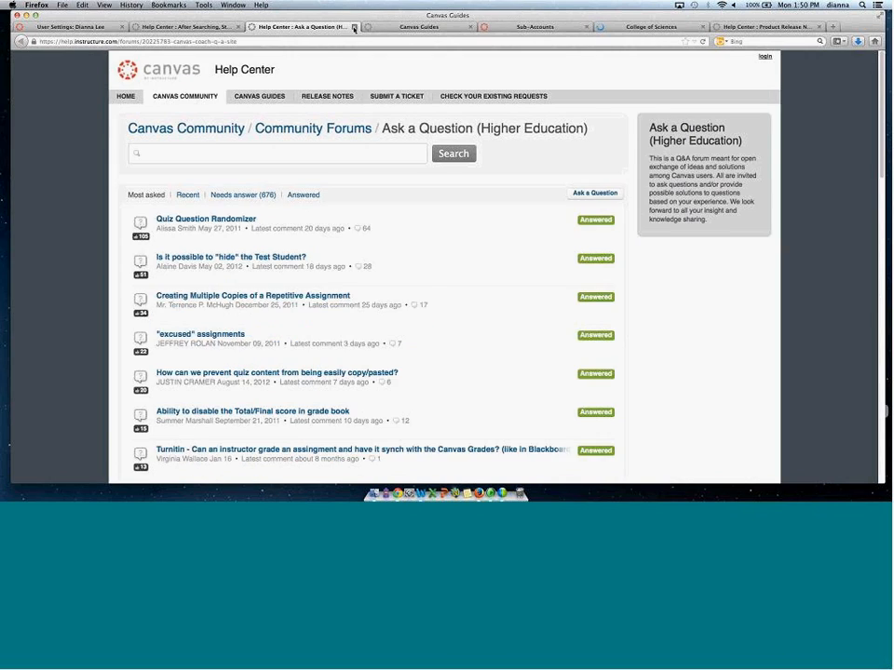
{"action": "left_click", "coordinate": [354, 27]}
{"action": "left_click", "coordinate": [354, 27]}
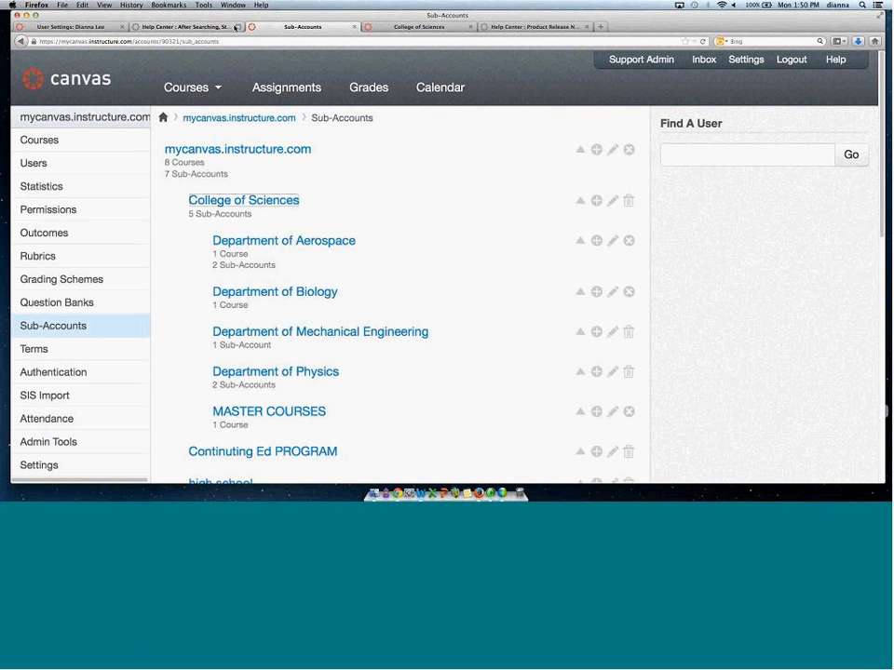
{"action": "left_click", "coordinate": [238, 28]}
{"action": "left_click", "coordinate": [258, 27]}
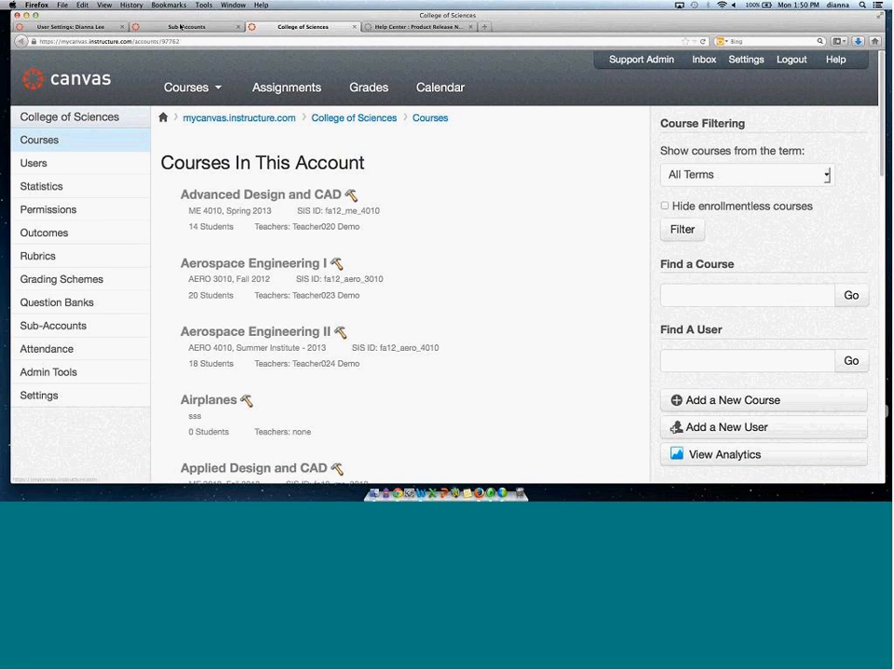
Open the College of Sciences sub-account's settings and scroll through its account settings and features.
{"action": "left_click", "coordinate": [181, 27]}
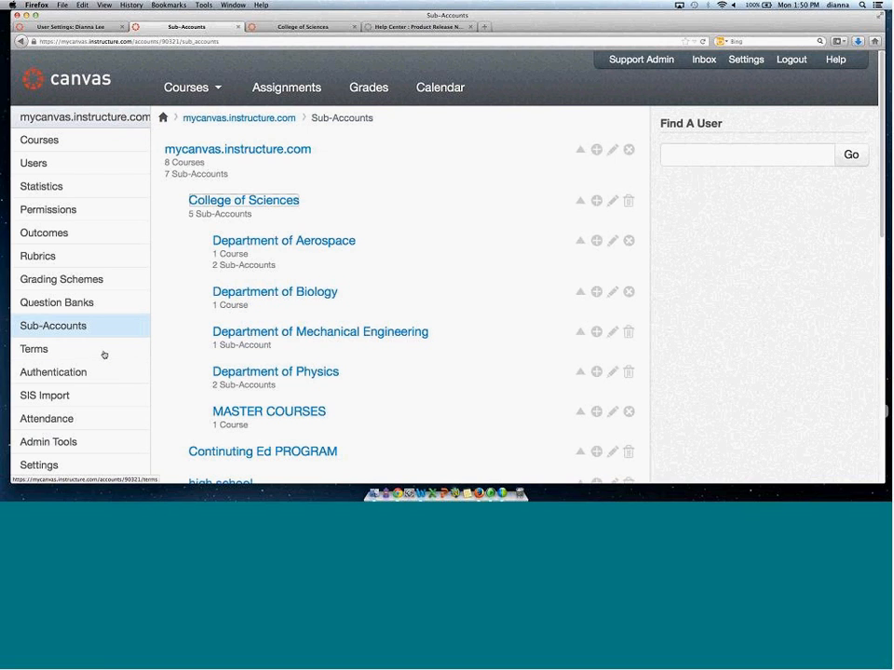
{"action": "left_click", "coordinate": [284, 26]}
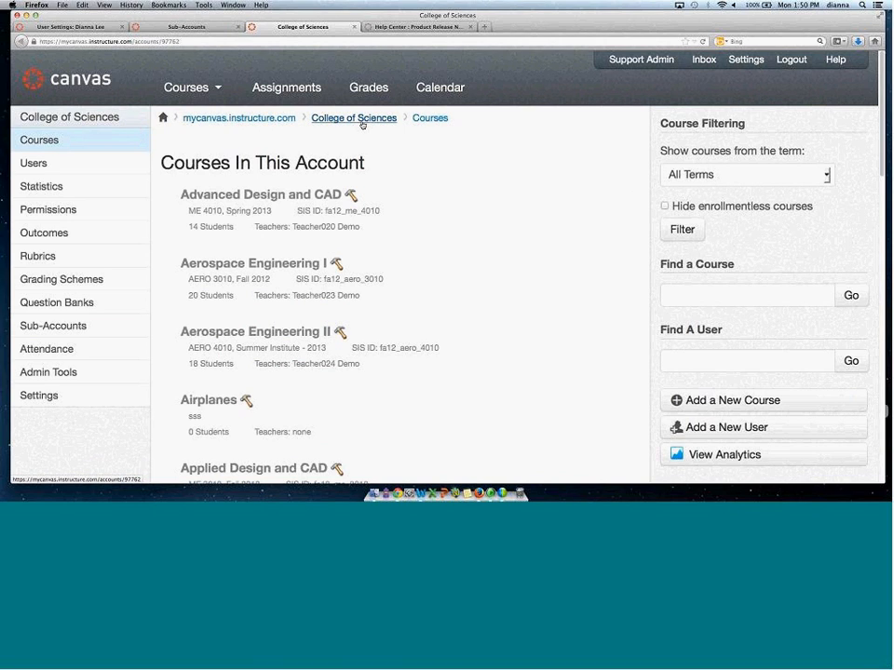
{"action": "left_click", "coordinate": [41, 400]}
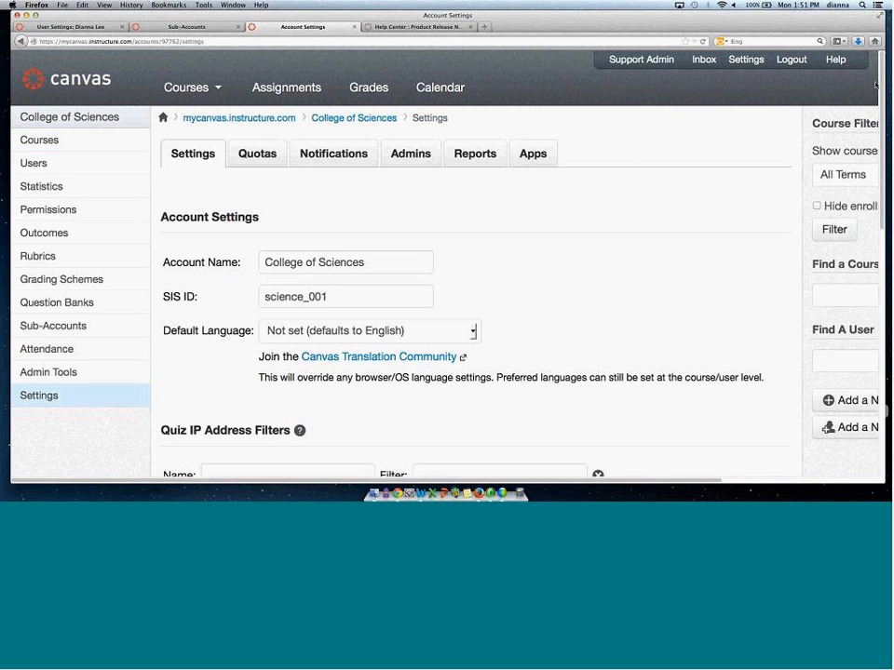
{"action": "left_click_drag", "start_coordinate": [881, 81], "coordinate": [879, 165]}
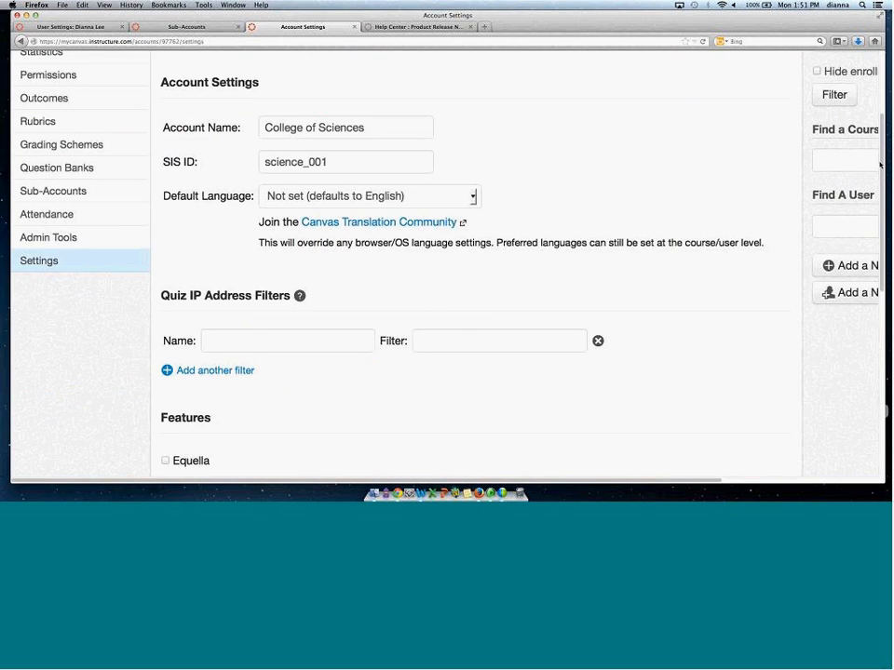
{"action": "scroll", "coordinate": [189, 381], "scroll_direction": "down", "scroll_amount": 3}
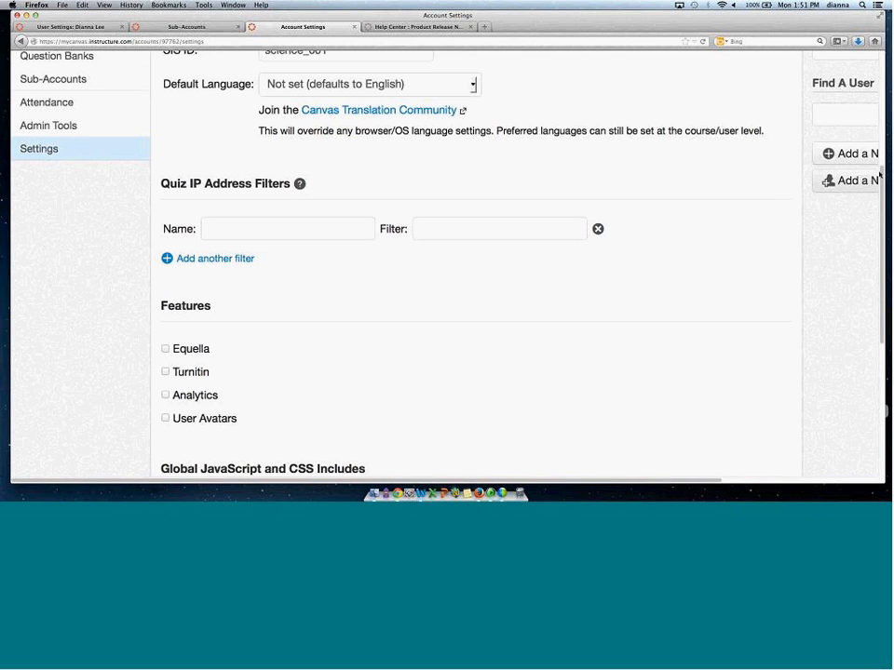
{"action": "left_click_drag", "start_coordinate": [879, 174], "coordinate": [879, 298]}
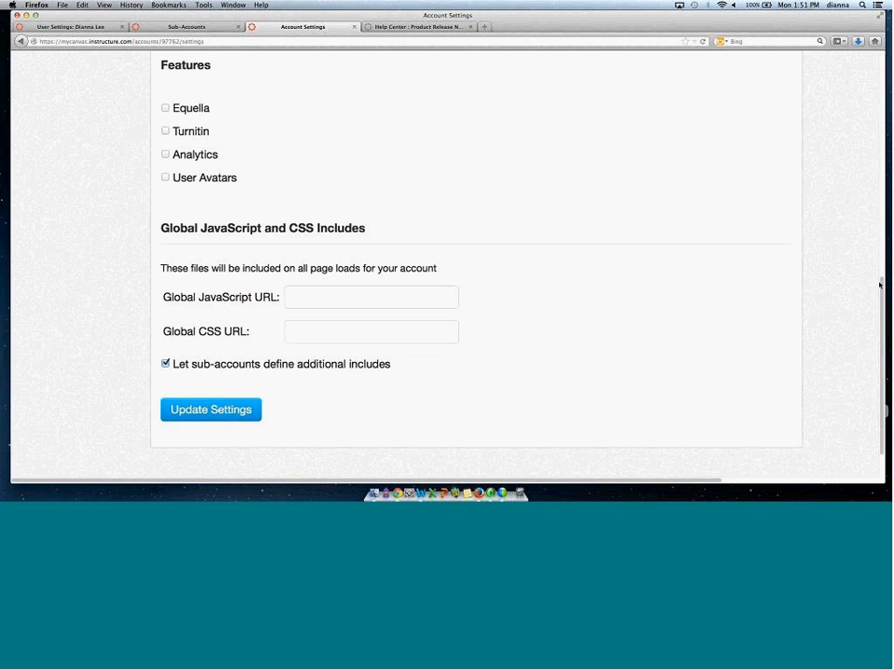
{"action": "scroll", "coordinate": [885, 252], "scroll_direction": "up", "scroll_amount": 10}
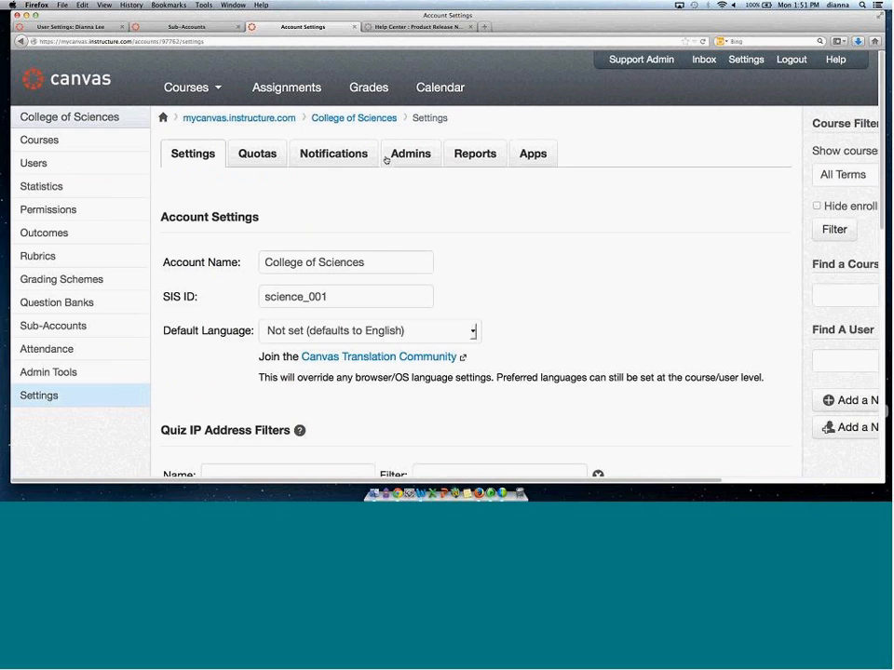
Start adding College of Sciences account admins and review the available admin roles.
{"action": "left_click", "coordinate": [387, 156]}
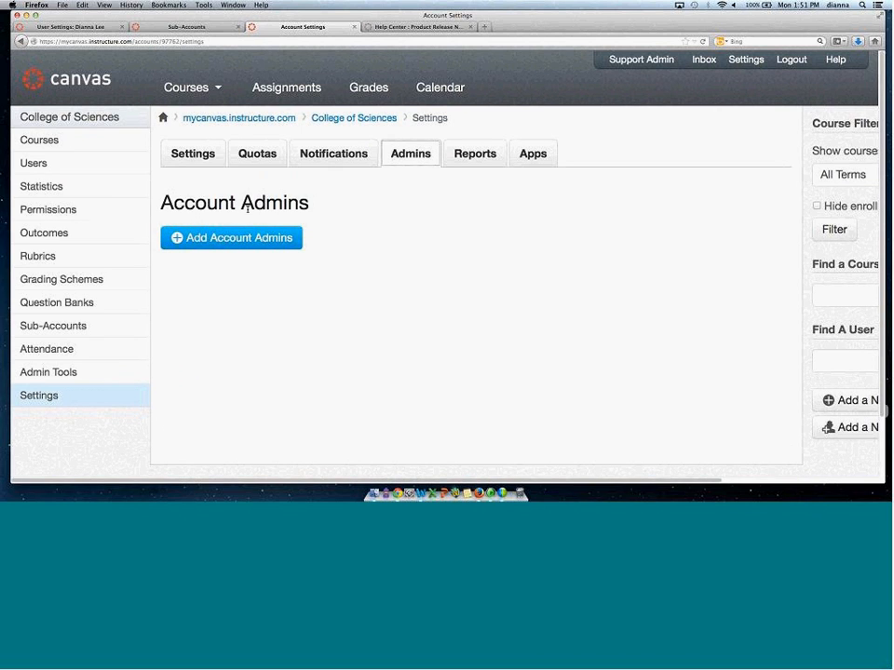
{"action": "left_click", "coordinate": [210, 239]}
{"action": "left_click", "coordinate": [231, 162]}
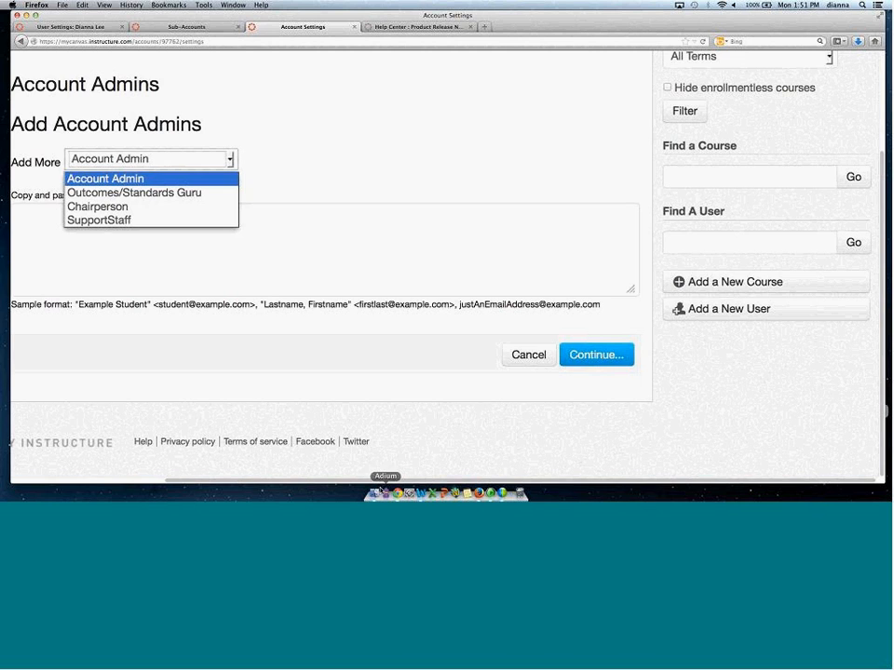
{"action": "left_click", "coordinate": [265, 363]}
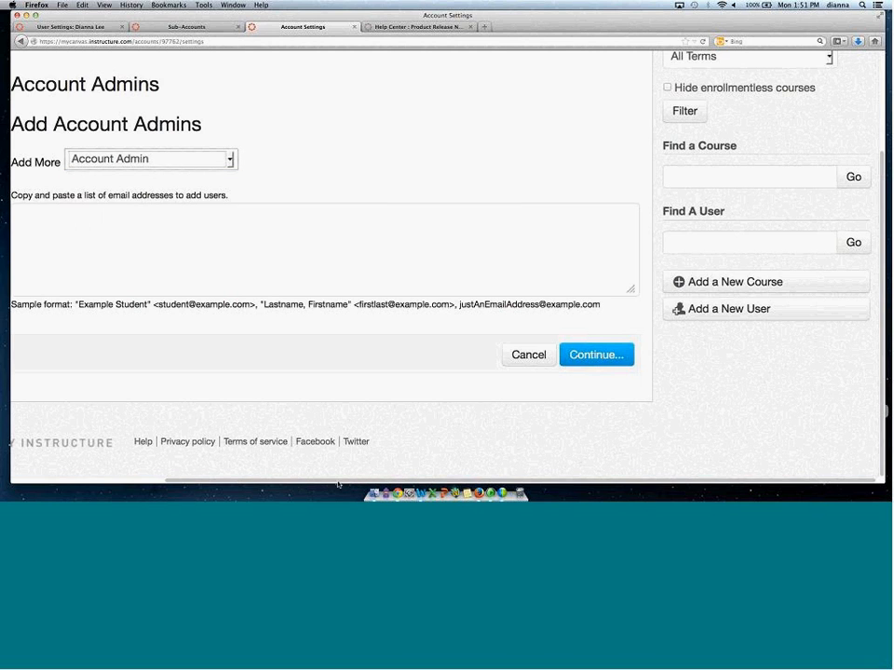
{"action": "scroll", "coordinate": [855, 318], "scroll_direction": "left", "scroll_amount": 2}
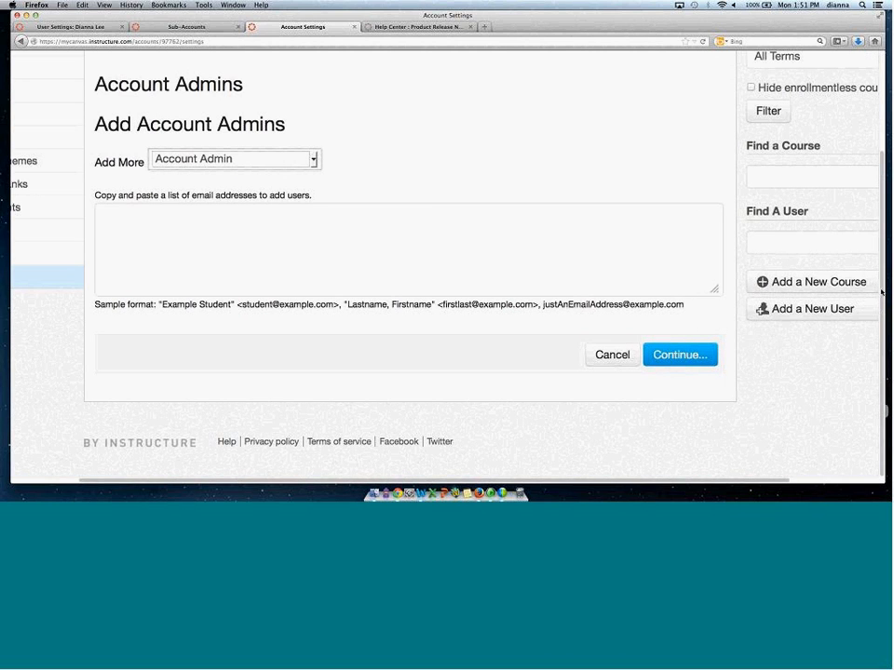
{"action": "scroll", "coordinate": [856, 317], "scroll_direction": "up", "scroll_amount": 2}
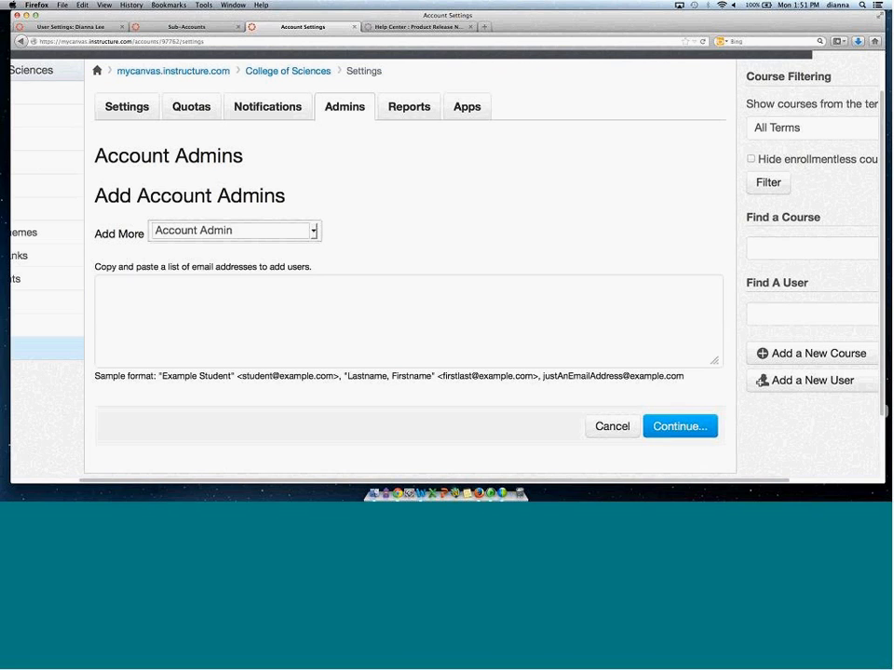
{"action": "scroll", "coordinate": [342, 482], "scroll_direction": "left", "scroll_amount": 2}
Open the College of Sciences account-role permissions and start adding a new role.
{"action": "left_click", "coordinate": [52, 162]}
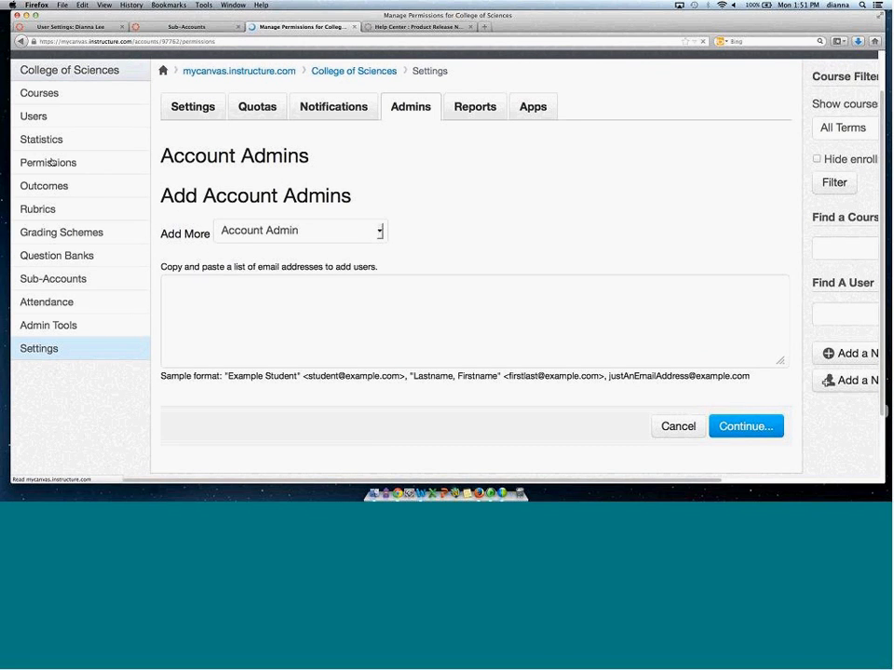
{"action": "left_click", "coordinate": [330, 152]}
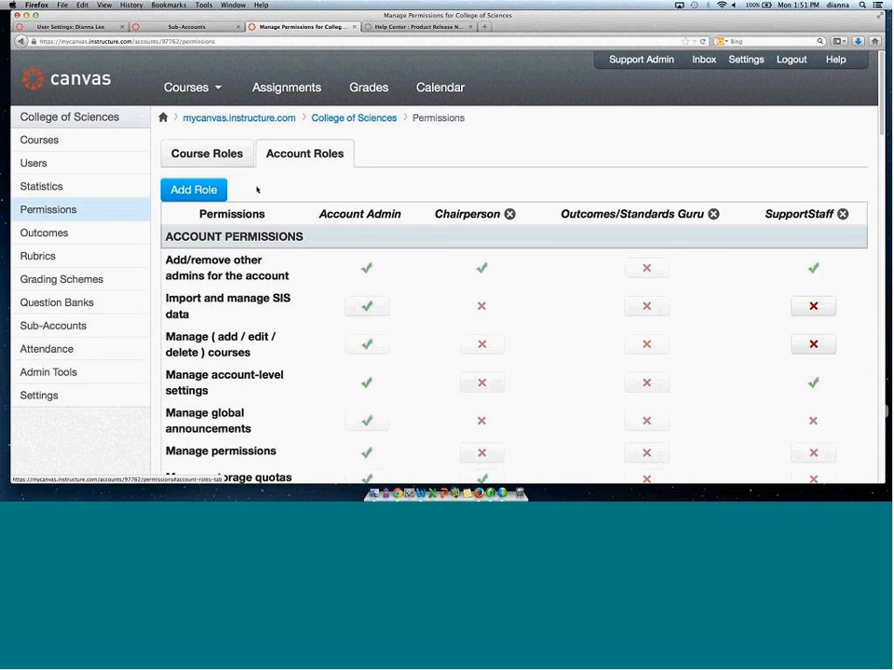
{"action": "left_click", "coordinate": [181, 190]}
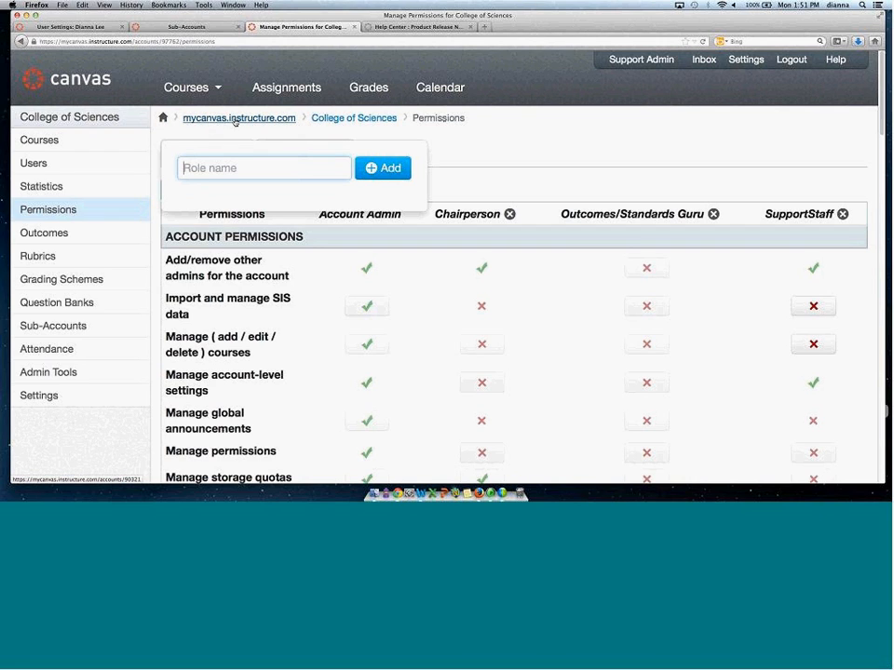
Return to the sub-account list and open Department of Aerospace in a new tab.
{"action": "key", "text": "ctrl+shift+Tab"}
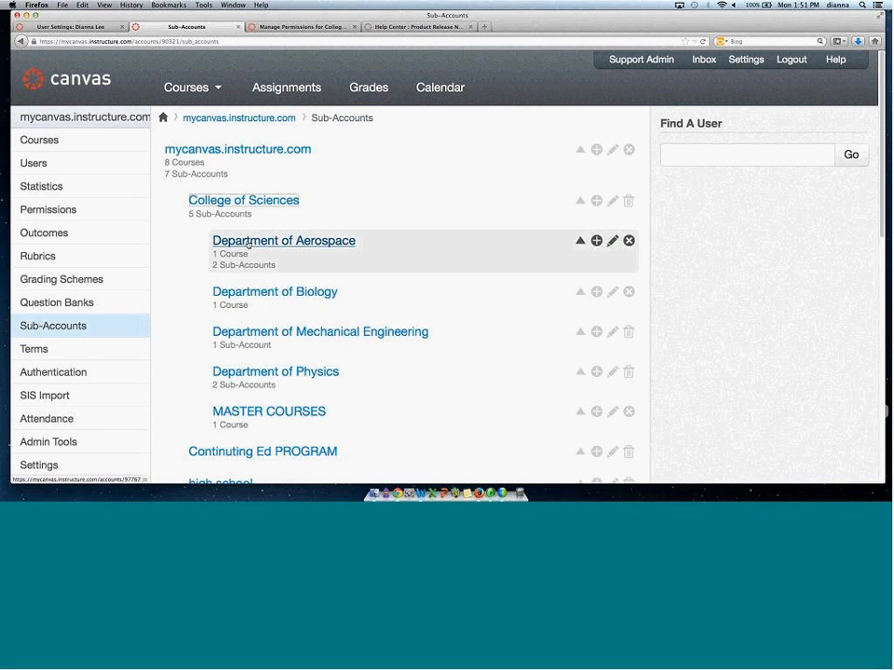
{"action": "right_click", "coordinate": [300, 241]}
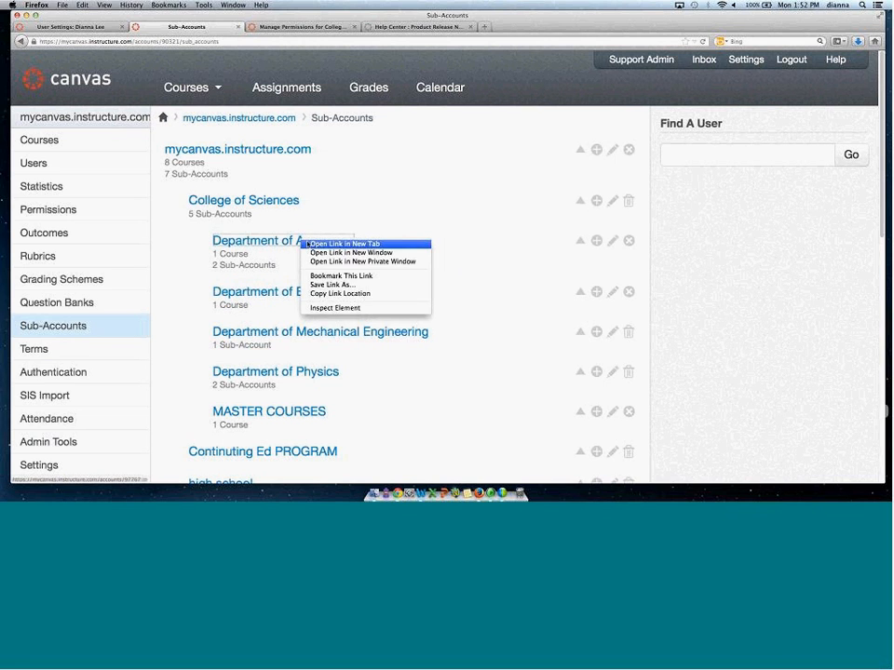
{"action": "left_click", "coordinate": [317, 243]}
{"action": "left_click", "coordinate": [307, 28]}
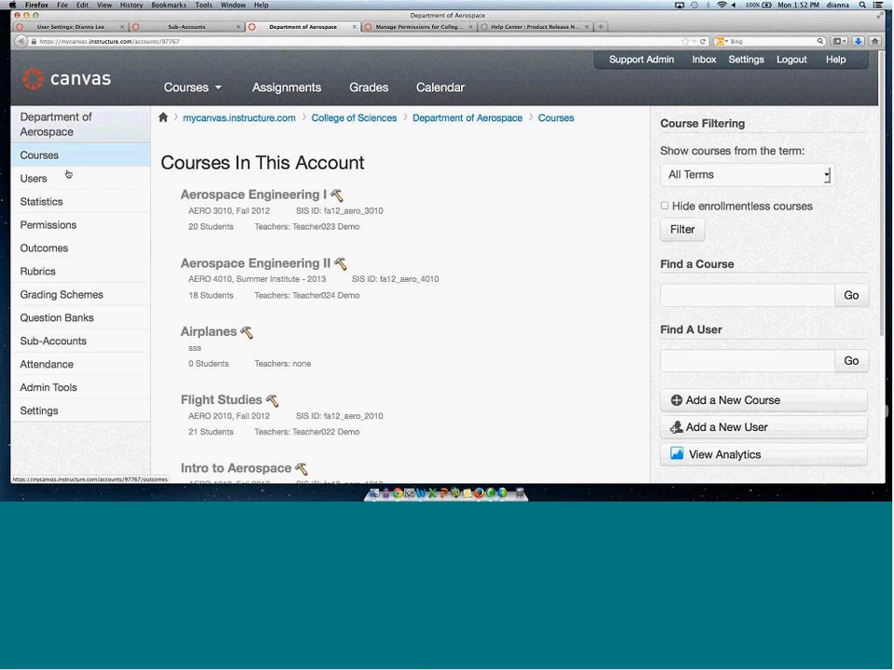
Start adding Department of Aerospace account admins from its settings and review the available admin roles.
{"action": "left_click", "coordinate": [58, 410]}
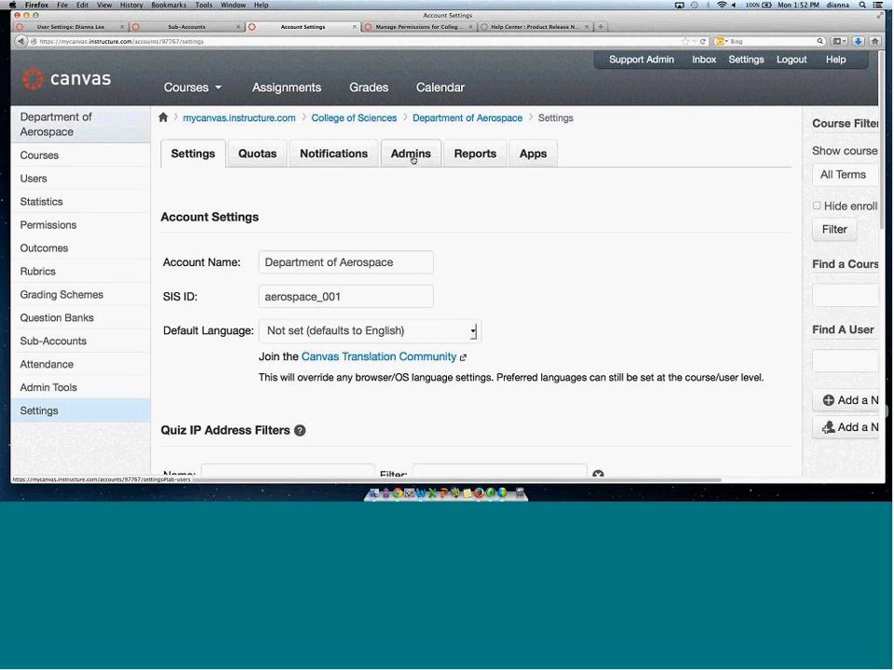
{"action": "left_click", "coordinate": [412, 157]}
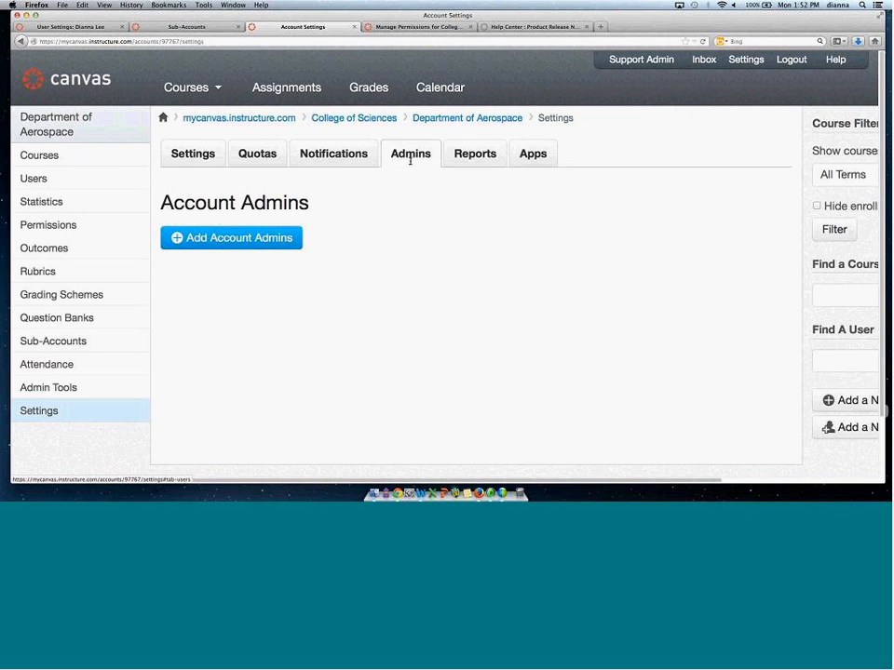
{"action": "left_click", "coordinate": [223, 238]}
{"action": "left_click", "coordinate": [225, 165]}
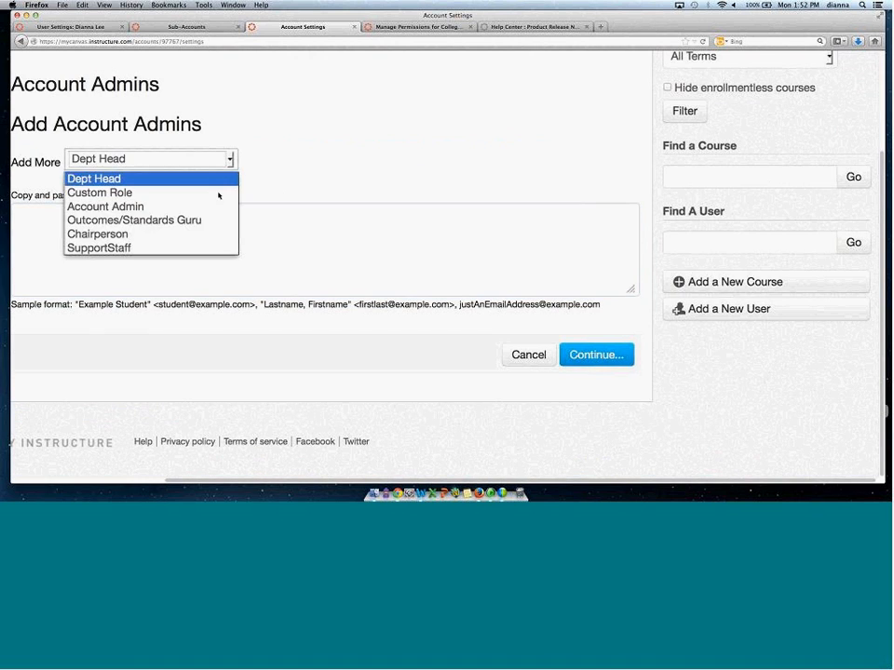
{"action": "left_click", "coordinate": [280, 18]}
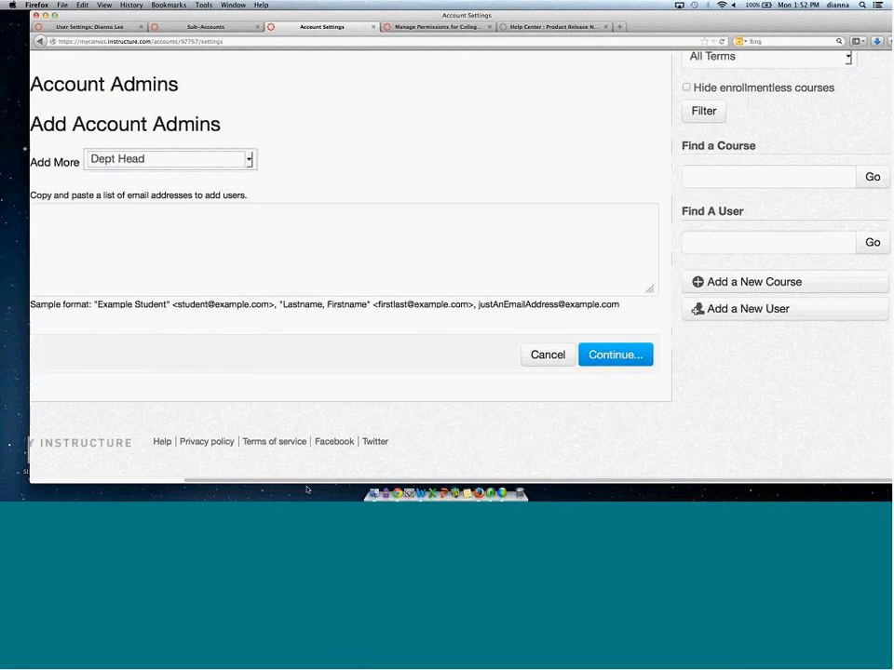
{"action": "left_click_drag", "start_coordinate": [302, 480], "coordinate": [96, 401]}
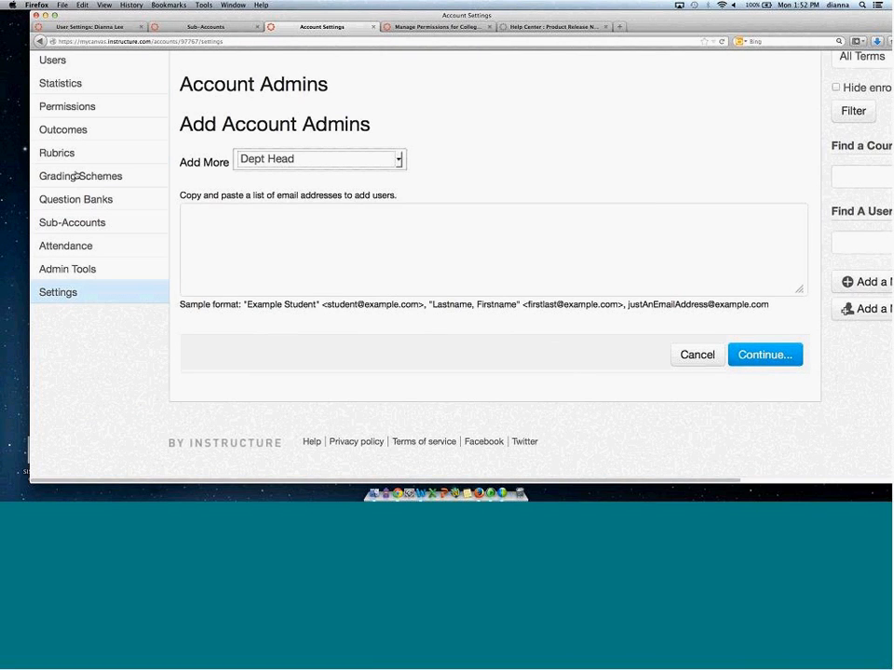
View the Department of Aerospace account-role permissions.
{"action": "left_click", "coordinate": [86, 106]}
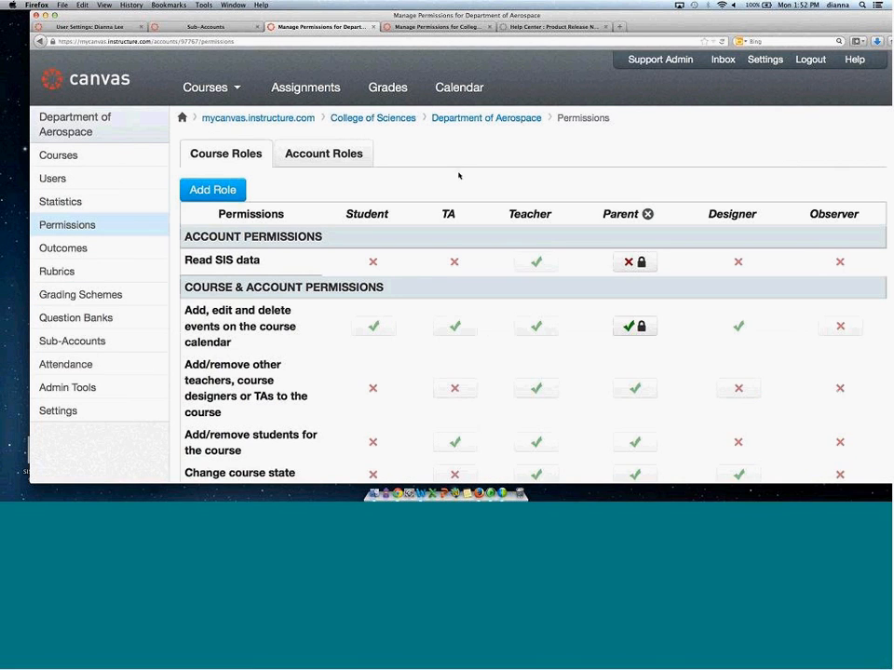
{"action": "left_click", "coordinate": [317, 154]}
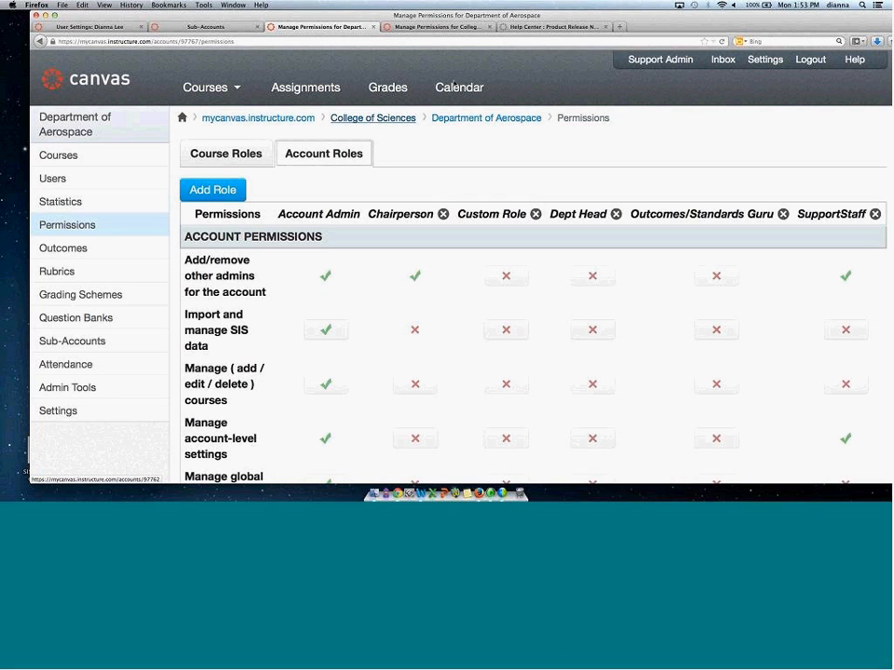
Switch back to the College of Sciences tab and open its sub-account list.
{"action": "left_click", "coordinate": [428, 26]}
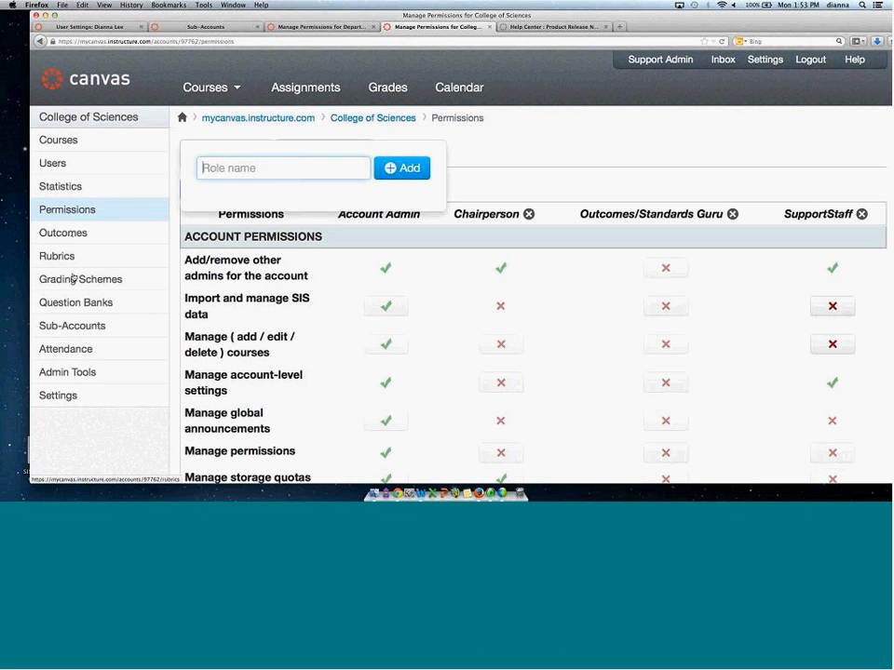
{"action": "left_click", "coordinate": [72, 326]}
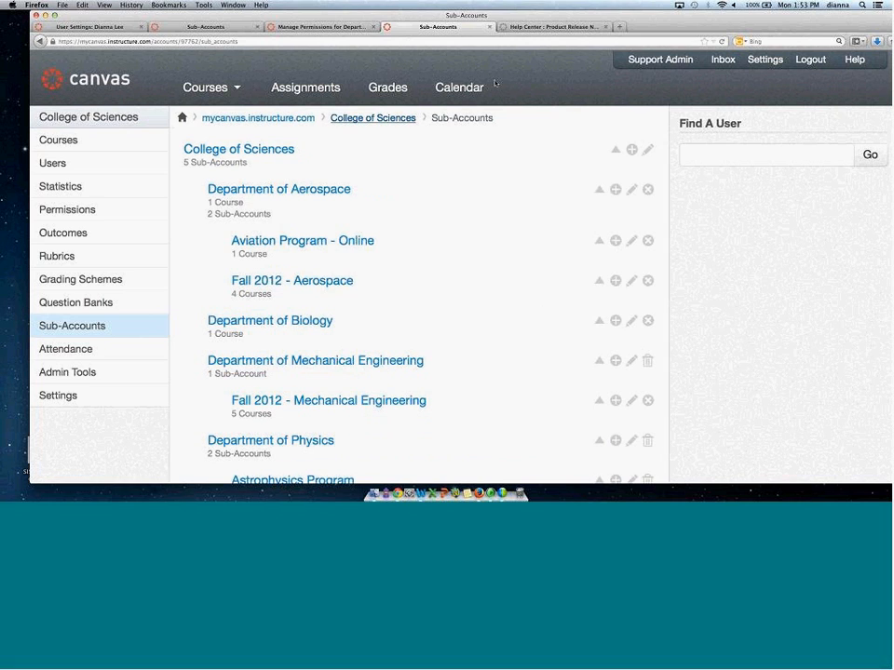
Open the Department of Aerospace sub-account list and switch between tabs to compare it with the root account's sub-accounts.
{"action": "left_click", "coordinate": [332, 29]}
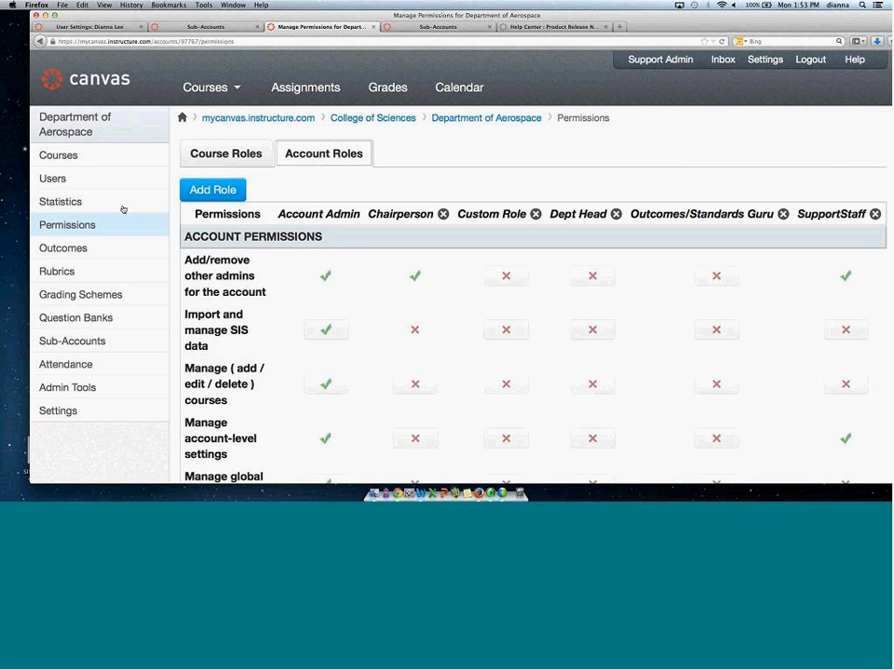
{"action": "left_click", "coordinate": [93, 341]}
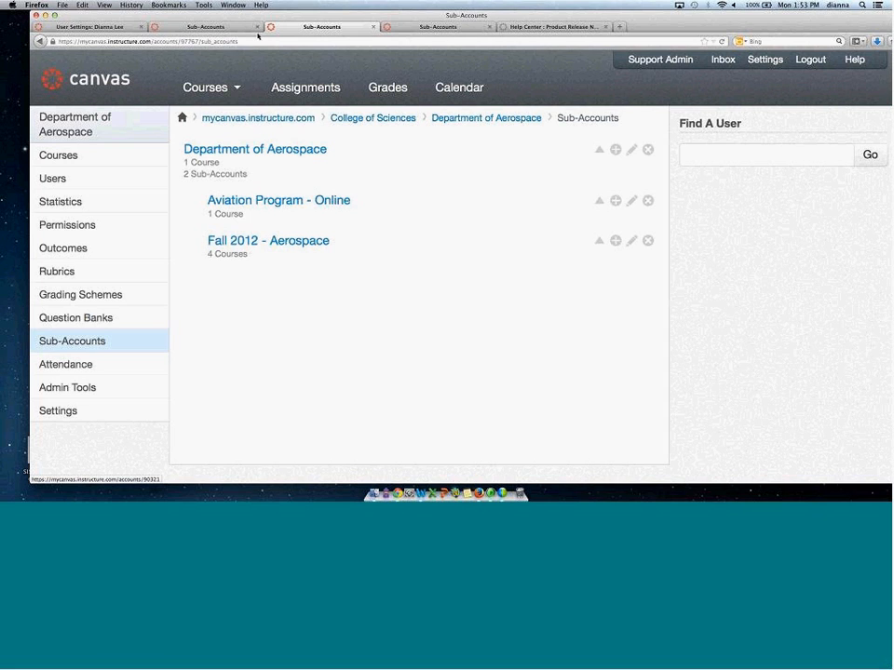
{"action": "left_click", "coordinate": [228, 28]}
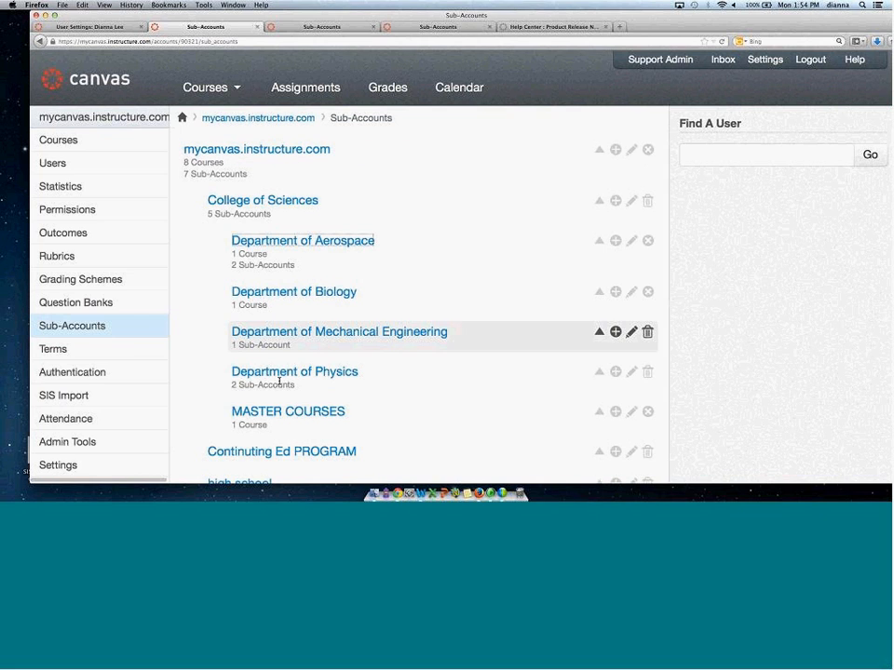
{"action": "left_click", "coordinate": [349, 28]}
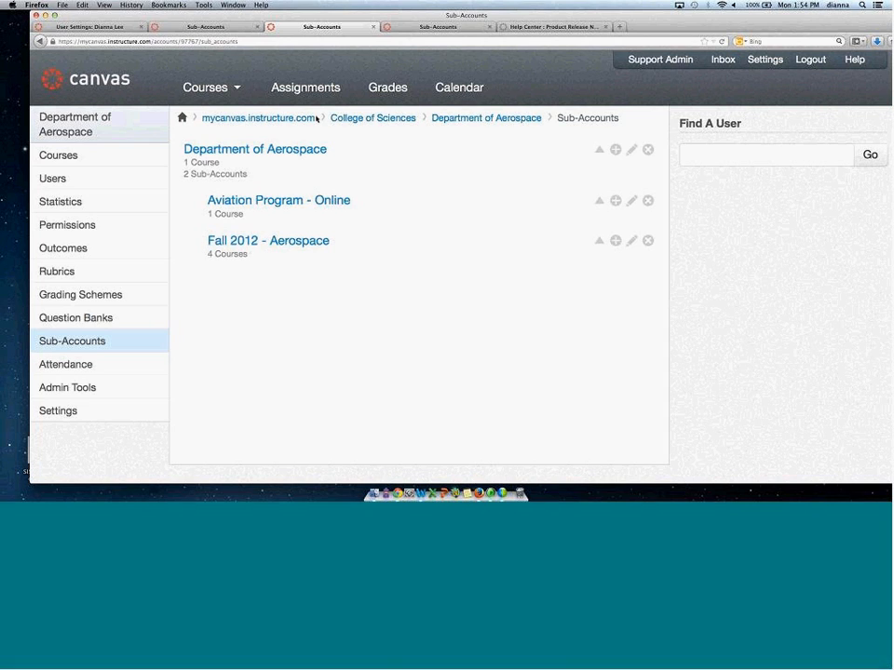
{"action": "left_click", "coordinate": [214, 28]}
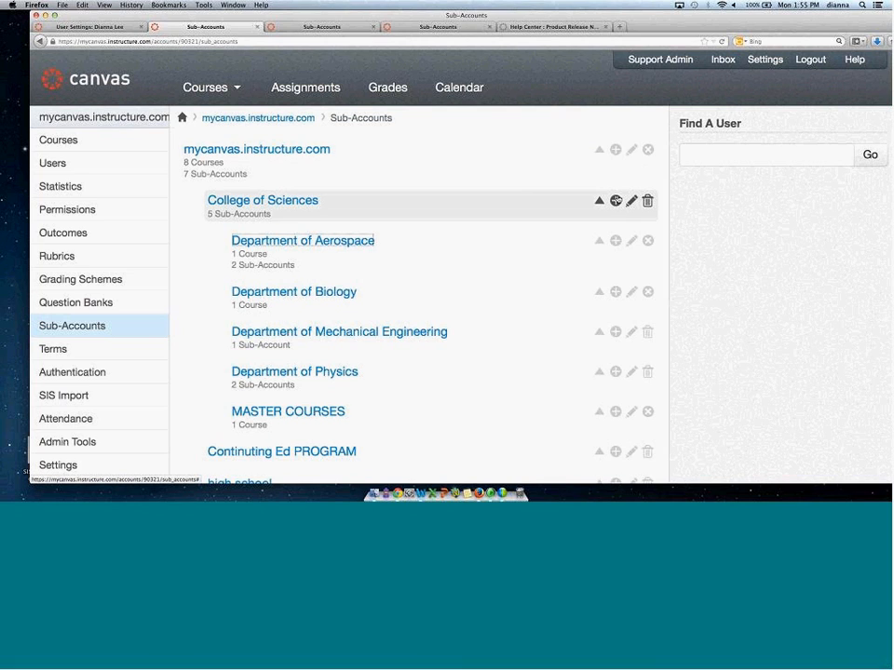
Start adding a new sub-account under College of Sciences, then under Department of Aerospace.
{"action": "left_click", "coordinate": [615, 200]}
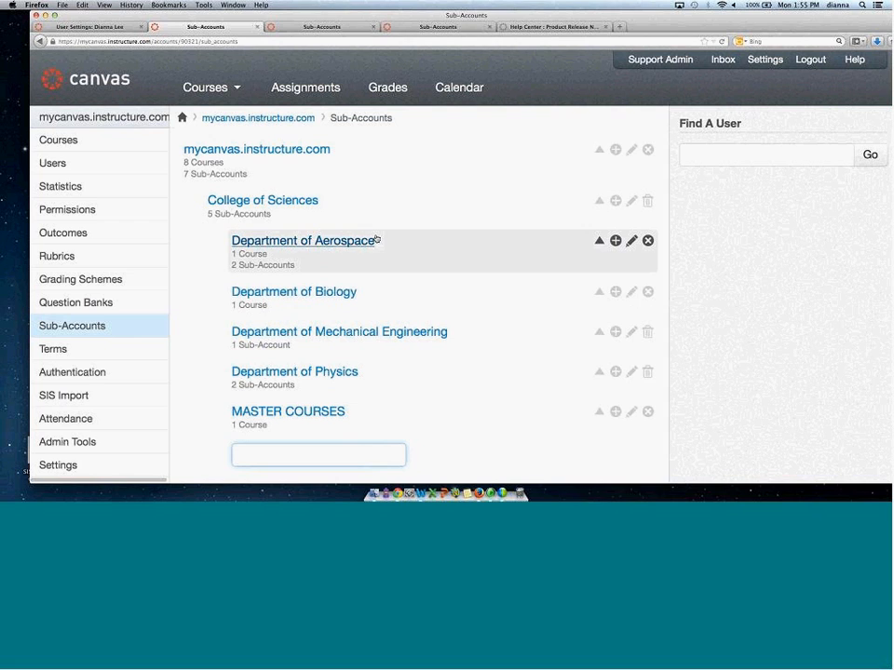
{"action": "left_click", "coordinate": [615, 240]}
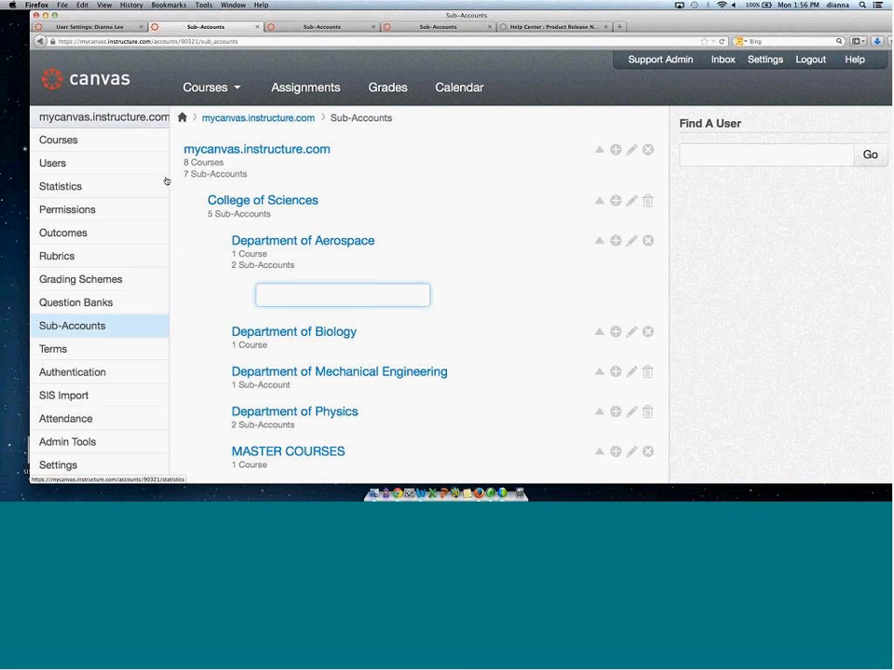
Open the root account's Terms page and review the existing terms' run and access dates.
{"action": "left_click", "coordinate": [65, 353]}
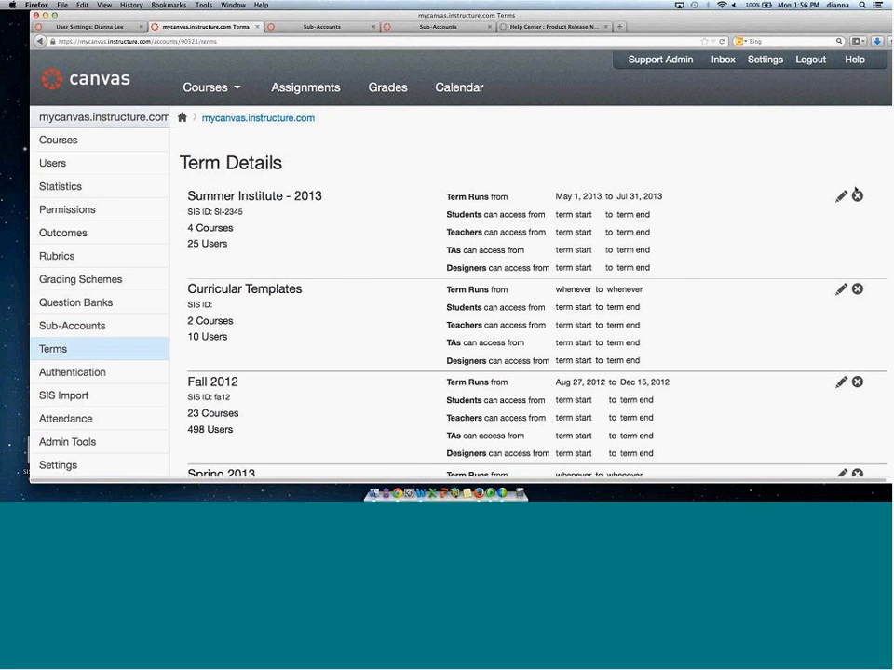
{"action": "left_click_drag", "start_coordinate": [686, 25], "coordinate": [661, 26]}
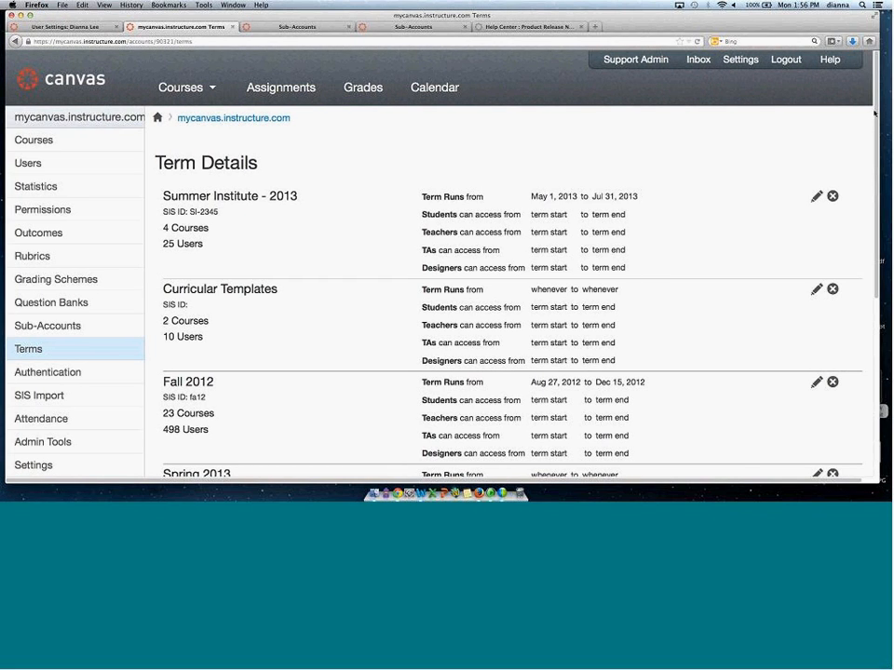
{"action": "scroll", "coordinate": [873, 112], "scroll_direction": "down", "scroll_amount": 2}
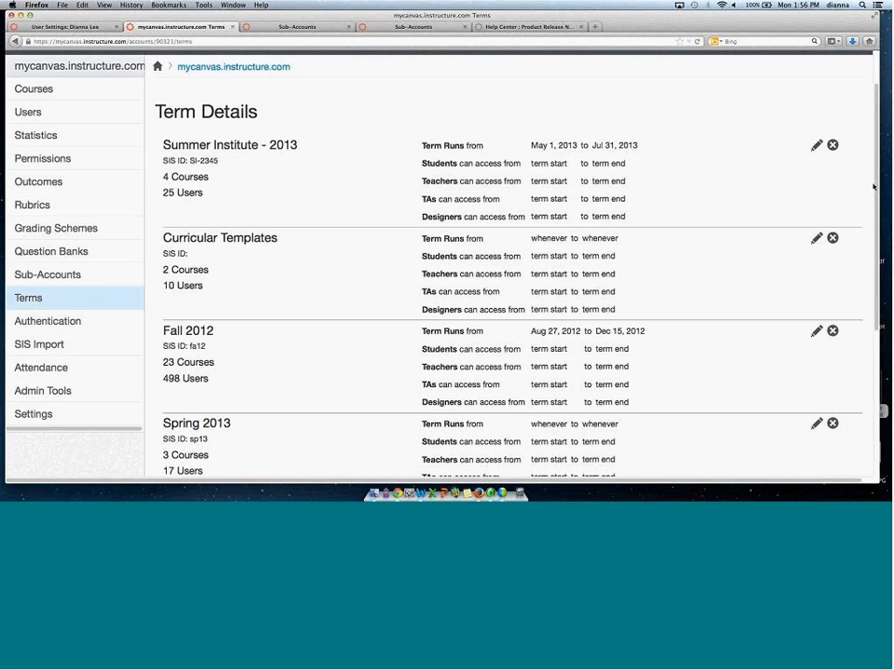
{"action": "scroll", "coordinate": [872, 266], "scroll_direction": "down", "scroll_amount": 4}
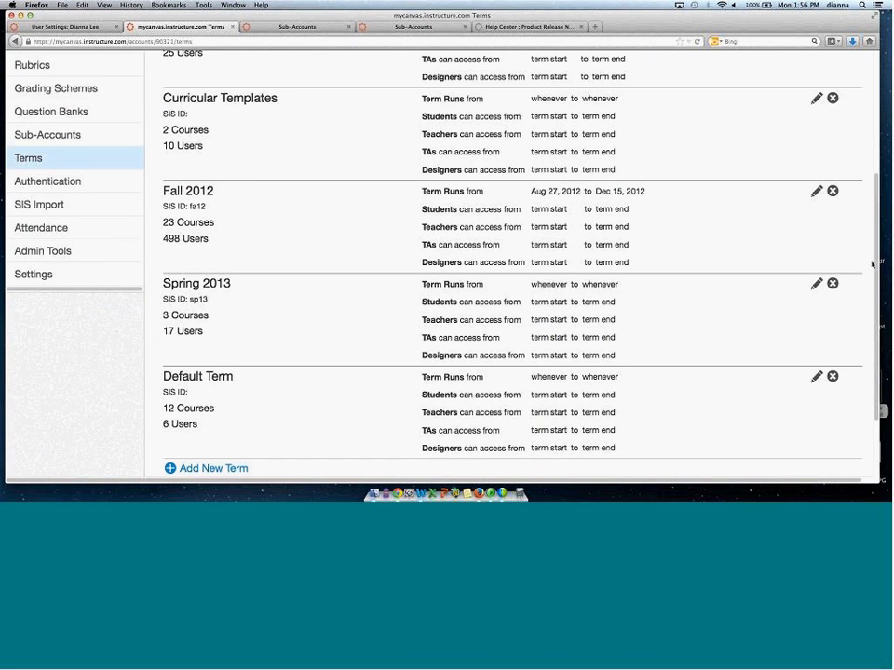
{"action": "scroll", "coordinate": [873, 265], "scroll_direction": "down", "scroll_amount": 2}
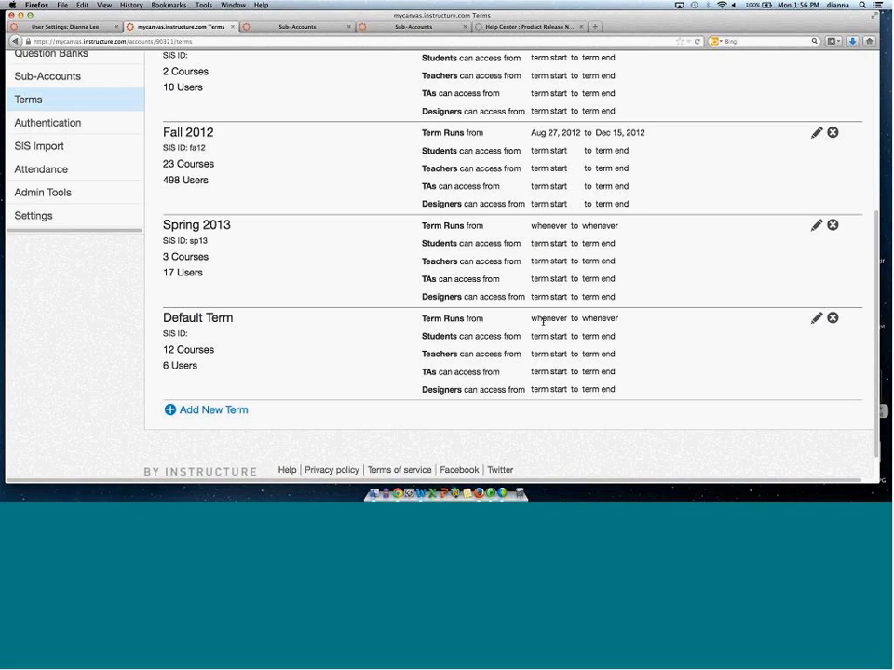
{"action": "left_click_drag", "start_coordinate": [532, 317], "coordinate": [625, 317]}
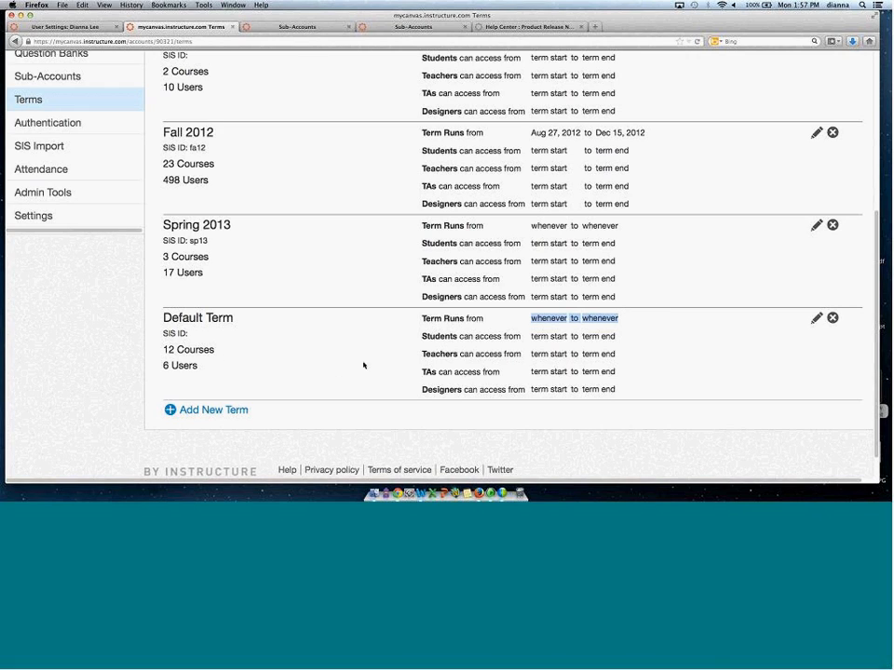
Start a new term and set its run dates from Sep 9, 2013 to Dec 6, 2013.
{"action": "left_click", "coordinate": [213, 411]}
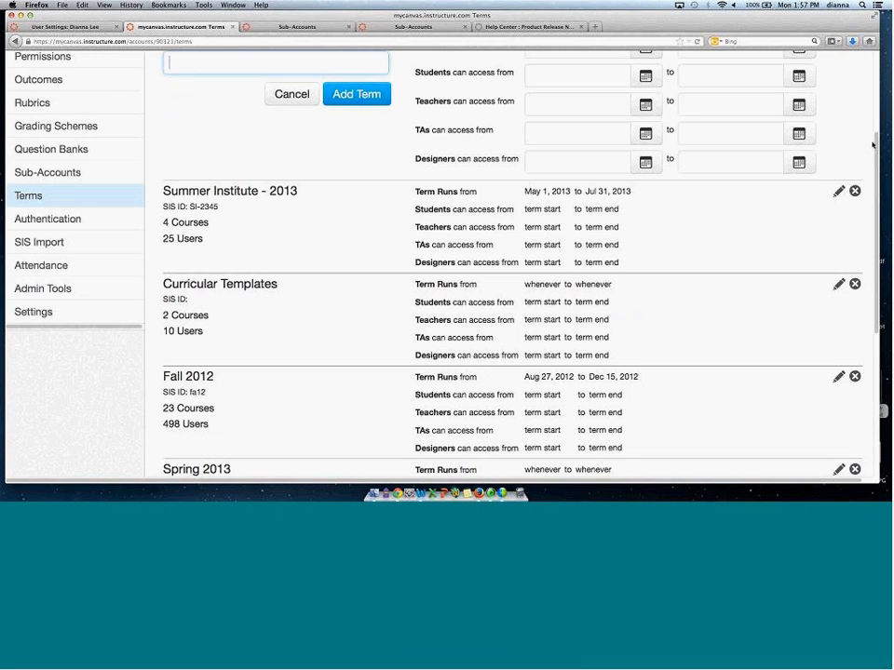
{"action": "scroll", "coordinate": [528, 200], "scroll_direction": "up", "scroll_amount": 2}
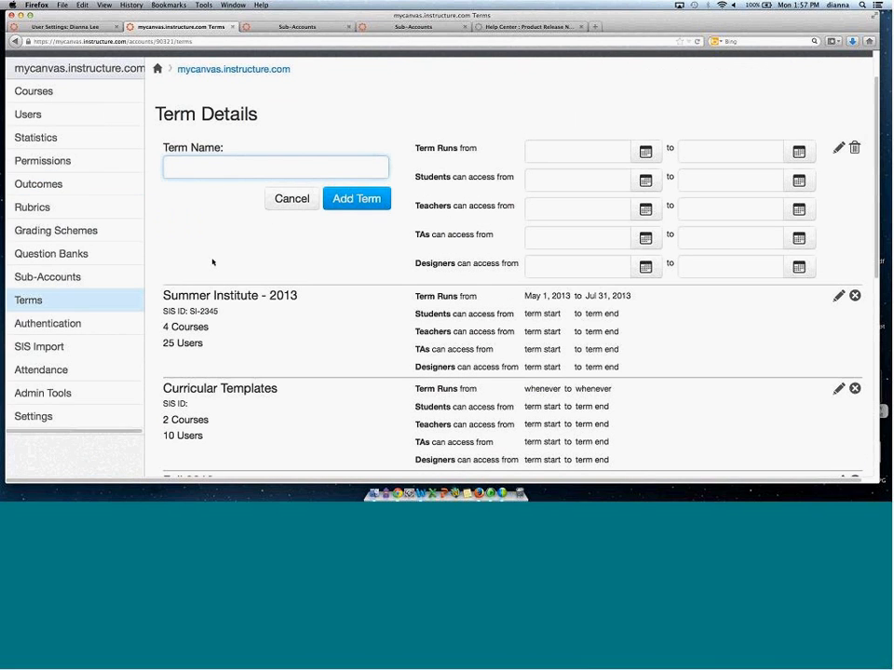
{"action": "left_click_drag", "start_coordinate": [188, 295], "coordinate": [306, 293]}
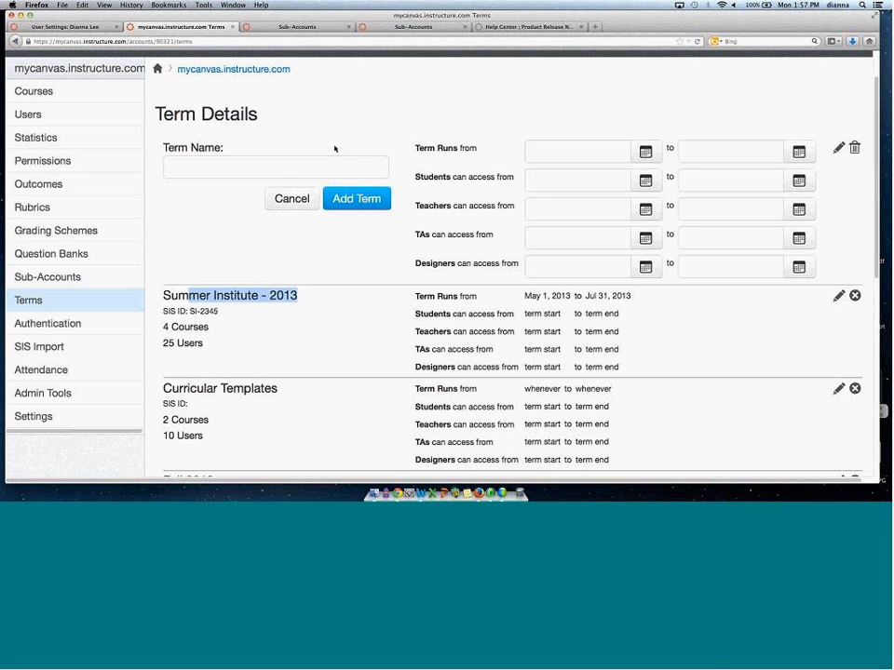
{"action": "left_click_drag", "start_coordinate": [413, 145], "coordinate": [481, 153]}
{"action": "left_click", "coordinate": [482, 152]}
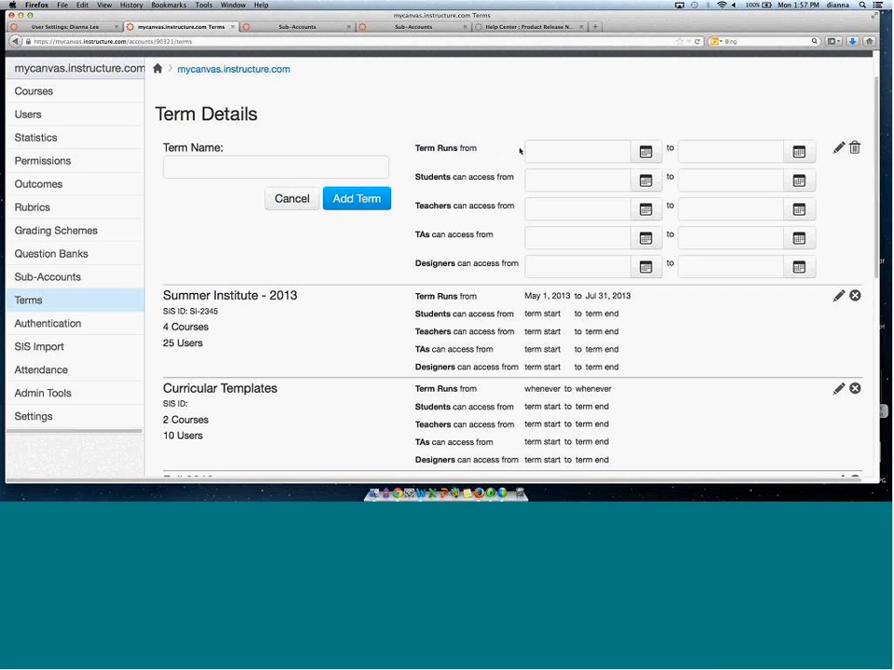
{"action": "left_click", "coordinate": [649, 157]}
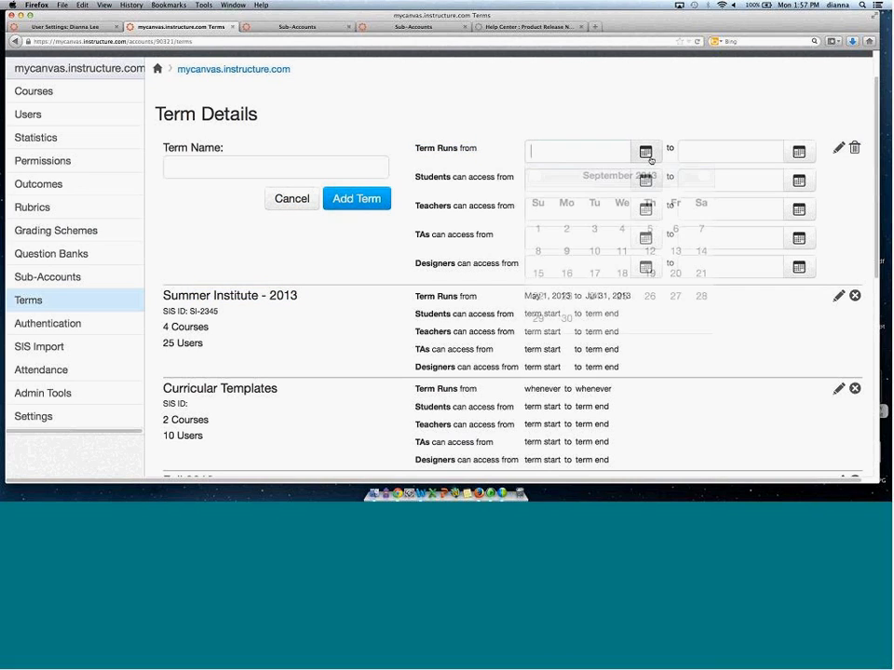
{"action": "left_click", "coordinate": [567, 251]}
{"action": "left_click", "coordinate": [793, 156]}
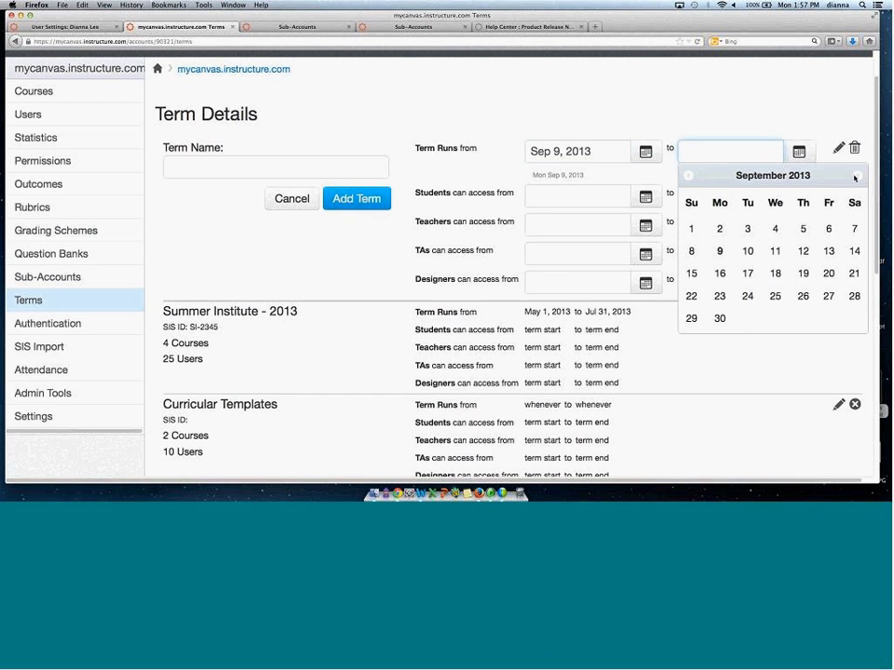
{"action": "left_click", "coordinate": [855, 176]}
{"action": "left_click", "coordinate": [858, 176]}
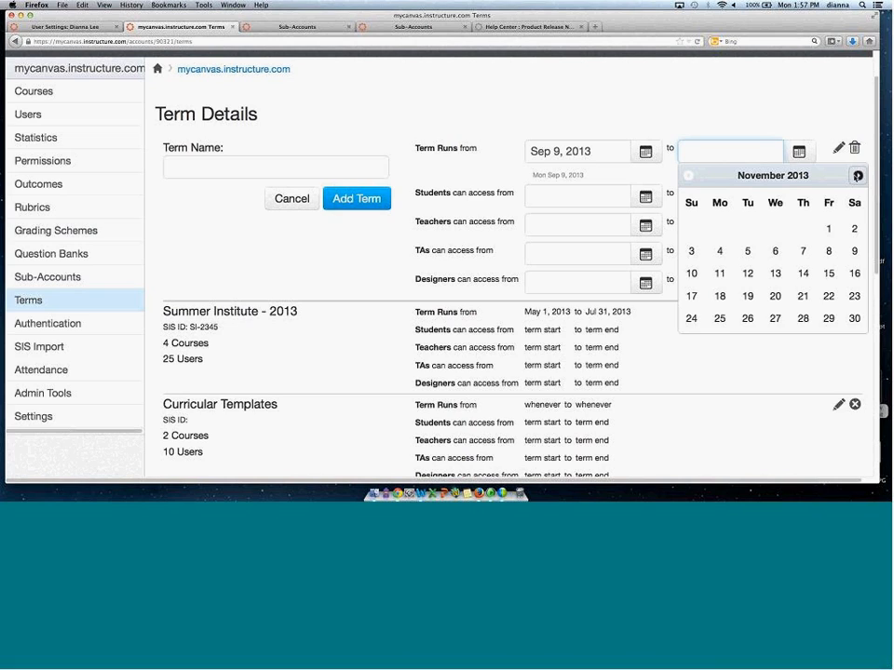
{"action": "left_click", "coordinate": [857, 176]}
{"action": "left_click", "coordinate": [826, 228]}
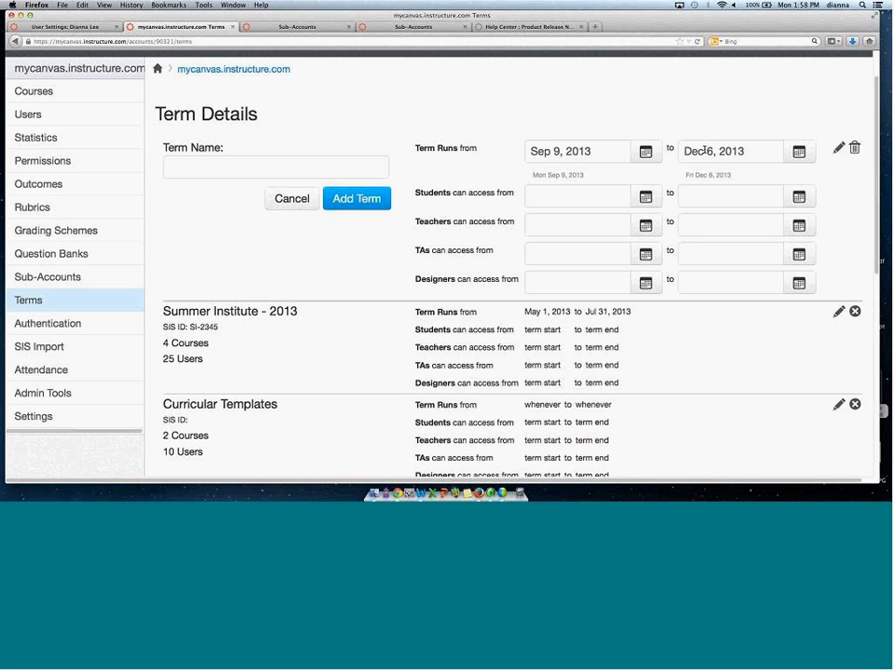
Set the students' access end date for the new term to Dec 16, 2013.
{"action": "left_click", "coordinate": [799, 197]}
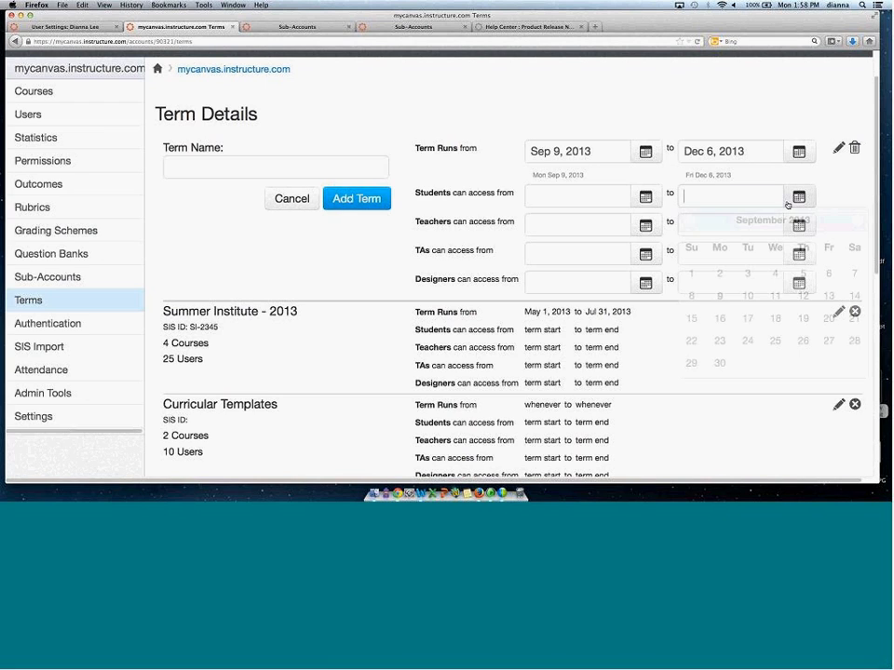
{"action": "left_click", "coordinate": [857, 219]}
{"action": "left_click", "coordinate": [857, 220]}
{"action": "left_click", "coordinate": [857, 220]}
{"action": "left_click", "coordinate": [857, 220]}
{"action": "left_click", "coordinate": [688, 219]}
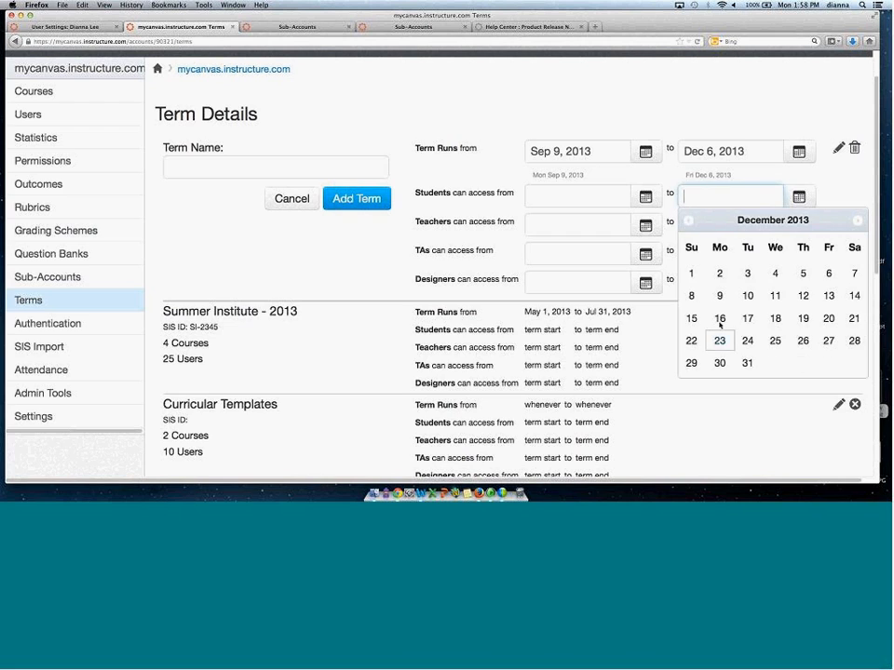
{"action": "left_click", "coordinate": [719, 318]}
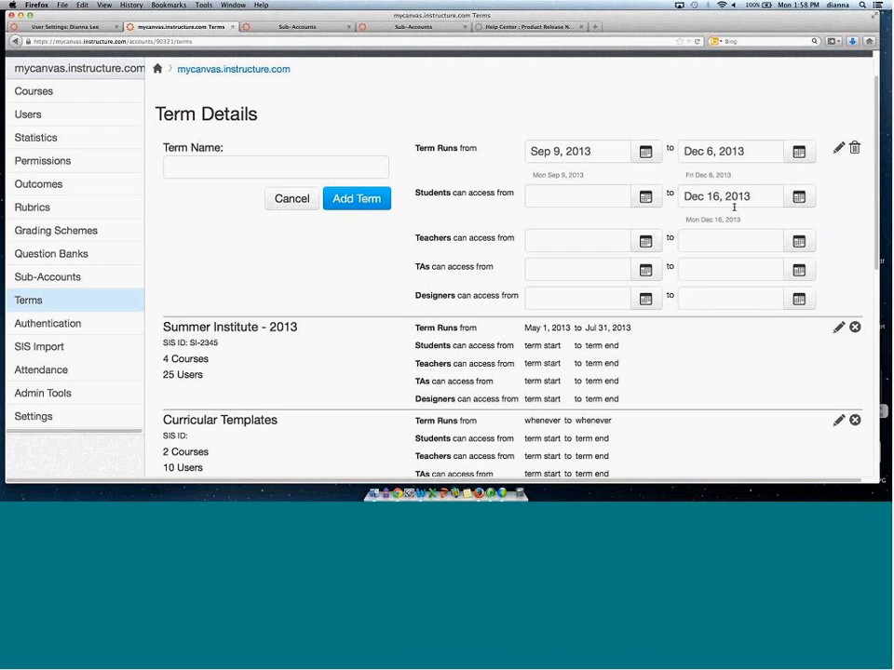
Set teachers' access for the new term from Sep 1, 2013 to Dec 16, 2013.
{"action": "left_click", "coordinate": [625, 242]}
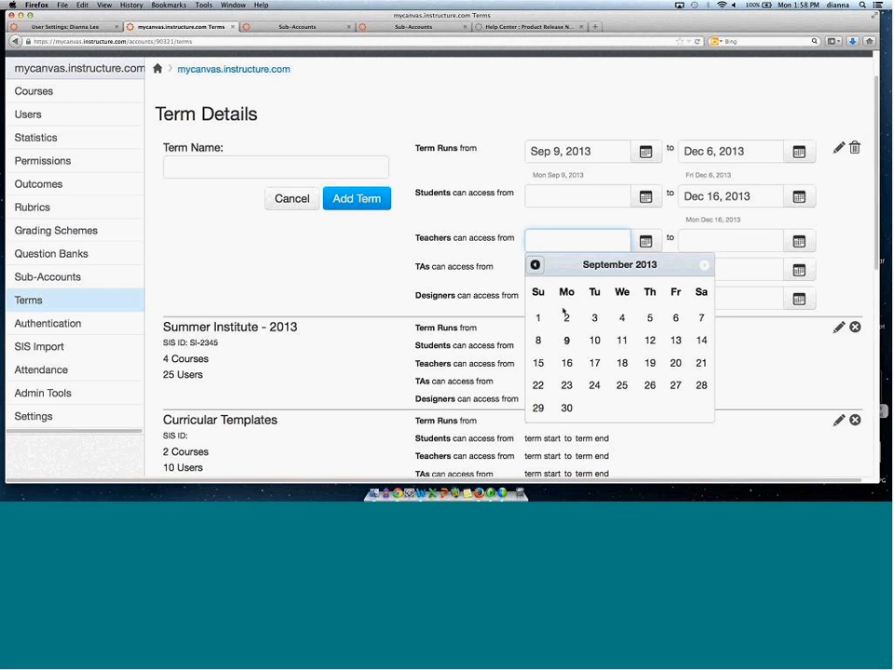
{"action": "left_click", "coordinate": [538, 318]}
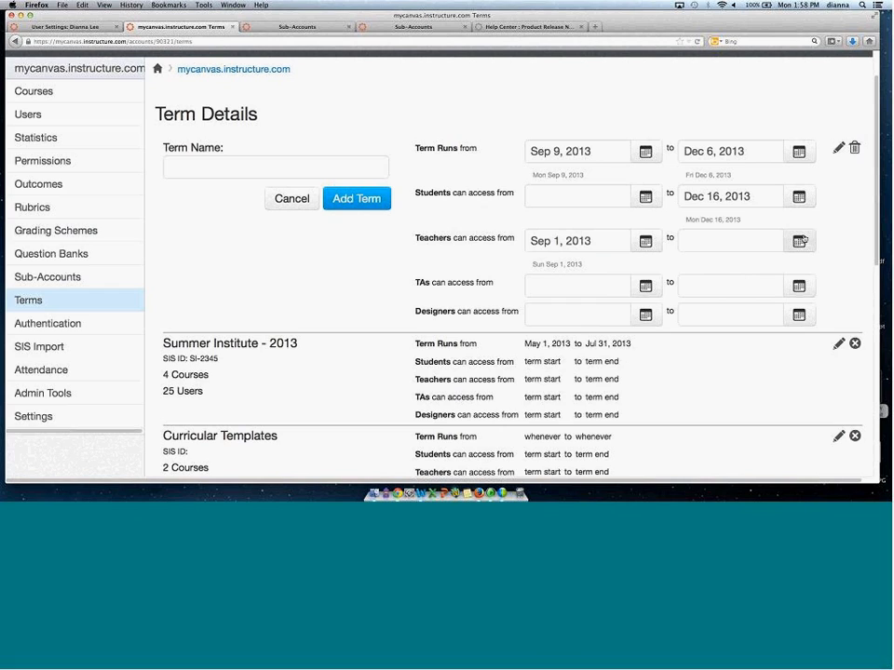
{"action": "left_click", "coordinate": [796, 240]}
{"action": "triple_click", "coordinate": [857, 267]}
{"action": "left_click", "coordinate": [858, 266]}
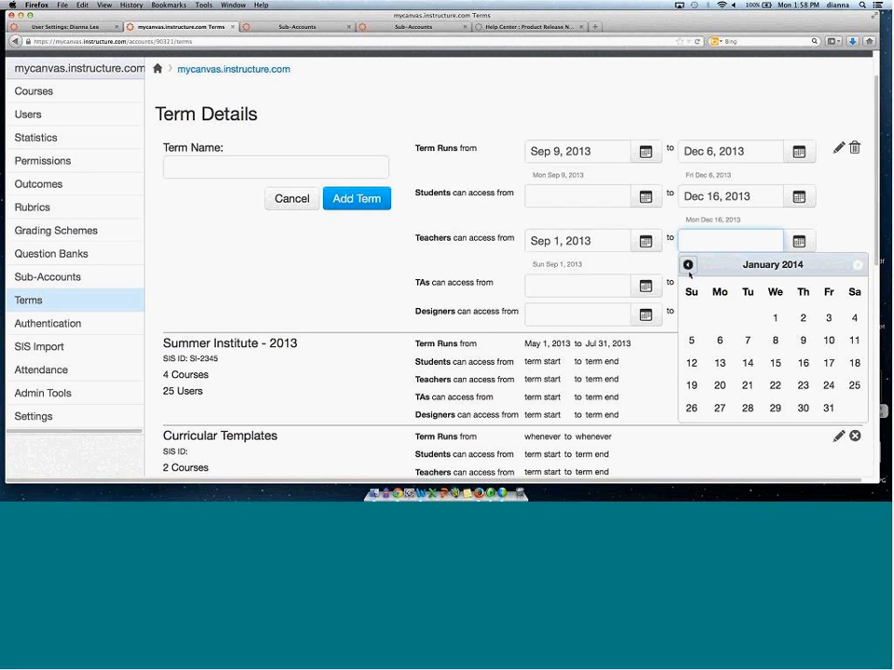
{"action": "left_click", "coordinate": [688, 265]}
{"action": "left_click", "coordinate": [720, 364]}
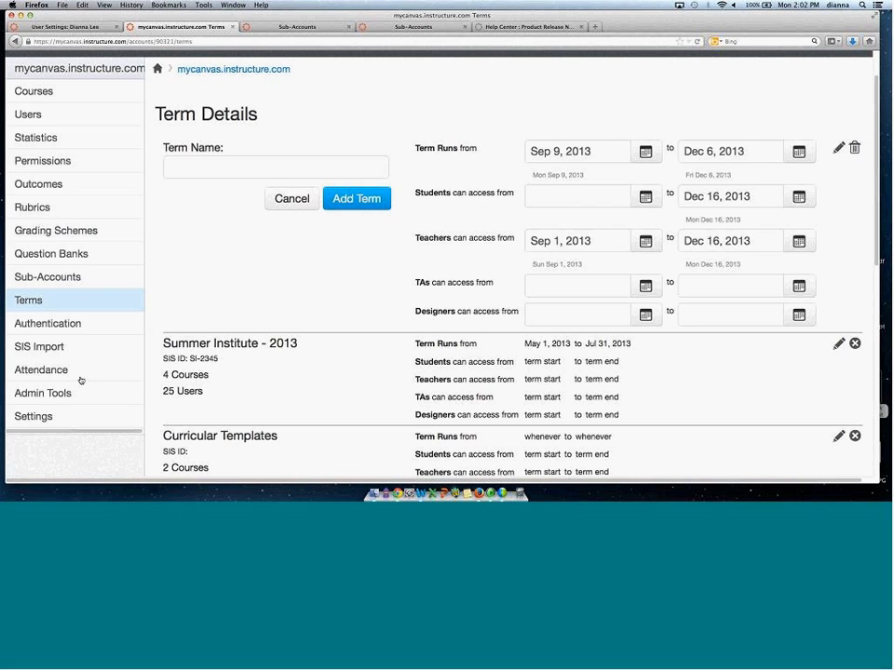
Open the account reports and configure the Grade Export report for the Spring 2013 term, closing it without running.
{"action": "left_click", "coordinate": [34, 425]}
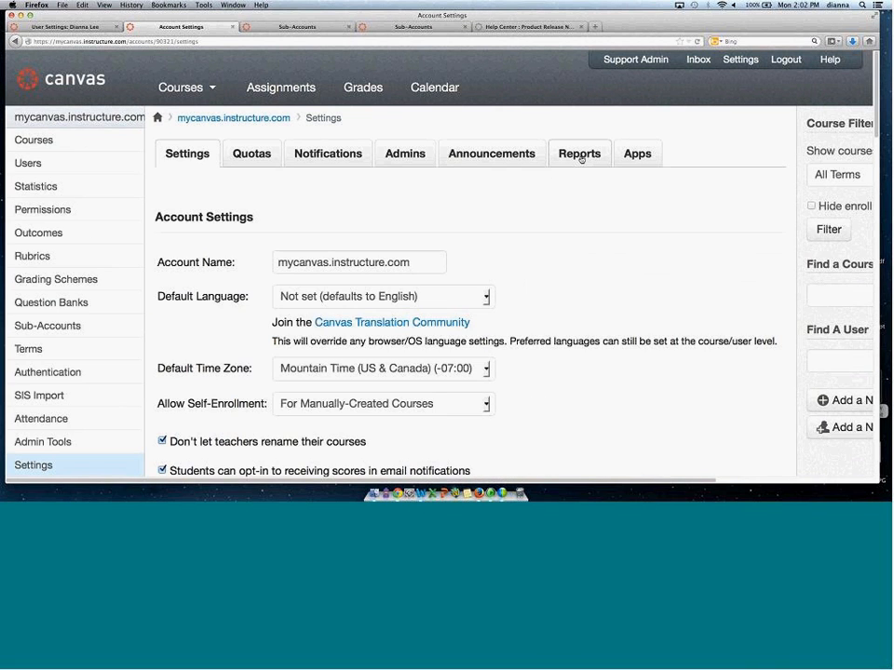
{"action": "left_click", "coordinate": [581, 155]}
{"action": "left_click", "coordinate": [714, 225]}
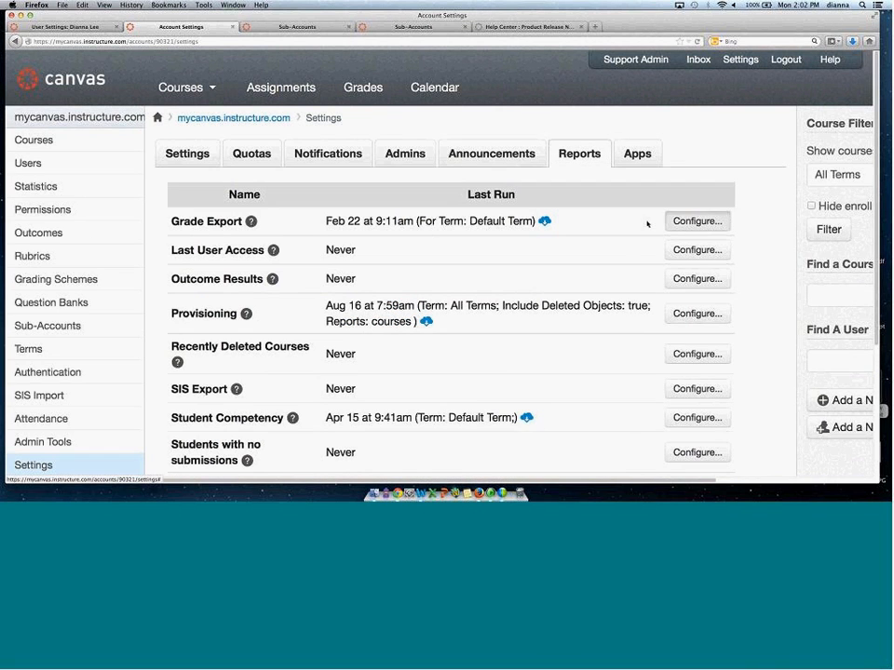
{"action": "left_click", "coordinate": [486, 237]}
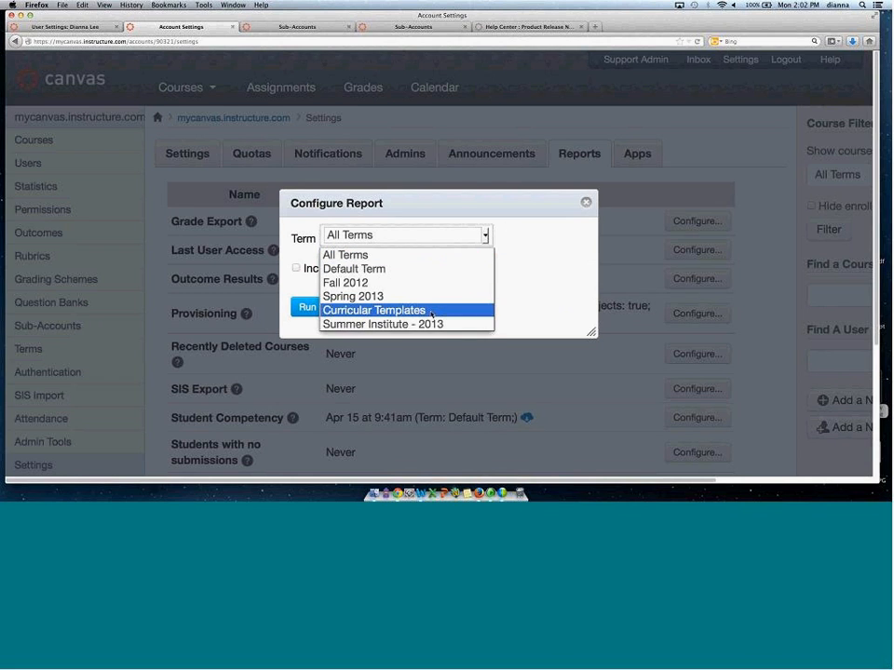
{"action": "left_click", "coordinate": [426, 297]}
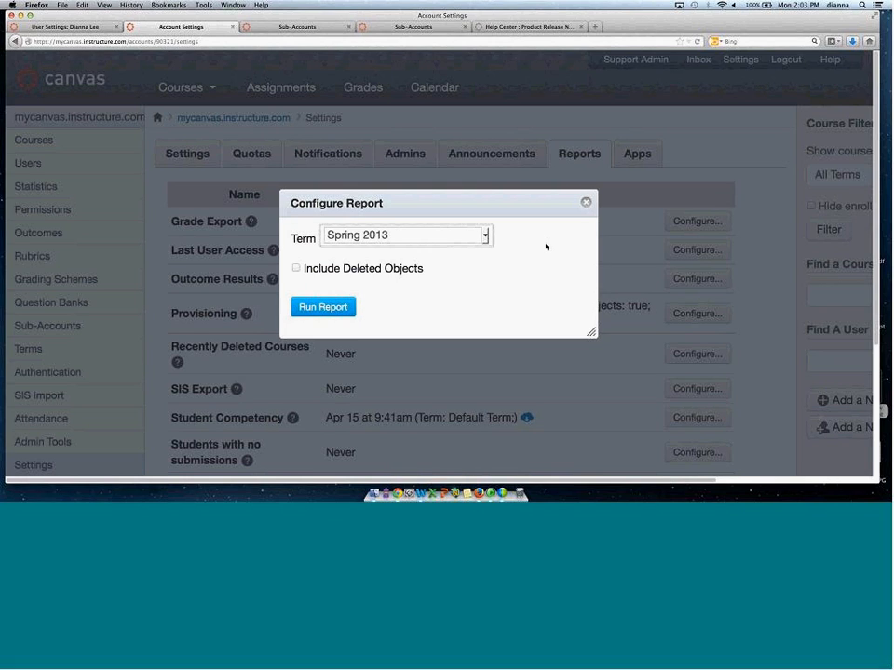
{"action": "left_click", "coordinate": [585, 202]}
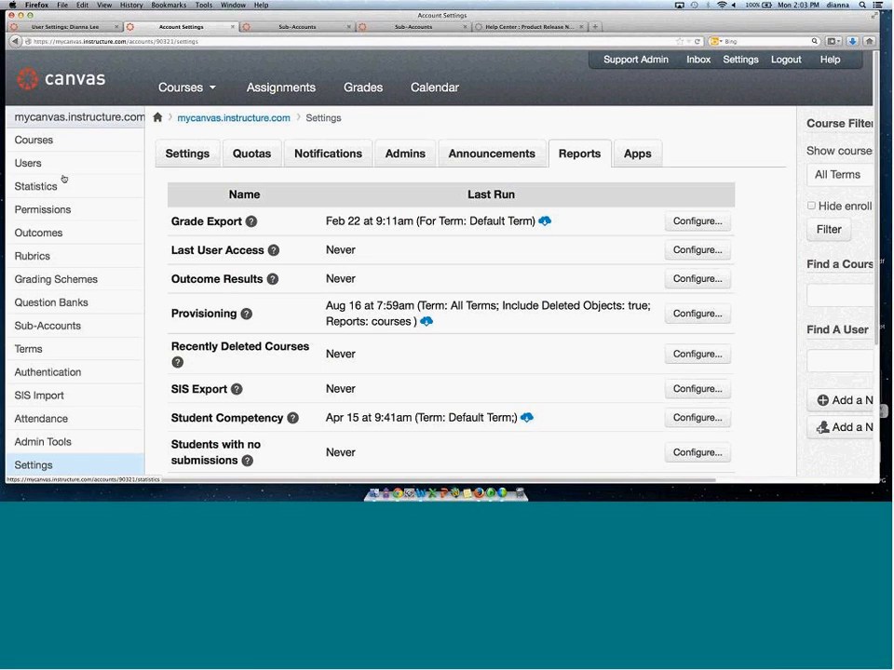
Start adding a new account-level role named Designers.
{"action": "left_click", "coordinate": [57, 214]}
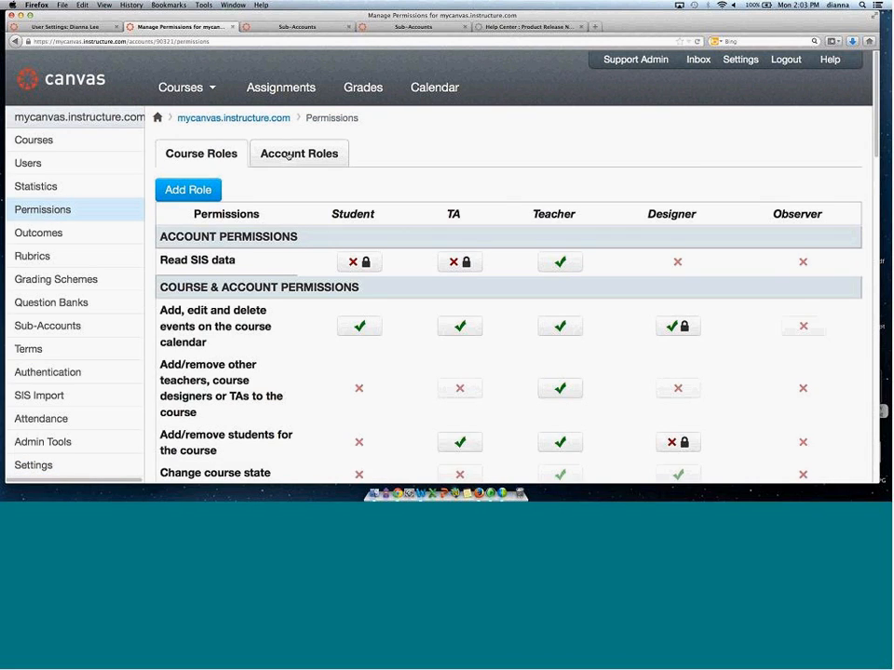
{"action": "left_click", "coordinate": [288, 154]}
{"action": "left_click", "coordinate": [196, 190]}
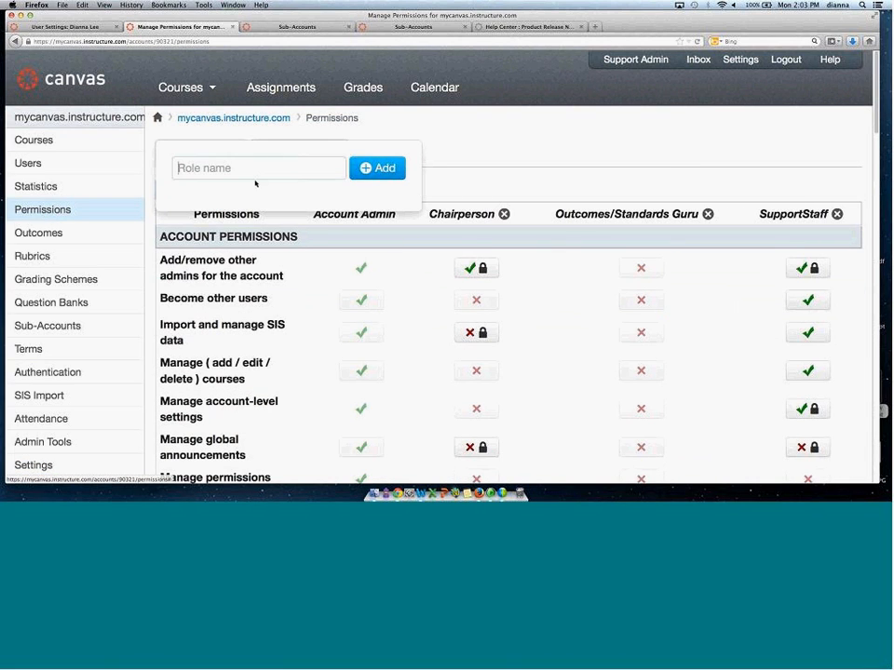
{"action": "left_click", "coordinate": [266, 168]}
{"action": "type", "text": "Designers"}
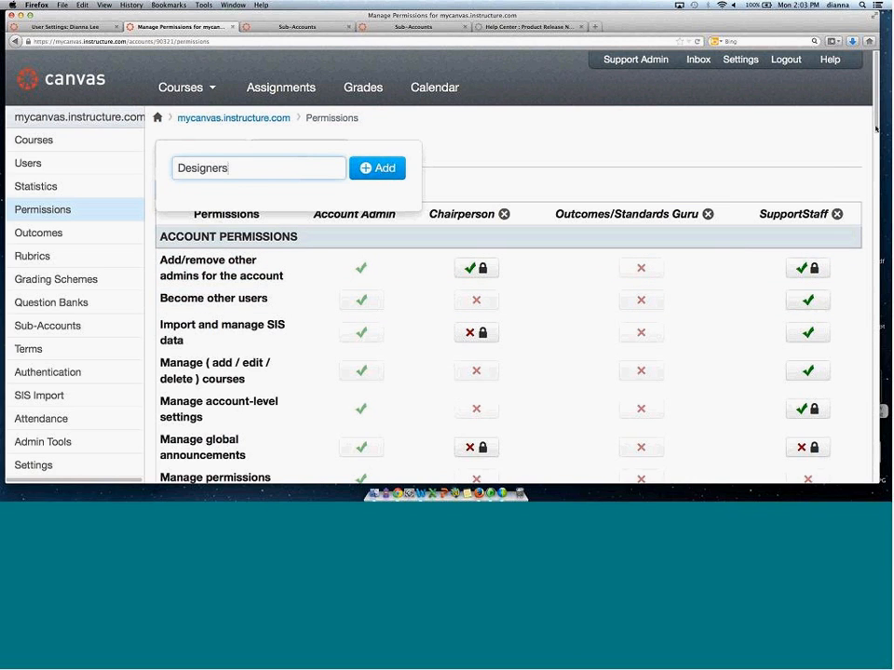
Scroll through the account roles' permission table to review each role's settings.
{"action": "left_click_drag", "start_coordinate": [876, 119], "coordinate": [878, 210]}
{"action": "scroll", "coordinate": [878, 195], "scroll_direction": "down", "scroll_amount": 3}
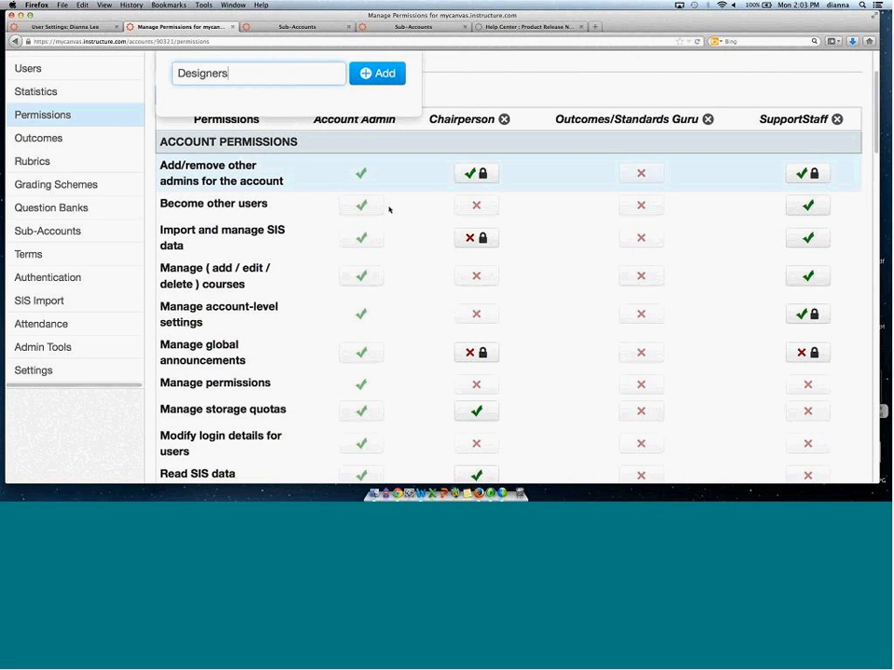
{"action": "scroll", "coordinate": [390, 210], "scroll_direction": "down", "scroll_amount": 10}
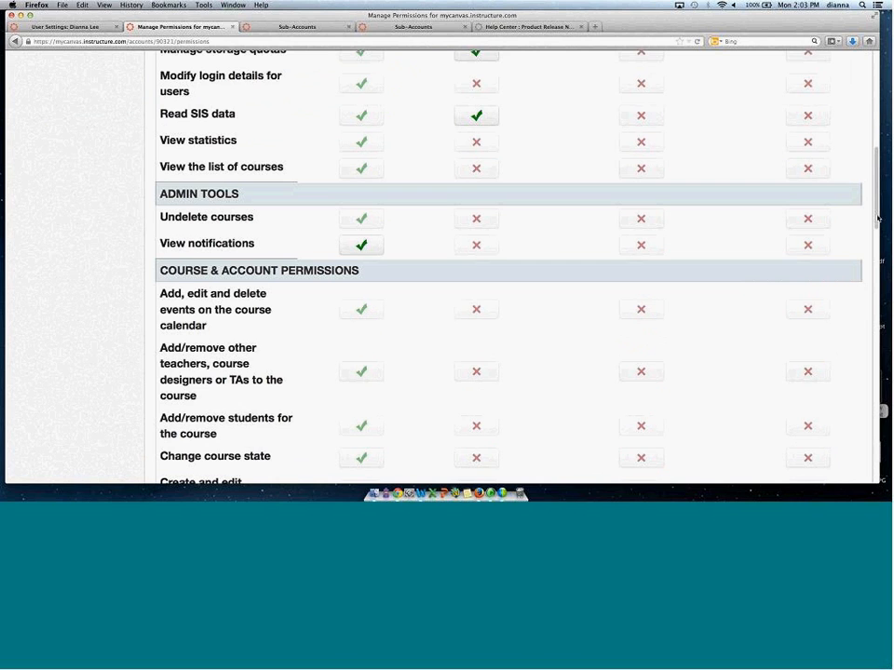
{"action": "scroll", "coordinate": [341, 356], "scroll_direction": "down", "scroll_amount": 3}
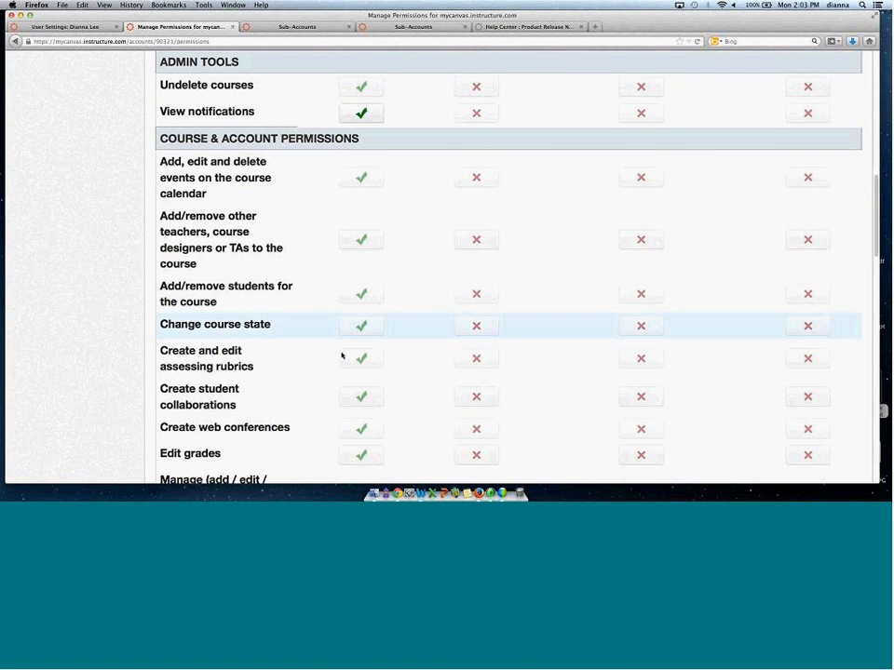
{"action": "left_click_drag", "start_coordinate": [873, 193], "coordinate": [877, 279]}
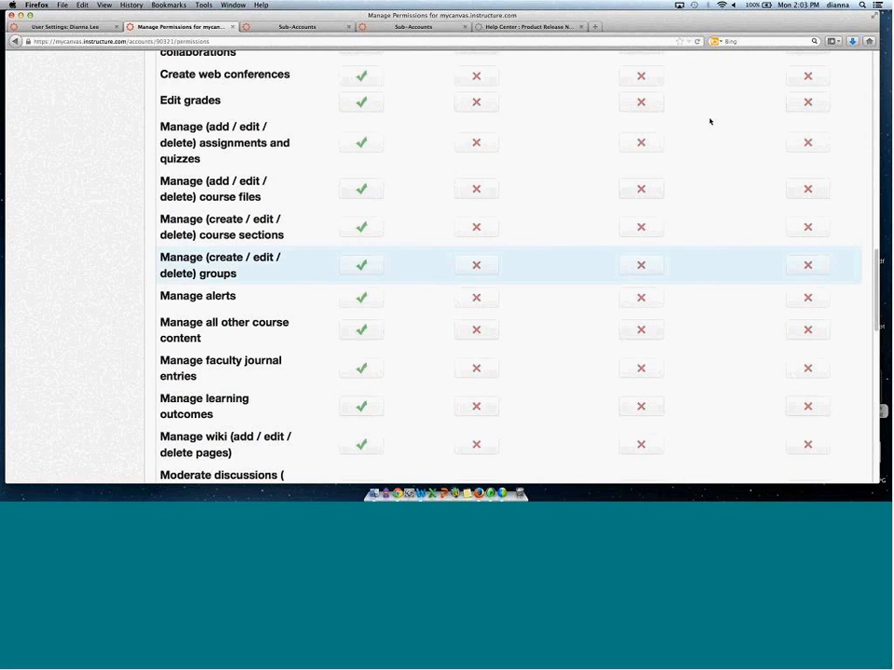
Open the course lists of the root account and of the Department of Aerospace sub-account.
{"action": "left_click", "coordinate": [280, 28]}
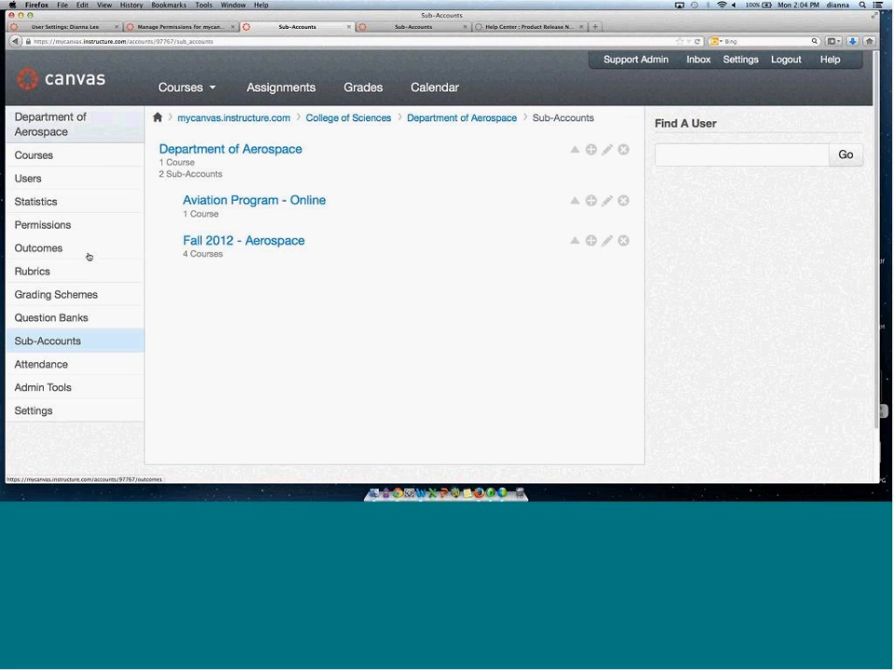
{"action": "left_click", "coordinate": [170, 28]}
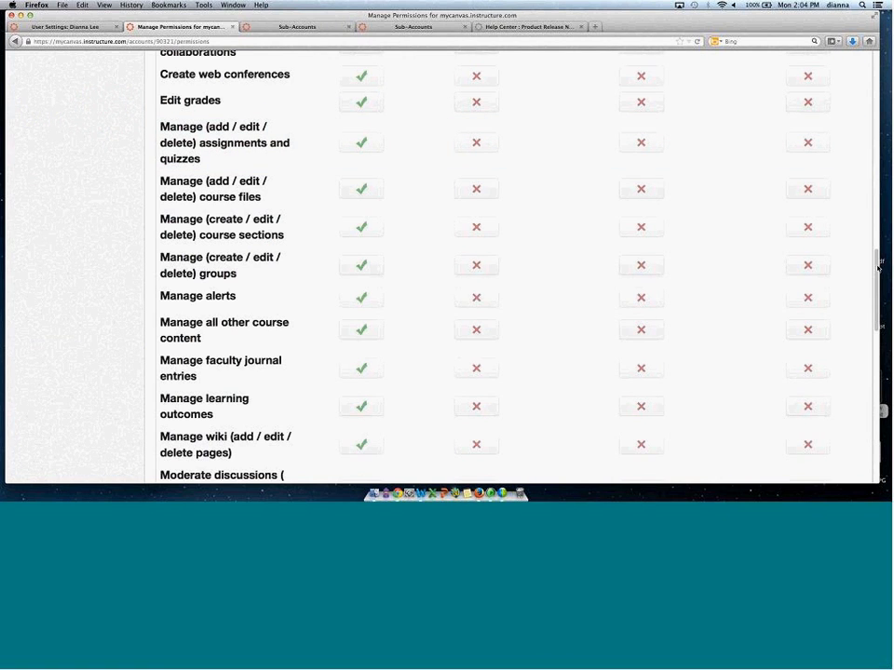
{"action": "scroll", "coordinate": [865, 282], "scroll_direction": "up", "scroll_amount": 15}
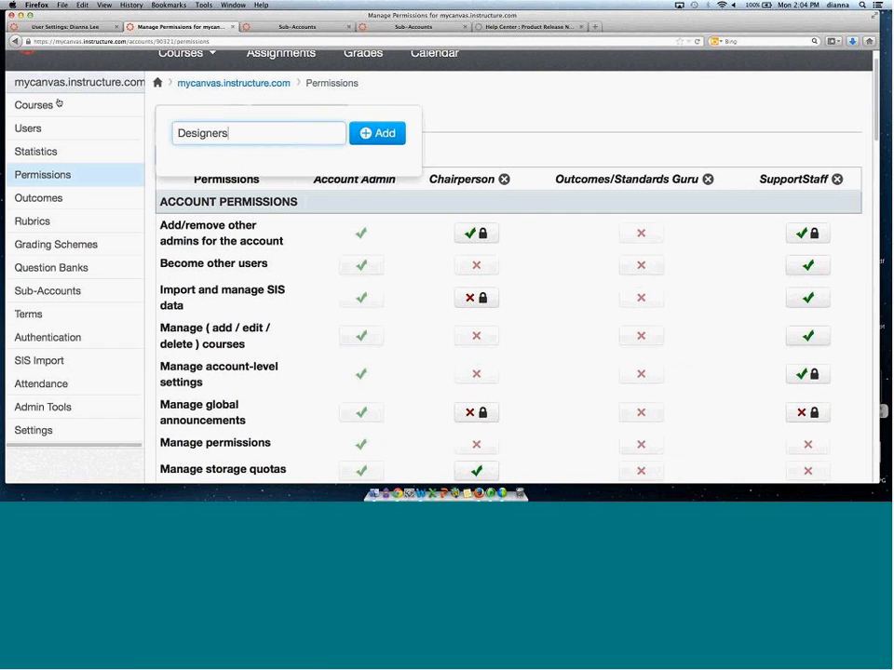
{"action": "left_click", "coordinate": [47, 105]}
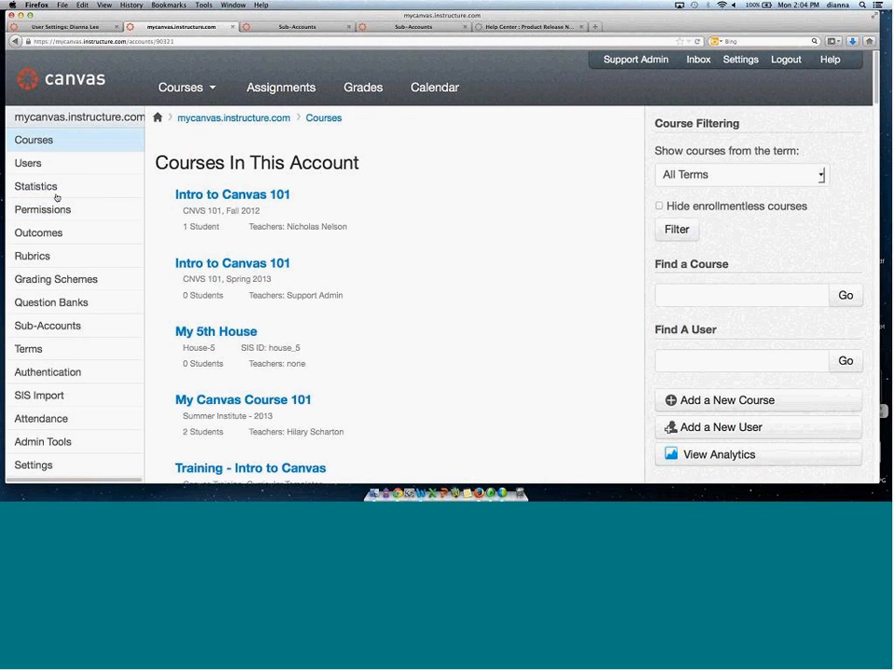
{"action": "mouse_move", "coordinate": [212, 196]}
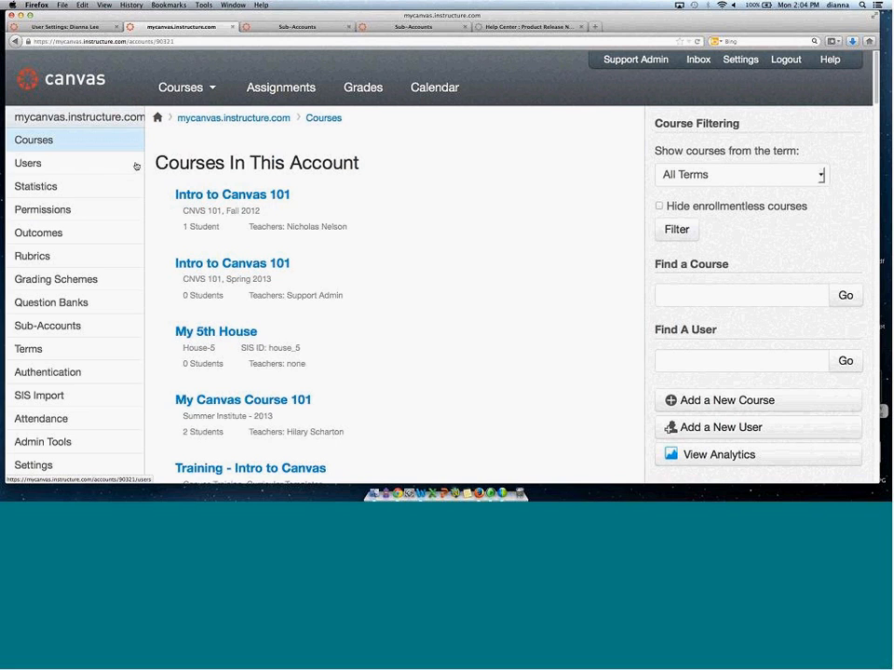
{"action": "left_click", "coordinate": [256, 26]}
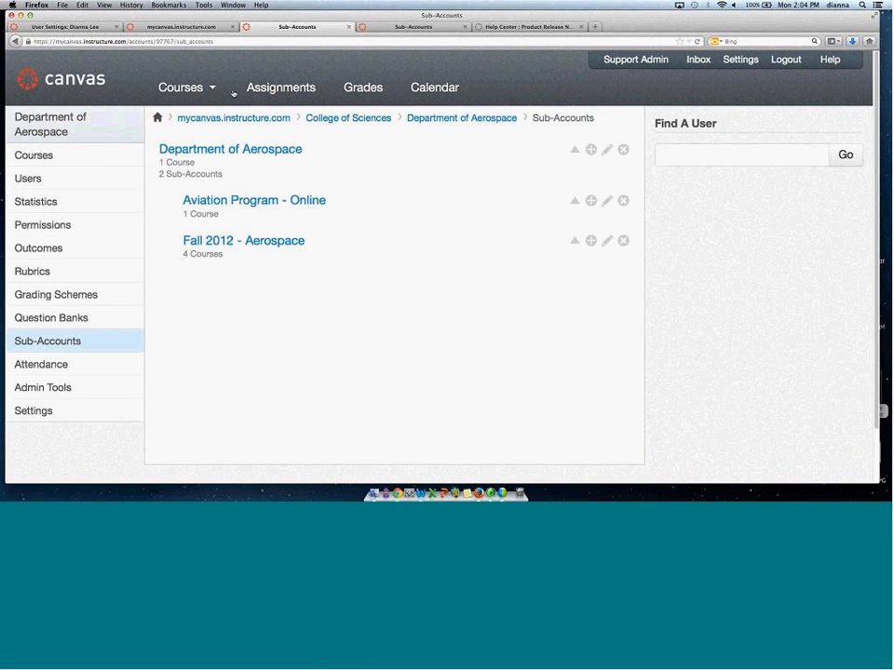
{"action": "left_click", "coordinate": [45, 155]}
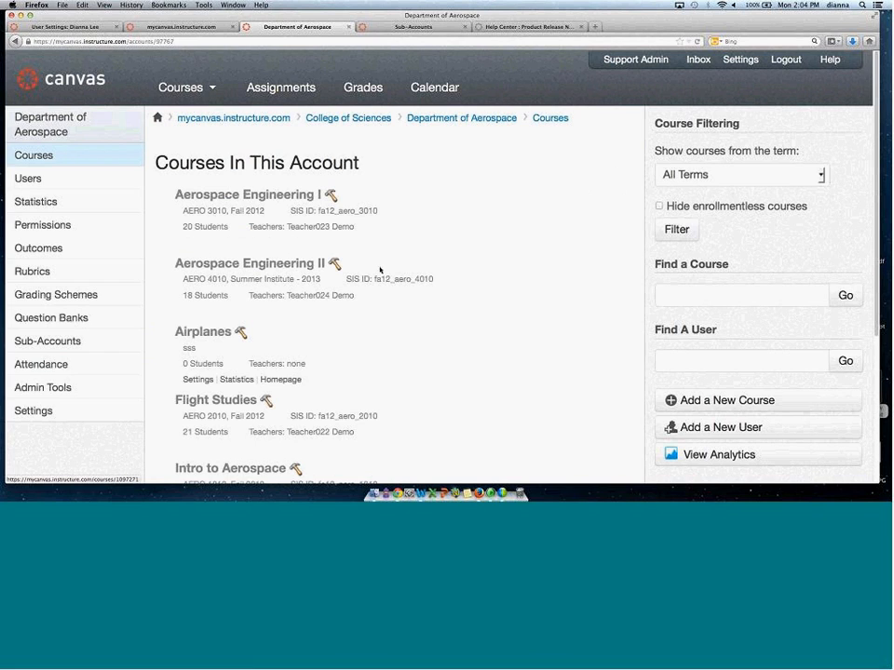
Browse the root account's course list and open the Advanced Design and CAD course homepage.
{"action": "left_click", "coordinate": [170, 27]}
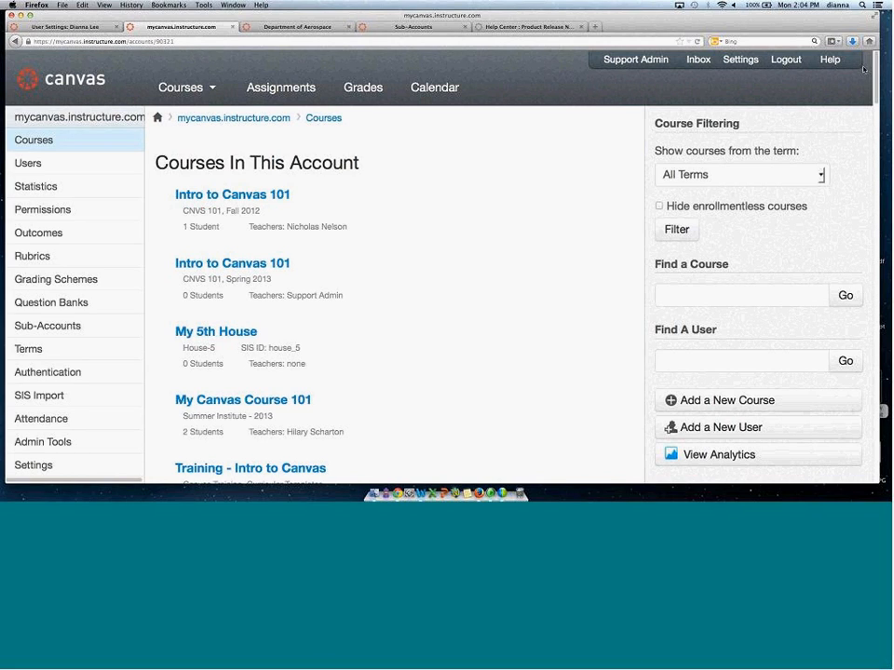
{"action": "scroll", "coordinate": [658, 56], "scroll_direction": "down", "scroll_amount": 3}
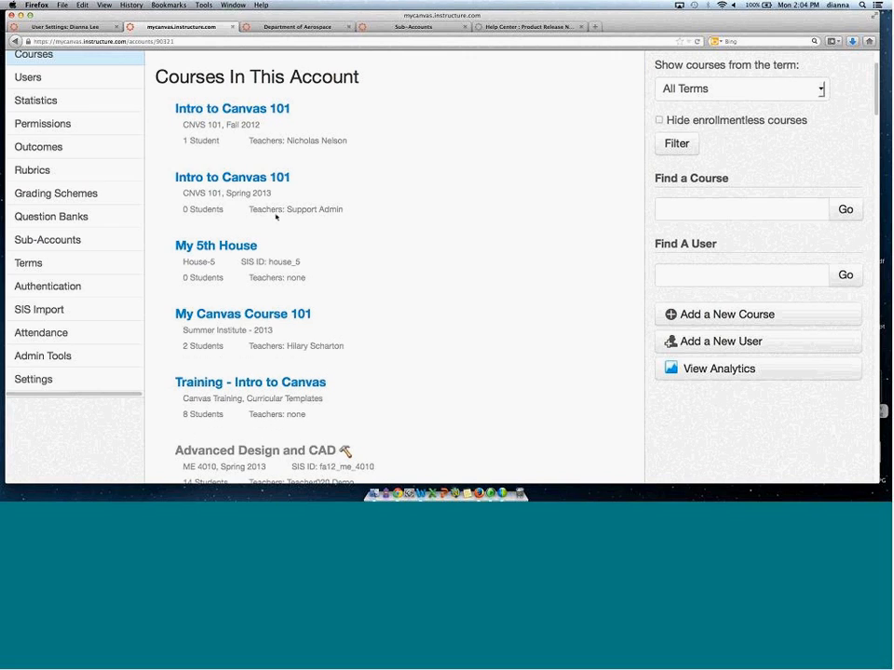
{"action": "left_click", "coordinate": [270, 109]}
{"action": "scroll", "coordinate": [872, 128], "scroll_direction": "down", "scroll_amount": 2}
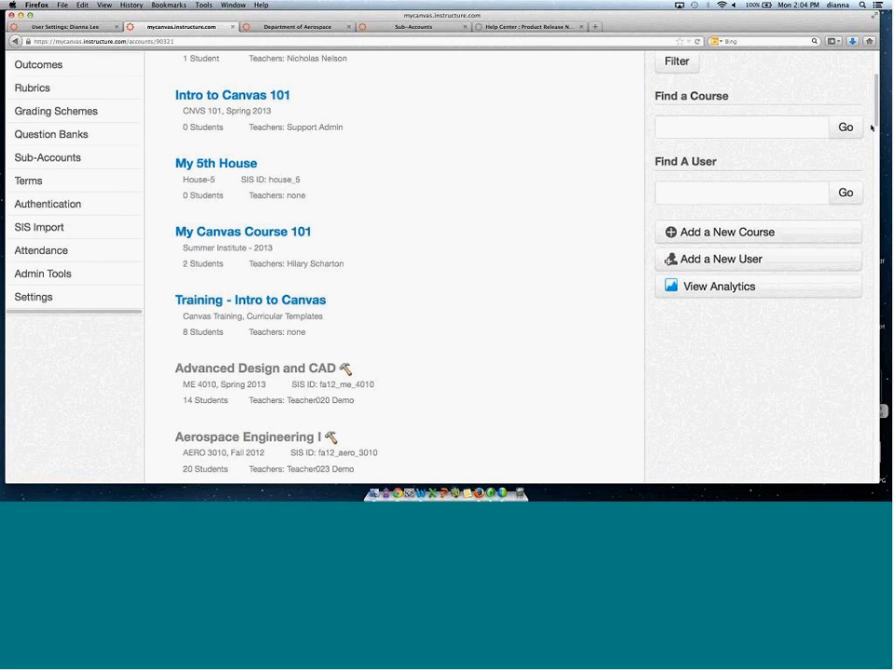
{"action": "scroll", "coordinate": [873, 128], "scroll_direction": "down", "scroll_amount": 5}
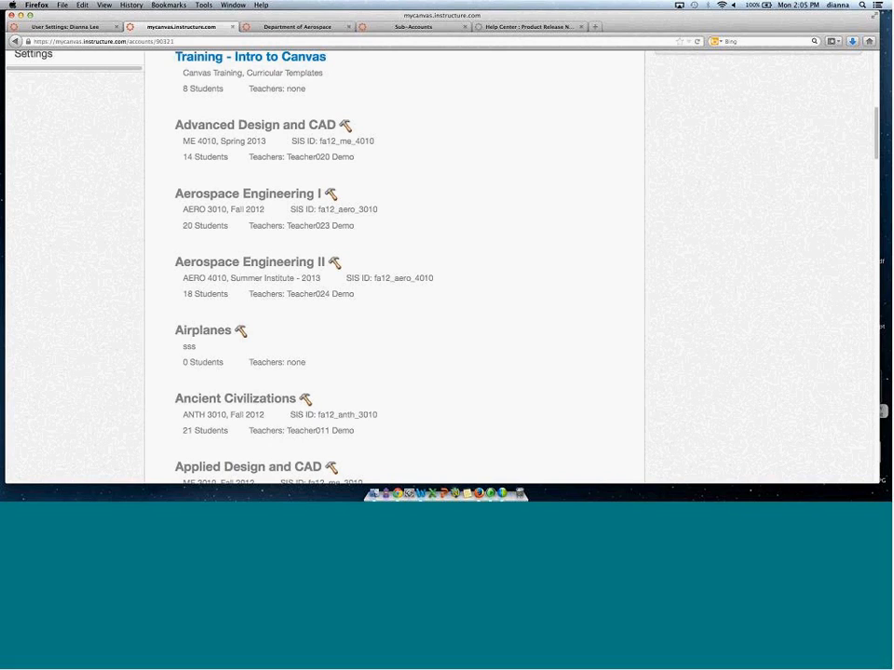
{"action": "mouse_move", "coordinate": [279, 171]}
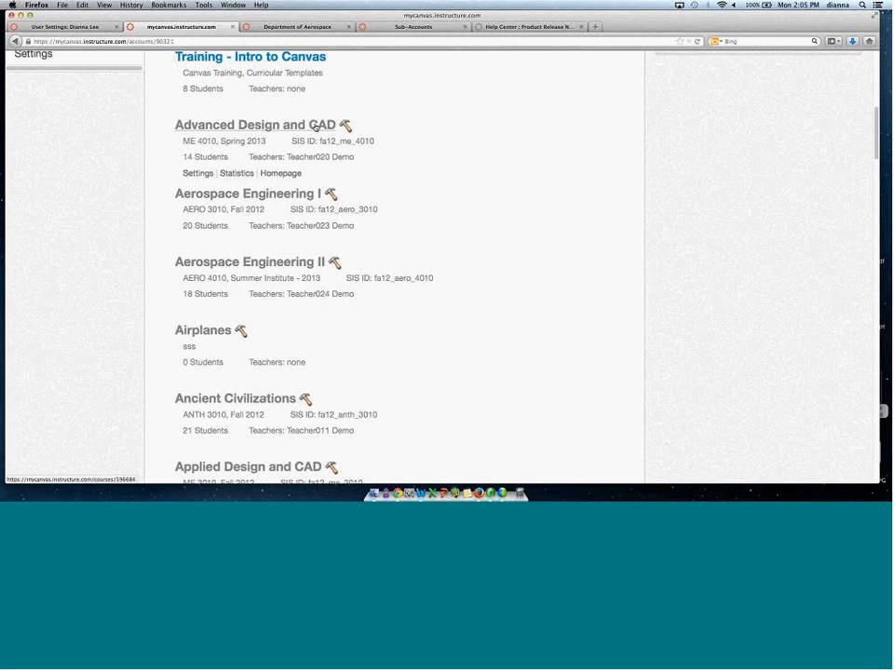
{"action": "left_click", "coordinate": [279, 174]}
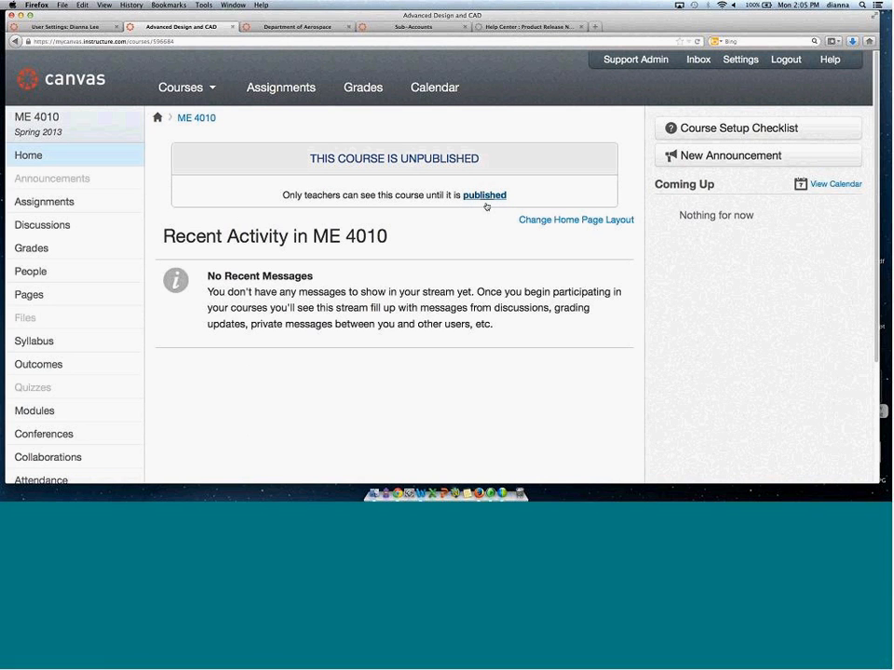
Open the course's publishing next steps, close them, and return to the account's course list.
{"action": "left_click", "coordinate": [495, 195]}
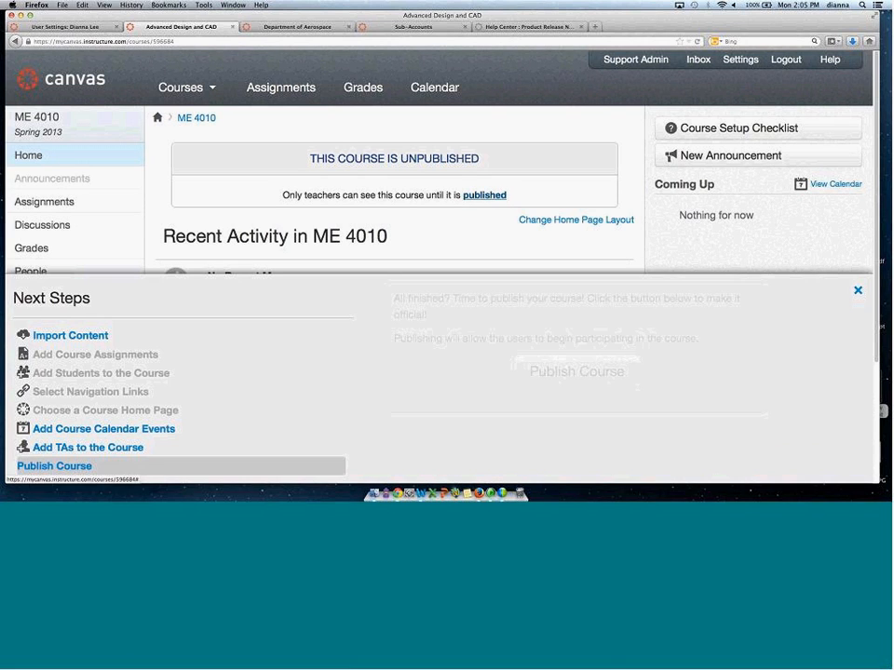
{"action": "left_click", "coordinate": [857, 290]}
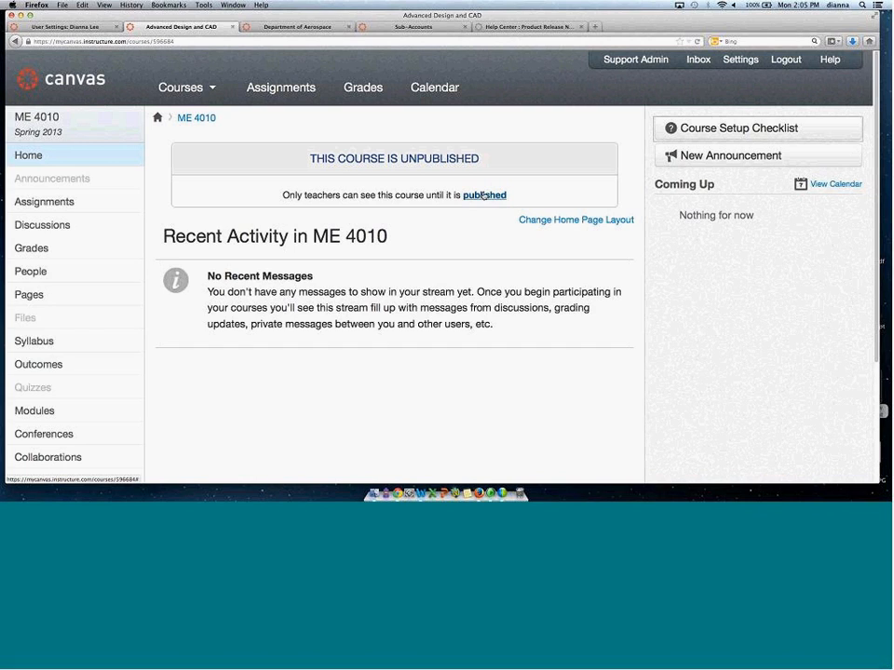
{"action": "left_click", "coordinate": [11, 42]}
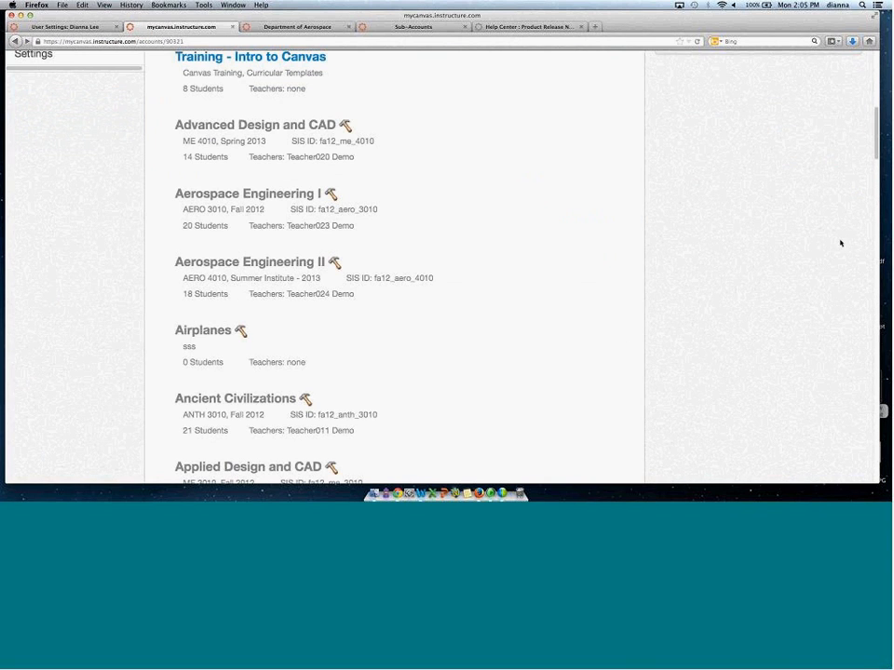
Filter the account's course list to show only the Fall 2012 term.
{"action": "scroll", "coordinate": [877, 137], "scroll_direction": "up", "scroll_amount": 10}
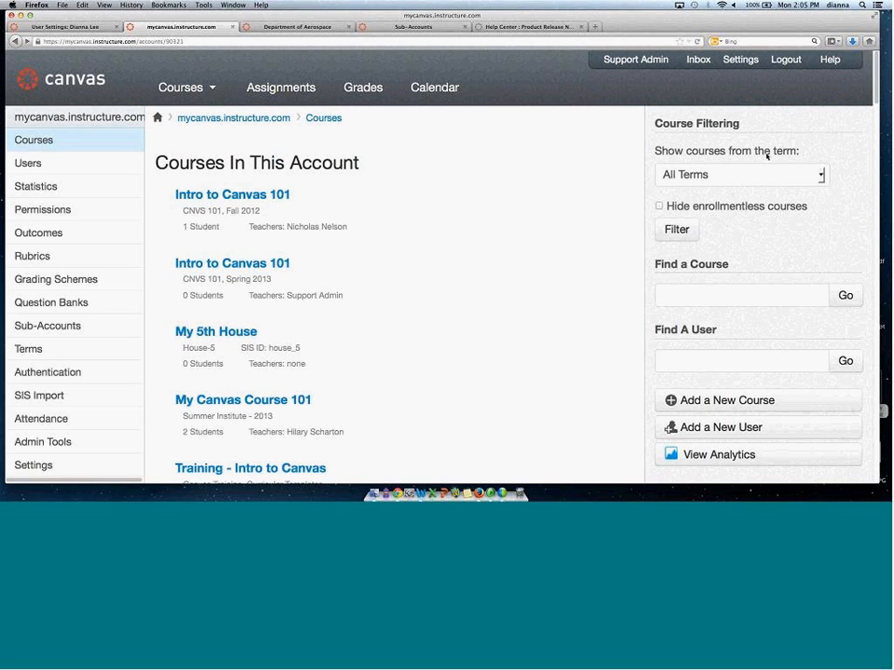
{"action": "left_click", "coordinate": [820, 174]}
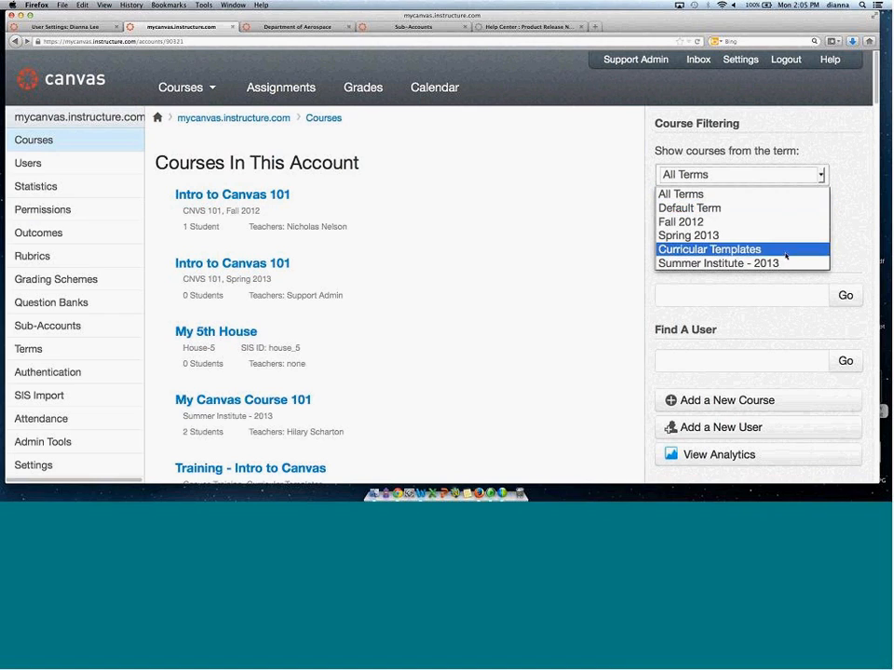
{"action": "left_click", "coordinate": [705, 221]}
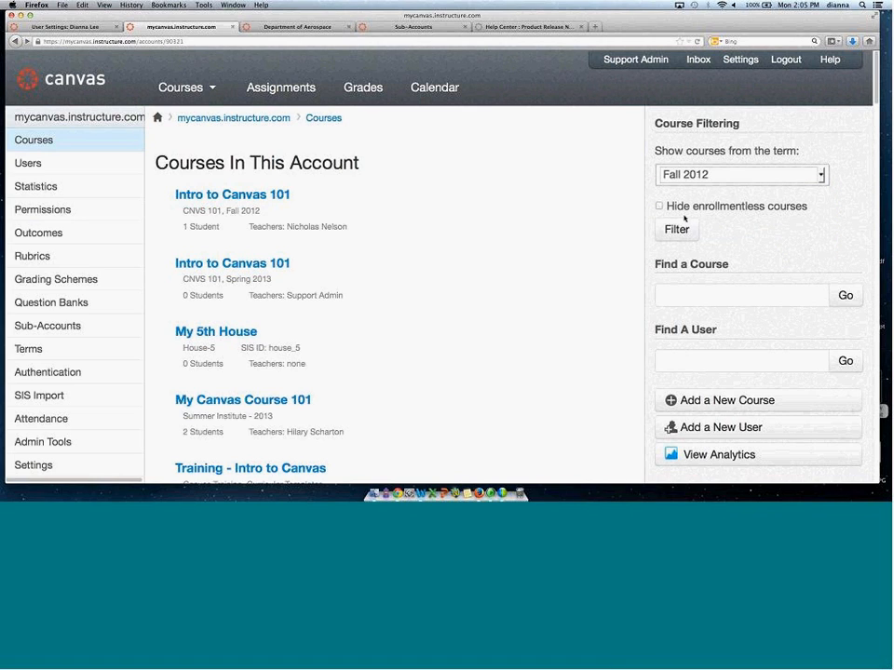
{"action": "left_click", "coordinate": [676, 230]}
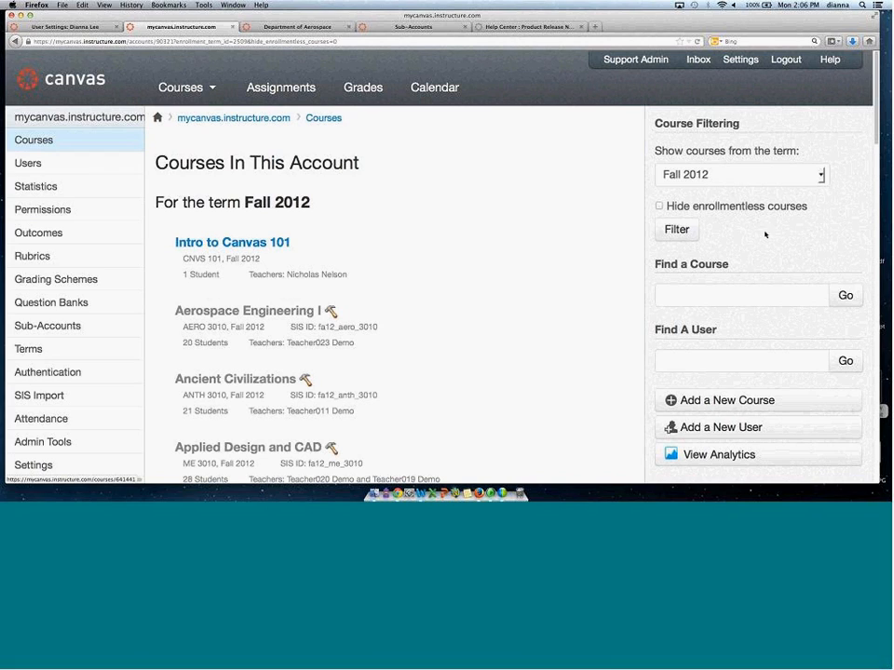
{"action": "left_click", "coordinate": [708, 295]}
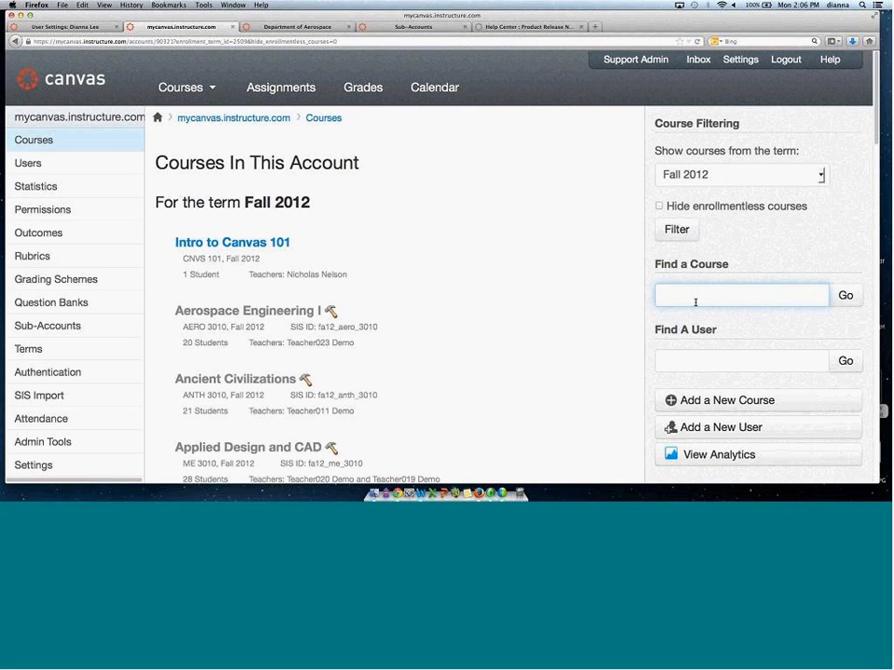
{"action": "left_click", "coordinate": [729, 337]}
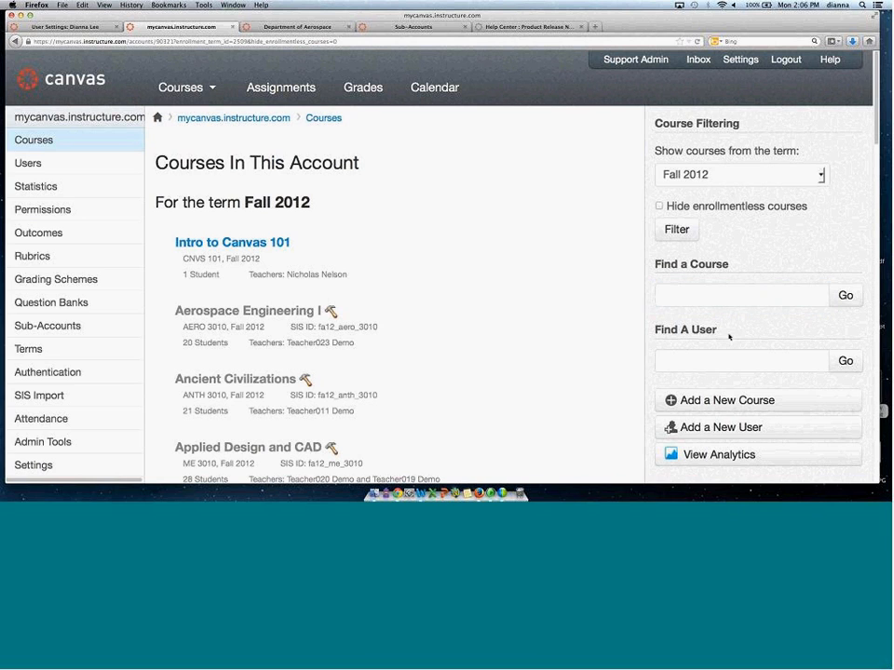
Open the new-course dialog and close it without adding a course.
{"action": "left_click", "coordinate": [698, 398]}
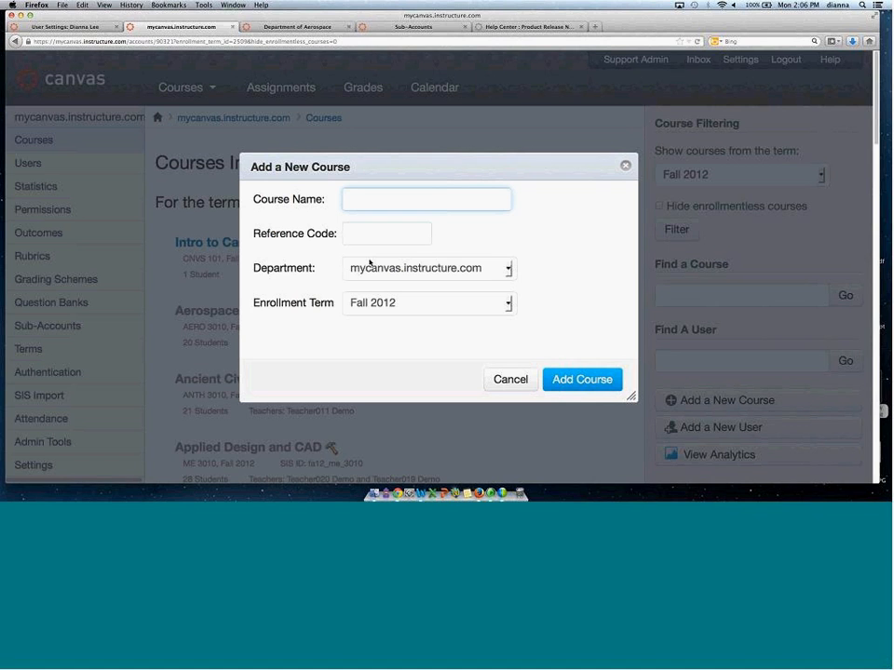
{"action": "left_click", "coordinate": [625, 165]}
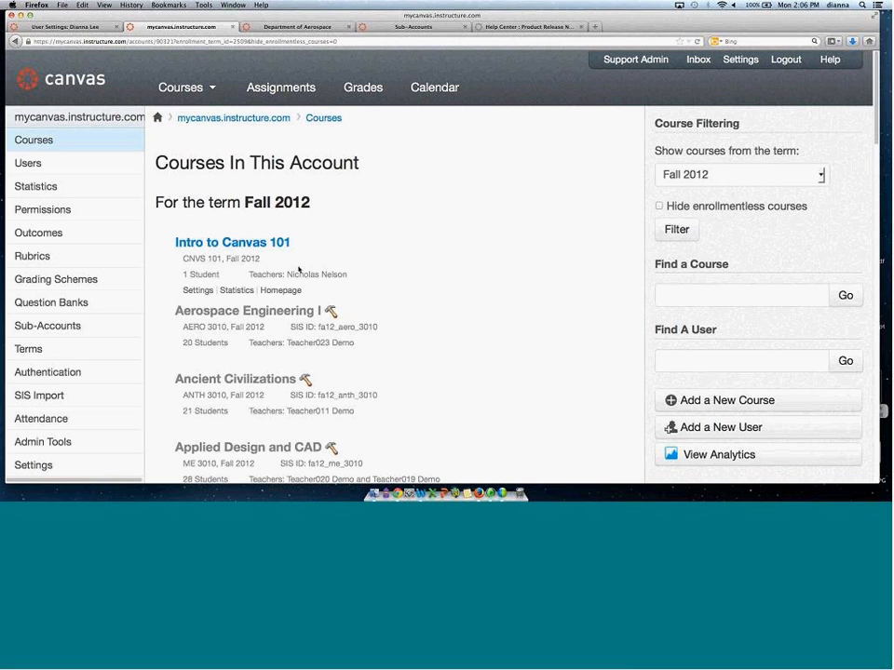
Open the Fall 2012 Intro to Canvas 101 course and go to its course settings page.
{"action": "left_click", "coordinate": [218, 245]}
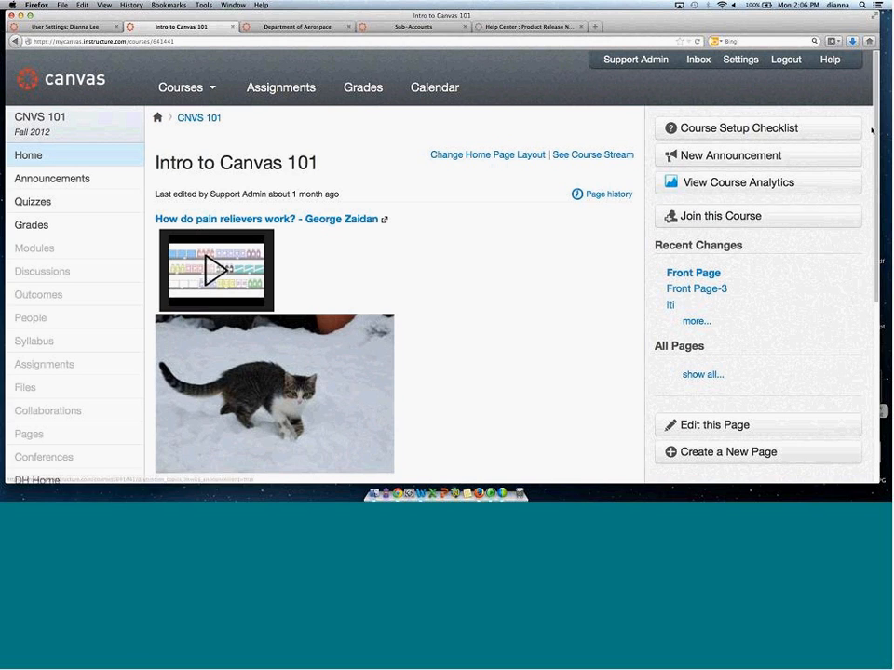
{"action": "scroll", "coordinate": [865, 196], "scroll_direction": "down", "scroll_amount": 3}
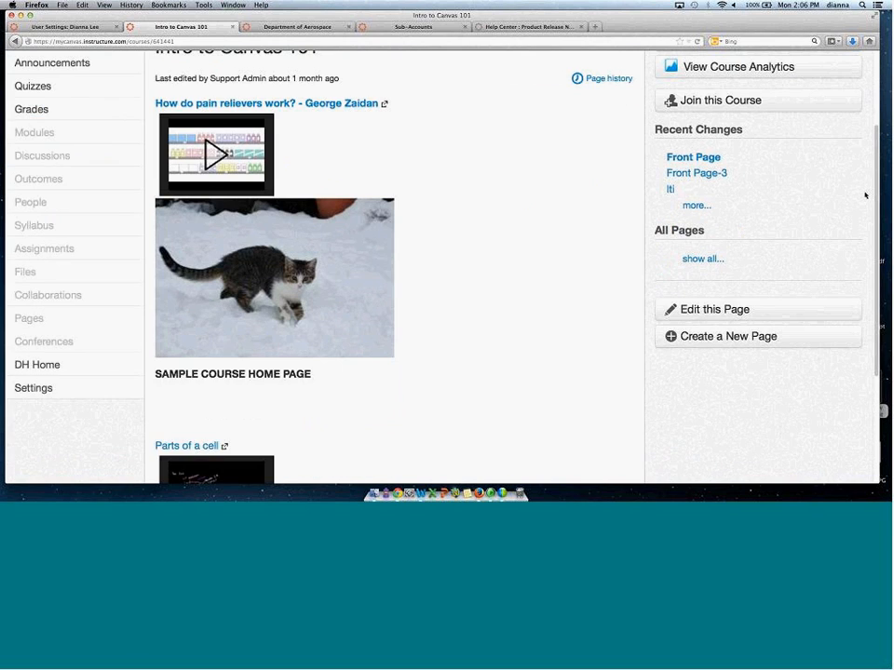
{"action": "scroll", "coordinate": [426, 403], "scroll_direction": "up", "scroll_amount": 1}
{"action": "left_click", "coordinate": [37, 415]}
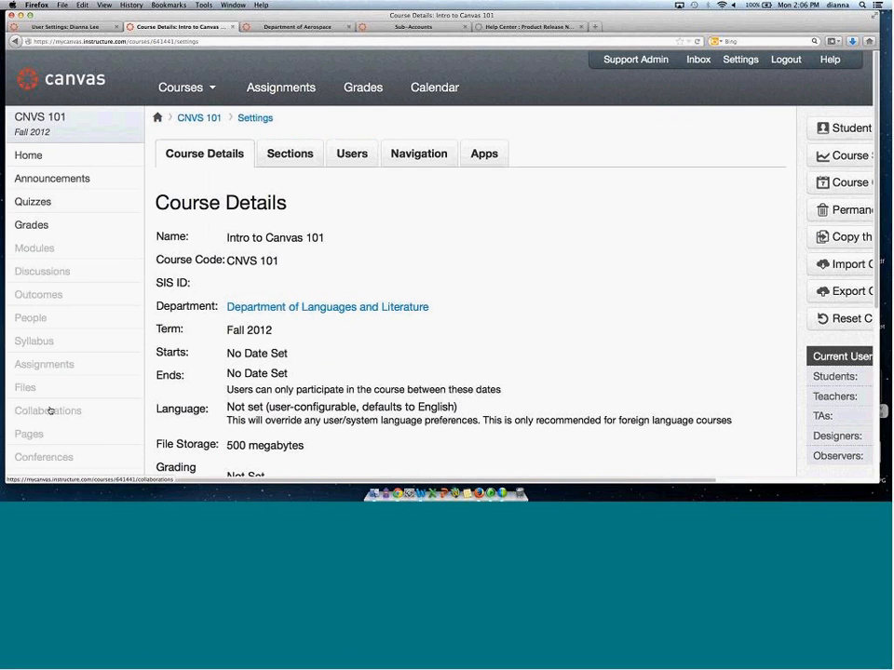
Edit the course details, setting the start date to Sep 3, 2013 and the end date to Sep 26, 2013.
{"action": "left_click_drag", "start_coordinate": [876, 114], "coordinate": [877, 217]}
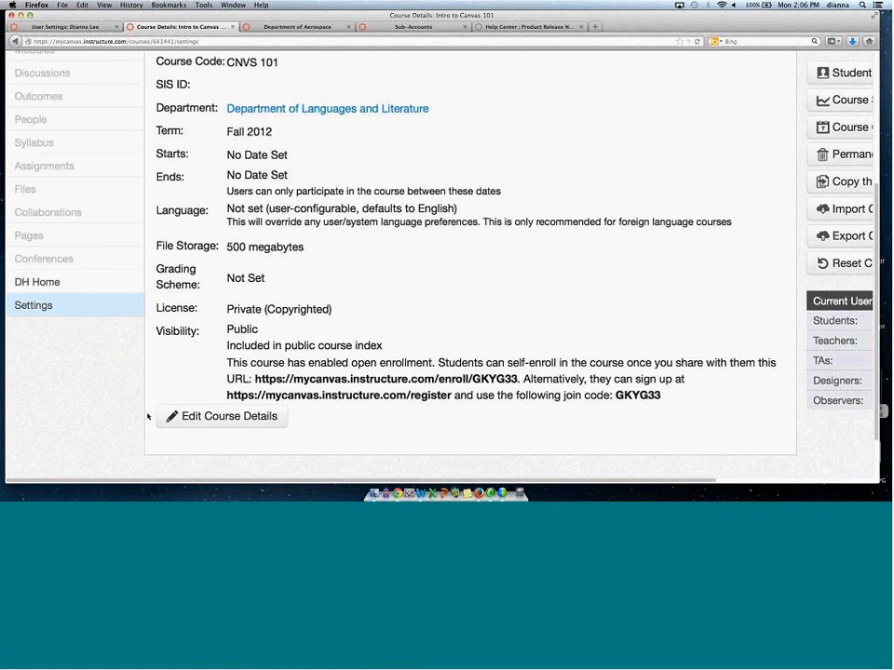
{"action": "left_click", "coordinate": [191, 416]}
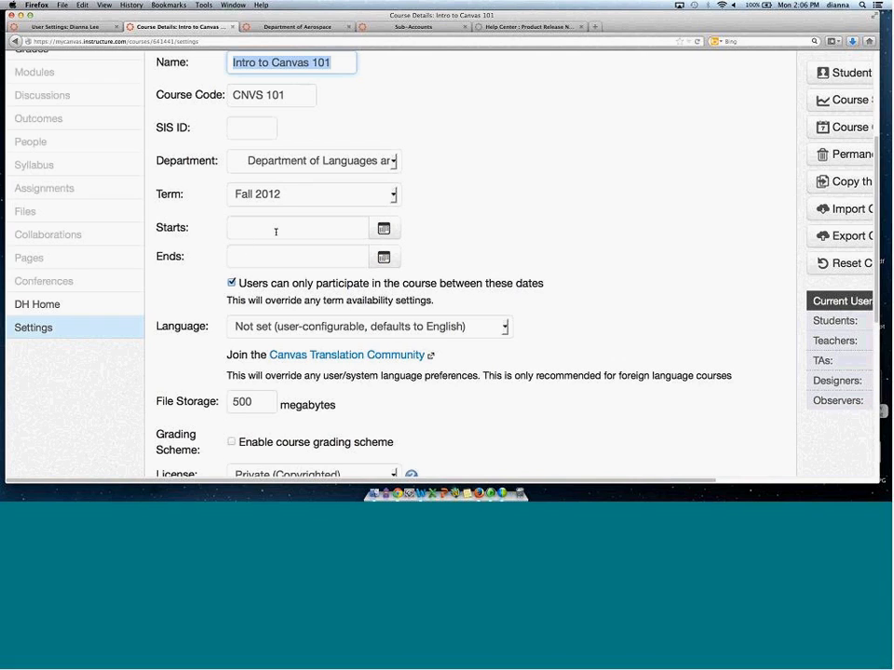
{"action": "left_click", "coordinate": [359, 228]}
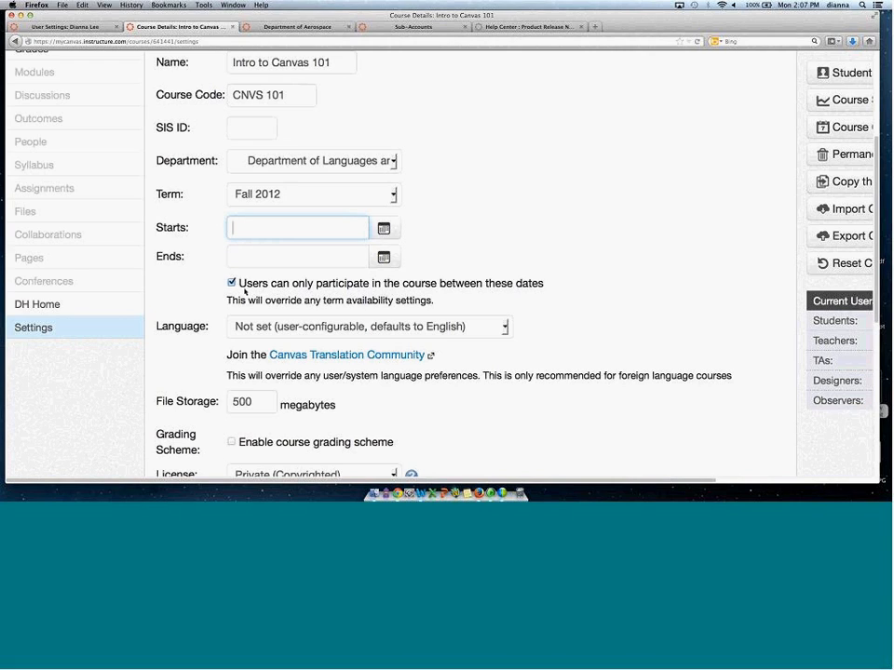
{"action": "left_click", "coordinate": [230, 283]}
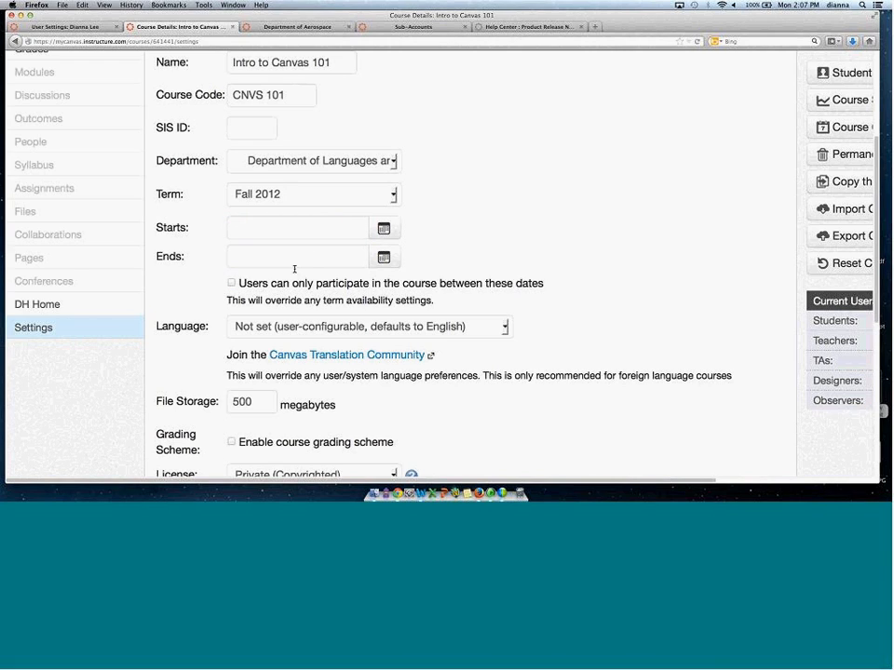
{"action": "left_click", "coordinate": [384, 229]}
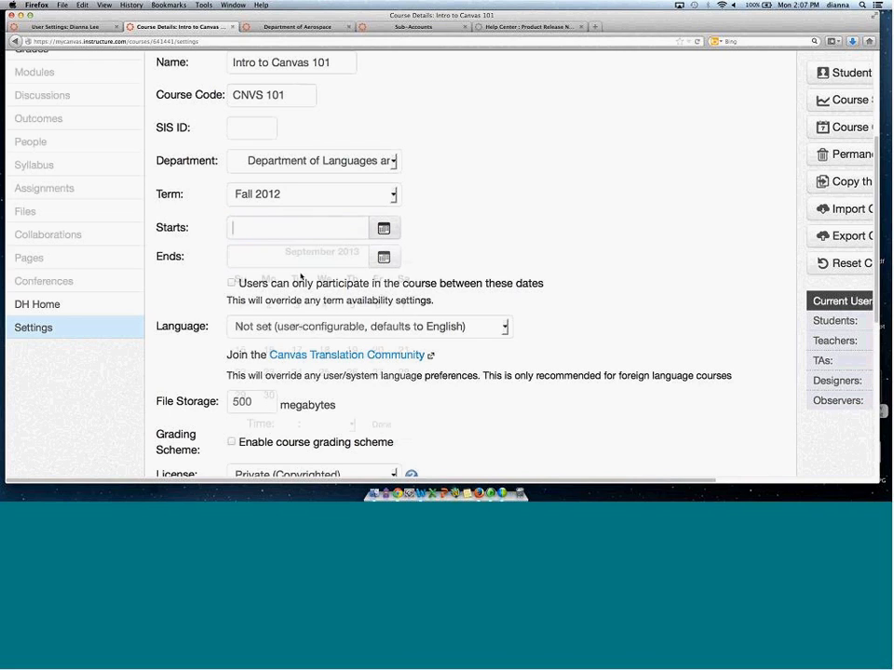
{"action": "left_click", "coordinate": [296, 304]}
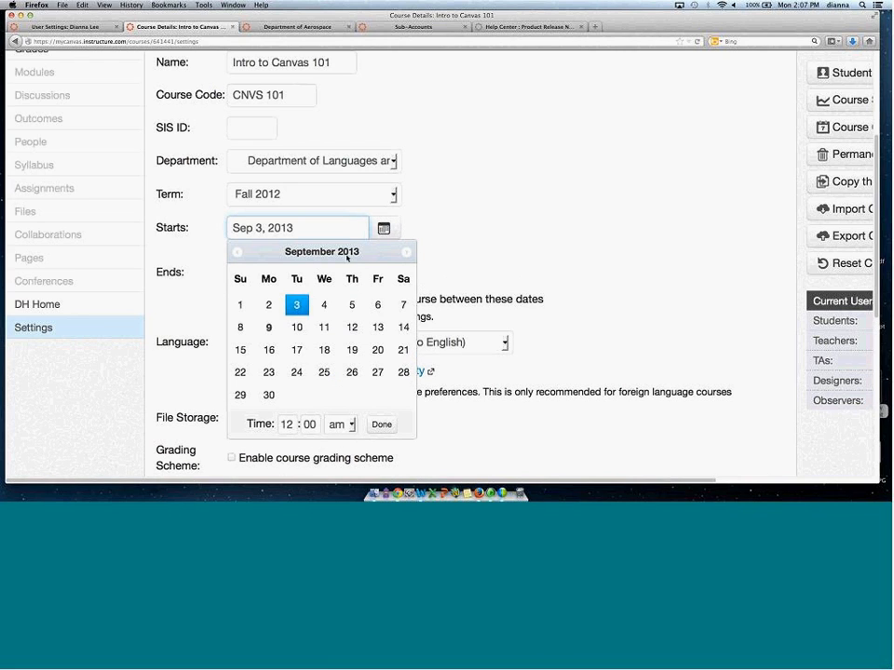
{"action": "left_click", "coordinate": [299, 274]}
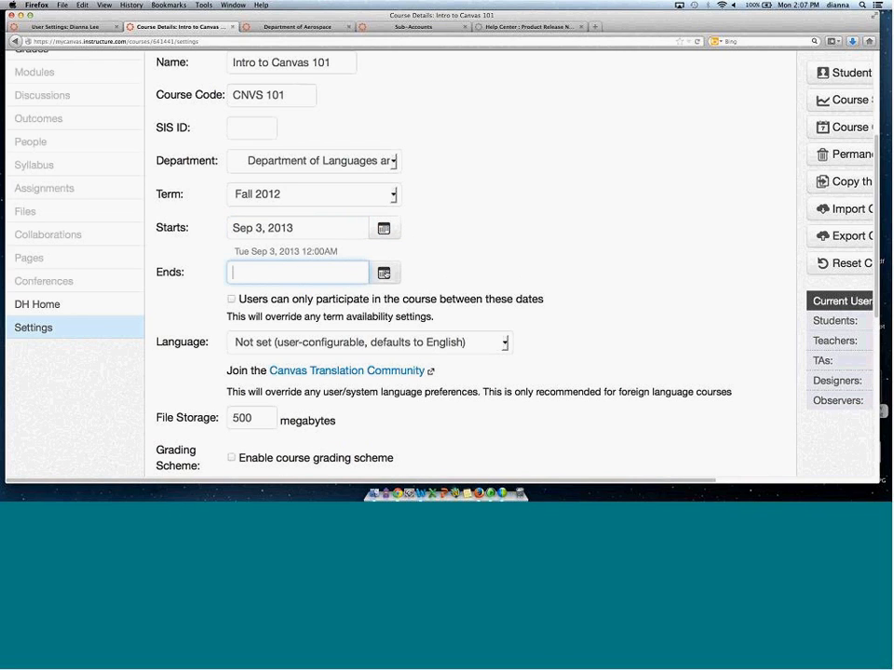
{"action": "left_click", "coordinate": [385, 272]}
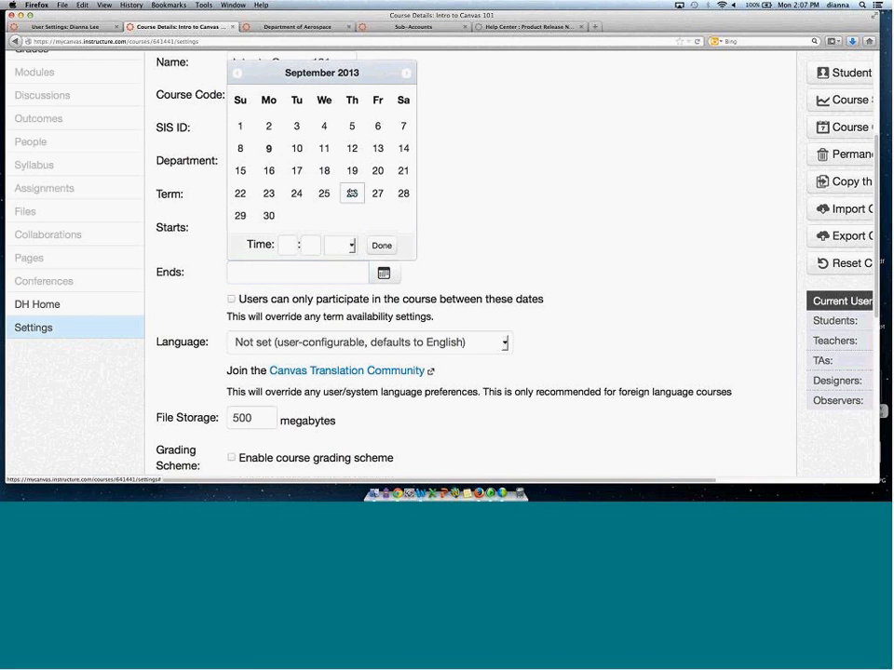
{"action": "left_click", "coordinate": [352, 193]}
{"action": "left_click", "coordinate": [492, 222]}
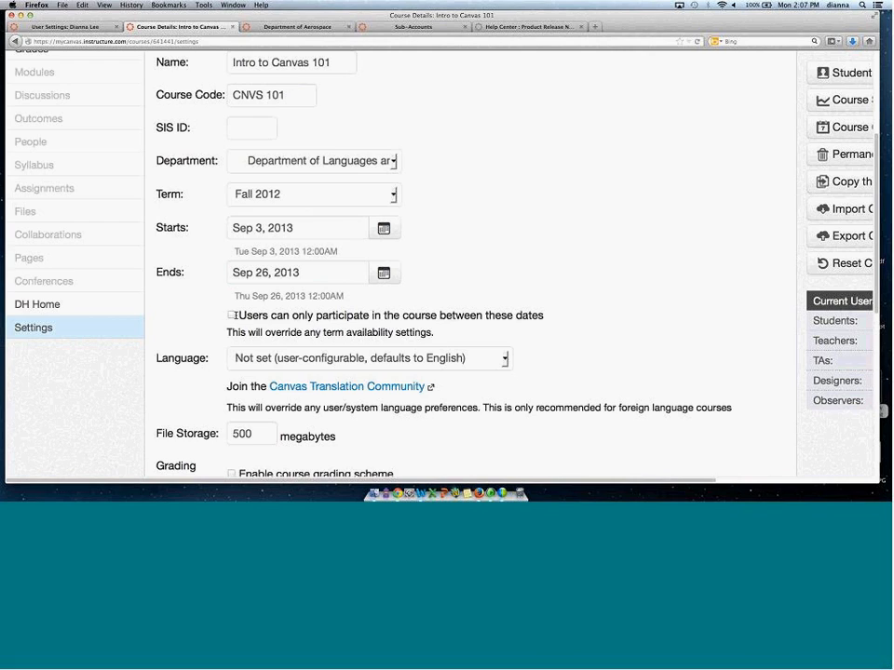
Clear the course start and end dates and untick the restriction to participate only between these dates.
{"action": "left_click", "coordinate": [232, 315]}
{"action": "left_click", "coordinate": [339, 272]}
{"action": "key", "text": "super+a"}
{"action": "key", "text": "BackSpace"}
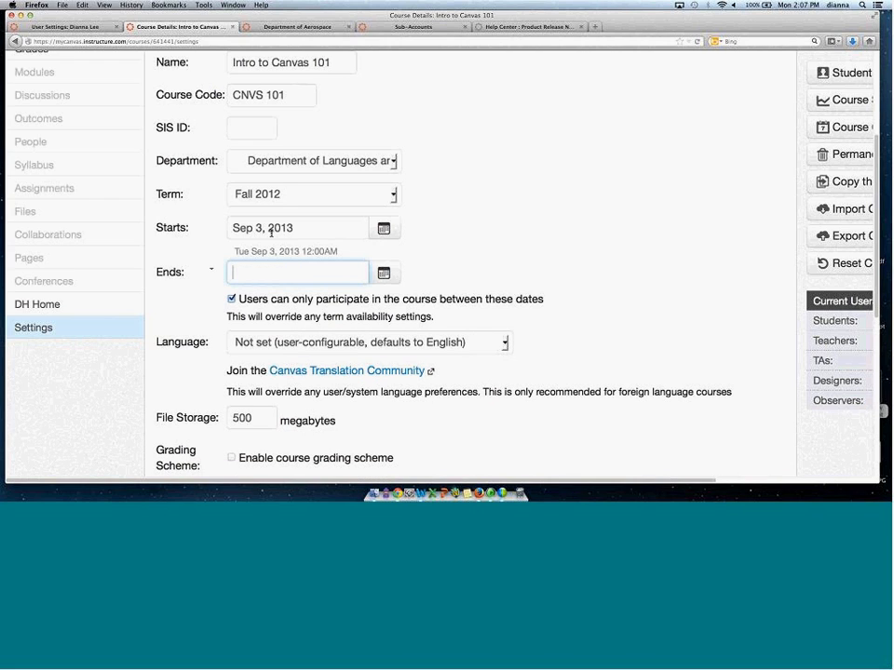
{"action": "left_click", "coordinate": [216, 229]}
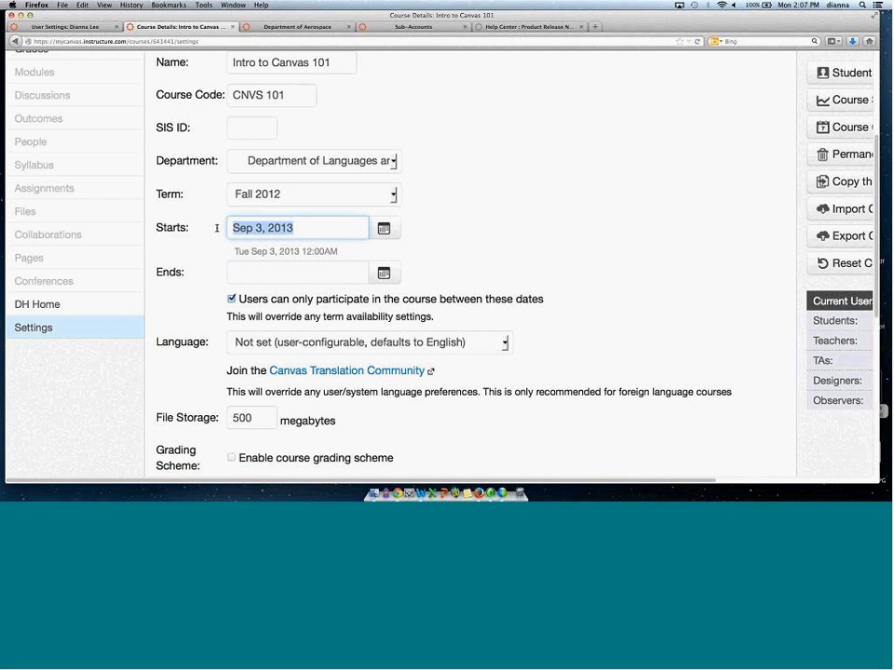
{"action": "key", "text": "BackSpace"}
{"action": "left_click", "coordinate": [232, 283]}
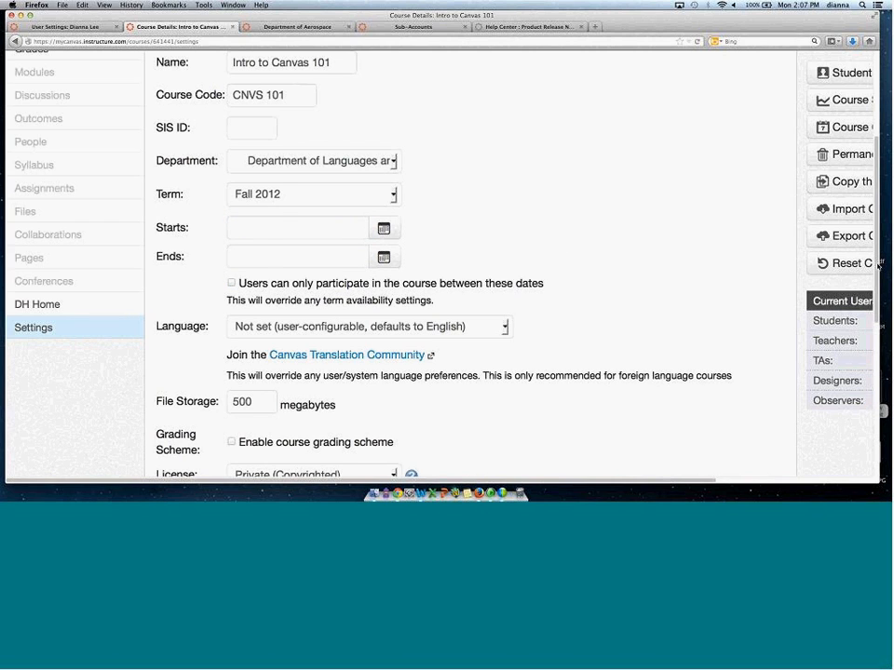
Leave the course details unsaved and open the full list of your own courses.
{"action": "scroll", "coordinate": [877, 265], "scroll_direction": "up", "scroll_amount": 5}
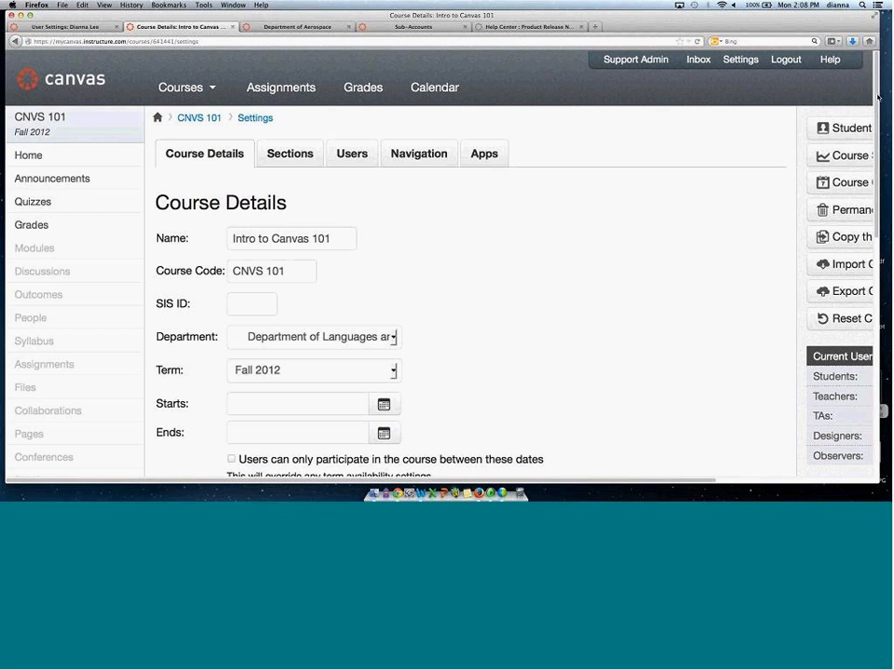
{"action": "scroll", "coordinate": [658, 70], "scroll_direction": "down", "scroll_amount": 5}
{"action": "scroll", "coordinate": [869, 281], "scroll_direction": "down", "scroll_amount": 6}
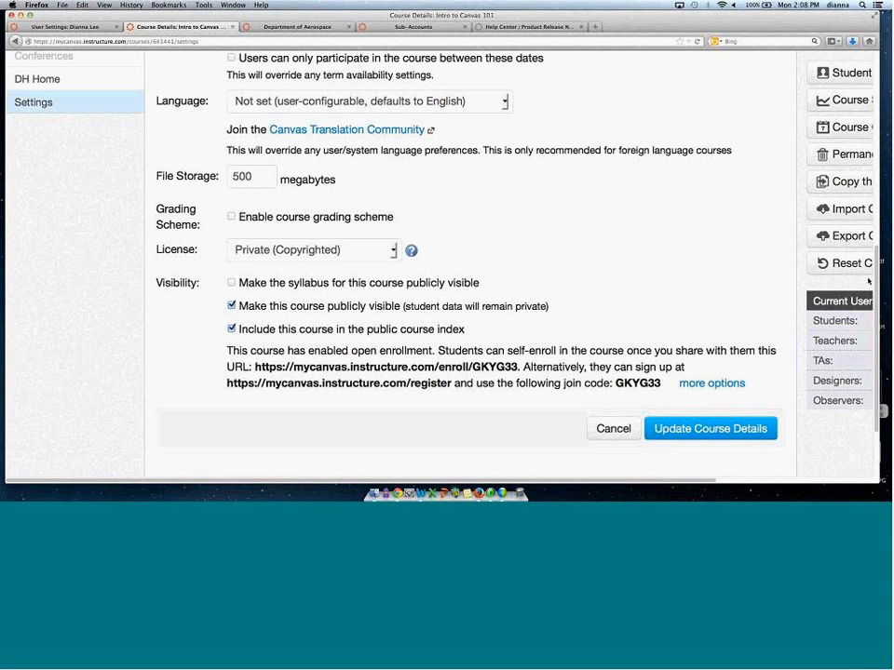
{"action": "scroll", "coordinate": [868, 281], "scroll_direction": "up", "scroll_amount": 11}
{"action": "left_click", "coordinate": [213, 94]}
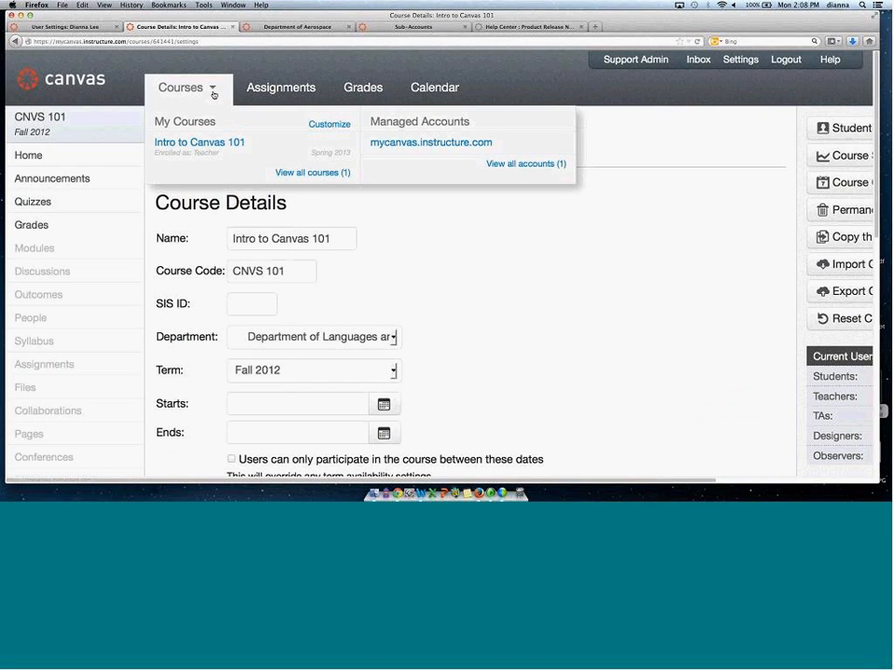
{"action": "left_click", "coordinate": [328, 173]}
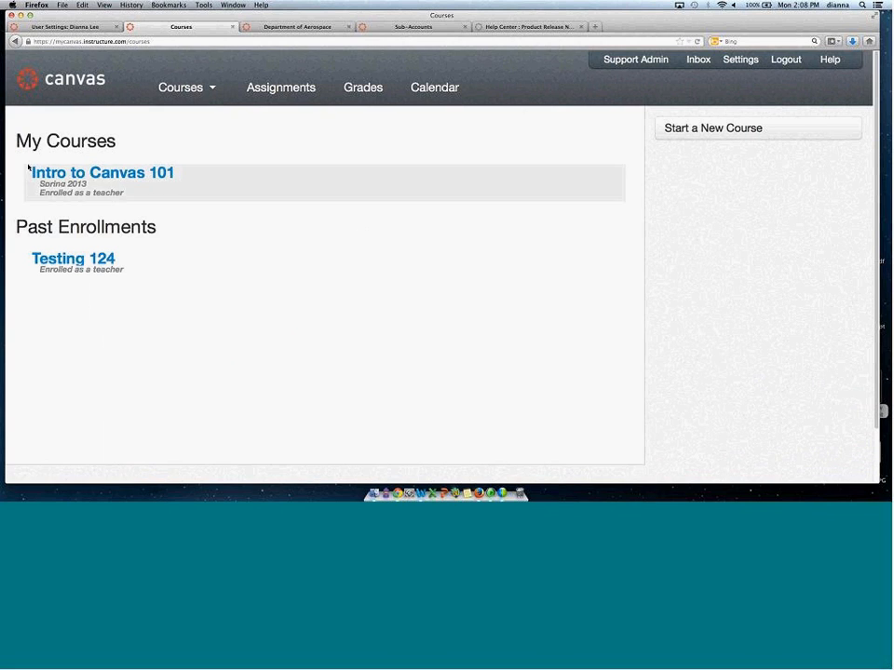
Highlight the My Courses and Past Enrollments headings on the courses page.
{"action": "left_click_drag", "start_coordinate": [15, 228], "coordinate": [171, 225]}
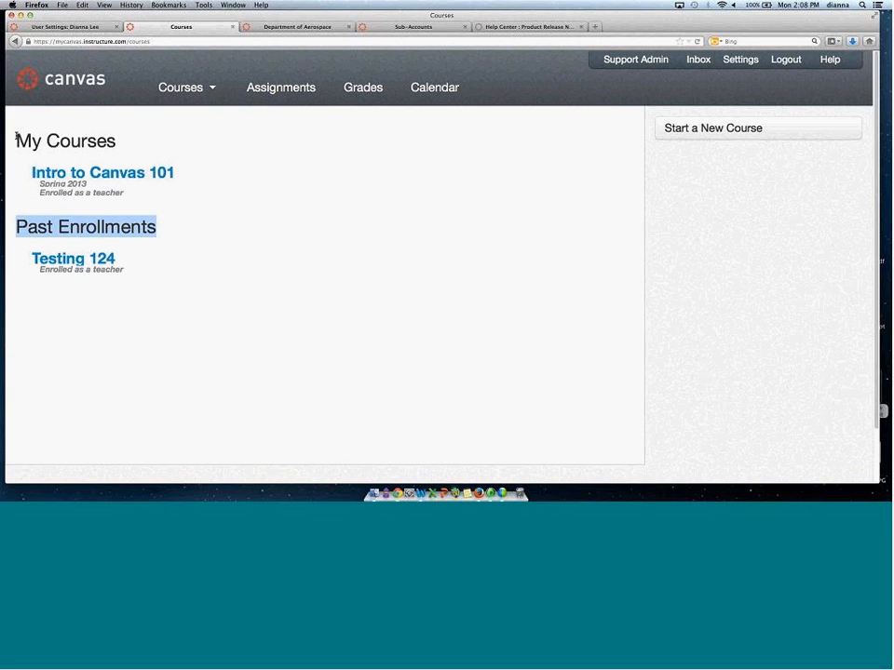
{"action": "left_click_drag", "start_coordinate": [16, 137], "coordinate": [132, 141]}
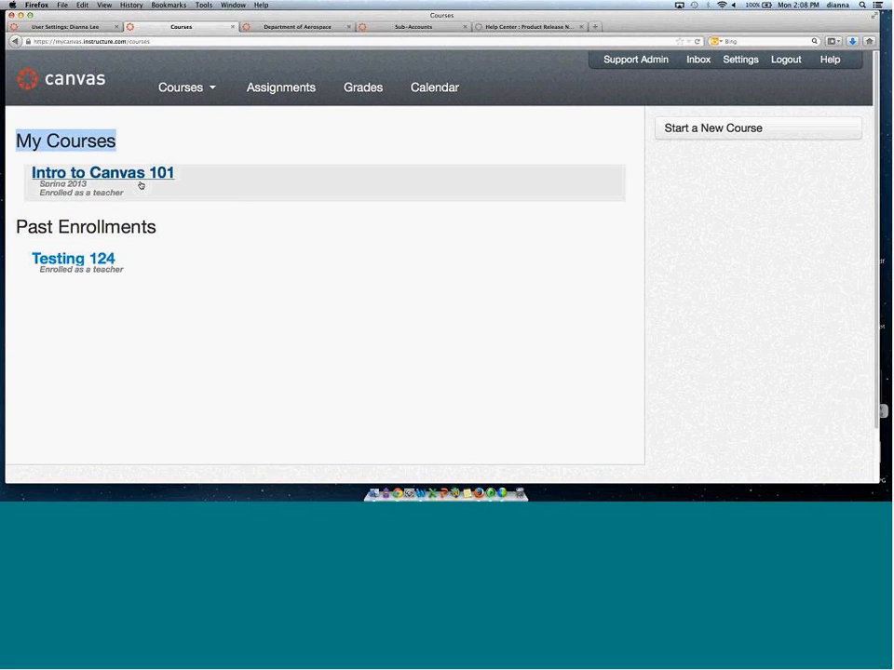
{"action": "left_click", "coordinate": [85, 224]}
{"action": "triple_click", "coordinate": [86, 224]}
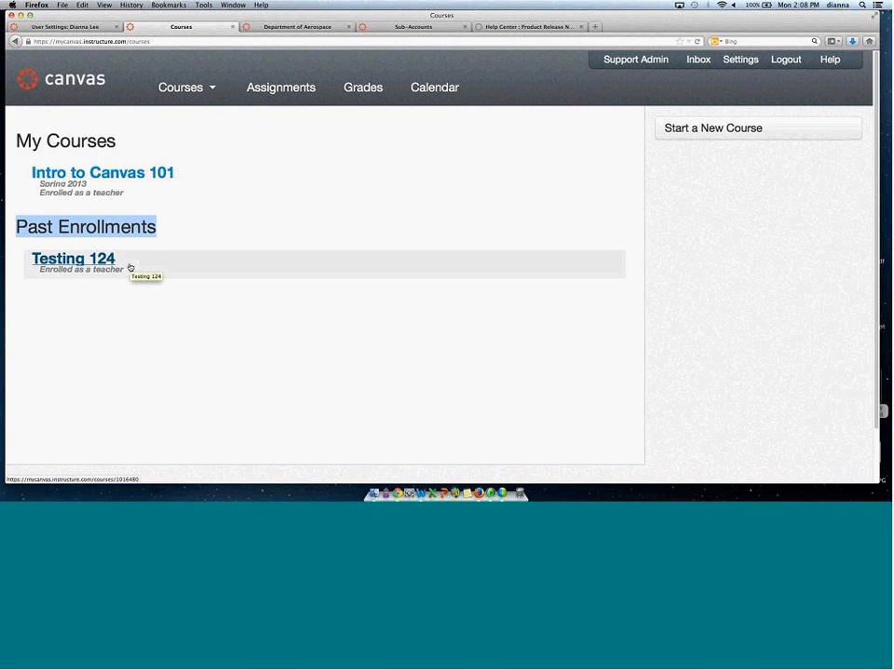
Return to the course list of the mycanvas.instructure.com managed account.
{"action": "mouse_move", "coordinate": [182, 89]}
{"action": "left_click", "coordinate": [423, 144]}
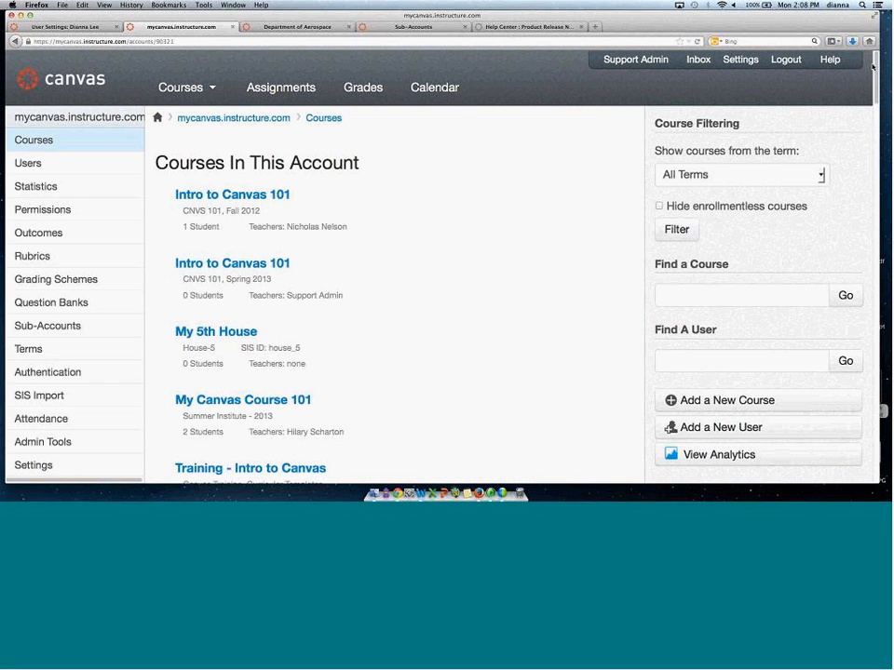
{"action": "mouse_move", "coordinate": [276, 204]}
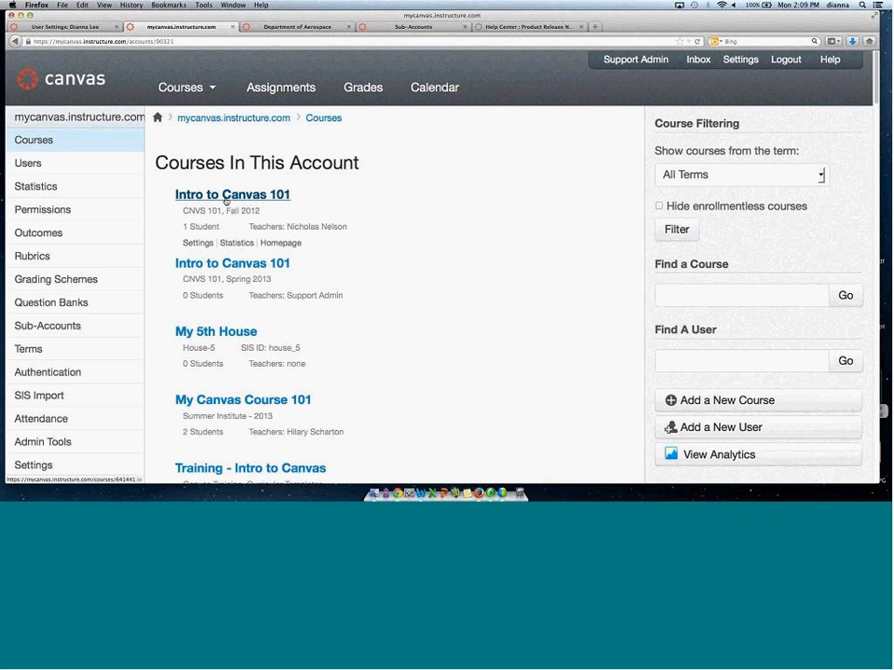
Open the root account's user list and highlight its All Users heading.
{"action": "left_click", "coordinate": [27, 167]}
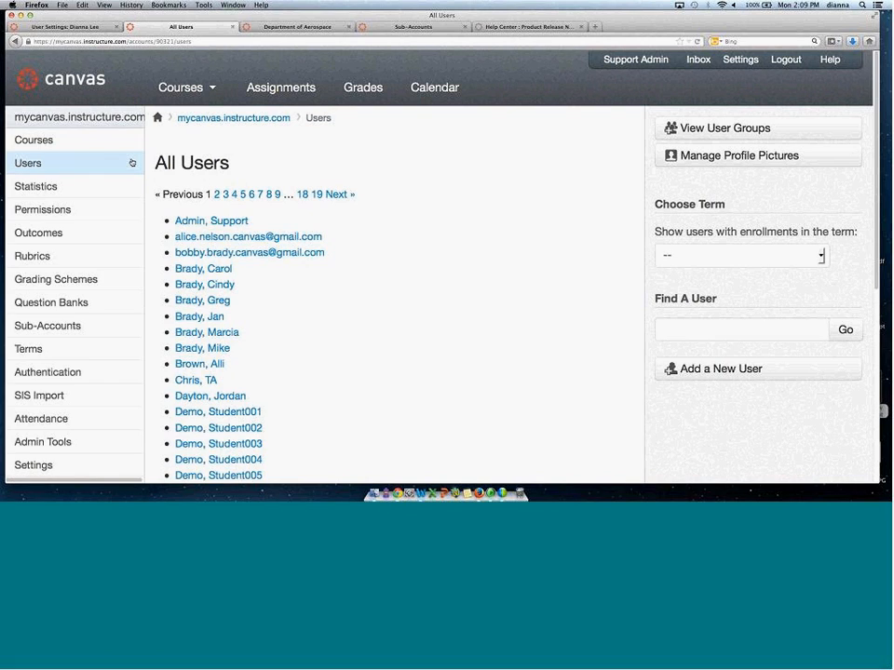
{"action": "left_click_drag", "start_coordinate": [154, 165], "coordinate": [235, 166]}
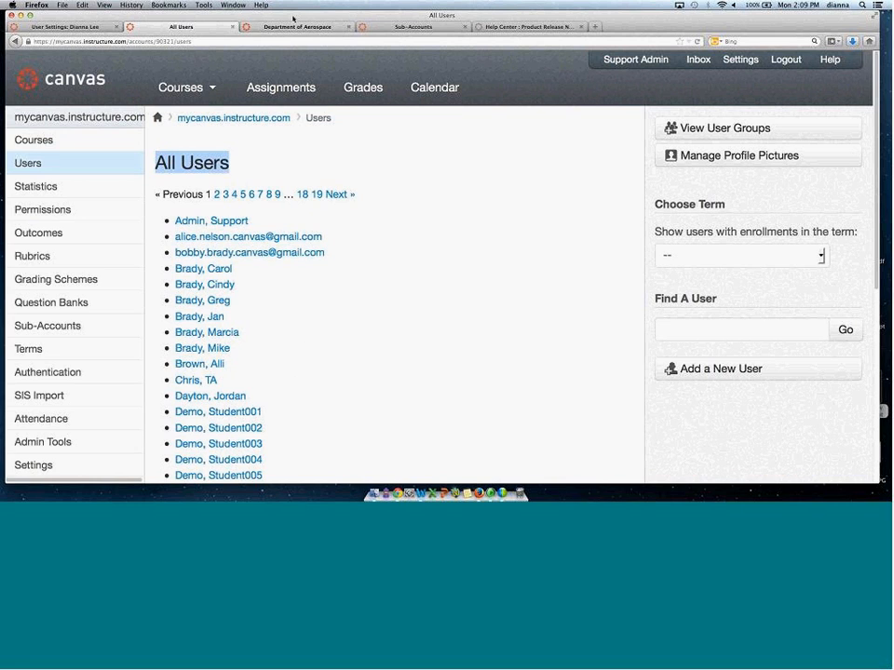
Open the user lists of the Department of Aerospace and the College of Sciences sub-accounts.
{"action": "left_click", "coordinate": [294, 27]}
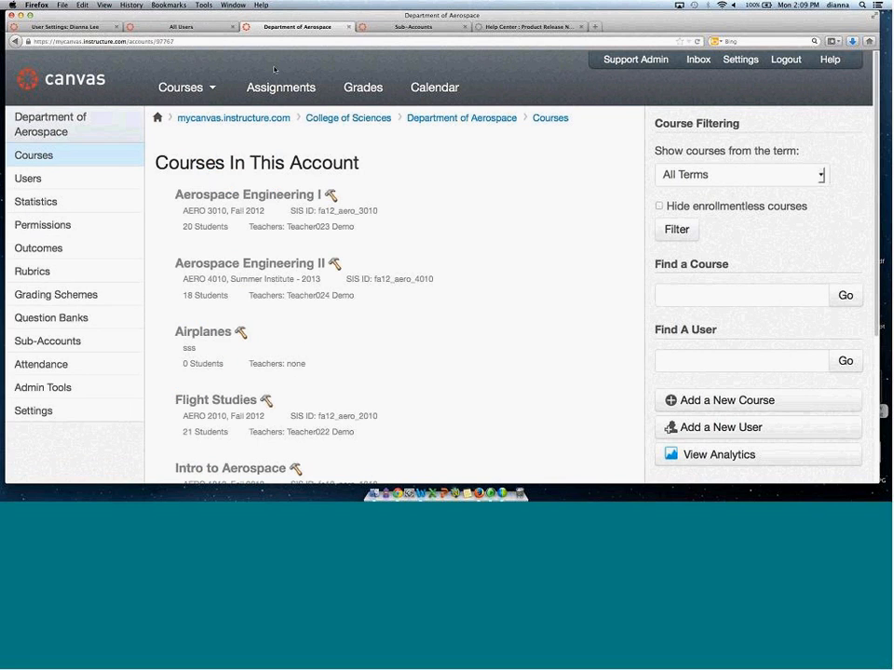
{"action": "left_click", "coordinate": [65, 181]}
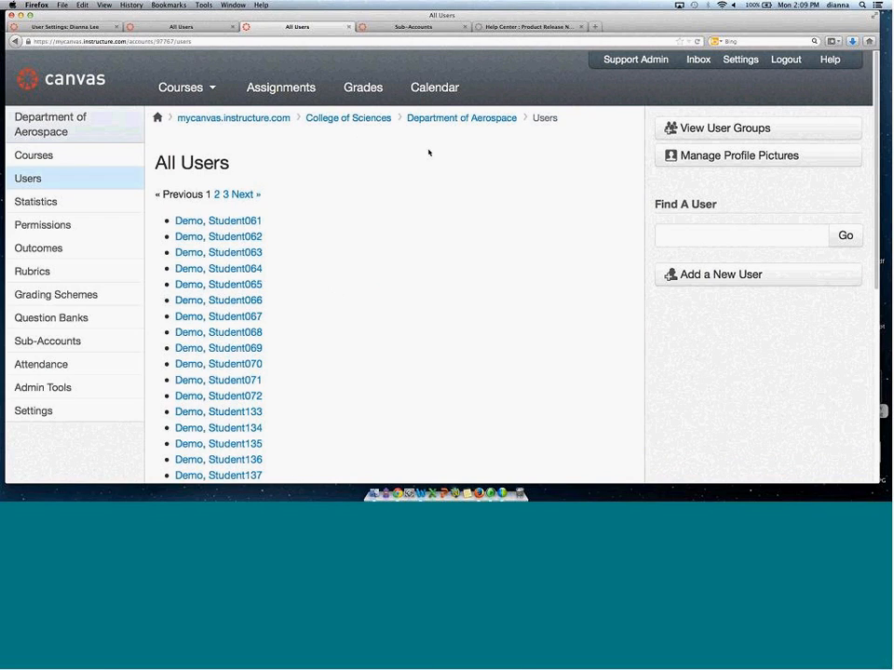
{"action": "left_click", "coordinate": [360, 120]}
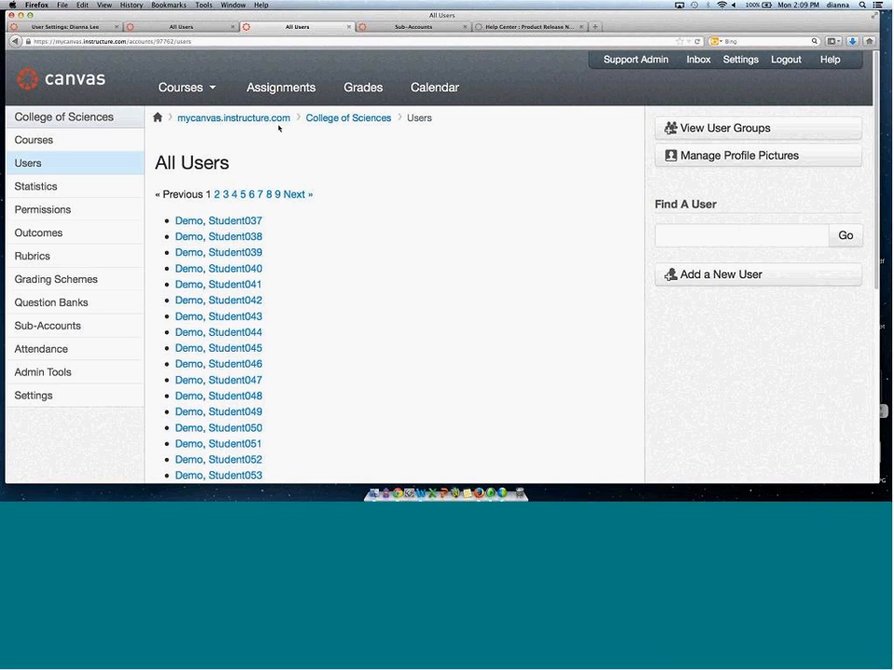
Filter the root account's user list to enrollments in the Fall 2012 term.
{"action": "left_click", "coordinate": [191, 28]}
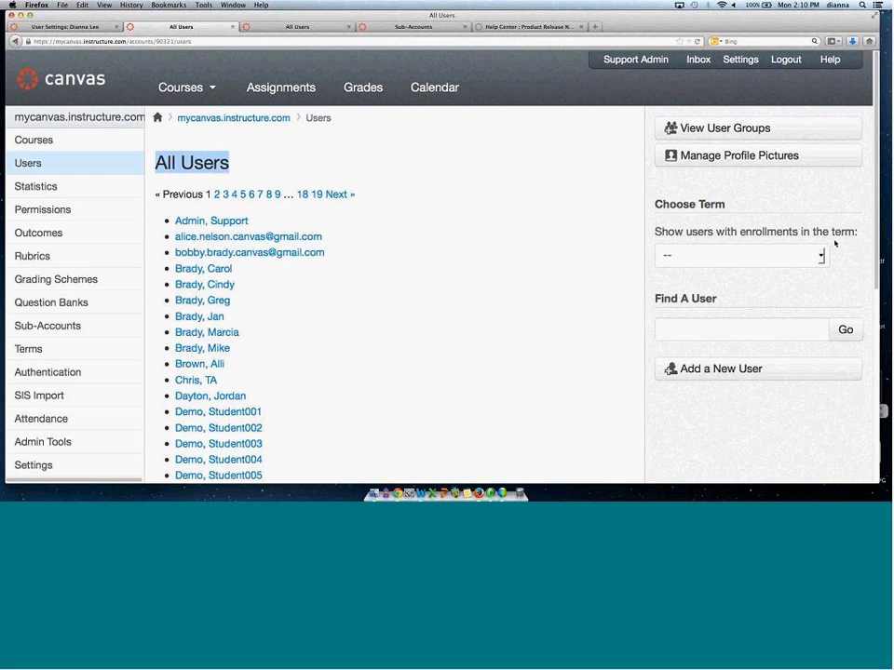
{"action": "left_click", "coordinate": [787, 255]}
{"action": "left_click", "coordinate": [773, 303]}
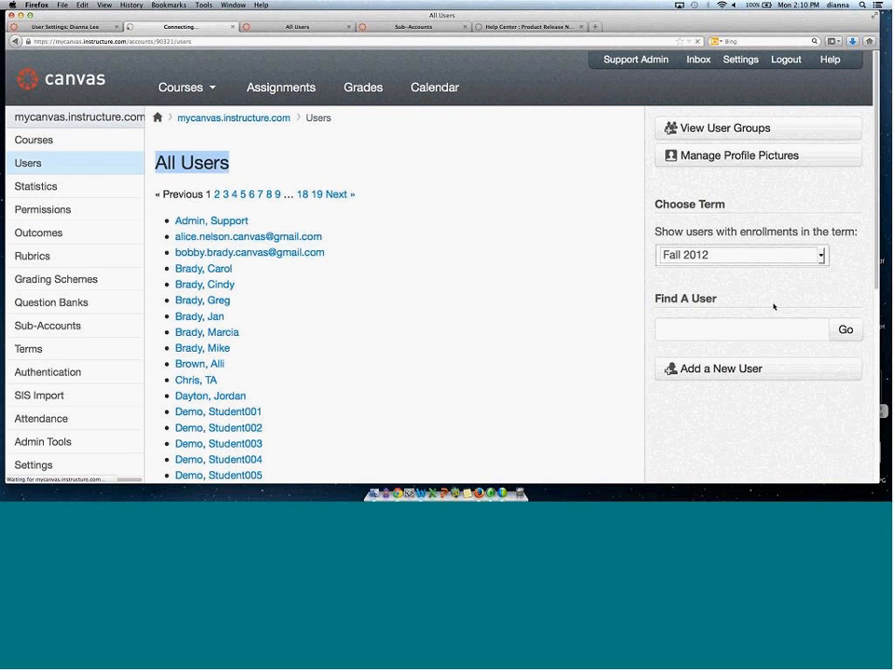
Switch the user list's term filter to Default Term.
{"action": "left_click", "coordinate": [819, 255]}
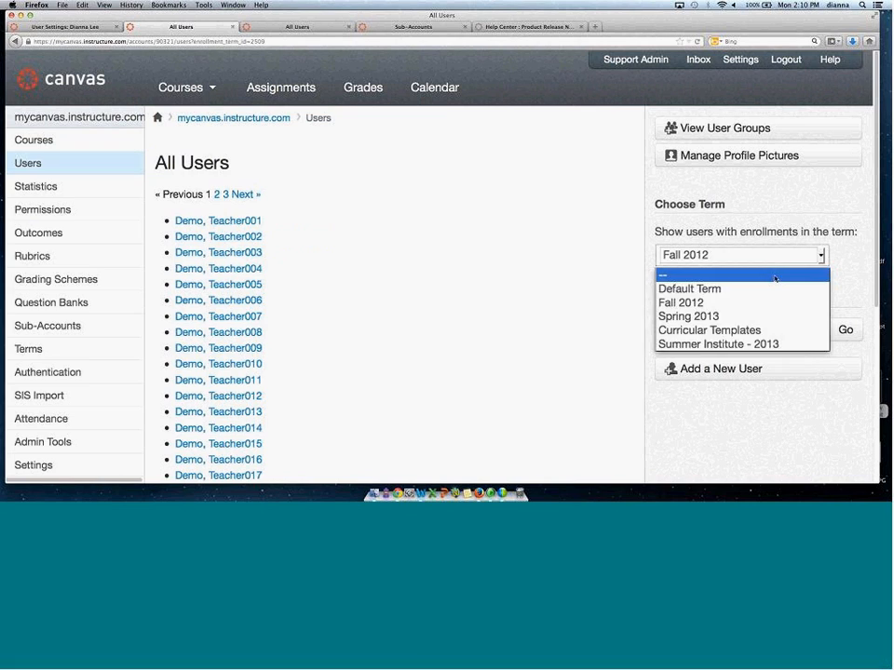
{"action": "left_click", "coordinate": [768, 288]}
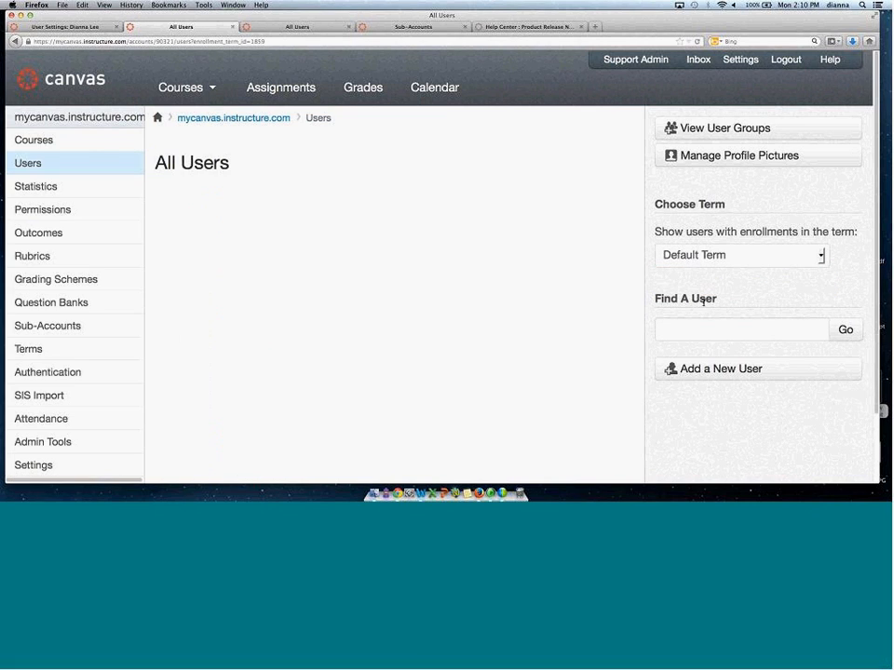
Clear the user list's term filter and search the account's users for brady.
{"action": "left_click", "coordinate": [745, 255]}
{"action": "left_click", "coordinate": [756, 276]}
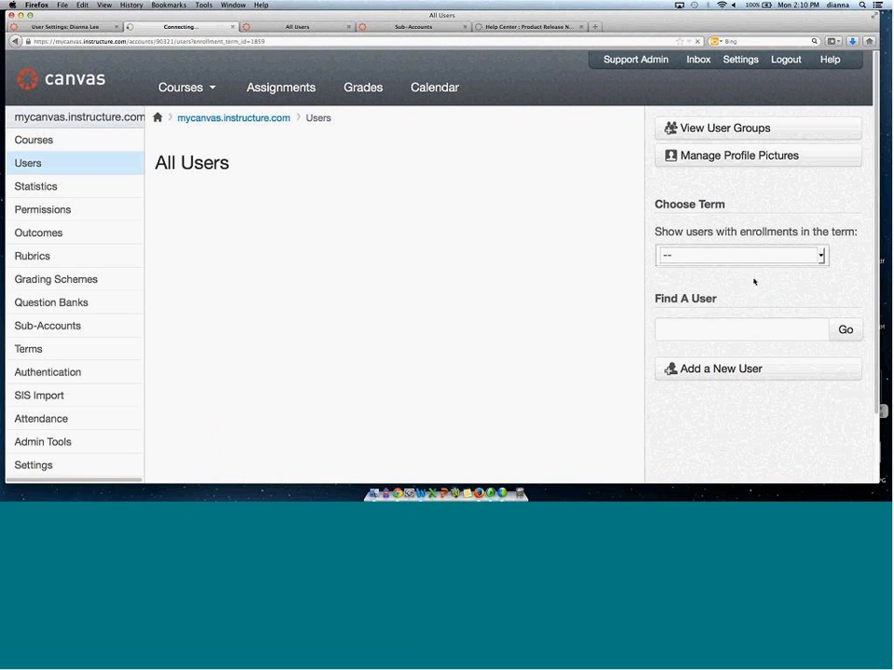
{"action": "left_click", "coordinate": [697, 326]}
{"action": "type", "text": "brady"}
{"action": "key", "text": "Return"}
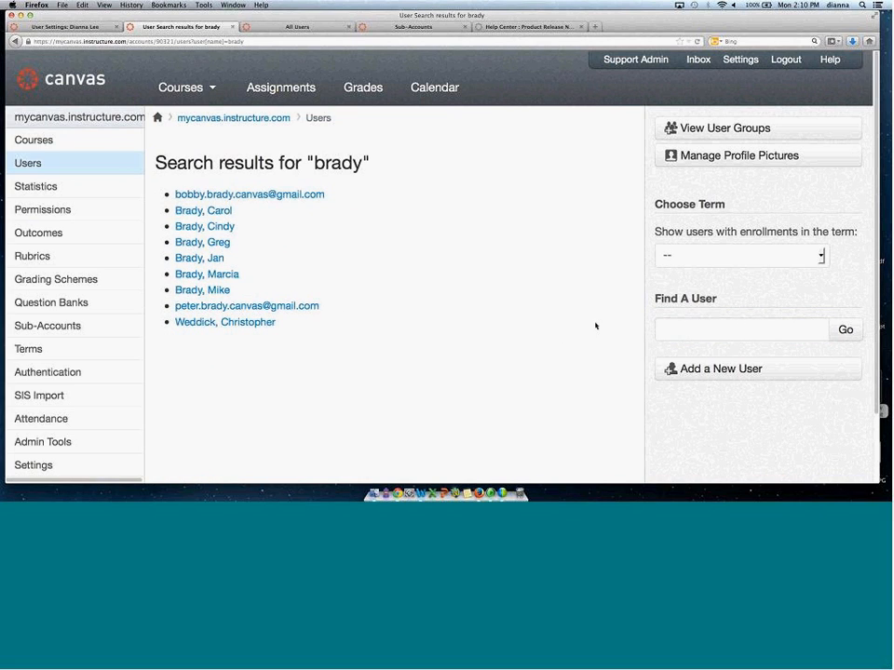
Open the account's user groups page, leaving the Add a New User form without adding anyone.
{"action": "left_click", "coordinate": [717, 370]}
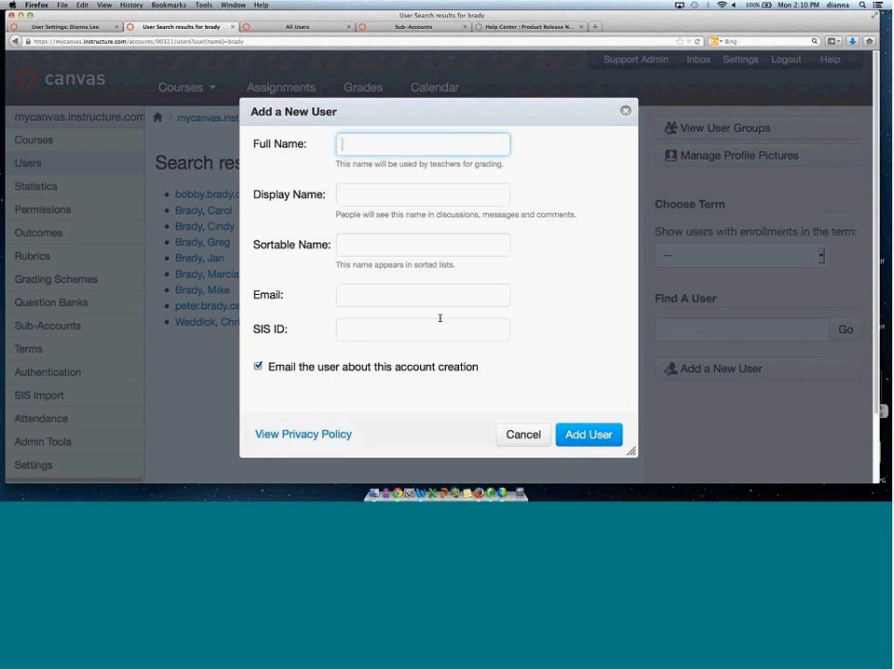
{"action": "left_click", "coordinate": [523, 435]}
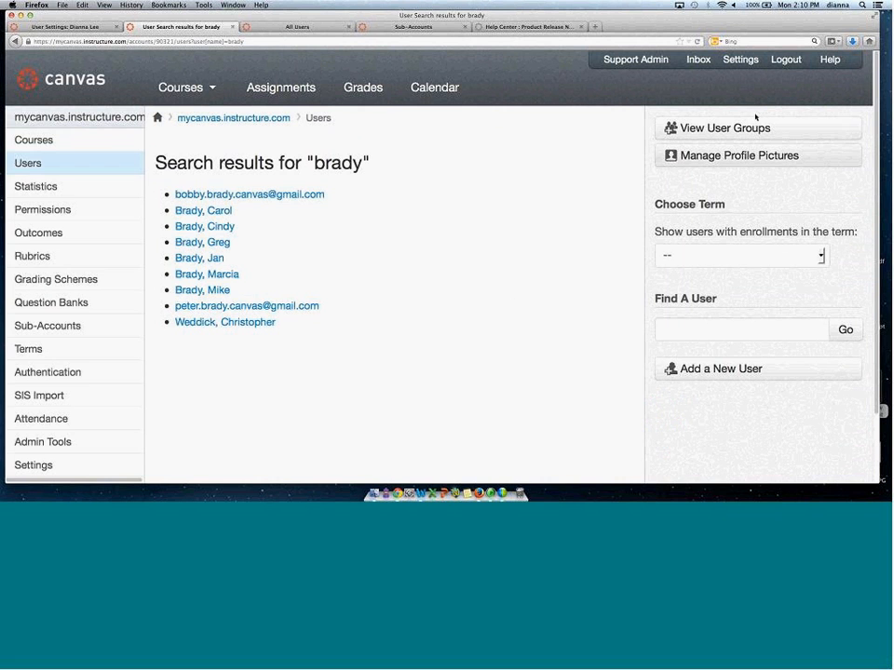
{"action": "left_click", "coordinate": [708, 132]}
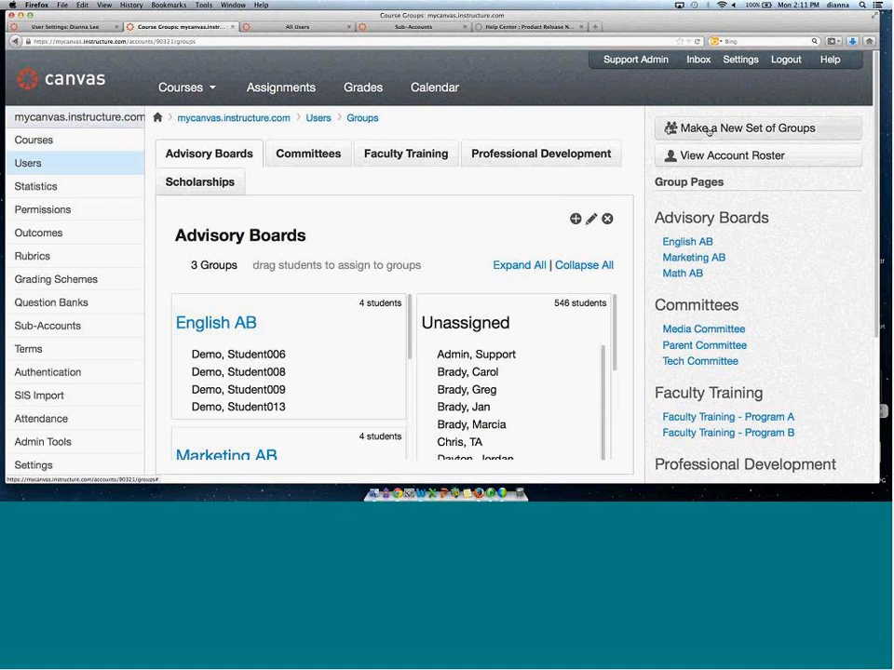
Switch to the personal settings tab and open the Canvas Cohort - 7/10/12 group.
{"action": "left_click", "coordinate": [56, 27]}
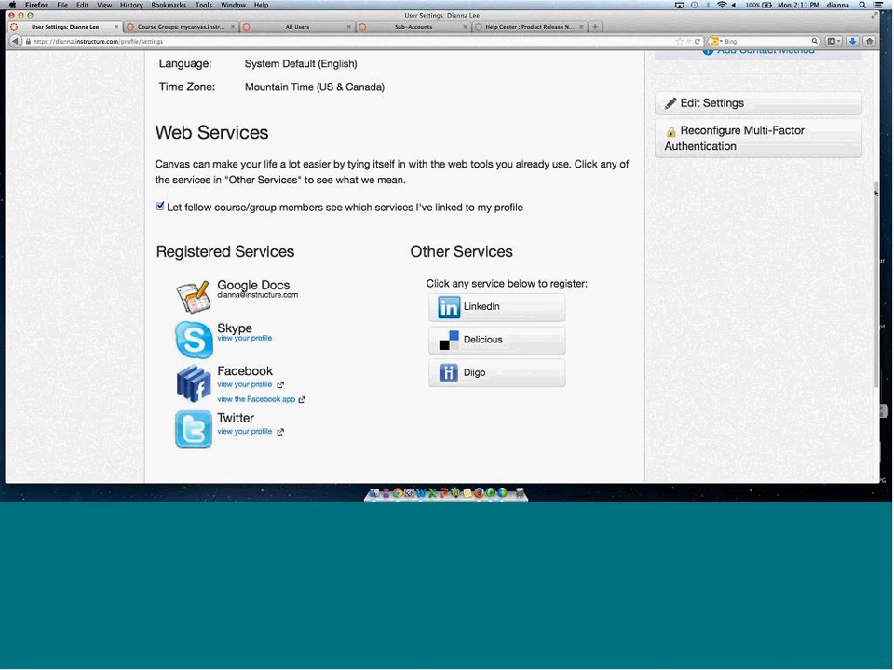
{"action": "scroll", "coordinate": [391, 280], "scroll_direction": "up", "scroll_amount": 5}
{"action": "mouse_move", "coordinate": [208, 87]}
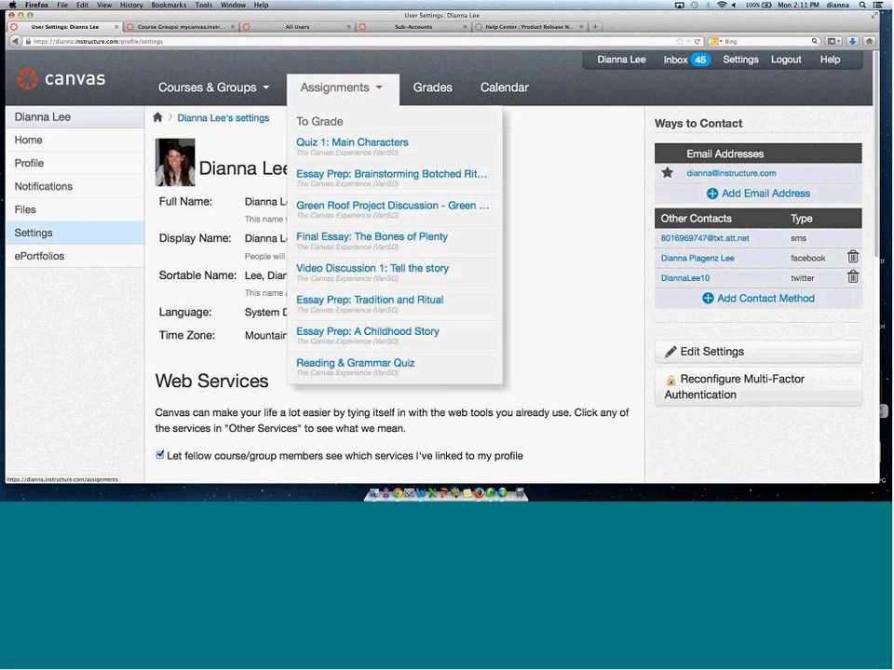
{"action": "left_click", "coordinate": [427, 146]}
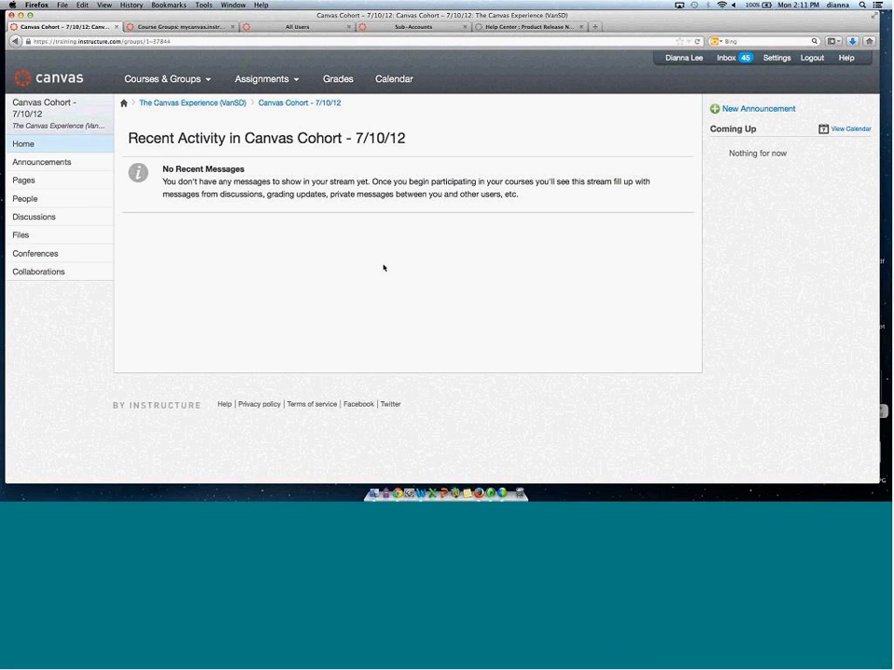
Enlarge the page and browse the group's People, Conferences and Collaborations pages.
{"action": "key", "text": "super+plus"}
{"action": "key", "text": "super+plus"}
{"action": "key", "text": "super+plus"}
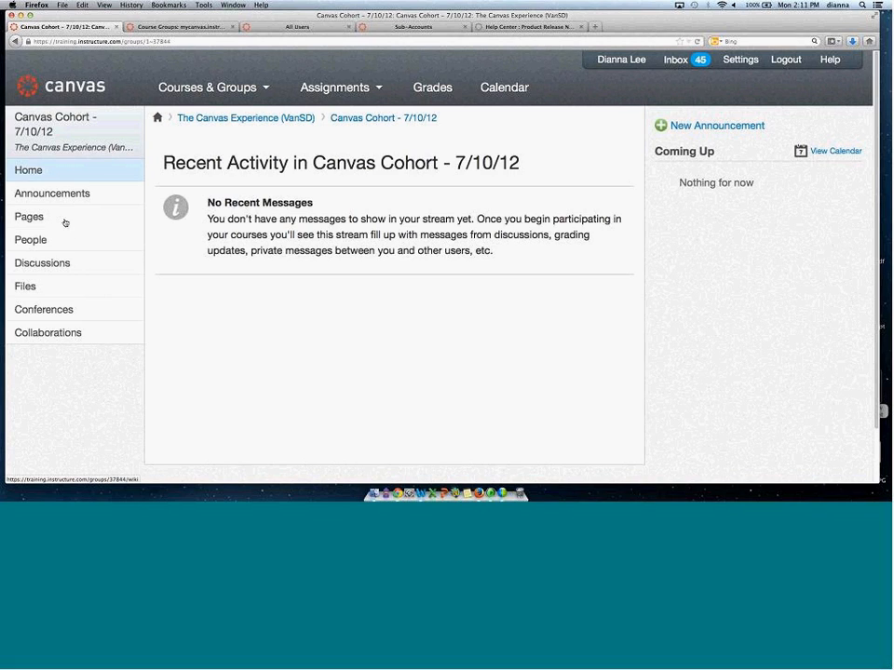
{"action": "left_click", "coordinate": [40, 240]}
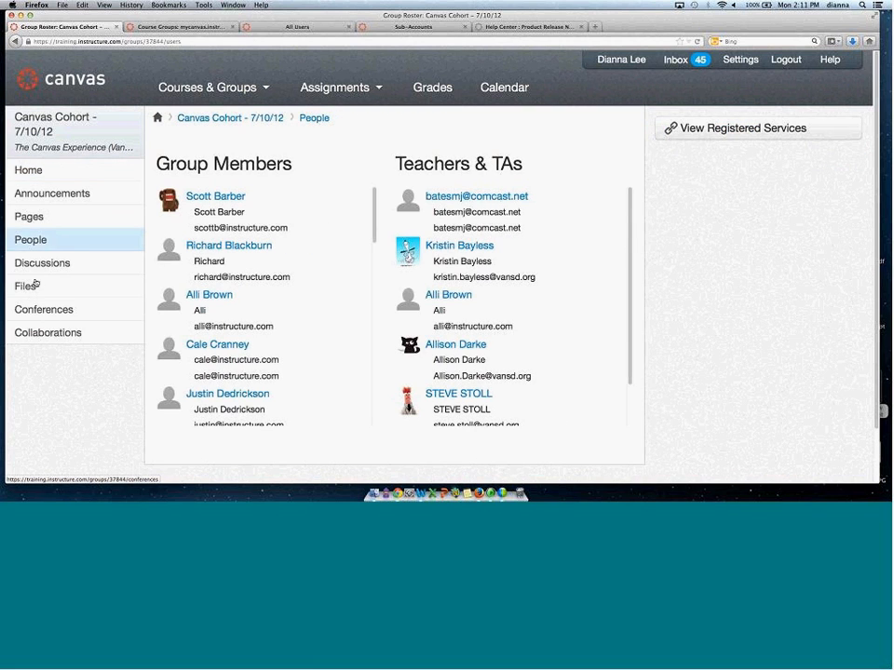
{"action": "left_click", "coordinate": [50, 312]}
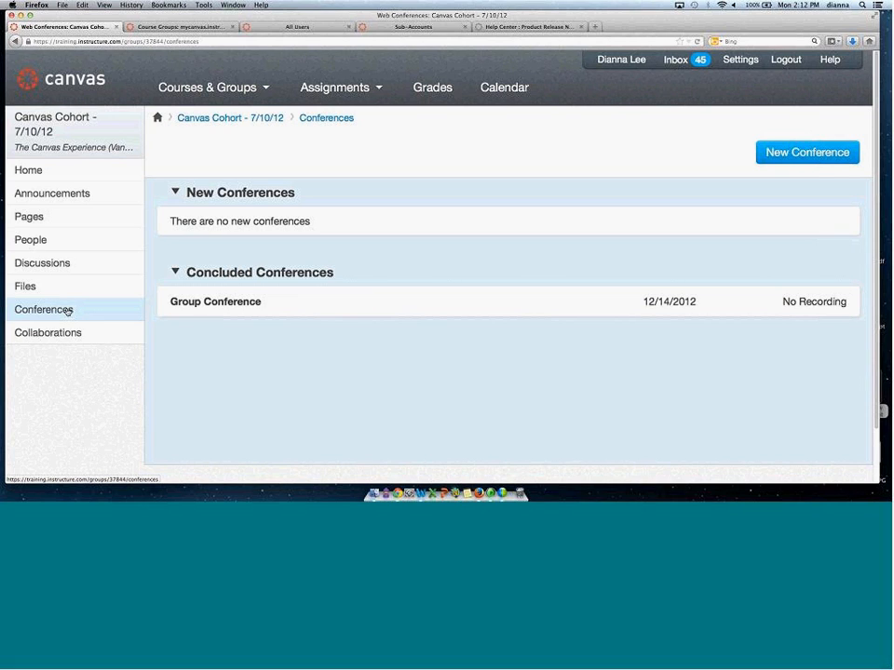
{"action": "left_click", "coordinate": [56, 334]}
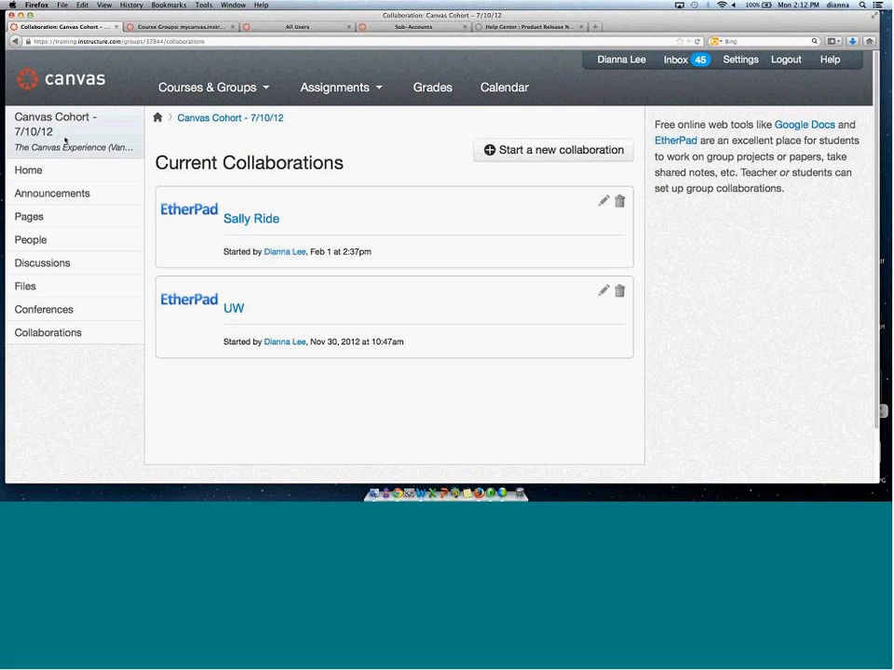
Return to the account's groups page and open the Add Set of Groups dialog, closing it without creating a set.
{"action": "left_click", "coordinate": [323, 27]}
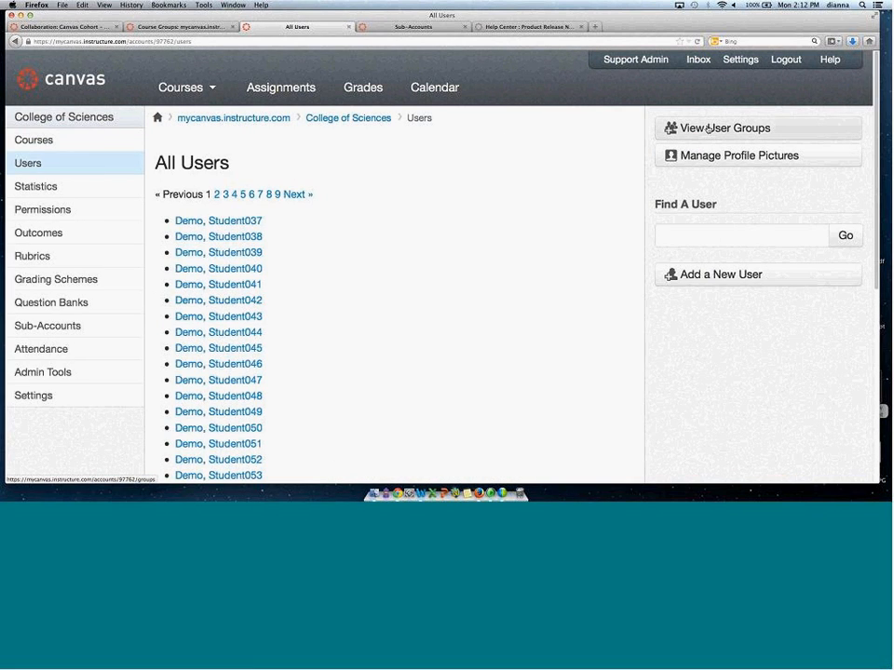
{"action": "left_click", "coordinate": [177, 27]}
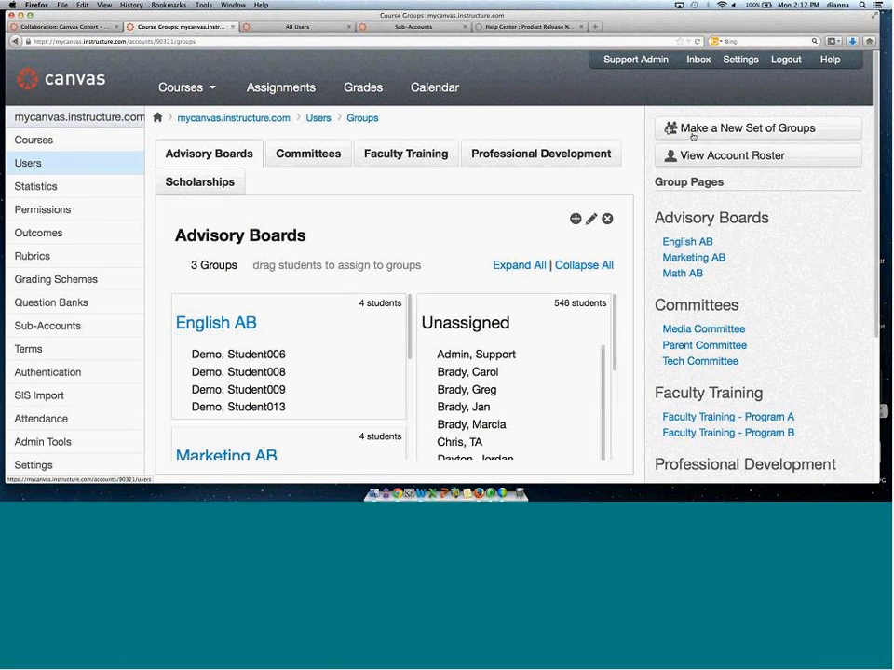
{"action": "left_click", "coordinate": [785, 128]}
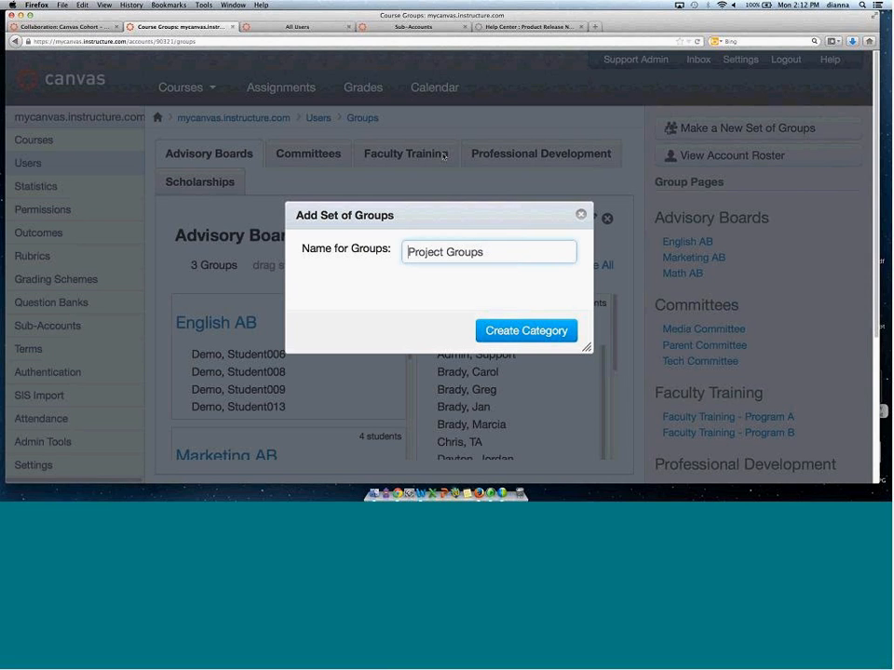
{"action": "left_click", "coordinate": [578, 214]}
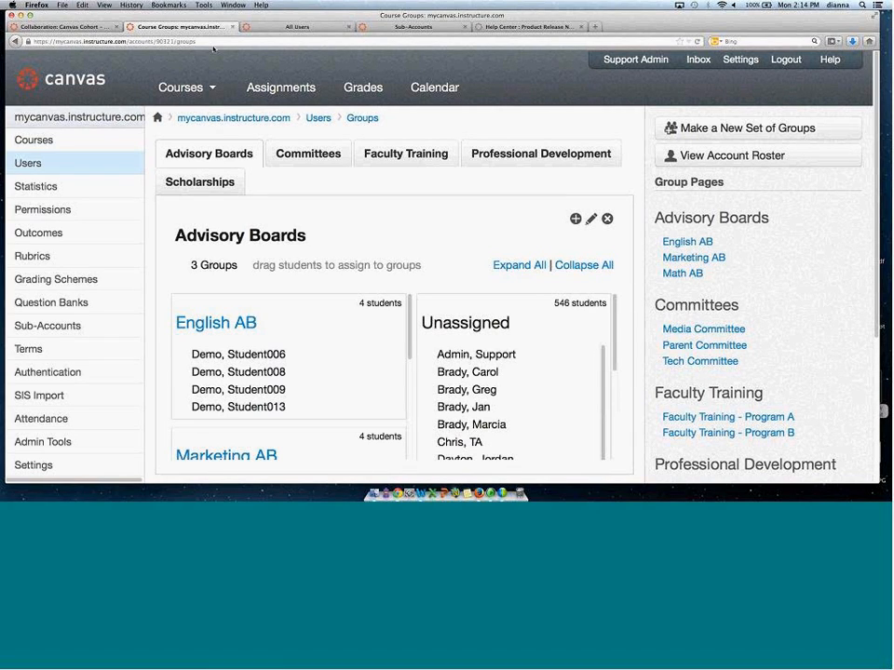
Add a Security account role and enable its permission to add and remove other admins for the account.
{"action": "left_click", "coordinate": [53, 214]}
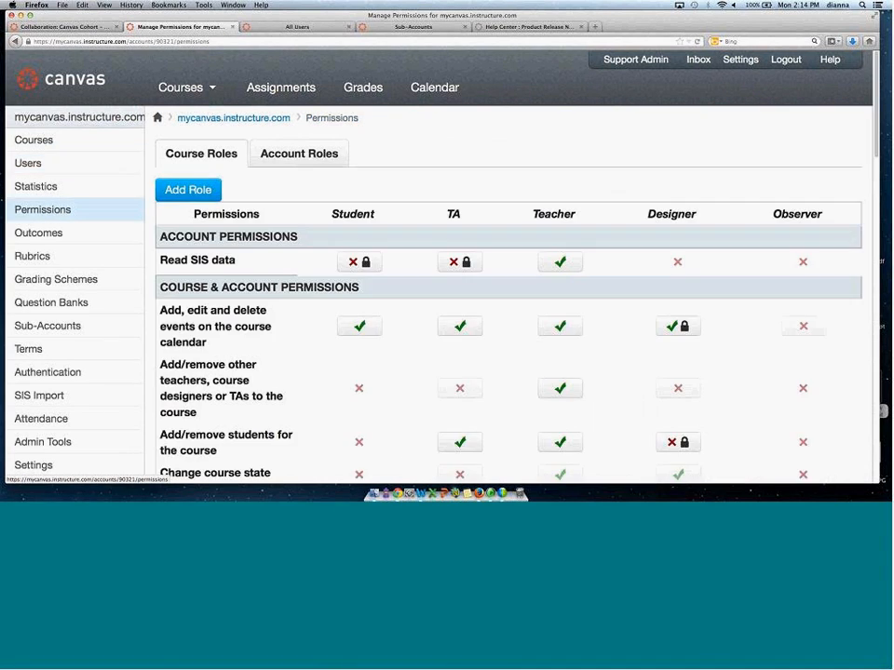
{"action": "left_click", "coordinate": [304, 158]}
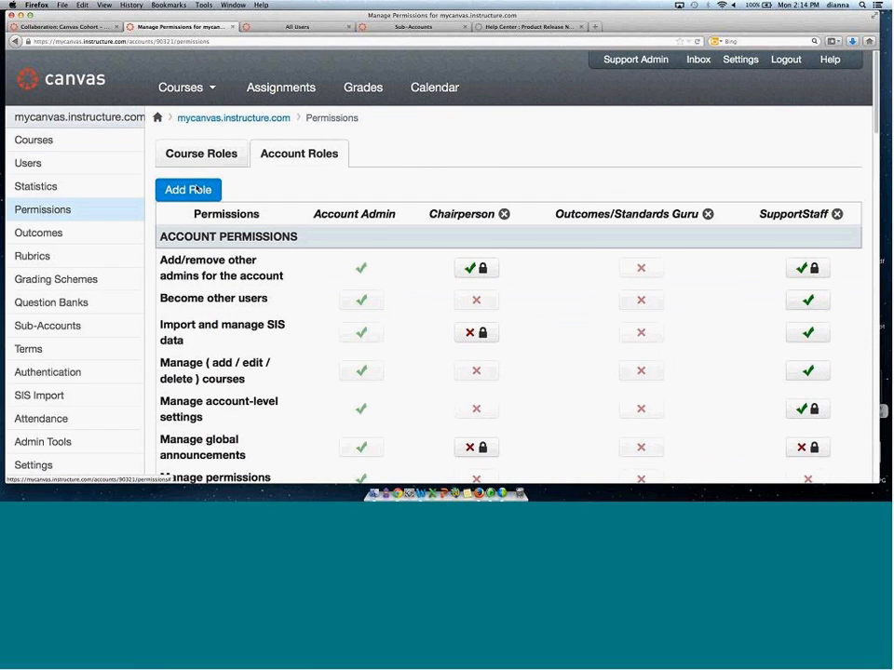
{"action": "left_click", "coordinate": [190, 190]}
{"action": "type", "text": "Secr"}
{"action": "key", "text": "BackSpace"}
{"action": "type", "text": "urity"}
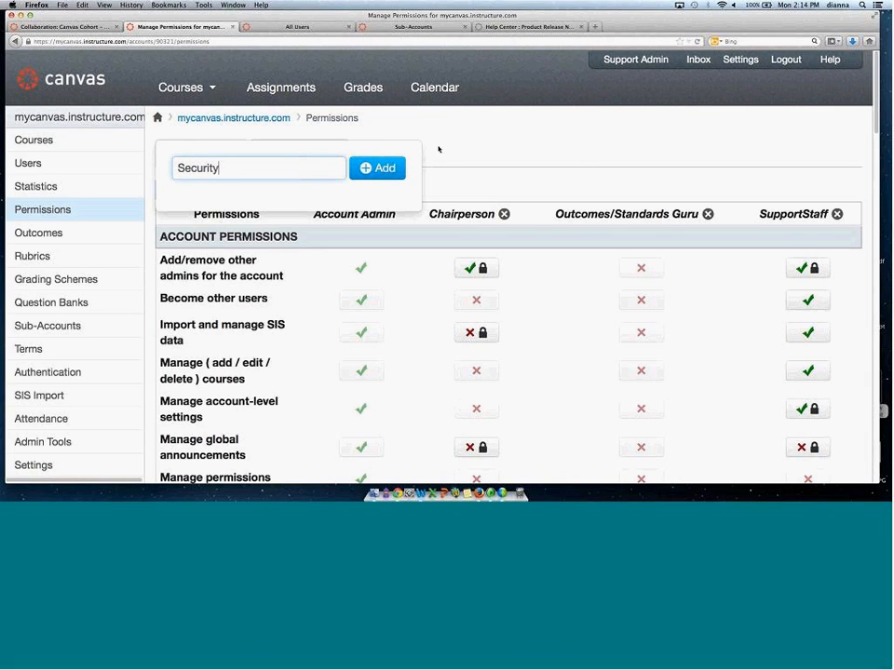
{"action": "left_click", "coordinate": [393, 175]}
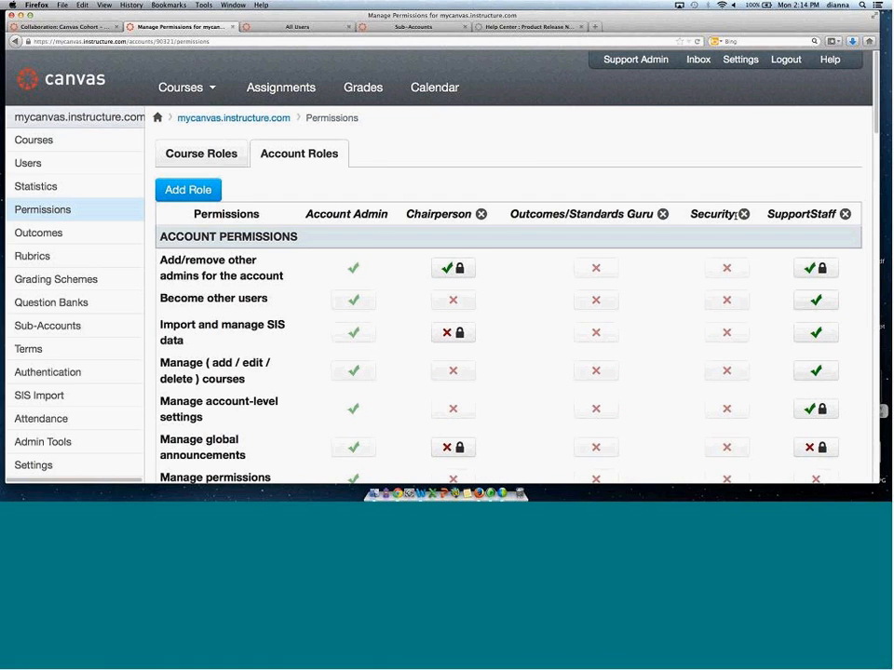
{"action": "left_click", "coordinate": [729, 269]}
{"action": "left_click", "coordinate": [740, 297]}
Add an account admin with the Security role by entering the user's e-mail address and confirming the addition.
{"action": "left_click", "coordinate": [28, 465]}
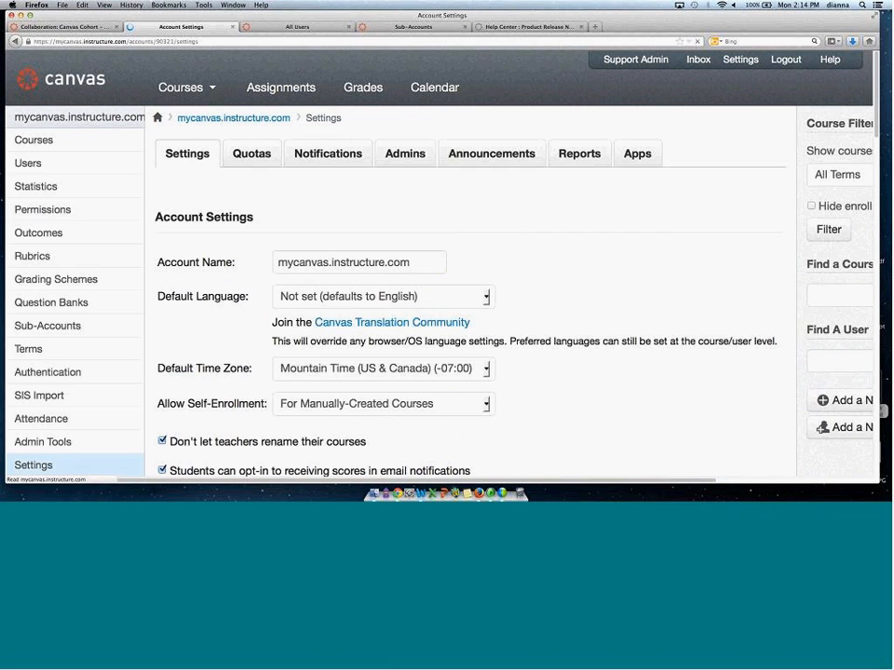
{"action": "left_click", "coordinate": [400, 160]}
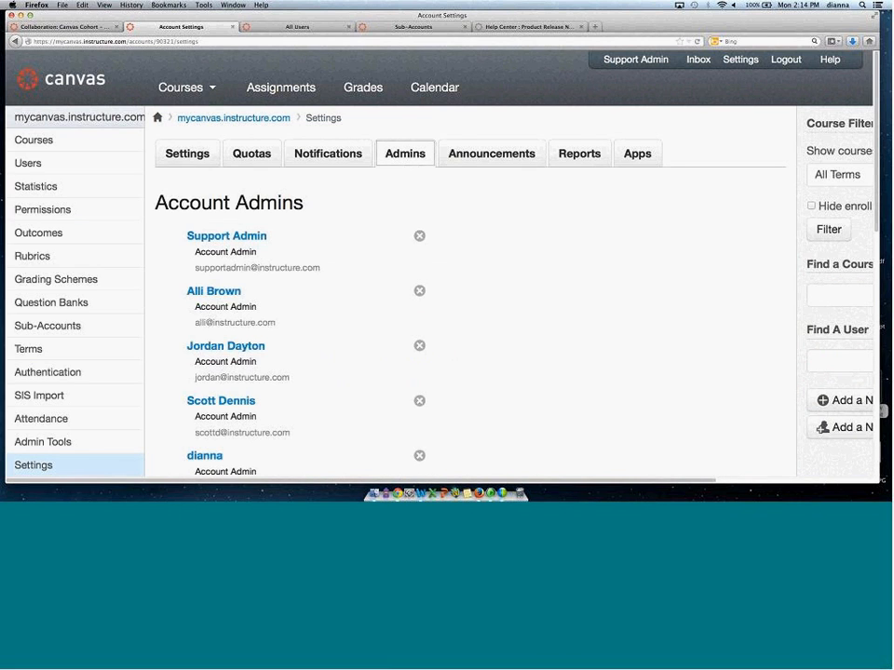
{"action": "scroll", "coordinate": [874, 90], "scroll_direction": "down", "scroll_amount": 10}
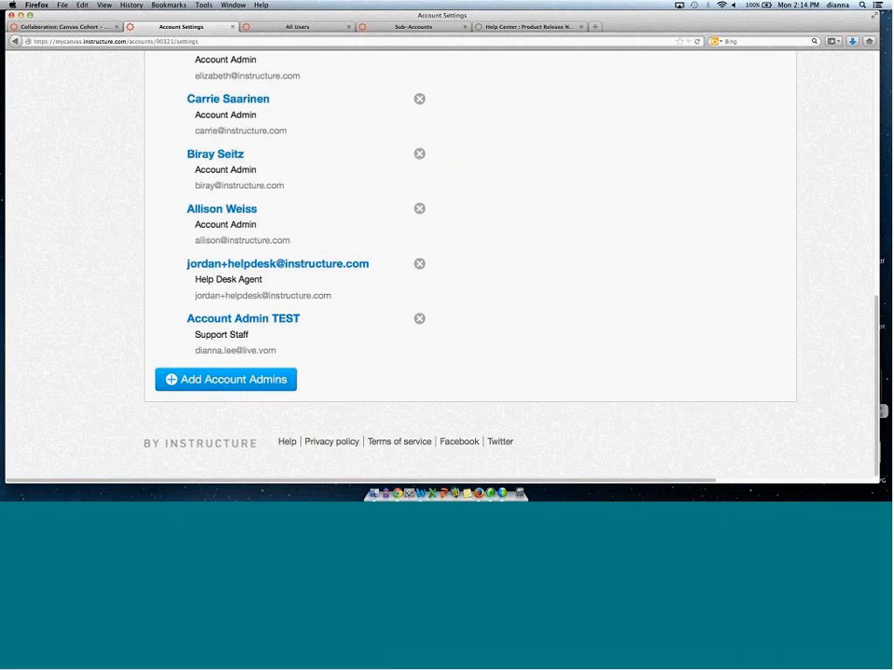
{"action": "left_click", "coordinate": [225, 379]}
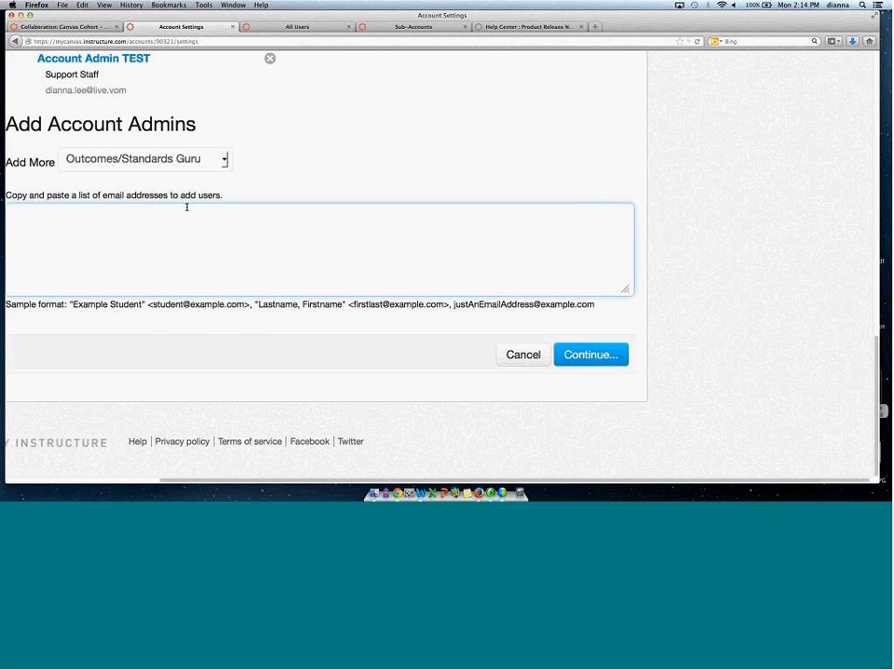
{"action": "left_click", "coordinate": [221, 160]}
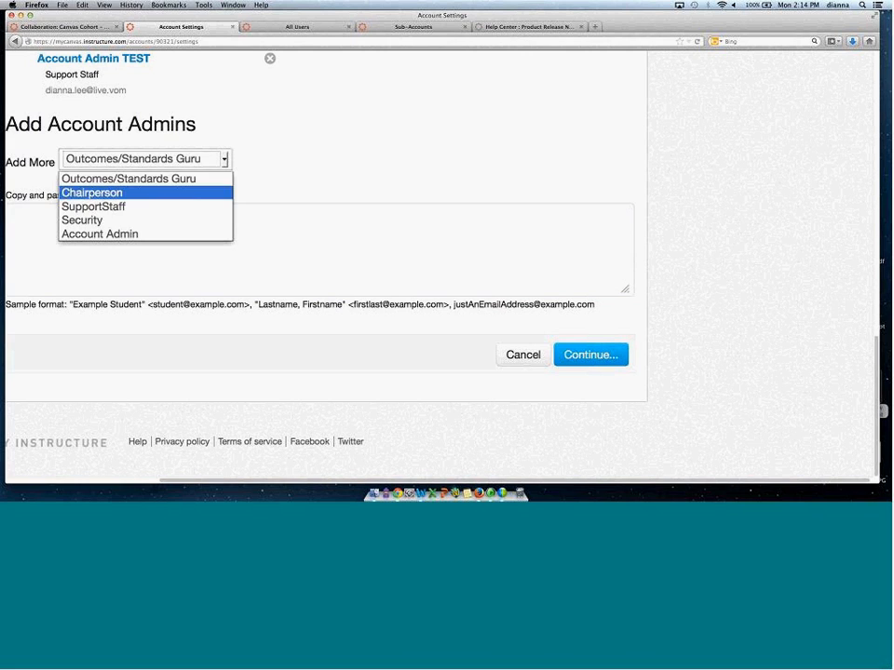
{"action": "left_click", "coordinate": [82, 220]}
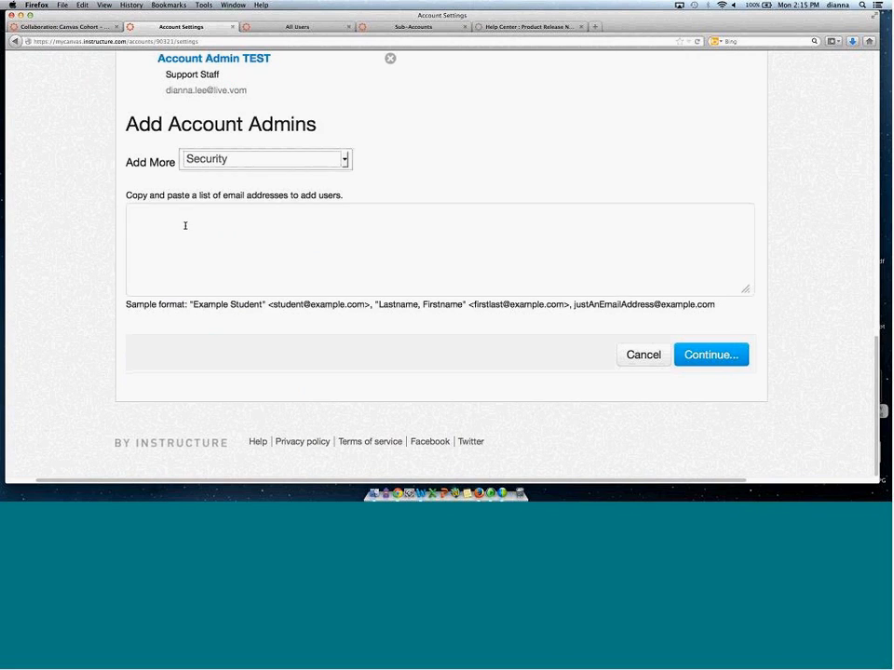
{"action": "left_click", "coordinate": [185, 225]}
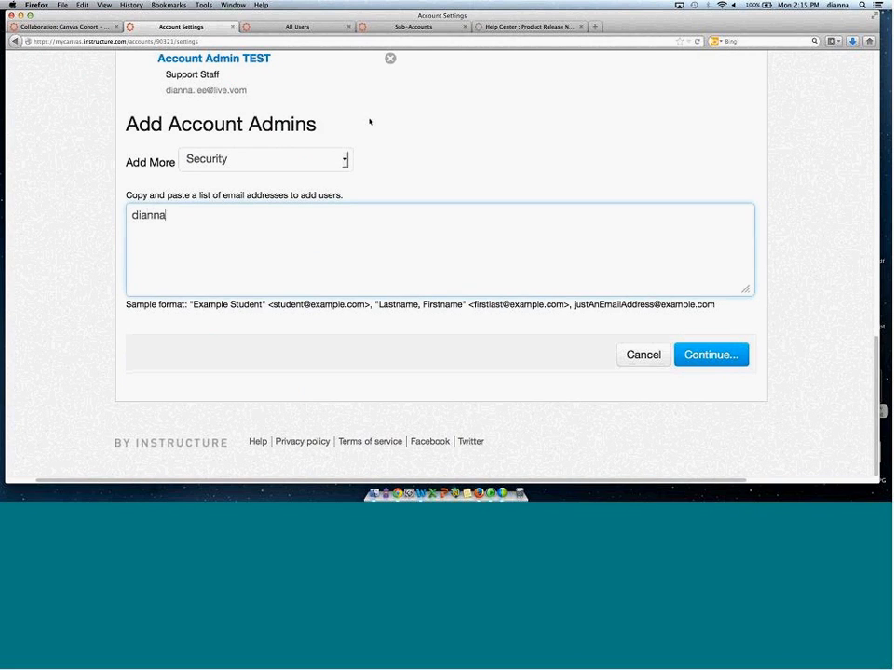
{"action": "left_click", "coordinate": [722, 355]}
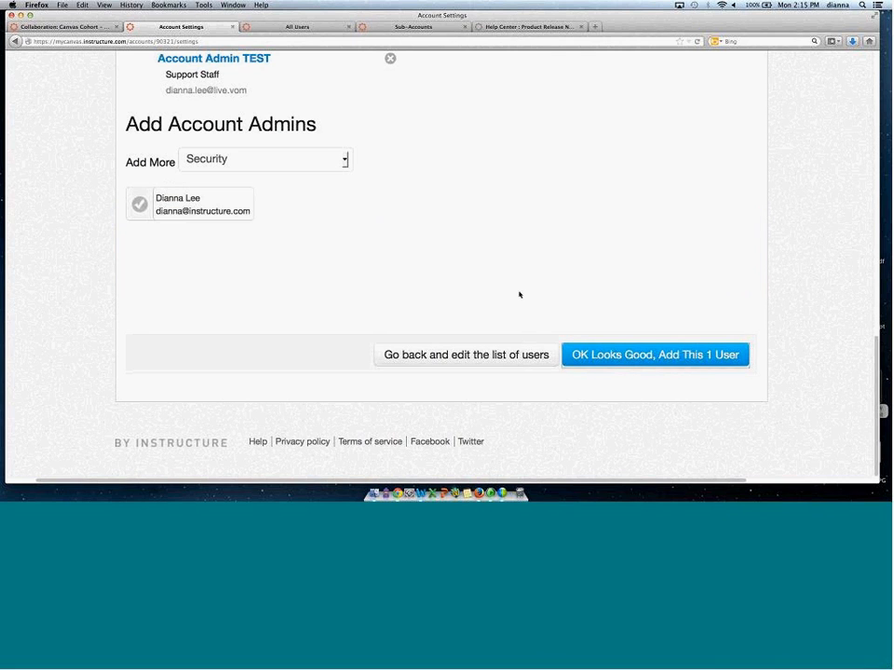
{"action": "left_click", "coordinate": [625, 360]}
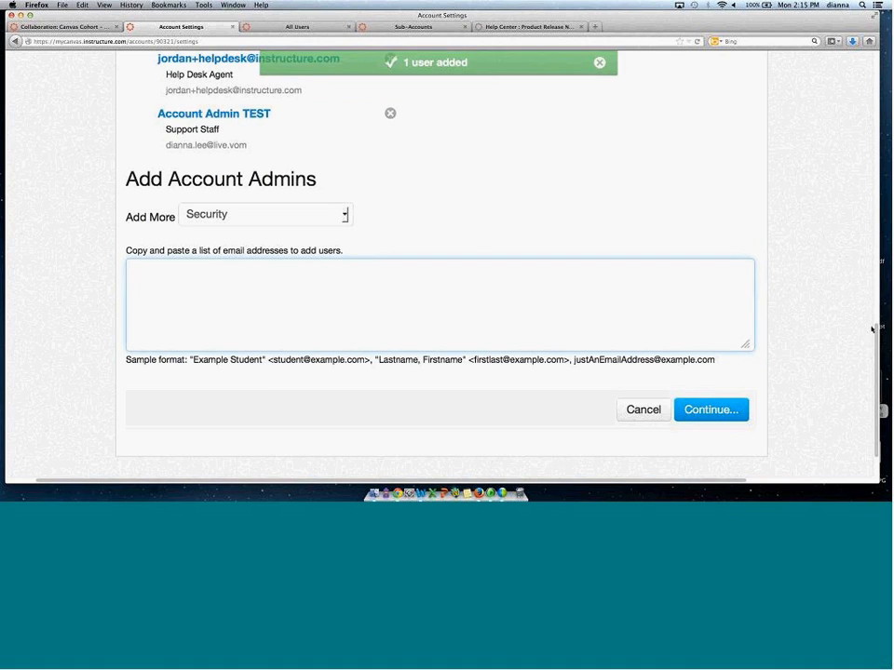
Remove the newly added Security-role admin from the account admins list and confirm the removal.
{"action": "scroll", "coordinate": [863, 210], "scroll_direction": "up", "scroll_amount": 5}
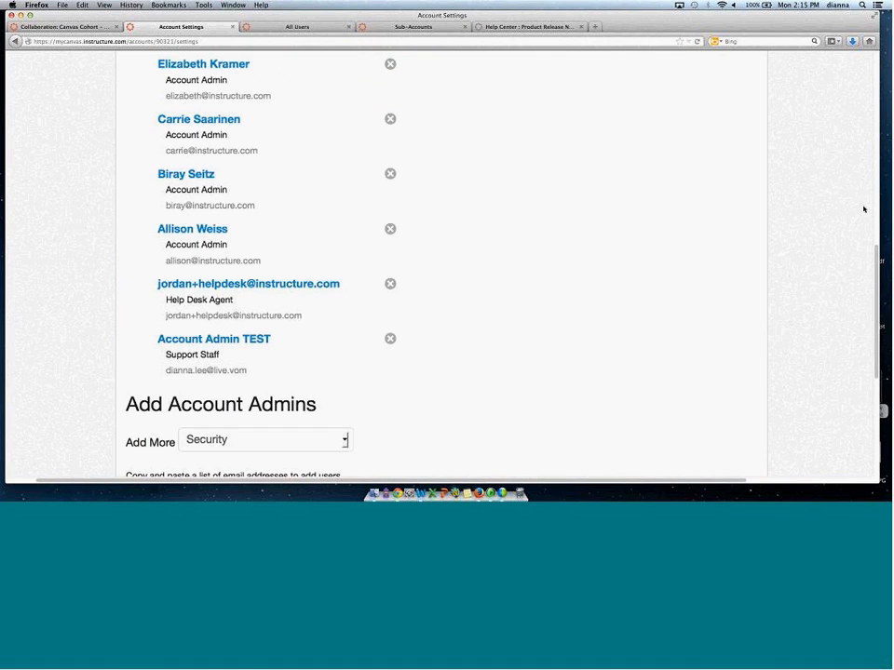
{"action": "scroll", "coordinate": [863, 210], "scroll_direction": "up", "scroll_amount": 7}
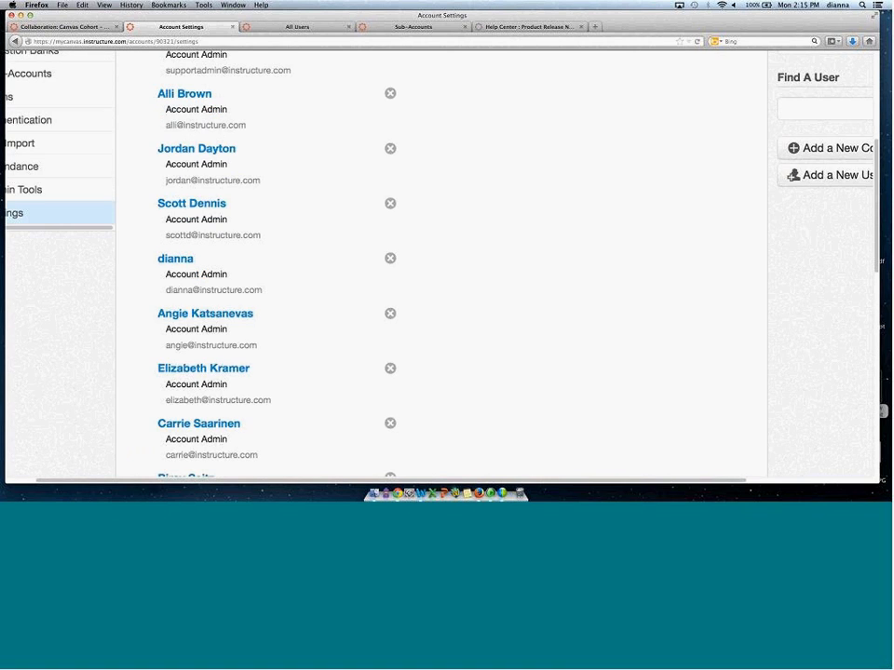
{"action": "scroll", "coordinate": [862, 136], "scroll_direction": "up", "scroll_amount": 4}
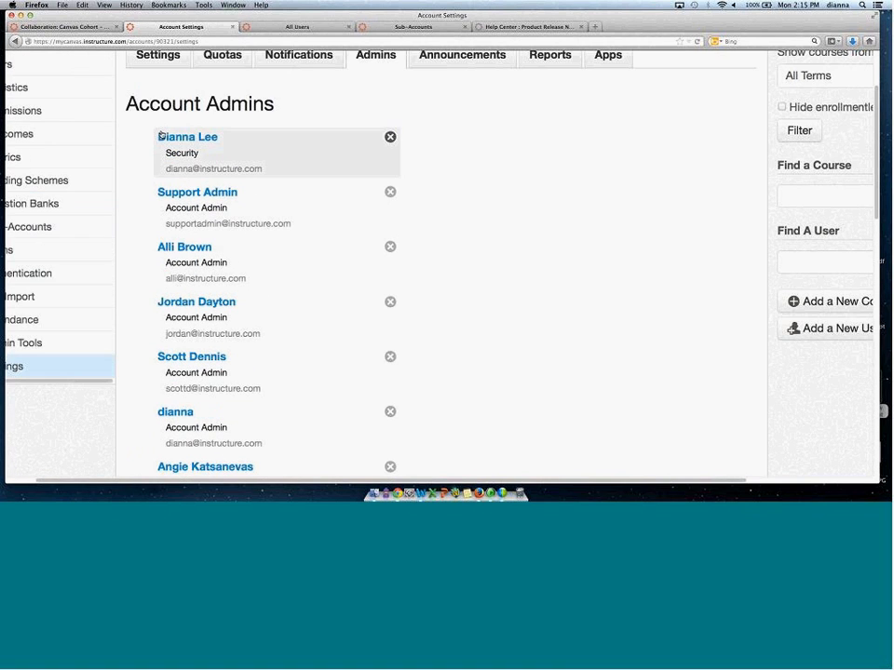
{"action": "double_click", "coordinate": [174, 155]}
{"action": "left_click", "coordinate": [390, 137]}
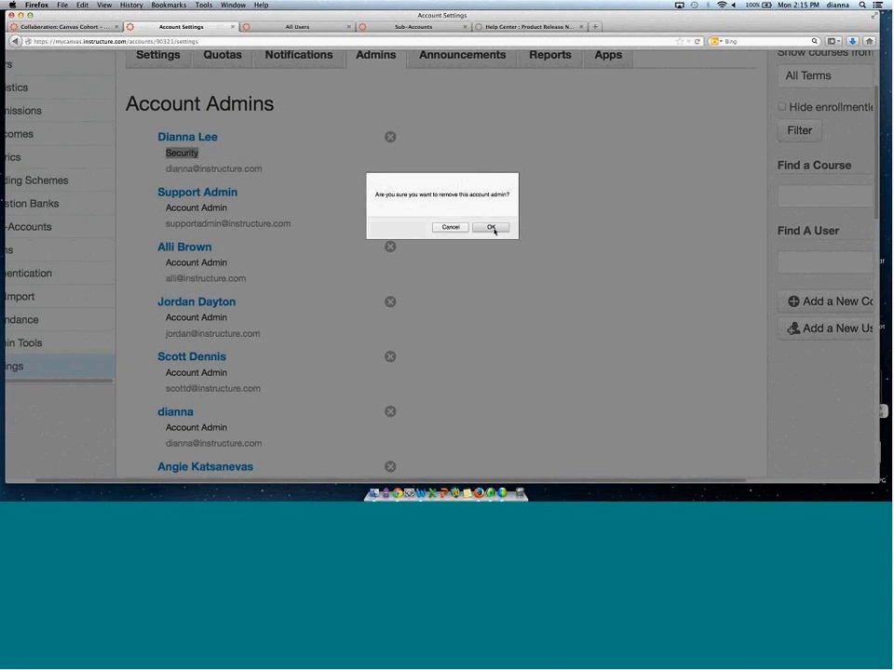
{"action": "left_click", "coordinate": [494, 229]}
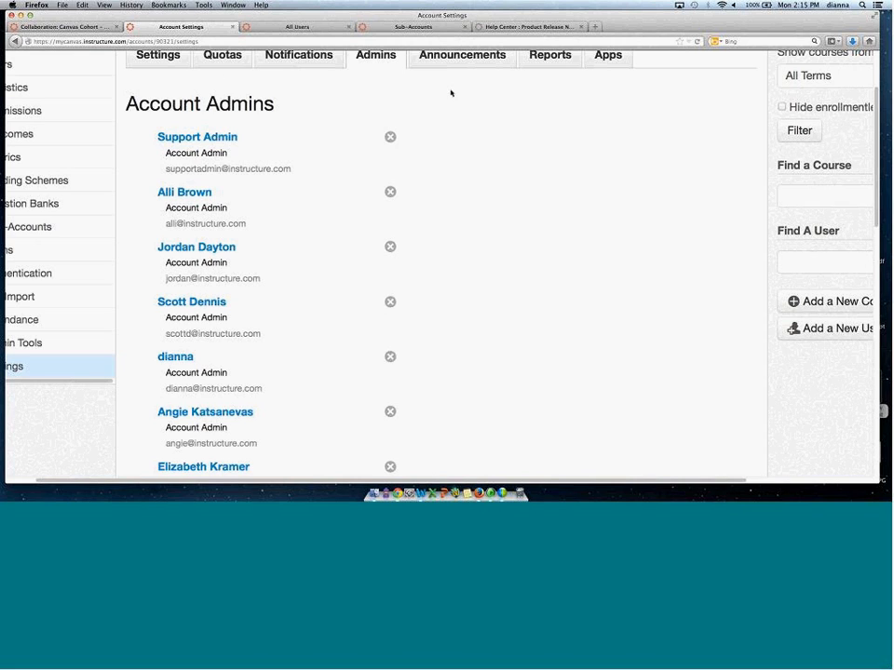
Open the Admins settings of the College of Sciences sub-account.
{"action": "left_click_drag", "start_coordinate": [548, 482], "coordinate": [517, 482]}
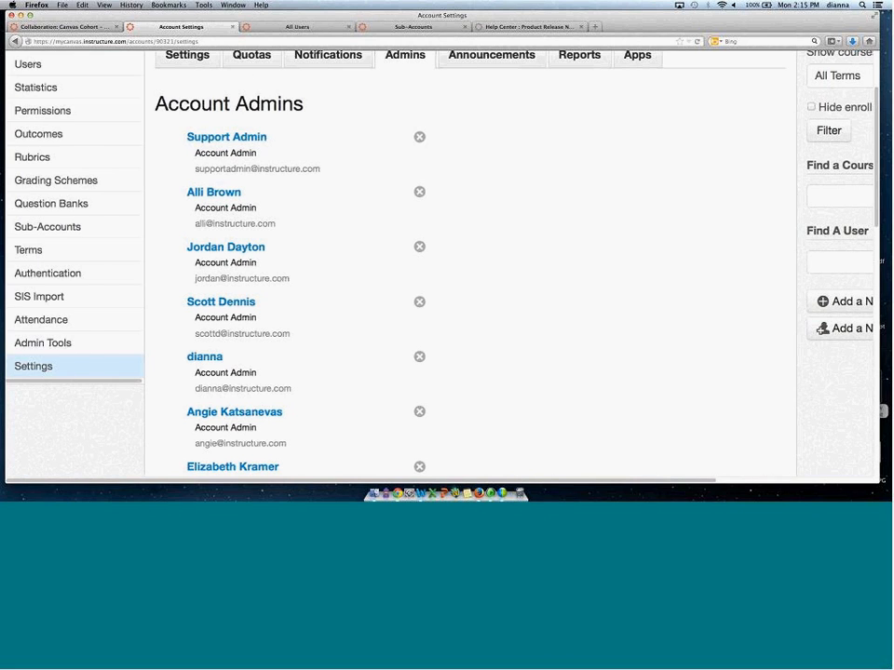
{"action": "left_click", "coordinate": [412, 26]}
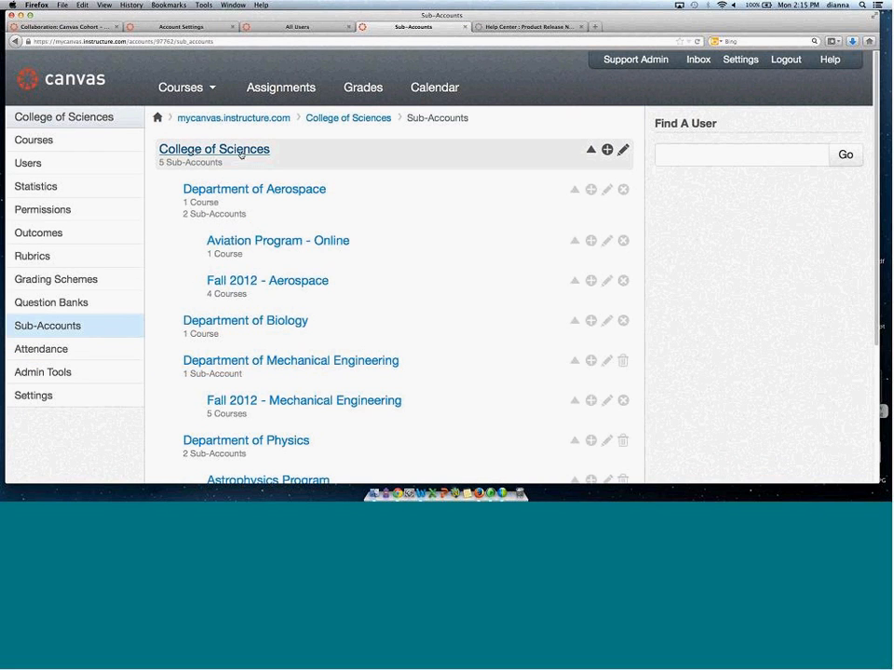
{"action": "left_click", "coordinate": [51, 395]}
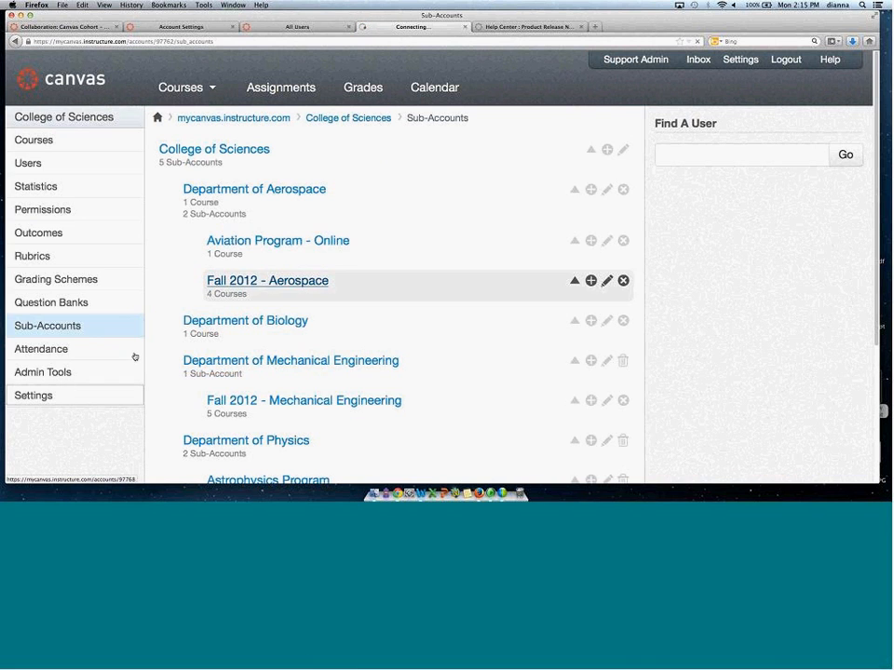
{"action": "left_click", "coordinate": [405, 157]}
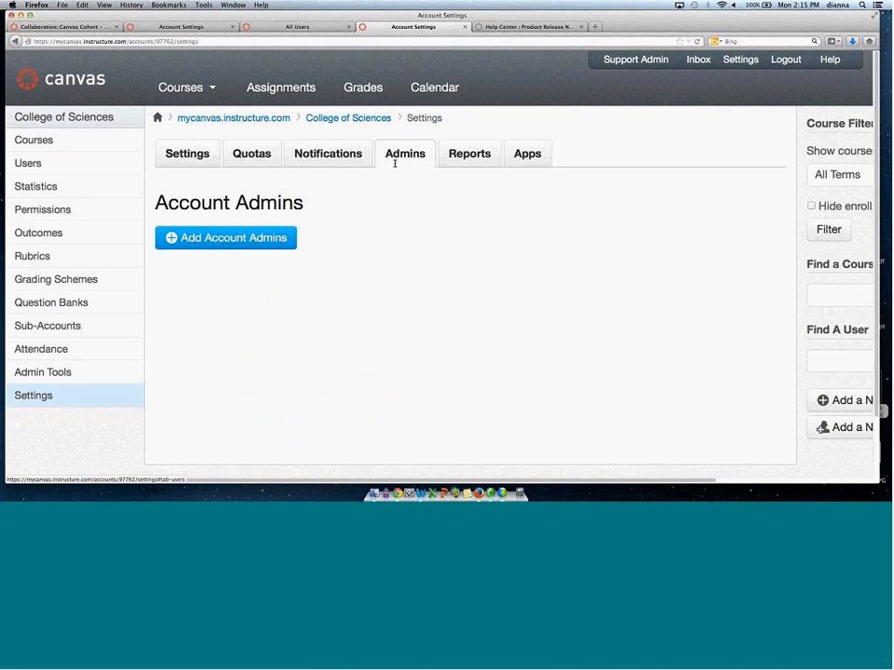
Start adding a sub-account admin with the Security role, then cancel without adding anyone.
{"action": "left_click", "coordinate": [244, 238]}
{"action": "left_click", "coordinate": [224, 158]}
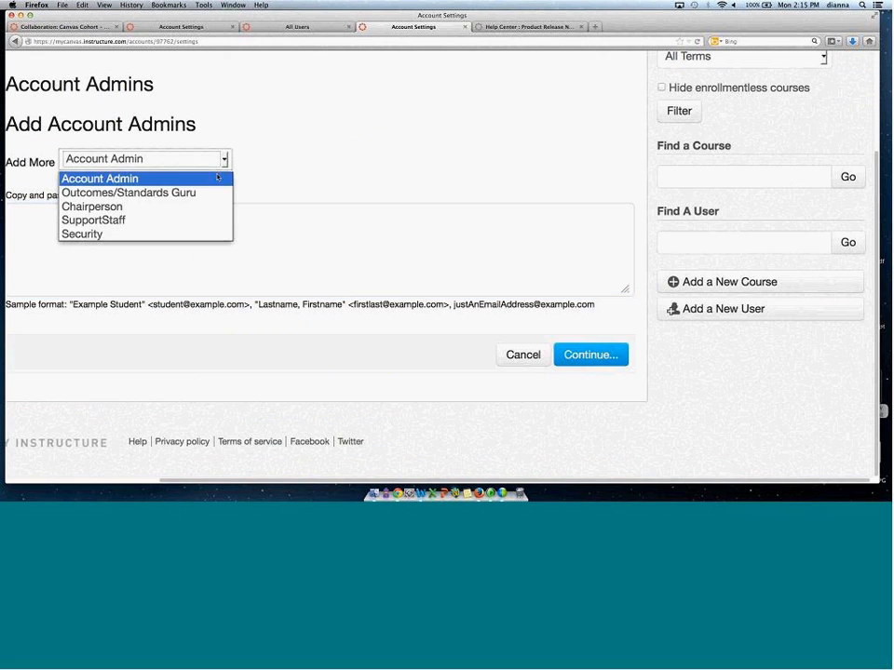
{"action": "left_click", "coordinate": [187, 233]}
{"action": "left_click", "coordinate": [80, 236]}
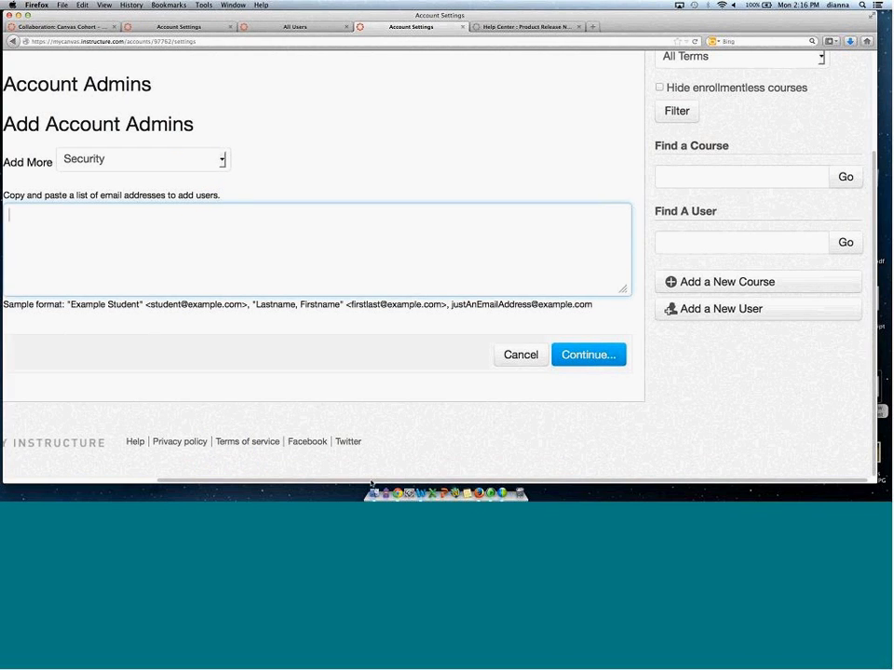
{"action": "scroll", "coordinate": [197, 466], "scroll_direction": "left", "scroll_amount": 5}
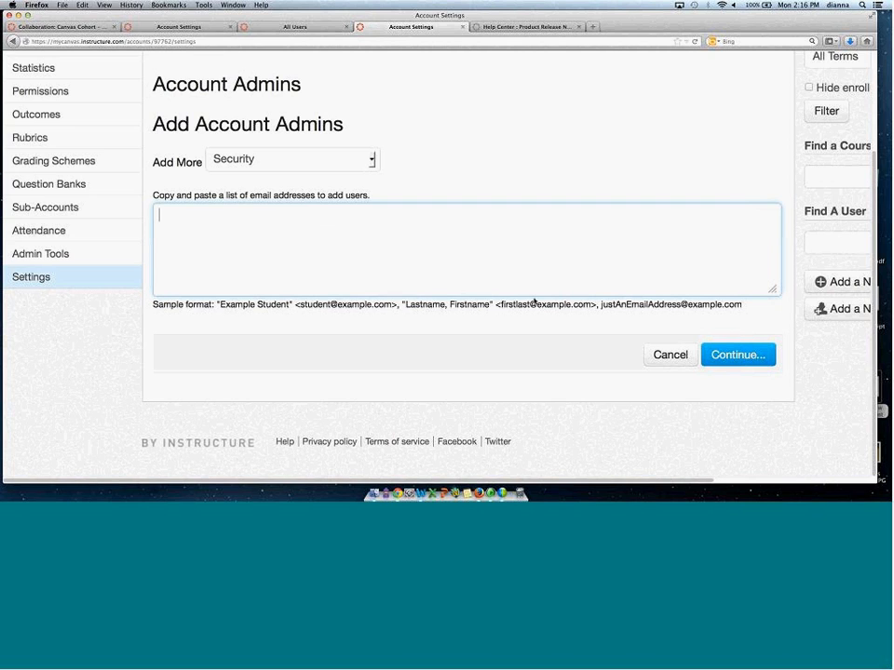
{"action": "left_click", "coordinate": [650, 353]}
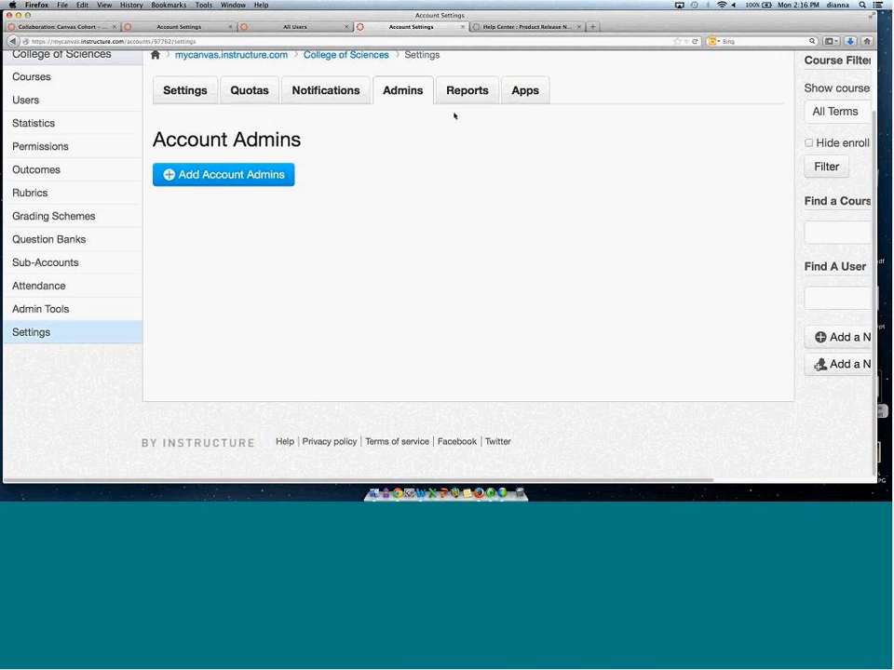
Open the sub-account's user groups and the Add Set of Groups dialog, closing it without creating a set.
{"action": "left_click", "coordinate": [294, 26]}
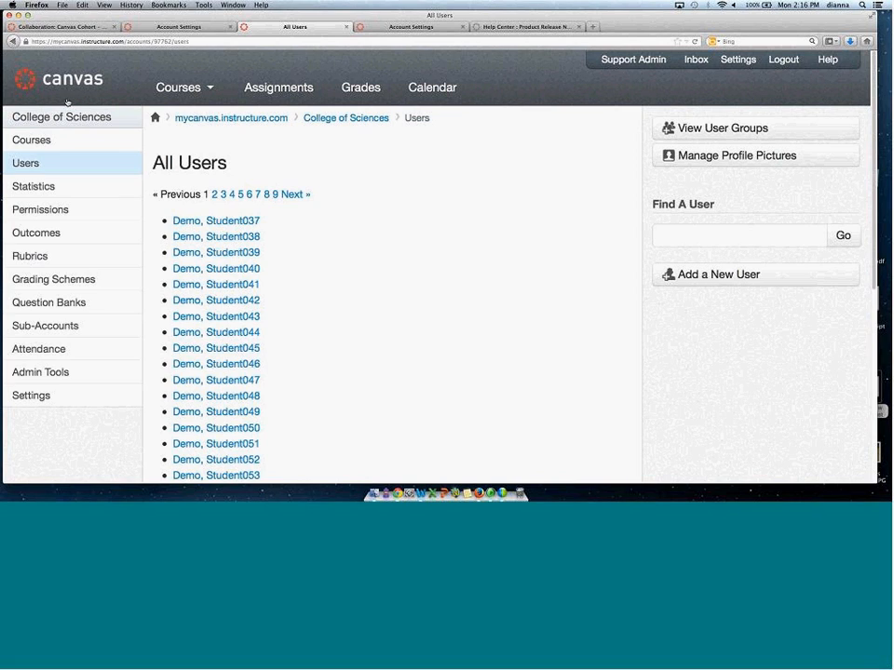
{"action": "left_click", "coordinate": [719, 130]}
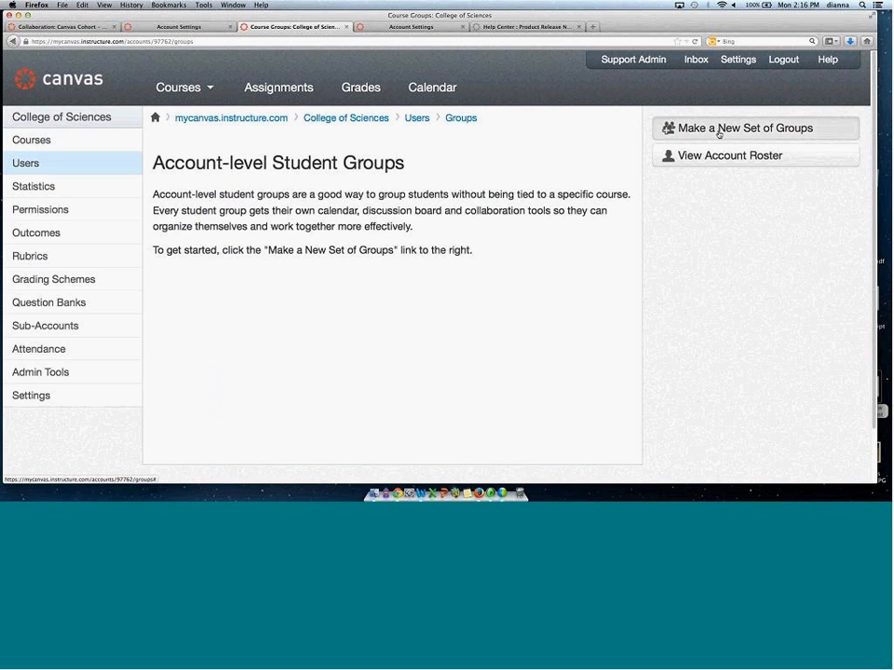
{"action": "left_click", "coordinate": [719, 130]}
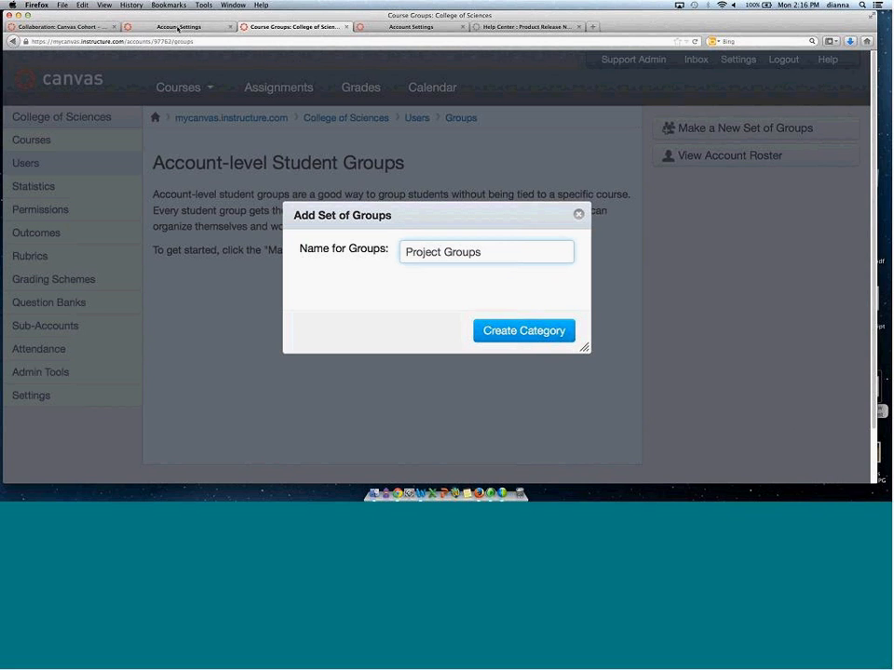
{"action": "left_click", "coordinate": [579, 214]}
Open the Canvas Admin Training course's People page and its Add Set of Groups dialog, closing it unchanged.
{"action": "key", "text": "ctrl+shift+Tab"}
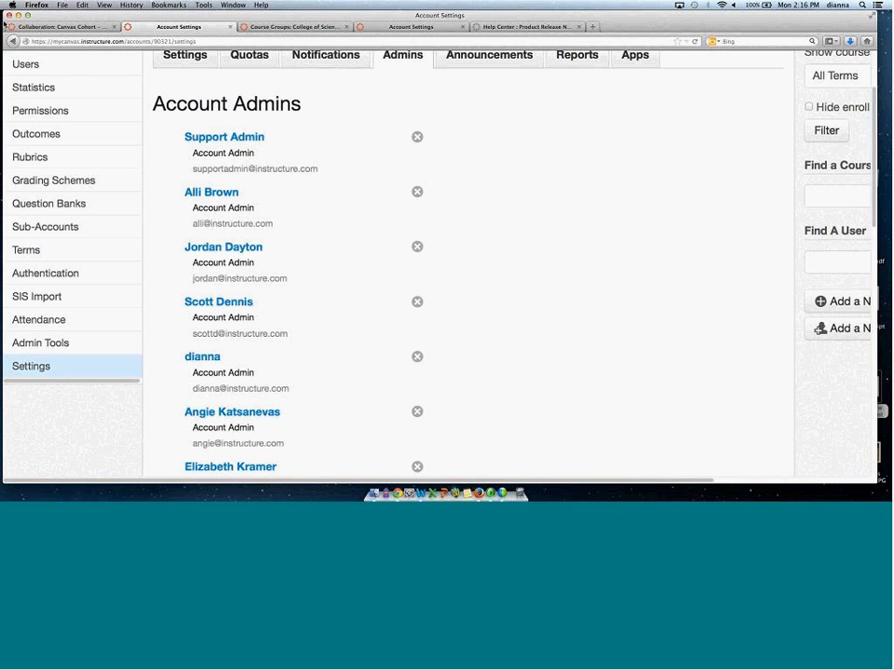
{"action": "left_click", "coordinate": [47, 26]}
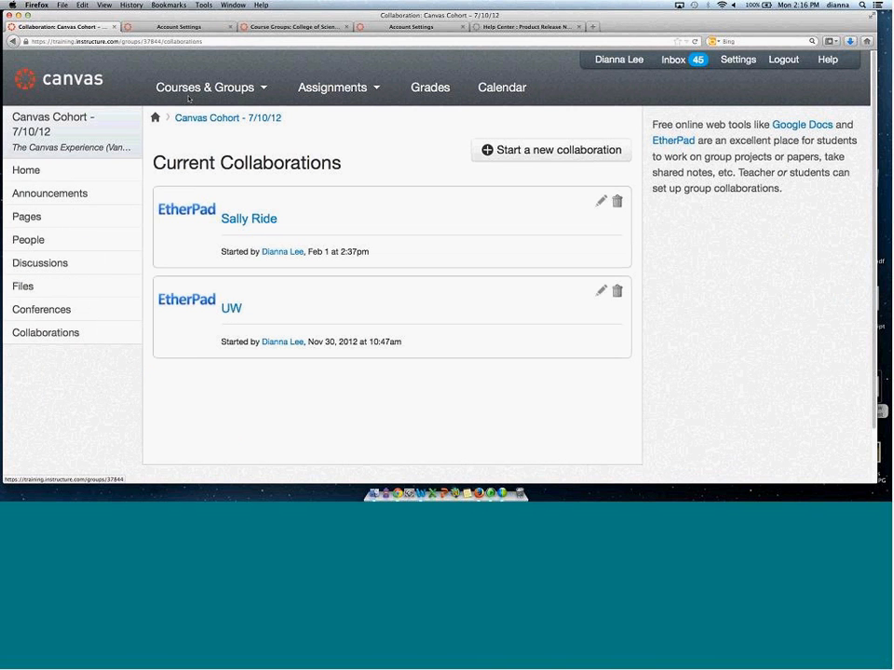
{"action": "mouse_move", "coordinate": [146, 74]}
{"action": "left_click", "coordinate": [191, 174]}
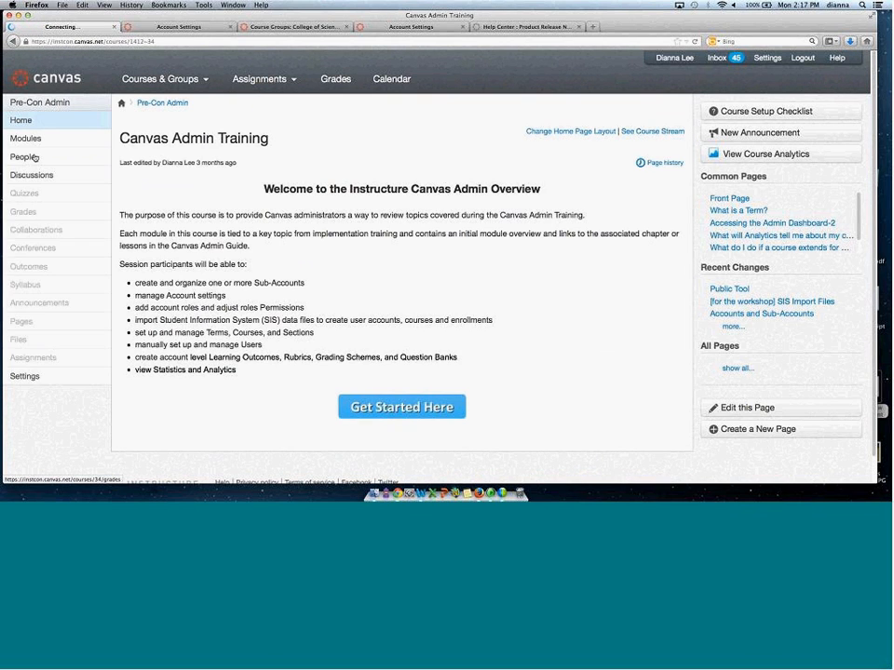
{"action": "left_click", "coordinate": [25, 137]}
{"action": "left_click", "coordinate": [55, 163]}
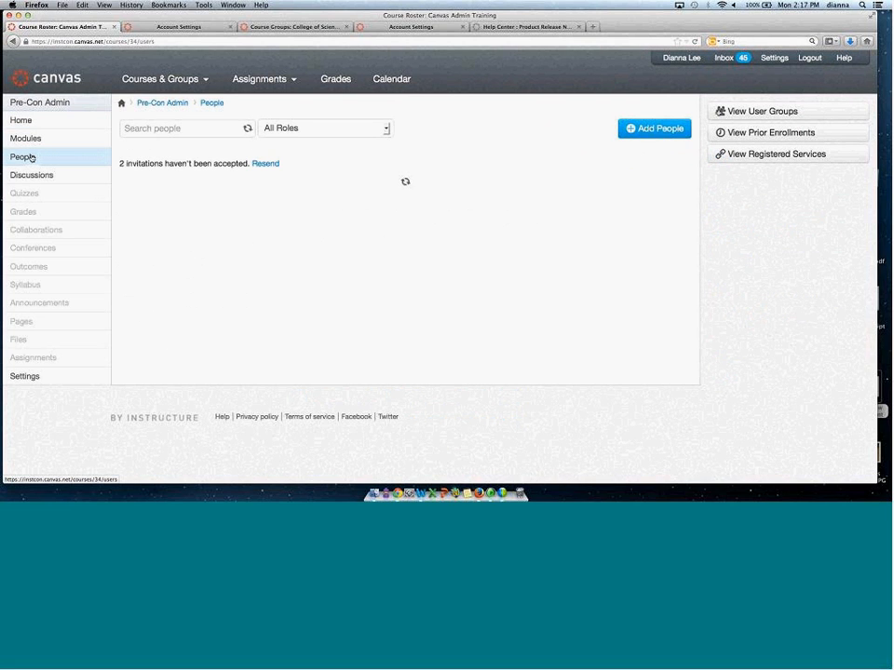
{"action": "left_click", "coordinate": [751, 113]}
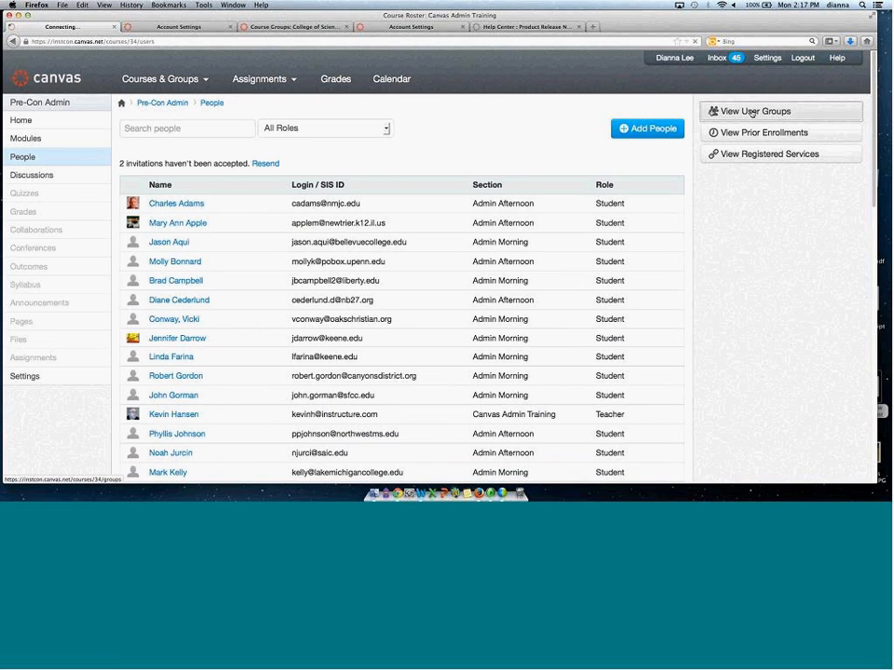
{"action": "left_click", "coordinate": [742, 113]}
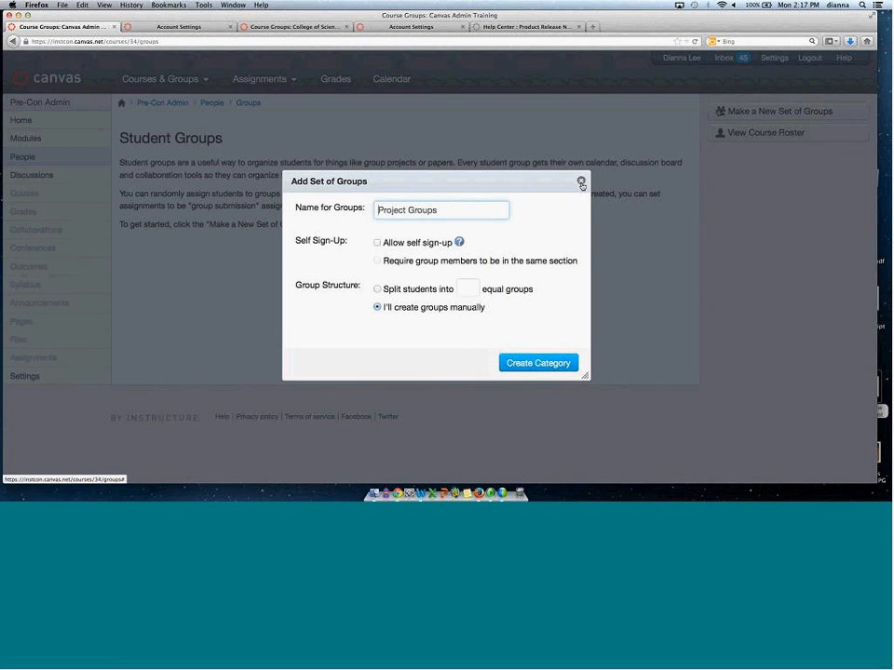
{"action": "left_click", "coordinate": [579, 180]}
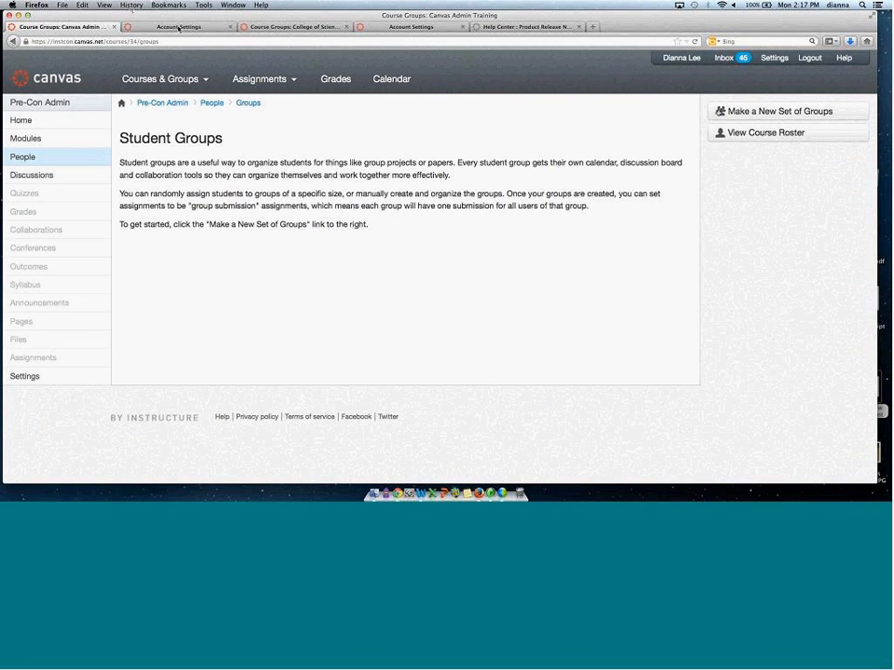
Return to the root account's users list and open a student user's profile.
{"action": "left_click", "coordinate": [135, 25]}
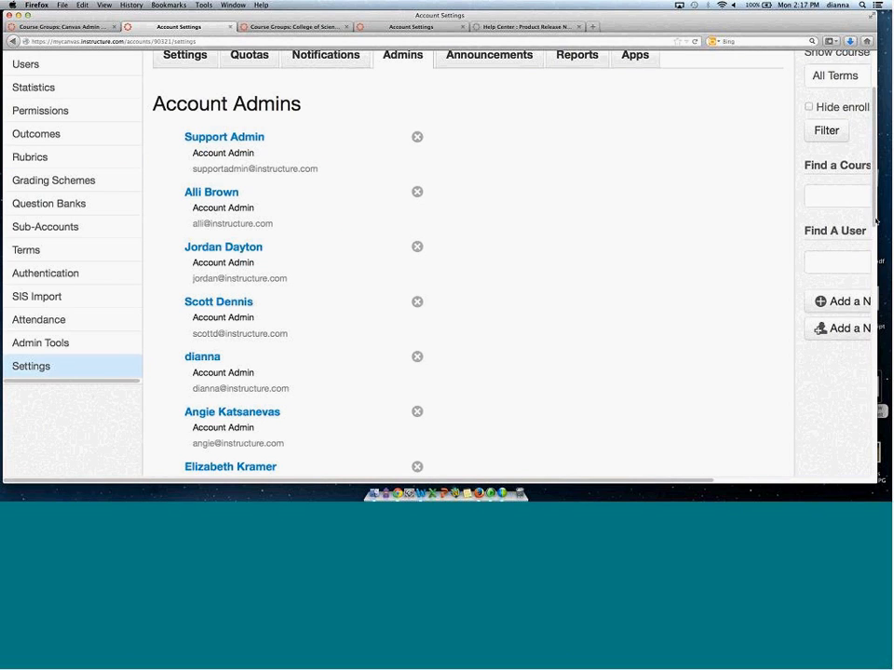
{"action": "scroll", "coordinate": [657, 168], "scroll_direction": "up", "scroll_amount": 1}
{"action": "scroll", "coordinate": [465, 280], "scroll_direction": "up", "scroll_amount": 2}
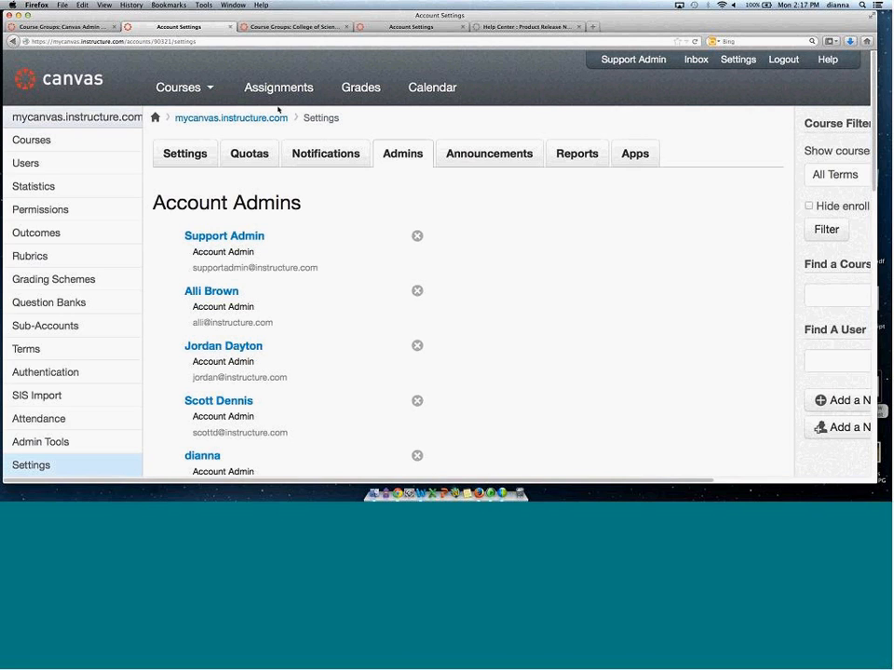
{"action": "left_click", "coordinate": [35, 166]}
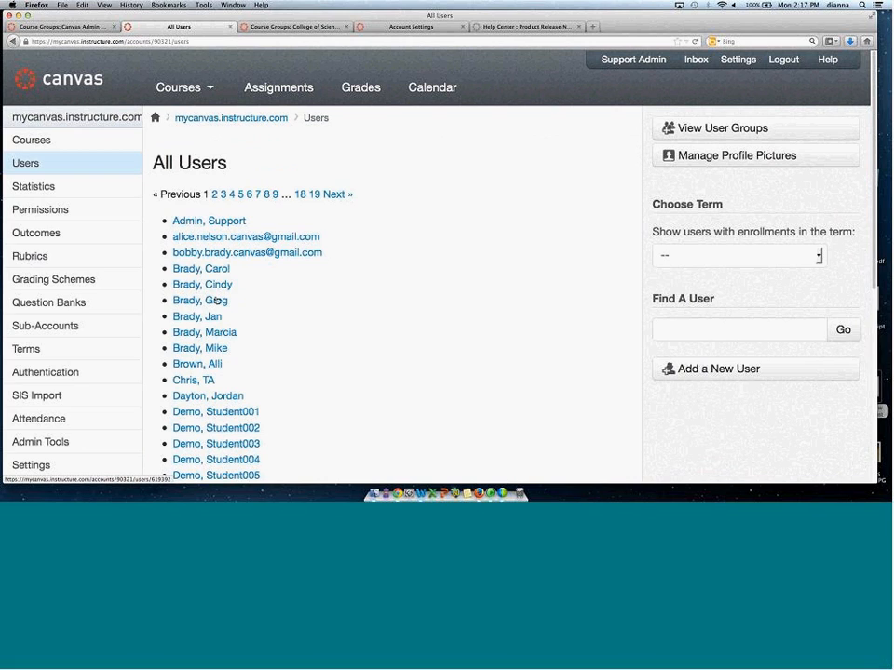
{"action": "left_click", "coordinate": [213, 333]}
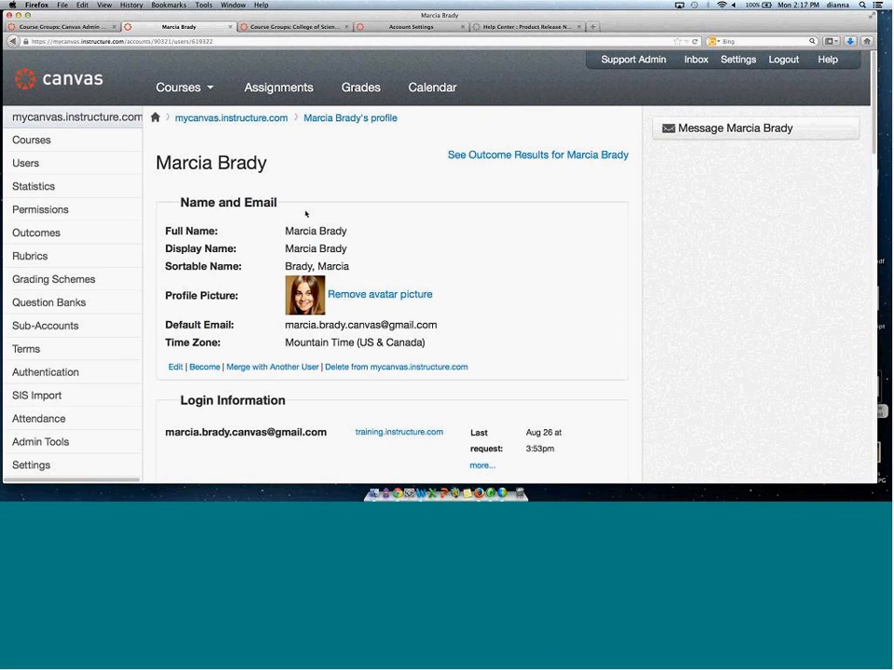
Open the user's Edit User Details dialog, review its fields, and cancel.
{"action": "left_click", "coordinate": [174, 368]}
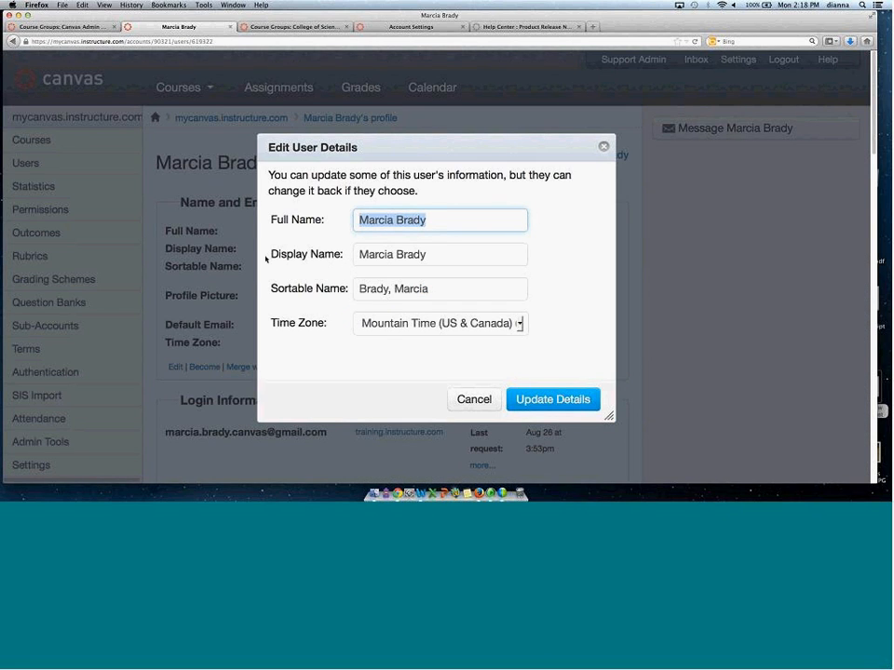
{"action": "left_click_drag", "start_coordinate": [266, 259], "coordinate": [340, 265]}
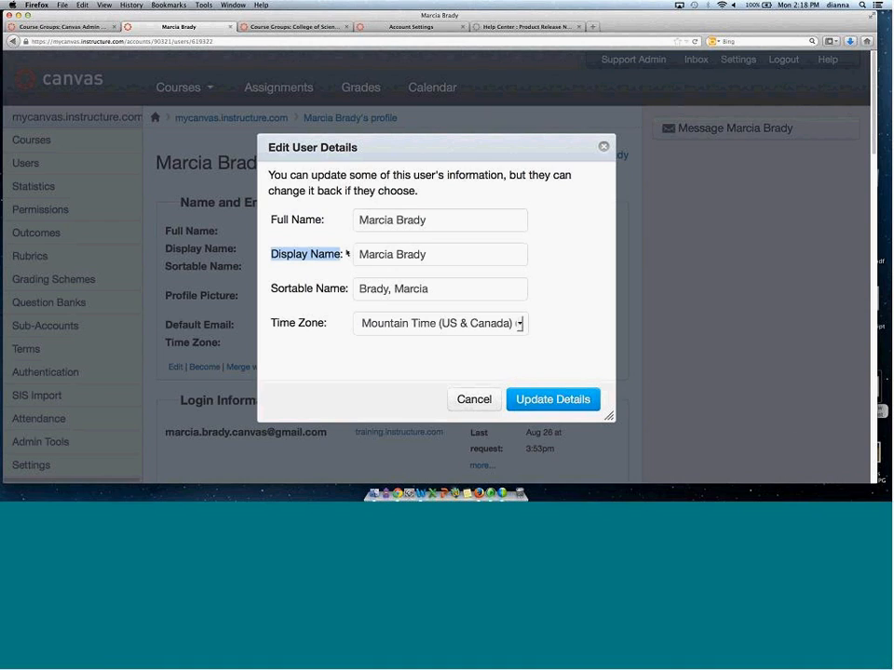
{"action": "left_click_drag", "start_coordinate": [328, 324], "coordinate": [270, 323]}
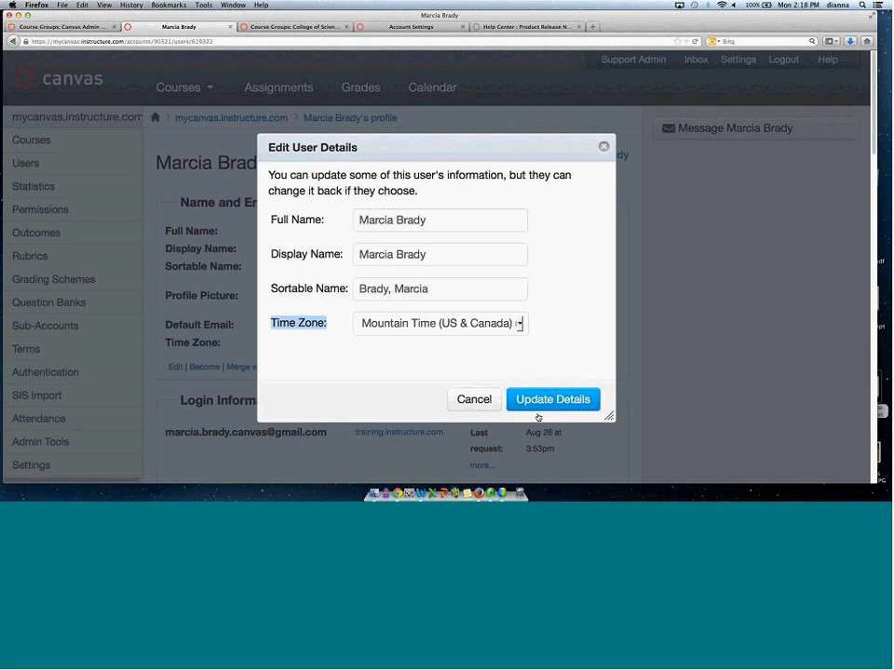
{"action": "left_click", "coordinate": [475, 398]}
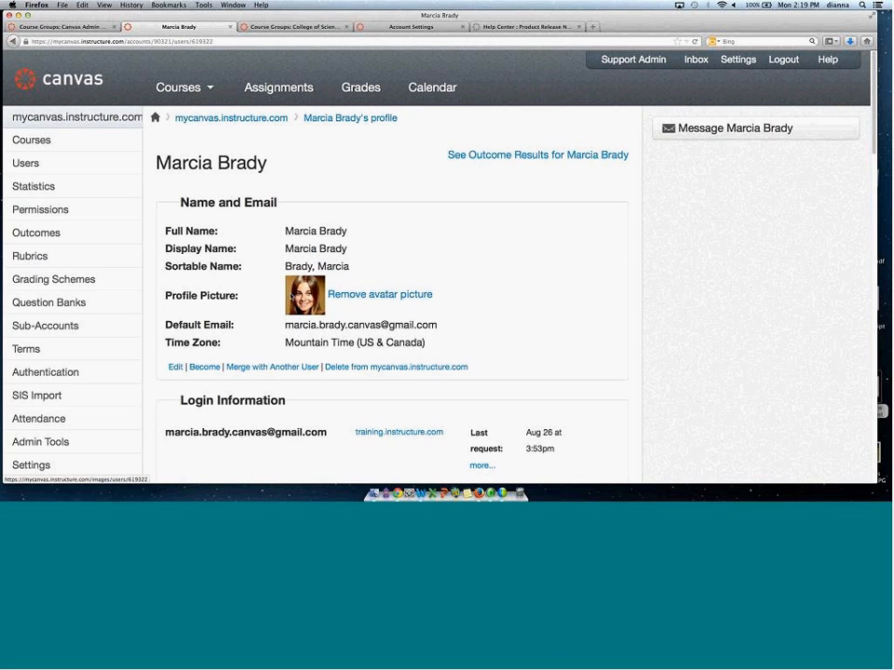
Cancel the avatar-removal prompt, then masquerade as the student via Become and stop masquerading.
{"action": "left_click", "coordinate": [368, 296]}
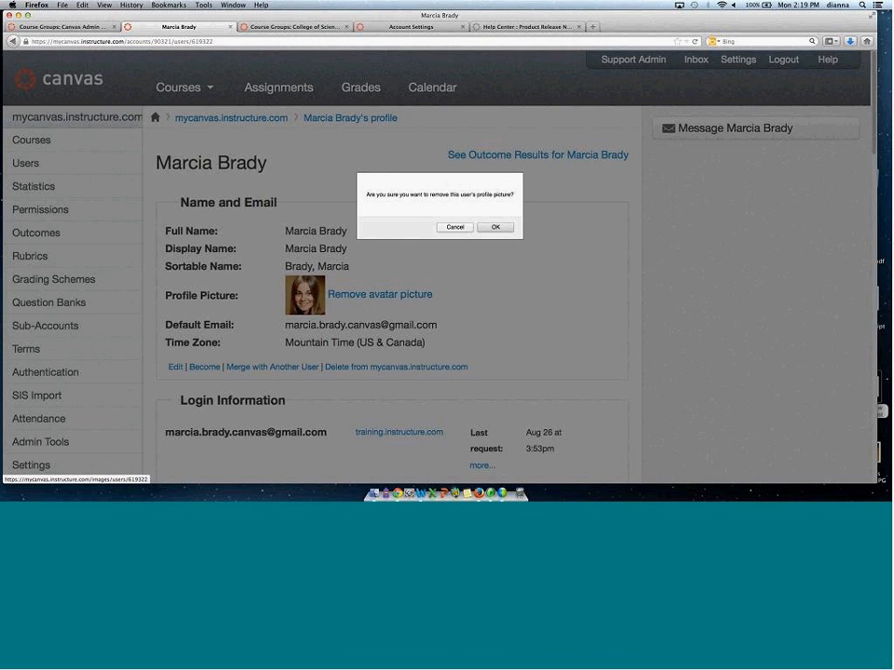
{"action": "left_click", "coordinate": [456, 227]}
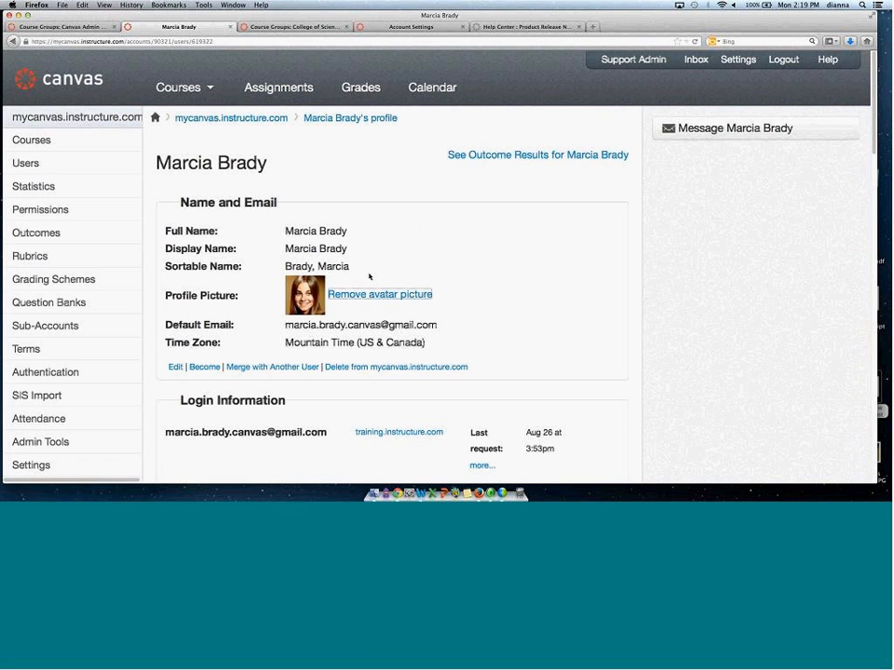
{"action": "left_click", "coordinate": [205, 367]}
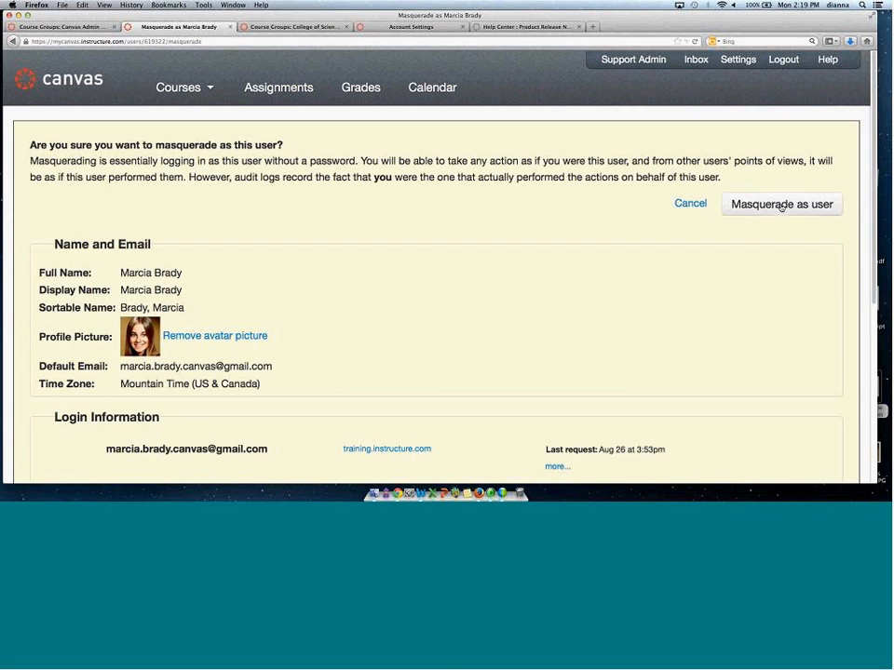
{"action": "left_click", "coordinate": [767, 206]}
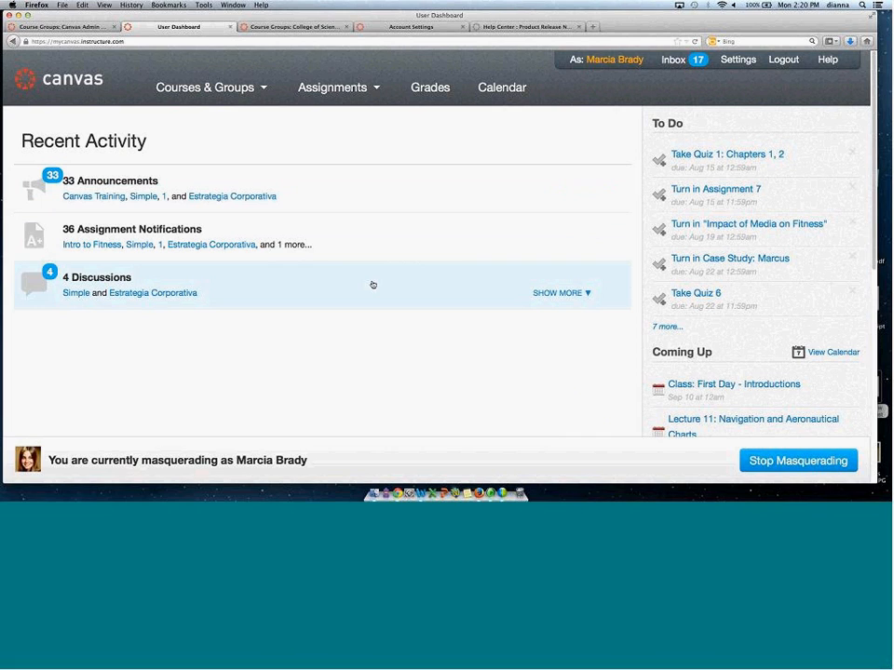
{"action": "left_click", "coordinate": [799, 461]}
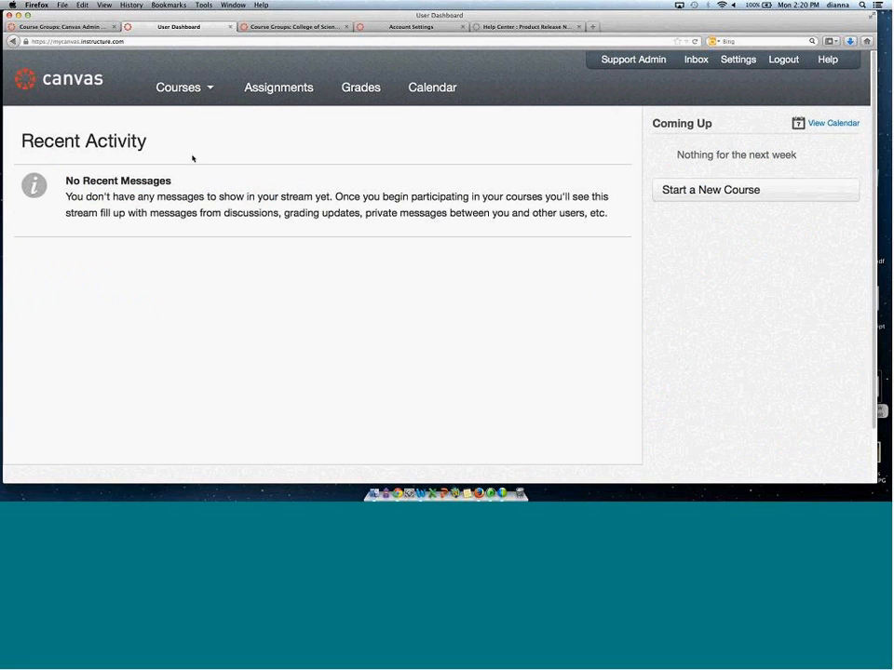
Return to the managed account's users list, open the student's profile, and review its logins, enrollments and page views.
{"action": "mouse_move", "coordinate": [199, 104]}
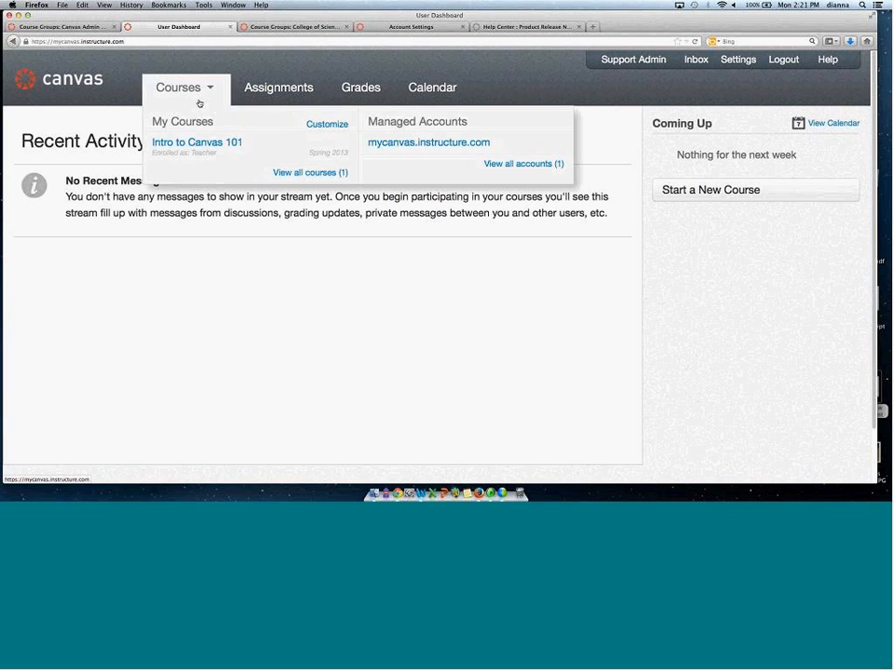
{"action": "left_click", "coordinate": [401, 142]}
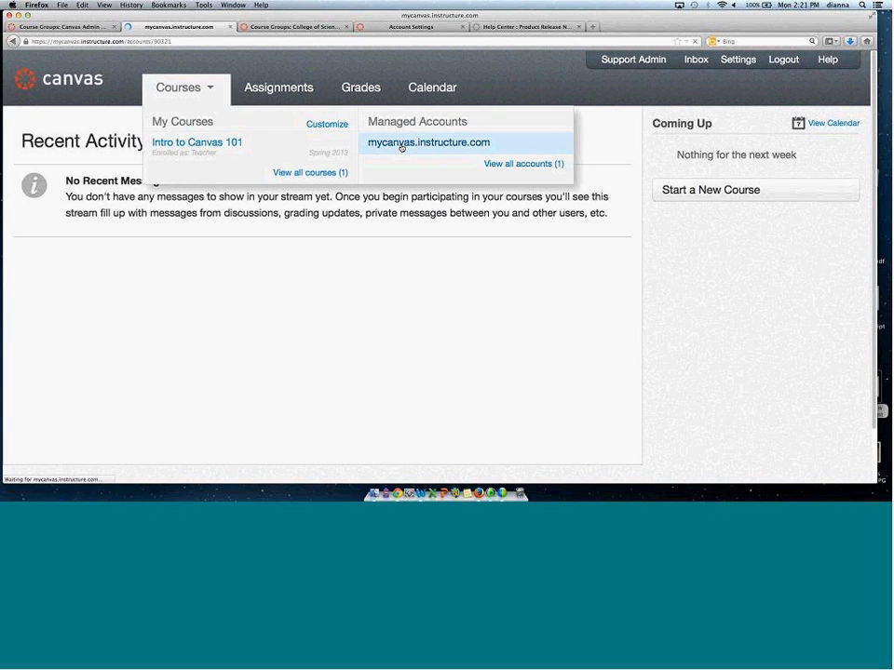
{"action": "left_click", "coordinate": [22, 163]}
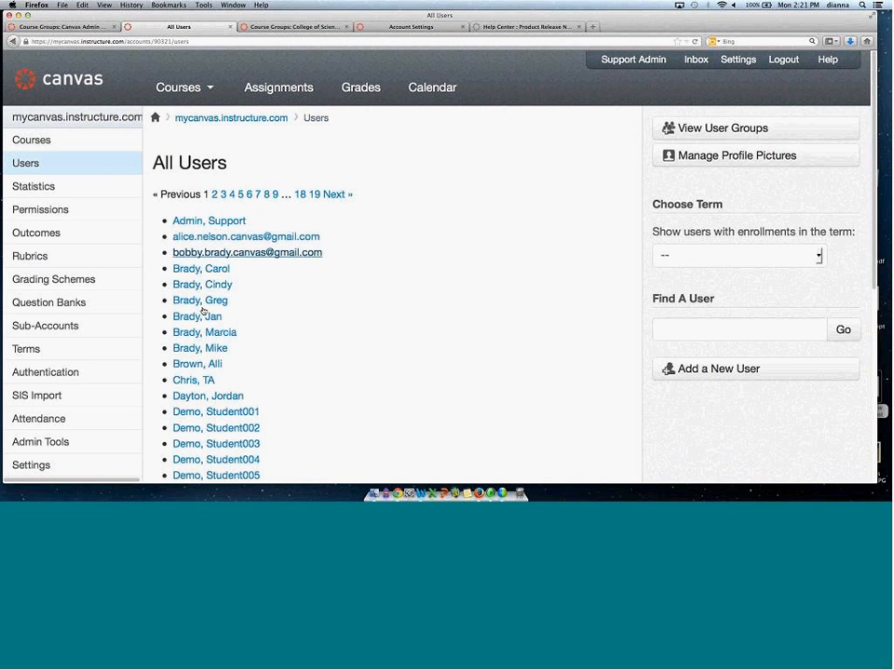
{"action": "left_click", "coordinate": [209, 333]}
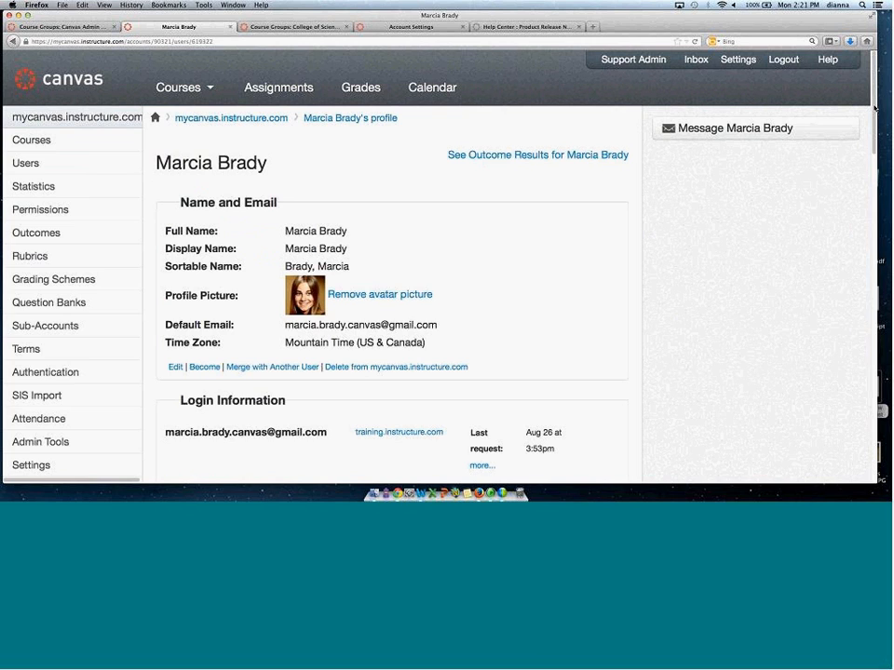
{"action": "scroll", "coordinate": [873, 108], "scroll_direction": "down", "scroll_amount": 3}
{"action": "scroll", "coordinate": [868, 170], "scroll_direction": "down", "scroll_amount": 7}
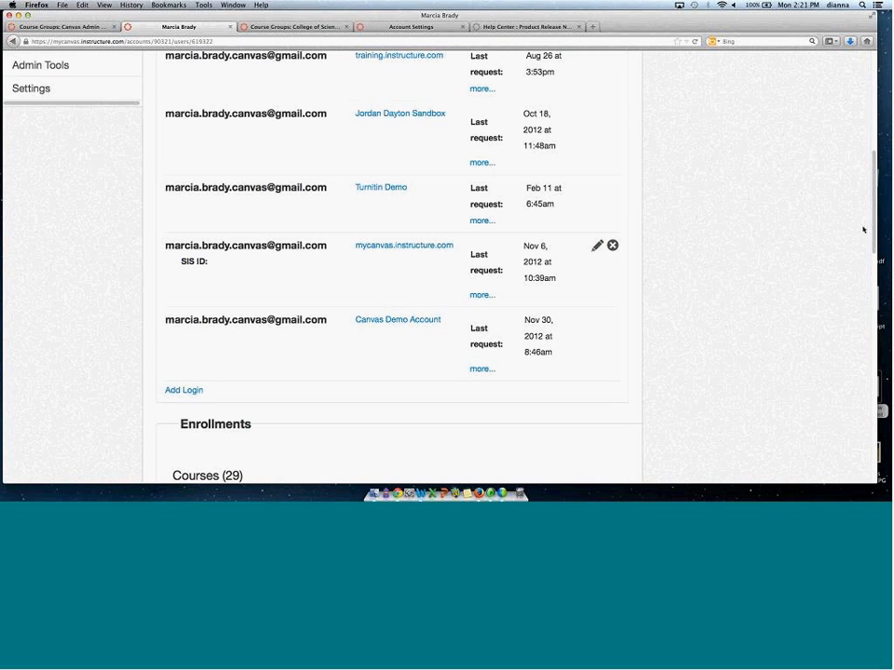
{"action": "scroll", "coordinate": [864, 229], "scroll_direction": "down", "scroll_amount": 10}
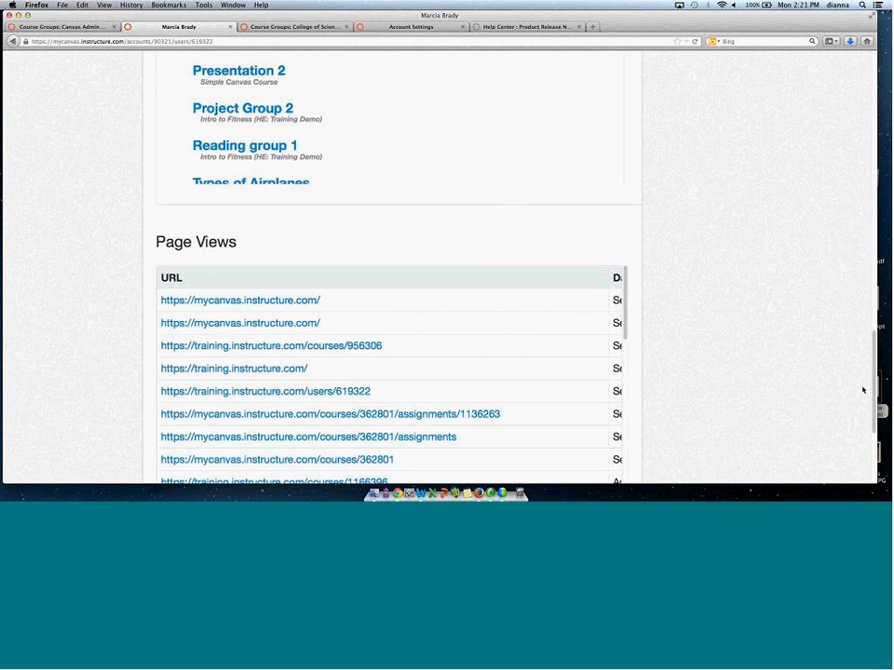
{"action": "key", "text": "super+minus"}
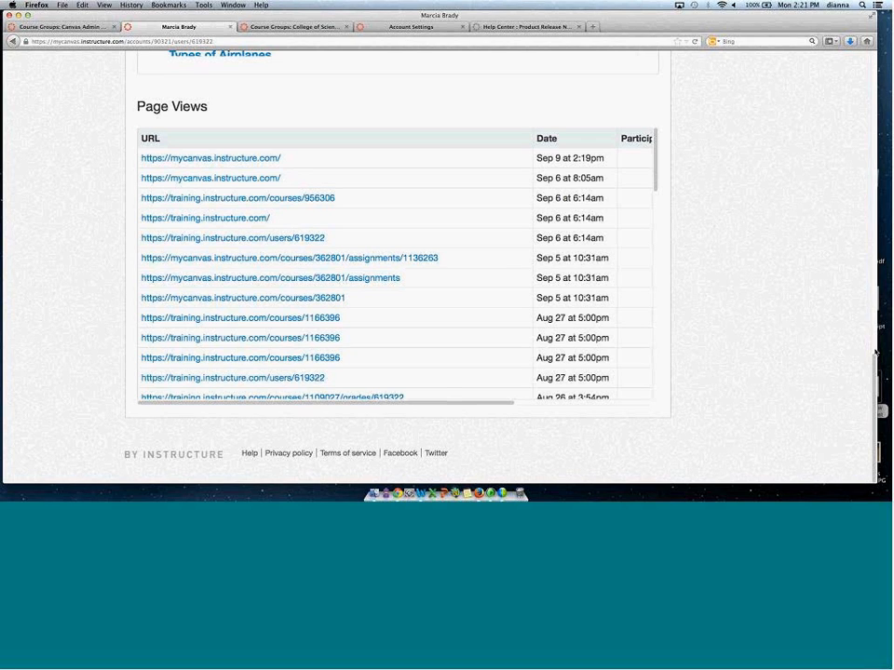
{"action": "left_click_drag", "start_coordinate": [876, 370], "coordinate": [867, 120]}
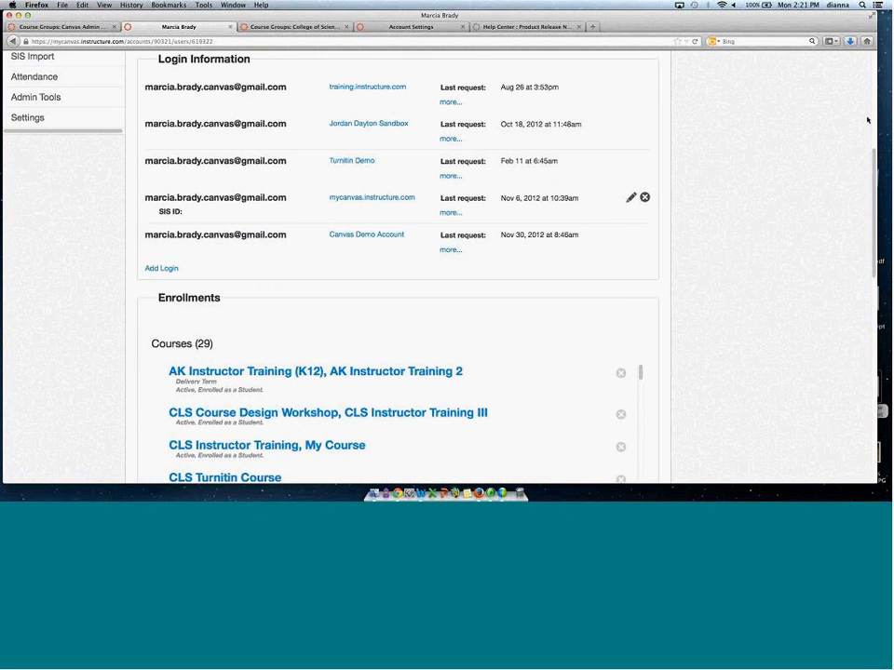
{"action": "scroll", "coordinate": [38, 117], "scroll_direction": "up", "scroll_amount": 5}
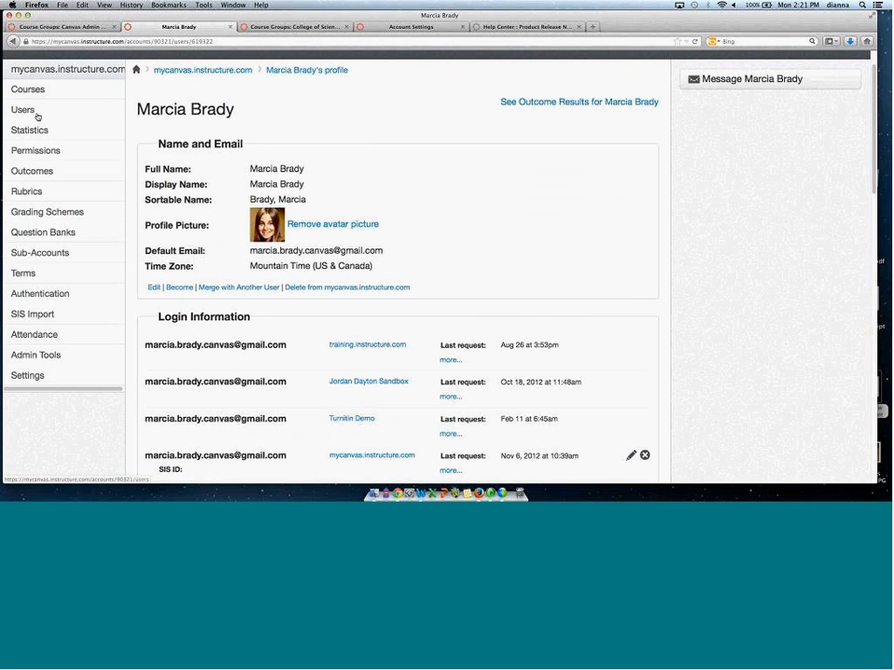
Open the Support Admin user's profile and review its enrollments and page views.
{"action": "left_click", "coordinate": [37, 116]}
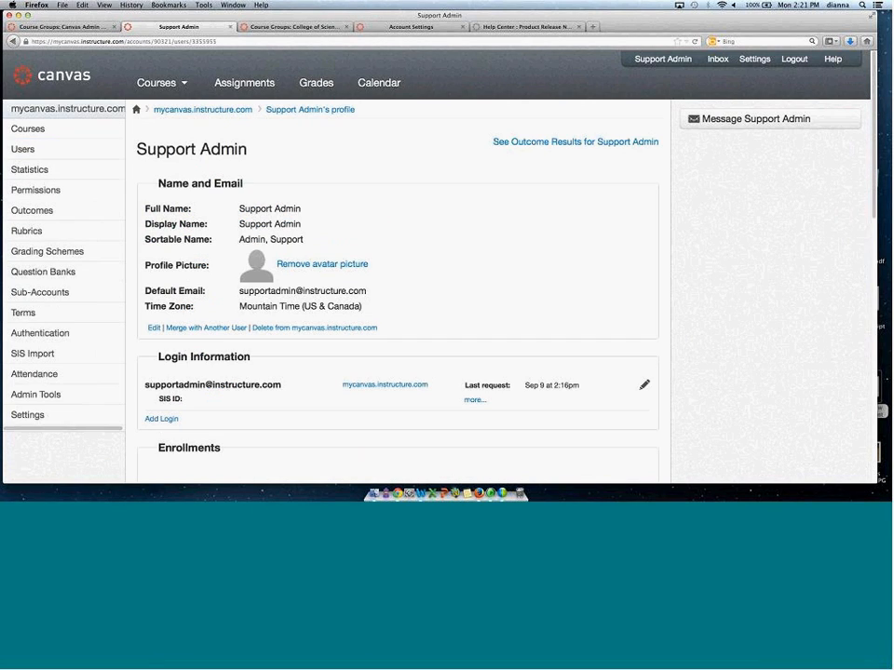
{"action": "scroll", "coordinate": [847, 293], "scroll_direction": "down", "scroll_amount": 5}
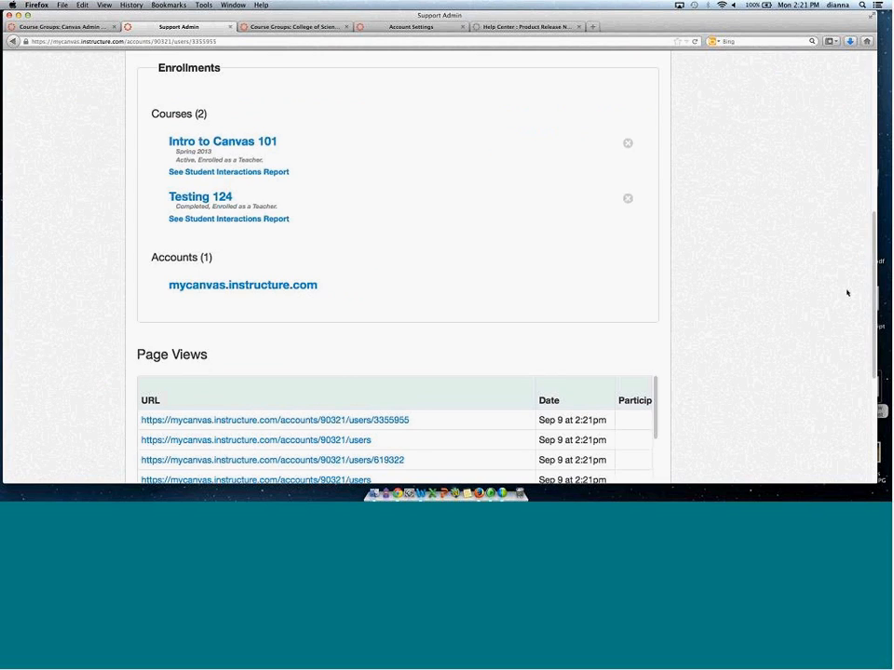
{"action": "scroll", "coordinate": [732, 346], "scroll_direction": "down", "scroll_amount": 3}
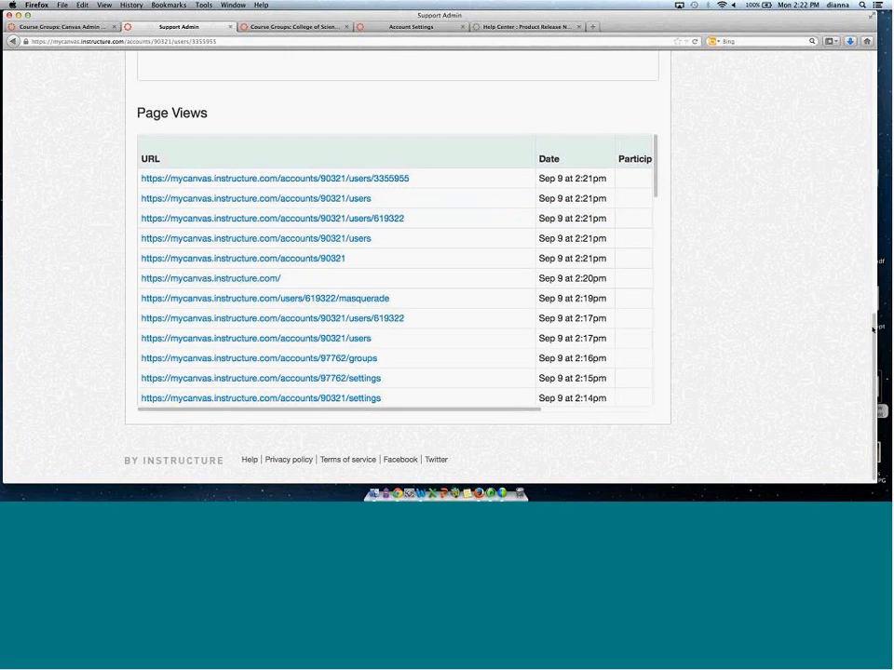
{"action": "left_click_drag", "start_coordinate": [872, 328], "coordinate": [285, 54]}
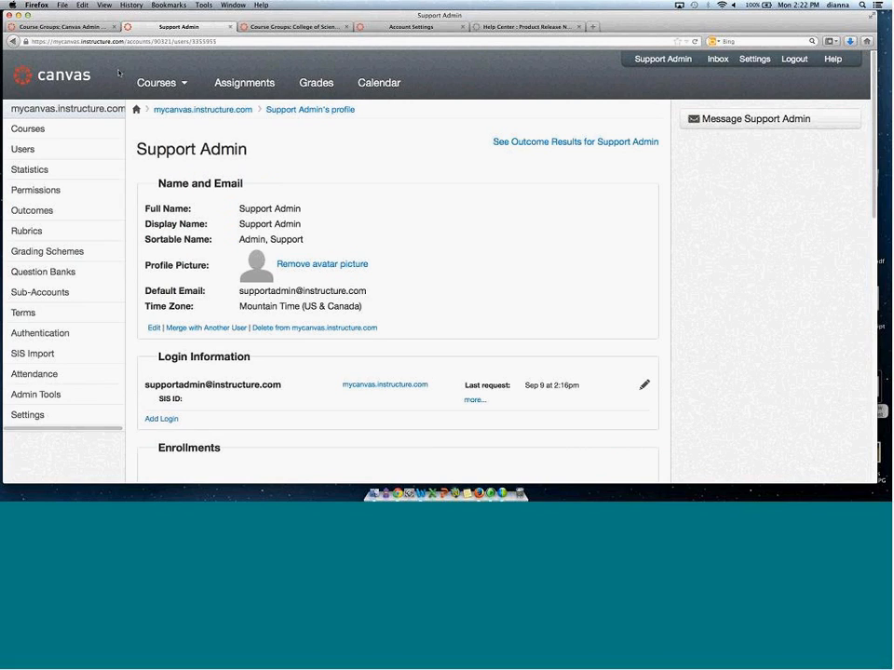
Reopen the student's profile and open the Update Login dialog for the mycanvas.instructure.com login, cancelling it.
{"action": "left_click", "coordinate": [26, 149]}
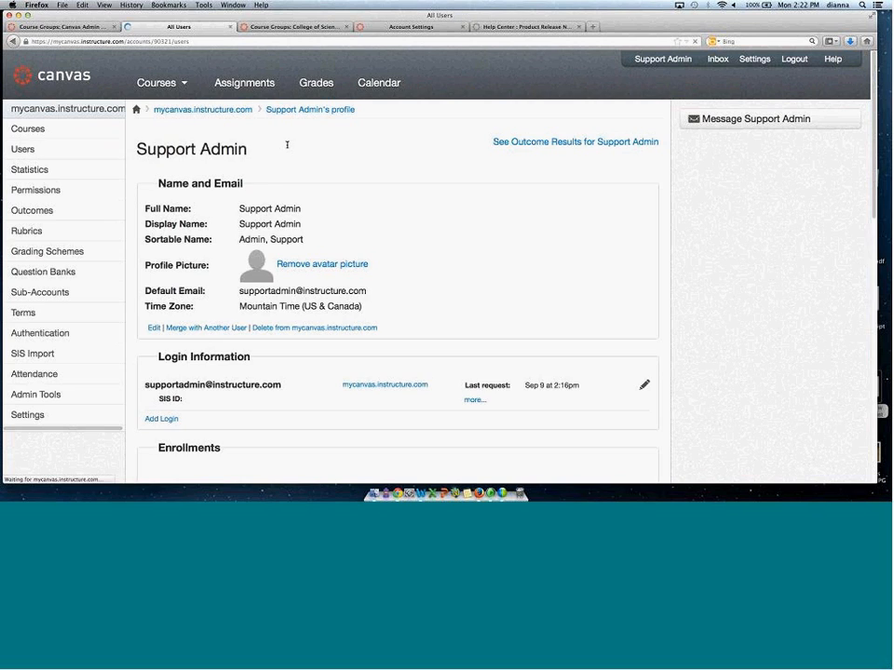
{"action": "left_click", "coordinate": [177, 297]}
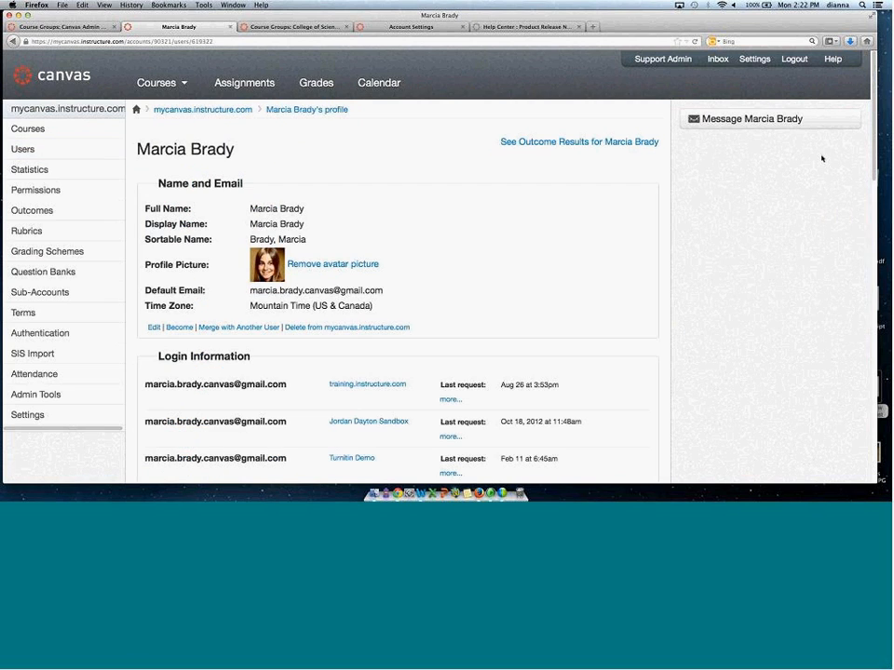
{"action": "scroll", "coordinate": [873, 135], "scroll_direction": "down", "scroll_amount": 5}
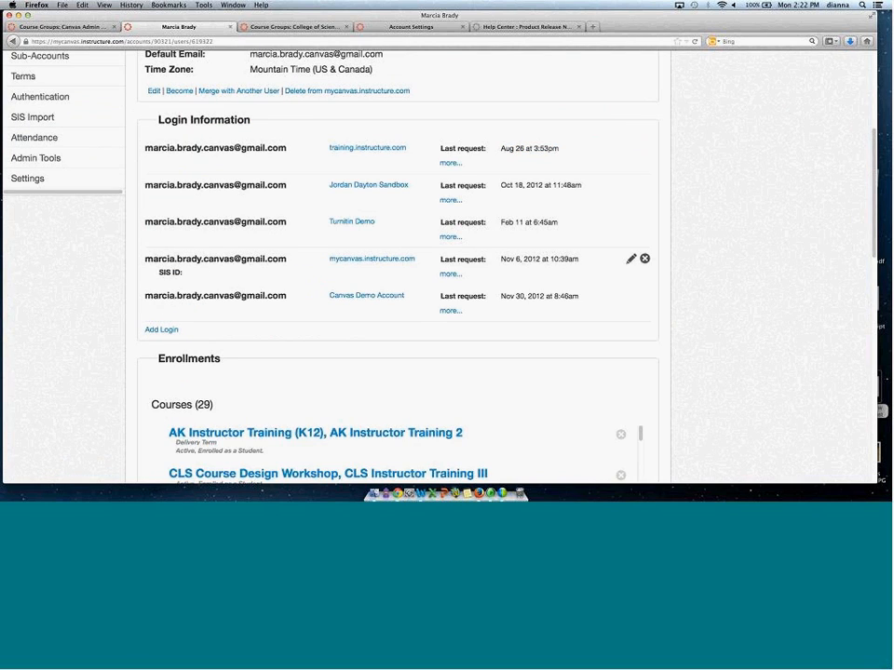
{"action": "left_click", "coordinate": [631, 259]}
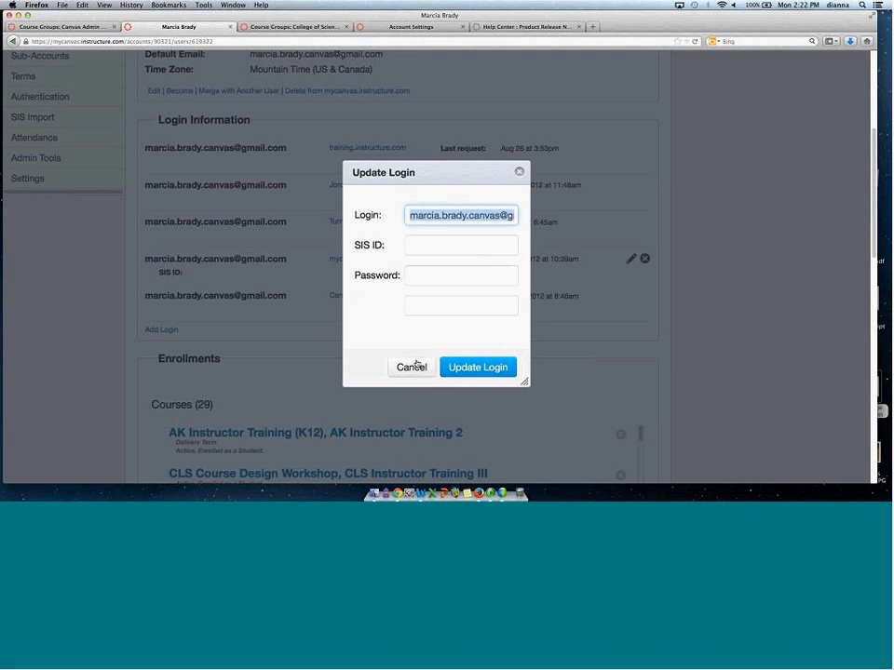
{"action": "left_click", "coordinate": [416, 365]}
Scroll through the student's course and group enrollments.
{"action": "left_click_drag", "start_coordinate": [873, 183], "coordinate": [859, 275]}
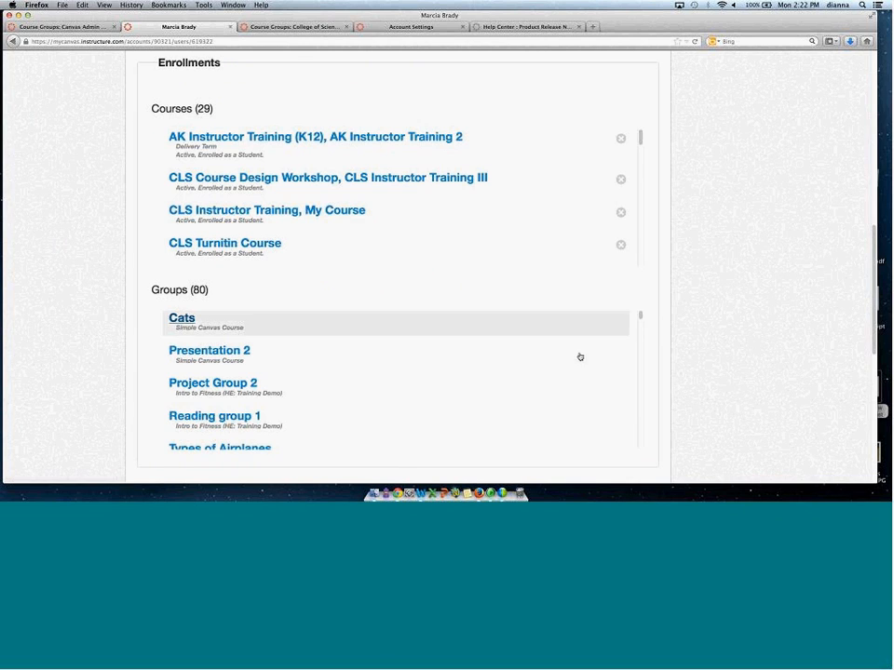
{"action": "scroll", "coordinate": [638, 330], "scroll_direction": "down", "scroll_amount": 3}
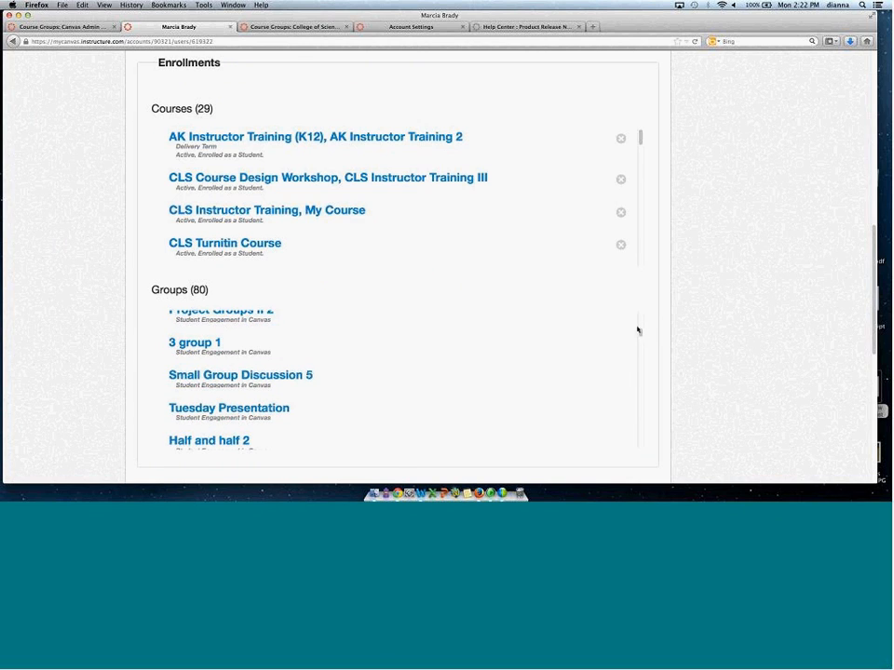
{"action": "left_click_drag", "start_coordinate": [874, 293], "coordinate": [877, 53]}
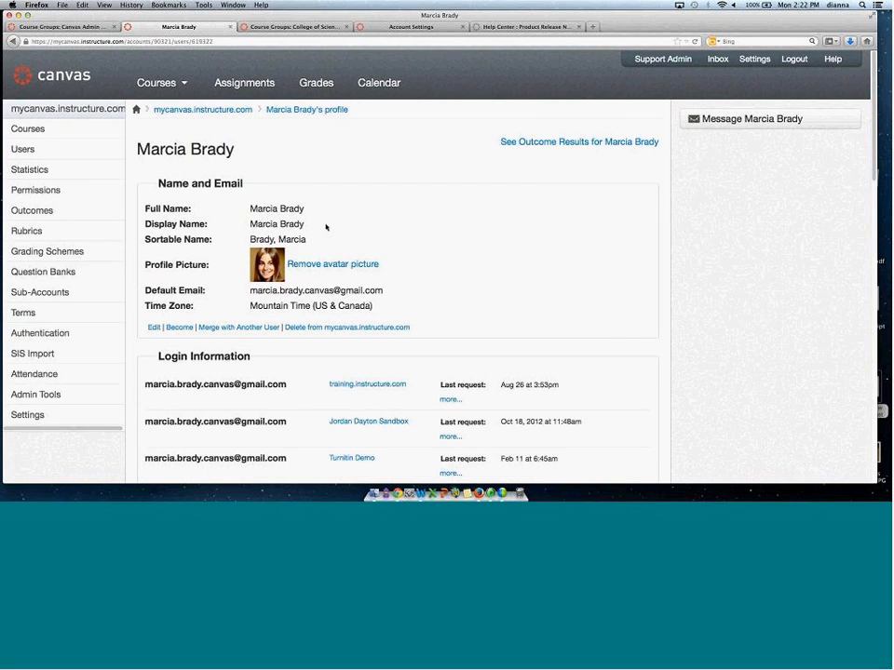
Go to the account's Statistics page and open View Analytics.
{"action": "left_click", "coordinate": [29, 151]}
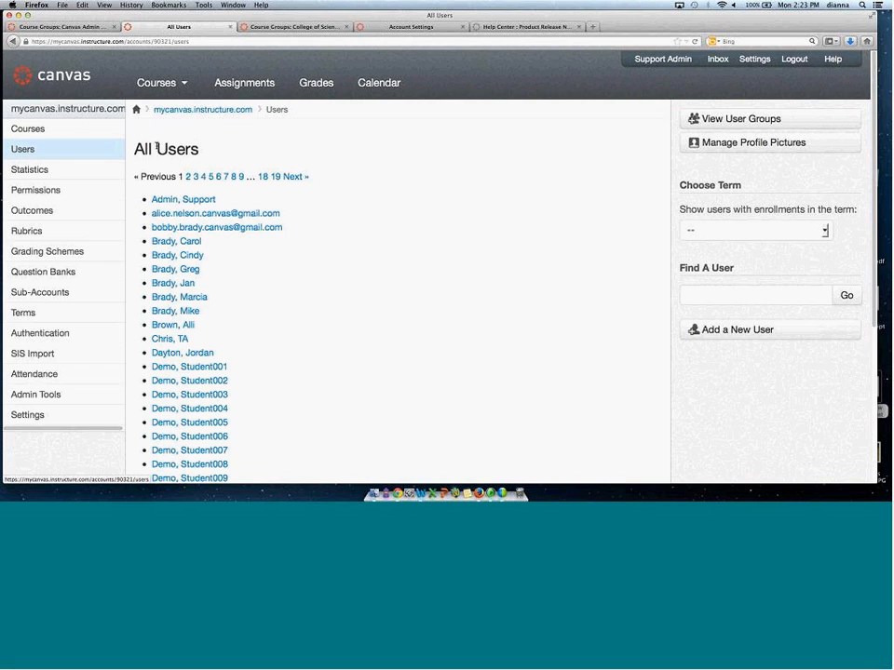
{"action": "left_click", "coordinate": [40, 172]}
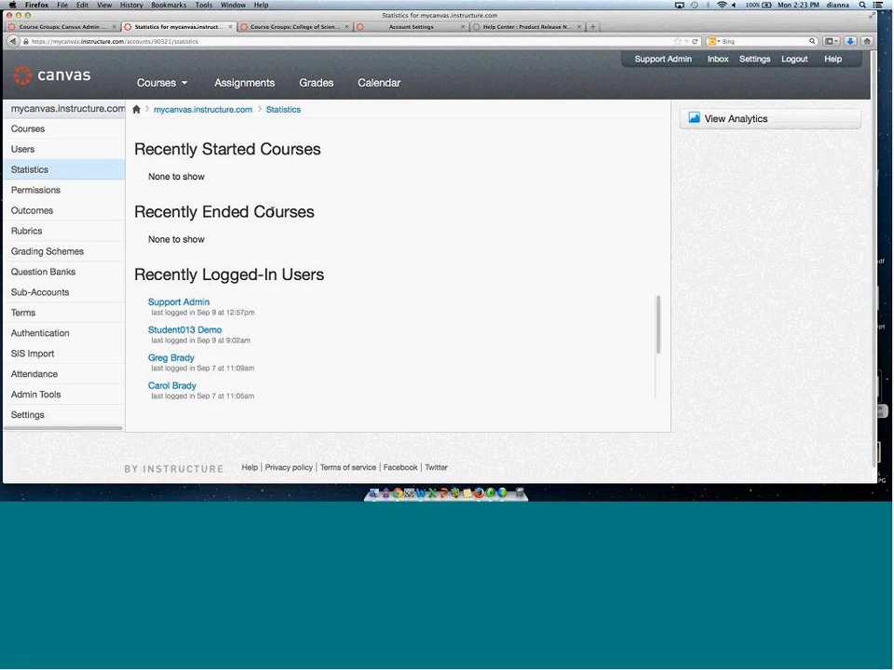
{"action": "left_click", "coordinate": [745, 121]}
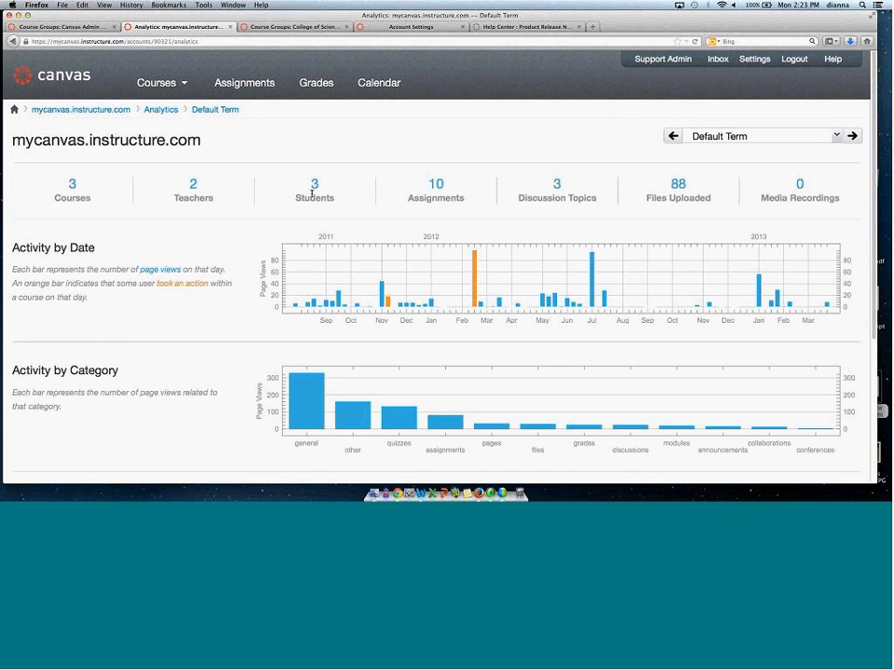
View the account analytics for the Spring 2013, Fall 2012 and Default Term terms.
{"action": "left_click", "coordinate": [835, 136]}
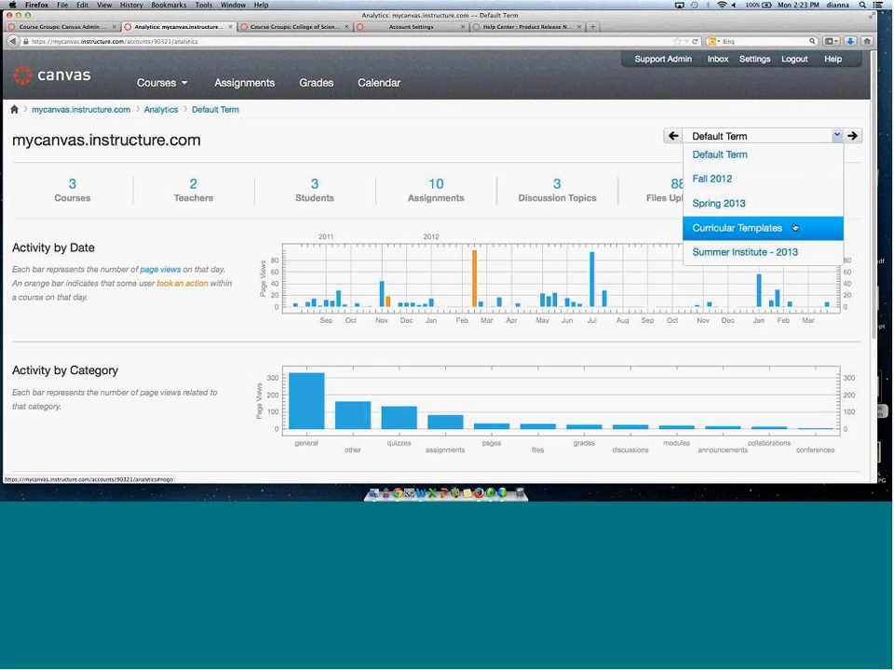
{"action": "left_click", "coordinate": [784, 204]}
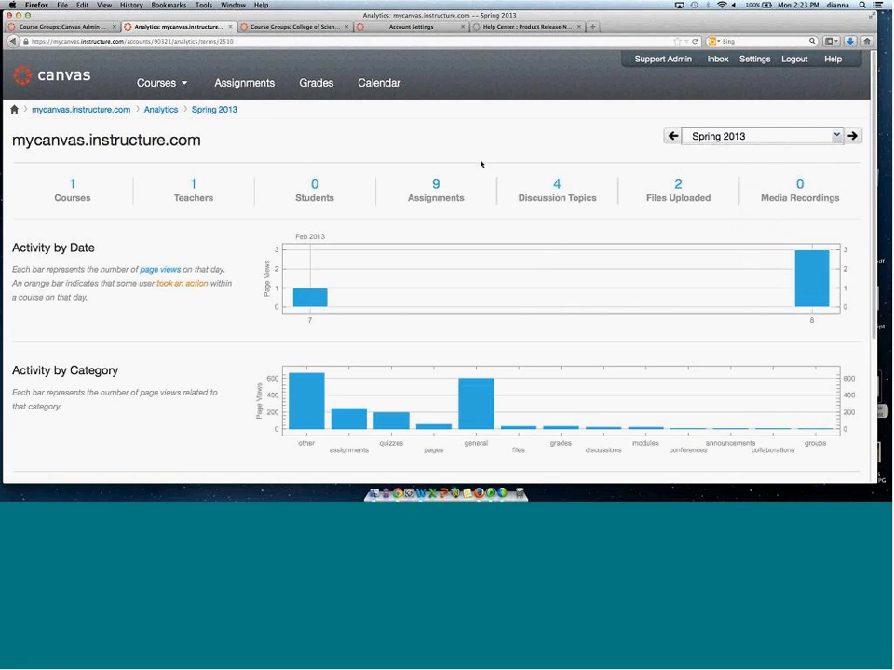
{"action": "scroll", "coordinate": [875, 109], "scroll_direction": "down", "scroll_amount": 2}
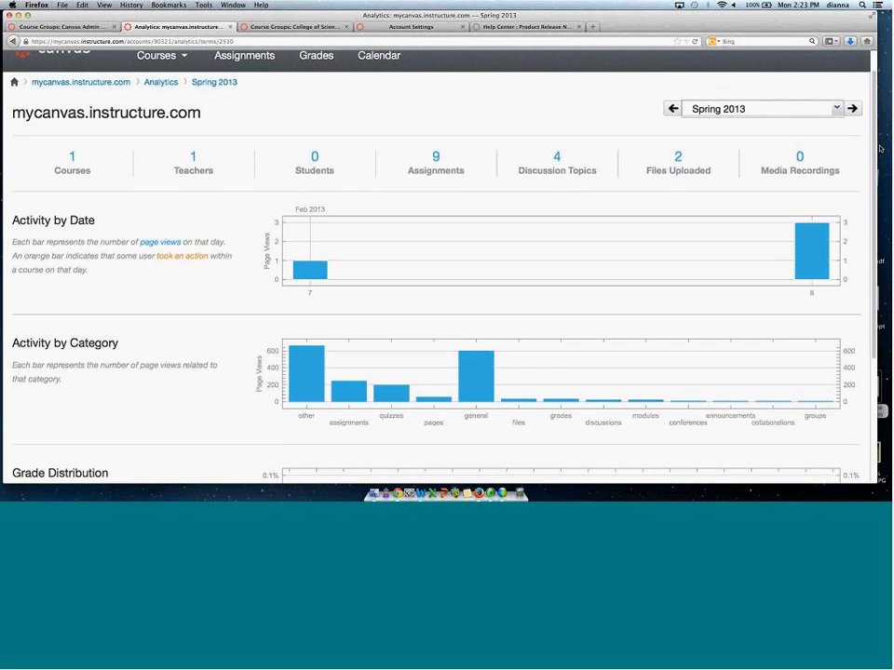
{"action": "scroll", "coordinate": [874, 148], "scroll_direction": "down", "scroll_amount": 2}
{"action": "left_click", "coordinate": [838, 66]}
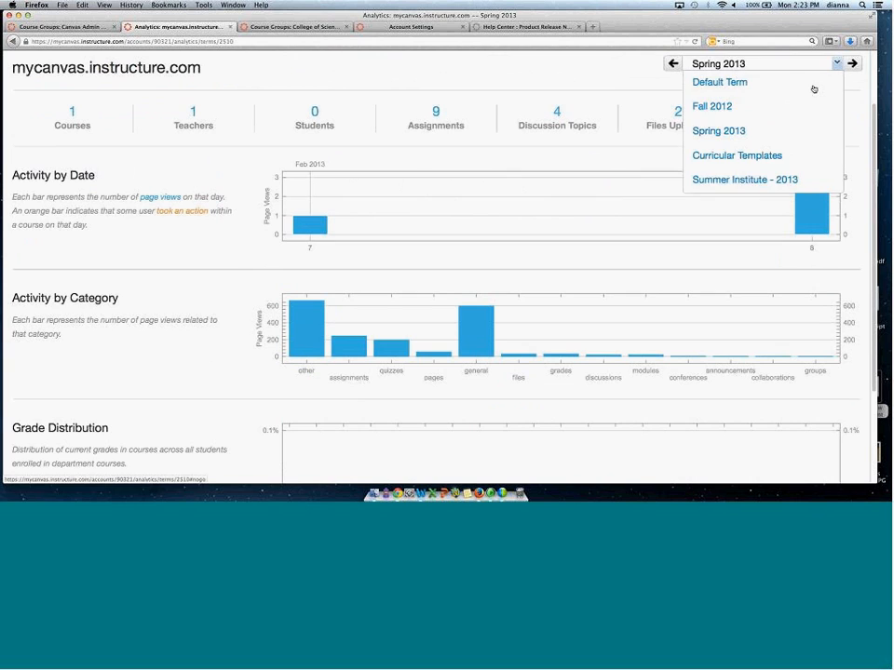
{"action": "left_click", "coordinate": [800, 104]}
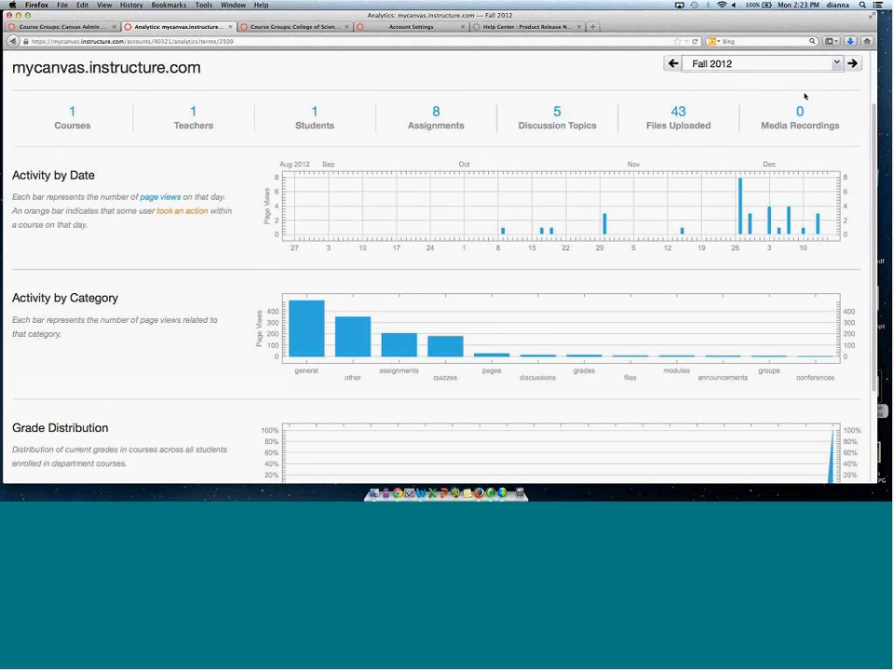
{"action": "left_click", "coordinate": [834, 66]}
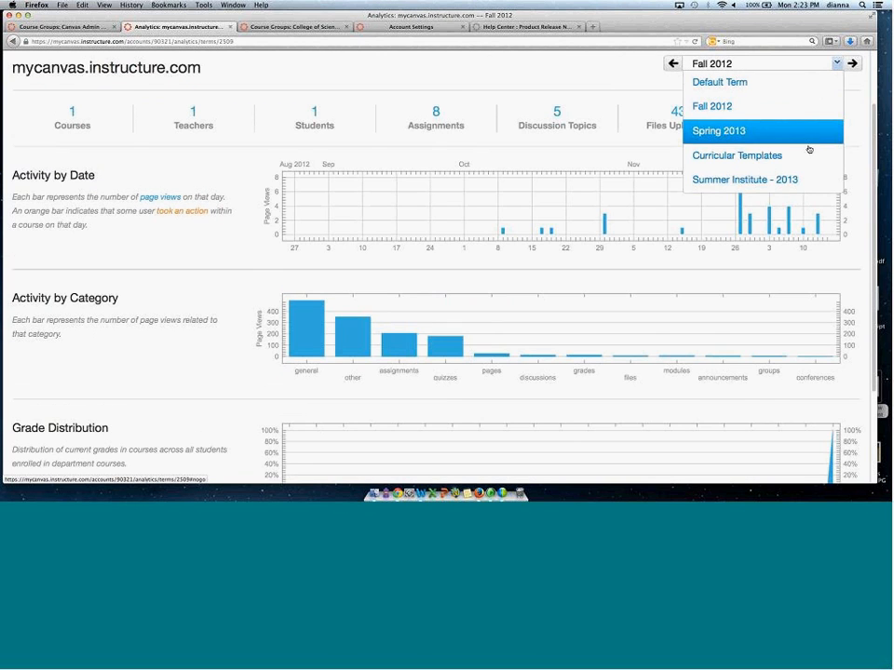
{"action": "left_click", "coordinate": [798, 86]}
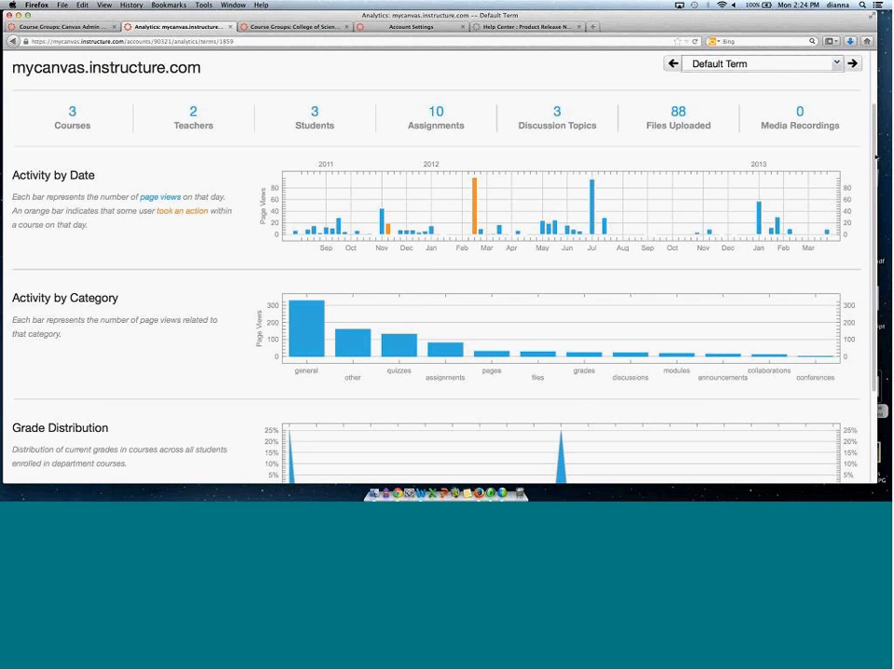
Scroll through the Default Term account analytics, examining the activity-by-category and grade distribution charts.
{"action": "scroll", "coordinate": [875, 158], "scroll_direction": "down", "scroll_amount": 3}
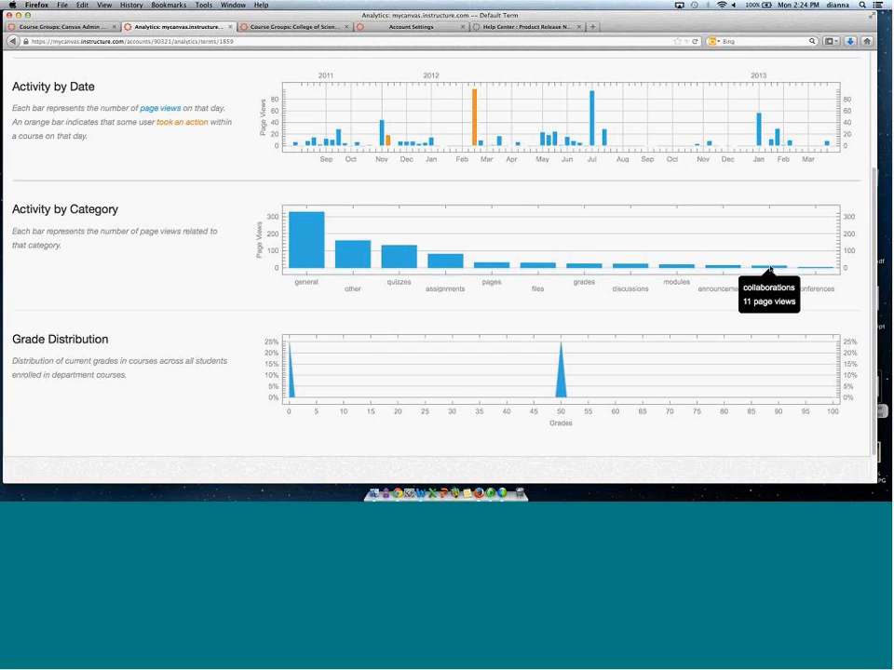
{"action": "mouse_move", "coordinate": [802, 274]}
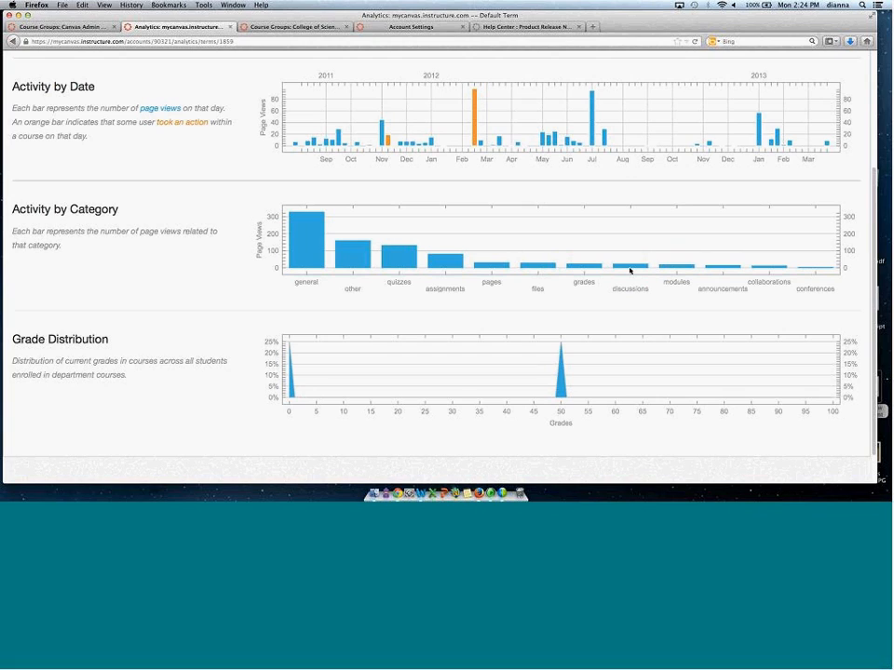
{"action": "mouse_move", "coordinate": [622, 271]}
{"action": "mouse_move", "coordinate": [591, 271]}
{"action": "scroll", "coordinate": [876, 267], "scroll_direction": "down", "scroll_amount": 1}
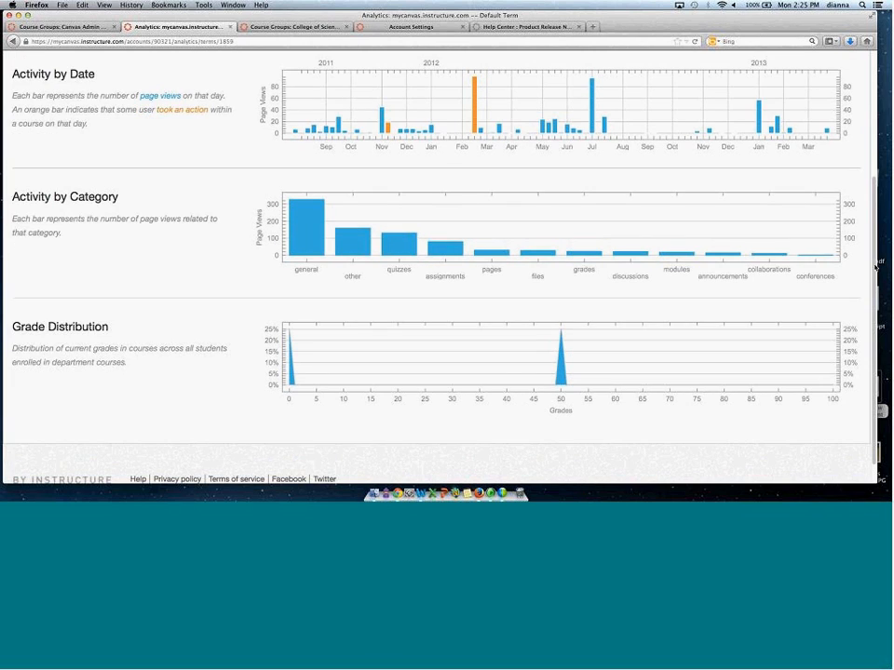
{"action": "mouse_move", "coordinate": [563, 370]}
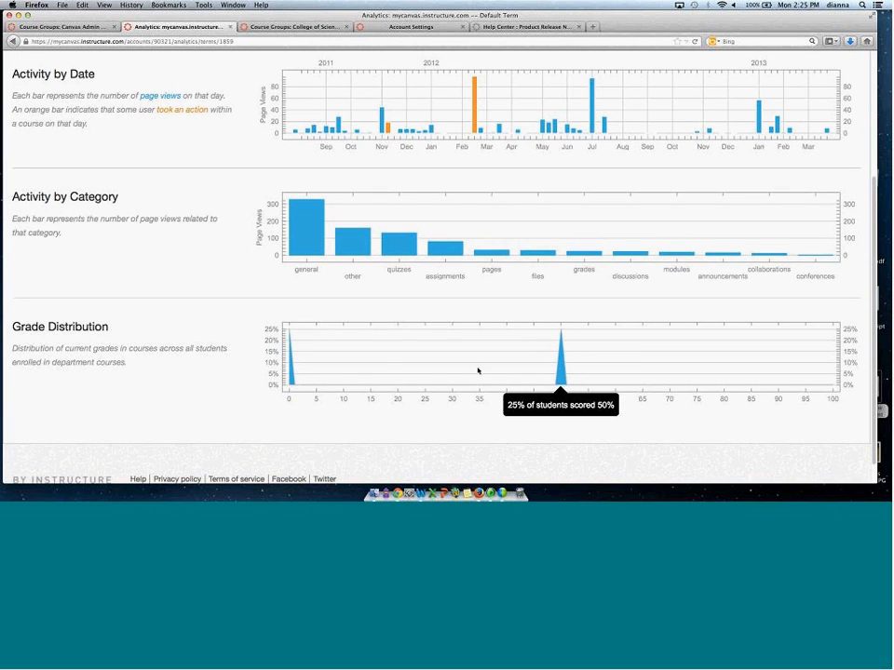
{"action": "mouse_move", "coordinate": [291, 372]}
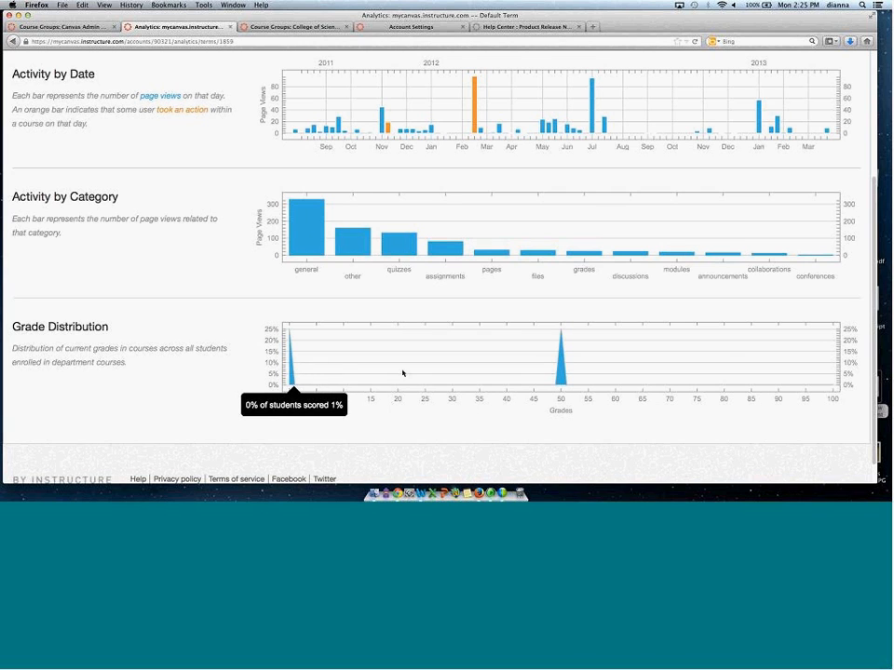
{"action": "scroll", "coordinate": [872, 308], "scroll_direction": "up", "scroll_amount": 2}
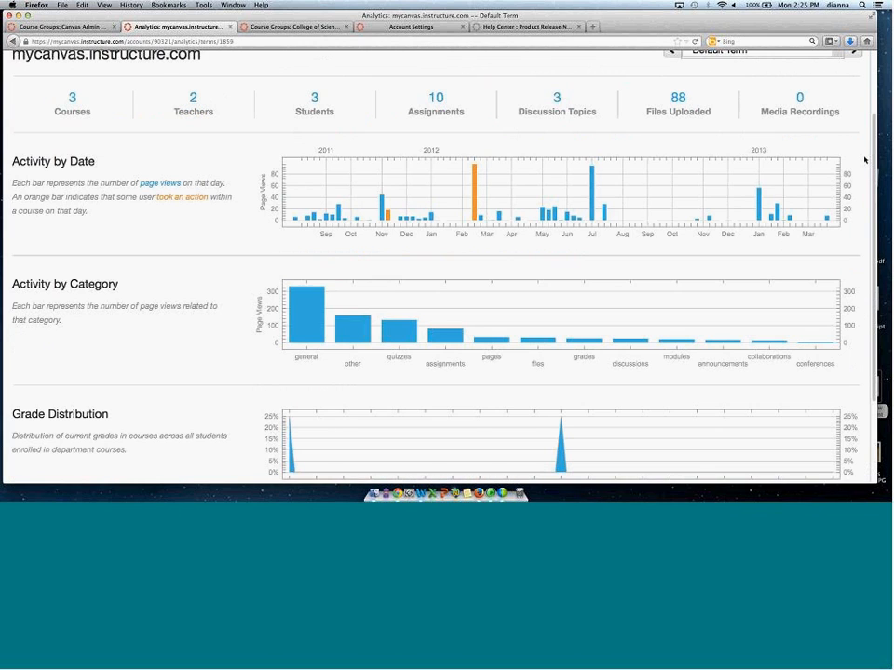
{"action": "scroll", "coordinate": [864, 160], "scroll_direction": "up", "scroll_amount": 1}
Switch to the Pre-Con Admin course tab, open its course analytics, and scroll through the activity, assignments and grades charts.
{"action": "key", "text": "ctrl+shift+Tab"}
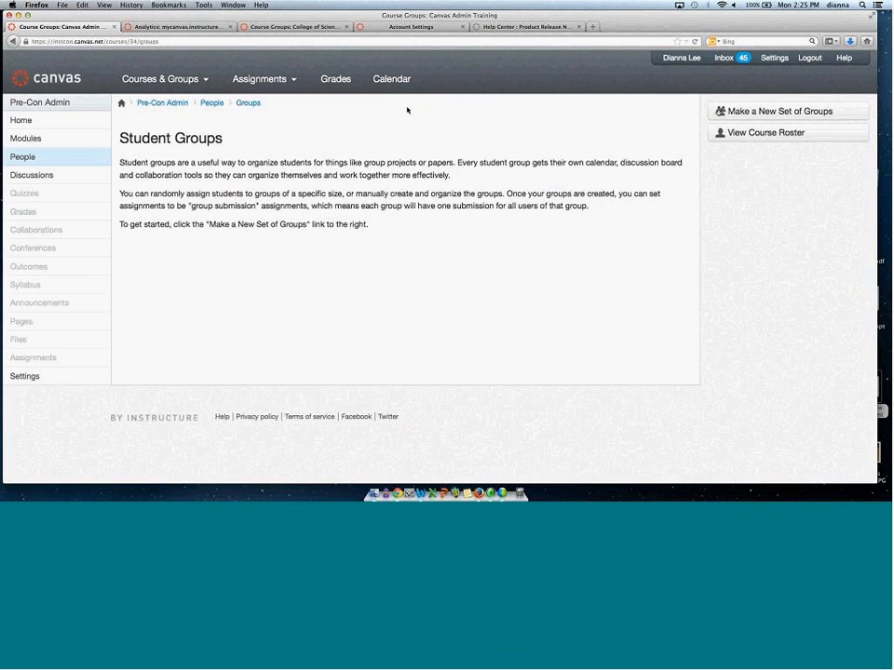
{"action": "left_click", "coordinate": [40, 127]}
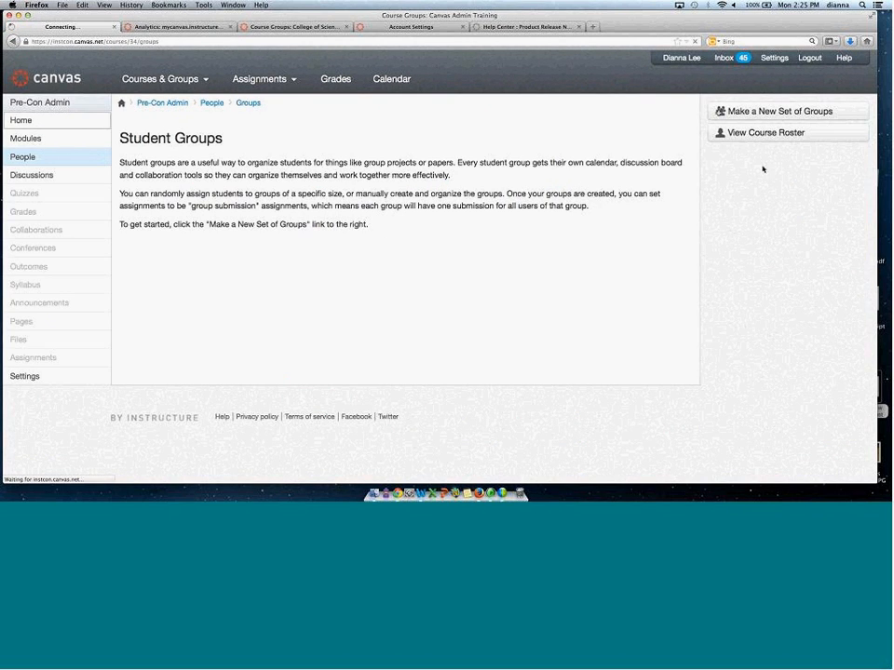
{"action": "left_click", "coordinate": [762, 152]}
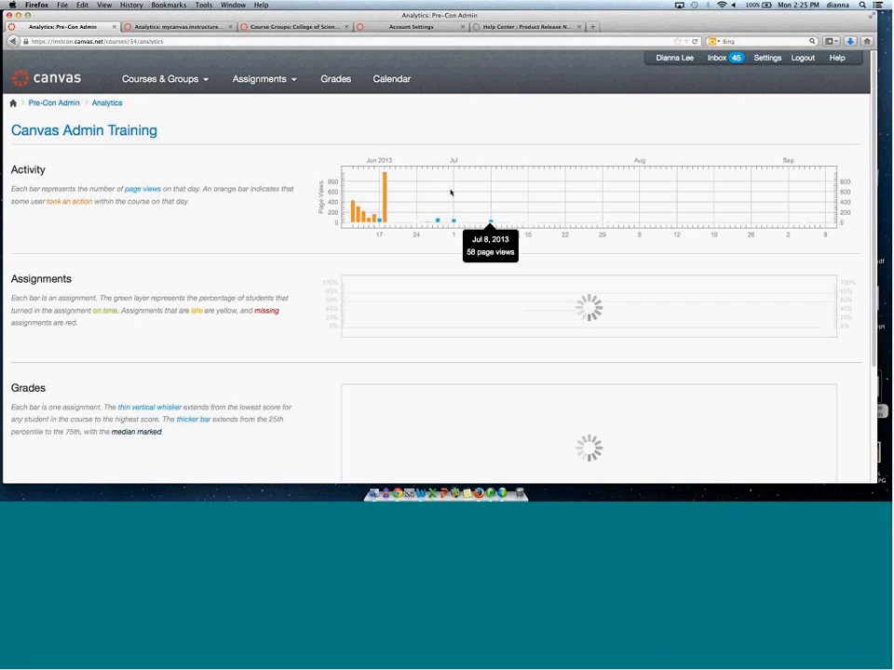
{"action": "mouse_move", "coordinate": [376, 217]}
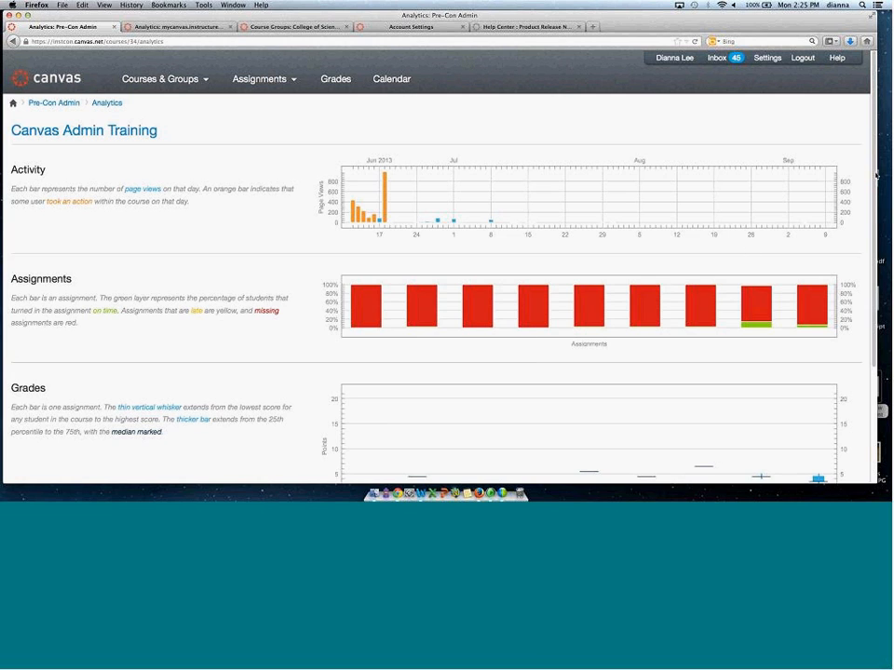
{"action": "scroll", "coordinate": [850, 222], "scroll_direction": "down", "scroll_amount": 3}
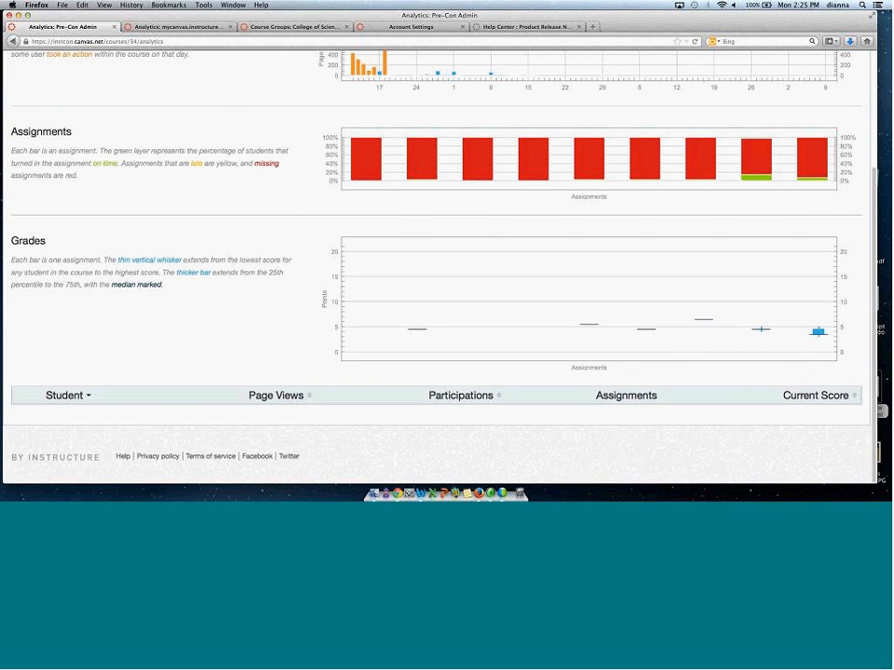
{"action": "scroll", "coordinate": [437, 280], "scroll_direction": "up", "scroll_amount": 3}
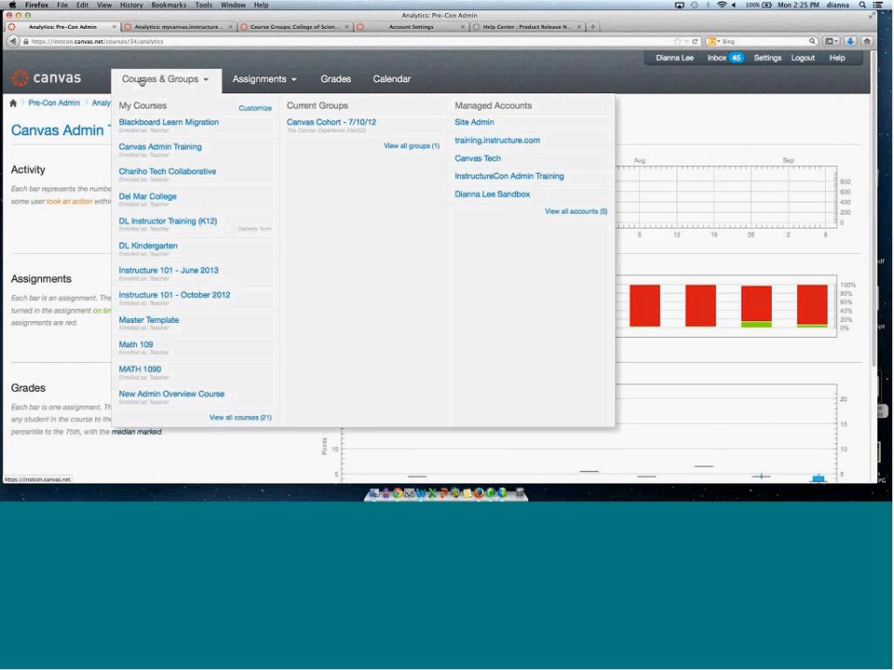
Return to the mycanvas.instructure.com account, open its SIS Import page, and follow the link to the import file documentation.
{"action": "mouse_move", "coordinate": [122, 97]}
{"action": "left_click", "coordinate": [141, 27]}
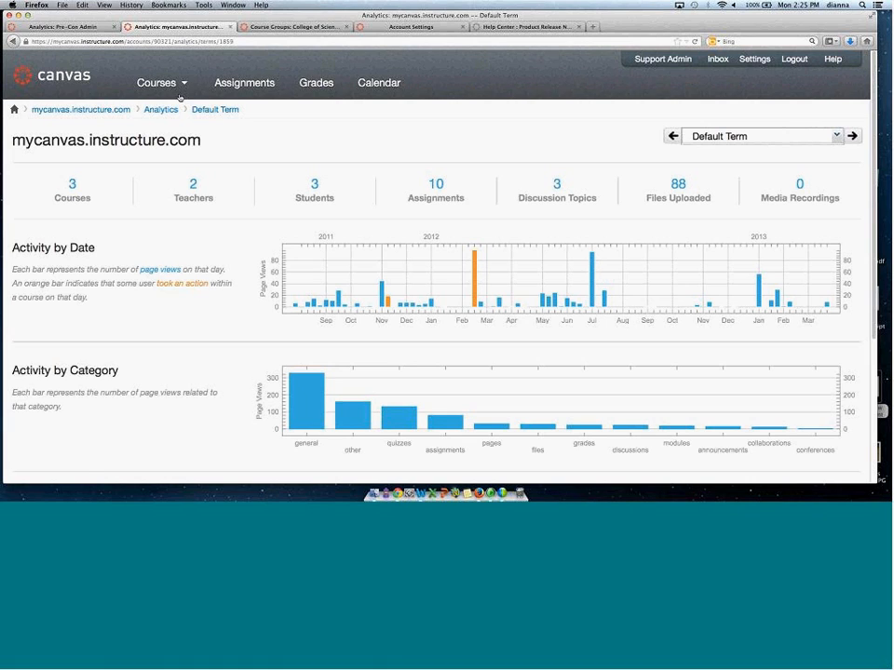
{"action": "mouse_move", "coordinate": [135, 78]}
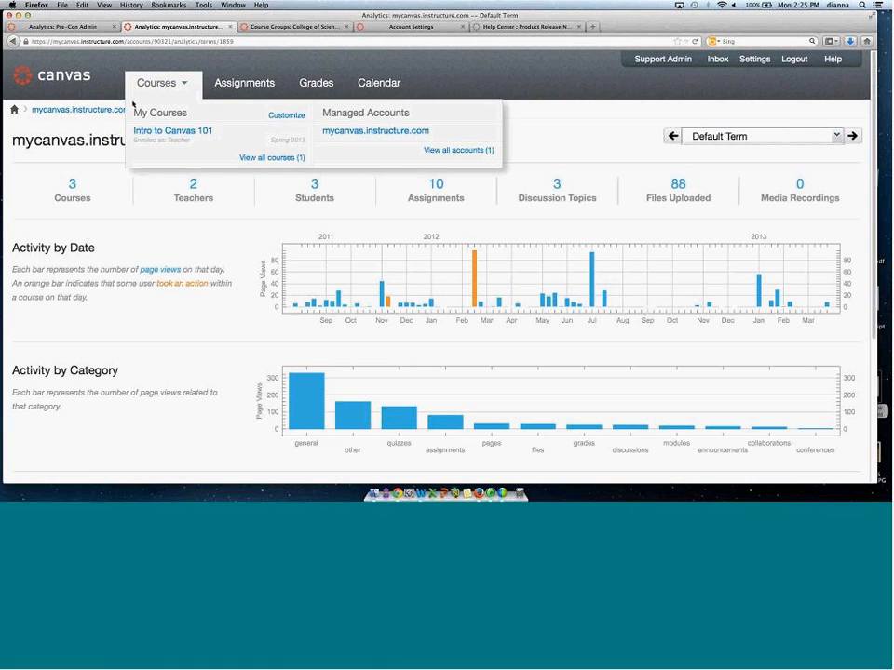
{"action": "left_click", "coordinate": [98, 111]}
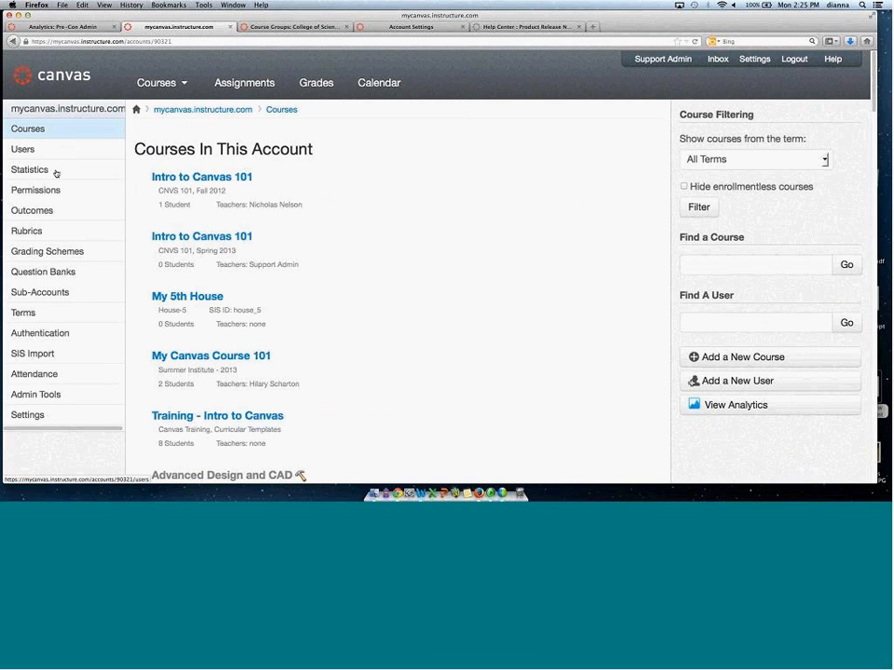
{"action": "left_click", "coordinate": [39, 356]}
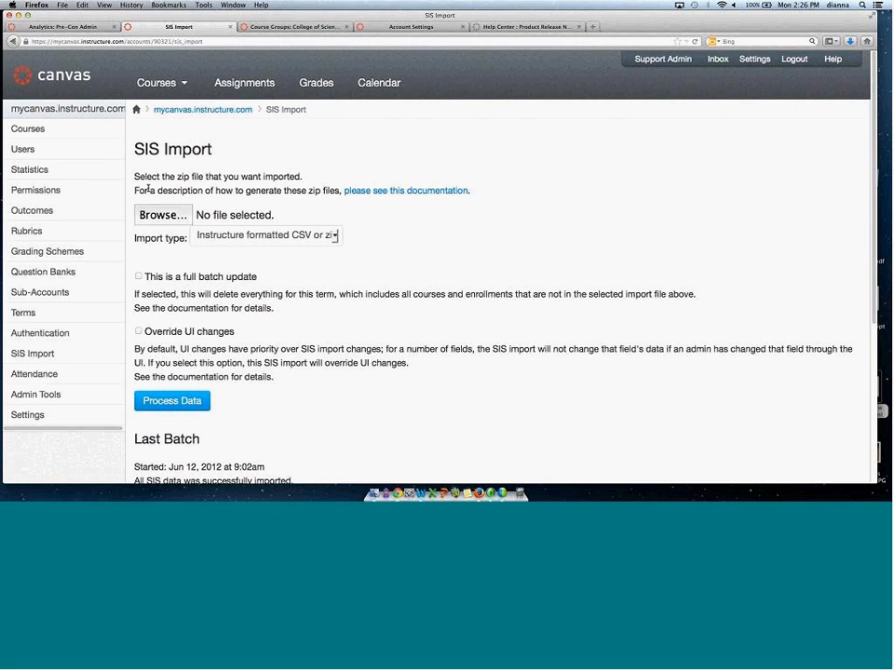
{"action": "left_click_drag", "start_coordinate": [137, 190], "coordinate": [363, 192]}
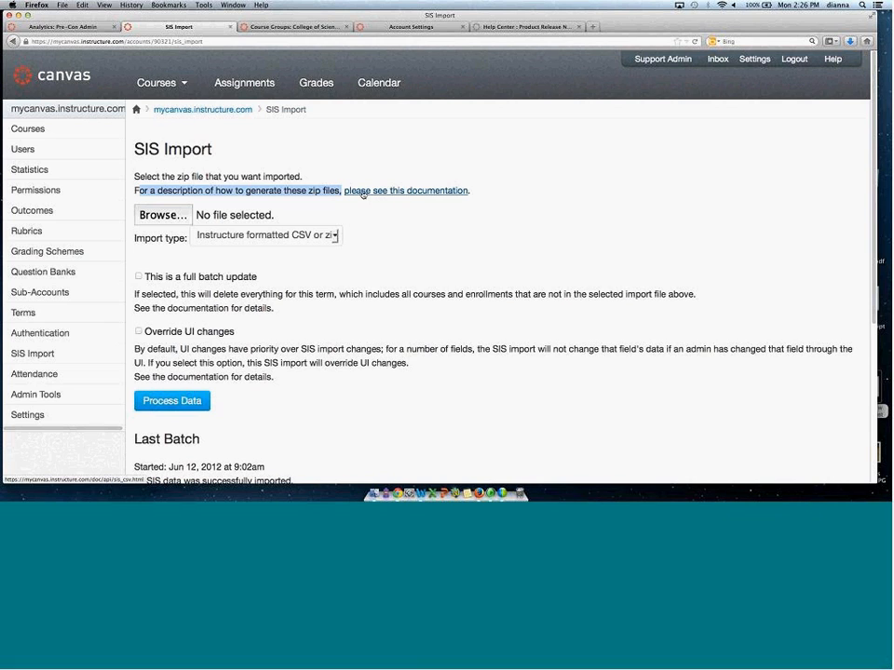
{"action": "left_click", "coordinate": [459, 191]}
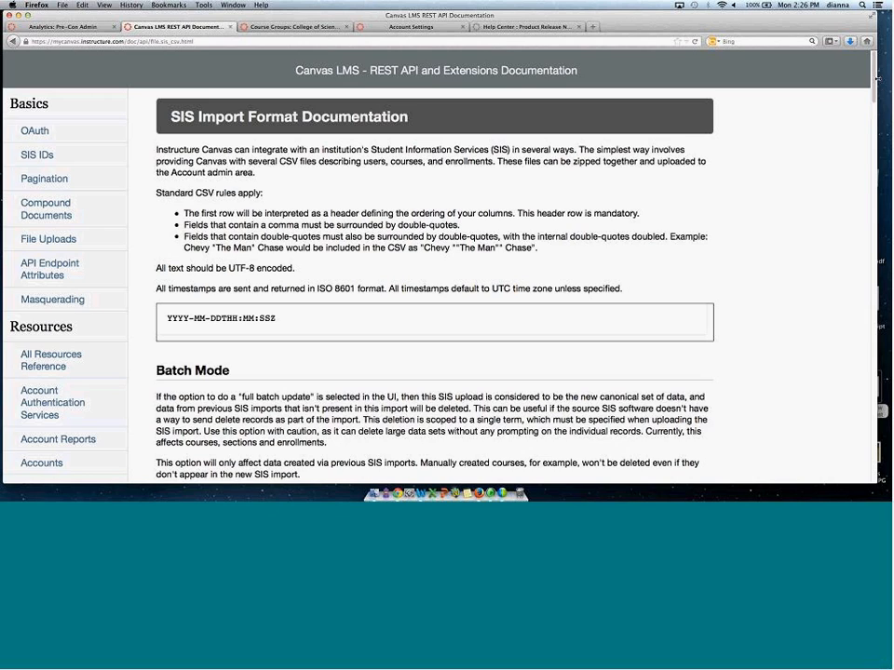
Read the users.csv field table and sample in the SIS Import Format Documentation, highlighting key fields.
{"action": "left_click_drag", "start_coordinate": [873, 80], "coordinate": [862, 122]}
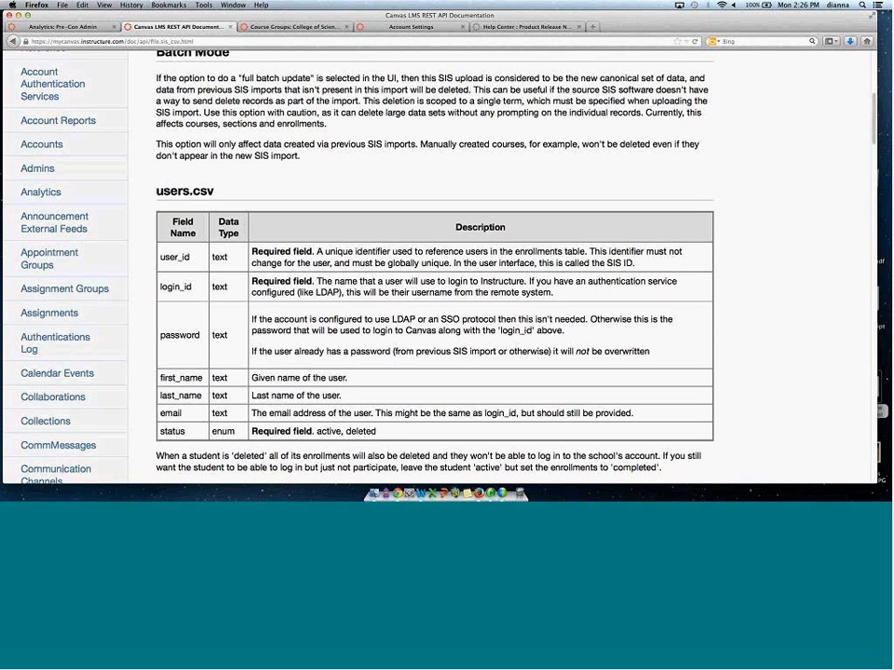
{"action": "scroll", "coordinate": [571, 253], "scroll_direction": "up", "scroll_amount": 1}
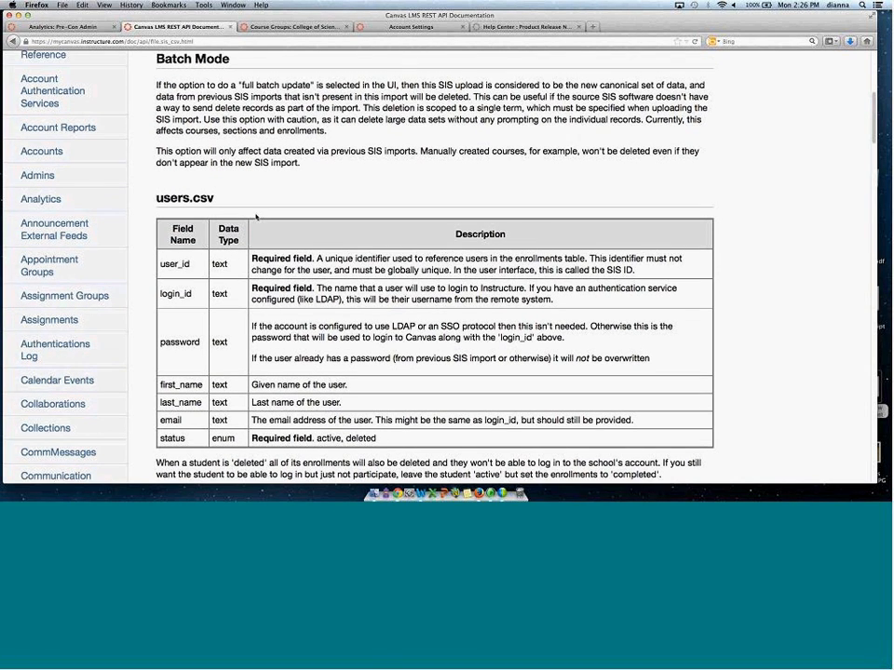
{"action": "triple_click", "coordinate": [187, 197]}
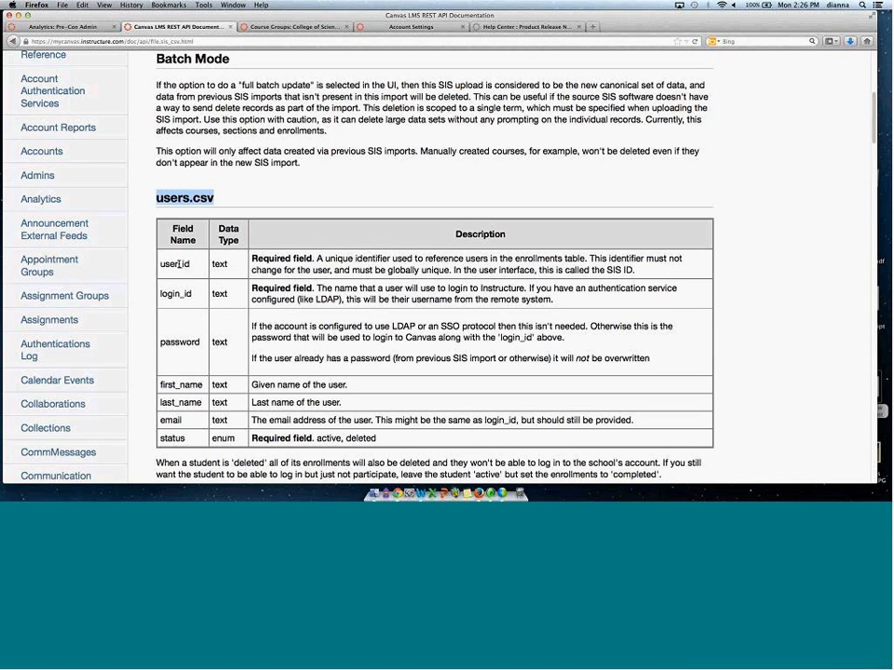
{"action": "left_click_drag", "start_coordinate": [160, 264], "coordinate": [225, 266]}
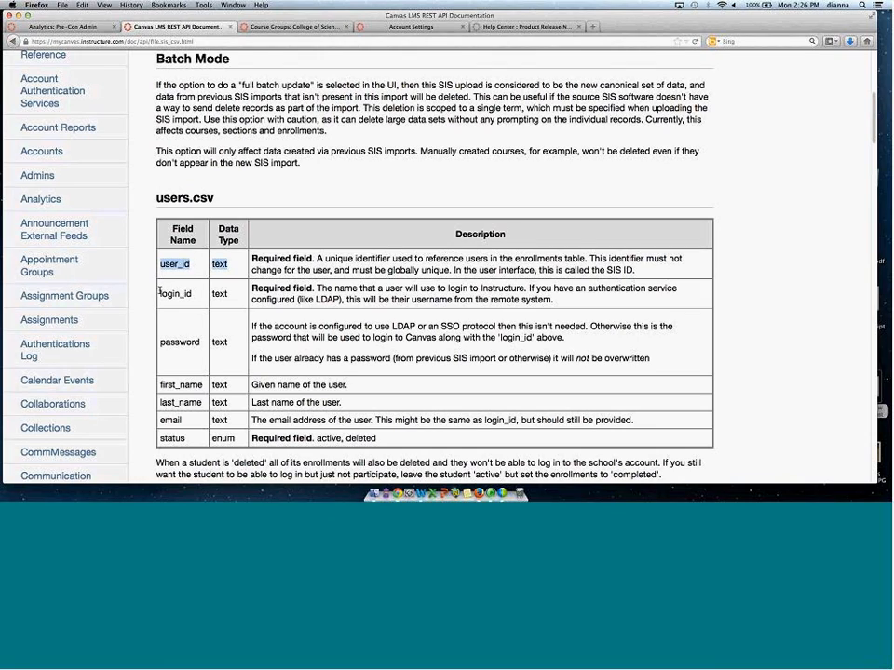
{"action": "left_click_drag", "start_coordinate": [160, 293], "coordinate": [212, 292]}
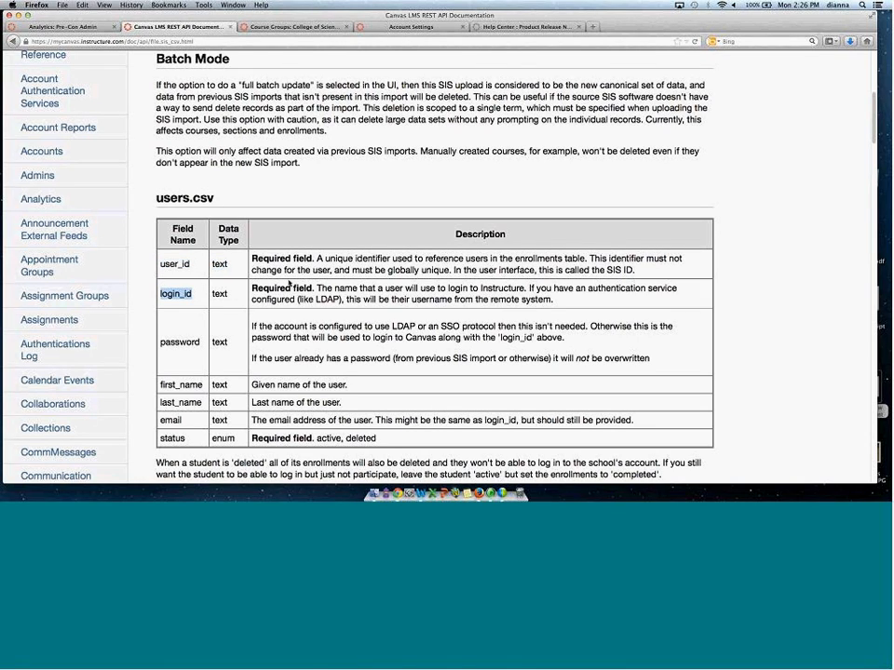
{"action": "left_click_drag", "start_coordinate": [343, 437], "coordinate": [376, 438]}
{"action": "left_click_drag", "start_coordinate": [281, 450], "coordinate": [165, 438]}
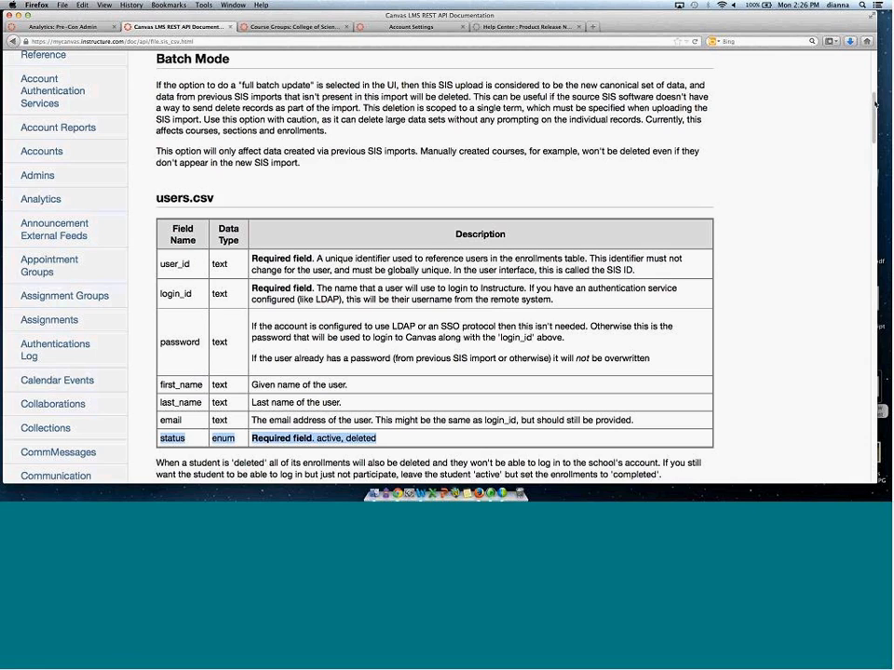
{"action": "scroll", "coordinate": [657, 78], "scroll_direction": "down", "scroll_amount": 1}
{"action": "scroll", "coordinate": [860, 145], "scroll_direction": "down", "scroll_amount": 5}
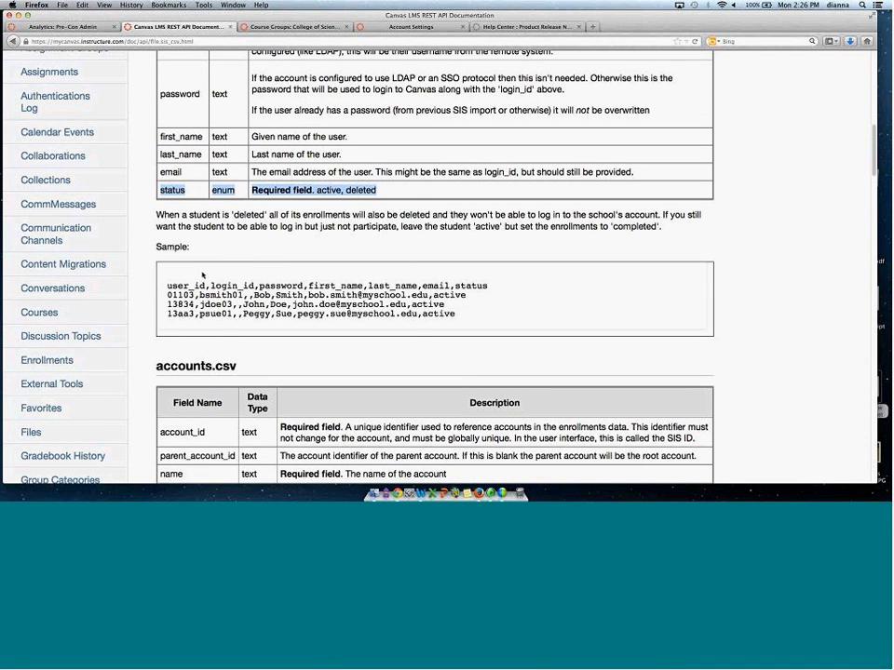
{"action": "left_click_drag", "start_coordinate": [166, 288], "coordinate": [601, 306]}
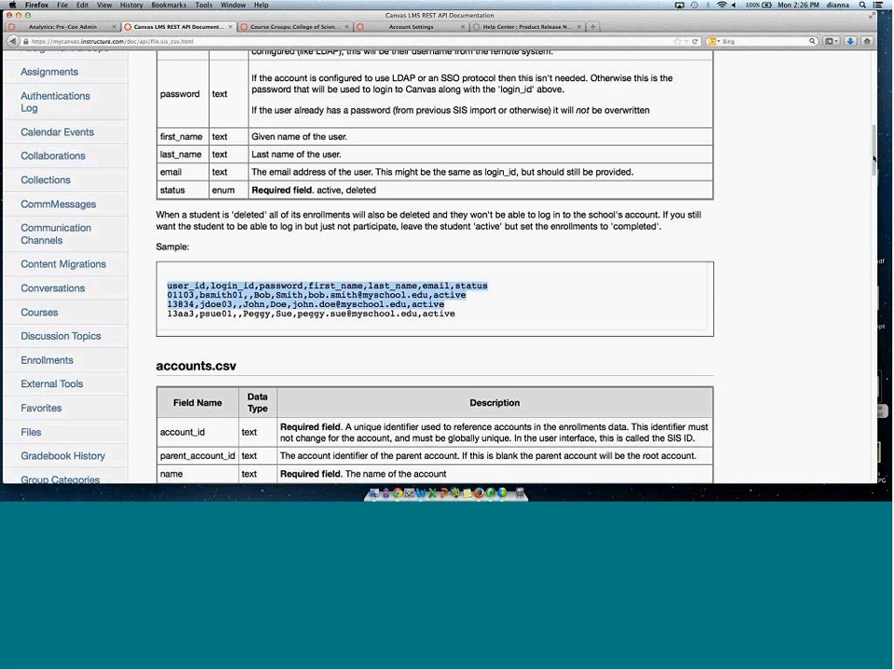
{"action": "left_click_drag", "start_coordinate": [873, 151], "coordinate": [873, 170]}
Read the accounts.csv field table and sample, highlighting the account ID fields and a sample row.
{"action": "scroll", "coordinate": [347, 256], "scroll_direction": "down", "scroll_amount": 2}
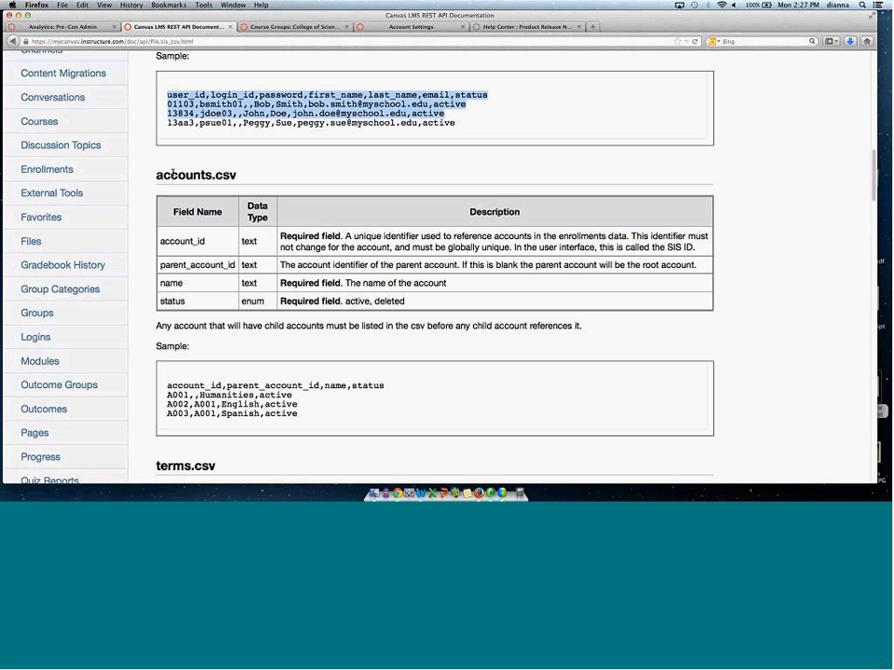
{"action": "left_click_drag", "start_coordinate": [156, 175], "coordinate": [238, 178]}
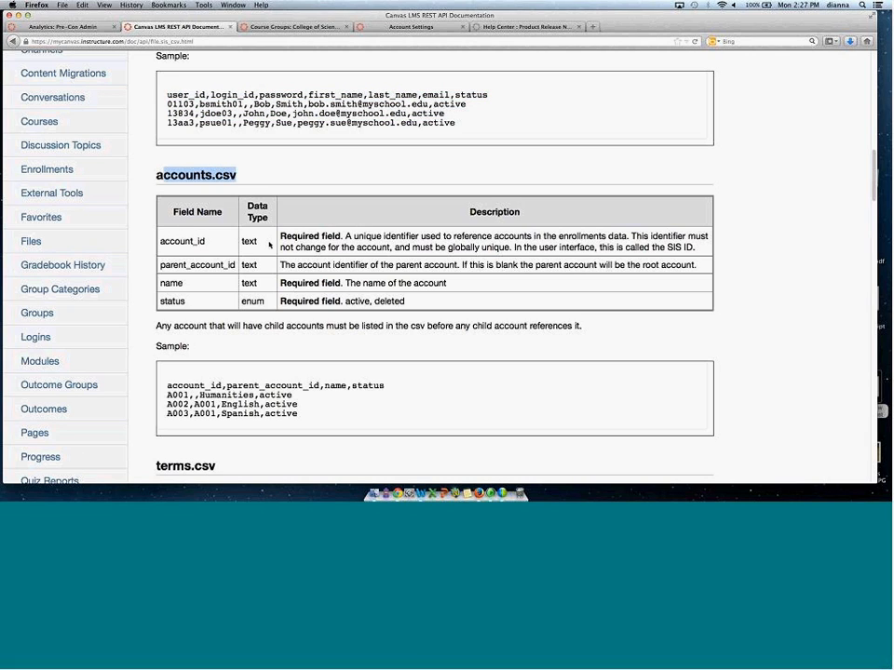
{"action": "left_click_drag", "start_coordinate": [171, 241], "coordinate": [225, 247]}
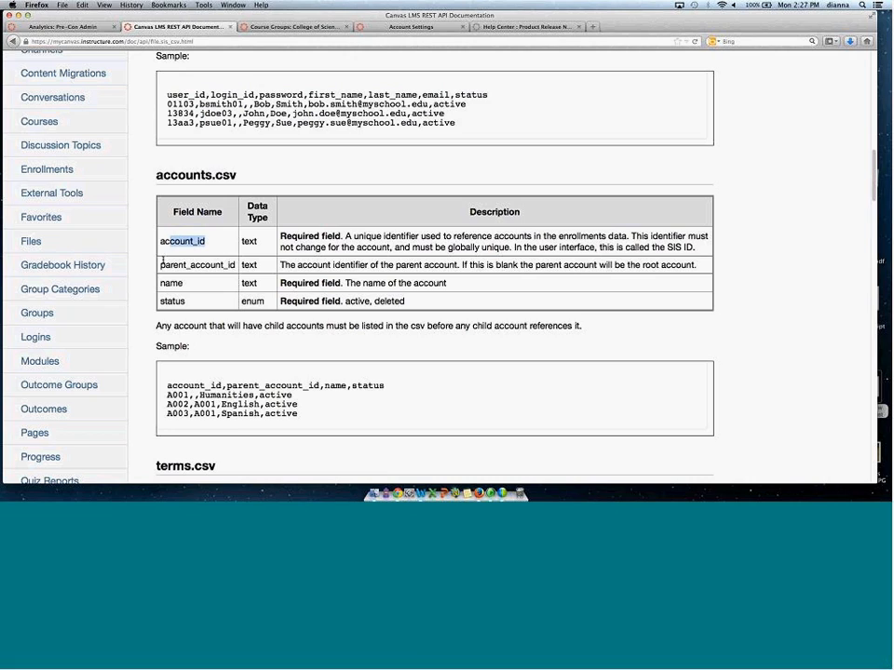
{"action": "left_click_drag", "start_coordinate": [159, 264], "coordinate": [257, 267]}
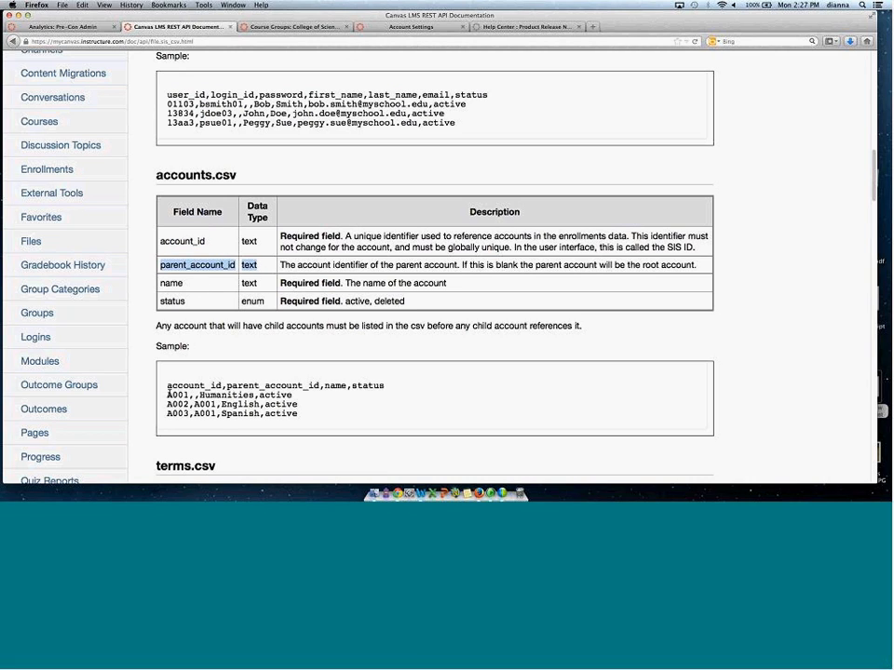
{"action": "left_click_drag", "start_coordinate": [172, 395], "coordinate": [336, 397]}
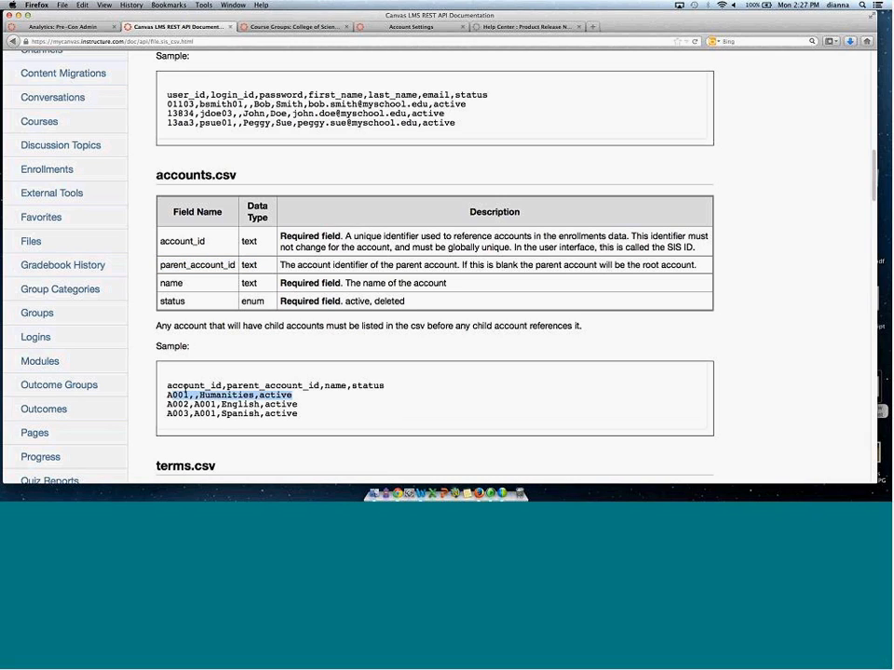
{"action": "left_click", "coordinate": [221, 396]}
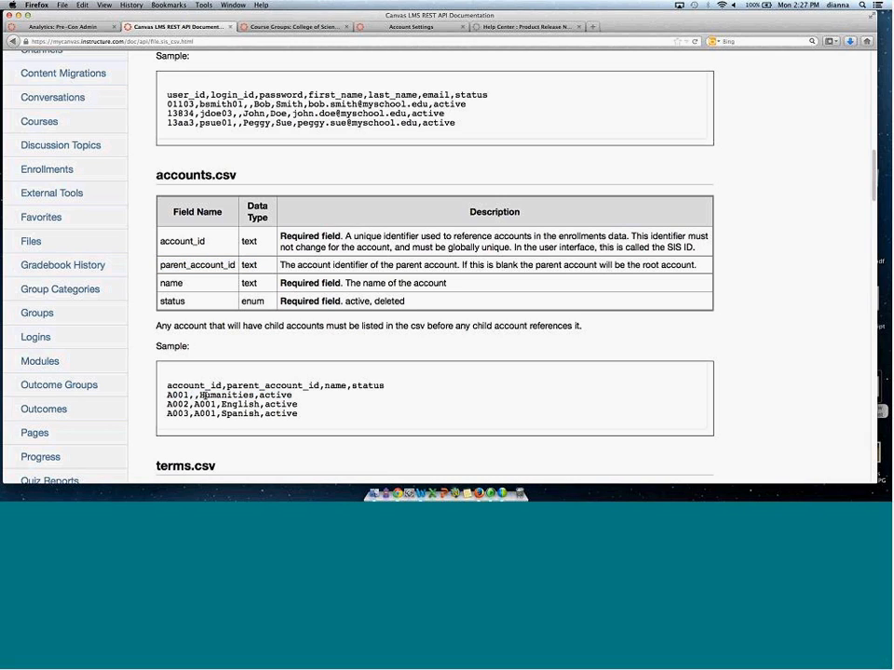
{"action": "left_click_drag", "start_coordinate": [201, 395], "coordinate": [238, 398]}
Read the terms.csv fields and sample rows, then scroll on to the courses.csv section.
{"action": "scroll", "coordinate": [862, 177], "scroll_direction": "down", "scroll_amount": 1}
{"action": "scroll", "coordinate": [198, 124], "scroll_direction": "down", "scroll_amount": 5}
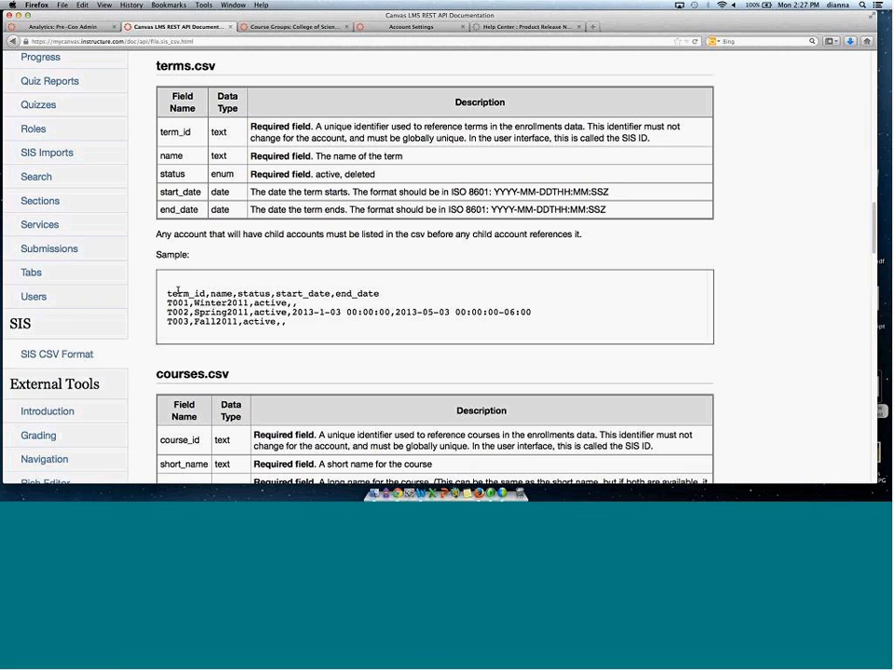
{"action": "left_click_drag", "start_coordinate": [177, 291], "coordinate": [193, 294]}
{"action": "left_click_drag", "start_coordinate": [194, 304], "coordinate": [247, 303]}
{"action": "left_click_drag", "start_coordinate": [195, 312], "coordinate": [237, 321]}
{"action": "scroll", "coordinate": [872, 231], "scroll_direction": "down", "scroll_amount": 3}
{"action": "scroll", "coordinate": [872, 231], "scroll_direction": "down", "scroll_amount": 3}
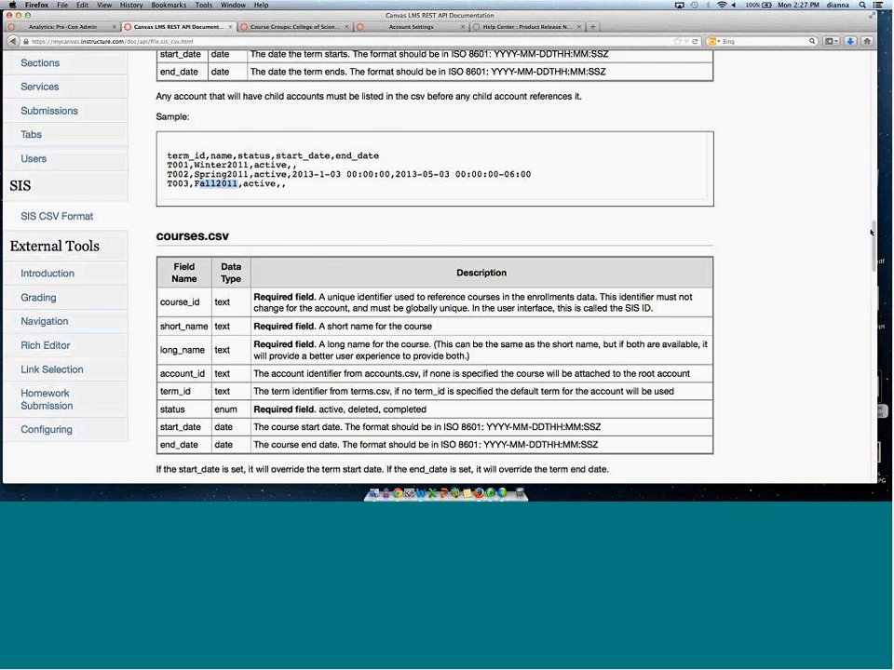
{"action": "mouse_move", "coordinate": [872, 242]}
{"action": "left_mouse_down"}
{"action": "mouse_move", "coordinate": [874, 279]}
{"action": "mouse_move", "coordinate": [875, 242]}
{"action": "left_mouse_up"}
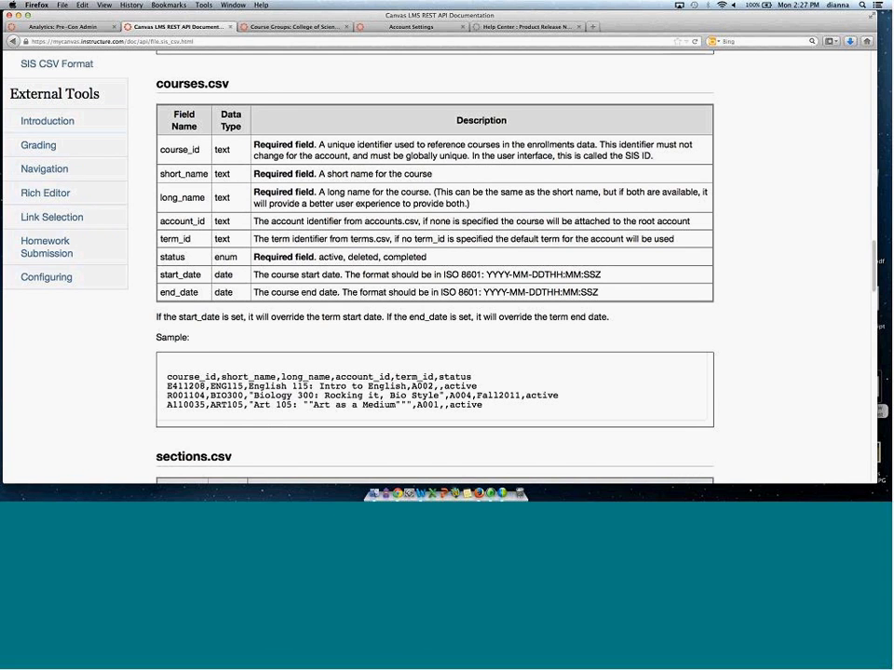
Read the sections.csv field table and sample, highlighting the sample rows and the enrollments.csv heading.
{"action": "left_click_drag", "start_coordinate": [875, 251], "coordinate": [875, 296]}
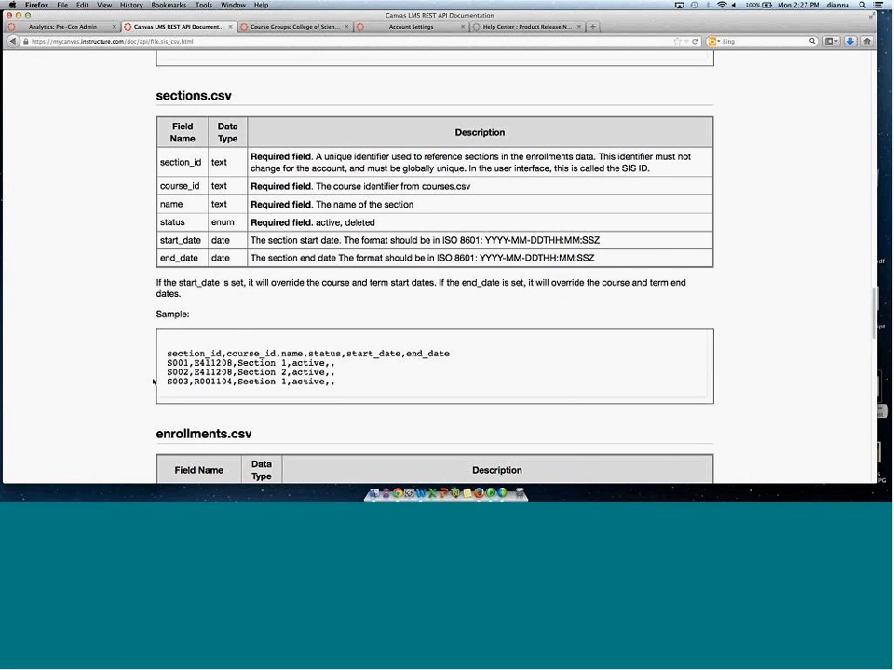
{"action": "left_click_drag", "start_coordinate": [178, 353], "coordinate": [402, 391]}
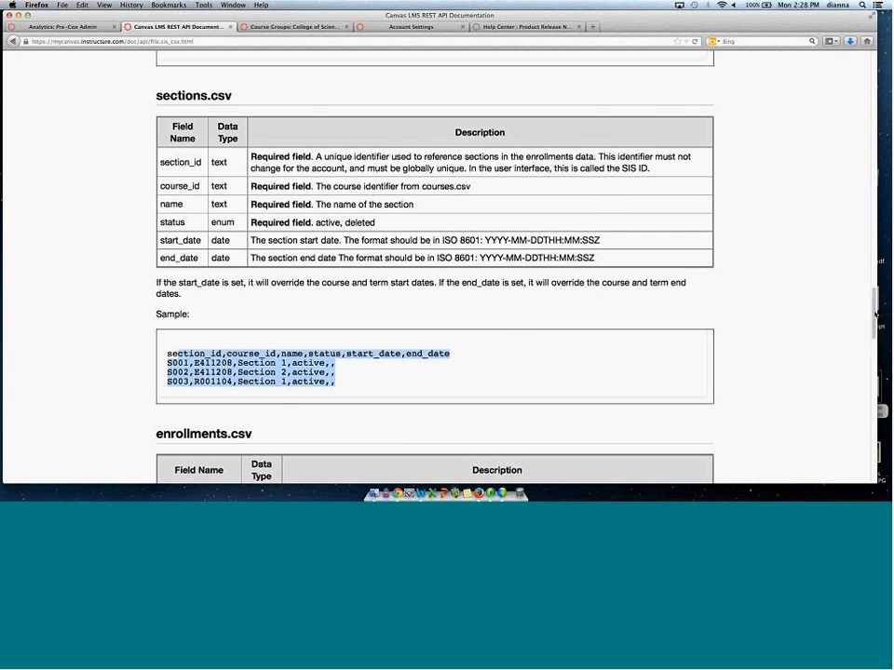
{"action": "scroll", "coordinate": [871, 330], "scroll_direction": "down", "scroll_amount": 5}
{"action": "left_click_drag", "start_coordinate": [163, 217], "coordinate": [252, 220]}
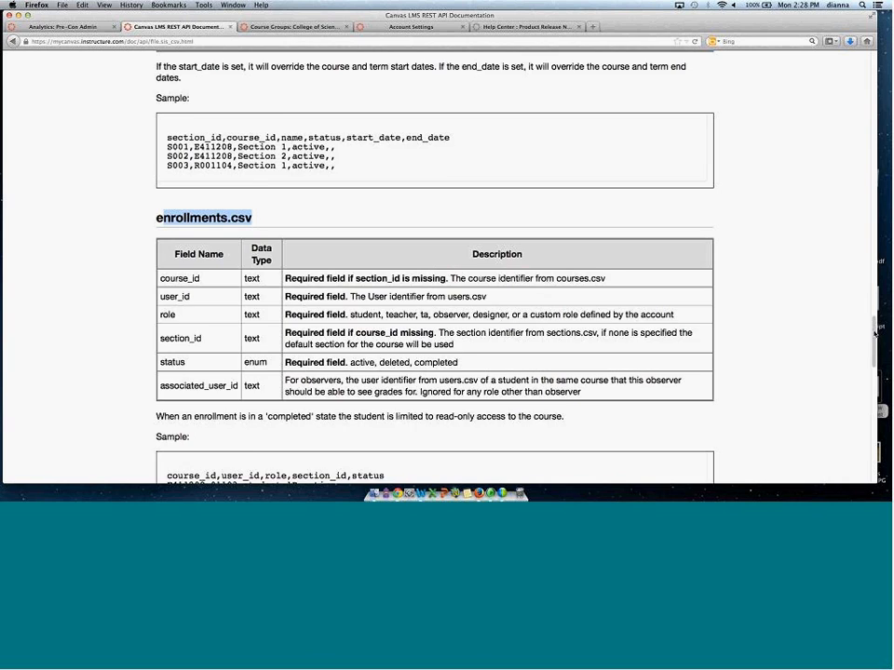
Scroll on to the groups.csv section and highlight its sample rows.
{"action": "scroll", "coordinate": [872, 360], "scroll_direction": "down", "scroll_amount": 4}
{"action": "left_click_drag", "start_coordinate": [872, 359], "coordinate": [873, 389]}
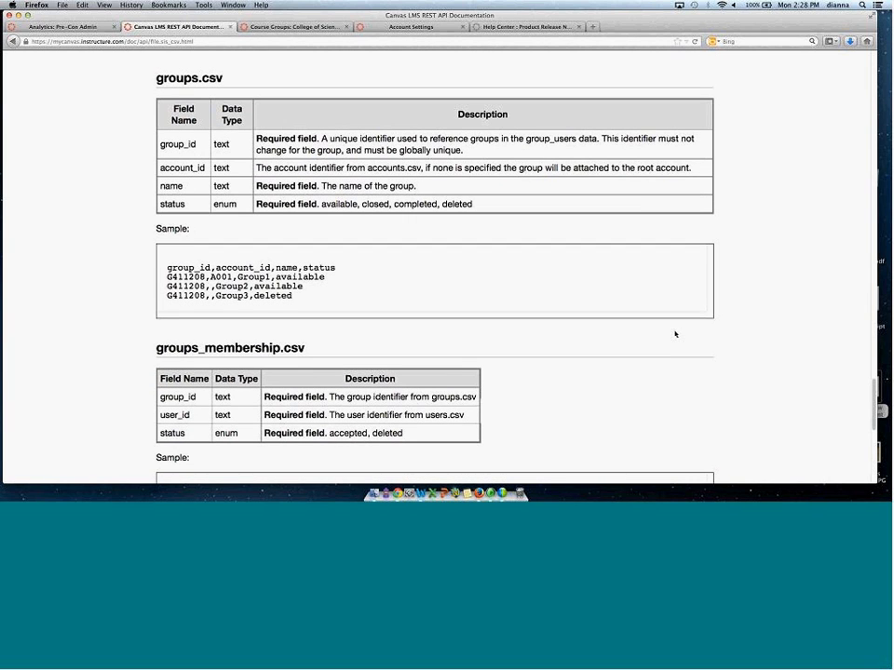
{"action": "left_click_drag", "start_coordinate": [168, 266], "coordinate": [341, 299]}
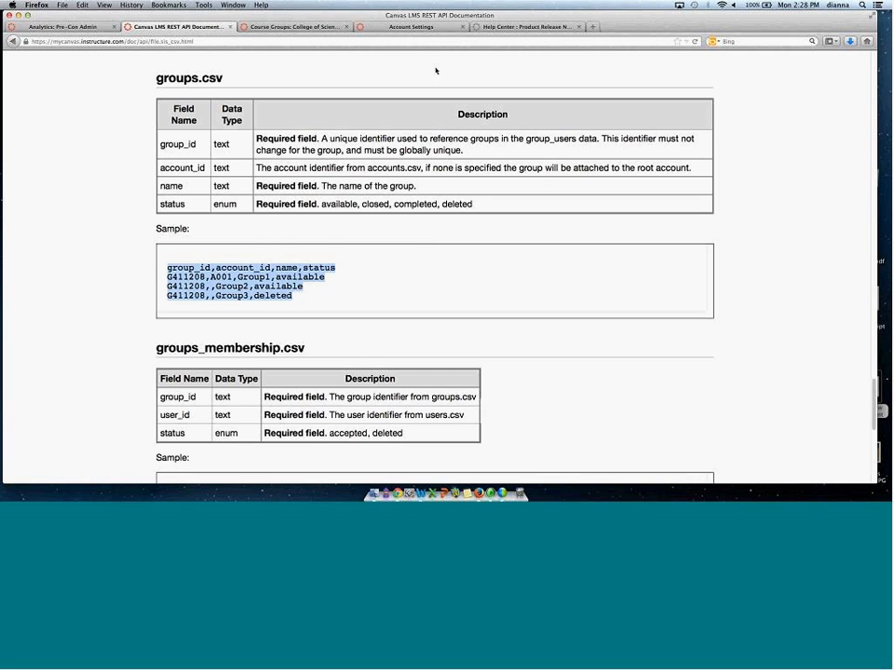
Switch to the course groups tab and open the user groups page of the mycanvas.instructure.com account, closing the new-set dialog.
{"action": "left_click", "coordinate": [279, 26]}
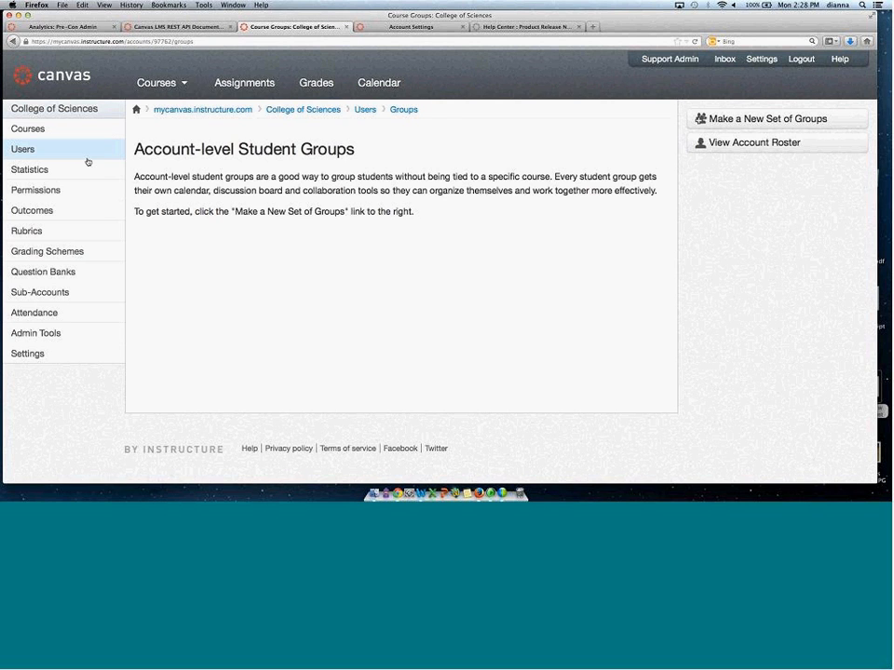
{"action": "left_click", "coordinate": [180, 112]}
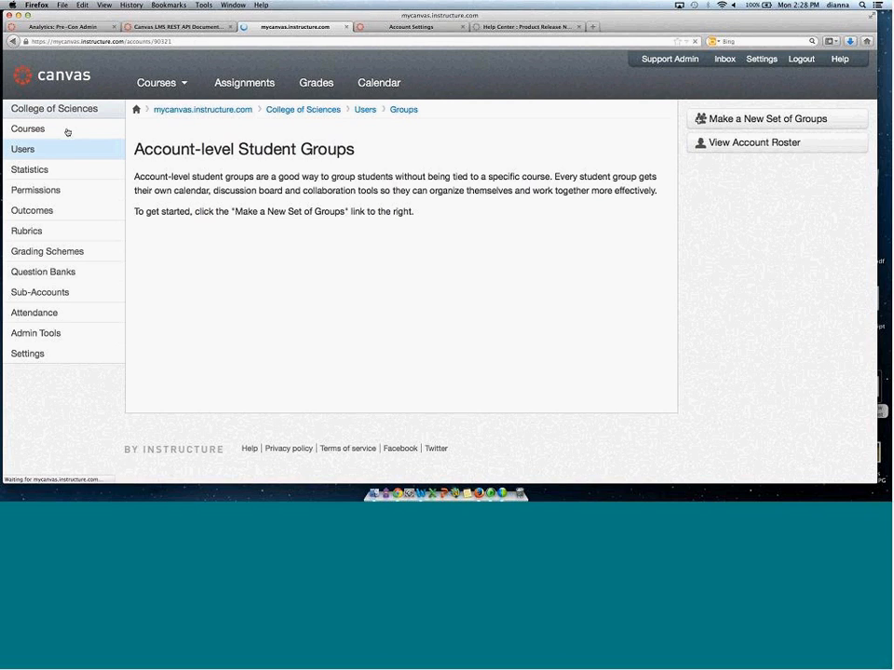
{"action": "left_click", "coordinate": [29, 151]}
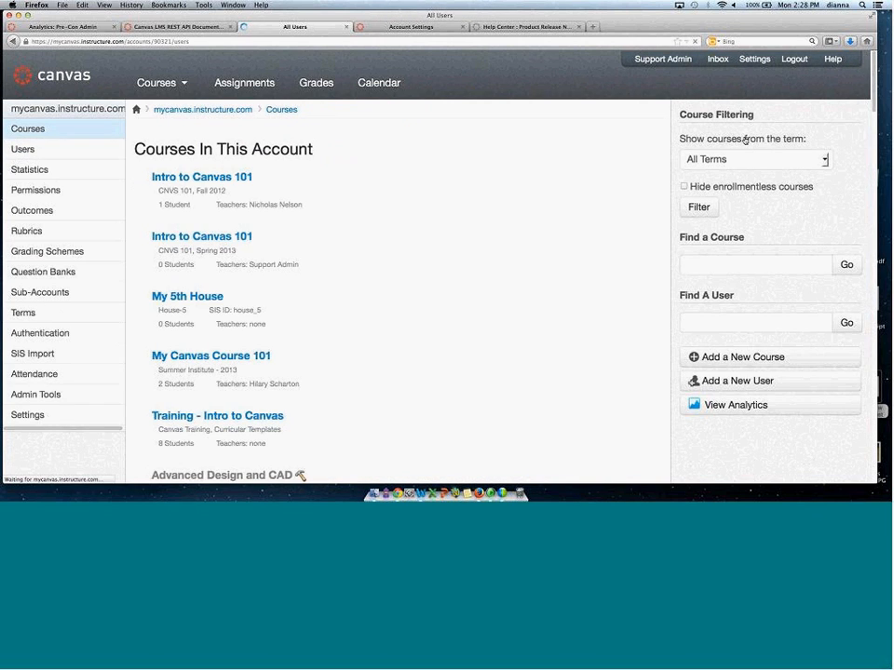
{"action": "left_click", "coordinate": [743, 121]}
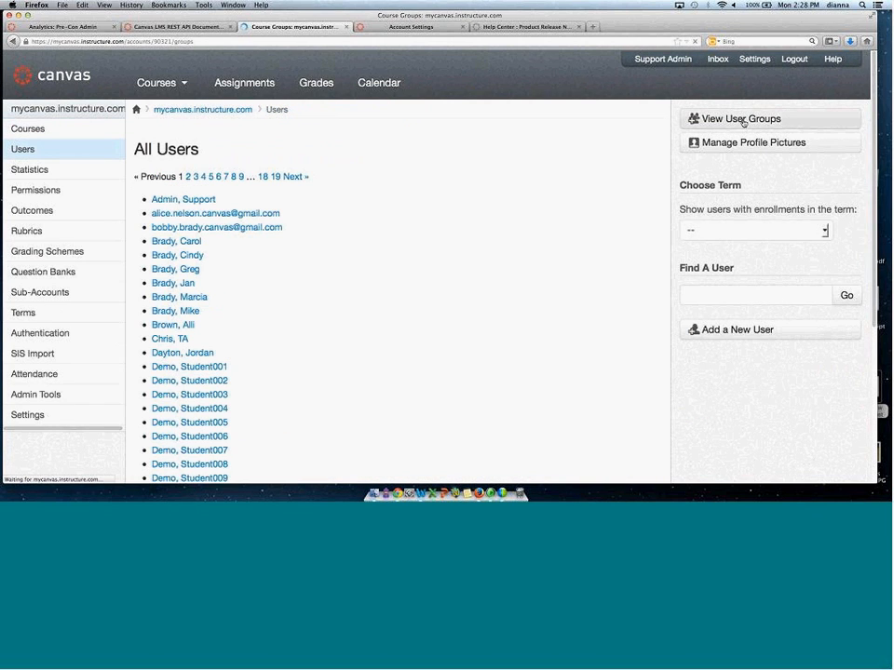
{"action": "left_click", "coordinate": [744, 120]}
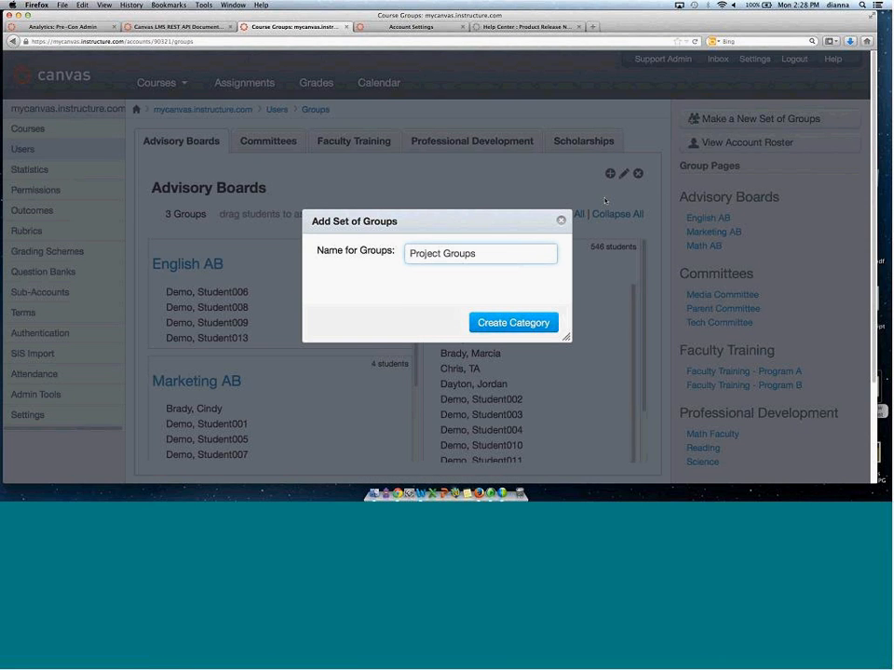
{"action": "left_click", "coordinate": [561, 220]}
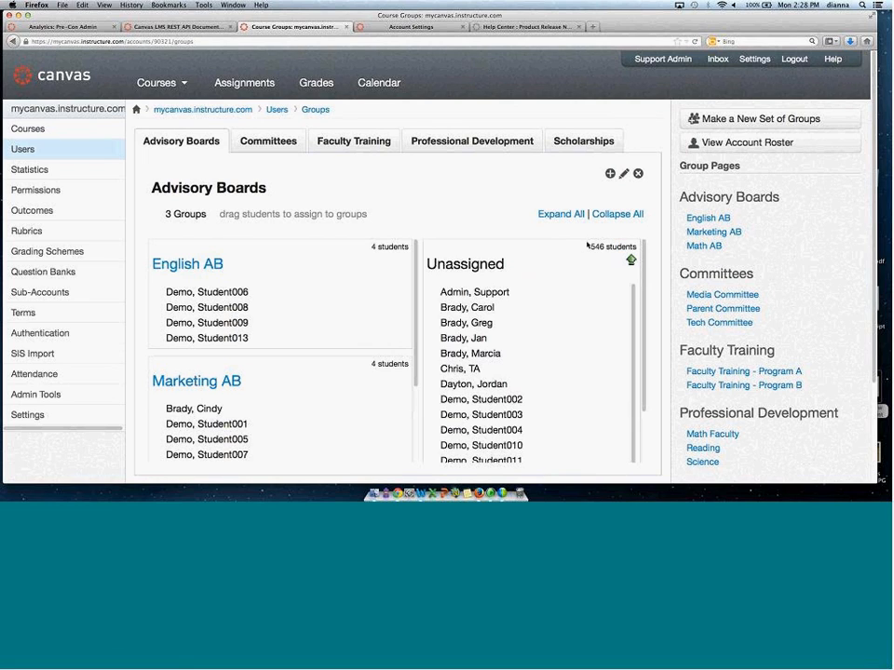
Page through the unassigned students list of the Advisory Boards groups to its last page.
{"action": "scroll", "coordinate": [638, 326], "scroll_direction": "down", "scroll_amount": 3}
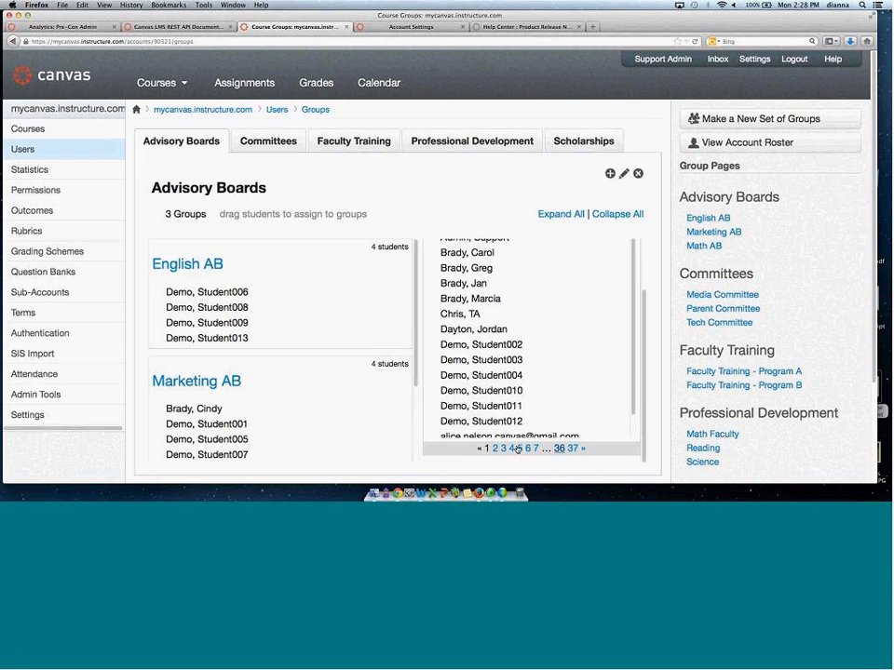
{"action": "left_click", "coordinate": [582, 450]}
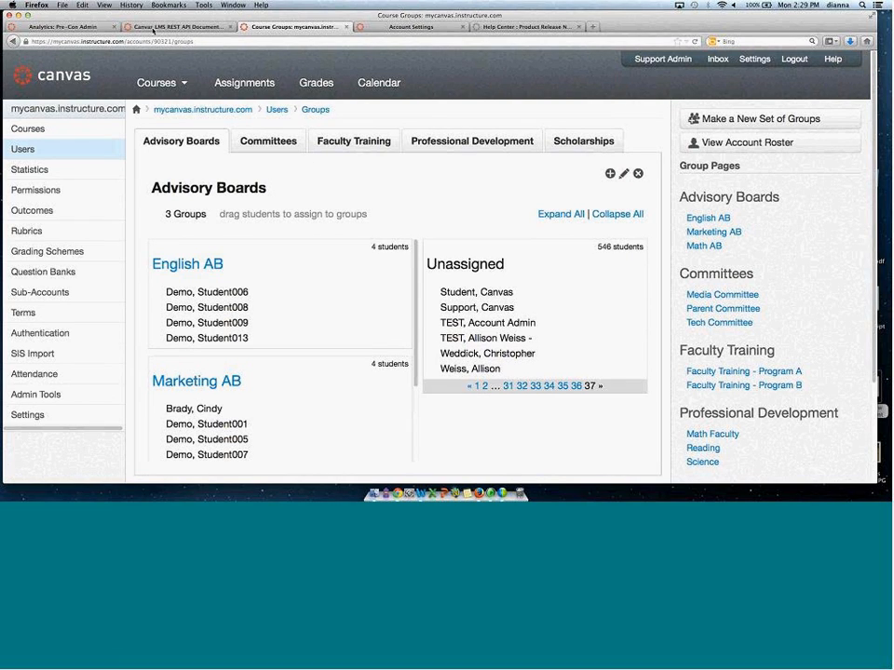
{"action": "mouse_move", "coordinate": [461, 291]}
{"action": "left_mouse_down"}
{"action": "mouse_move", "coordinate": [186, 291]}
{"action": "mouse_move", "coordinate": [271, 295]}
{"action": "mouse_move", "coordinate": [340, 280]}
{"action": "mouse_move", "coordinate": [235, 285]}
{"action": "mouse_move", "coordinate": [452, 291]}
{"action": "left_mouse_up"}
Return to the SIS documentation, read the groups_membership.csv and xlists.csv sections, and scroll back to the top.
{"action": "left_click", "coordinate": [139, 26]}
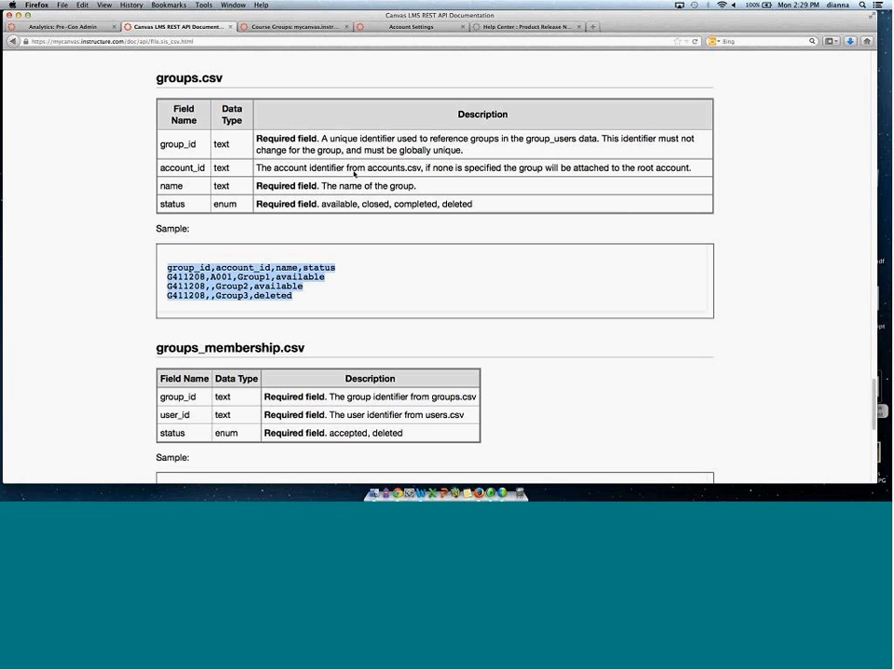
{"action": "left_click_drag", "start_coordinate": [874, 392], "coordinate": [874, 442]}
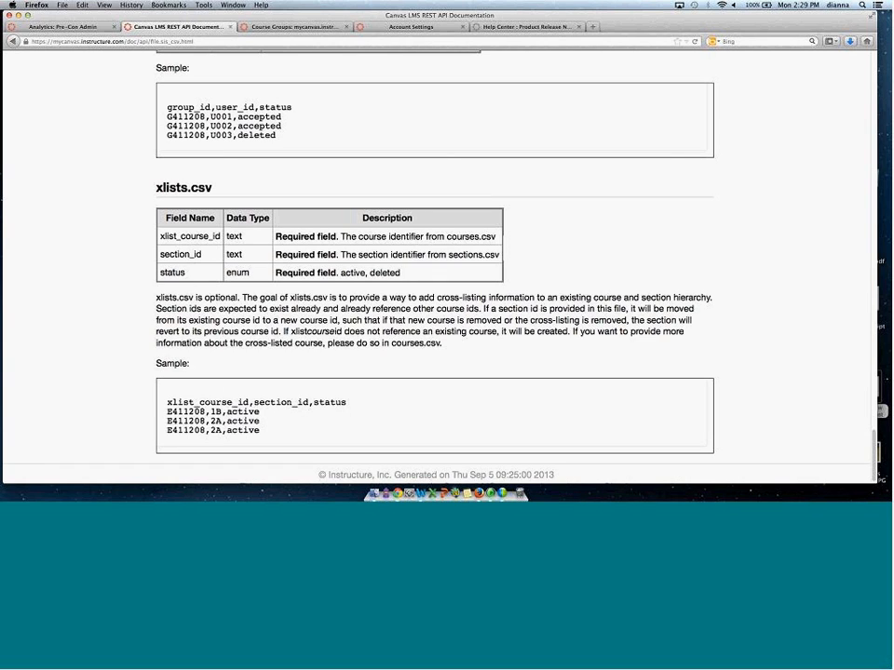
{"action": "scroll", "coordinate": [205, 263], "scroll_direction": "up", "scroll_amount": 2}
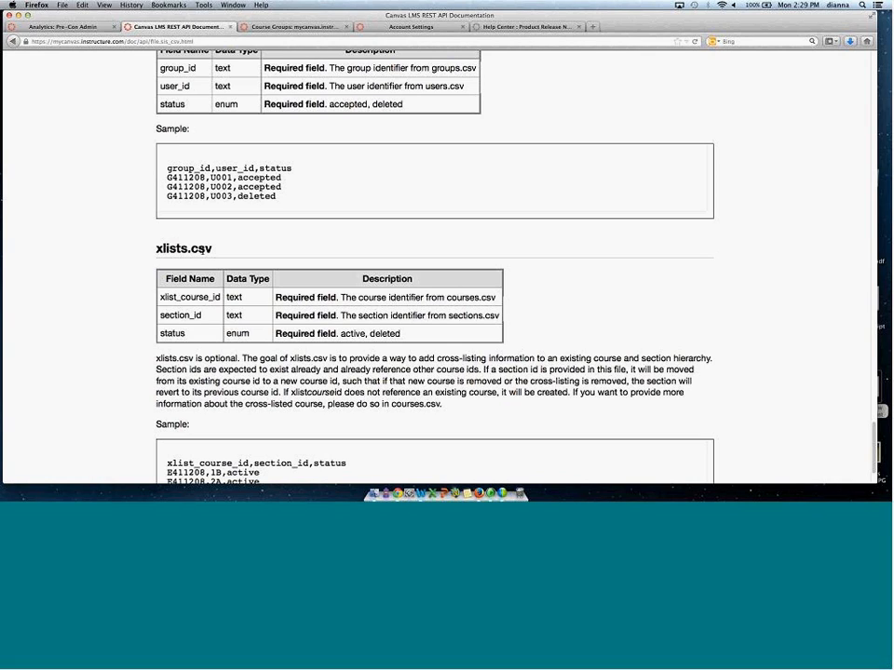
{"action": "left_click_drag", "start_coordinate": [184, 316], "coordinate": [161, 313]}
{"action": "left_click_drag", "start_coordinate": [873, 439], "coordinate": [859, 113]}
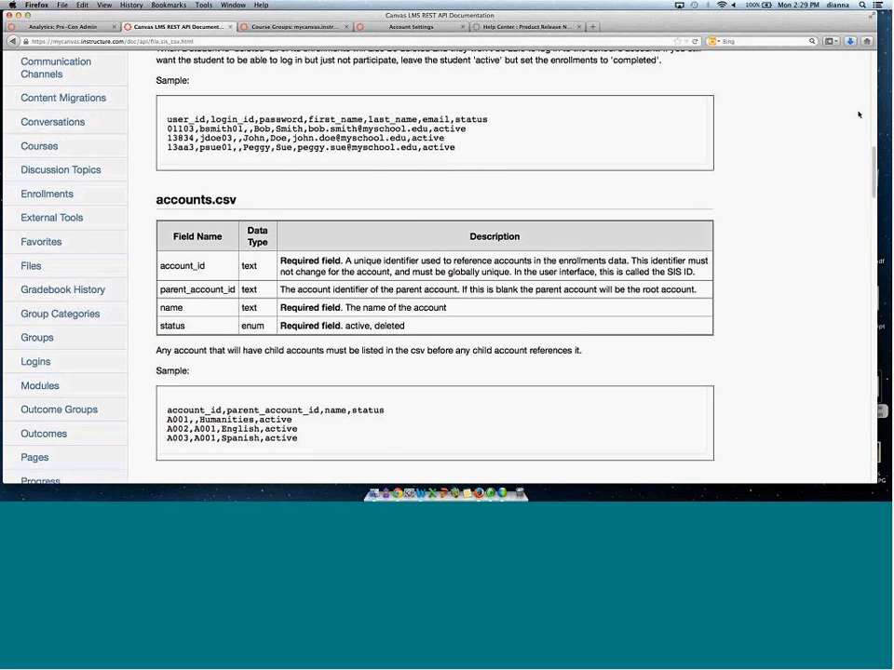
{"action": "scroll", "coordinate": [393, 228], "scroll_direction": "up", "scroll_amount": 15}
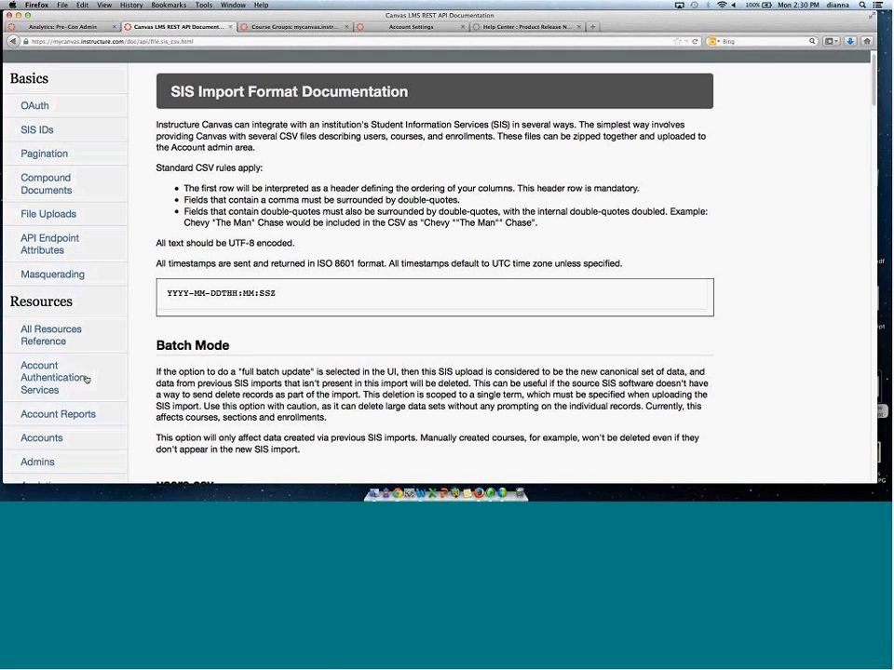
Open the Account Reports API documentation and read through its report object and endpoints.
{"action": "left_click", "coordinate": [58, 412]}
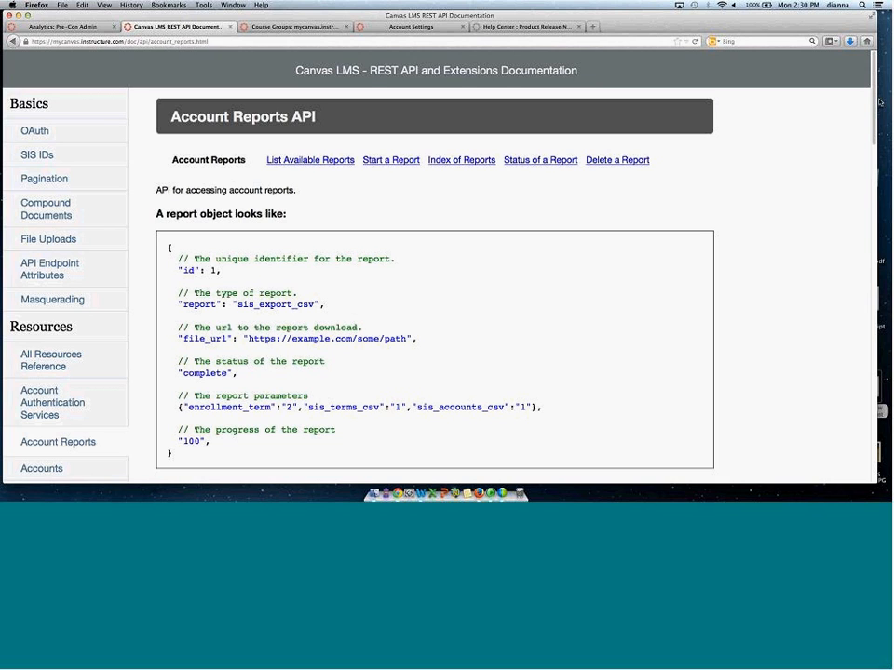
{"action": "scroll", "coordinate": [658, 78], "scroll_direction": "down", "scroll_amount": 5}
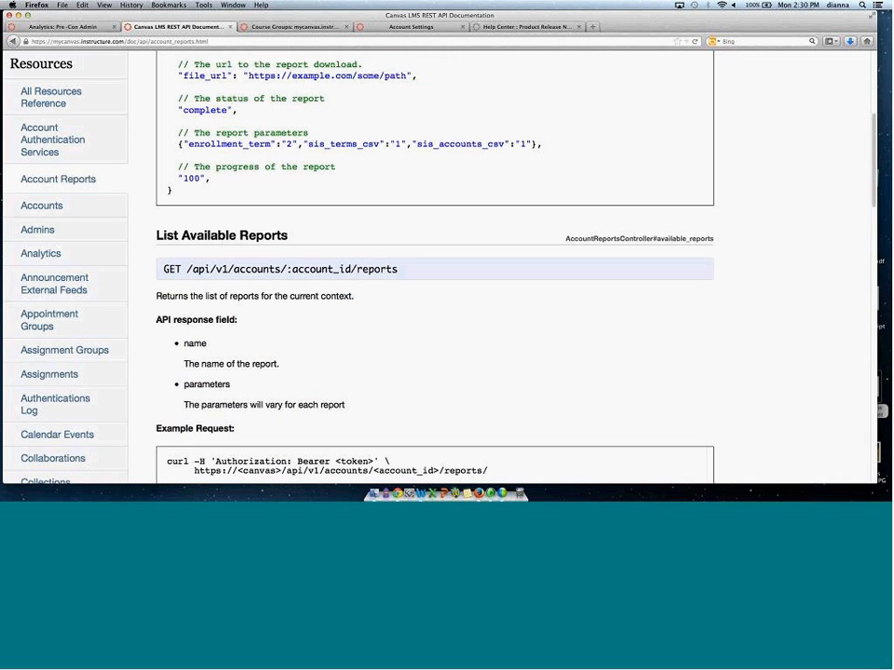
{"action": "scroll", "coordinate": [859, 228], "scroll_direction": "down", "scroll_amount": 5}
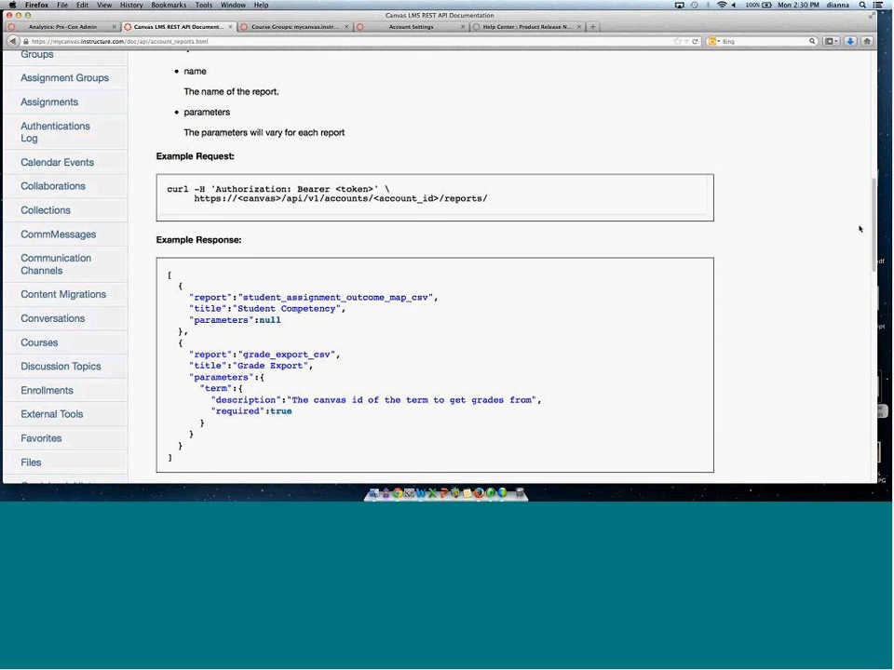
{"action": "scroll", "coordinate": [860, 228], "scroll_direction": "down", "scroll_amount": 10}
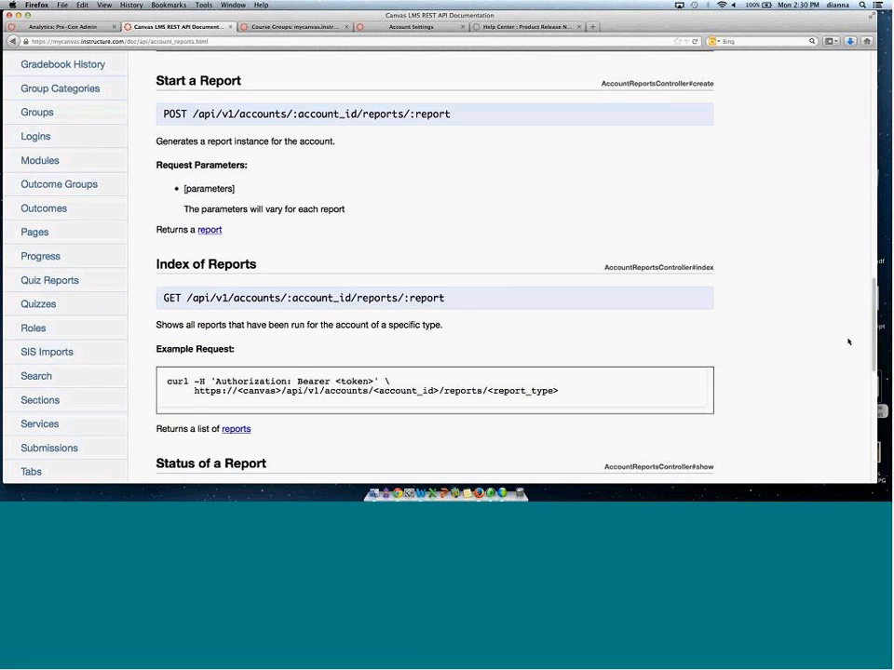
{"action": "scroll", "coordinate": [842, 441], "scroll_direction": "down", "scroll_amount": 10}
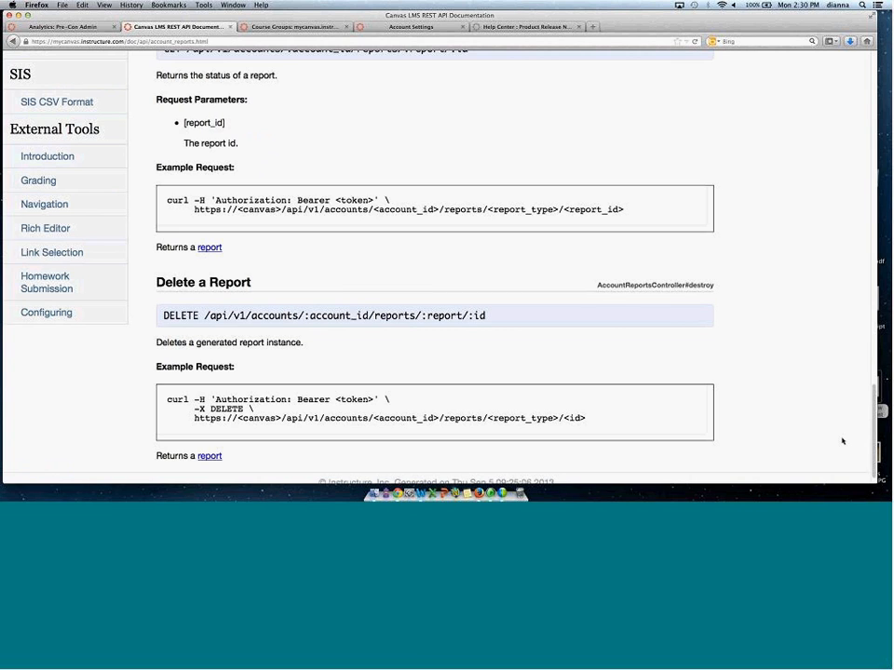
{"action": "scroll", "coordinate": [839, 262], "scroll_direction": "up", "scroll_amount": 10}
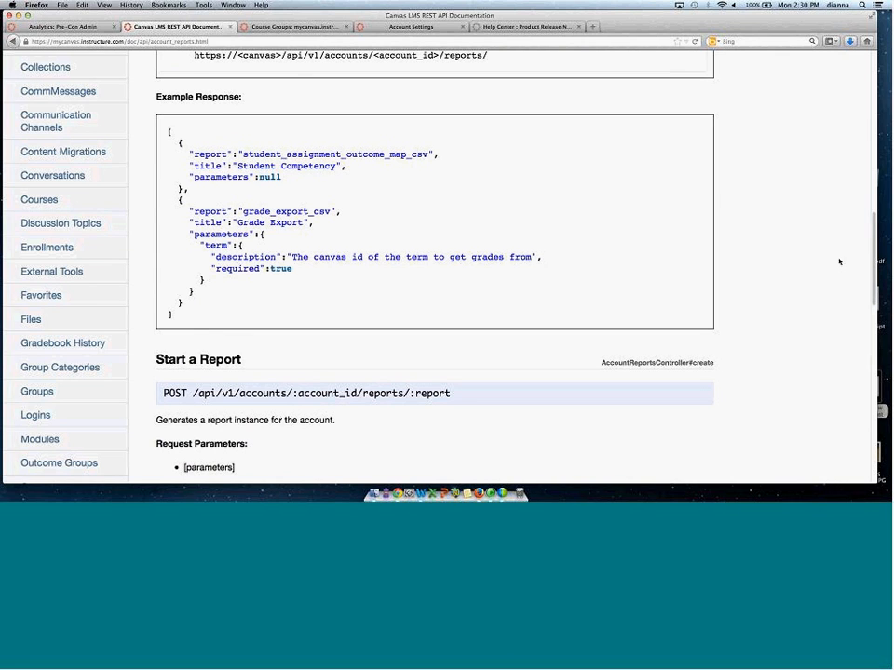
{"action": "scroll", "coordinate": [838, 251], "scroll_direction": "up", "scroll_amount": 2}
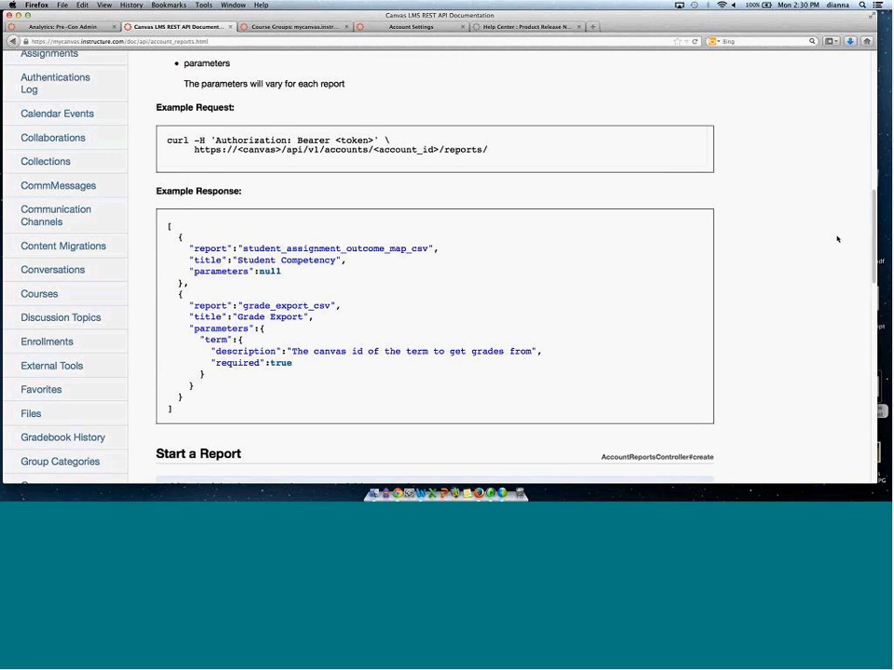
{"action": "scroll", "coordinate": [837, 239], "scroll_direction": "up", "scroll_amount": 10}
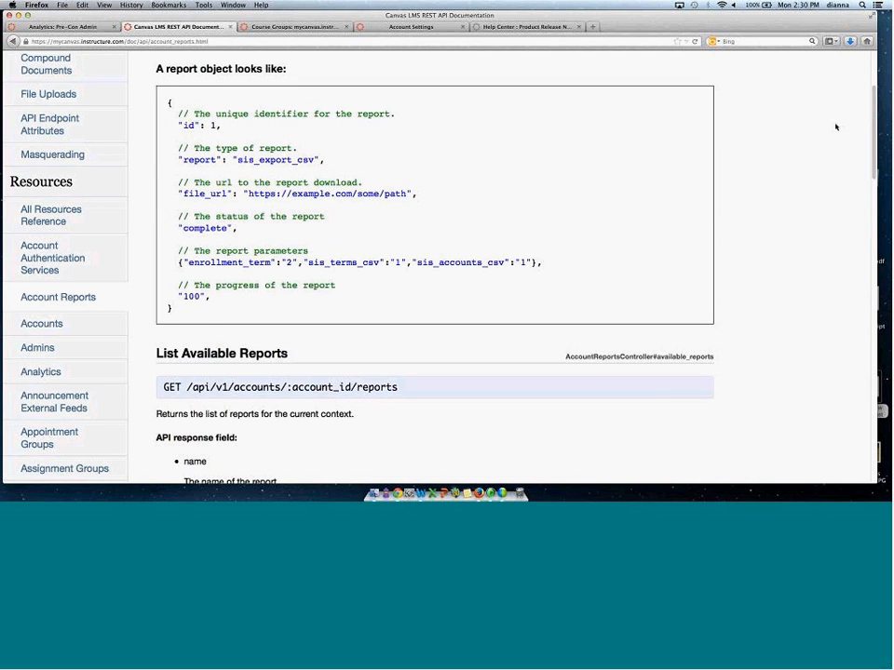
{"action": "scroll", "coordinate": [836, 126], "scroll_direction": "up", "scroll_amount": 3}
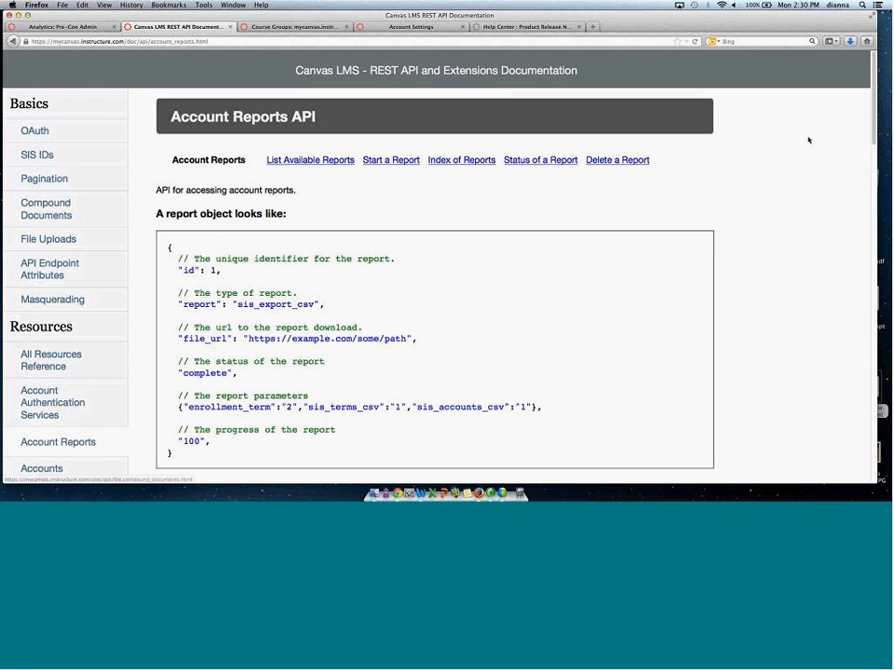
{"action": "scroll", "coordinate": [871, 133], "scroll_direction": "down", "scroll_amount": 3}
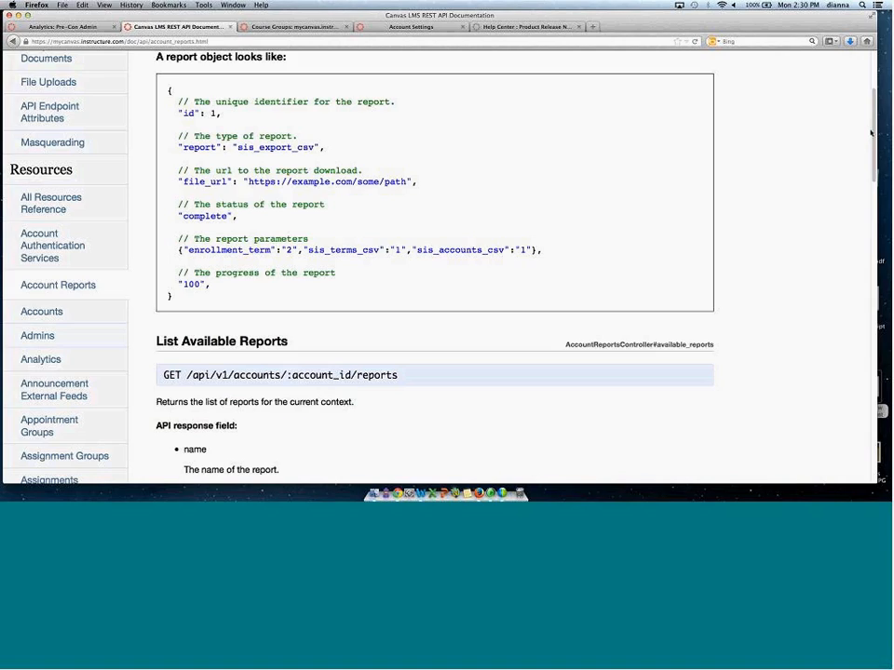
{"action": "scroll", "coordinate": [871, 133], "scroll_direction": "down", "scroll_amount": 4}
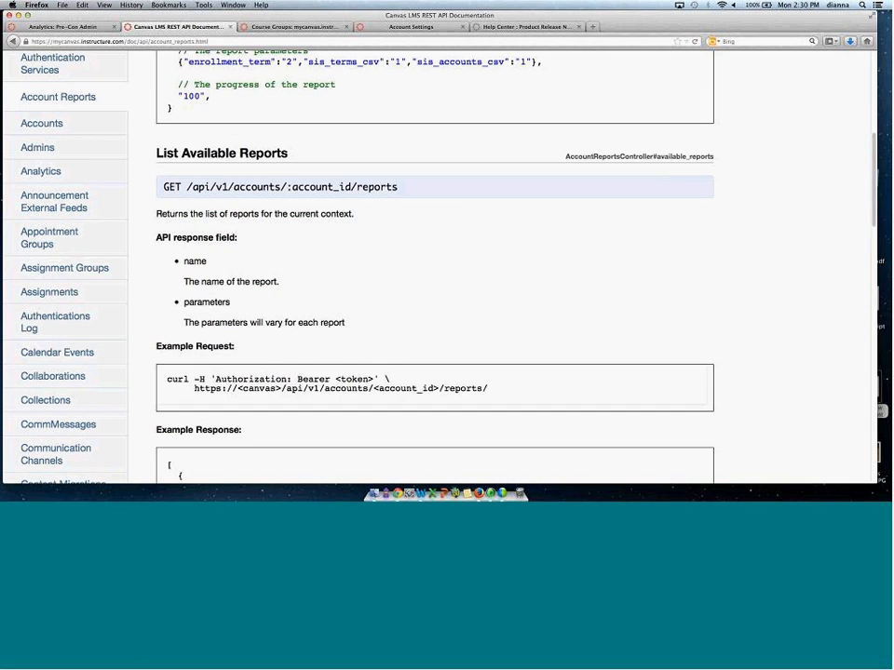
{"action": "scroll", "coordinate": [67, 297], "scroll_direction": "down", "scroll_amount": 4}
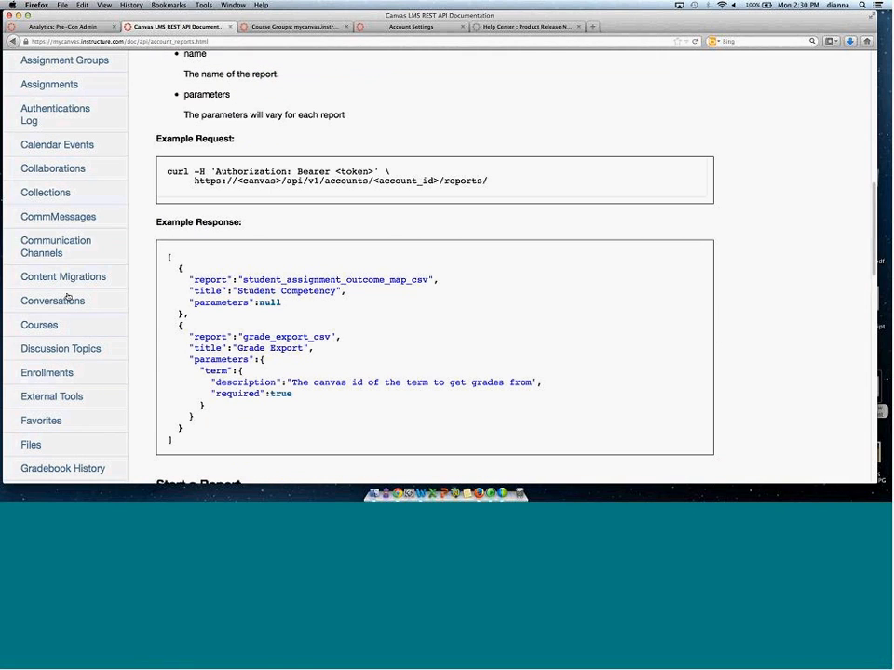
Open the Courses API documentation, then navigate back to the account's SIS Import page.
{"action": "left_click", "coordinate": [41, 325]}
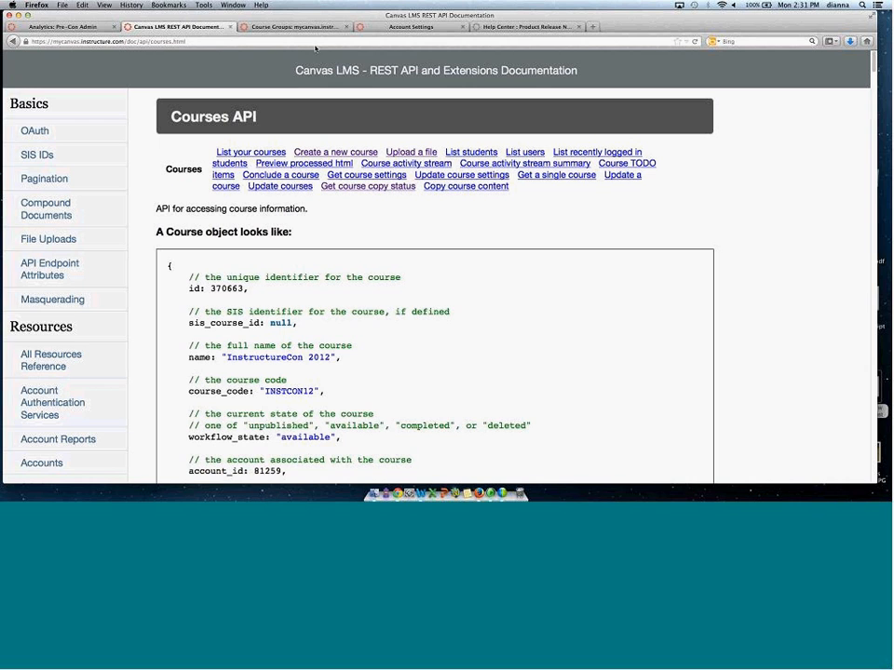
{"action": "left_click", "coordinate": [13, 41]}
{"action": "left_click", "coordinate": [13, 41]}
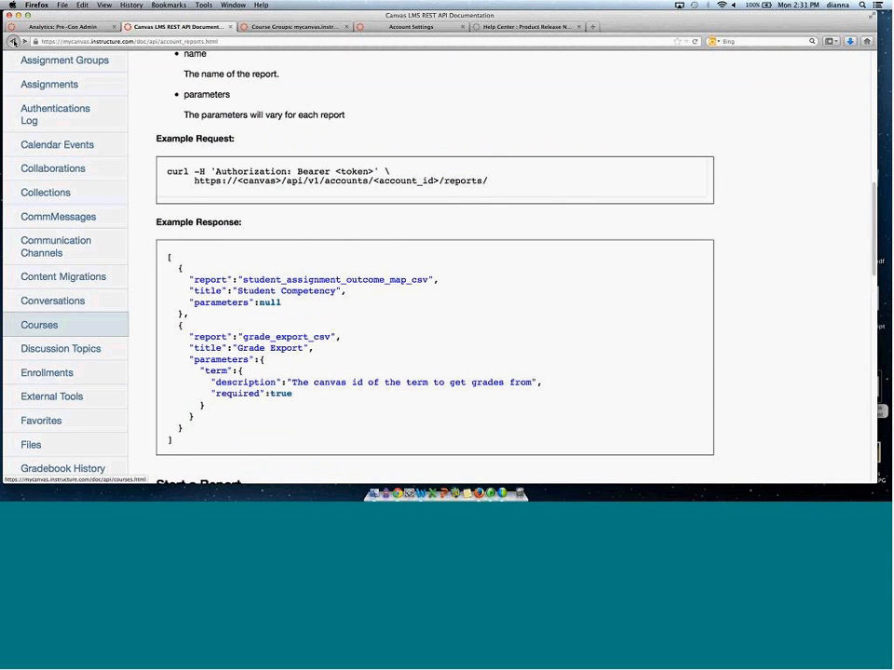
{"action": "left_click", "coordinate": [13, 40]}
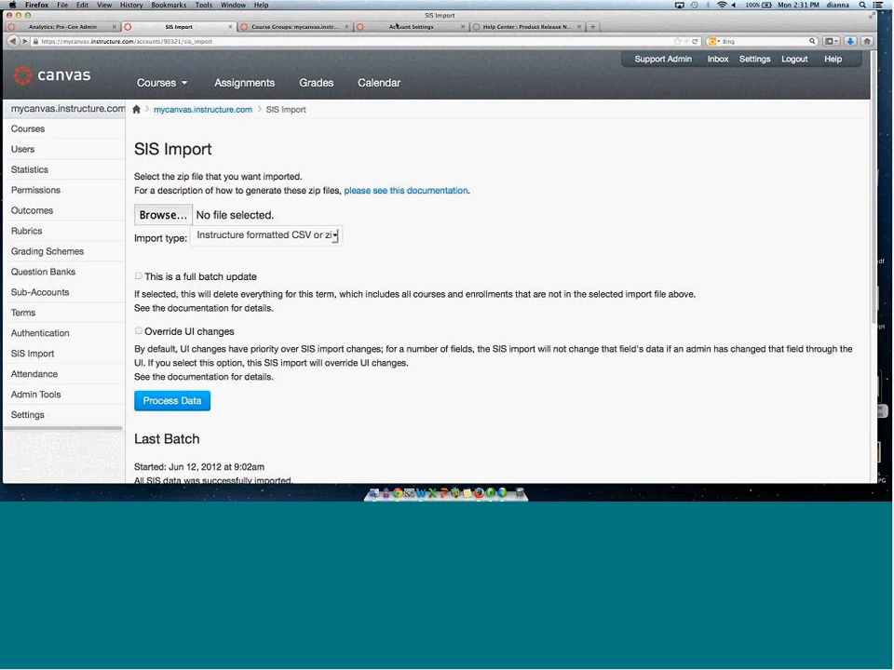
Open the SIS Import csv.zip archive on the desktop and look through its account, courses, enrollments and sections files.
{"action": "left_click_drag", "start_coordinate": [298, 15], "coordinate": [453, 19]}
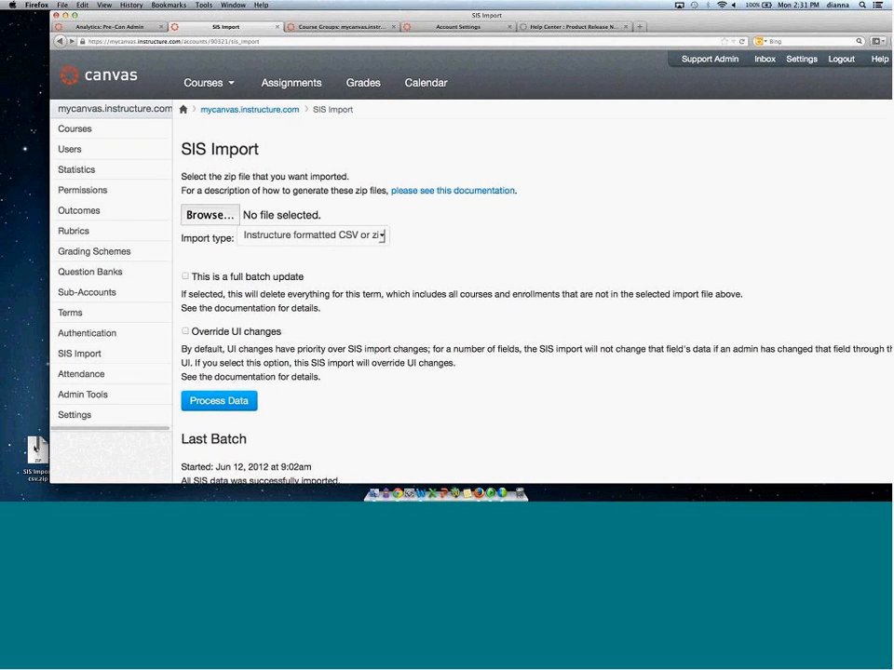
{"action": "left_click", "coordinate": [36, 453]}
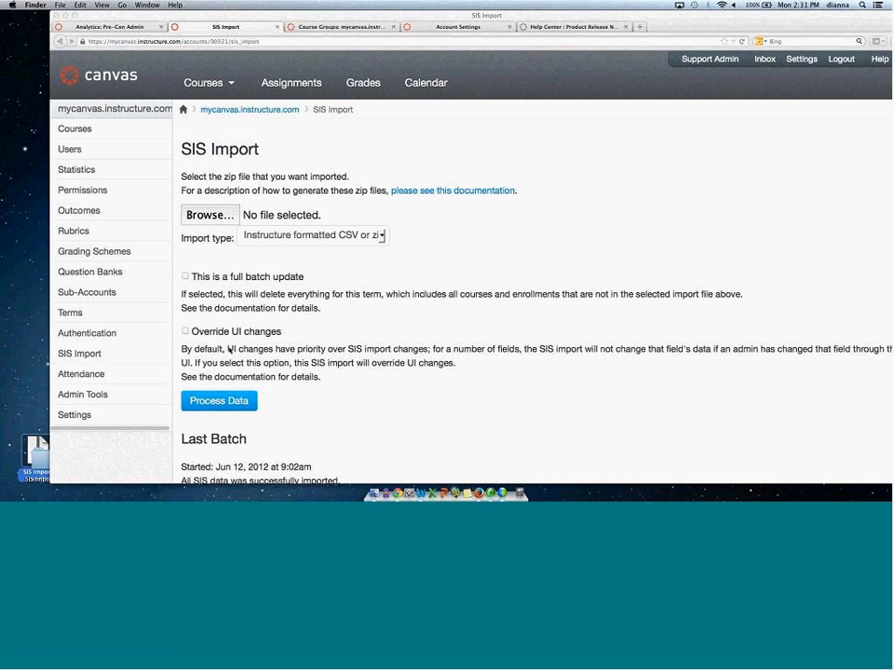
{"action": "left_click_drag", "start_coordinate": [35, 454], "coordinate": [101, 433]}
{"action": "double_click", "coordinate": [36, 453]}
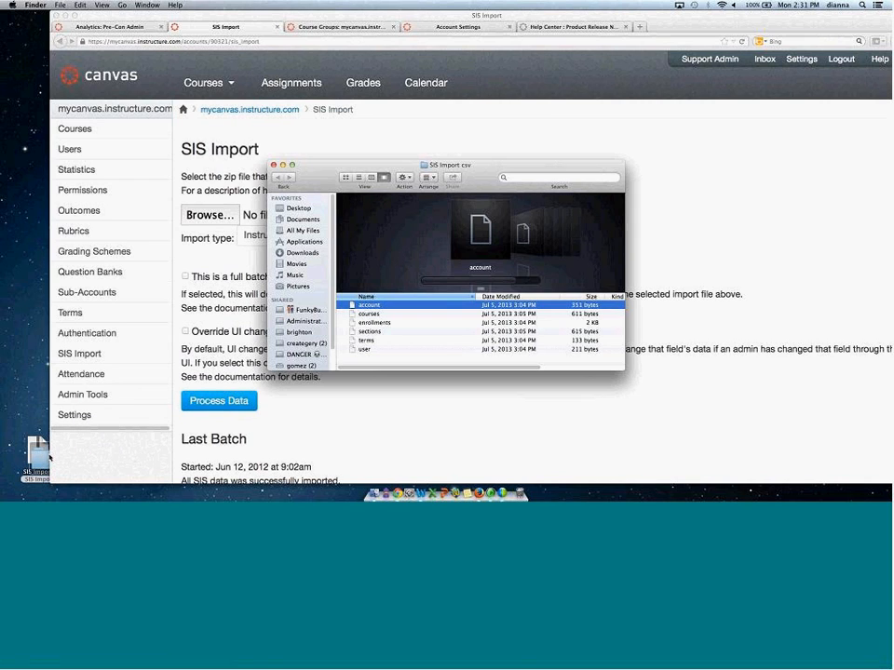
{"action": "left_click", "coordinate": [371, 315]}
{"action": "left_click", "coordinate": [368, 323]}
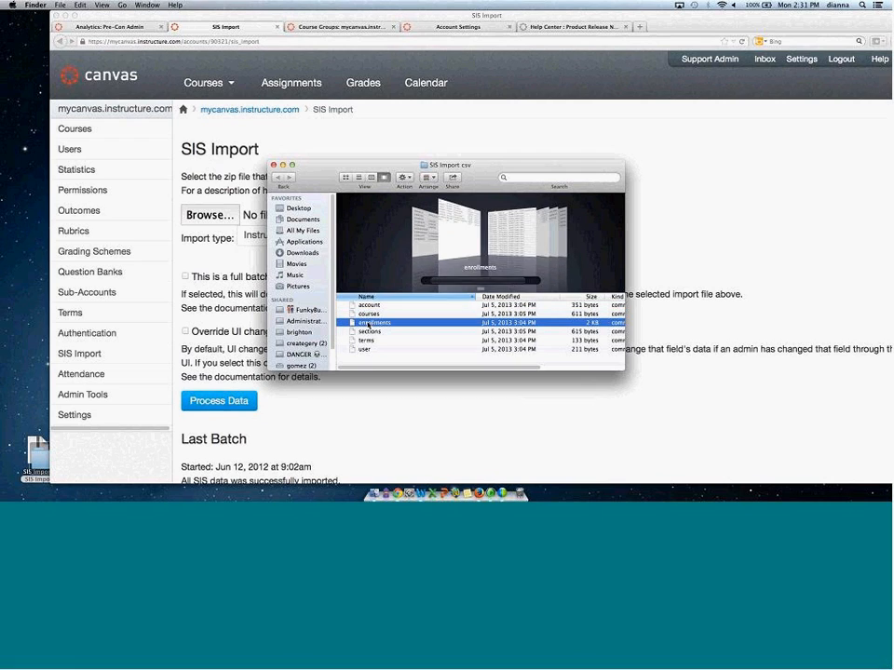
{"action": "left_click", "coordinate": [366, 332]}
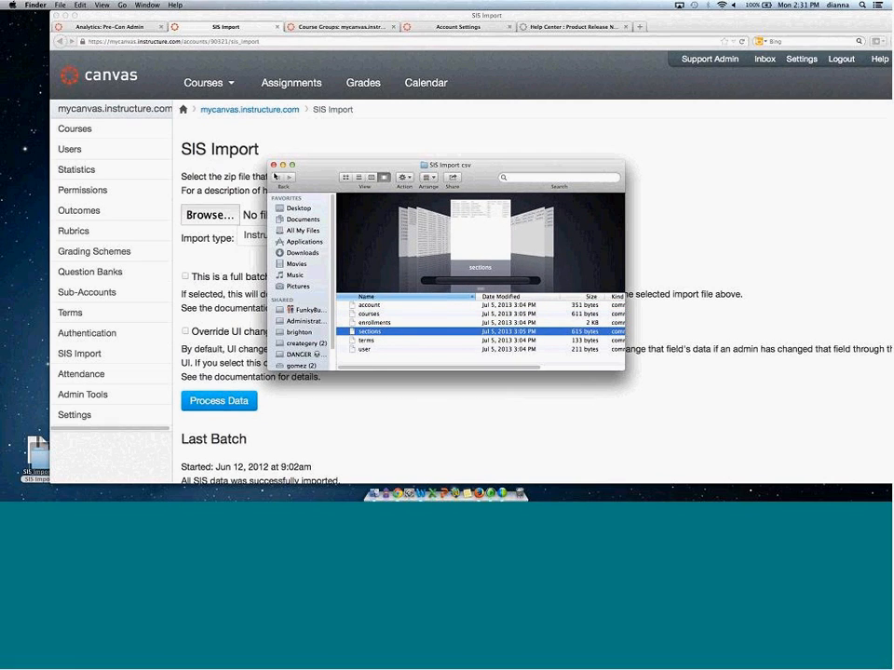
{"action": "left_click", "coordinate": [274, 166]}
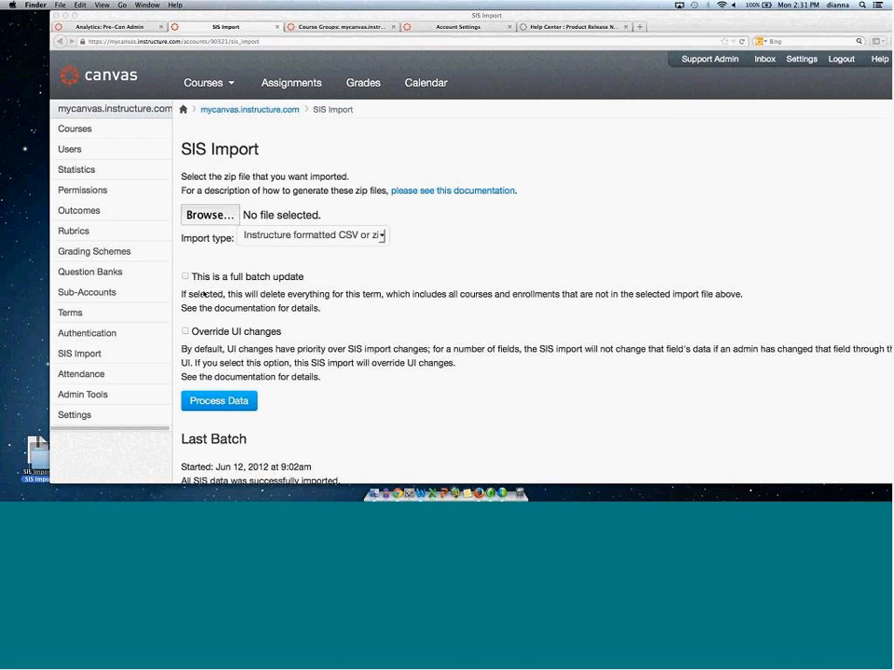
Choose SIS Import csv.zip from the desktop as the file to import.
{"action": "left_click", "coordinate": [16, 348]}
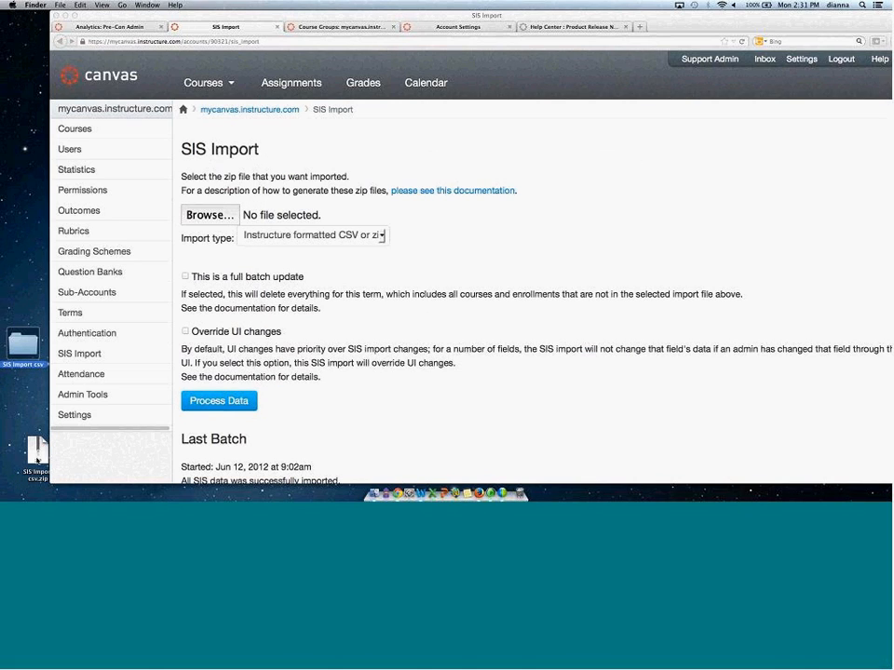
{"action": "left_click", "coordinate": [238, 244]}
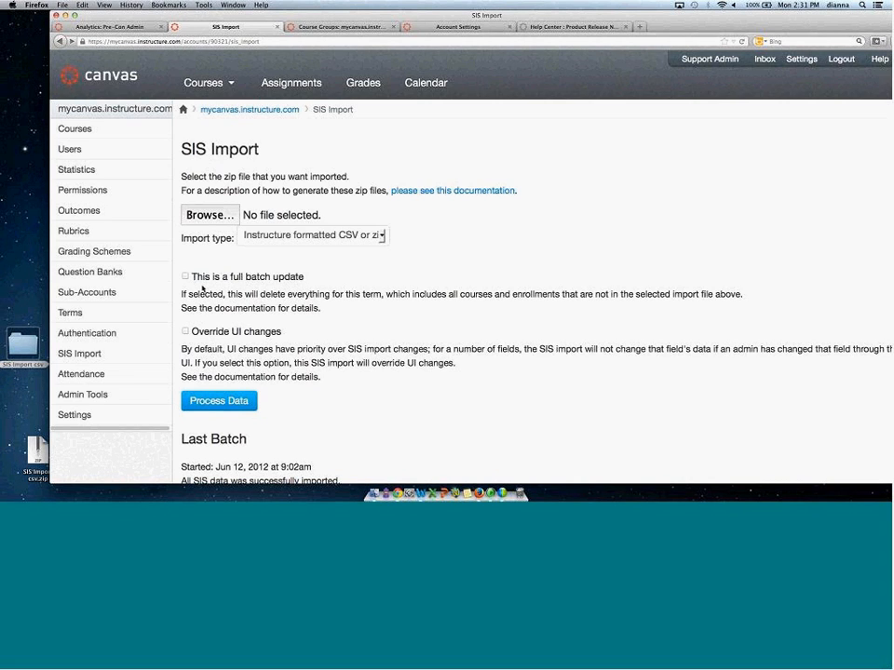
{"action": "left_click", "coordinate": [210, 215]}
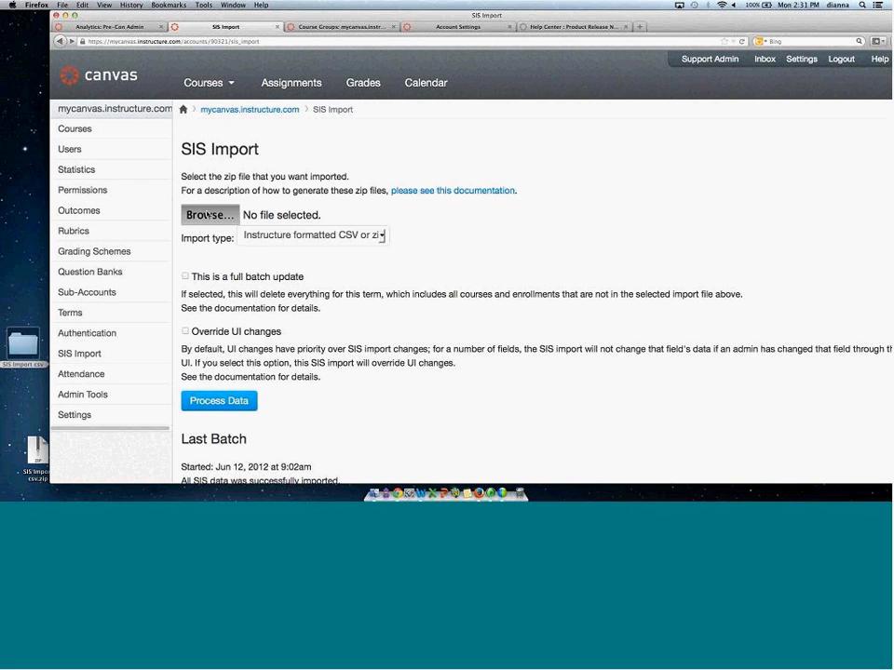
{"action": "left_click", "coordinate": [247, 93]}
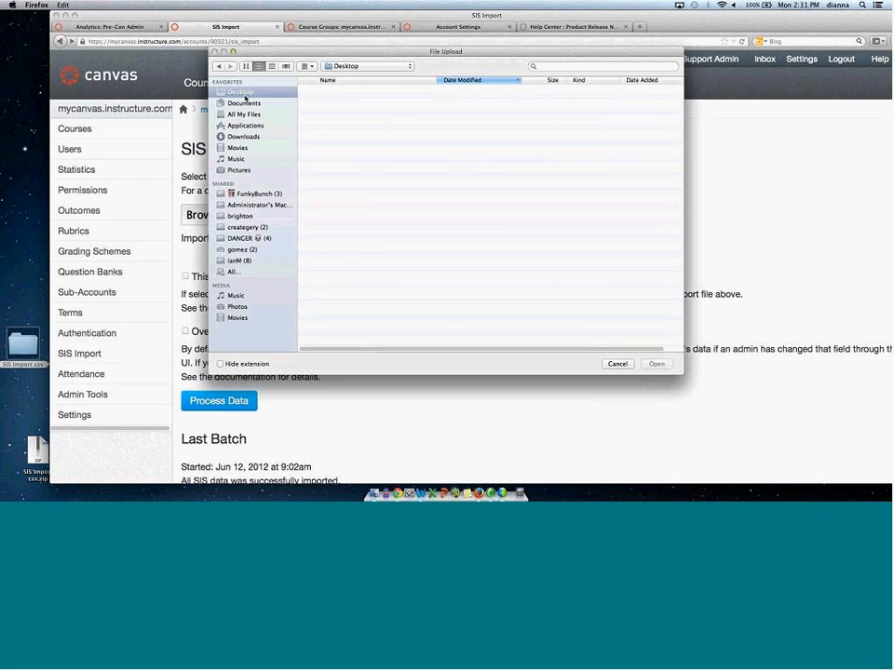
{"action": "left_click", "coordinate": [329, 300]}
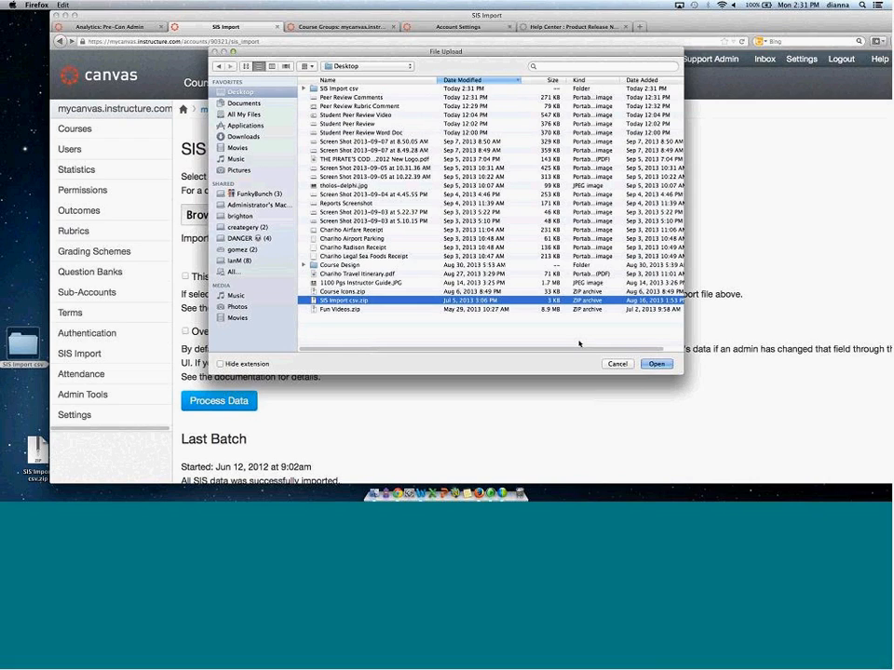
{"action": "left_click", "coordinate": [656, 363]}
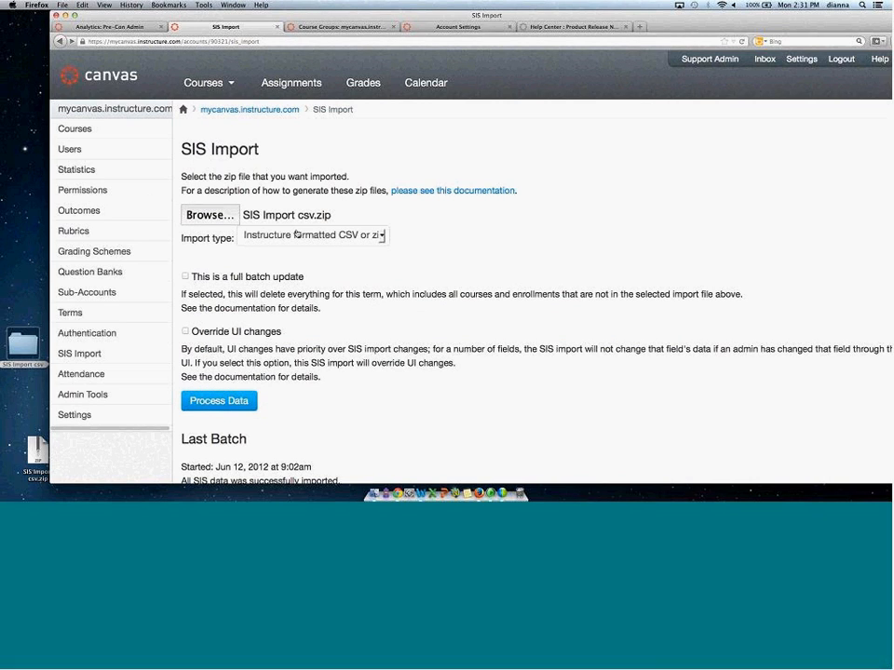
{"action": "left_click", "coordinate": [186, 277]}
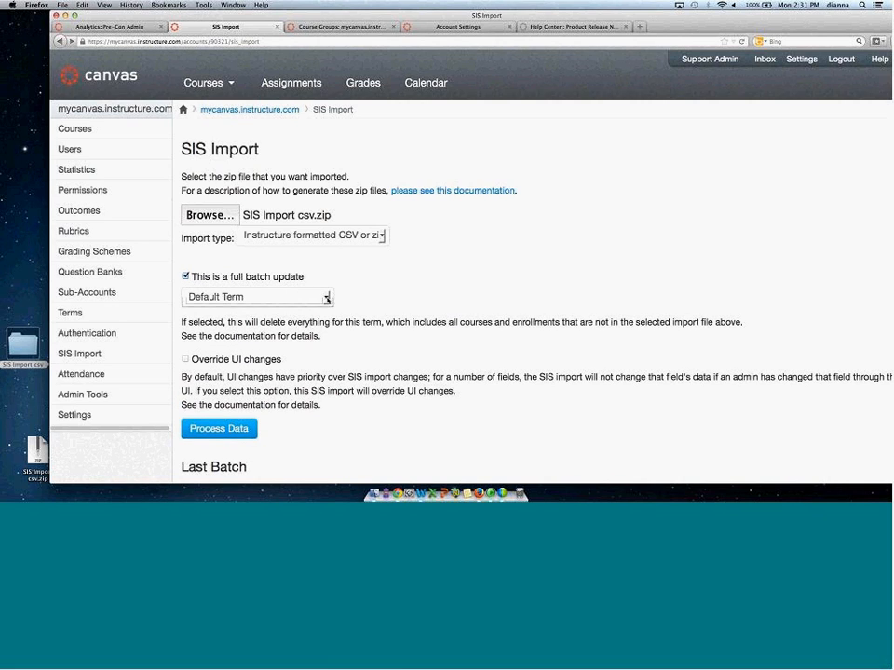
{"action": "left_click", "coordinate": [326, 299]}
{"action": "left_click", "coordinate": [371, 266]}
{"action": "left_click", "coordinate": [185, 277]}
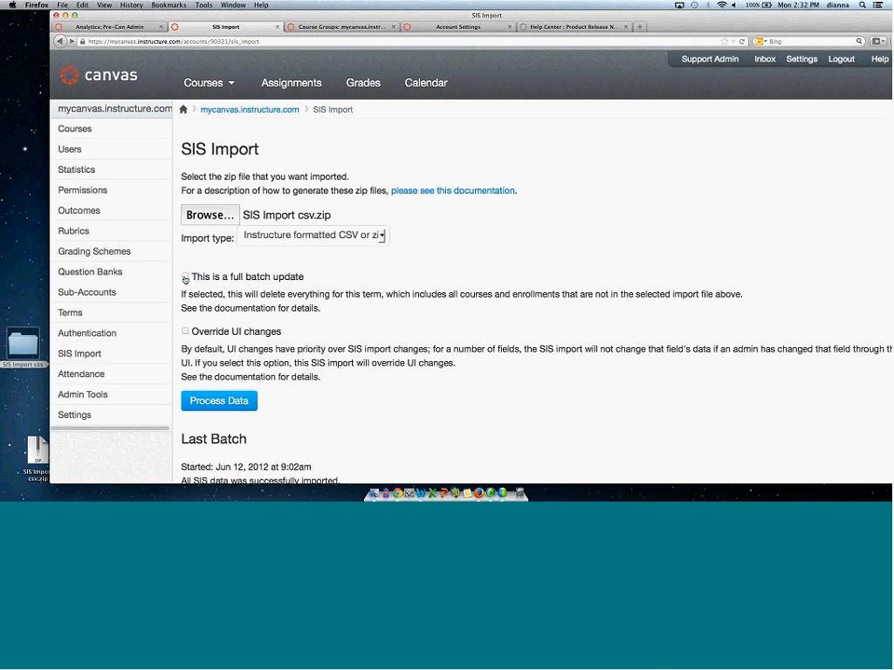
Enable the Override UI changes option for this SIS import.
{"action": "left_click", "coordinate": [186, 330]}
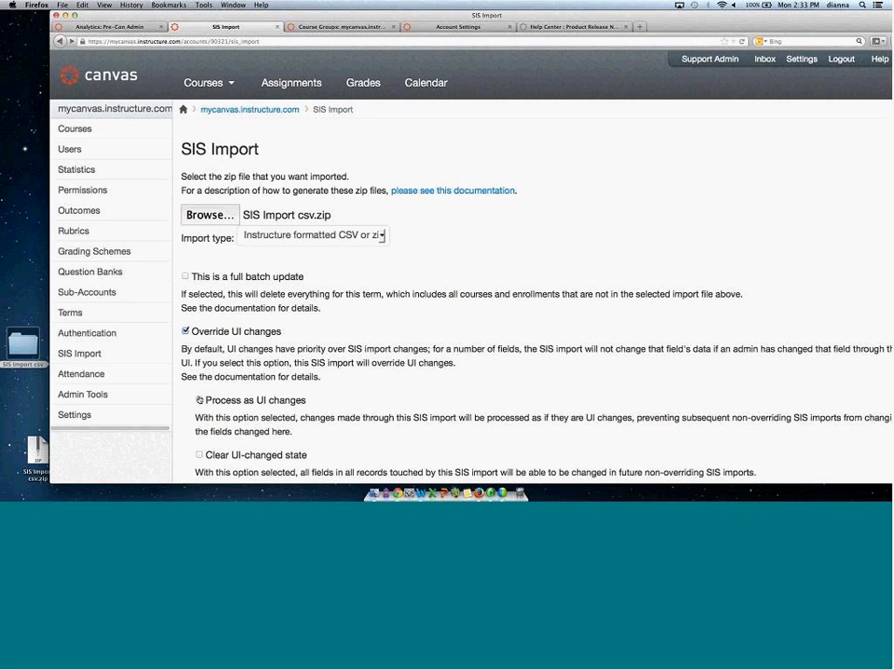
Turn off the Override UI changes option for this SIS import.
{"action": "left_click", "coordinate": [201, 399]}
{"action": "left_click", "coordinate": [201, 400]}
{"action": "left_click", "coordinate": [185, 331]}
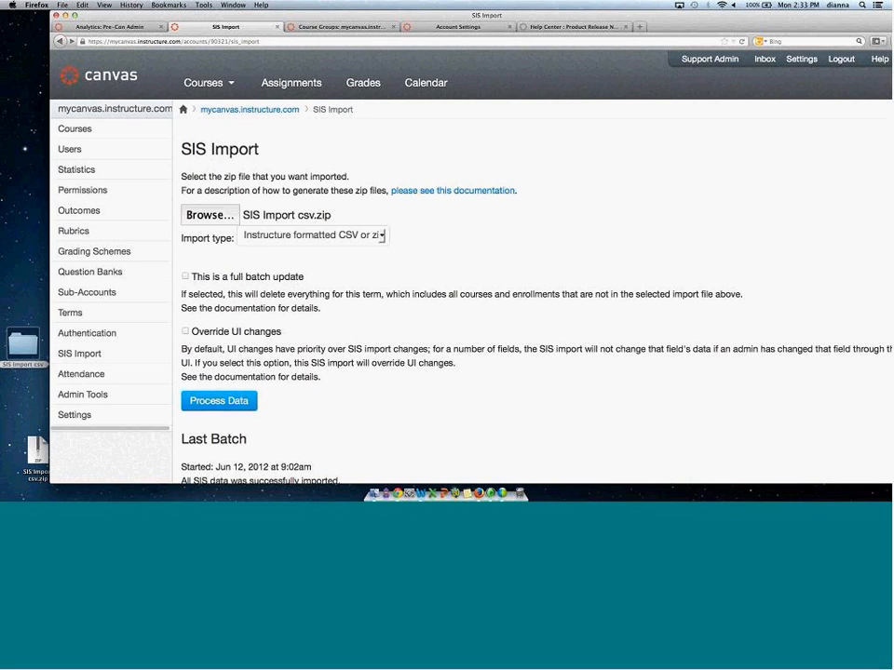
Review the Last Batch summary of imported items on the SIS Import page.
{"action": "left_click_drag", "start_coordinate": [599, 16], "coordinate": [564, 17]}
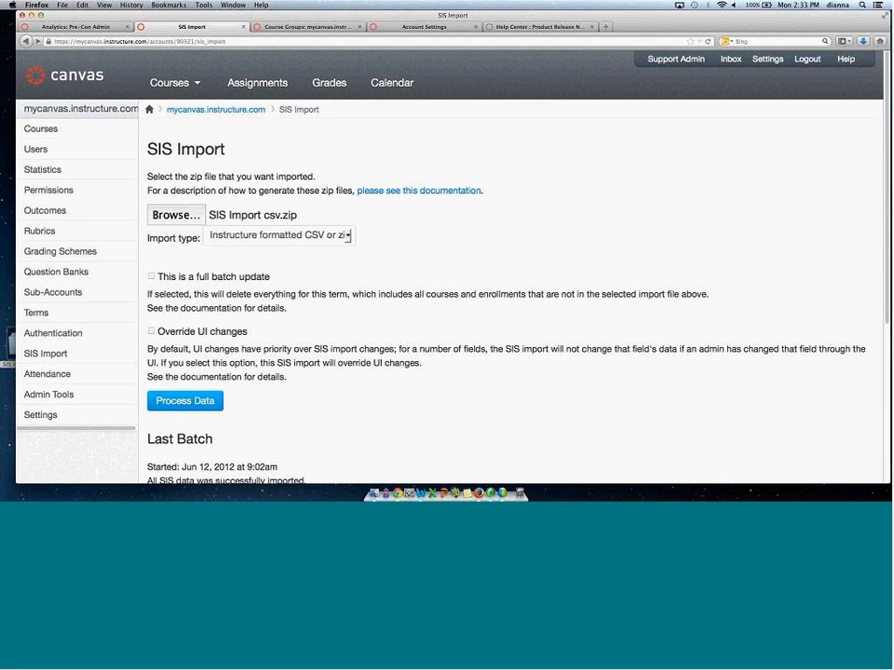
{"action": "scroll", "coordinate": [875, 168], "scroll_direction": "down", "scroll_amount": 3}
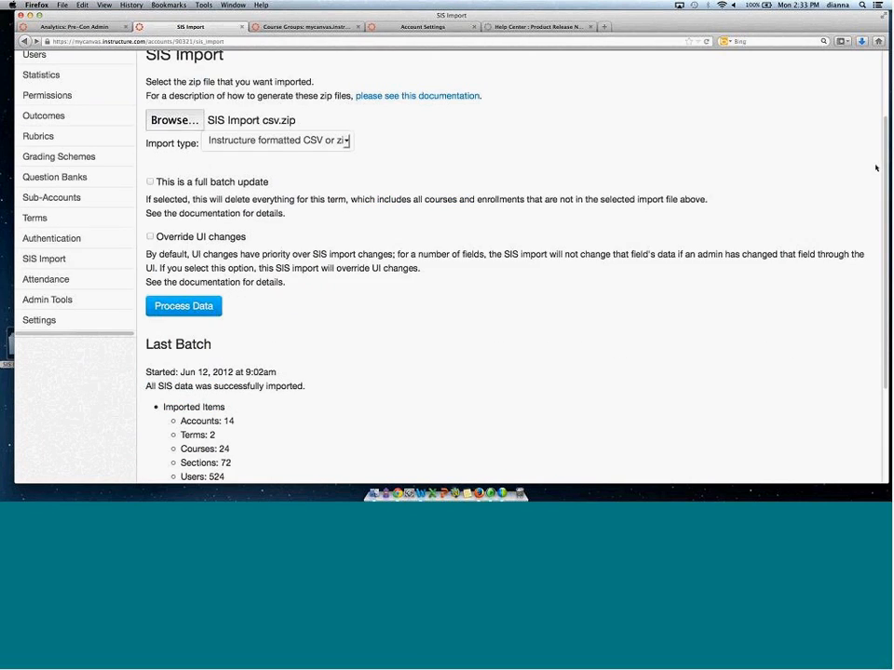
{"action": "scroll", "coordinate": [875, 186], "scroll_direction": "down", "scroll_amount": 2}
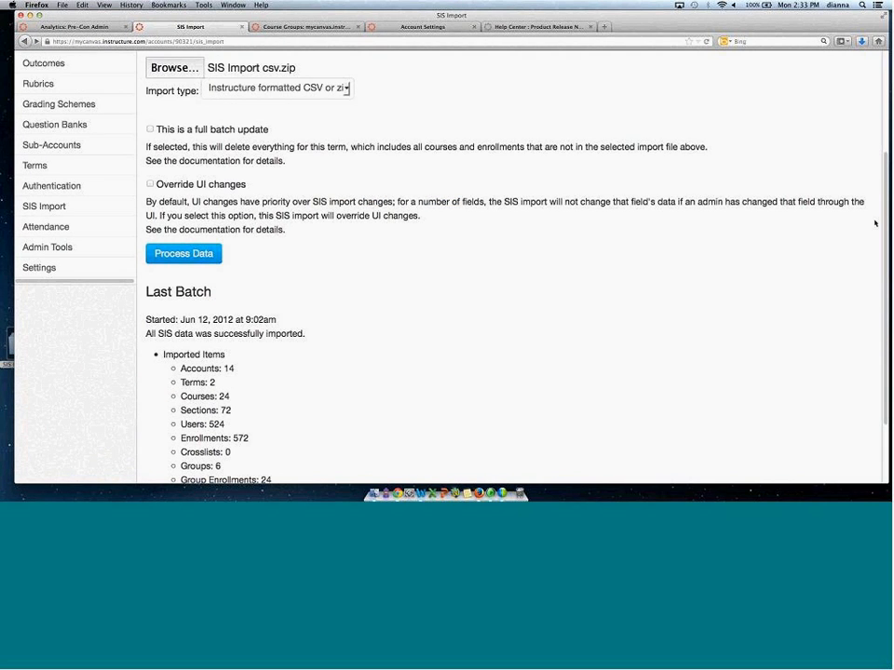
{"action": "scroll", "coordinate": [875, 223], "scroll_direction": "down", "scroll_amount": 1}
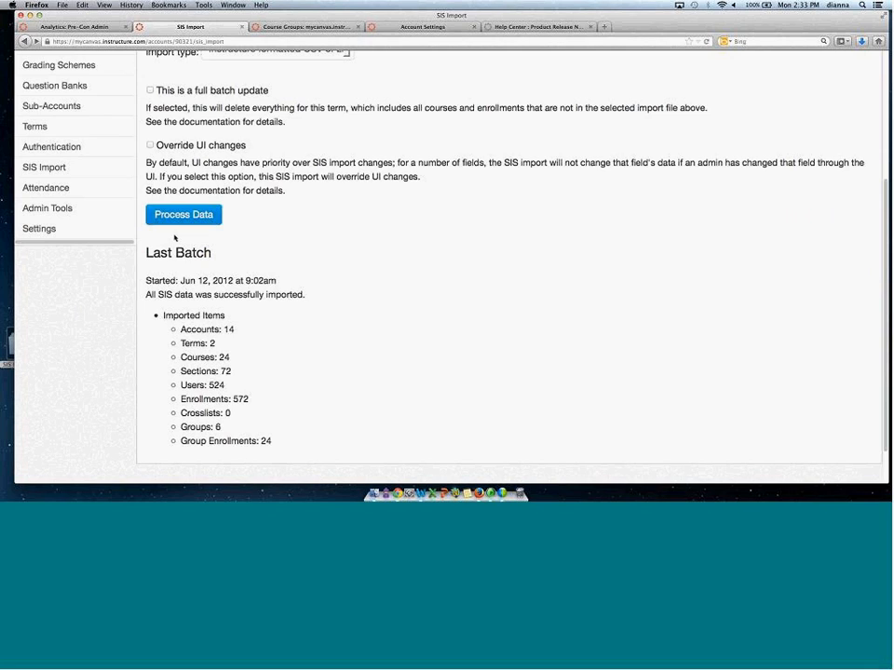
{"action": "left_click_drag", "start_coordinate": [150, 293], "coordinate": [241, 309]}
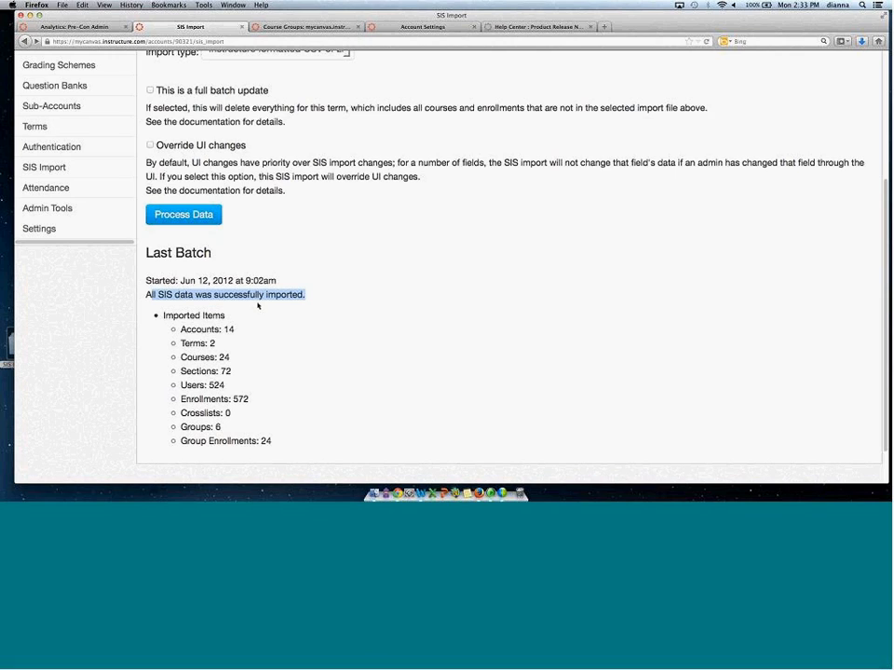
{"action": "left_click_drag", "start_coordinate": [180, 329], "coordinate": [236, 330]}
{"action": "left_click_drag", "start_coordinate": [183, 344], "coordinate": [295, 355]}
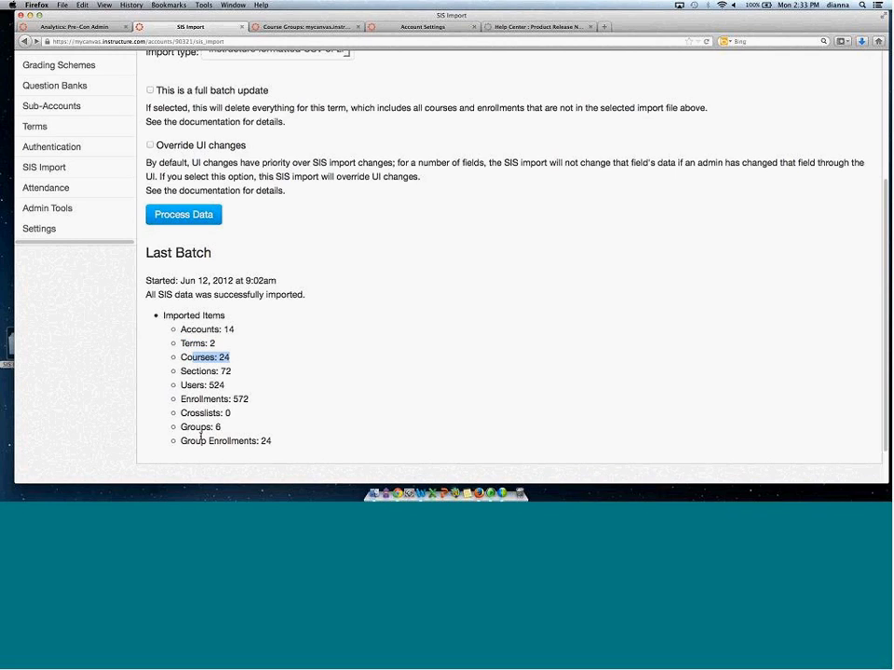
{"action": "left_click_drag", "start_coordinate": [181, 428], "coordinate": [228, 434]}
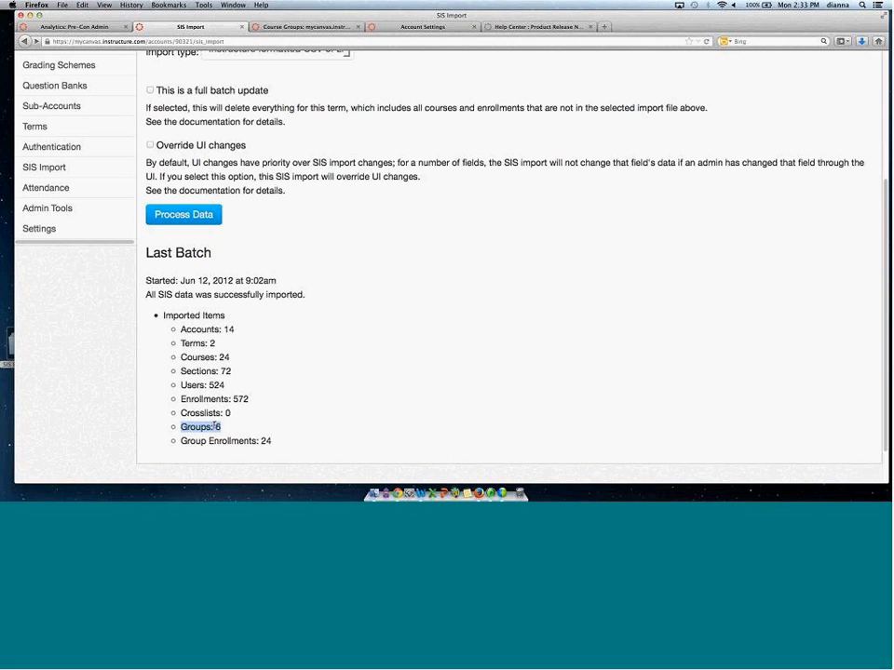
{"action": "left_click_drag", "start_coordinate": [179, 329], "coordinate": [244, 339]}
{"action": "left_click", "coordinate": [243, 338]}
{"action": "scroll", "coordinate": [665, 182], "scroll_direction": "up", "scroll_amount": 4}
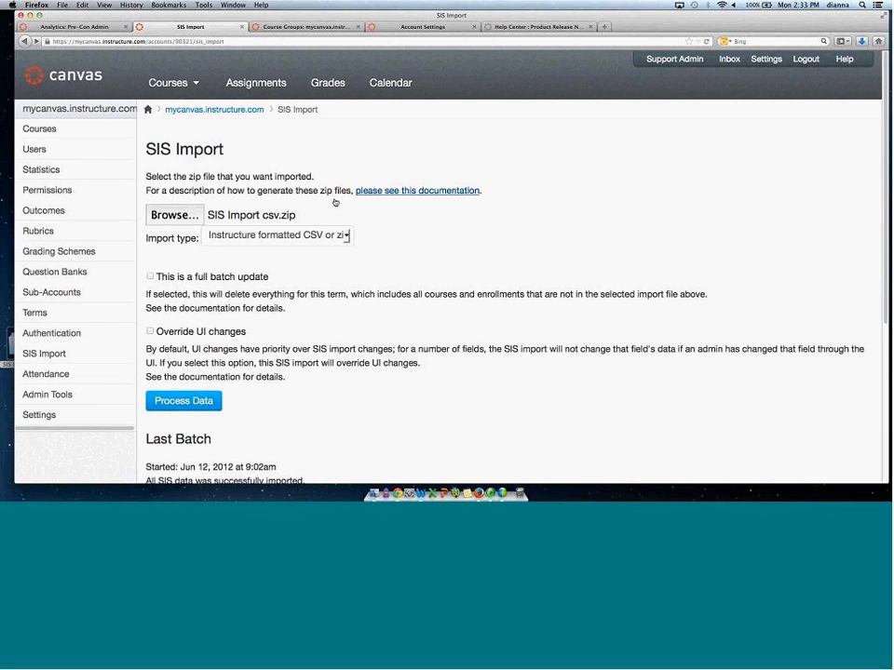
Open the Authentication settings and preview the configuration fields for an LDAP identity provider.
{"action": "left_click", "coordinate": [53, 332]}
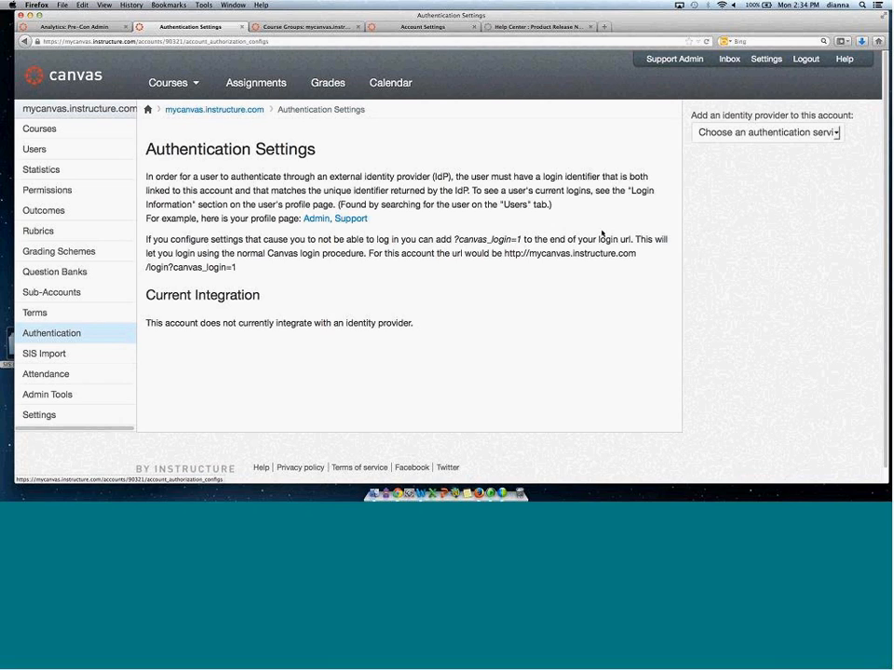
{"action": "left_click", "coordinate": [835, 133]}
{"action": "left_click", "coordinate": [783, 173]}
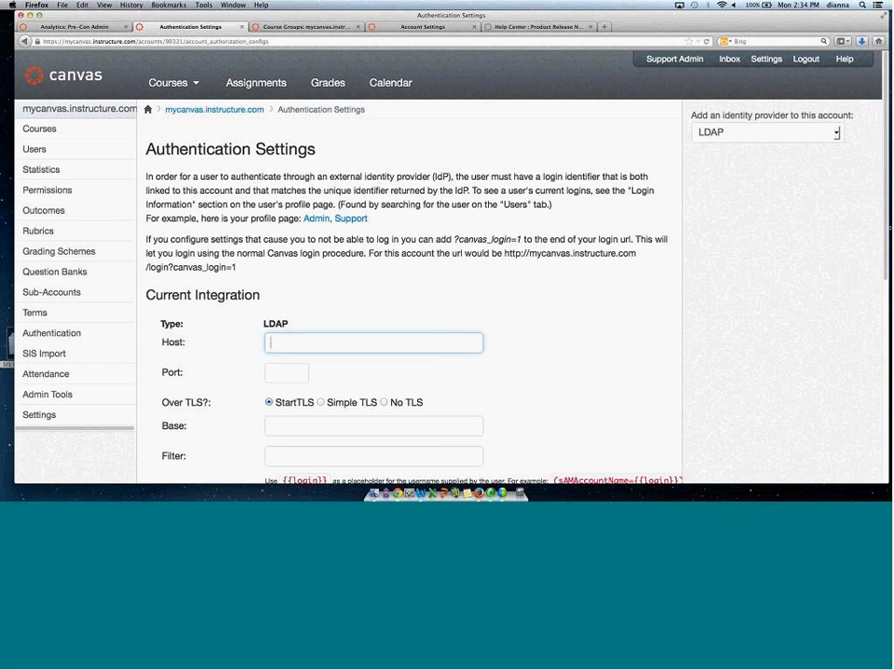
{"action": "left_click_drag", "start_coordinate": [886, 228], "coordinate": [886, 389]}
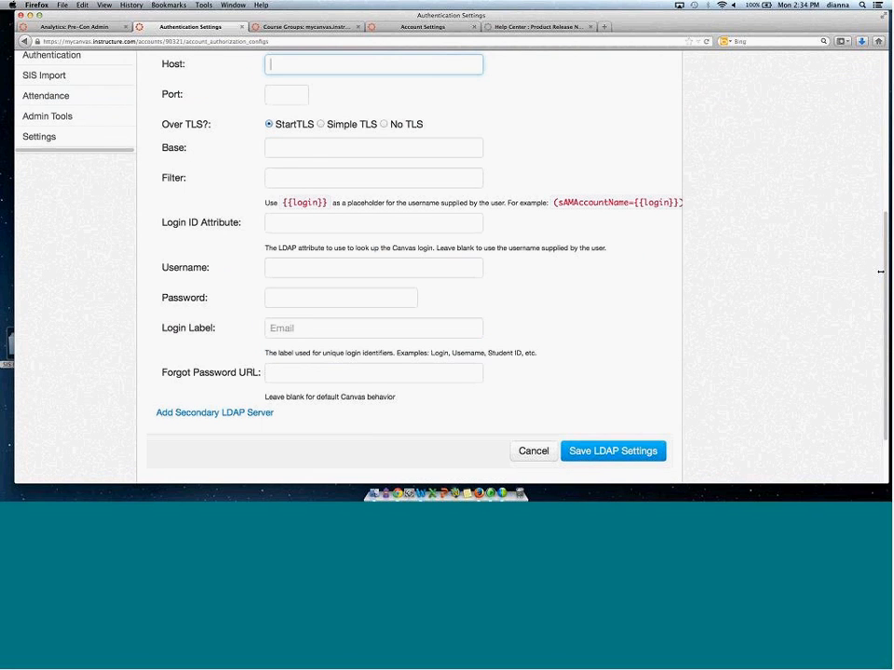
{"action": "scroll", "coordinate": [453, 306], "scroll_direction": "up", "scroll_amount": 5}
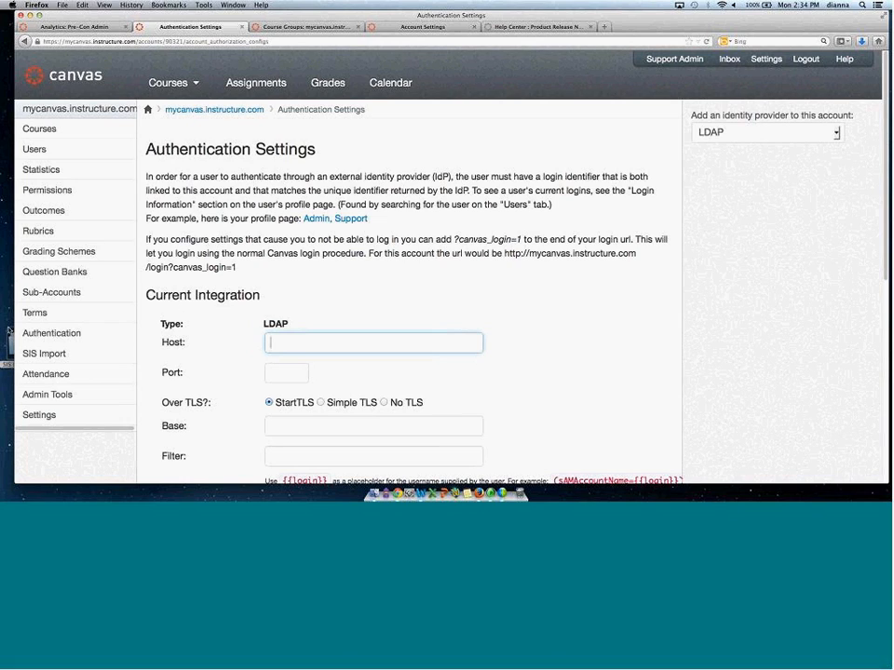
Open Admin Tools and enter course ID 596666 in the deleted course search field.
{"action": "left_click", "coordinate": [55, 395]}
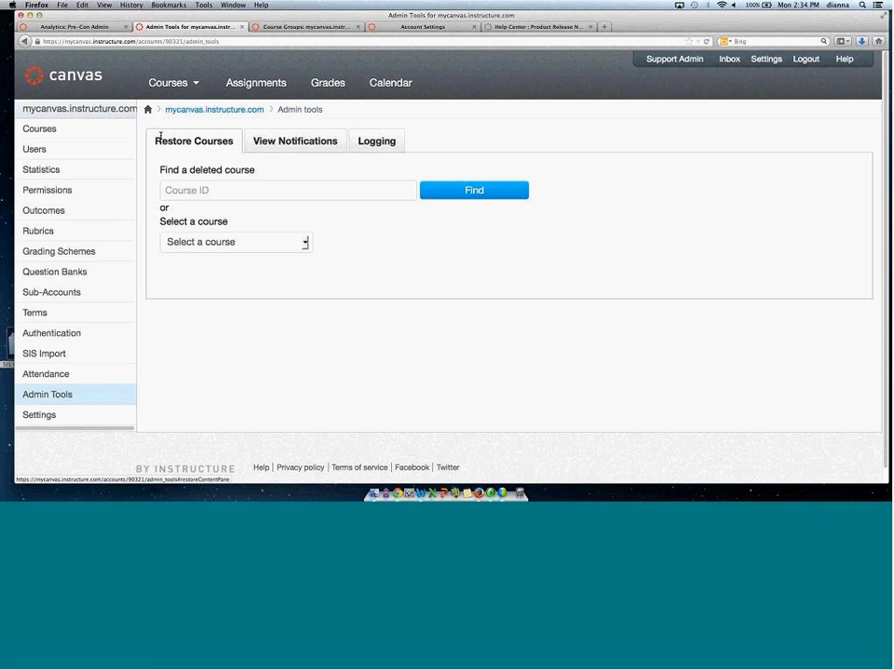
{"action": "left_click", "coordinate": [165, 190]}
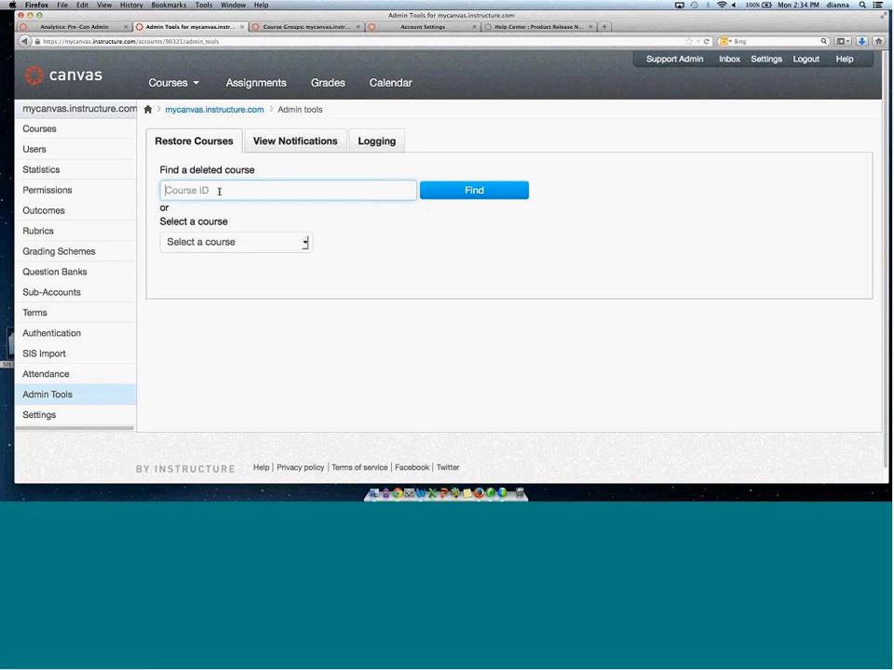
{"action": "left_click", "coordinate": [221, 190]}
{"action": "left_click", "coordinate": [186, 205]}
{"action": "left_click_drag", "start_coordinate": [171, 190], "coordinate": [203, 192]}
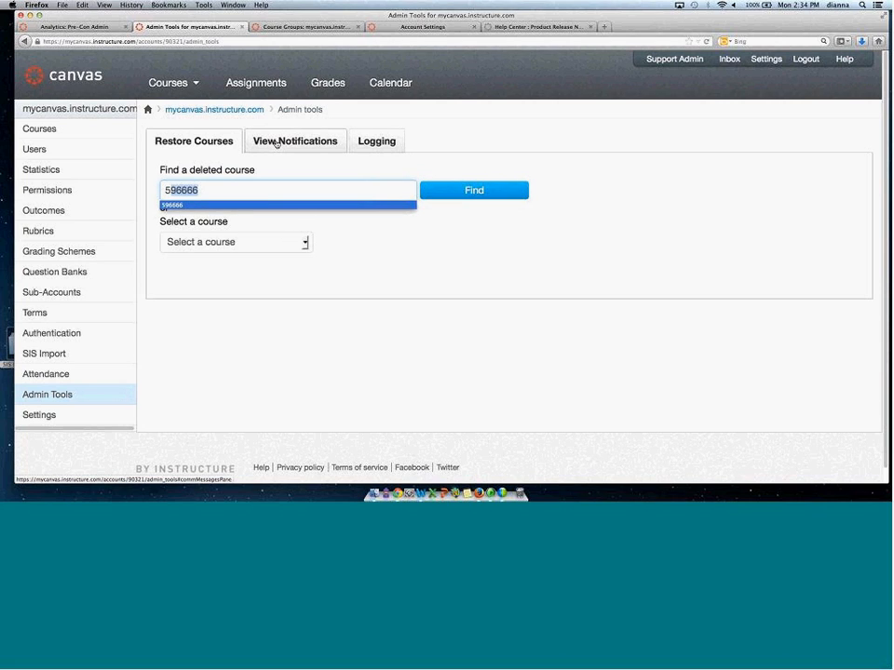
View the Notifications and Logging sections of Admin Tools.
{"action": "left_click", "coordinate": [223, 144]}
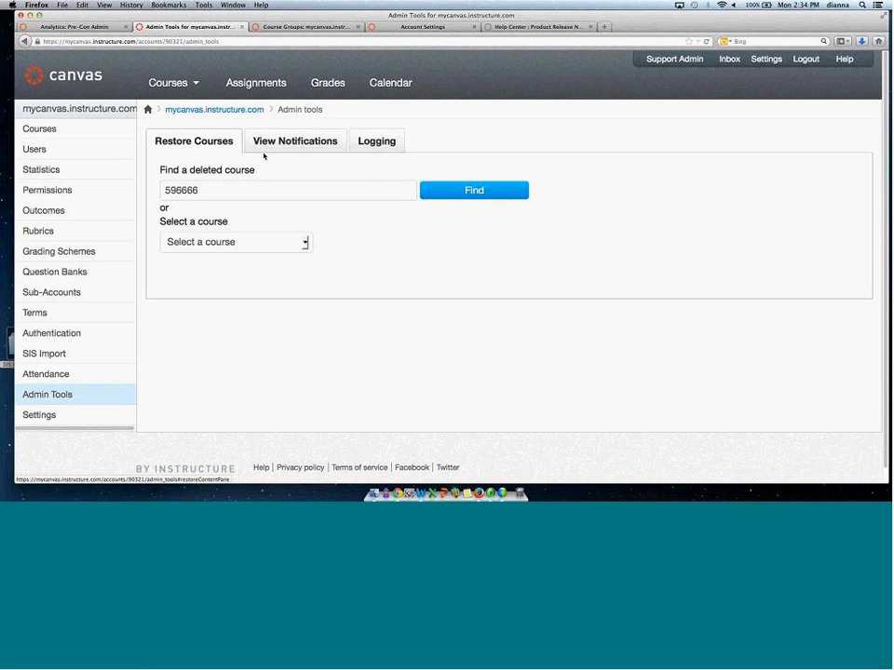
{"action": "left_click", "coordinate": [296, 145]}
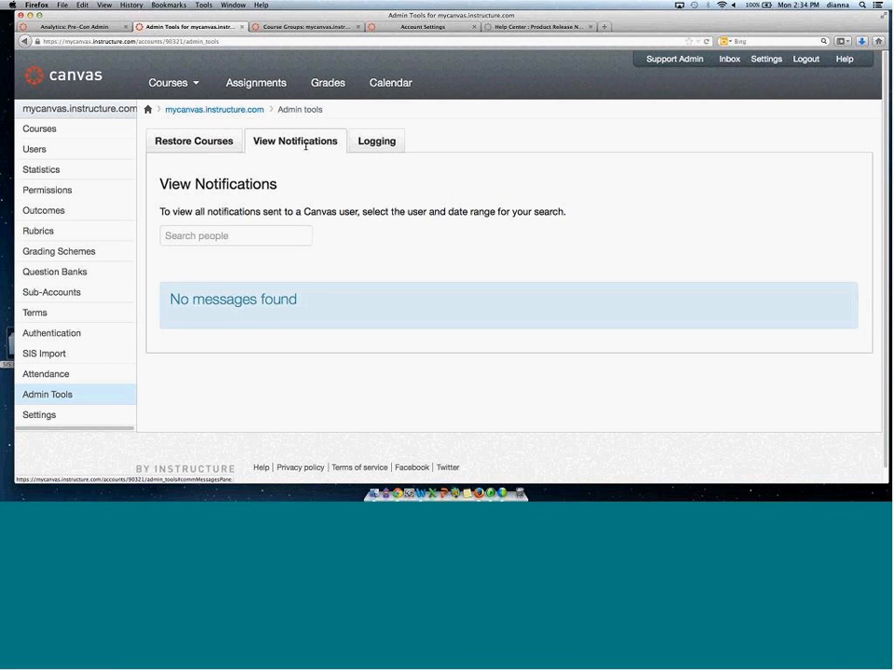
{"action": "left_click", "coordinate": [377, 142]}
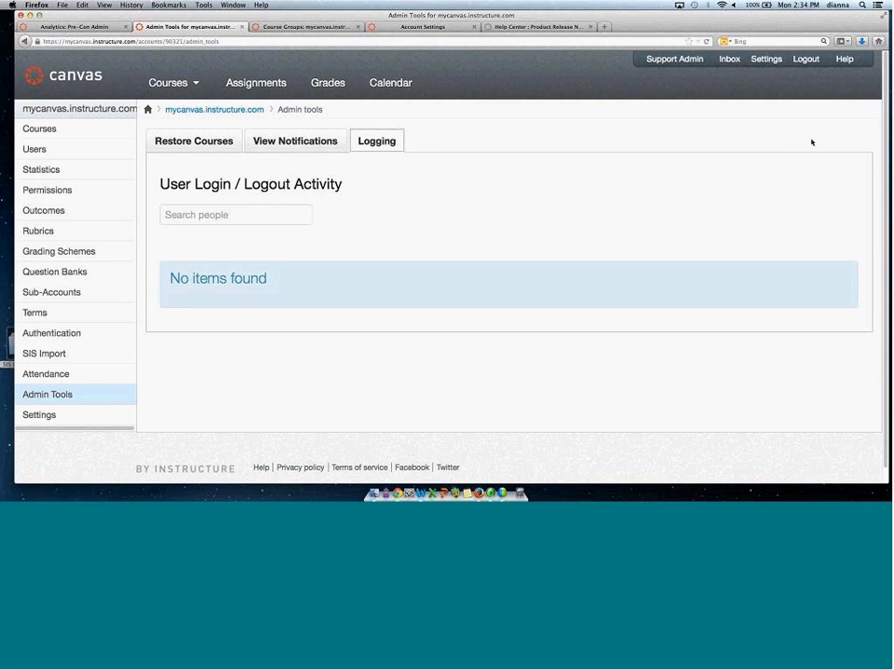
Visit the account's Attendance report page and its Learning Outcomes page.
{"action": "left_click", "coordinate": [47, 374]}
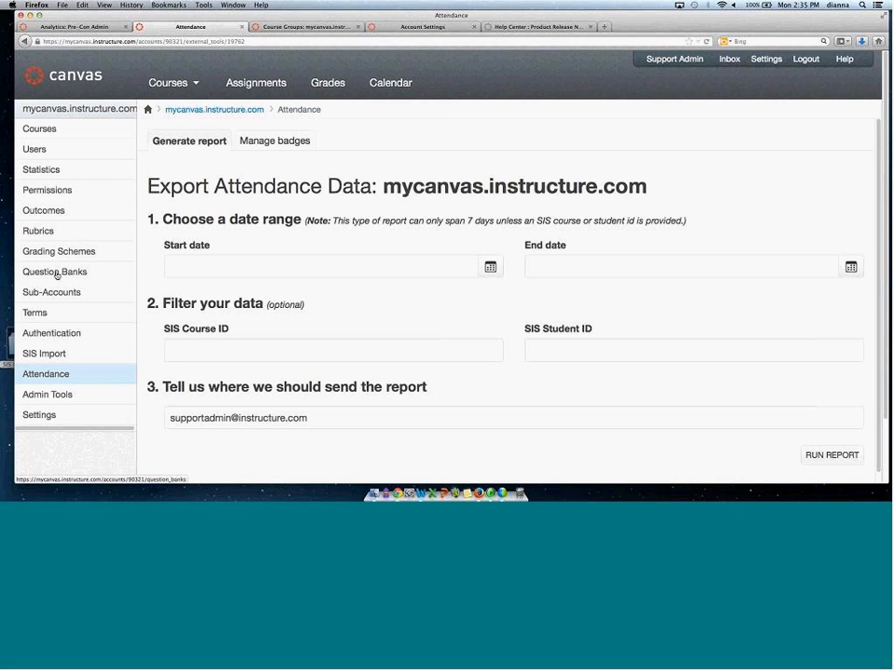
{"action": "left_click", "coordinate": [71, 215]}
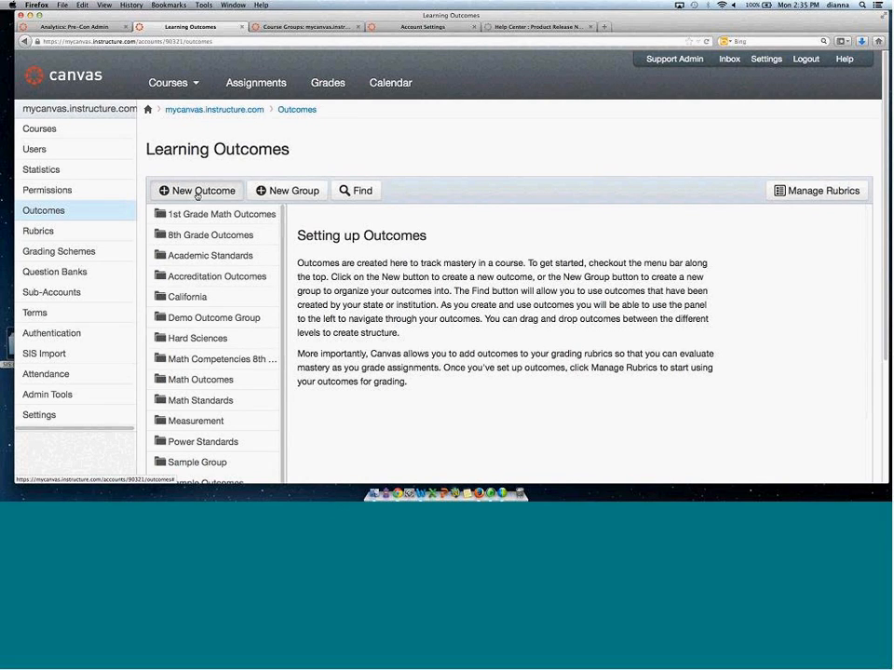
Start creating a new learning outcome and examine its name and description fields.
{"action": "left_click", "coordinate": [196, 192]}
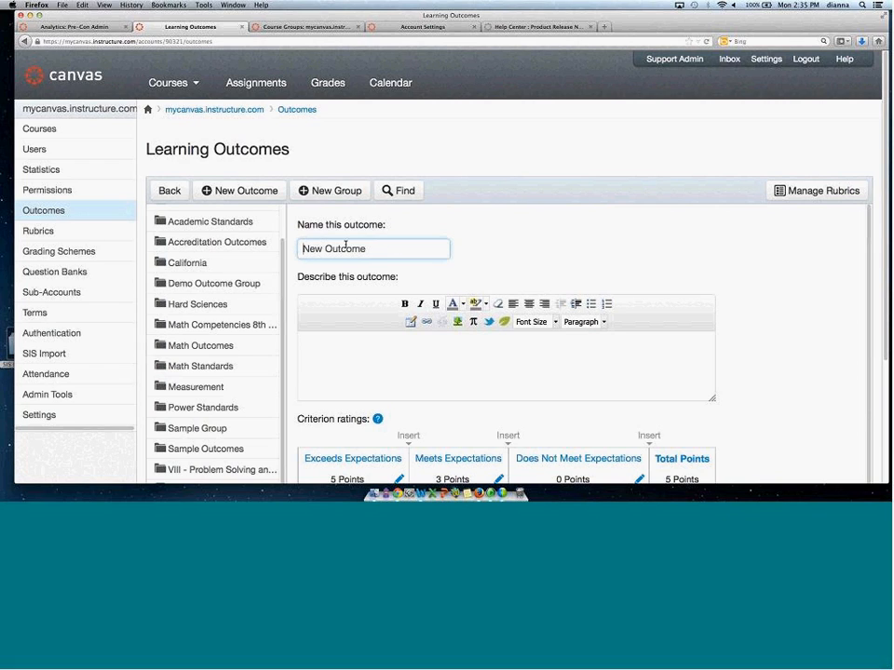
{"action": "left_click_drag", "start_coordinate": [304, 249], "coordinate": [390, 253]}
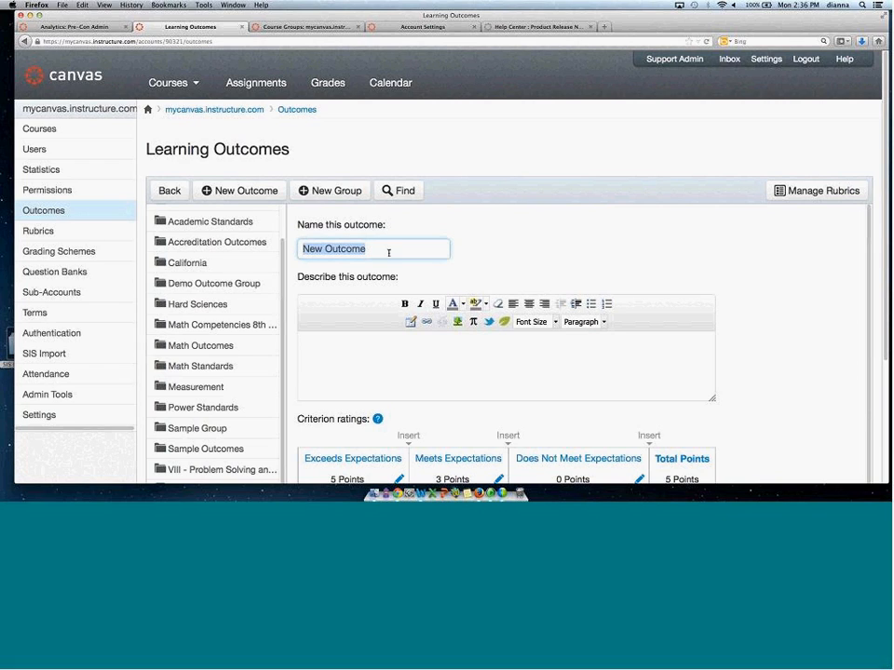
{"action": "left_click", "coordinate": [335, 361]}
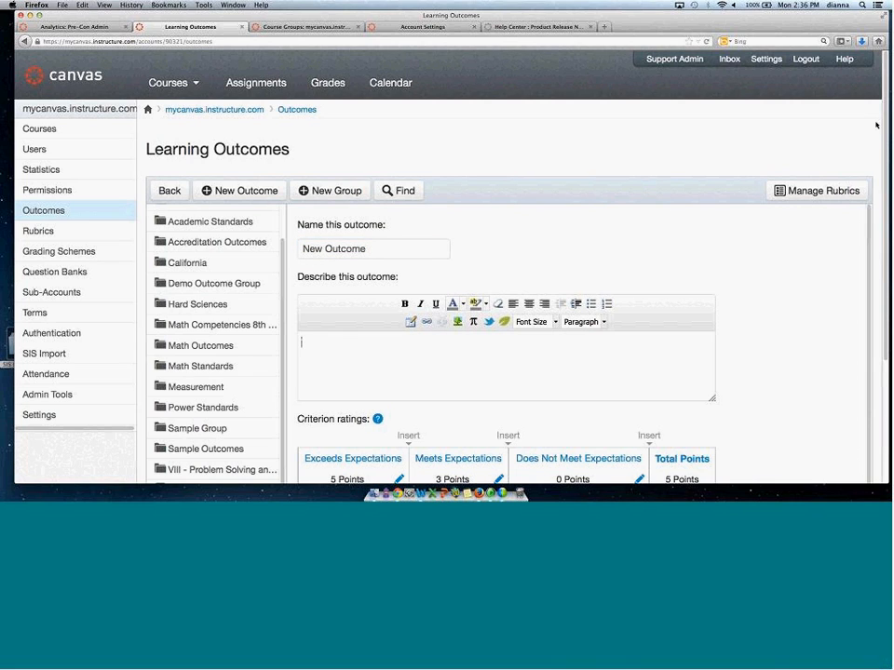
Open the Exceeds Expectations rating for editing, and insert and delete an extra criterion rating.
{"action": "scroll", "coordinate": [345, 240], "scroll_direction": "down", "scroll_amount": 4}
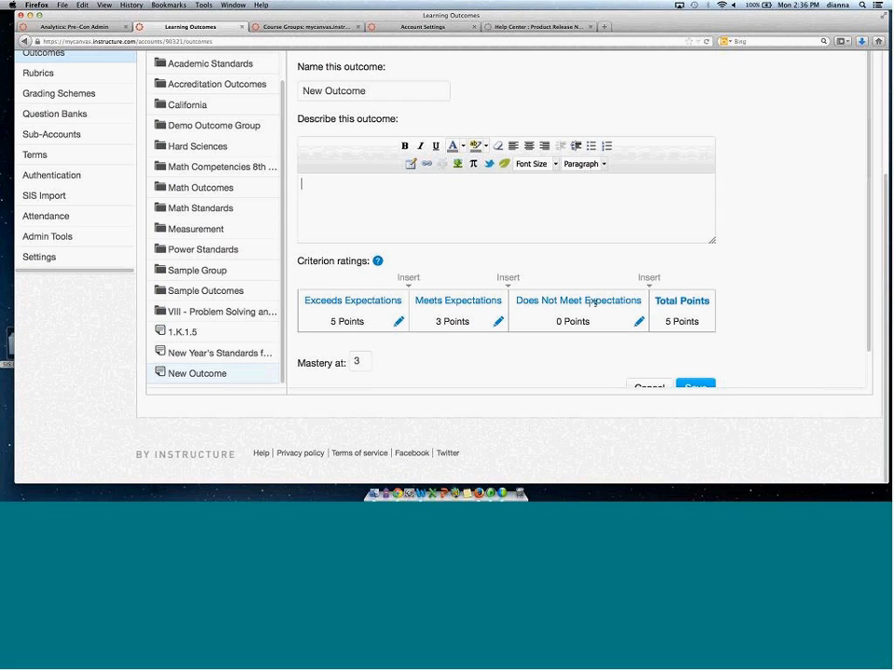
{"action": "left_click", "coordinate": [399, 321]}
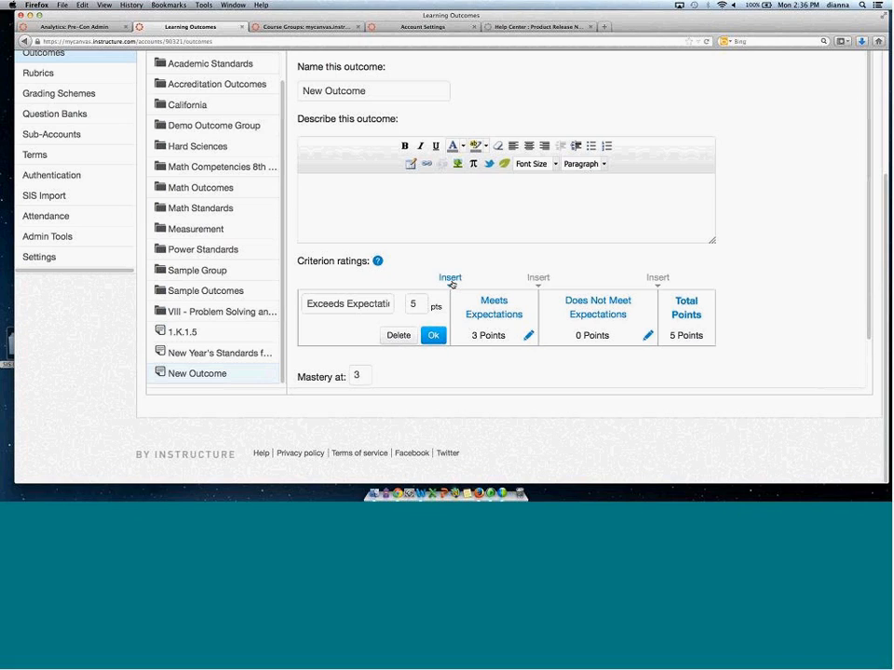
{"action": "left_click", "coordinate": [450, 284]}
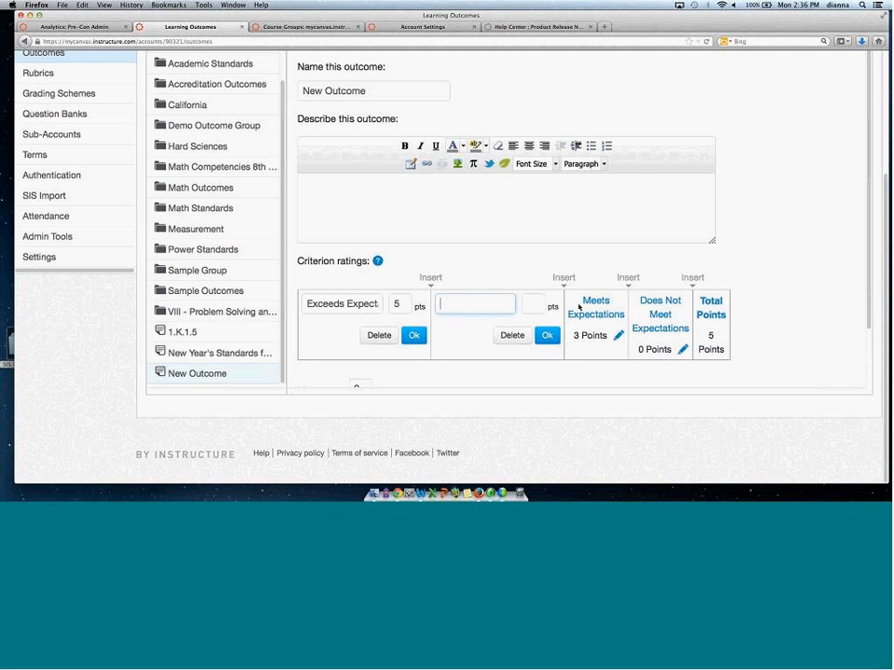
{"action": "left_click", "coordinate": [513, 337]}
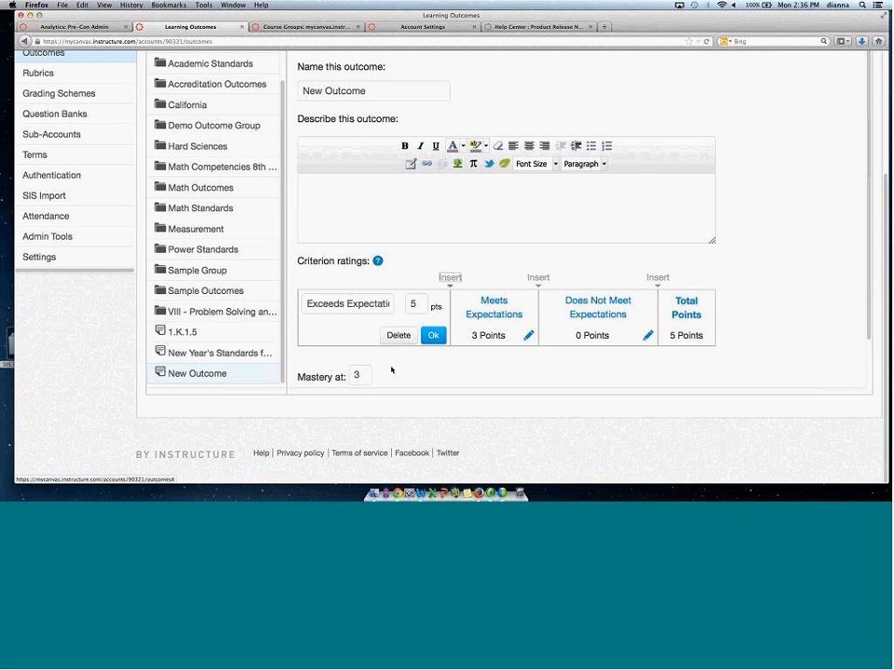
{"action": "left_click", "coordinate": [307, 376]}
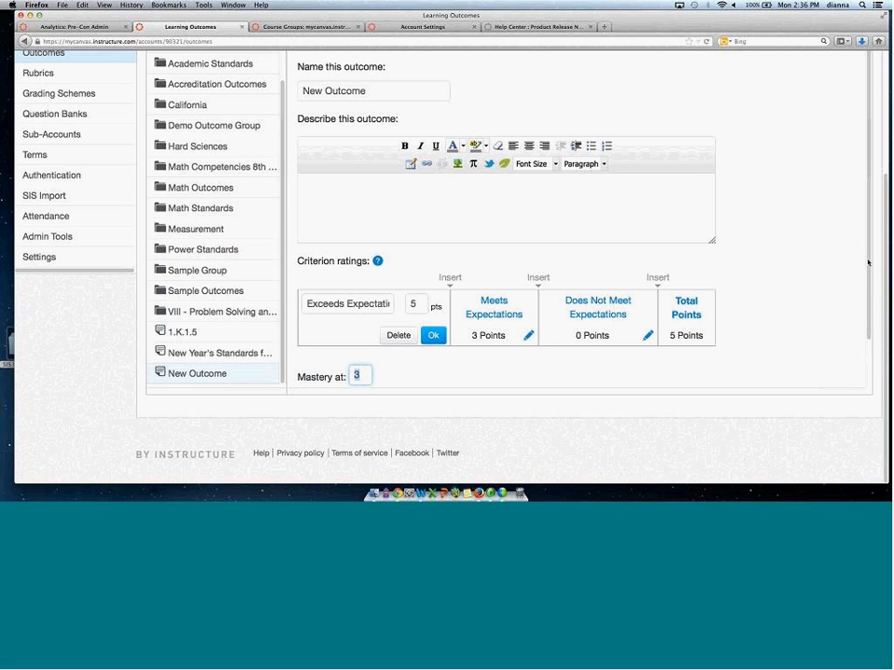
{"action": "scroll", "coordinate": [668, 370], "scroll_direction": "down", "scroll_amount": 2}
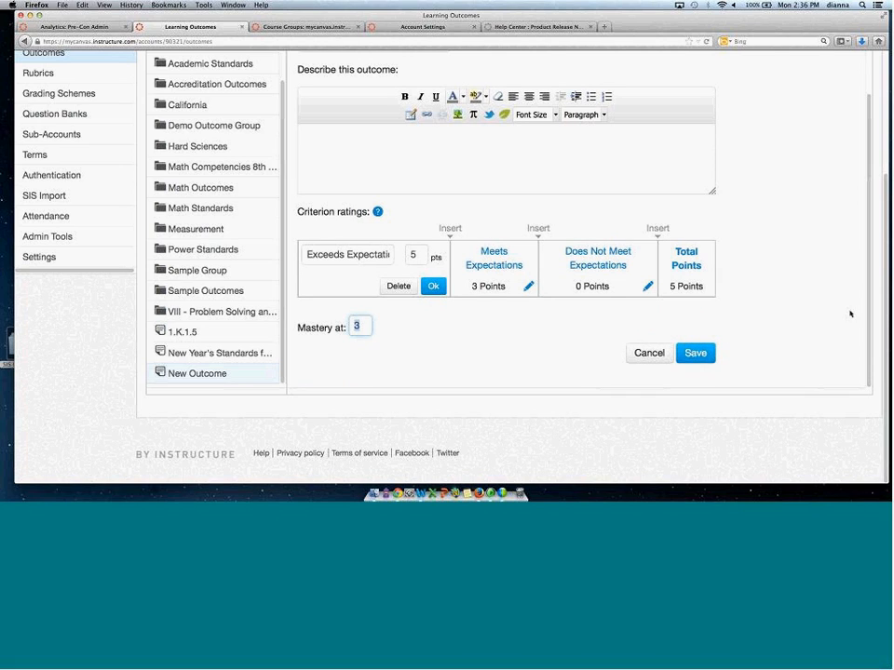
{"action": "scroll", "coordinate": [865, 292], "scroll_direction": "up", "scroll_amount": 2}
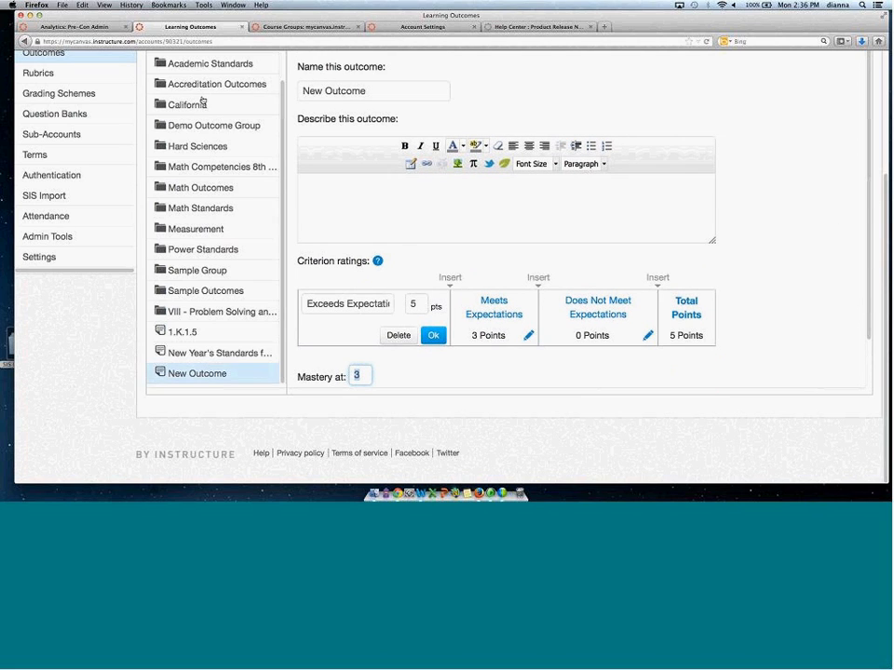
{"action": "scroll", "coordinate": [866, 253], "scroll_direction": "up", "scroll_amount": 3}
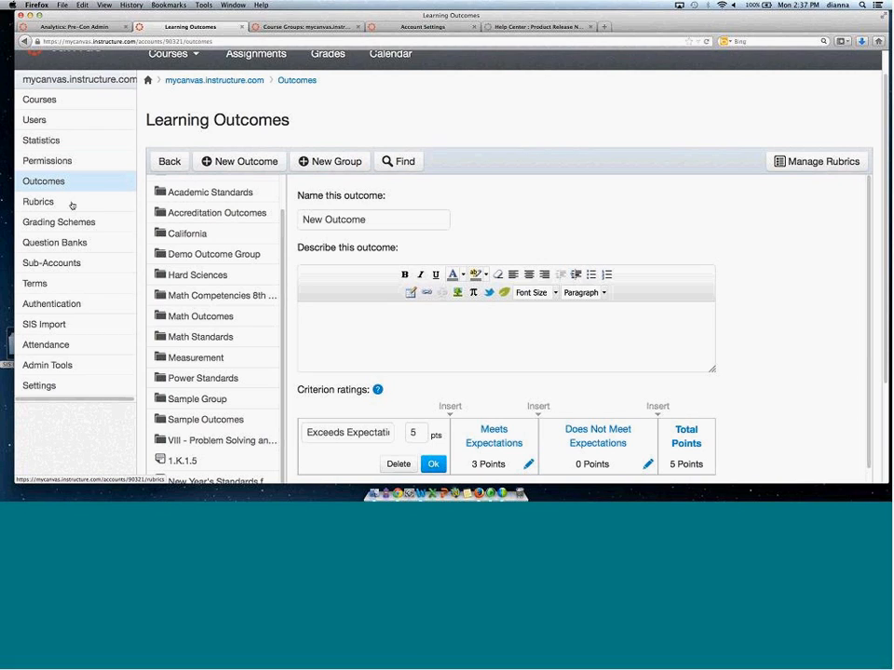
Start a new account-level rubric titled TCS Rubric.
{"action": "left_click", "coordinate": [805, 161]}
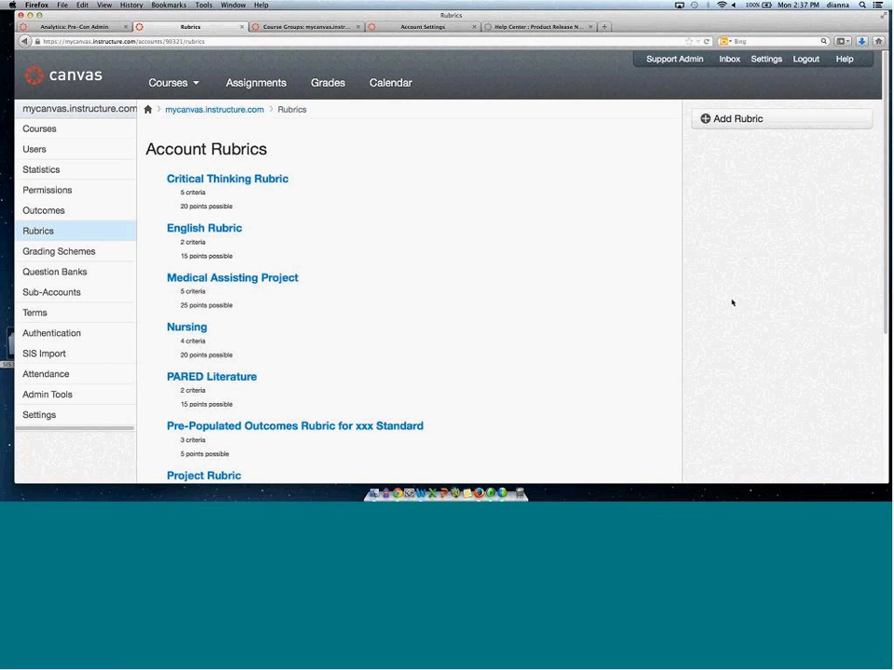
{"action": "left_click", "coordinate": [750, 119]}
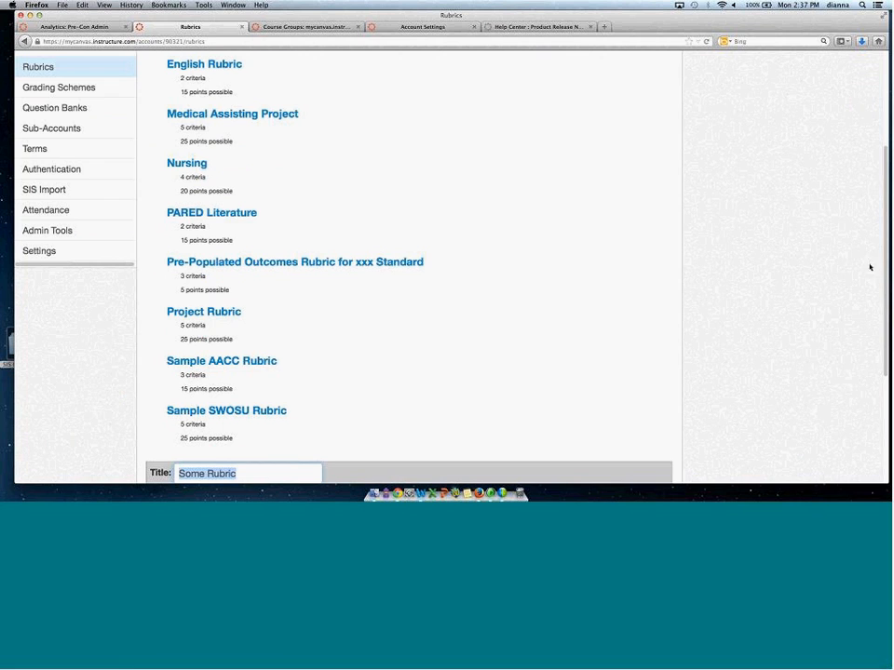
{"action": "scroll", "coordinate": [355, 392], "scroll_direction": "down", "scroll_amount": 3}
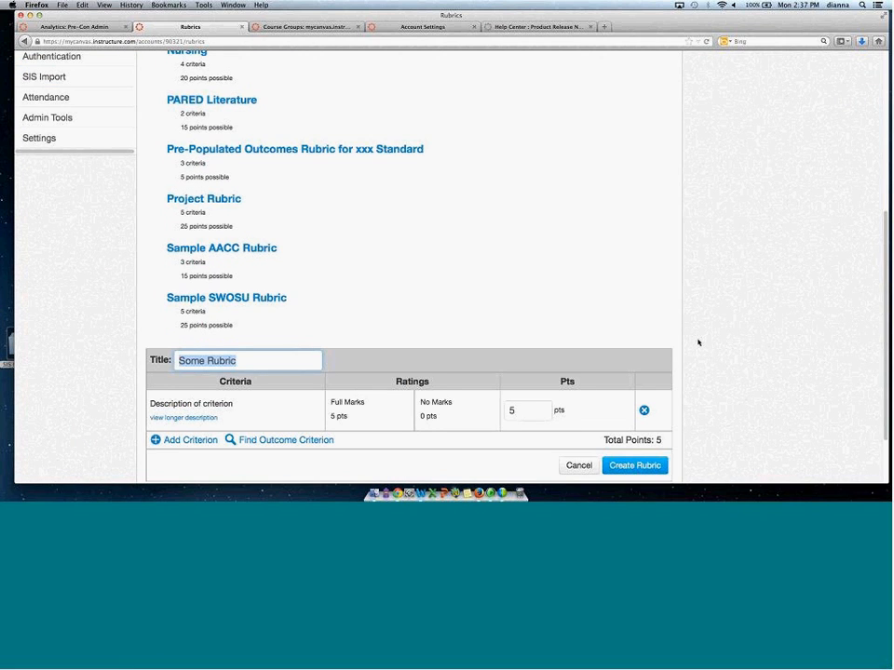
{"action": "type", "text": "TC"}
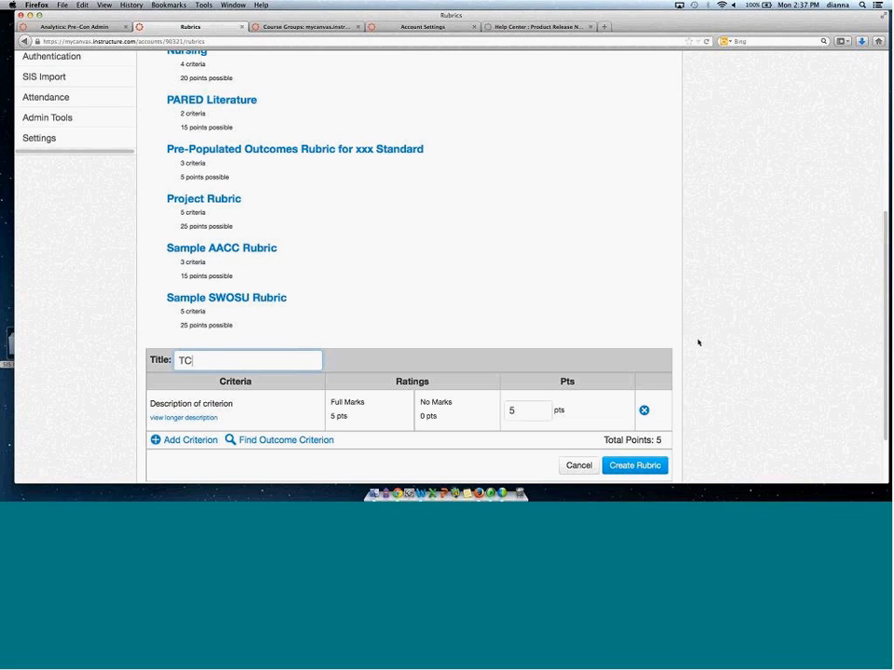
{"action": "type", "text": "S Rubric"}
{"action": "left_click", "coordinate": [499, 313]}
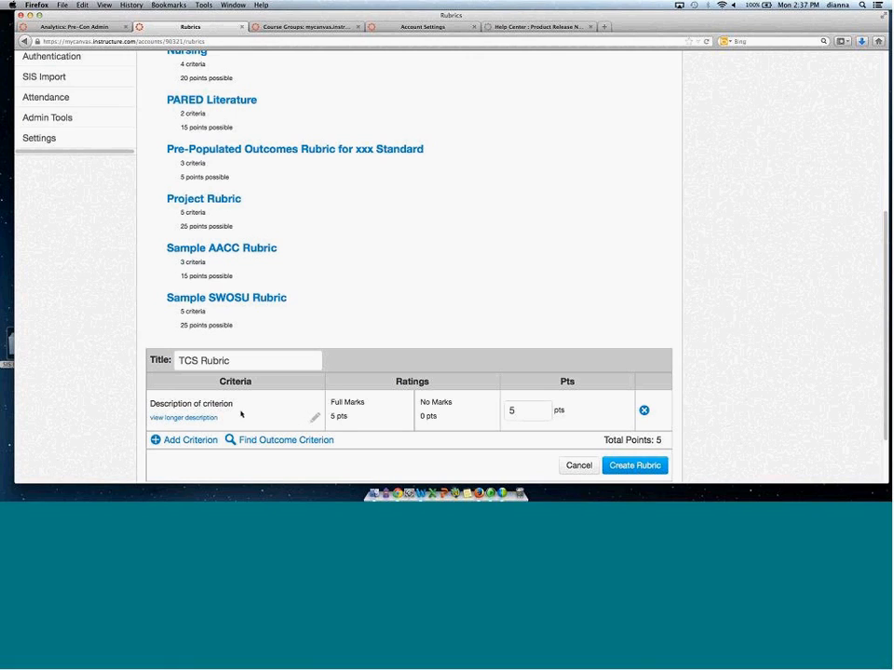
Insert an extra rating between Full Marks and No Marks in the rubric's first criterion.
{"action": "mouse_move", "coordinate": [393, 424]}
{"action": "left_click", "coordinate": [402, 420]}
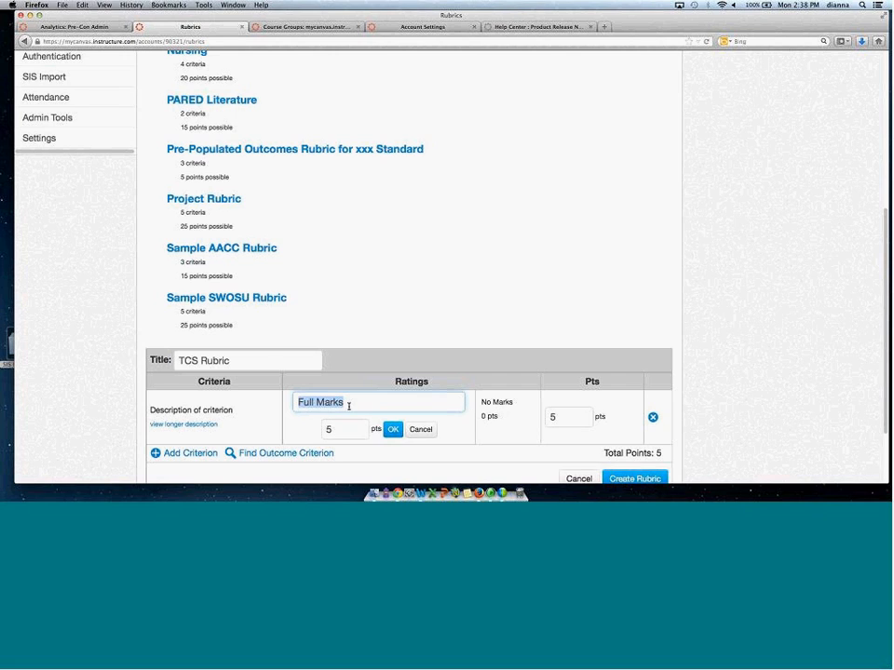
{"action": "left_click", "coordinate": [510, 409]}
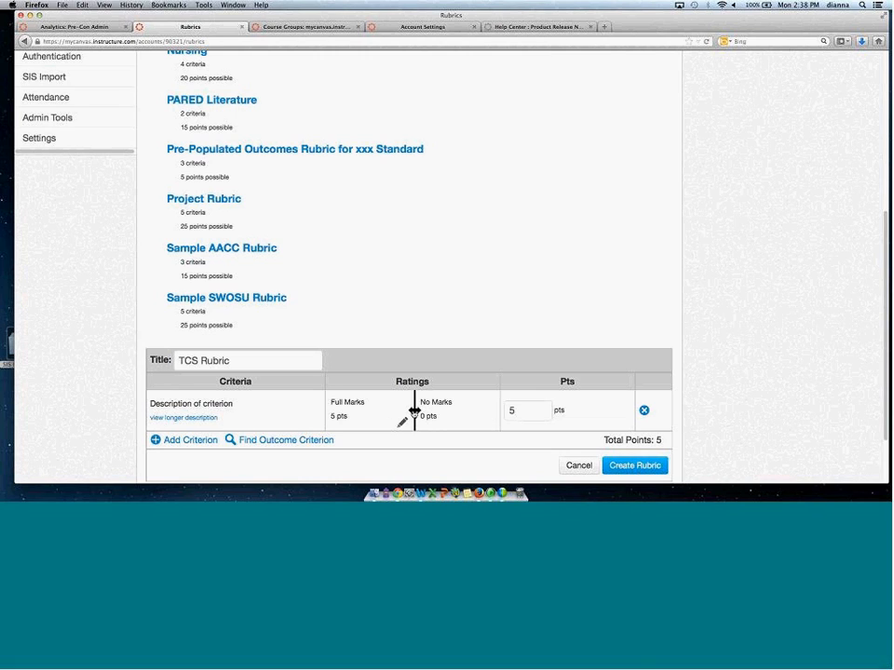
{"action": "left_click", "coordinate": [414, 411]}
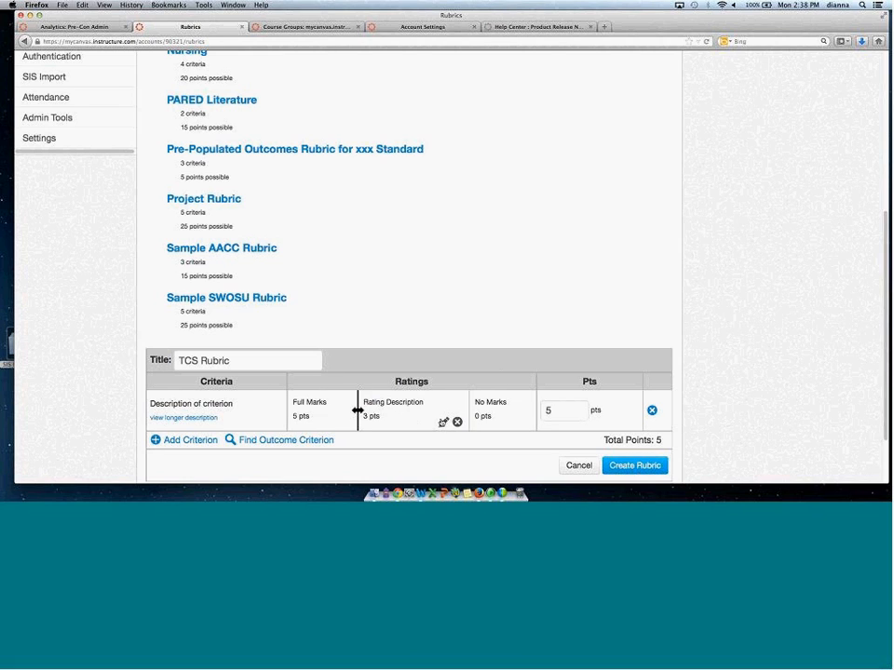
{"action": "left_click", "coordinate": [399, 402]}
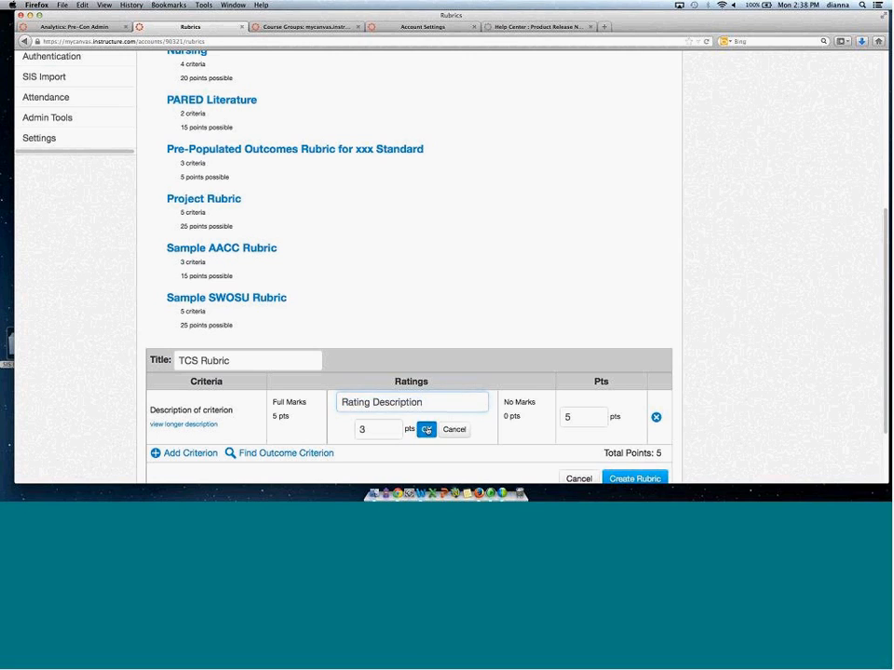
{"action": "left_click", "coordinate": [425, 430]}
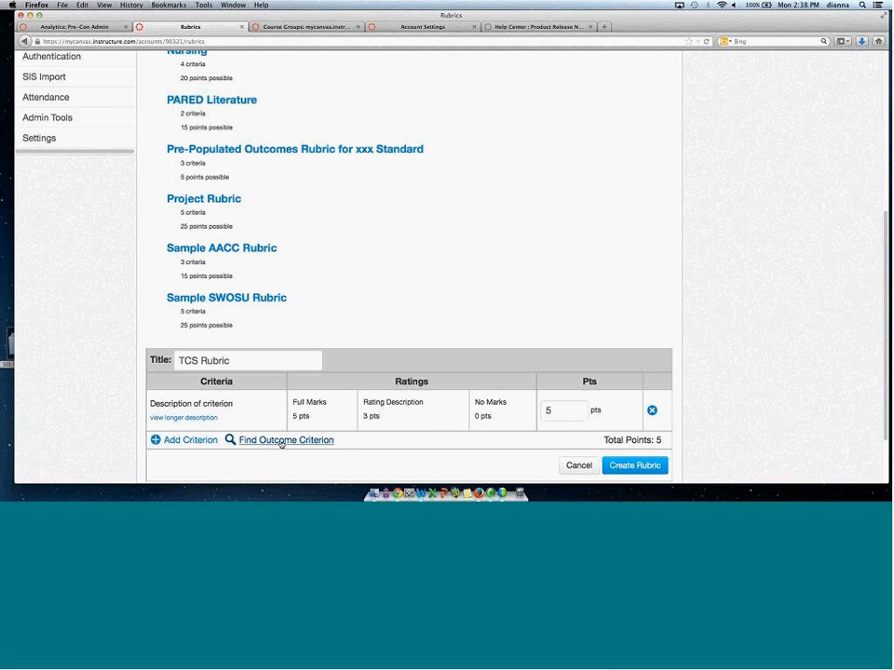
Import the APA Formatting outcome from Accreditation Outcomes as a criterion, then create the rubric.
{"action": "left_click", "coordinate": [232, 441]}
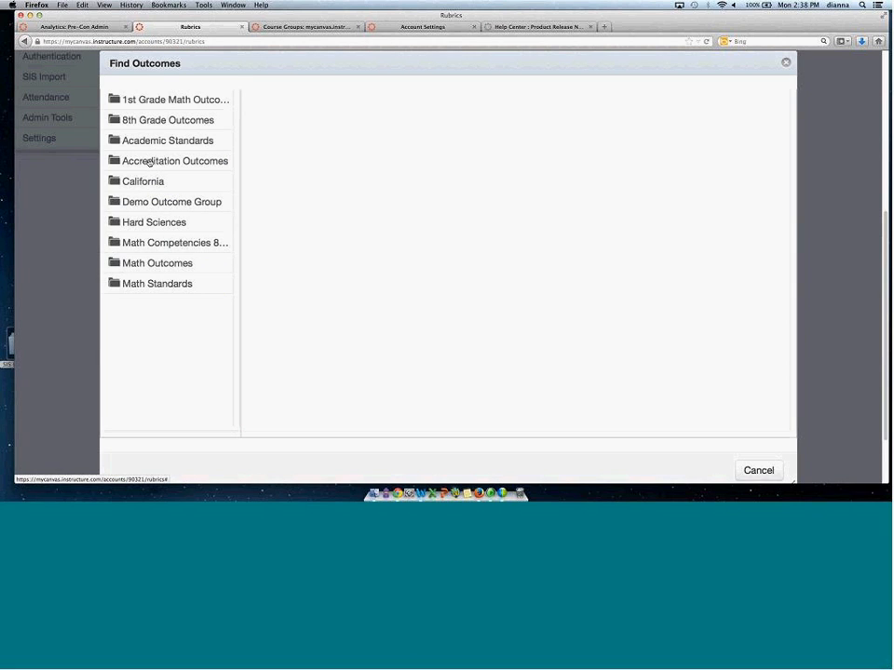
{"action": "left_click", "coordinate": [149, 162]}
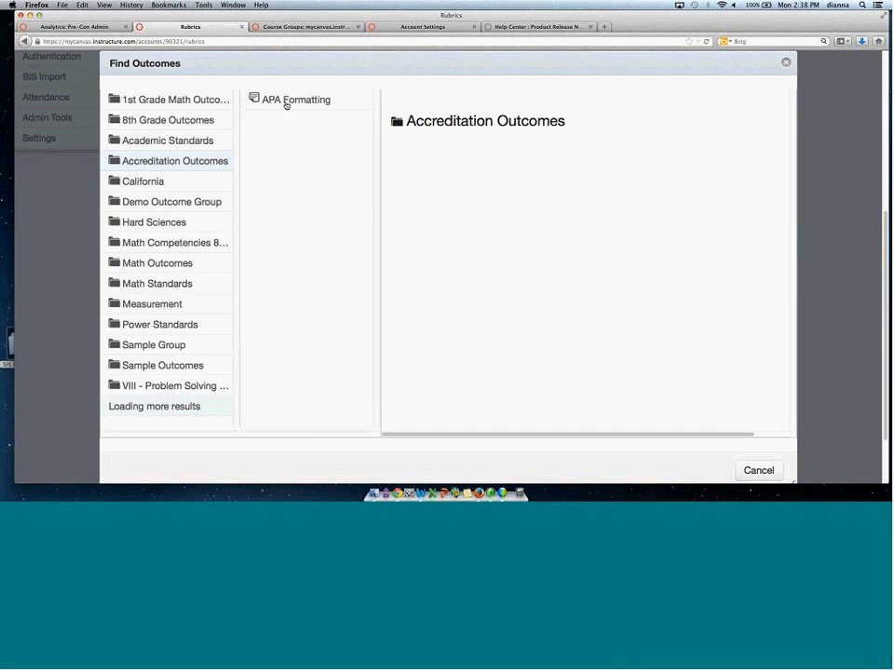
{"action": "left_click", "coordinate": [289, 101]}
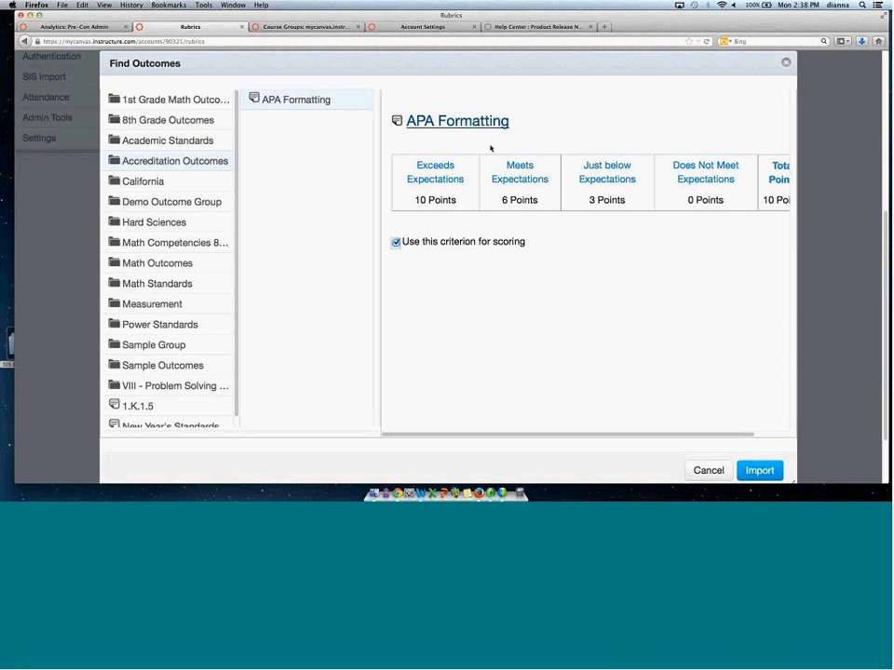
{"action": "left_click", "coordinate": [759, 470]}
{"action": "left_click", "coordinate": [512, 227]}
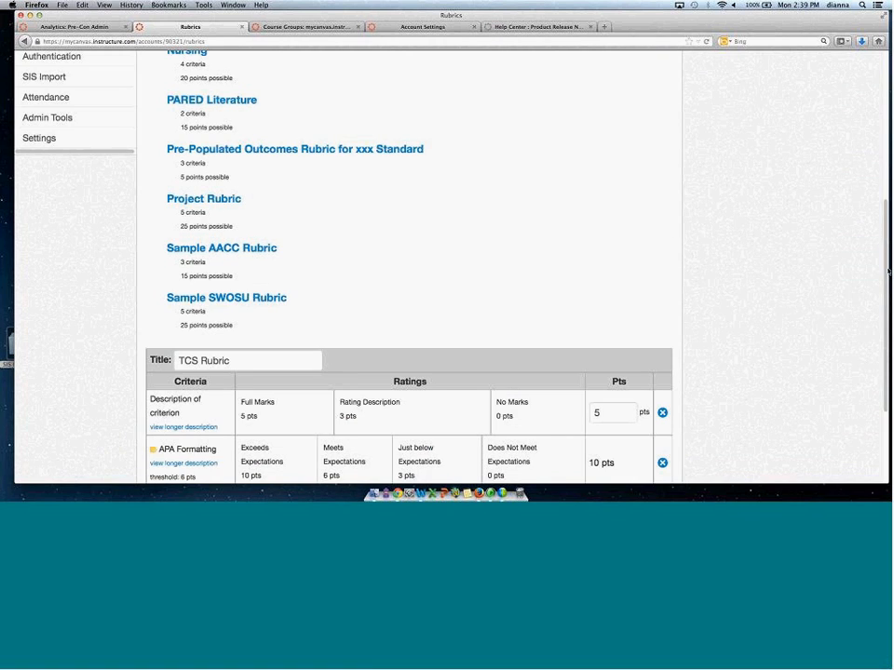
{"action": "scroll", "coordinate": [569, 306], "scroll_direction": "down", "scroll_amount": 3}
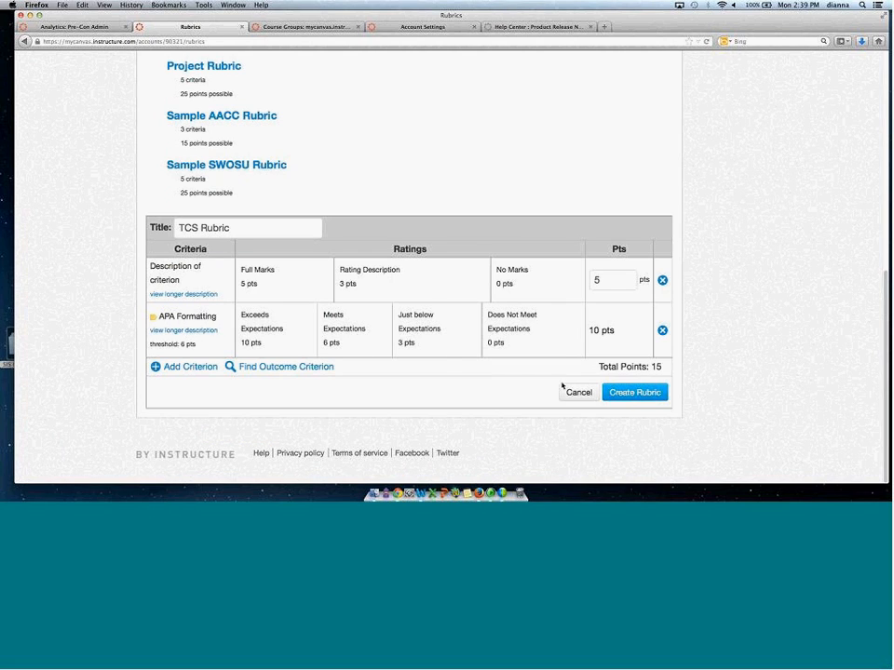
{"action": "left_click", "coordinate": [635, 393]}
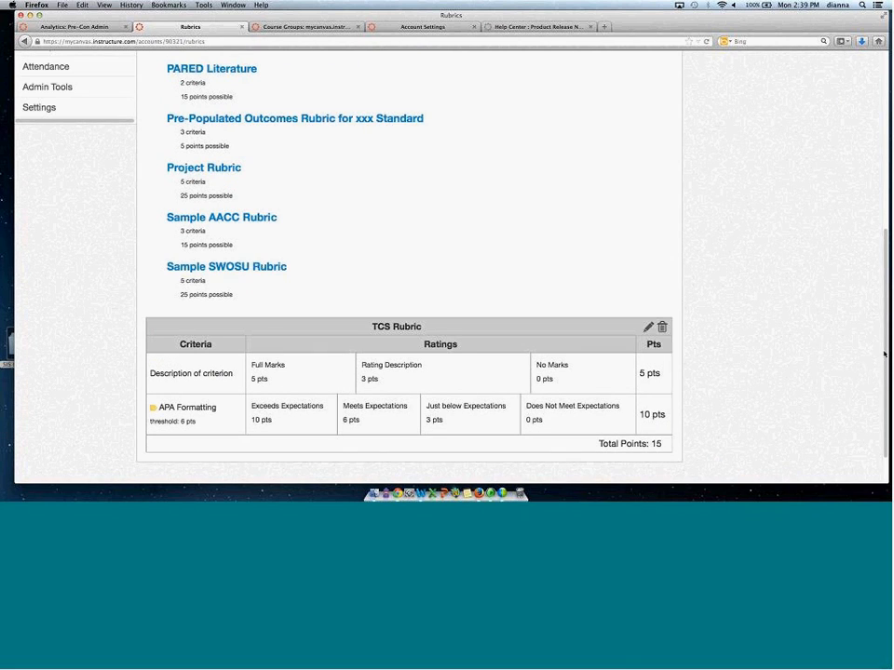
Open the online submission assignment in the CNVS 101 course and start adding a rubric to it.
{"action": "left_click_drag", "start_coordinate": [885, 335], "coordinate": [887, 275]}
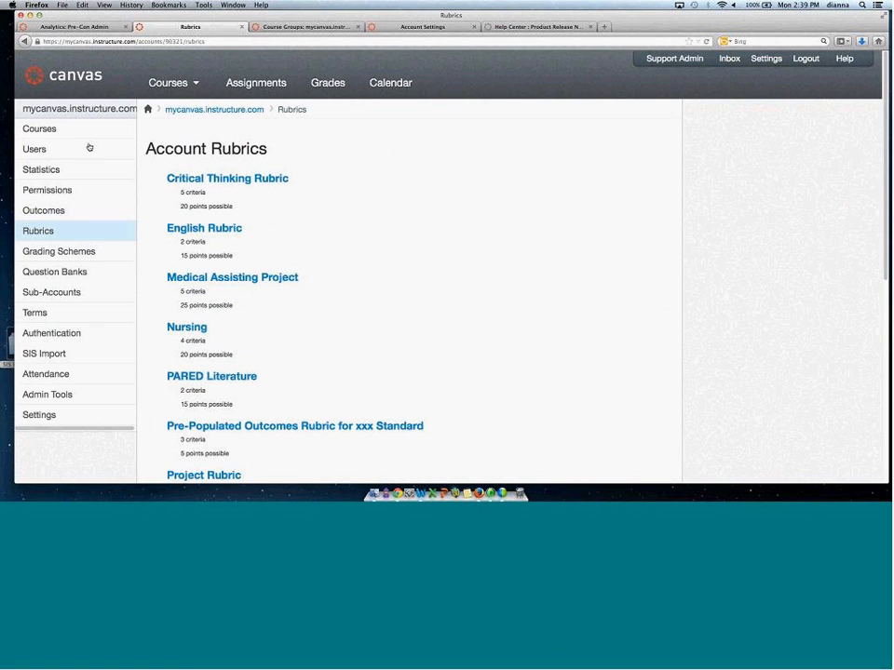
{"action": "left_click", "coordinate": [40, 130]}
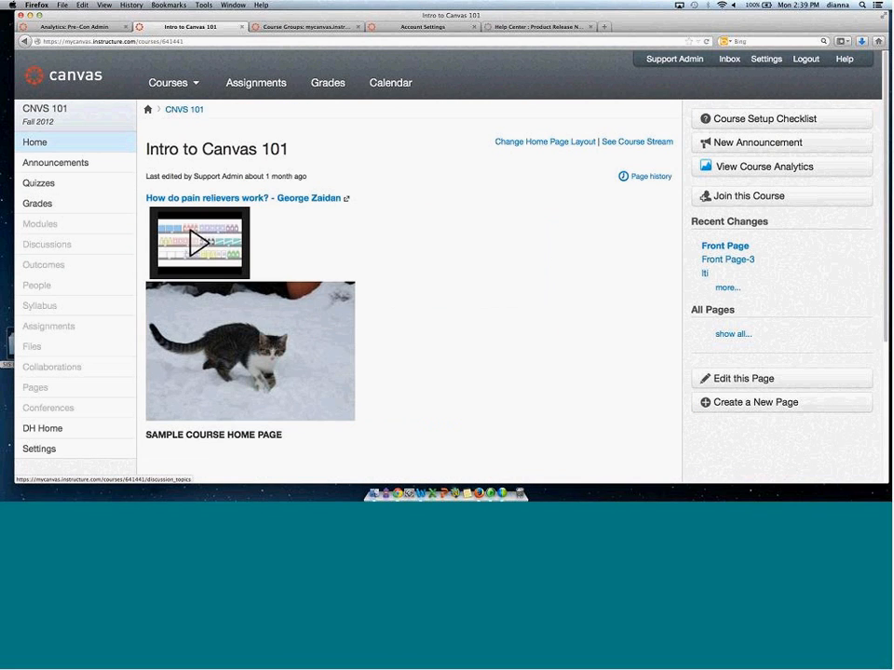
{"action": "left_click", "coordinate": [57, 326]}
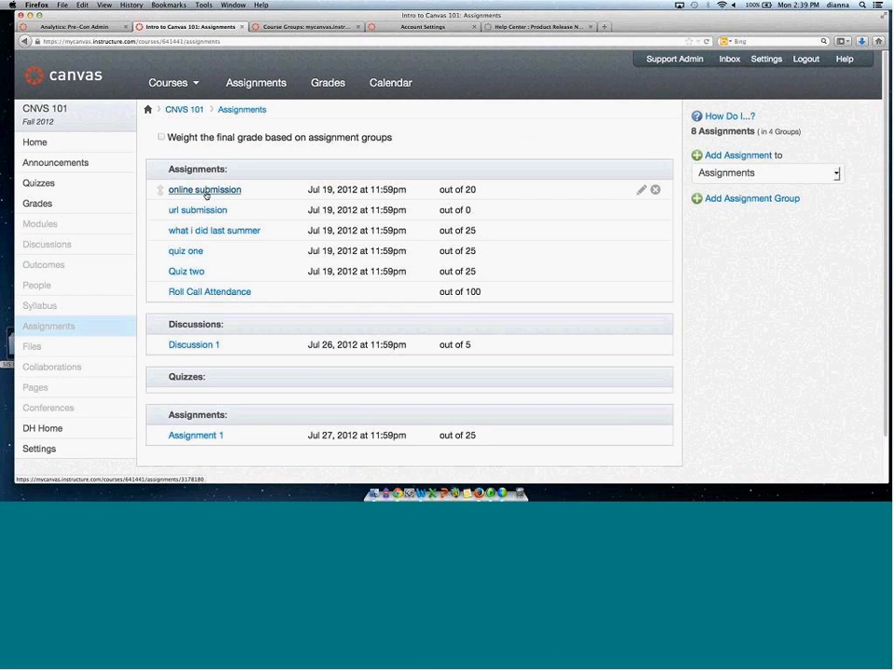
{"action": "left_click", "coordinate": [207, 192]}
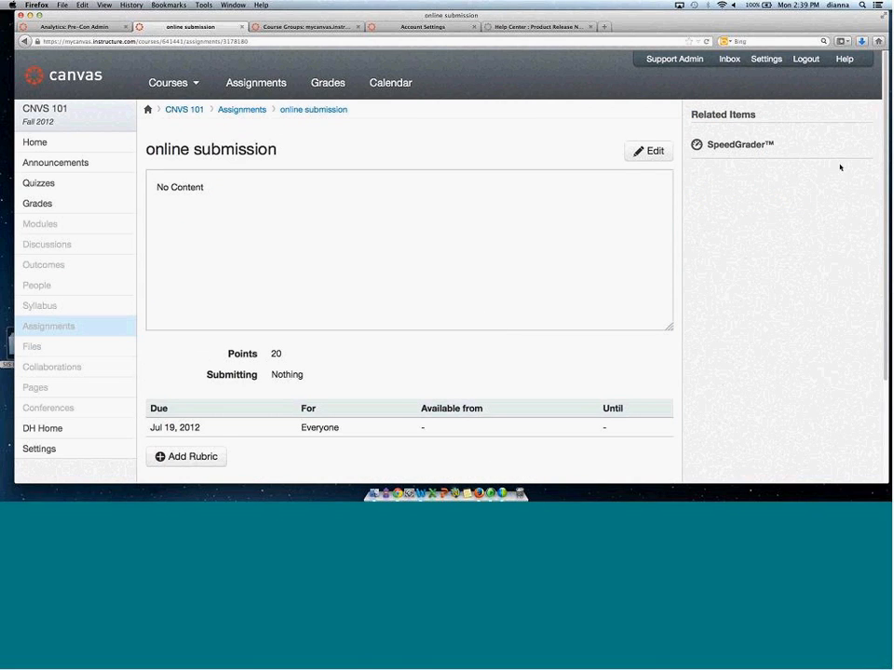
{"action": "scroll", "coordinate": [198, 399], "scroll_direction": "down", "scroll_amount": 2}
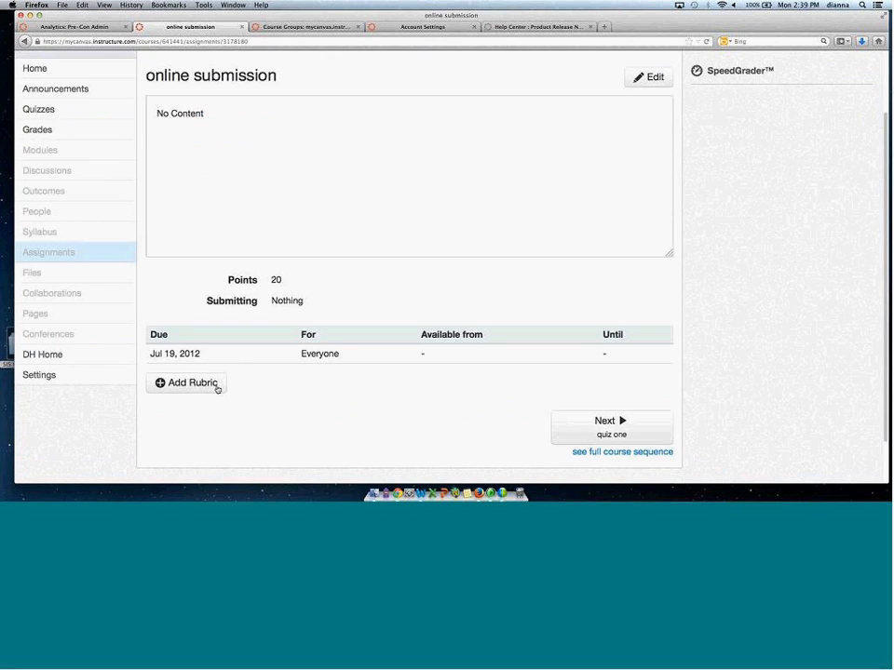
{"action": "left_click", "coordinate": [190, 384]}
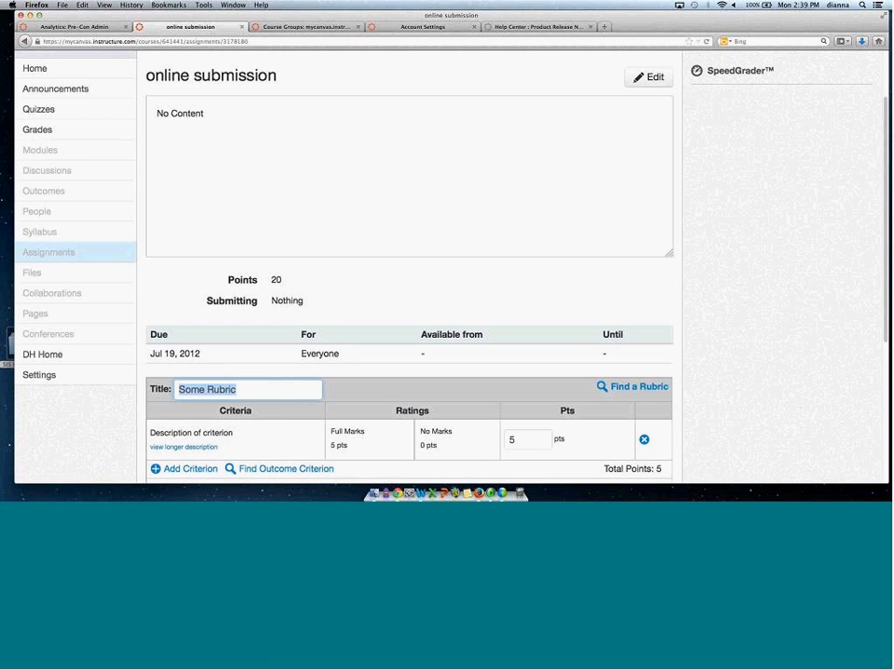
Find the TCS Rubric among the mycanvas.instructure.com account rubrics and use it for the assignment.
{"action": "scroll", "coordinate": [883, 294], "scroll_direction": "down", "scroll_amount": 3}
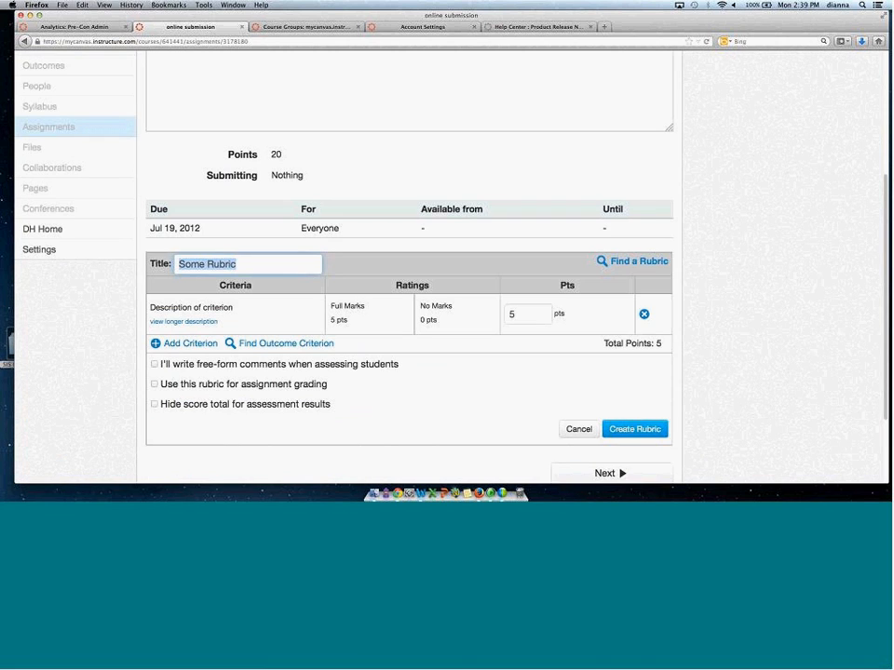
{"action": "left_click", "coordinate": [637, 262]}
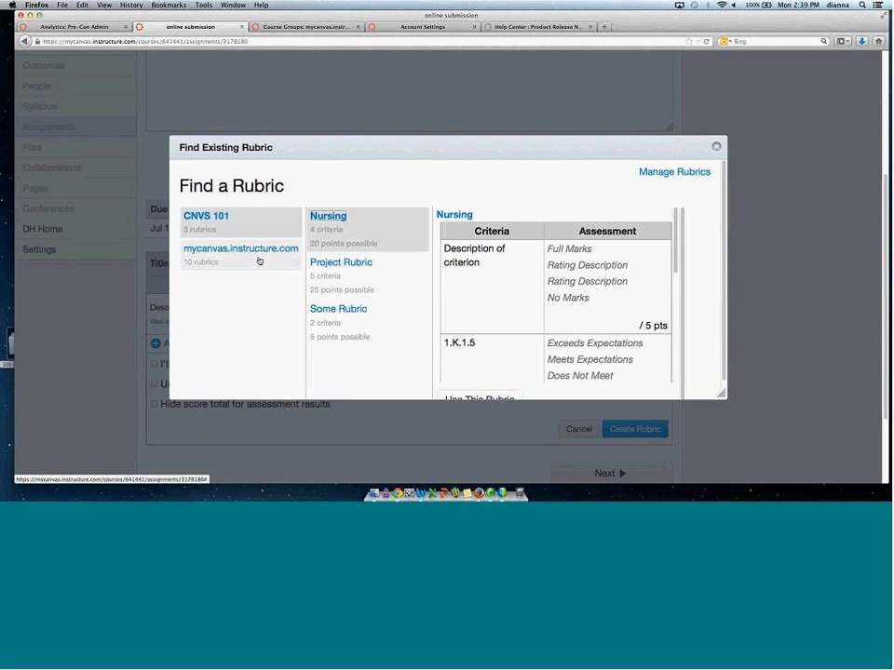
{"action": "left_click", "coordinate": [259, 262]}
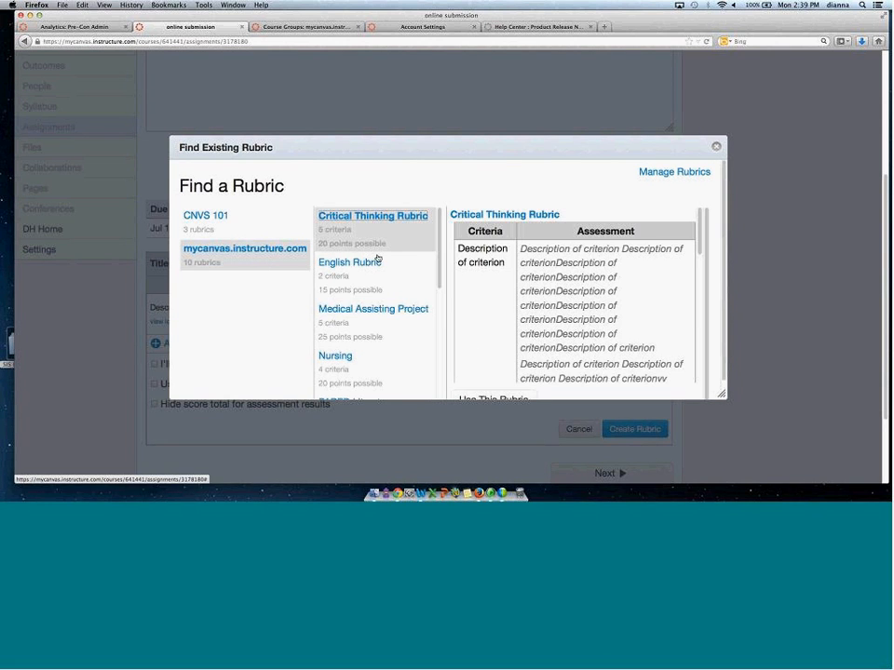
{"action": "left_click_drag", "start_coordinate": [437, 247], "coordinate": [430, 399]}
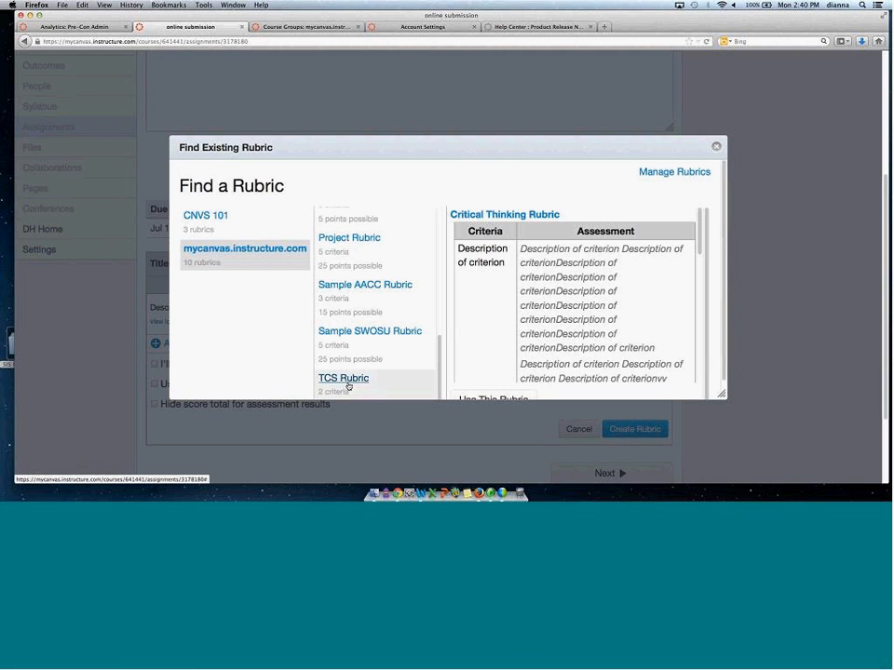
{"action": "left_click", "coordinate": [347, 382]}
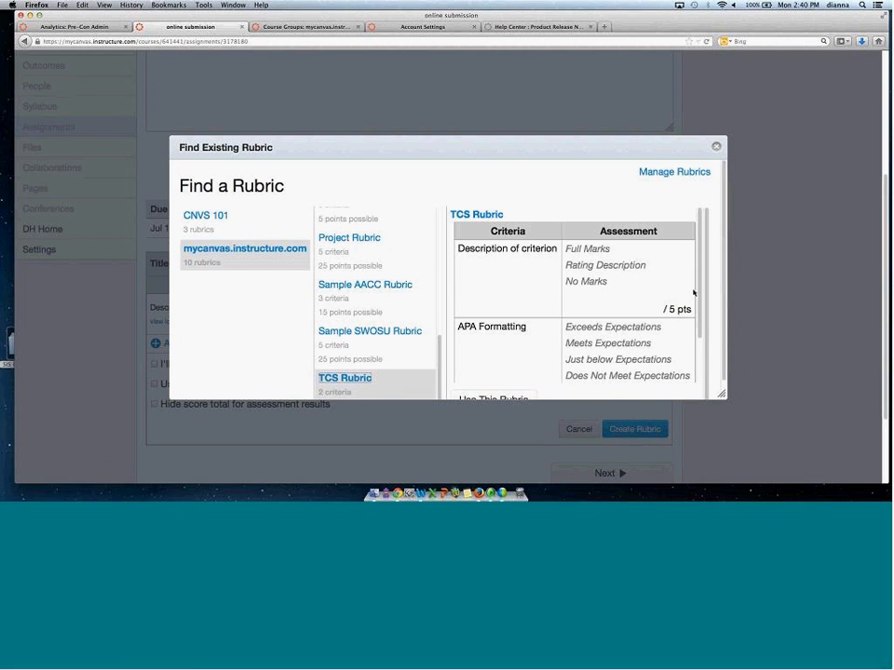
{"action": "scroll", "coordinate": [724, 299], "scroll_direction": "down", "scroll_amount": 1}
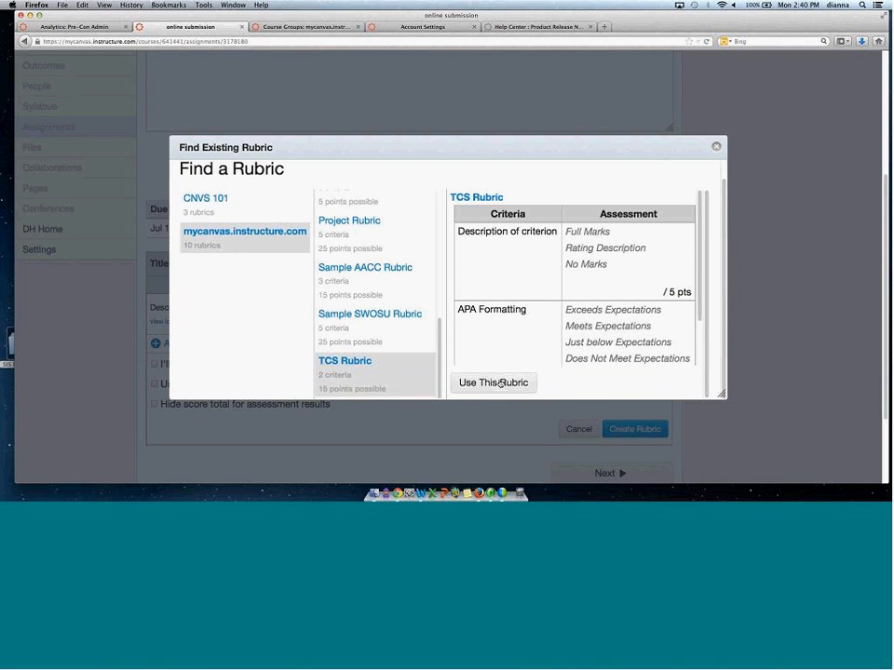
{"action": "left_click", "coordinate": [500, 383]}
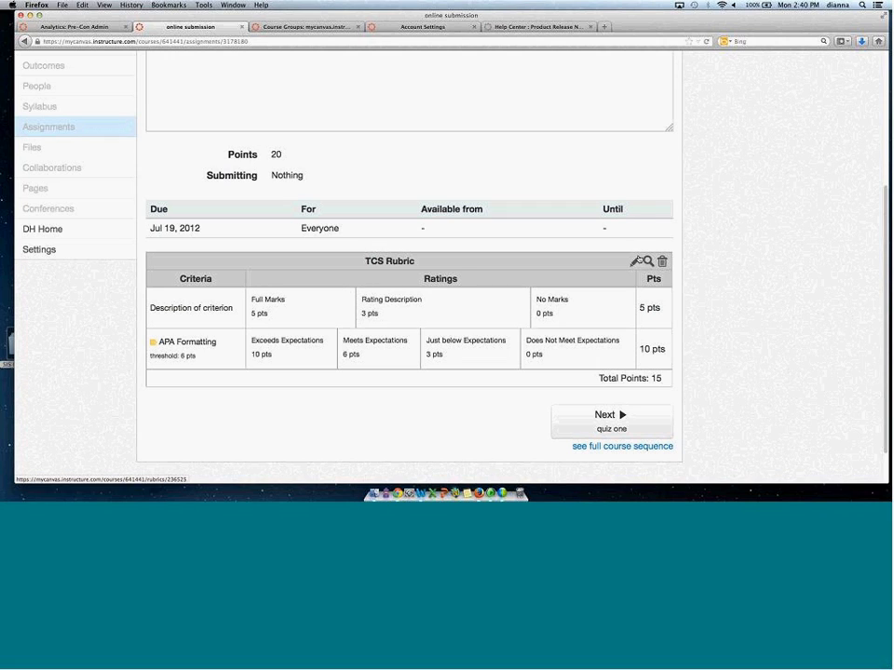
Edit the assignment's TCS Rubric and add a new default criterion.
{"action": "left_click", "coordinate": [636, 261]}
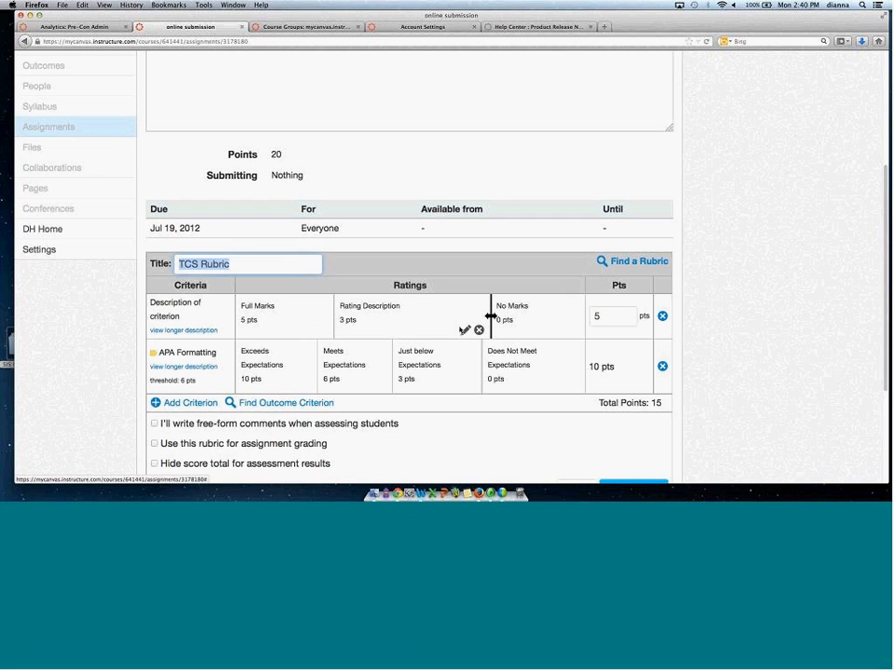
{"action": "left_click", "coordinate": [191, 405]}
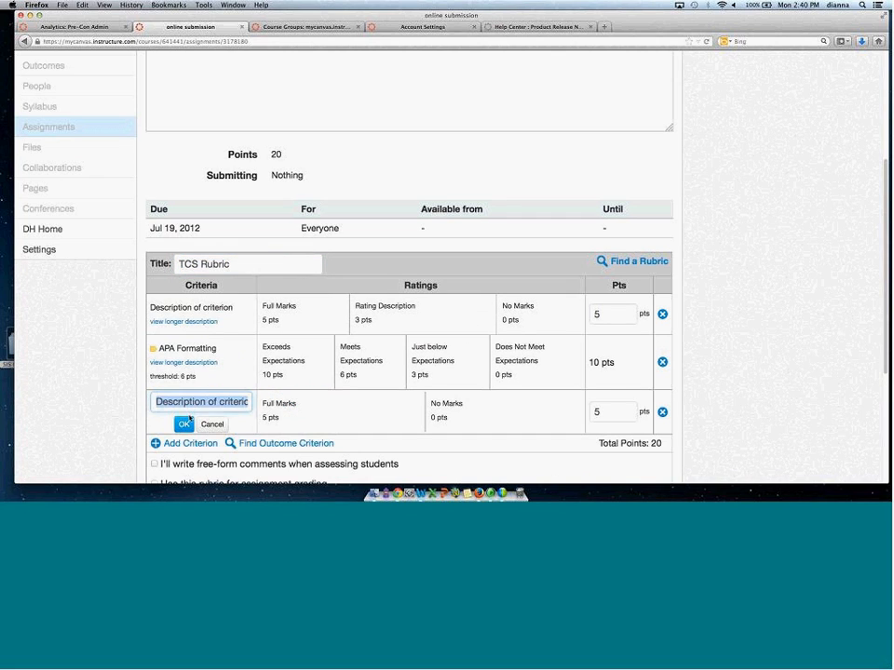
{"action": "left_click", "coordinate": [182, 424]}
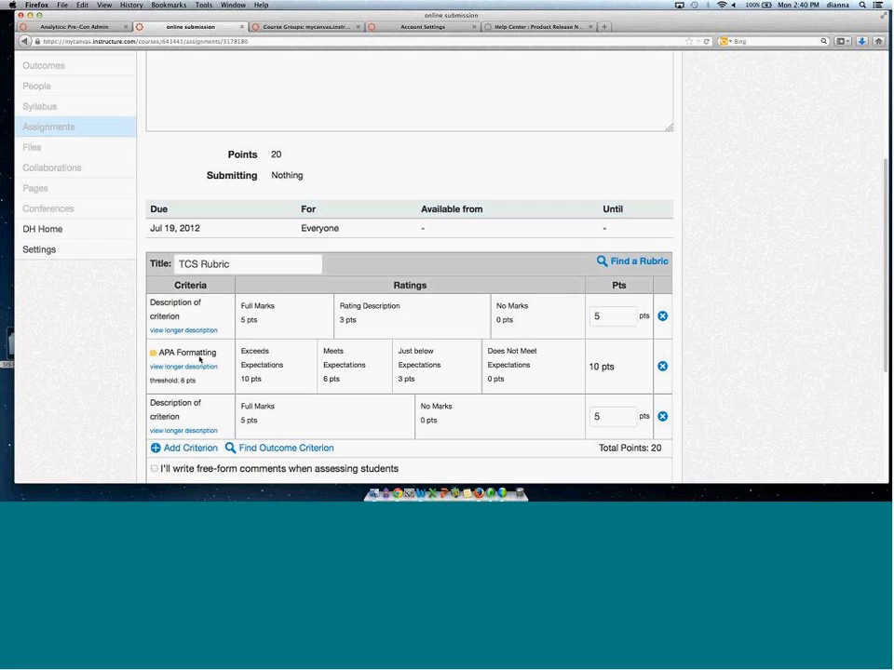
Highlight the APA Formatting criterion and review the rubric's grading options.
{"action": "left_click_drag", "start_coordinate": [158, 353], "coordinate": [220, 360]}
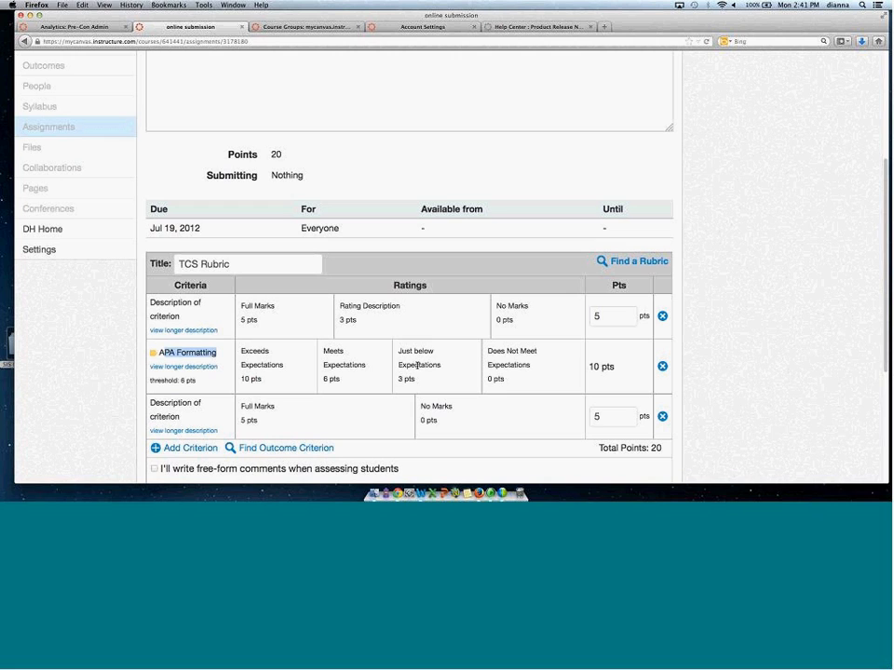
{"action": "scroll", "coordinate": [882, 321], "scroll_direction": "down", "scroll_amount": 2}
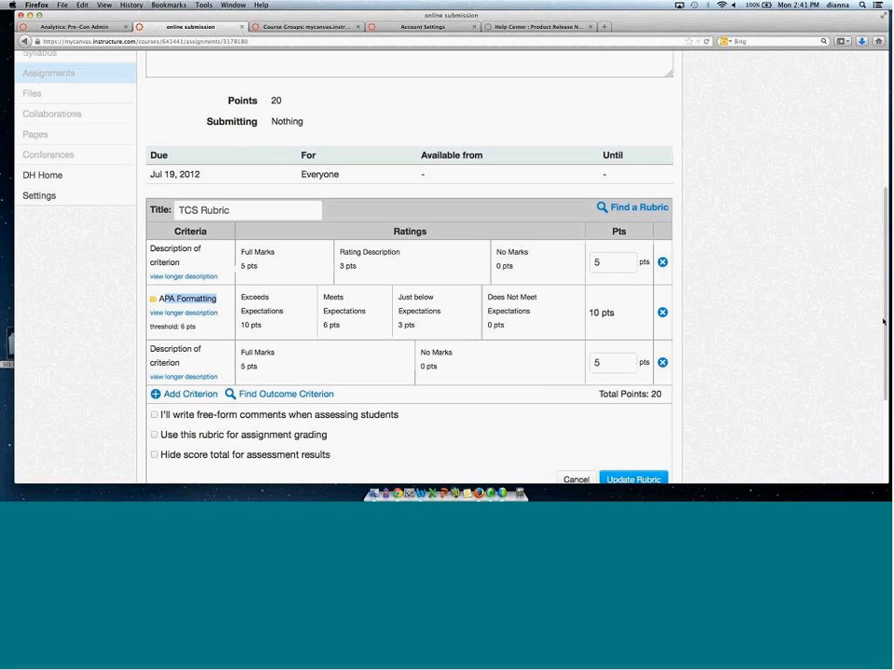
{"action": "scroll", "coordinate": [882, 326], "scroll_direction": "down", "scroll_amount": 1}
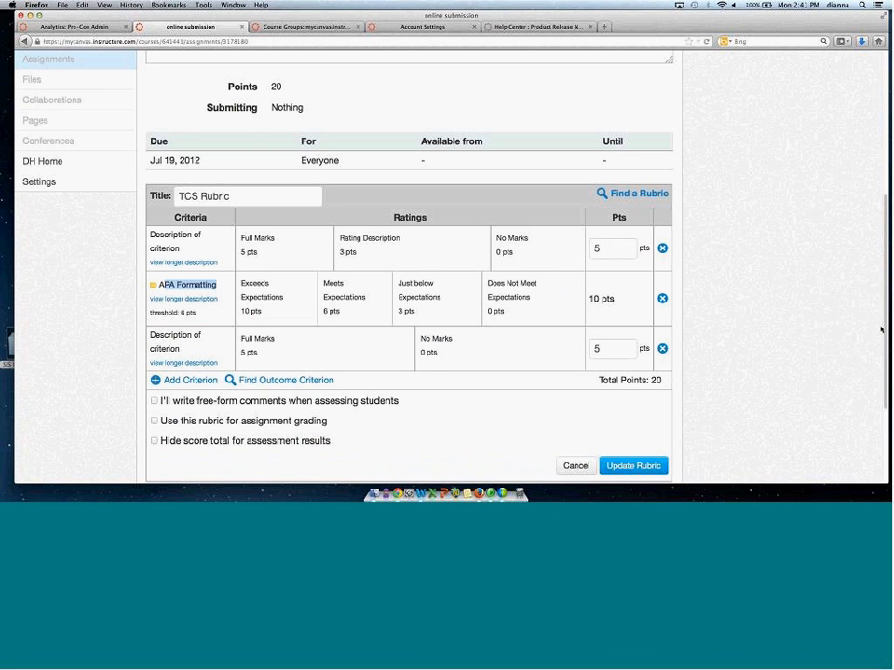
Save the updated TCS Rubric on the assignment.
{"action": "scroll", "coordinate": [881, 326], "scroll_direction": "up", "scroll_amount": 1}
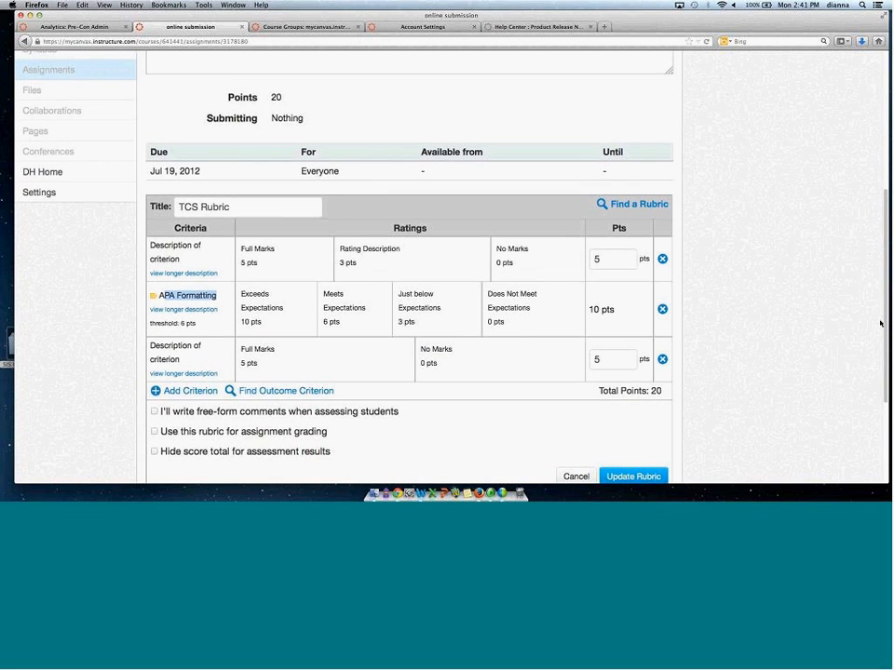
{"action": "scroll", "coordinate": [880, 323], "scroll_direction": "up", "scroll_amount": 1}
{"action": "scroll", "coordinate": [880, 322], "scroll_direction": "up", "scroll_amount": 1}
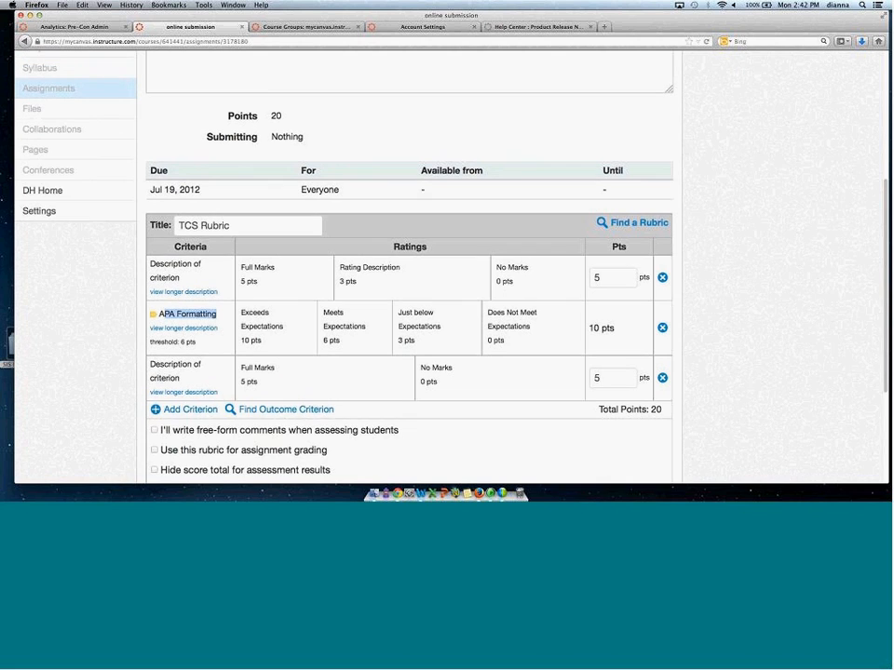
{"action": "scroll", "coordinate": [568, 302], "scroll_direction": "up", "scroll_amount": 1}
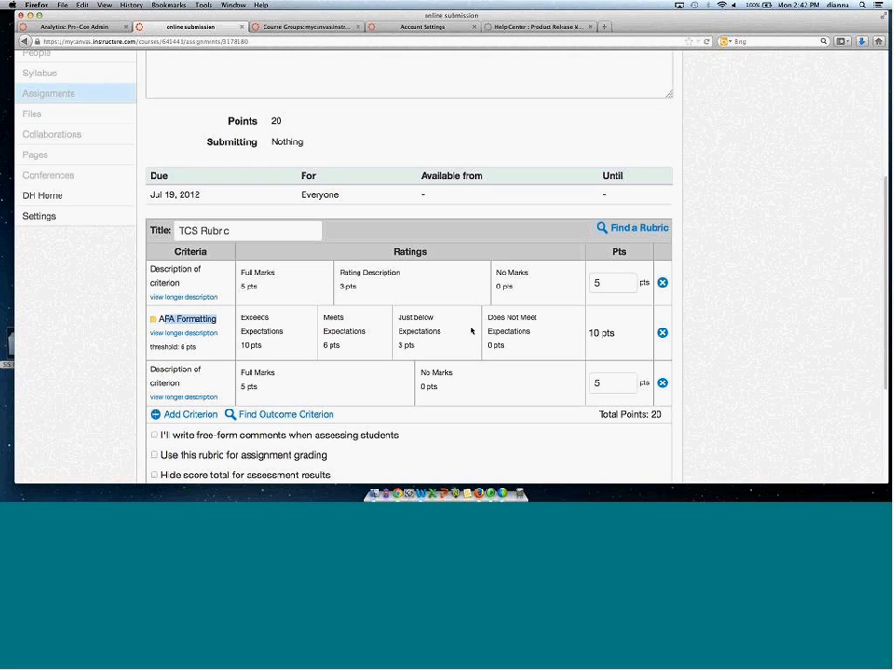
{"action": "scroll", "coordinate": [883, 225], "scroll_direction": "down", "scroll_amount": 2}
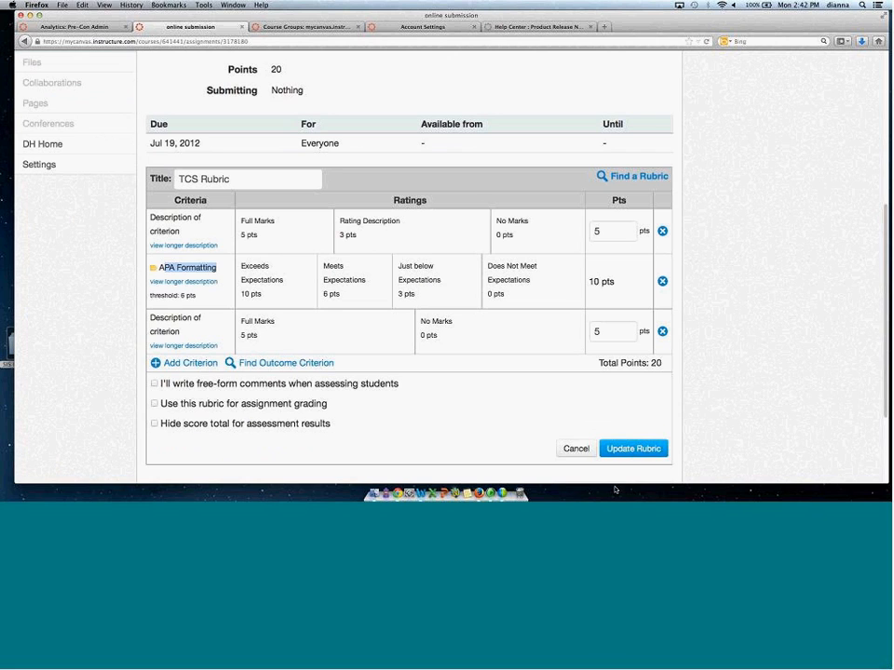
{"action": "left_click", "coordinate": [631, 449]}
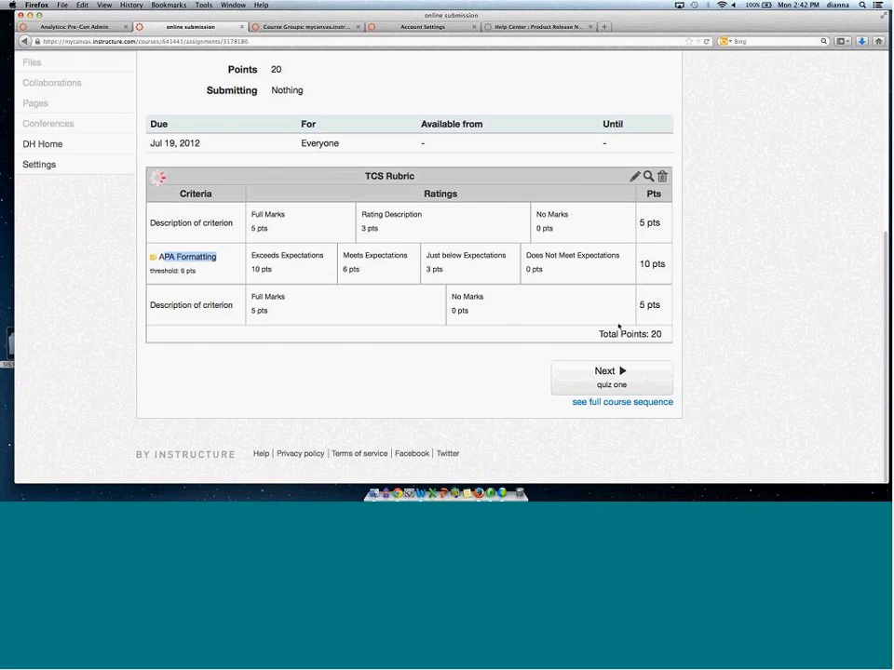
Open the CNVS 101 course gradebook.
{"action": "scroll", "coordinate": [622, 330], "scroll_direction": "up", "scroll_amount": 2}
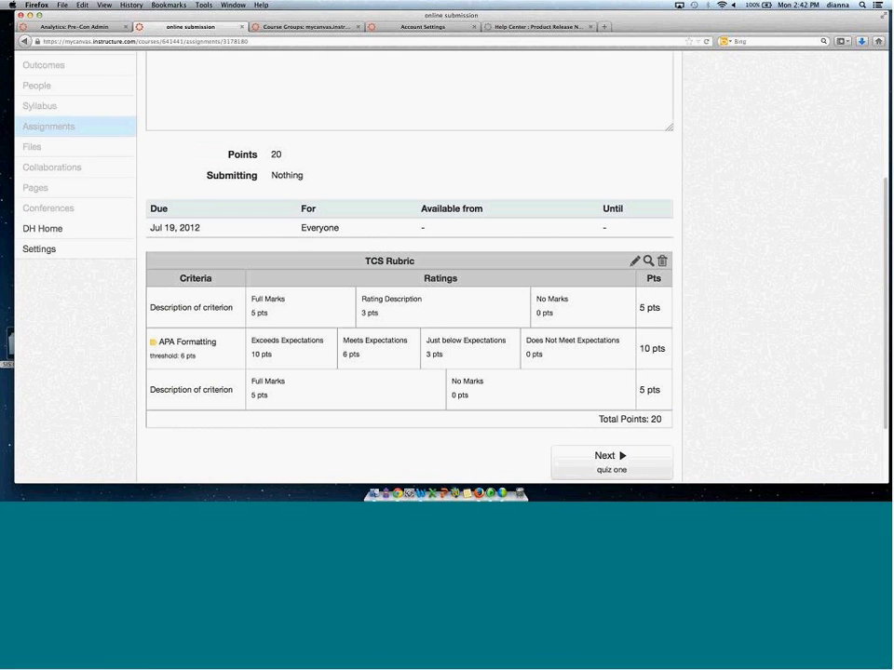
{"action": "scroll", "coordinate": [884, 201], "scroll_direction": "up", "scroll_amount": 2}
{"action": "scroll", "coordinate": [885, 201], "scroll_direction": "up", "scroll_amount": 2}
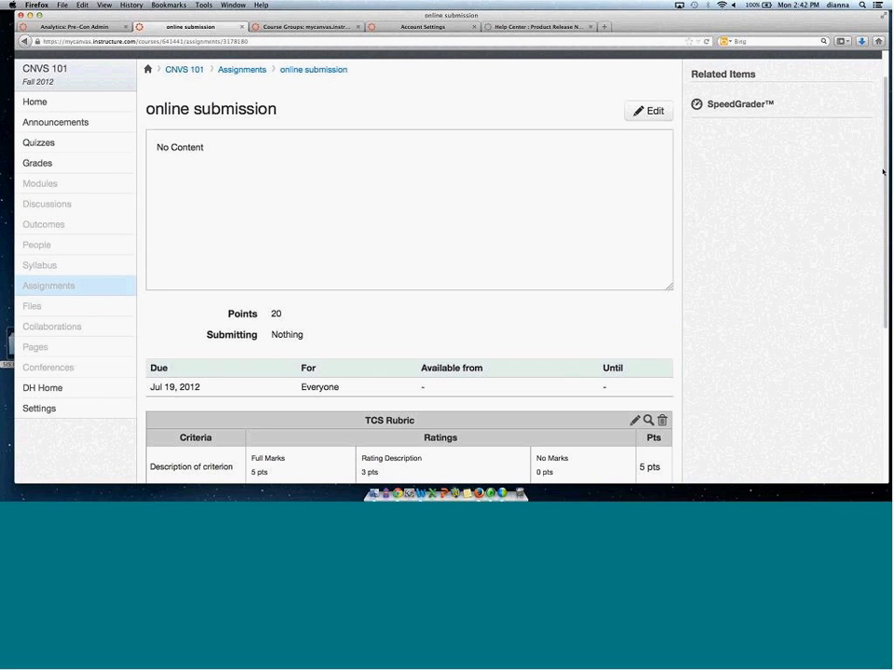
{"action": "scroll", "coordinate": [306, 354], "scroll_direction": "down", "scroll_amount": 4}
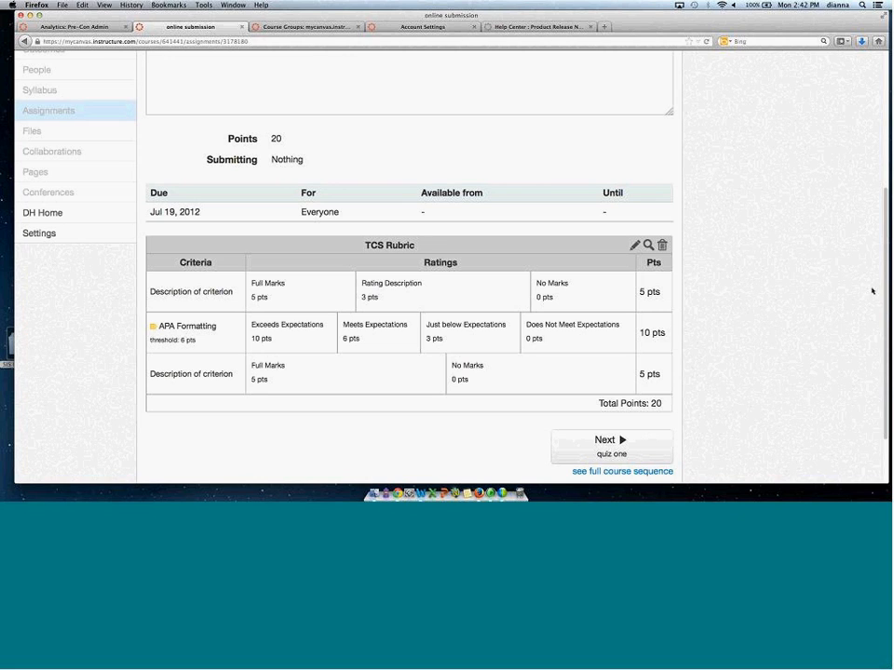
{"action": "scroll", "coordinate": [872, 290], "scroll_direction": "up", "scroll_amount": 5}
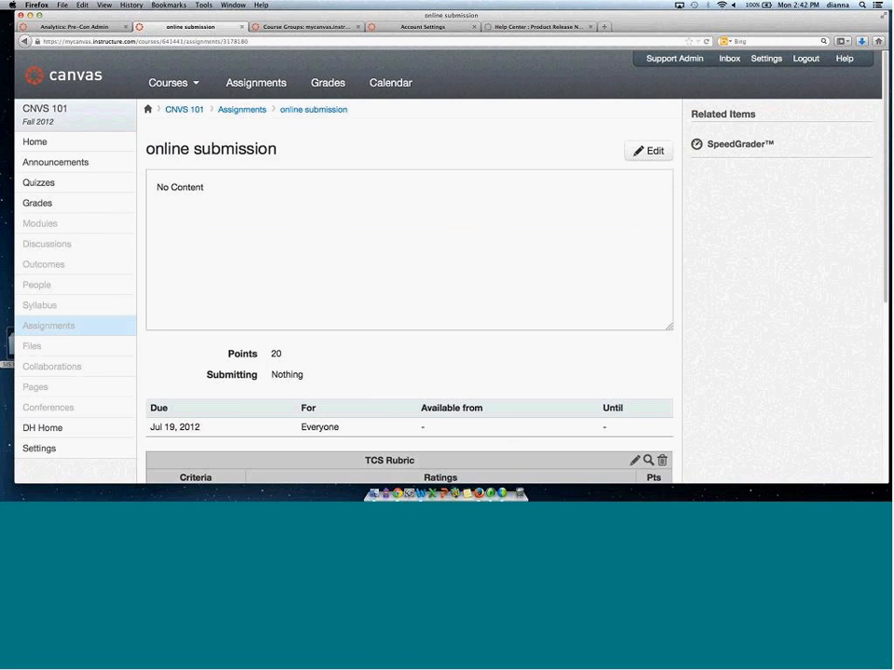
{"action": "left_click", "coordinate": [51, 204]}
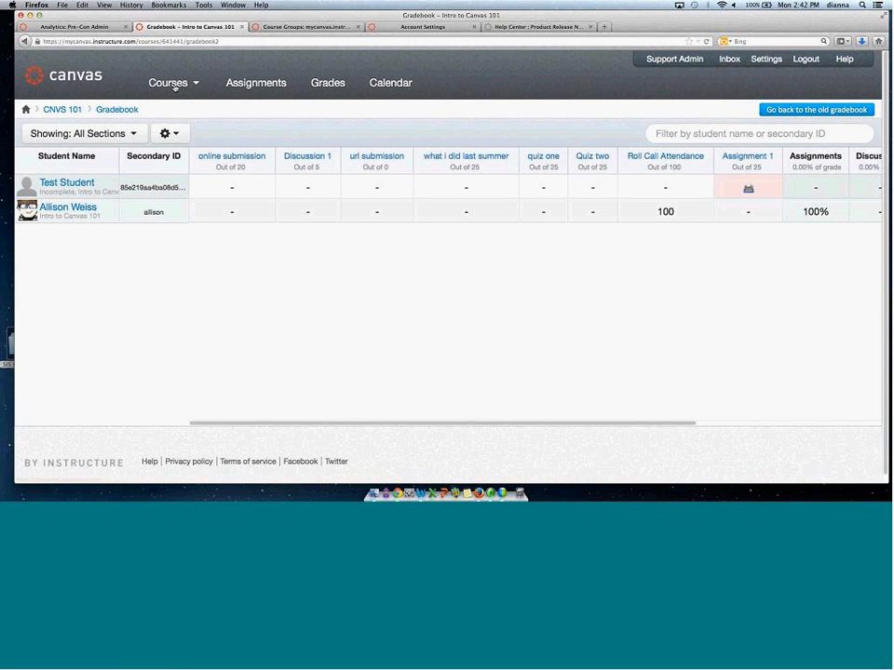
Open the account's Grading Schemes page.
{"action": "mouse_move", "coordinate": [177, 83]}
{"action": "left_click", "coordinate": [416, 129]}
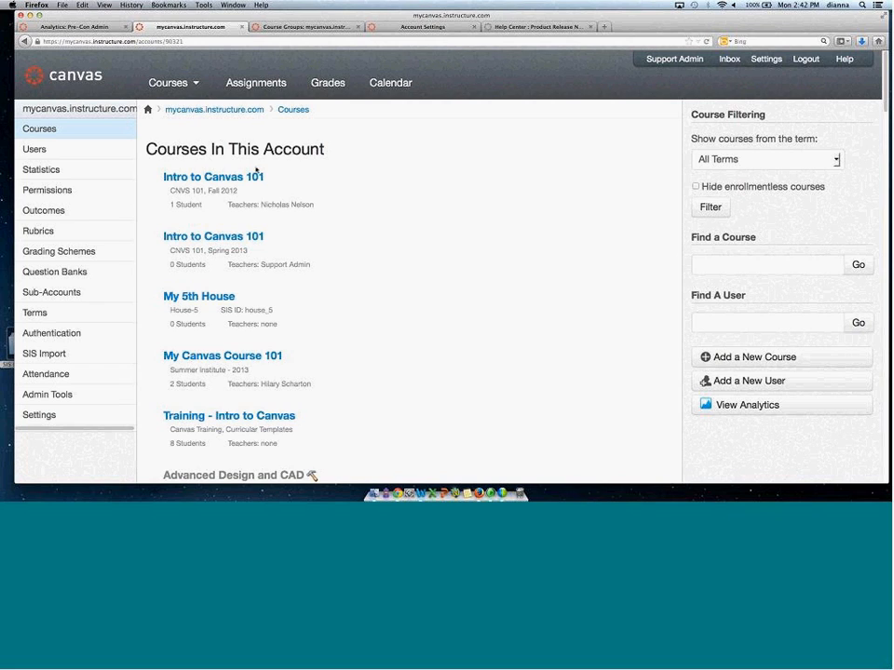
{"action": "left_click", "coordinate": [54, 253]}
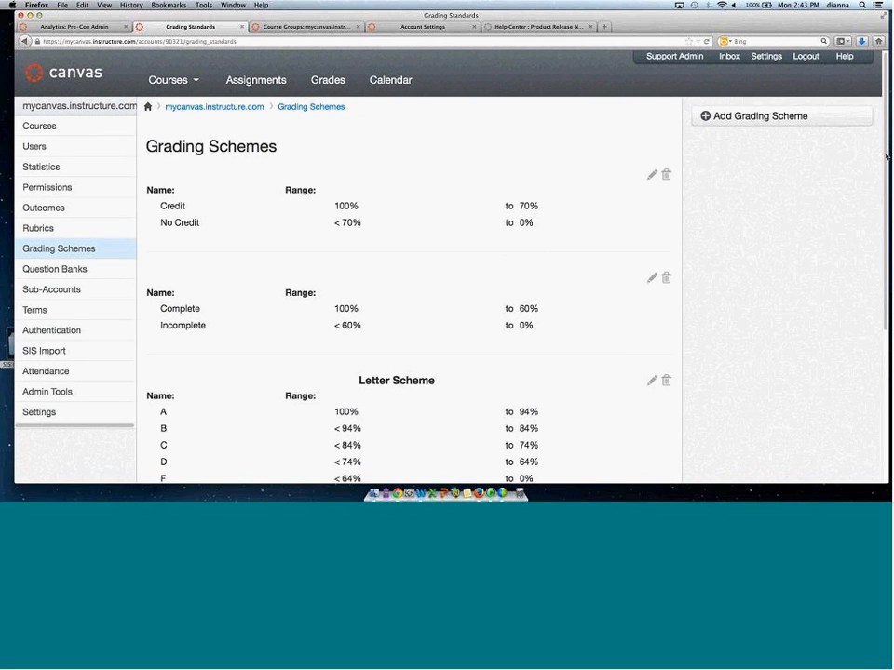
{"action": "left_click_drag", "start_coordinate": [886, 154], "coordinate": [883, 183]}
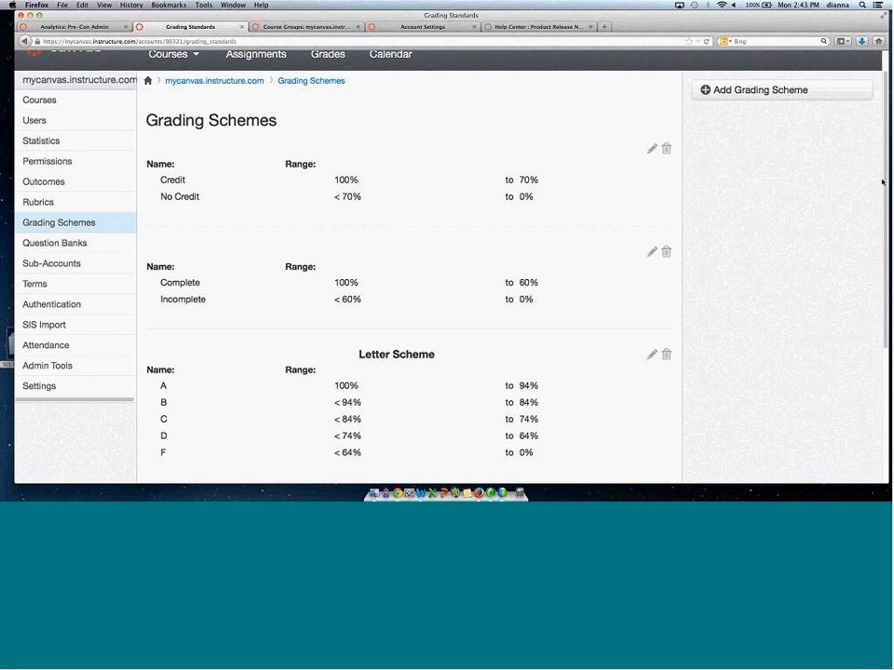
{"action": "scroll", "coordinate": [194, 286], "scroll_direction": "down", "scroll_amount": 1}
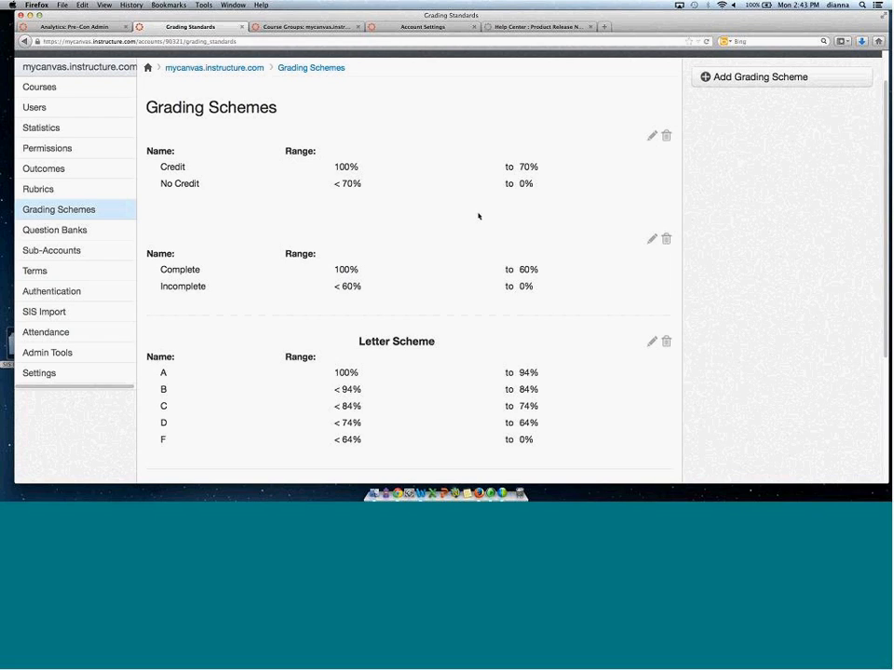
Add a new grading scheme and set the A grade's lower bound to 90%.
{"action": "left_click", "coordinate": [778, 77]}
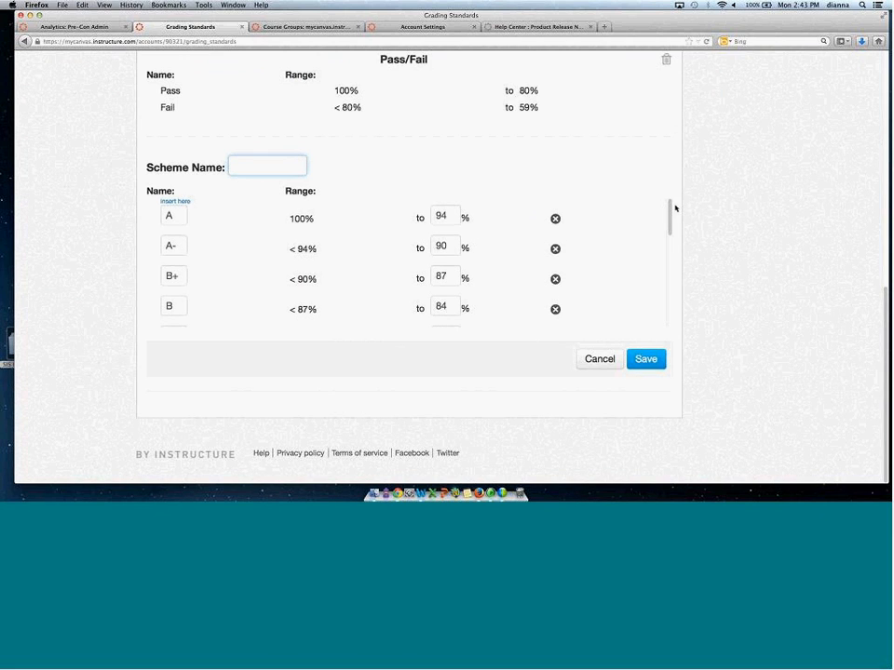
{"action": "scroll", "coordinate": [670, 210], "scroll_direction": "down", "scroll_amount": 5}
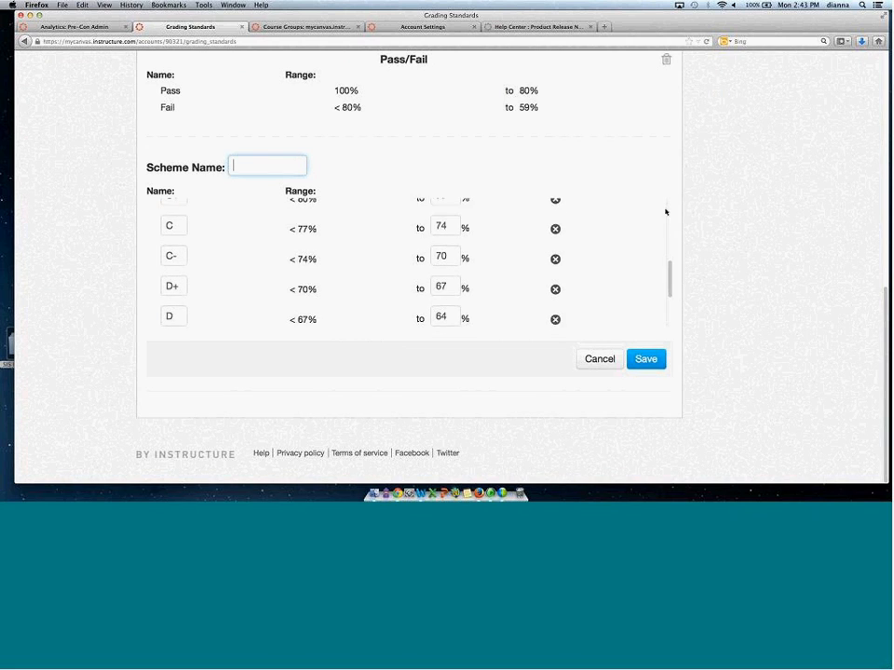
{"action": "scroll", "coordinate": [665, 212], "scroll_direction": "up", "scroll_amount": 5}
{"action": "double_click", "coordinate": [177, 215]}
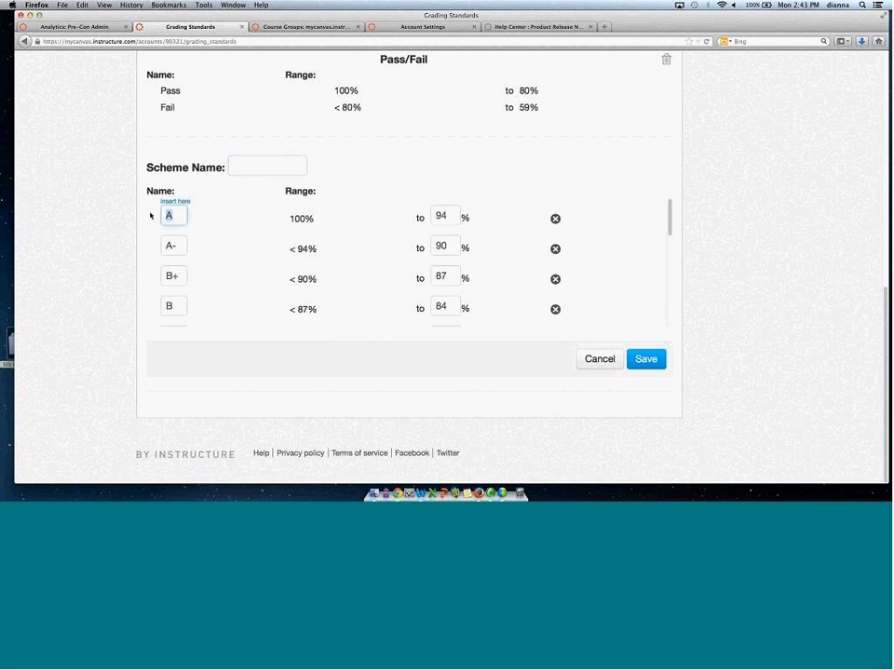
{"action": "left_click", "coordinate": [180, 212]}
{"action": "left_click", "coordinate": [166, 214]}
{"action": "left_click_drag", "start_coordinate": [166, 214], "coordinate": [176, 213]}
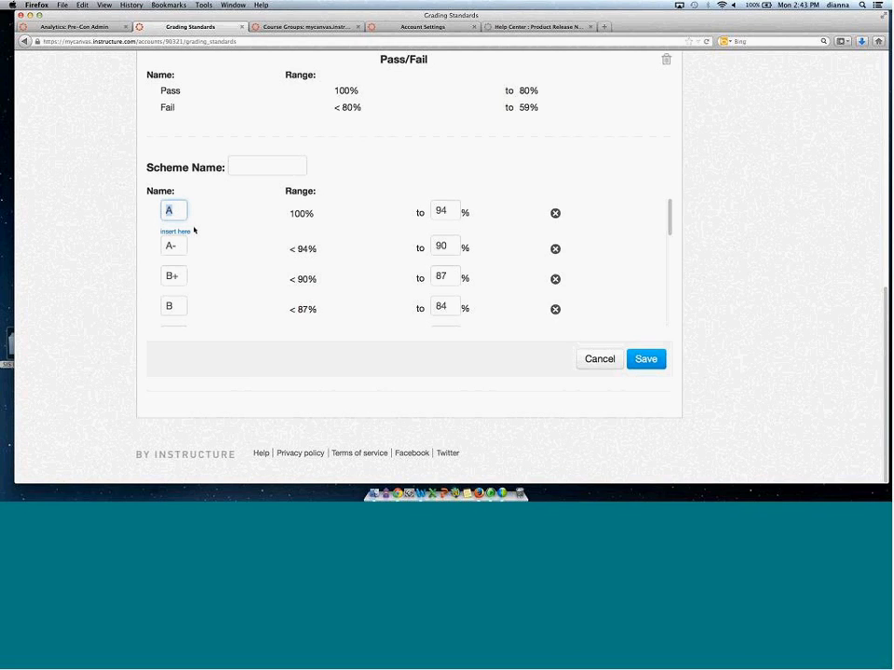
{"action": "left_click_drag", "start_coordinate": [445, 207], "coordinate": [426, 207]}
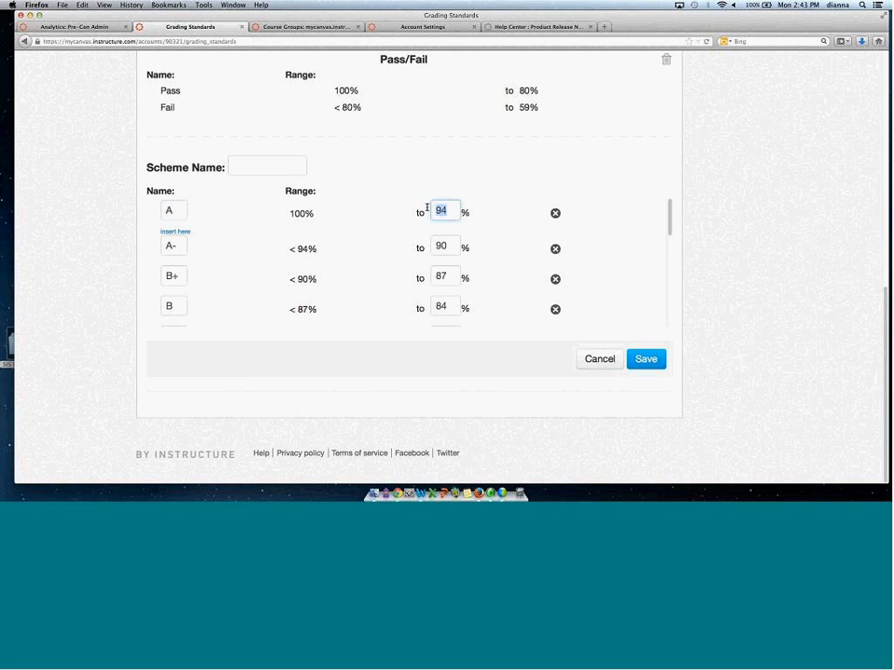
{"action": "type", "text": "90"}
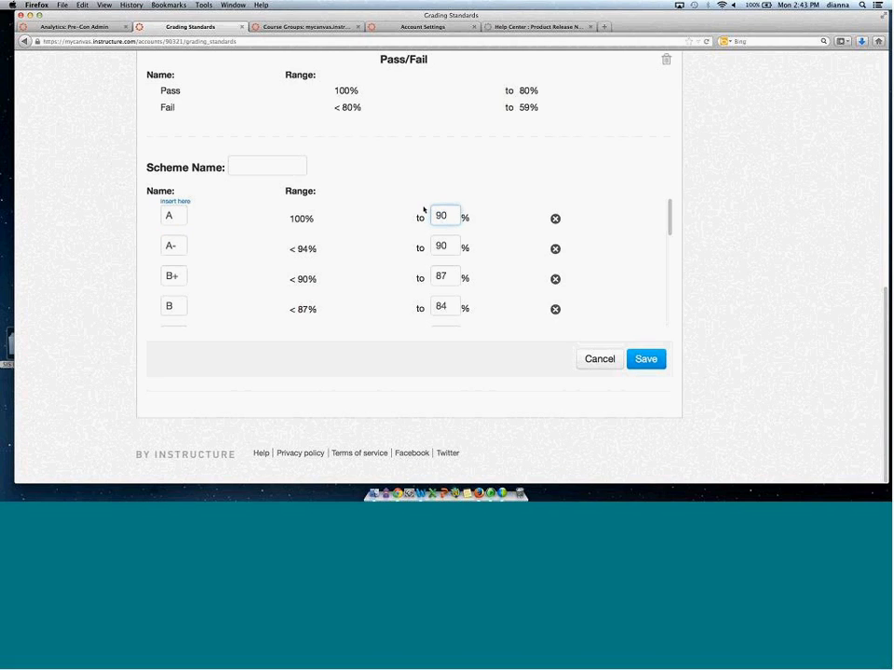
{"action": "left_click", "coordinate": [515, 225]}
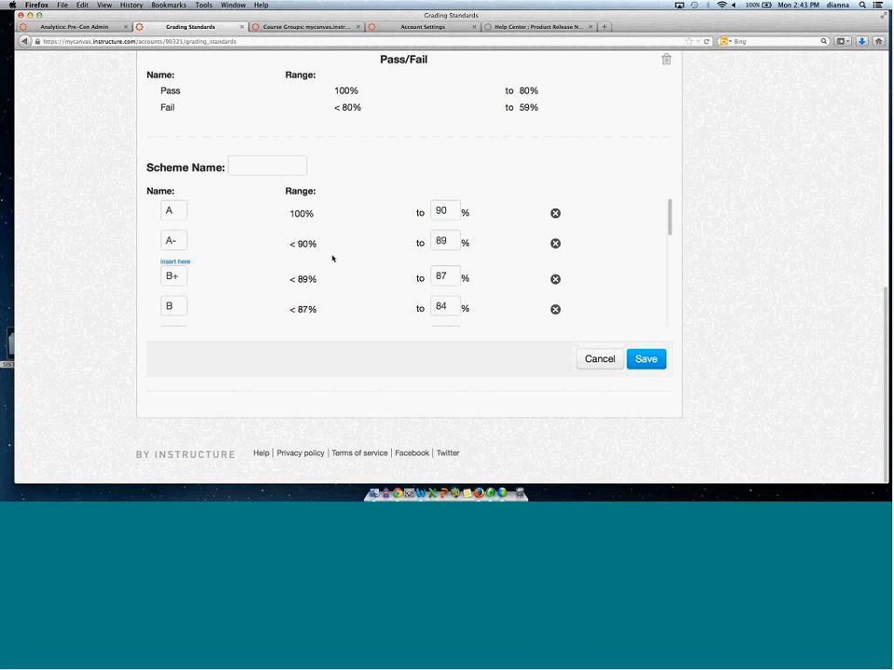
Set the A- grade's lower bound to 80%.
{"action": "left_click", "coordinate": [421, 242]}
{"action": "type", "text": "80"}
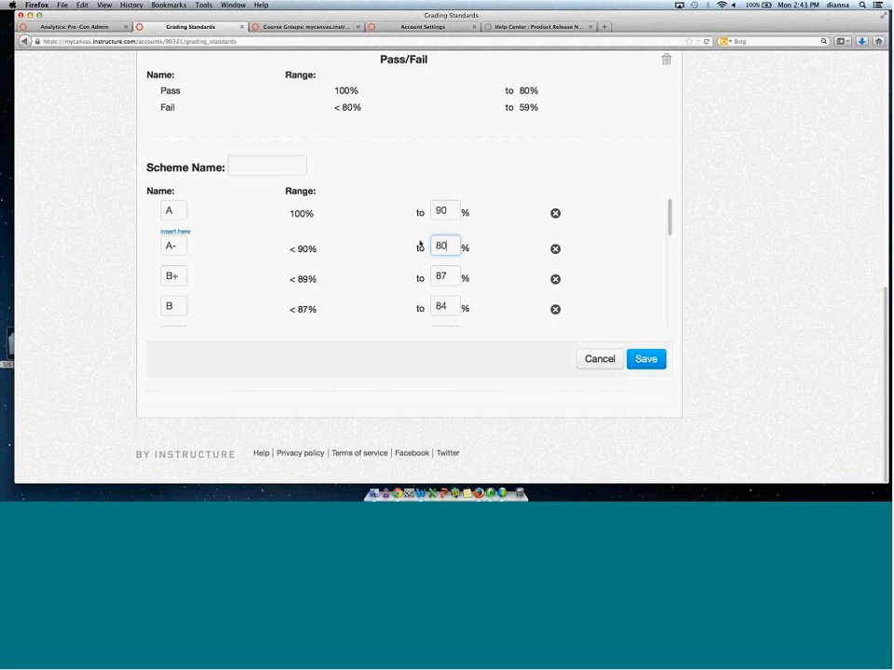
{"action": "left_click", "coordinate": [501, 238]}
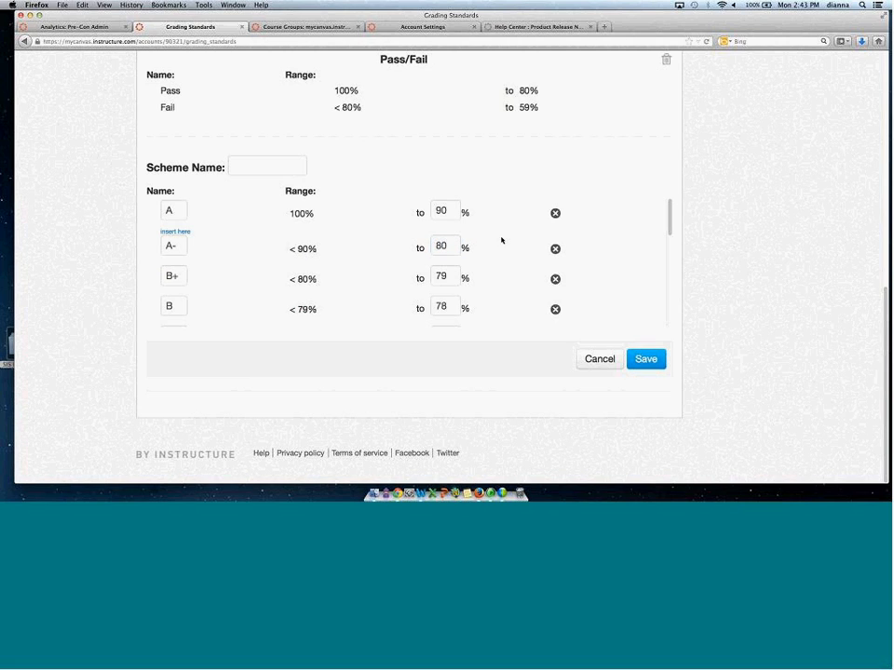
Delete the B+, B, B- and C+ rows and cancel the new grading scheme.
{"action": "left_click", "coordinate": [555, 274]}
{"action": "left_click", "coordinate": [555, 273]}
{"action": "left_click", "coordinate": [555, 274]}
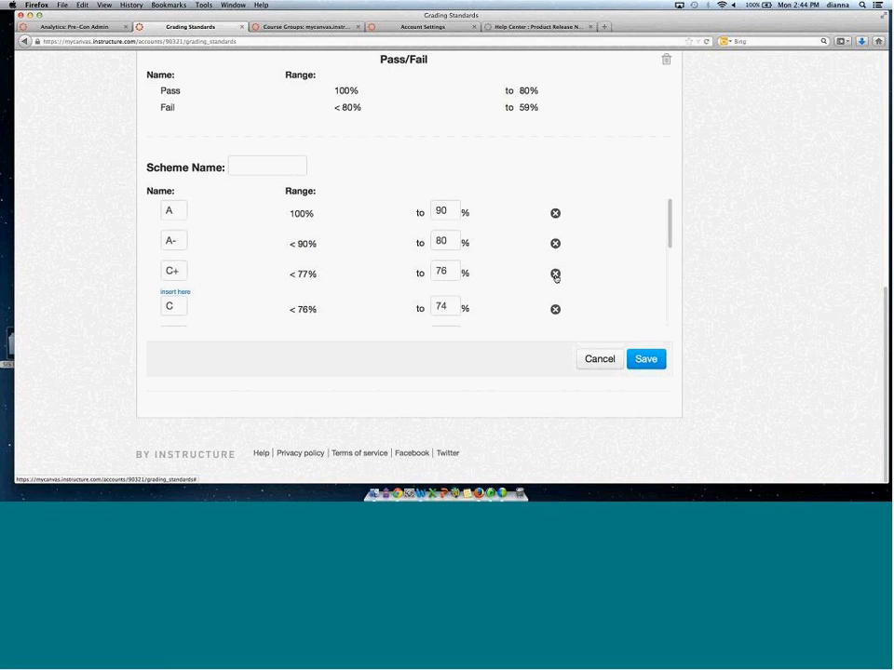
{"action": "left_click", "coordinate": [555, 275]}
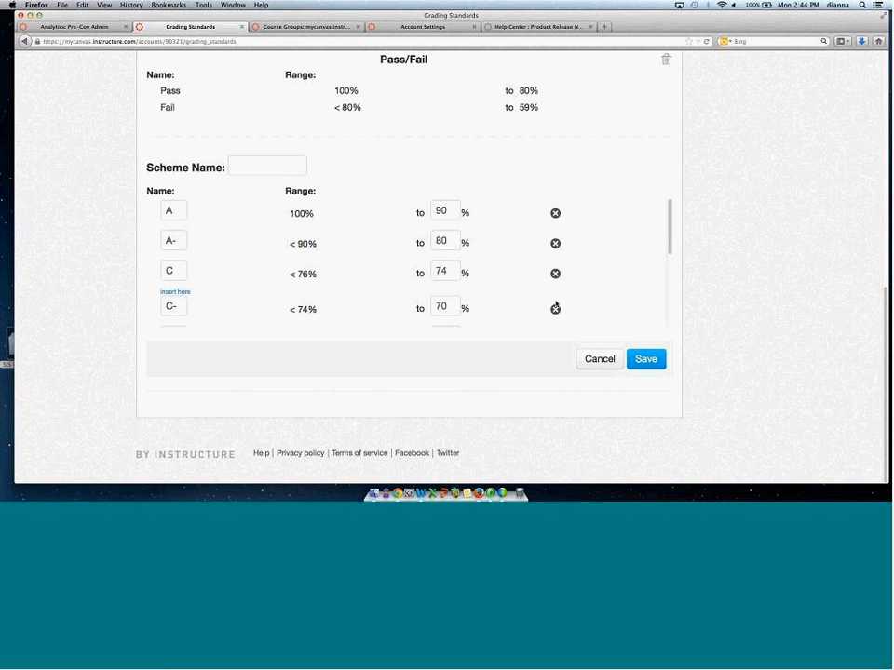
{"action": "left_click", "coordinate": [602, 359]}
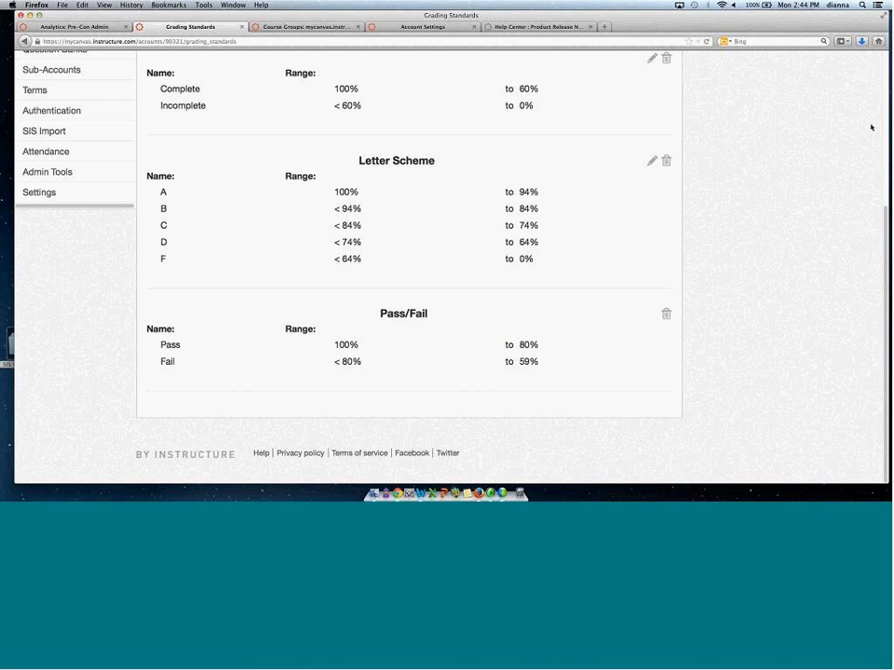
Open the settings of the Fall 2012 Intro to Canvas 101 course.
{"action": "scroll", "coordinate": [871, 192], "scroll_direction": "up", "scroll_amount": 3}
{"action": "left_click", "coordinate": [304, 28]}
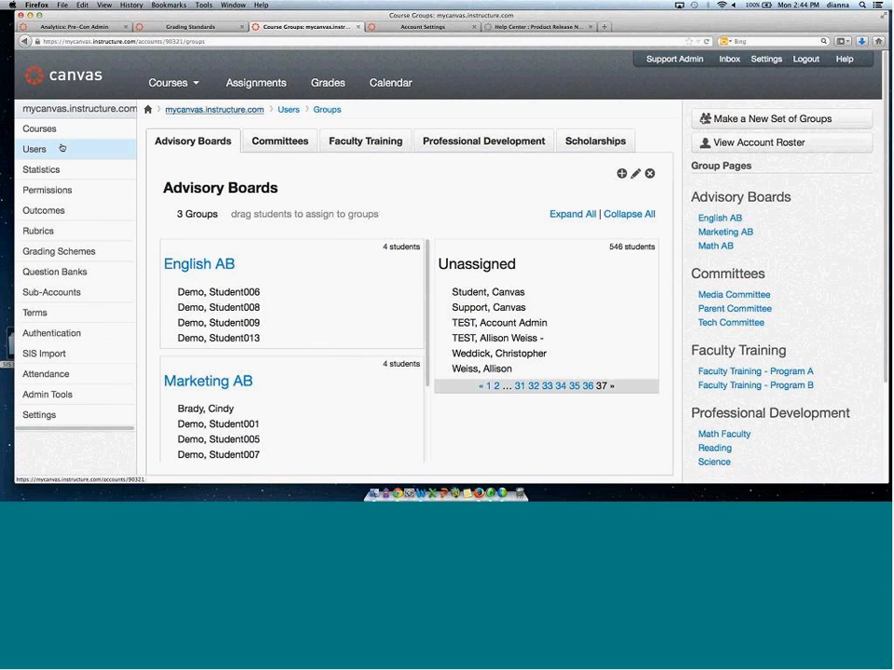
{"action": "left_click", "coordinate": [62, 135]}
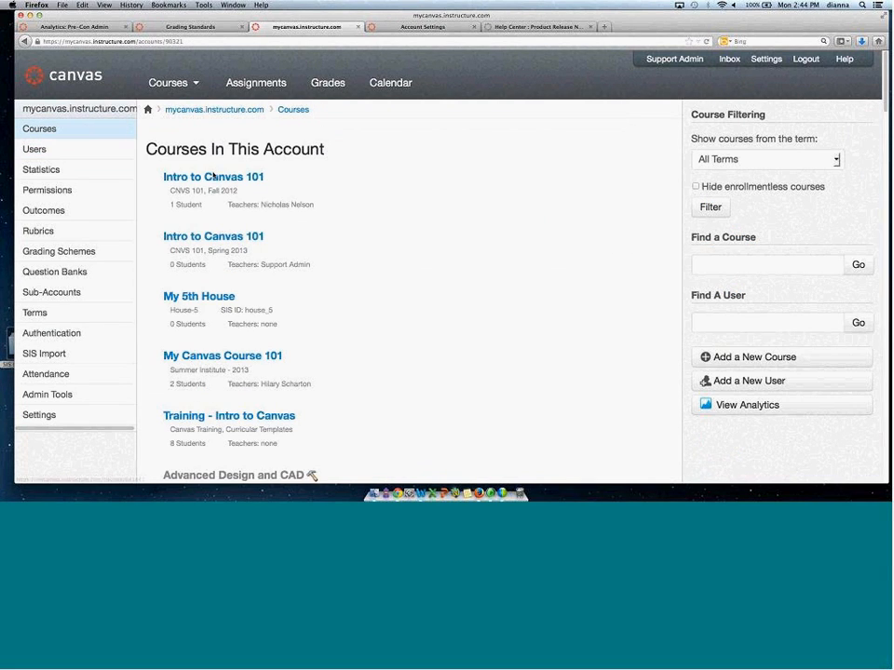
{"action": "left_click", "coordinate": [213, 176]}
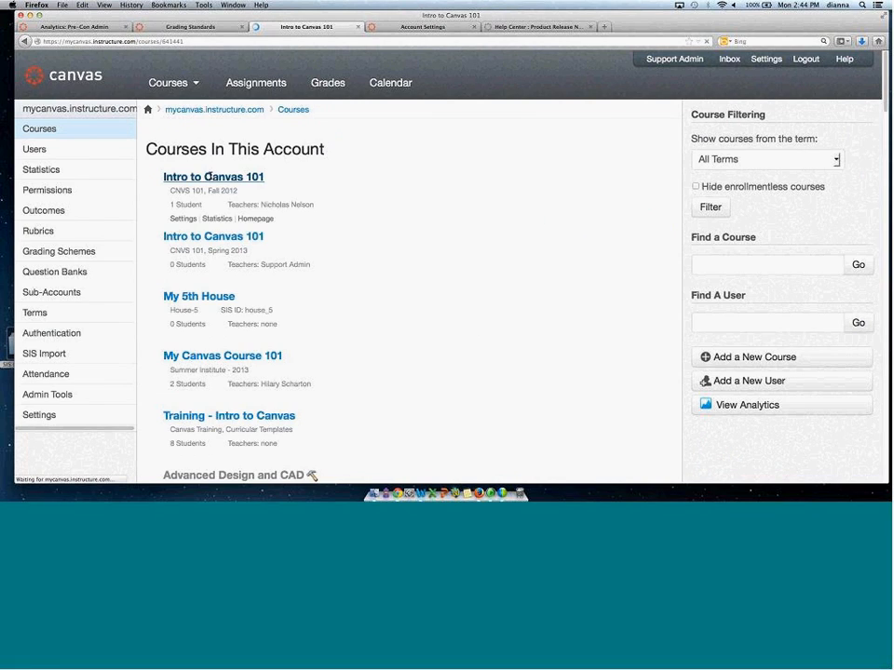
{"action": "left_click", "coordinate": [33, 456]}
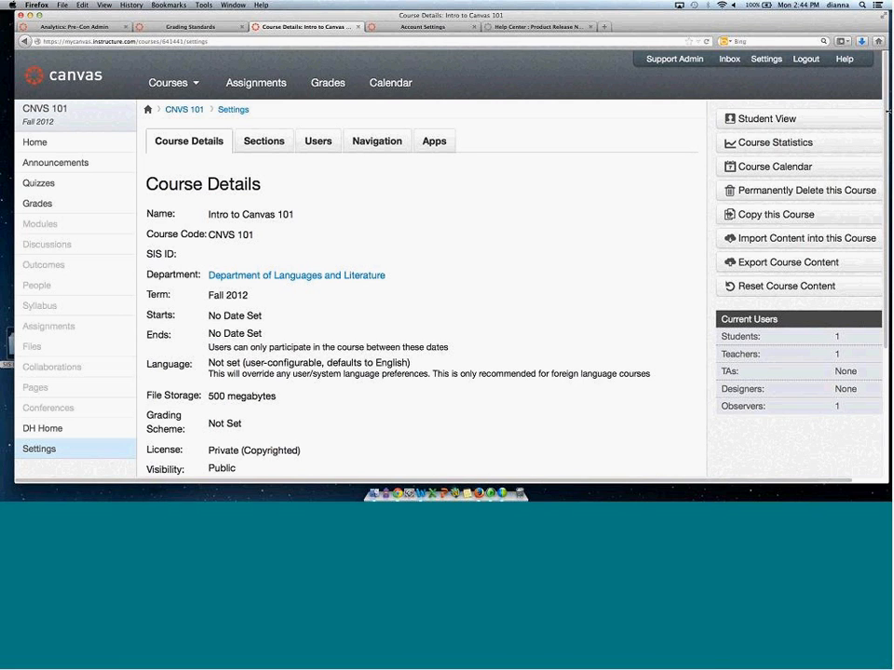
Edit the course details, enable the course grading scheme, and open its grading scheme settings.
{"action": "scroll", "coordinate": [835, 243], "scroll_direction": "down", "scroll_amount": 3}
{"action": "scroll", "coordinate": [211, 413], "scroll_direction": "down", "scroll_amount": 1}
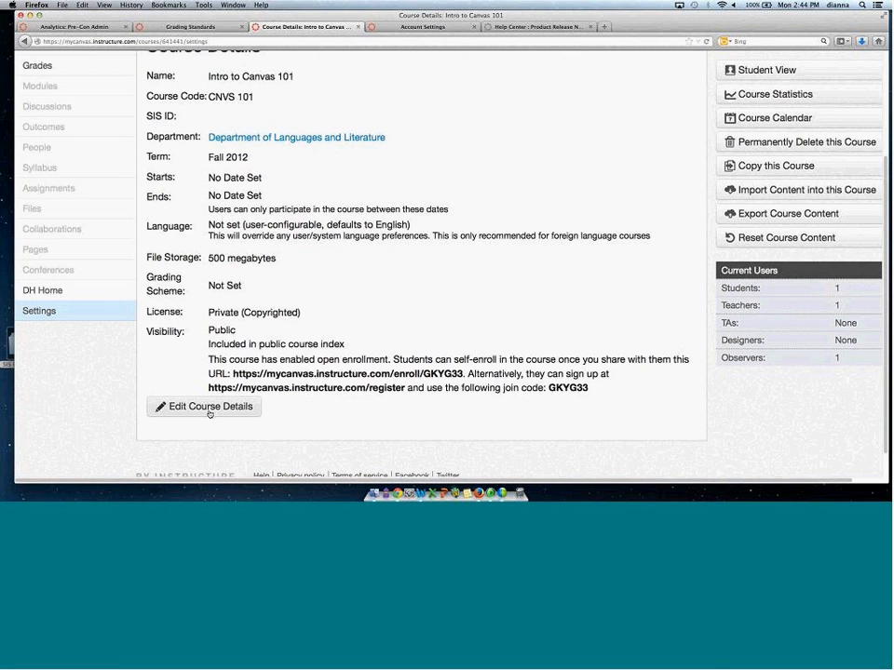
{"action": "left_click", "coordinate": [211, 407]}
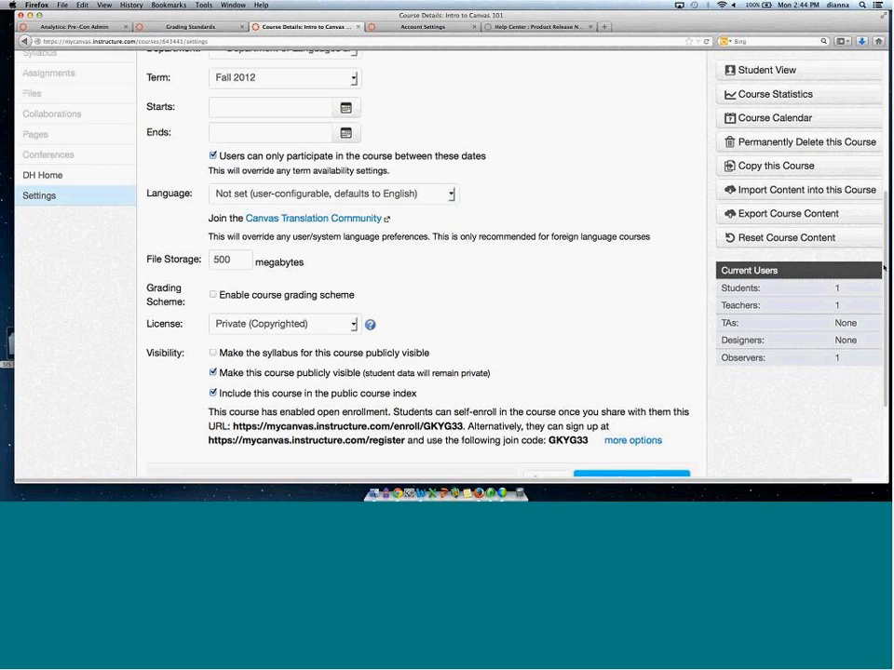
{"action": "scroll", "coordinate": [160, 268], "scroll_direction": "down", "scroll_amount": 1}
{"action": "left_click_drag", "start_coordinate": [155, 265], "coordinate": [183, 266]}
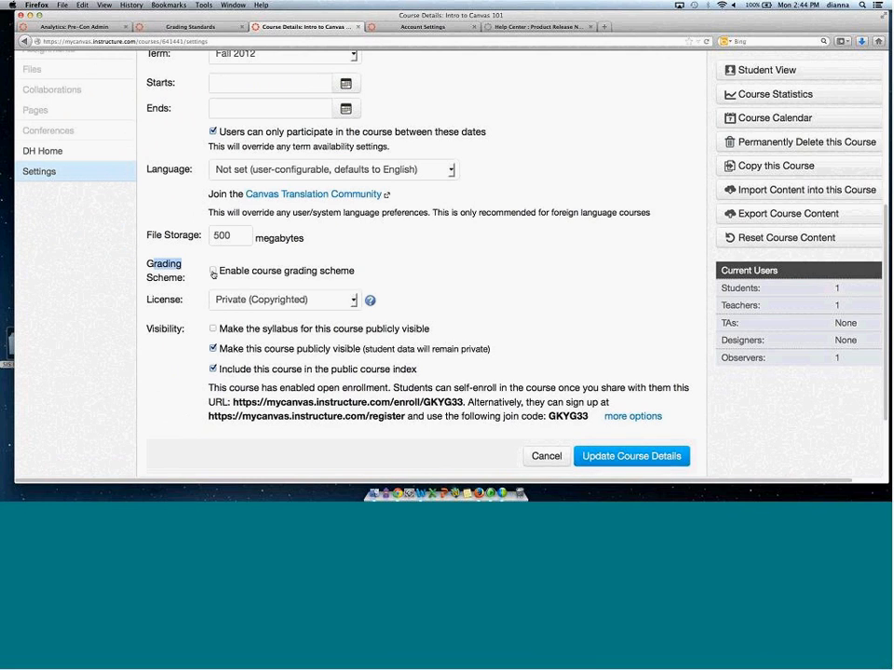
{"action": "left_click", "coordinate": [216, 270]}
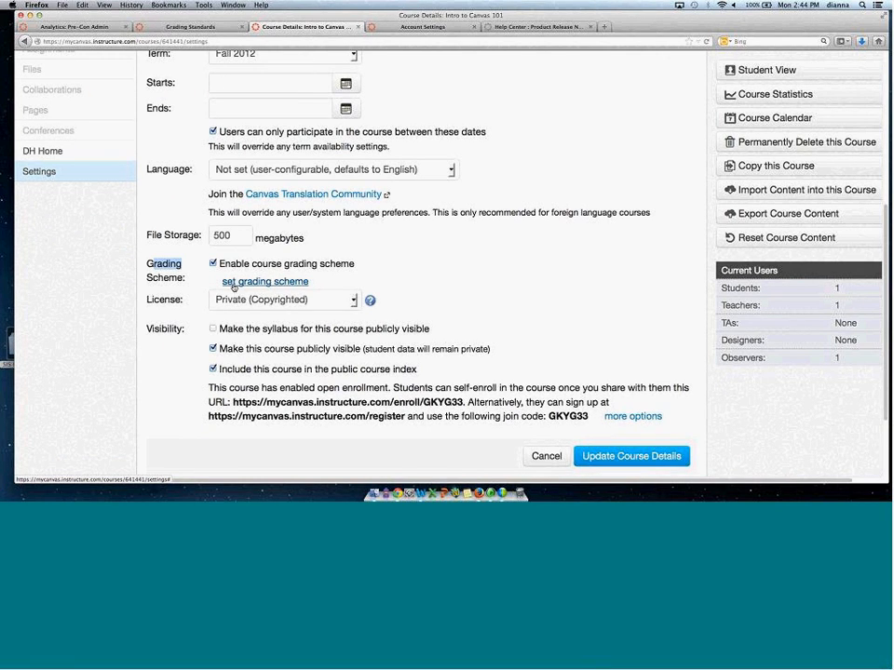
{"action": "left_click", "coordinate": [277, 283]}
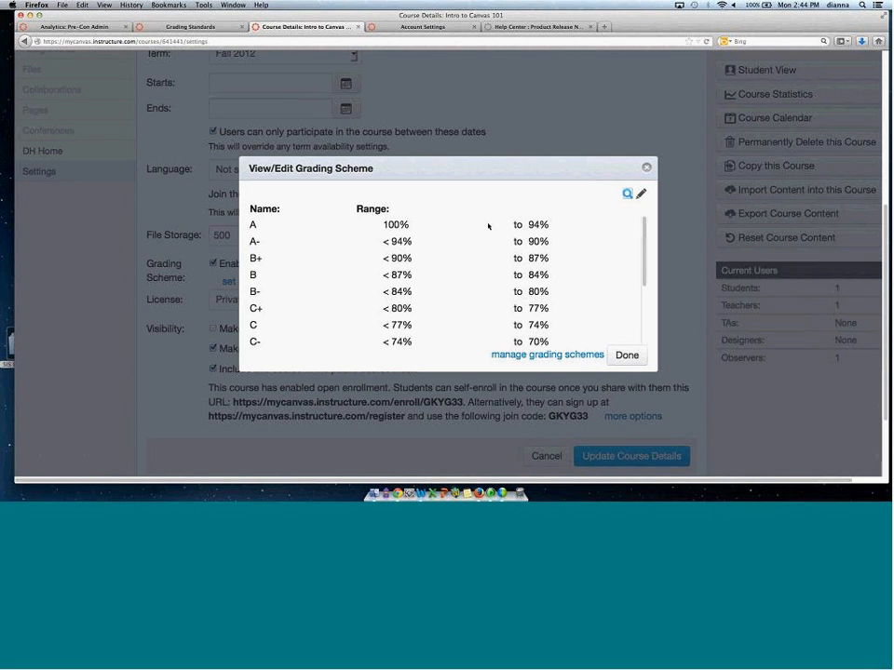
Preview each account grading scheme available to the course, then close the dialog and cancel the course details edit.
{"action": "left_click", "coordinate": [628, 194]}
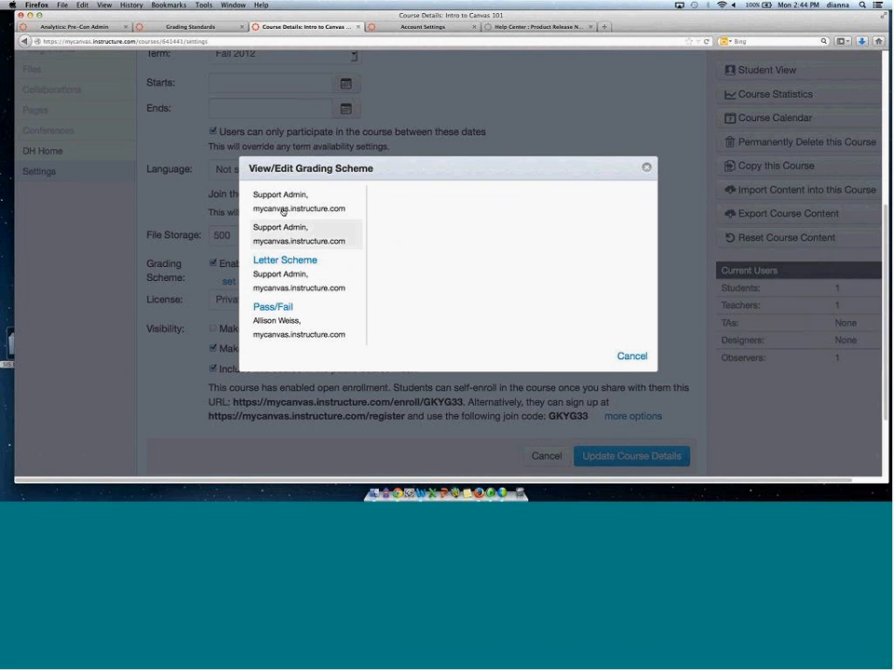
{"action": "left_click", "coordinate": [284, 317]}
{"action": "left_click", "coordinate": [296, 260]}
{"action": "left_click", "coordinate": [294, 236]}
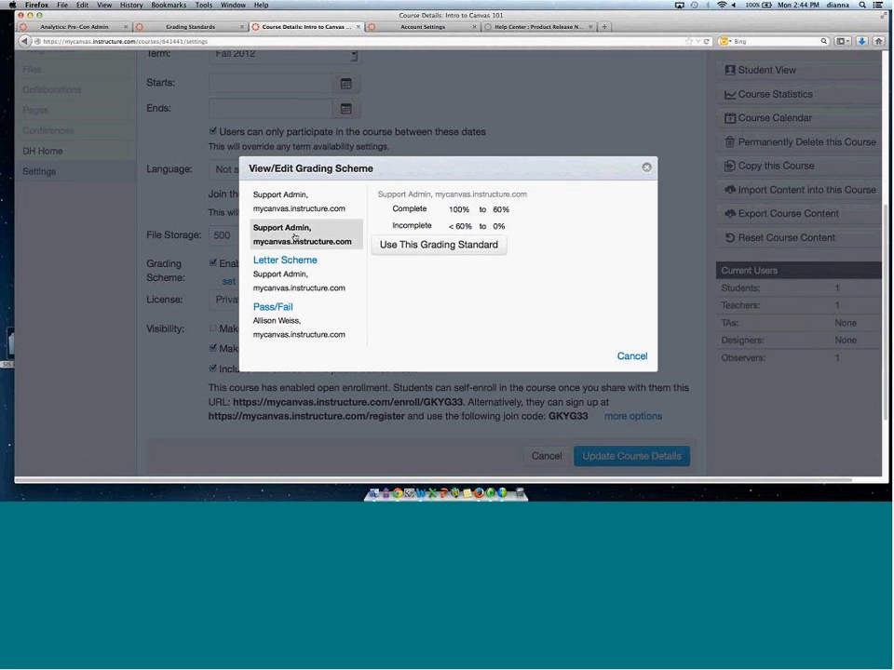
{"action": "left_click", "coordinate": [299, 202]}
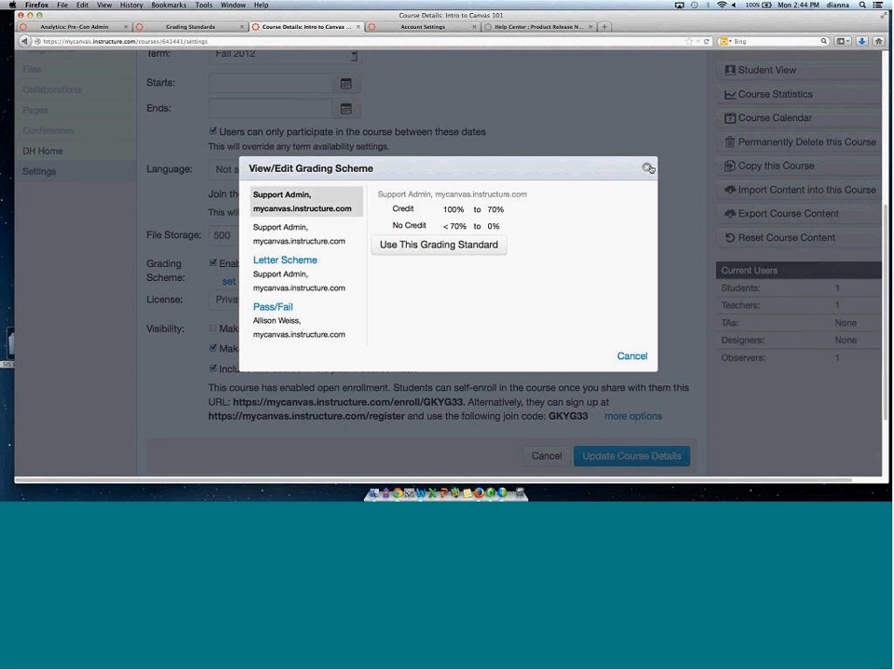
{"action": "left_click", "coordinate": [262, 240]}
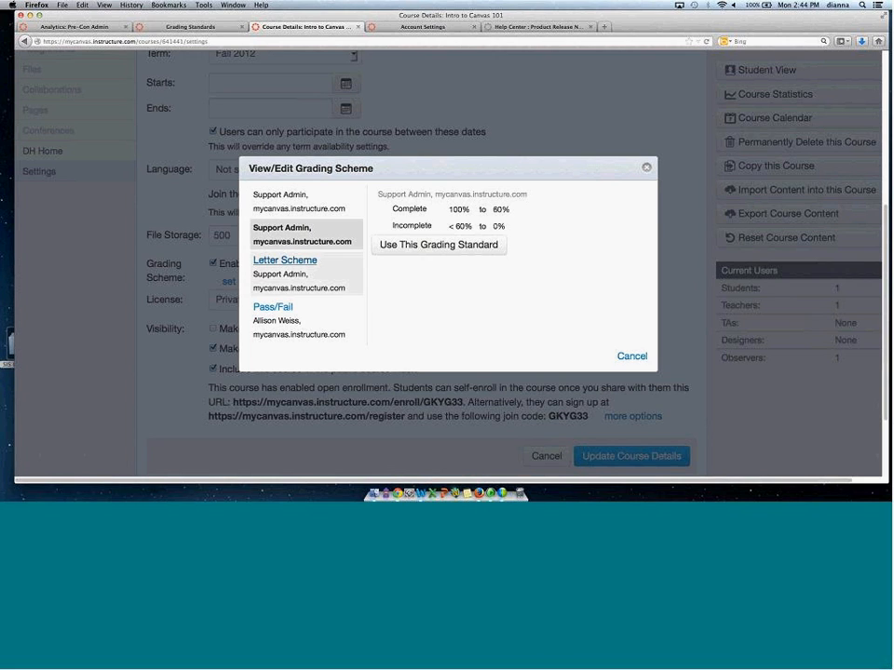
{"action": "left_click", "coordinate": [267, 267]}
{"action": "left_click", "coordinate": [270, 317]}
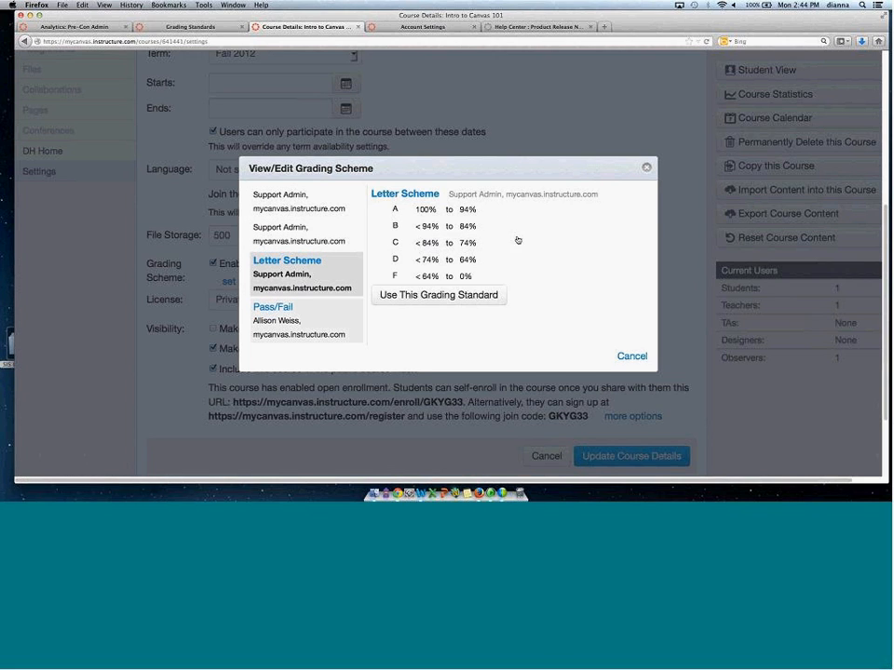
{"action": "left_click", "coordinate": [647, 168]}
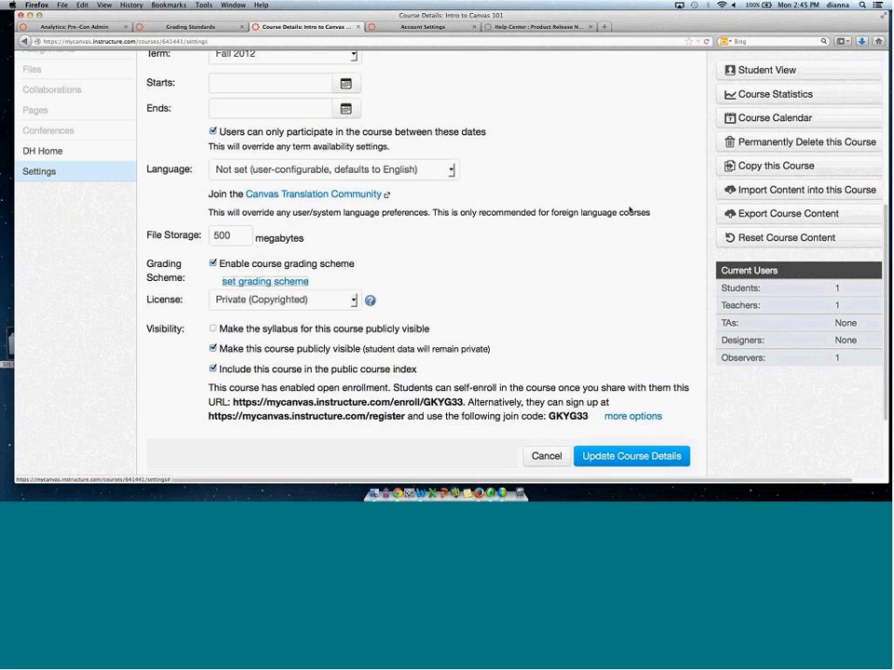
{"action": "left_click", "coordinate": [546, 456]}
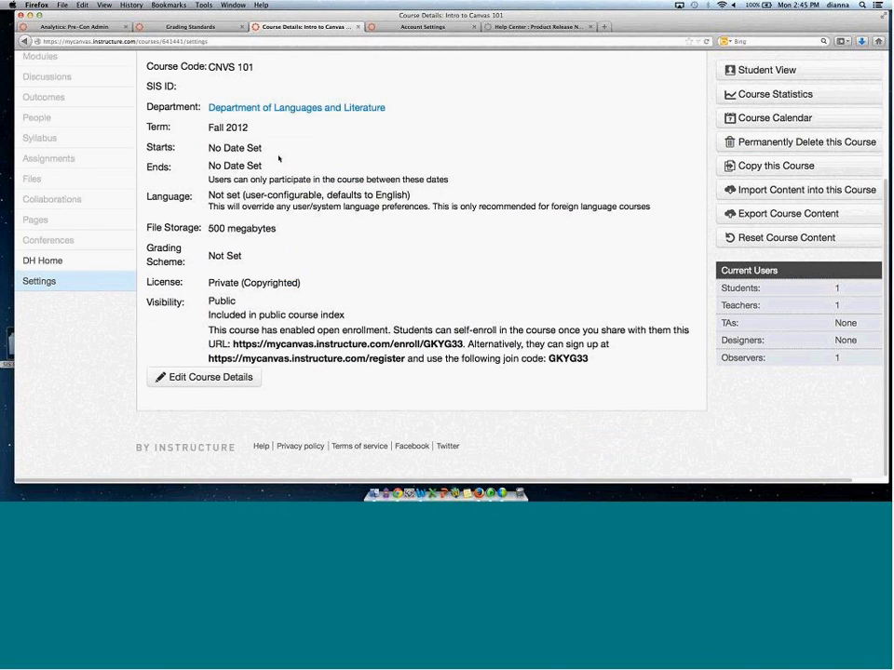
Go to the account's question banks and open the Sample QB bank.
{"action": "left_click", "coordinate": [172, 26]}
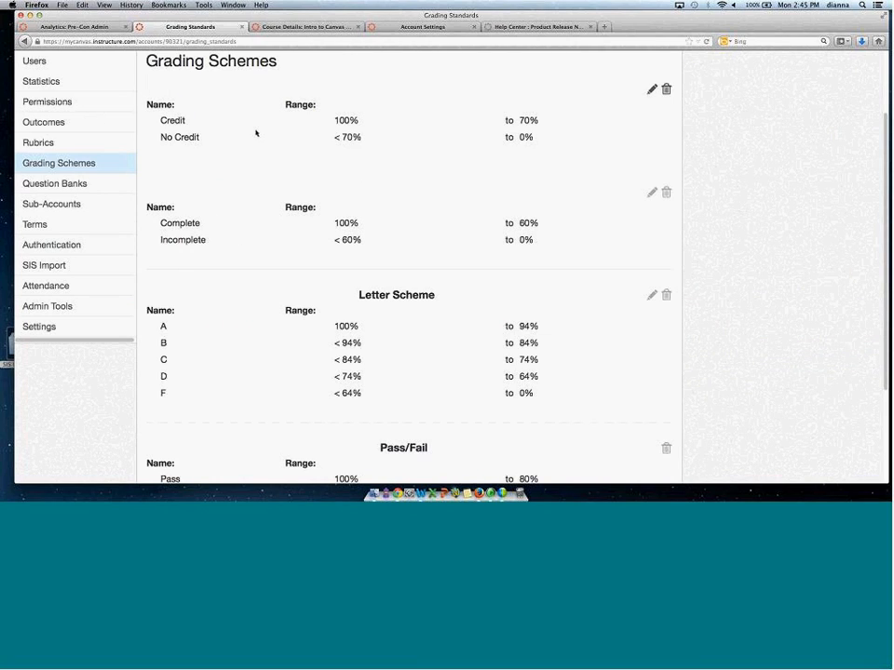
{"action": "left_click", "coordinate": [67, 183]}
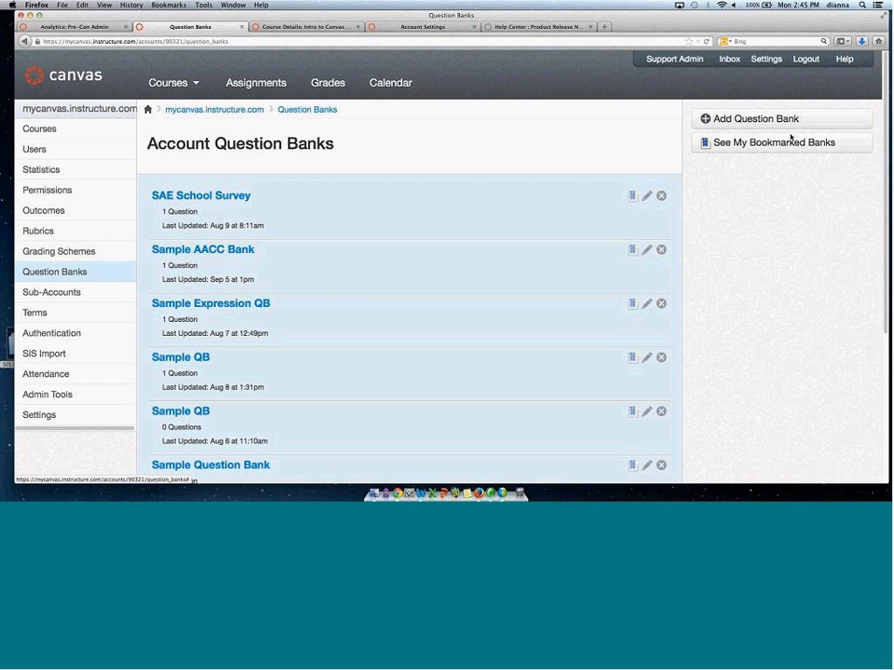
{"action": "left_click", "coordinate": [717, 120]}
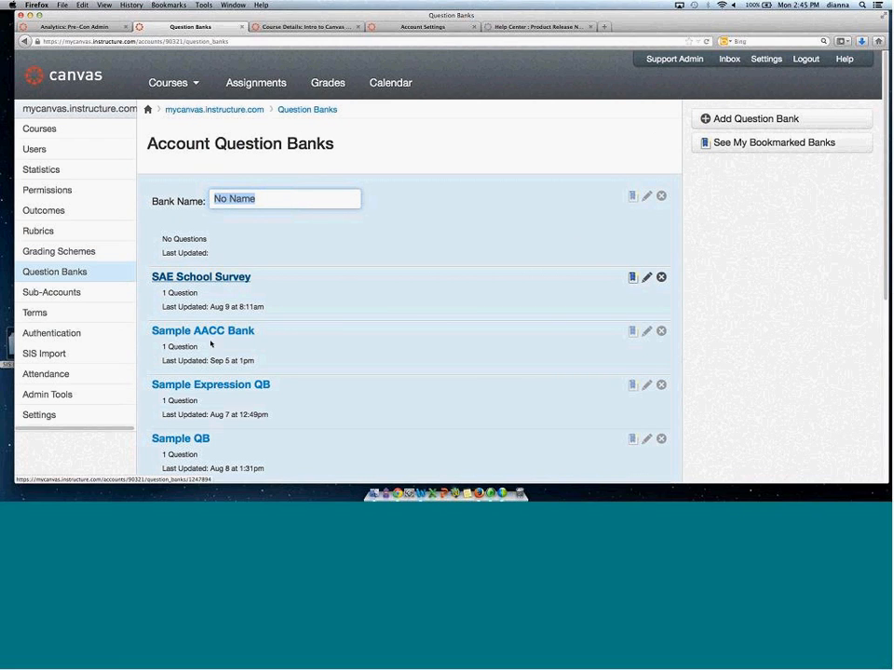
{"action": "left_click", "coordinate": [183, 442]}
{"action": "left_click", "coordinate": [174, 416]}
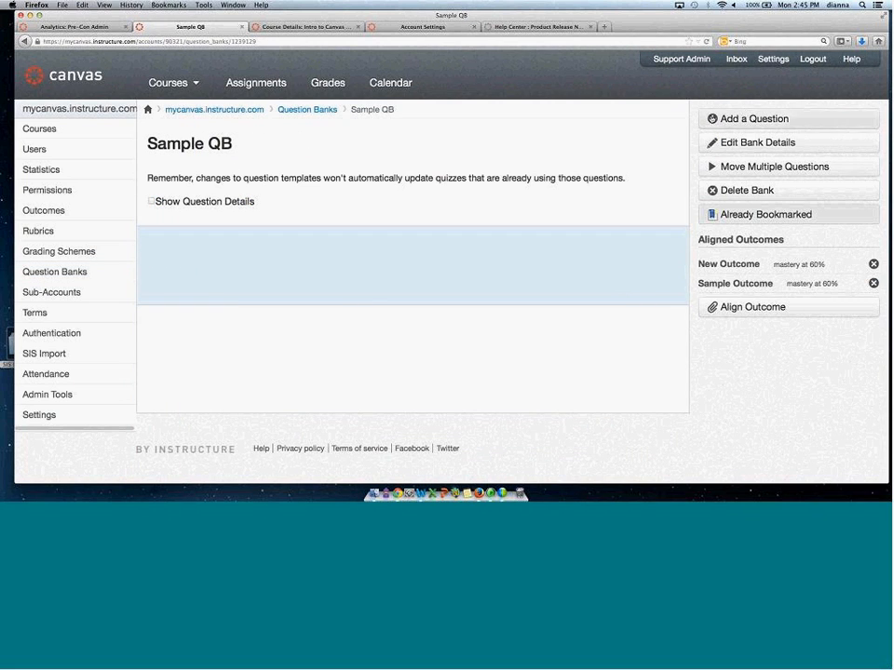
Start a new question in Sample QB, review the available question types, and return to the question banks list.
{"action": "left_click", "coordinate": [759, 119]}
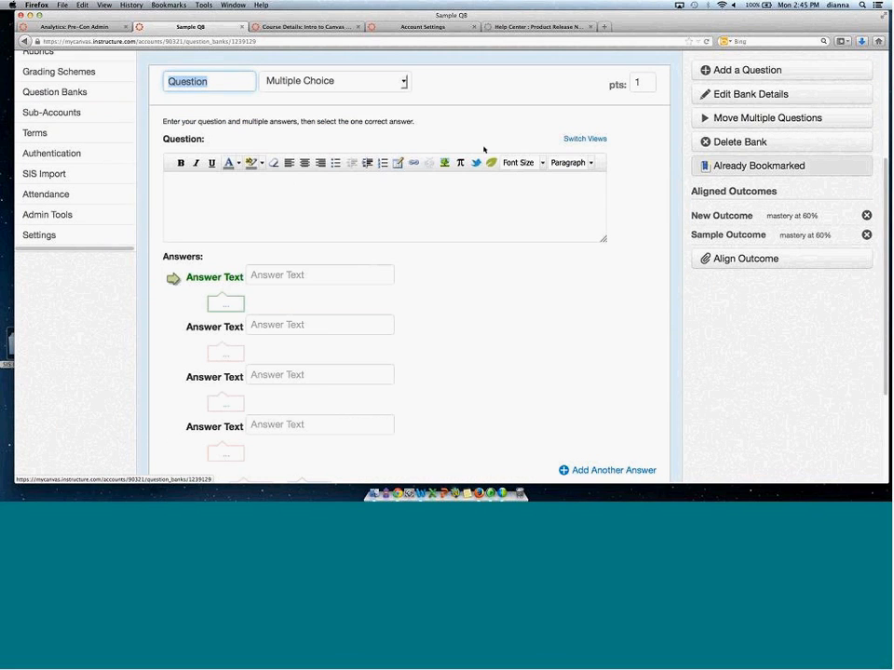
{"action": "left_click", "coordinate": [318, 83]}
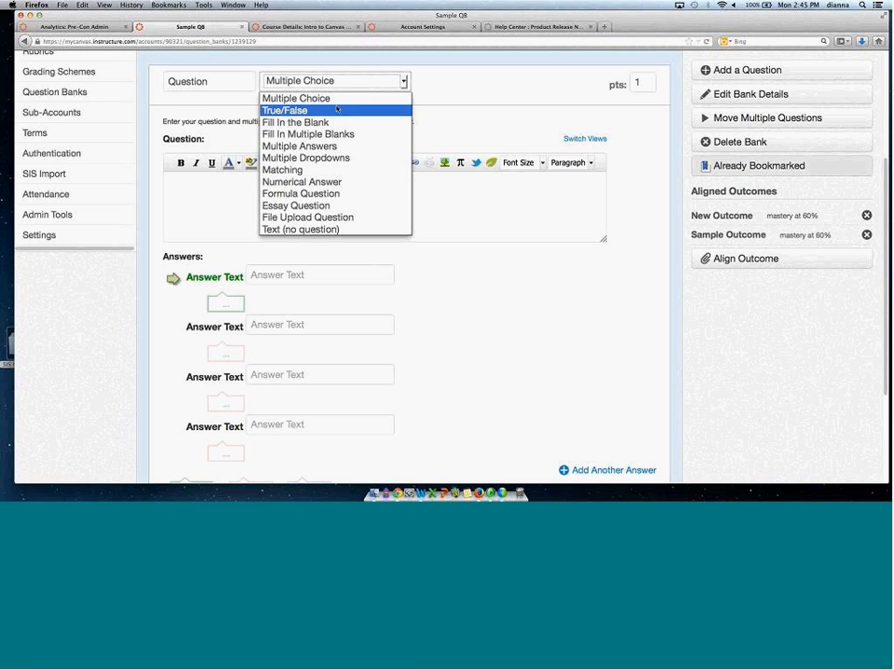
{"action": "left_click", "coordinate": [528, 192]}
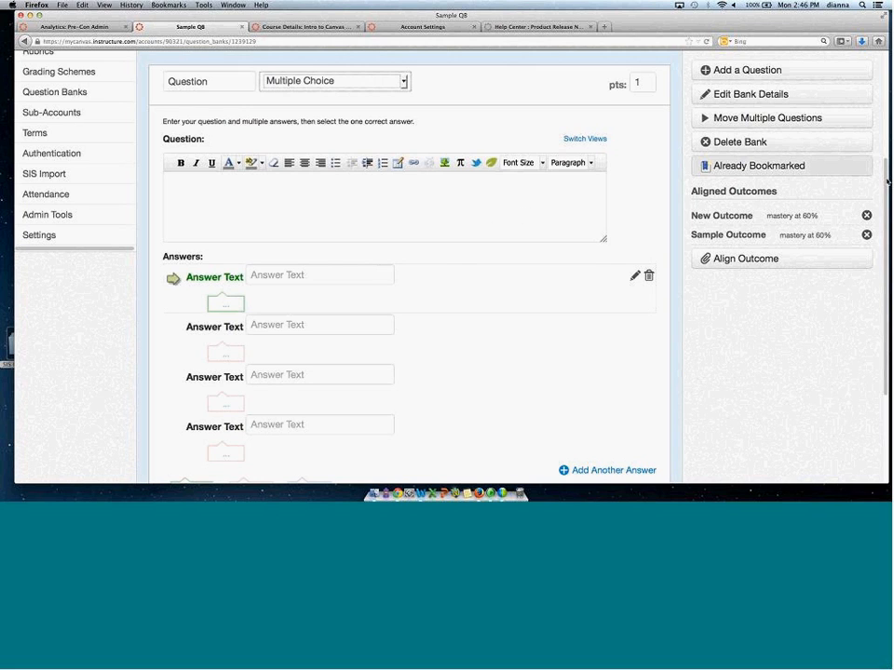
{"action": "scroll", "coordinate": [247, 251], "scroll_direction": "up", "scroll_amount": 4}
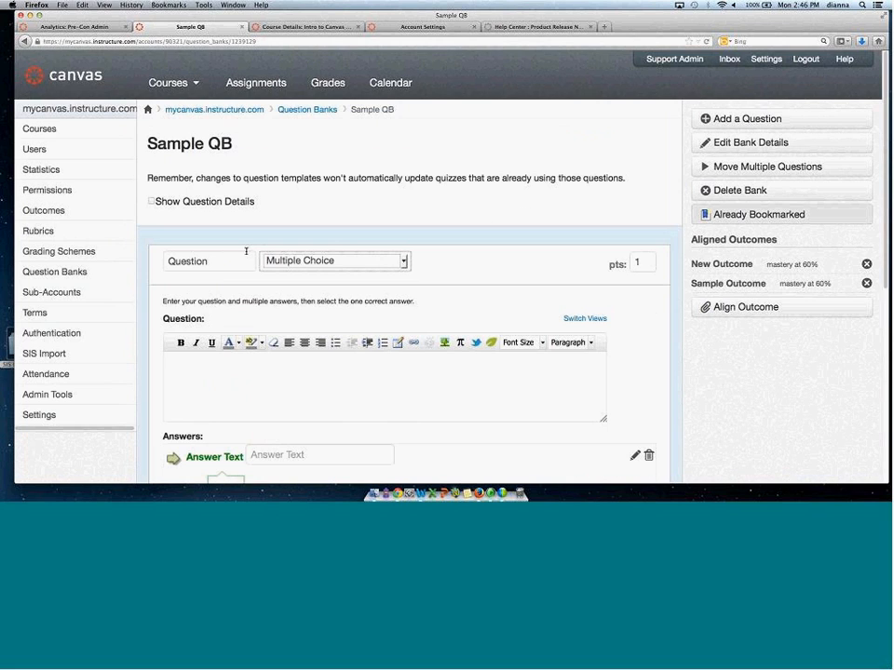
{"action": "left_click", "coordinate": [59, 272]}
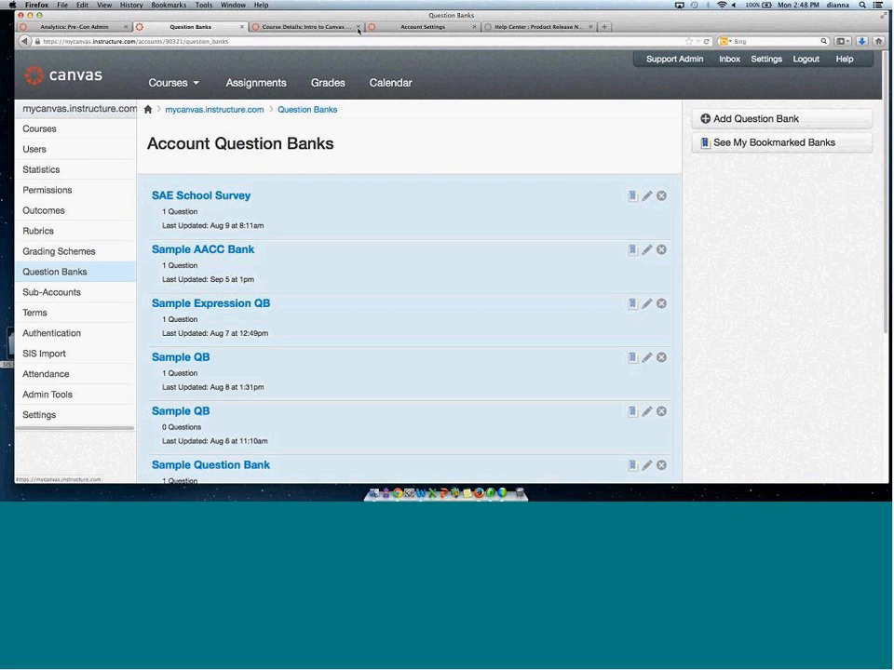
Open Canvas Guides from the Help Center and browse the Canvas Video Guide's list of videos.
{"action": "left_click", "coordinate": [535, 24]}
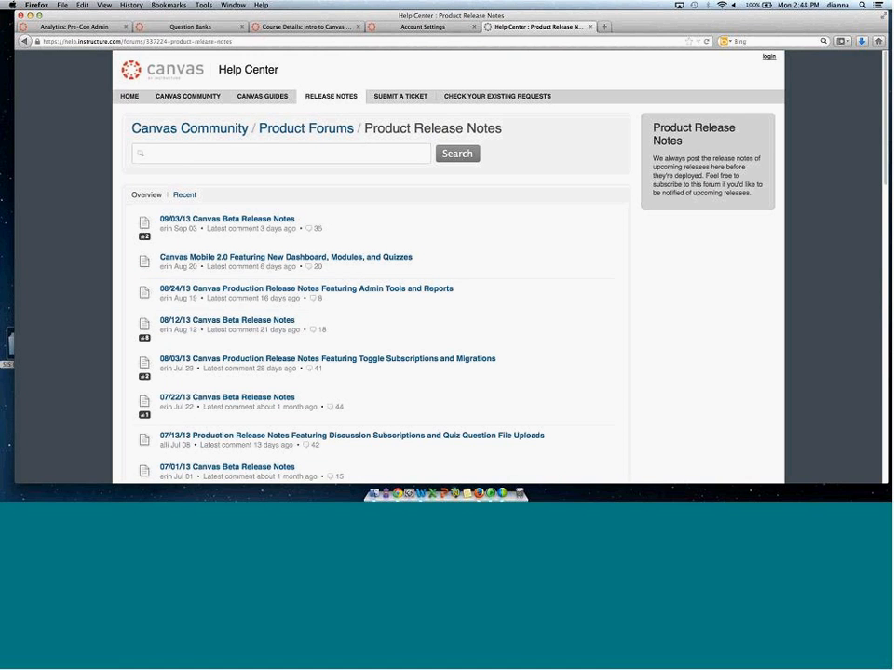
{"action": "left_click", "coordinate": [273, 99]}
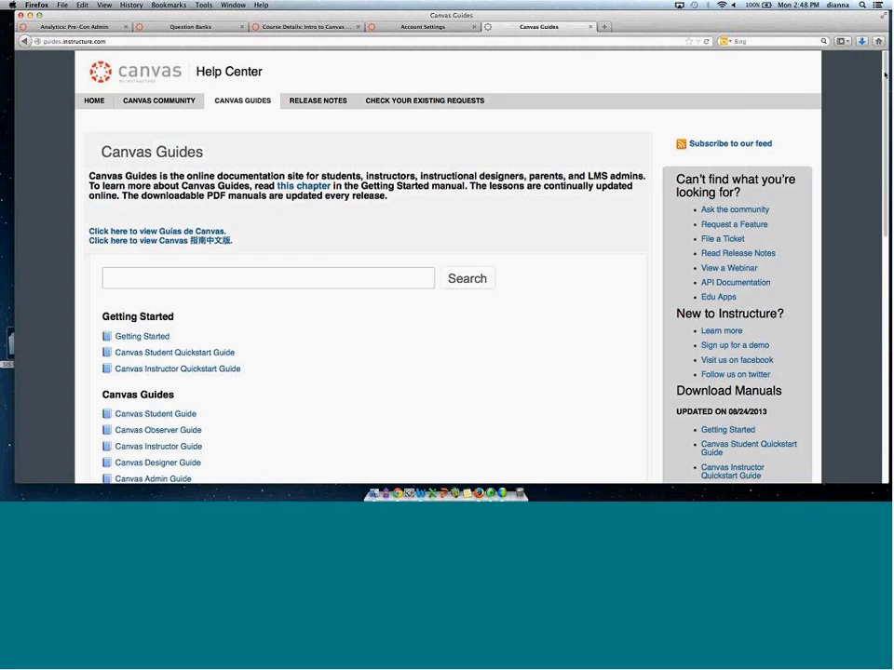
{"action": "scroll", "coordinate": [871, 189], "scroll_direction": "down", "scroll_amount": 3}
{"action": "scroll", "coordinate": [466, 233], "scroll_direction": "down", "scroll_amount": 1}
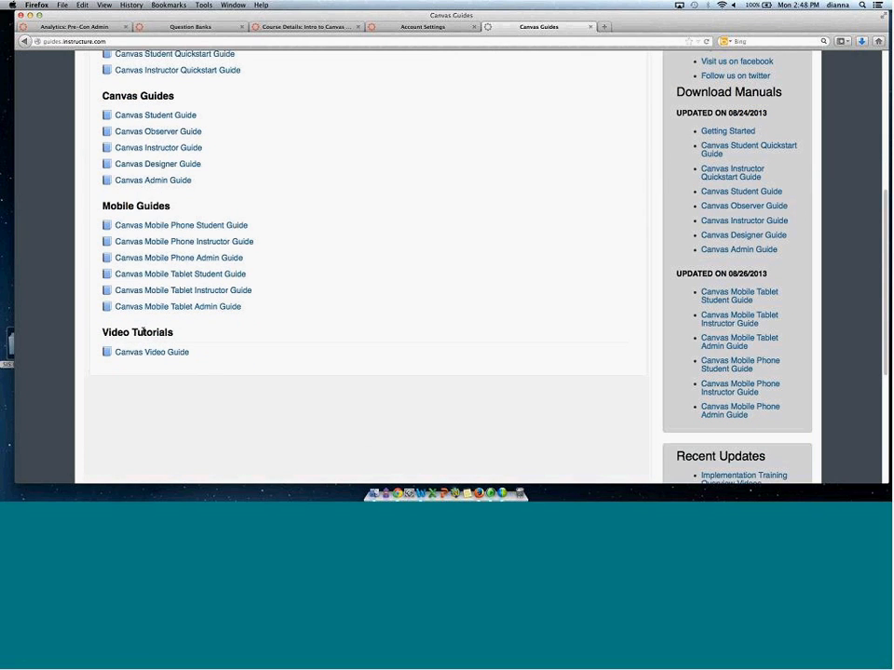
{"action": "left_click", "coordinate": [138, 352]}
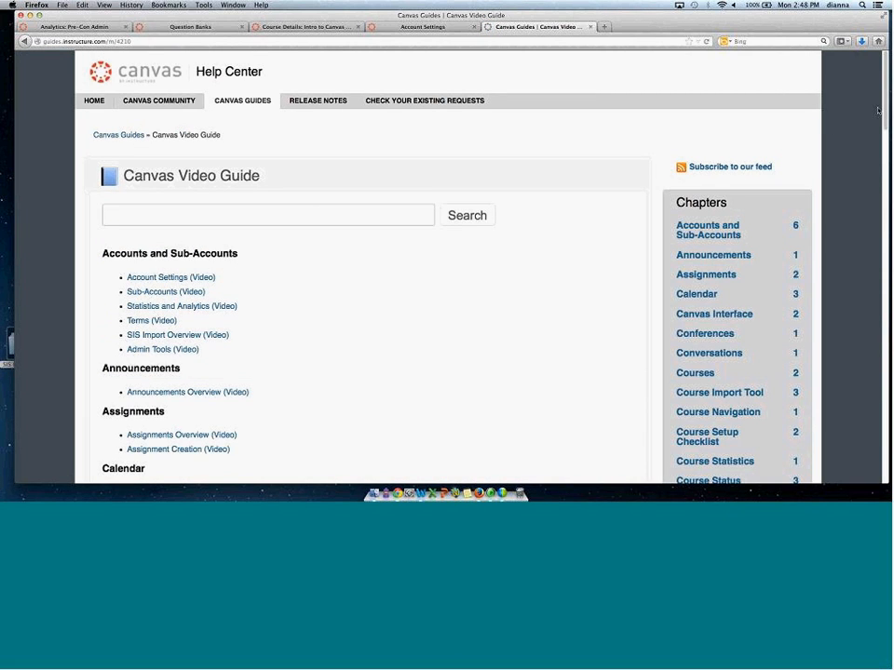
{"action": "scroll", "coordinate": [880, 157], "scroll_direction": "down", "scroll_amount": 3}
{"action": "left_click_drag", "start_coordinate": [879, 156], "coordinate": [880, 199]}
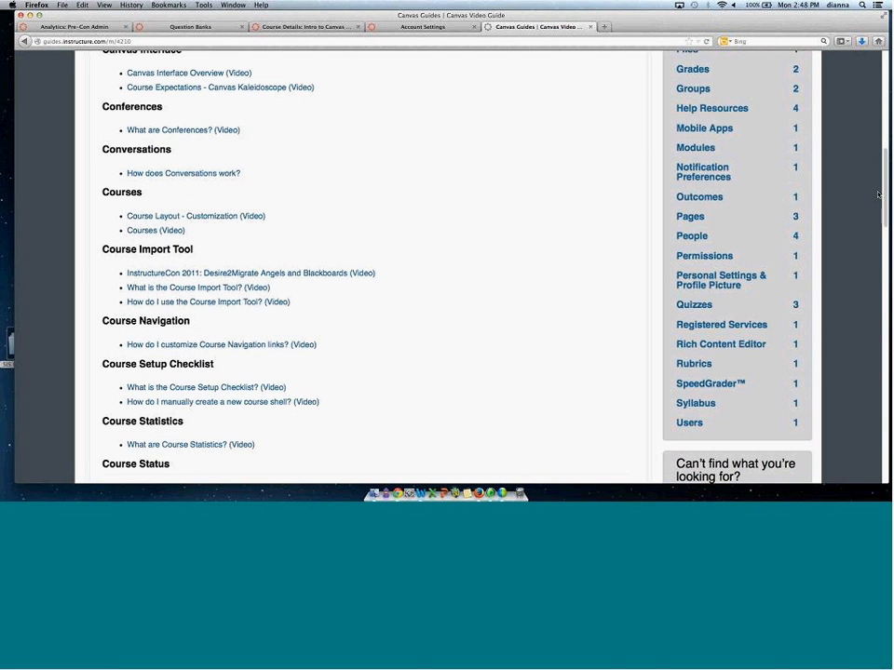
{"action": "scroll", "coordinate": [887, 194], "scroll_direction": "down", "scroll_amount": 1}
{"action": "left_click_drag", "start_coordinate": [887, 194], "coordinate": [888, 278]}
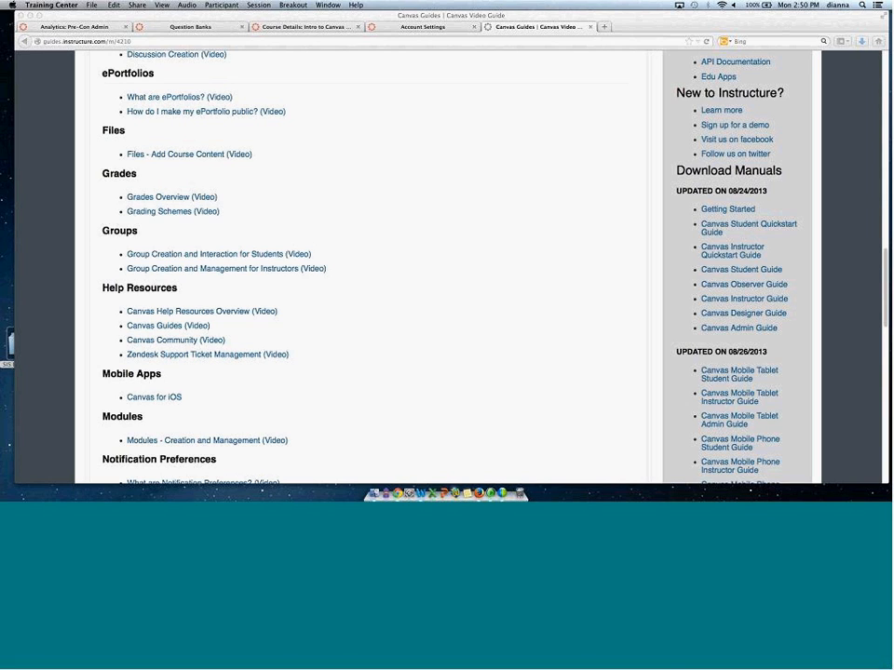
Open the account's SIS Import page and follow its link to the SIS CSV format documentation.
{"action": "left_click", "coordinate": [391, 30]}
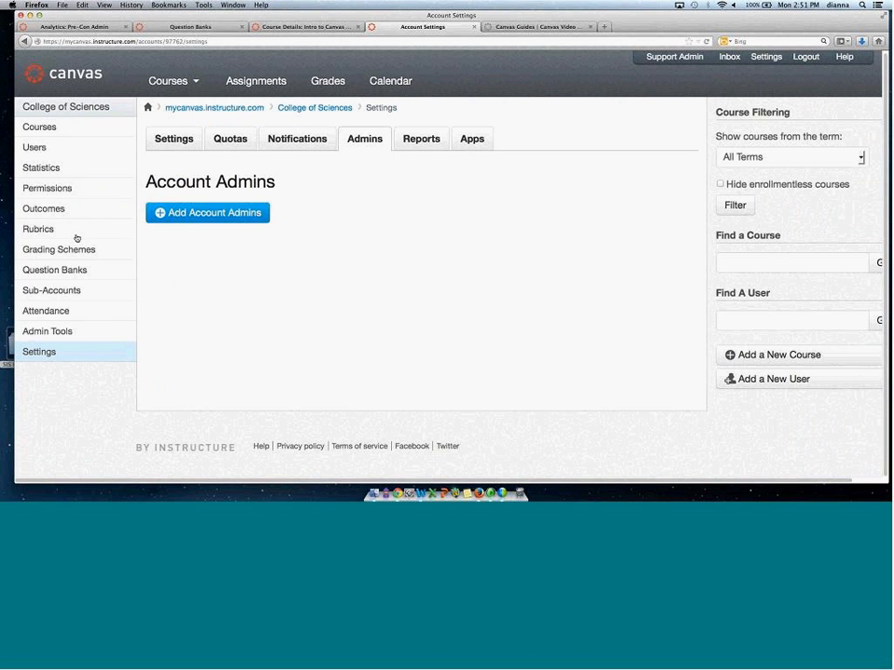
{"action": "left_click", "coordinate": [201, 29]}
{"action": "left_click", "coordinate": [26, 357]}
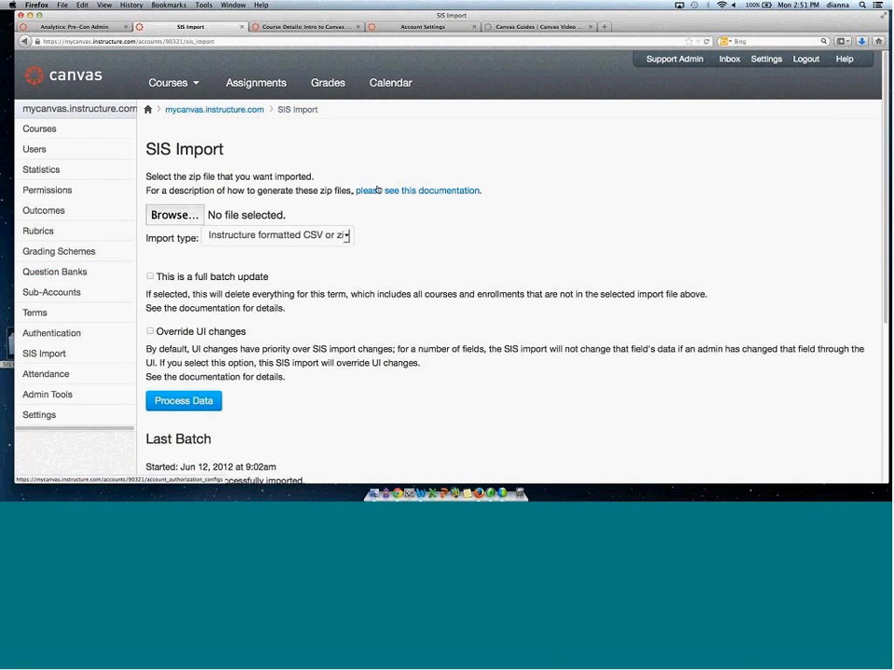
{"action": "left_click", "coordinate": [359, 190]}
{"action": "scroll", "coordinate": [447, 270], "scroll_direction": "down", "scroll_amount": 15}
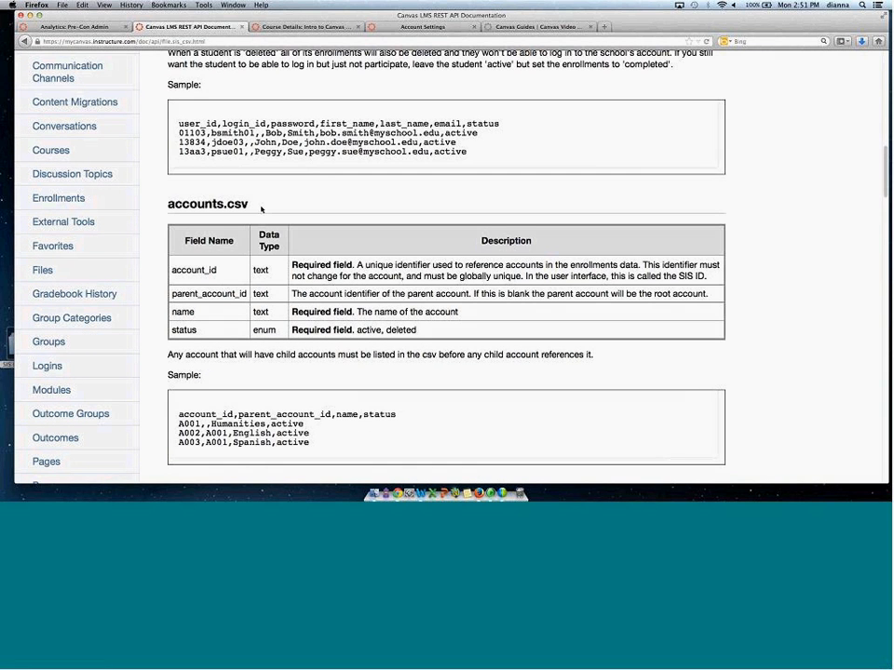
Review the accounts.csv field names and descriptions in the SIS CSV documentation.
{"action": "left_click_drag", "start_coordinate": [169, 203], "coordinate": [248, 204]}
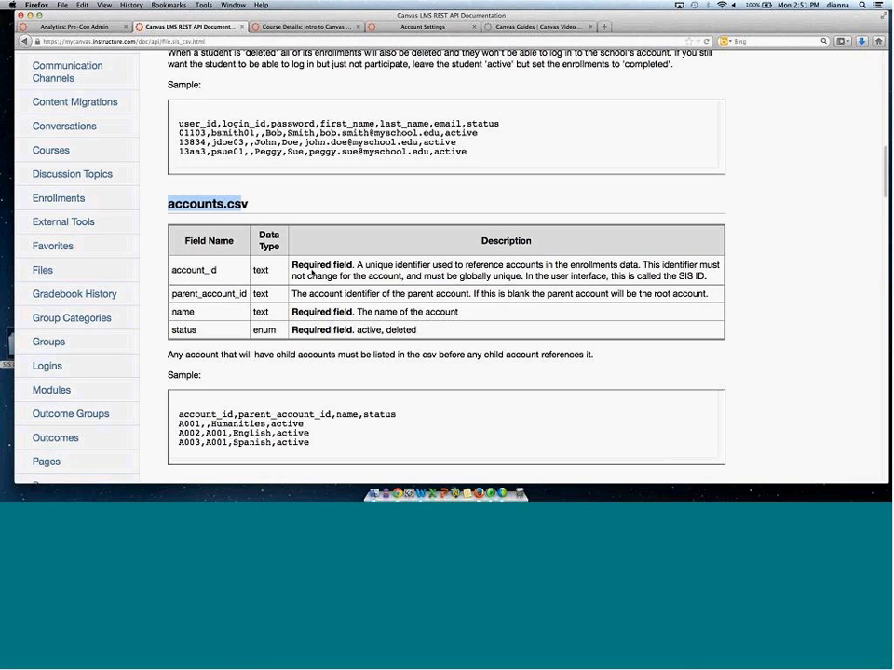
{"action": "left_click_drag", "start_coordinate": [293, 265], "coordinate": [454, 332]}
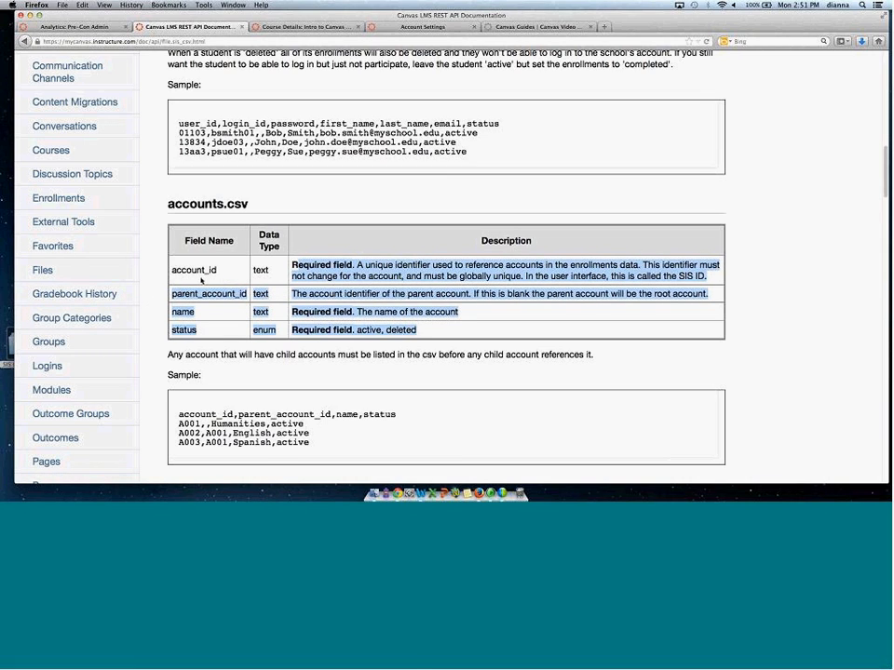
{"action": "double_click", "coordinate": [187, 270]}
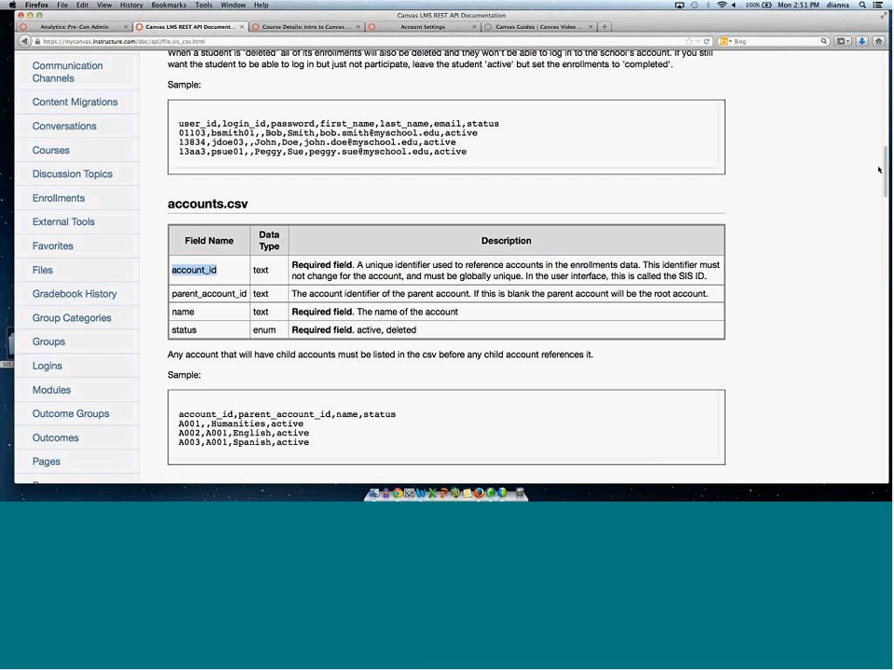
{"action": "left_click_drag", "start_coordinate": [878, 170], "coordinate": [878, 191]}
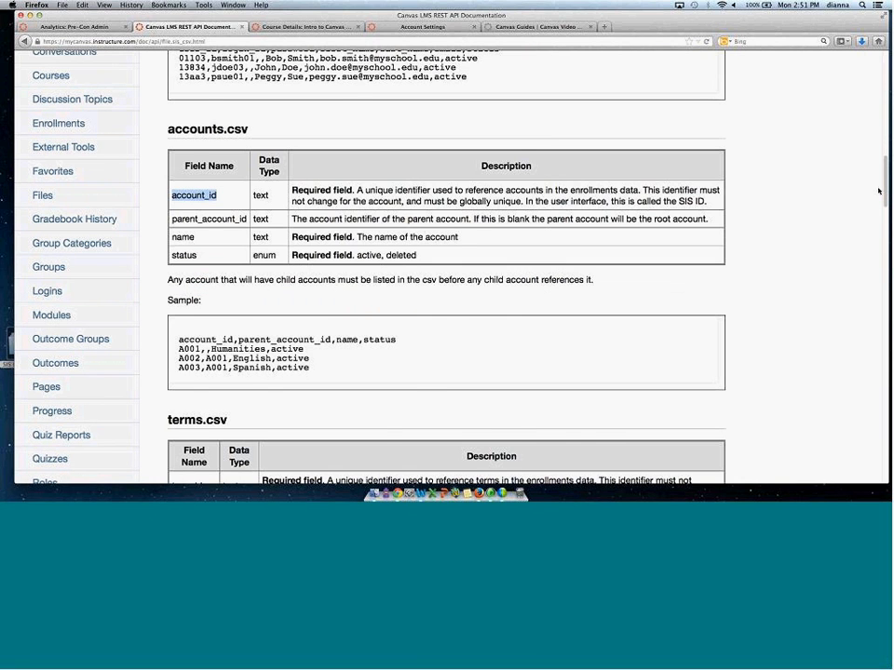
{"action": "scroll", "coordinate": [84, 372], "scroll_direction": "down", "scroll_amount": 3}
Open the SIS Imports API documentation and read through its request parameters and examples.
{"action": "left_click", "coordinate": [89, 452]}
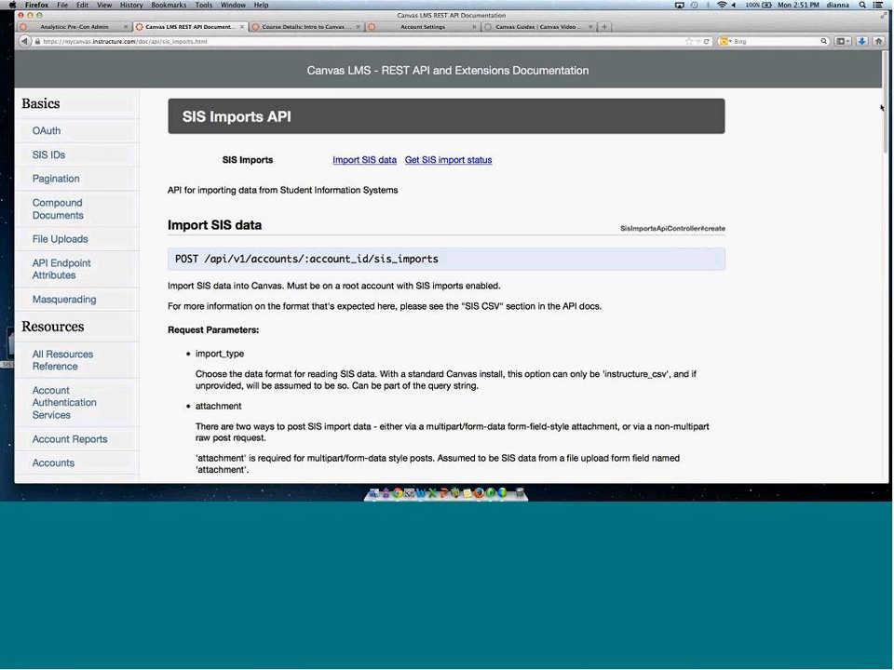
{"action": "key", "text": "super+Left"}
{"action": "key", "text": "super+Right"}
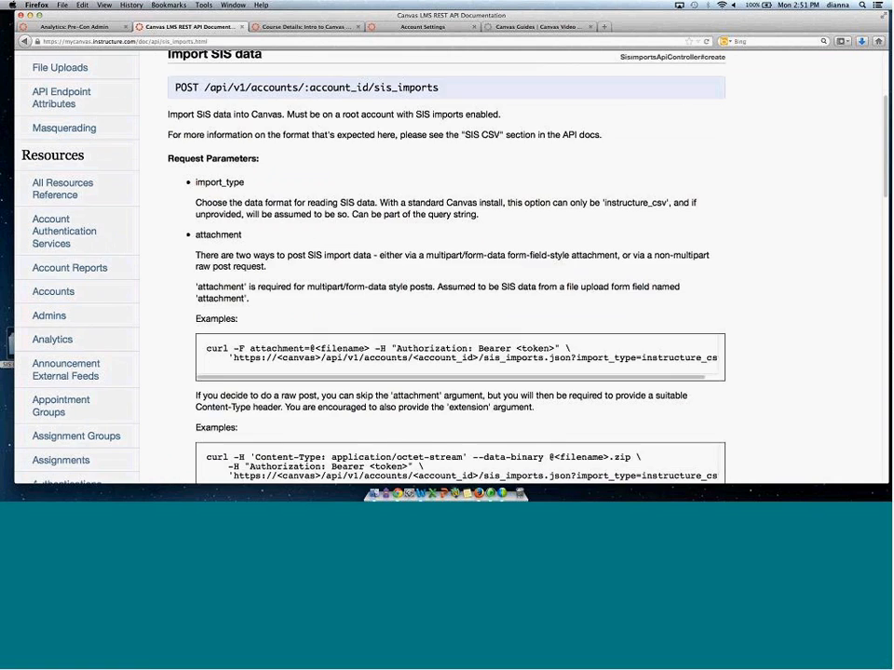
{"action": "scroll", "coordinate": [880, 186], "scroll_direction": "down", "scroll_amount": 2}
{"action": "scroll", "coordinate": [880, 205], "scroll_direction": "down", "scroll_amount": 5}
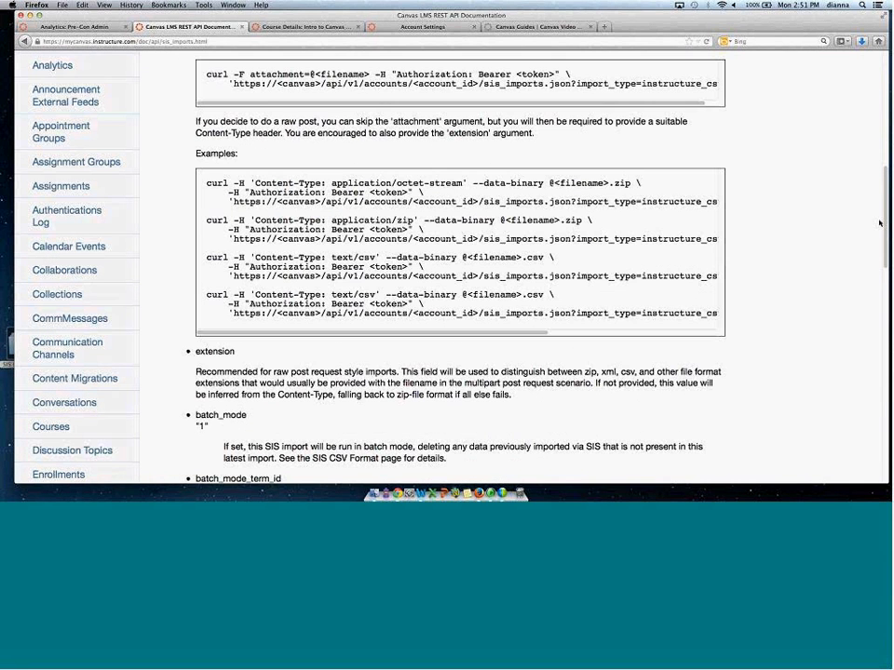
{"action": "scroll", "coordinate": [882, 251], "scroll_direction": "down", "scroll_amount": 5}
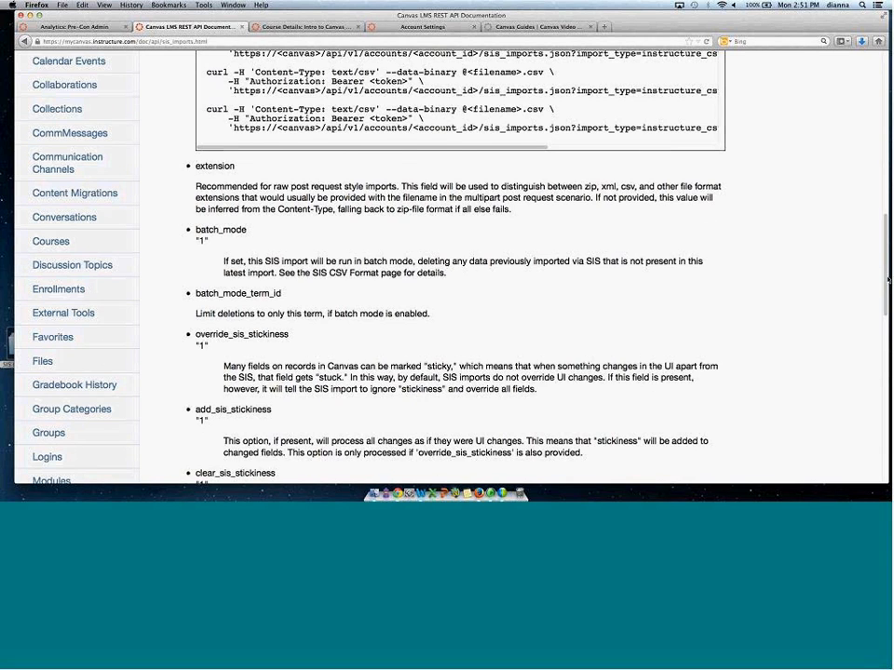
{"action": "scroll", "coordinate": [887, 278], "scroll_direction": "down", "scroll_amount": 5}
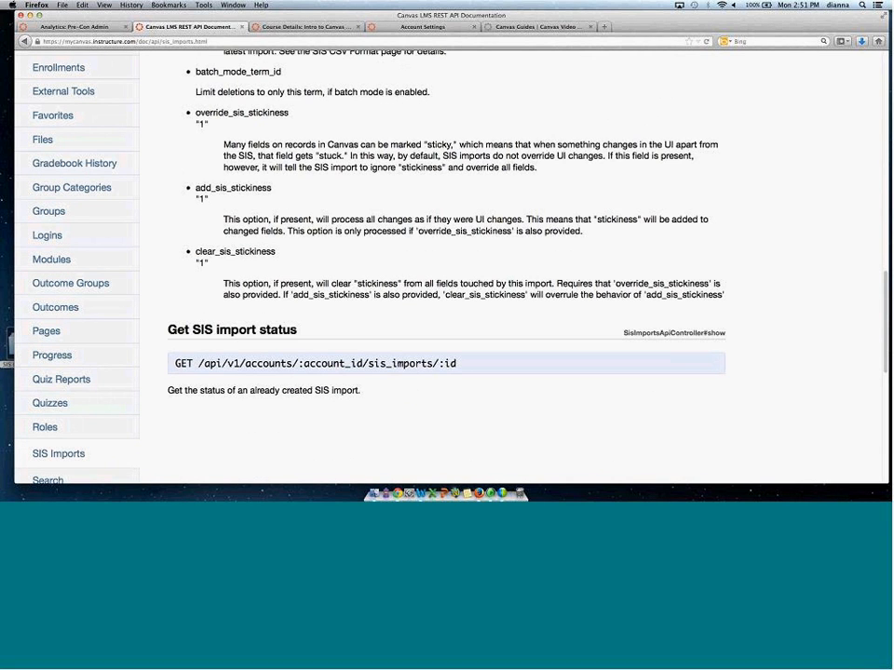
{"action": "scroll", "coordinate": [447, 270], "scroll_direction": "up", "scroll_amount": 8}
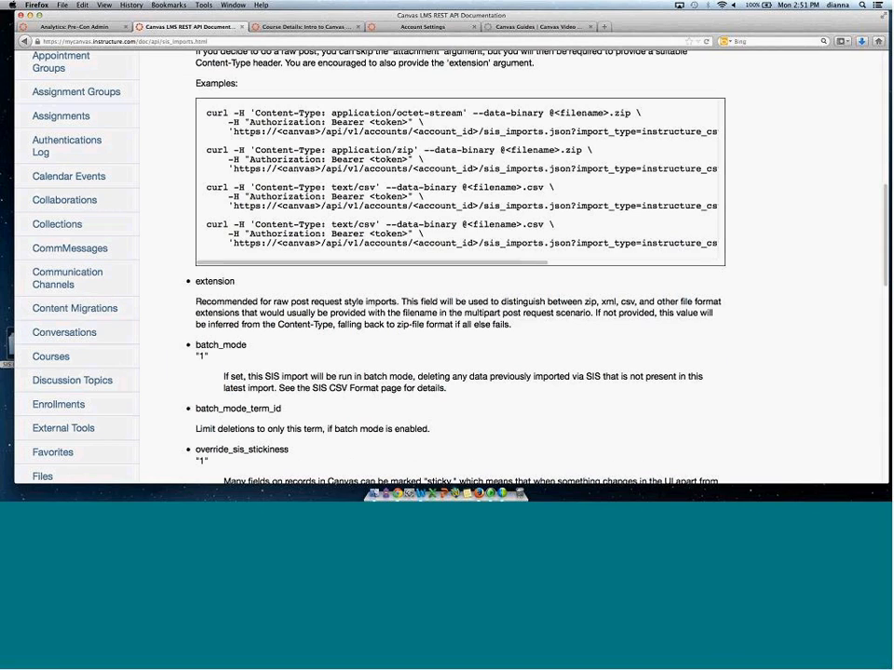
{"action": "scroll", "coordinate": [175, 184], "scroll_direction": "up", "scroll_amount": 10}
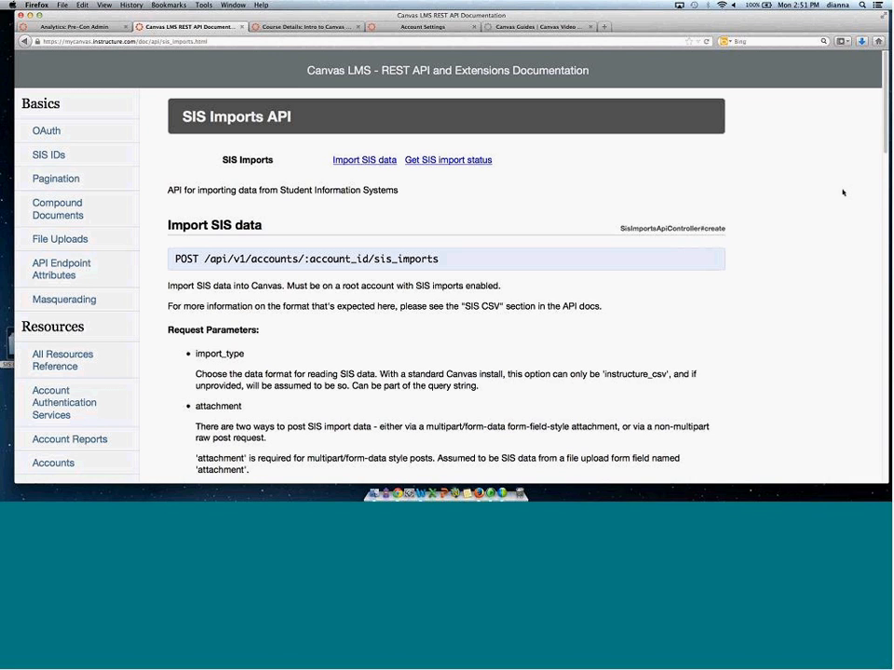
{"action": "scroll", "coordinate": [169, 193], "scroll_direction": "down", "scroll_amount": 3}
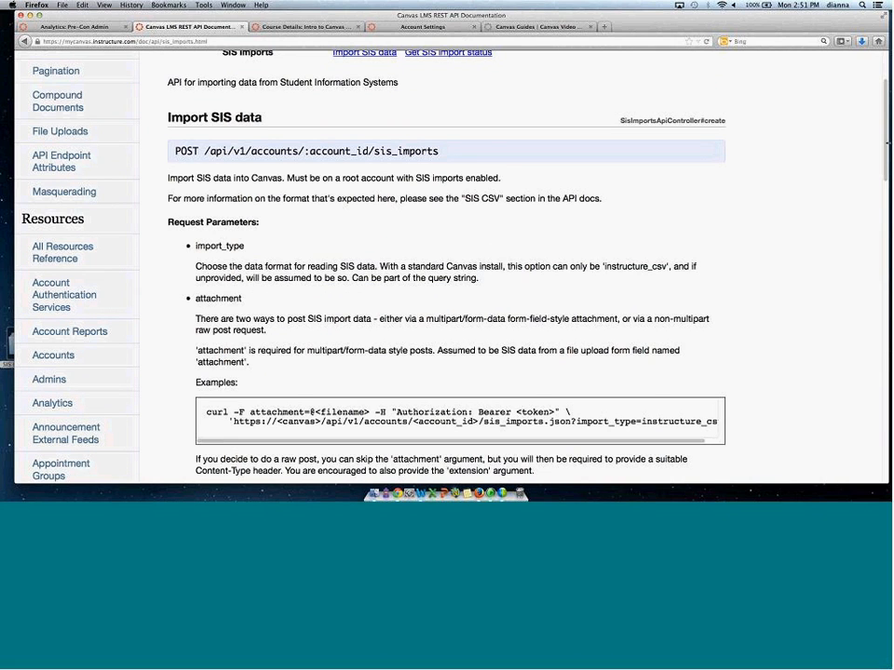
{"action": "scroll", "coordinate": [886, 159], "scroll_direction": "down", "scroll_amount": 2}
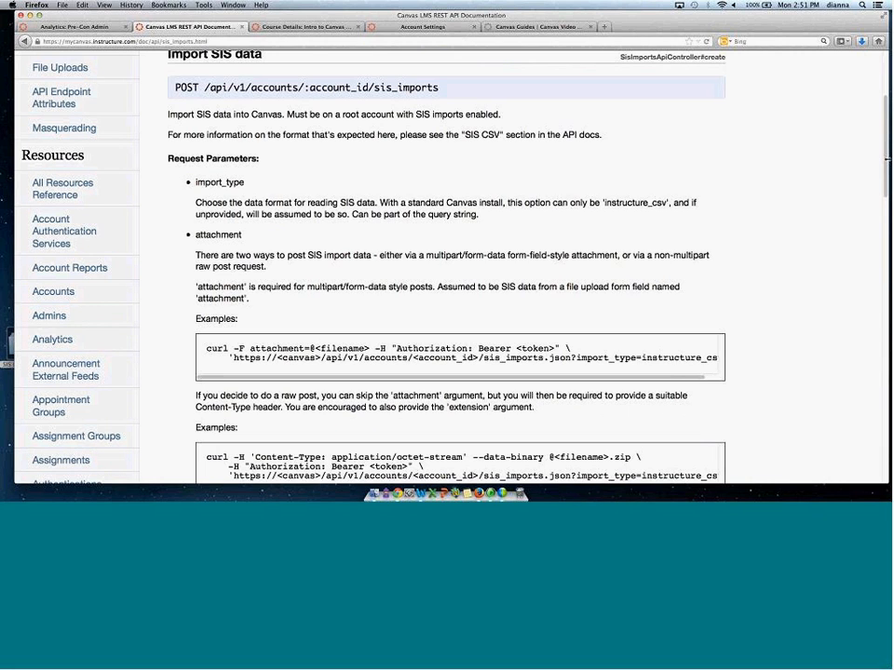
{"action": "scroll", "coordinate": [886, 159], "scroll_direction": "down", "scroll_amount": 1}
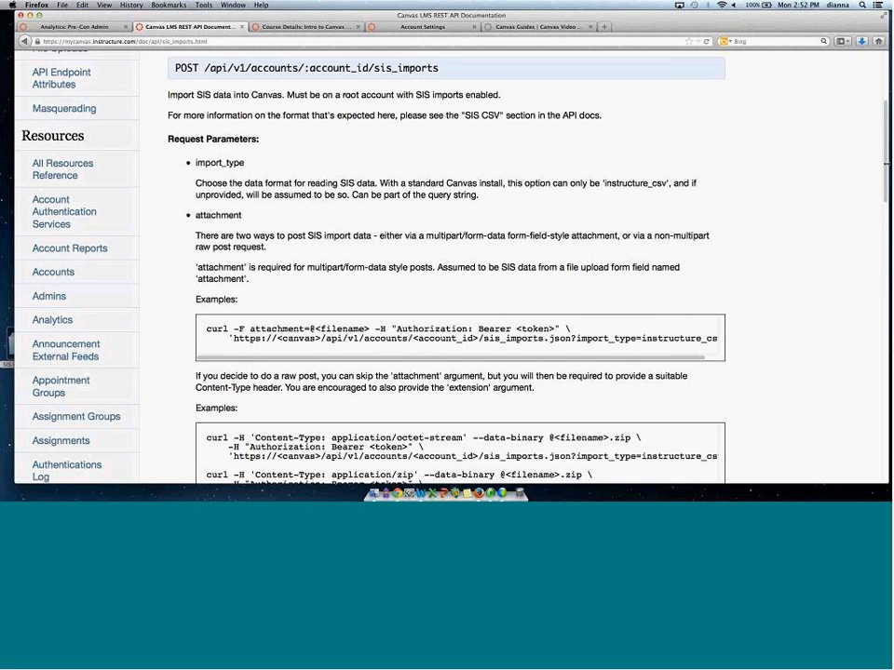
{"action": "scroll", "coordinate": [886, 164], "scroll_direction": "down", "scroll_amount": 1}
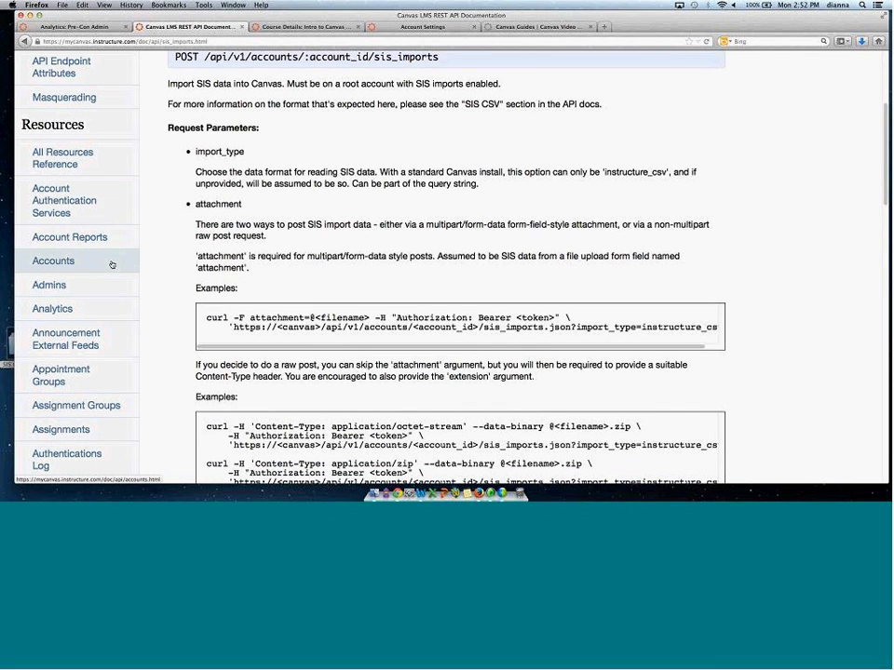